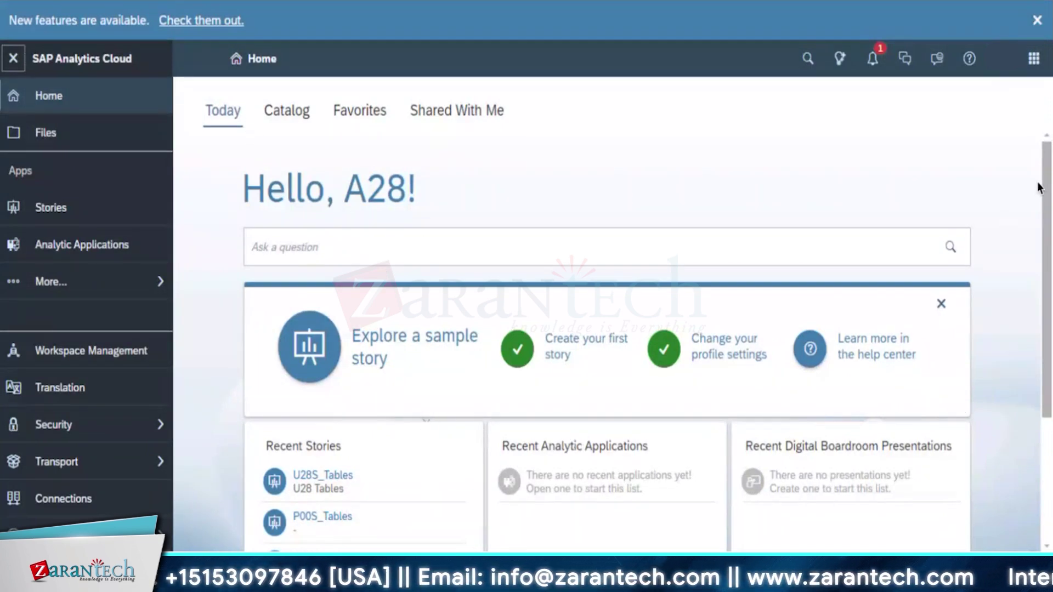
# Open My Files to list Input Forms, Public, SAC Content, Samples and the U28S stories
pyautogui.moveTo(1045, 209); pyautogui.dragTo(1051, 493)
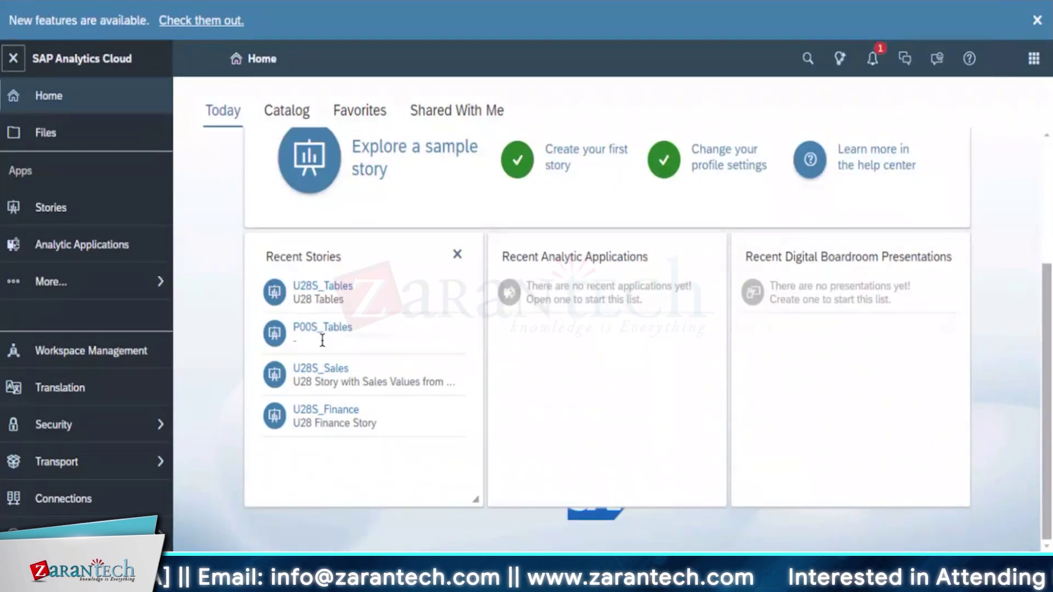
pyautogui.click(46, 136)
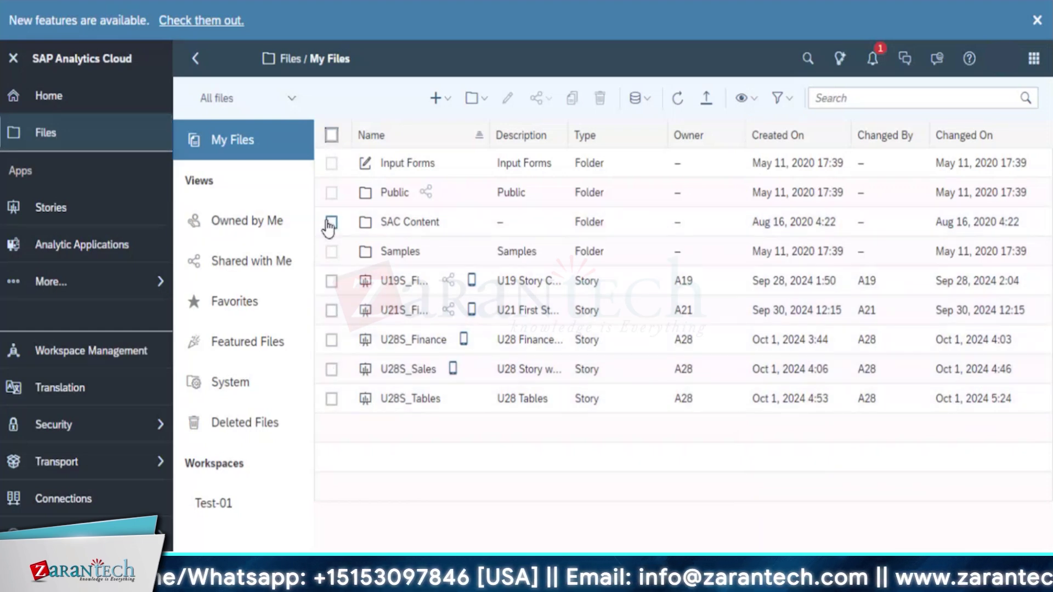
# Briefly select SAC Content and check Draft Data options, then go to the Stories area
pyautogui.click(331, 223)
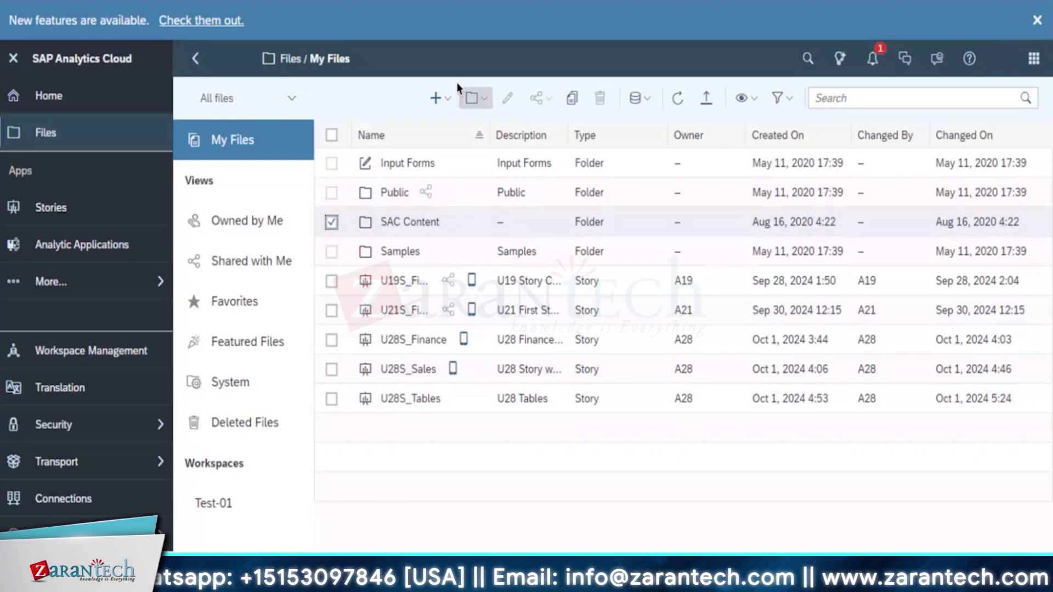
pyautogui.click(647, 100)
pyautogui.click(744, 103)
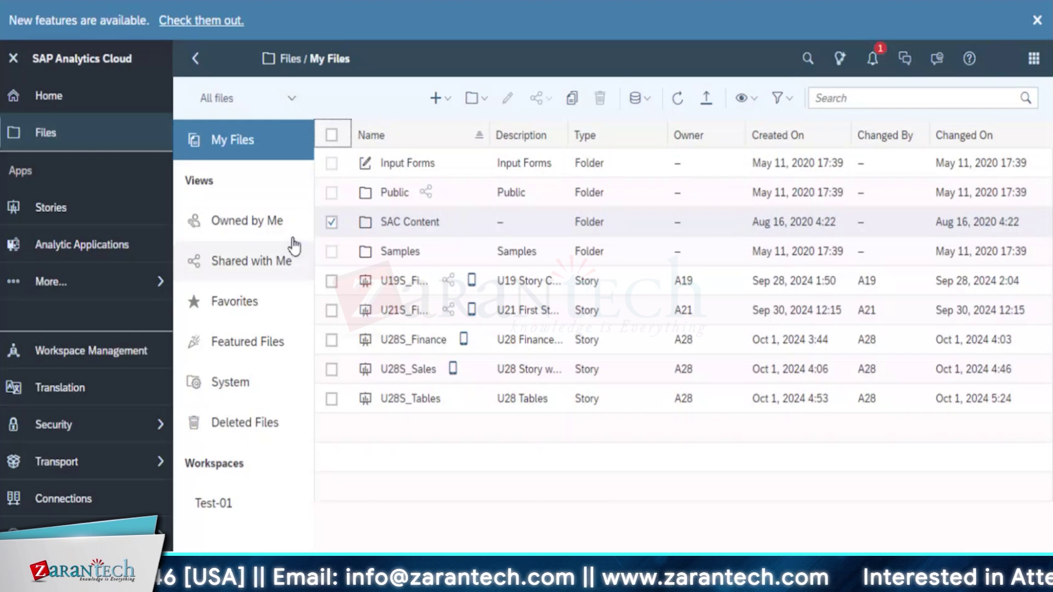
pyautogui.click(331, 222)
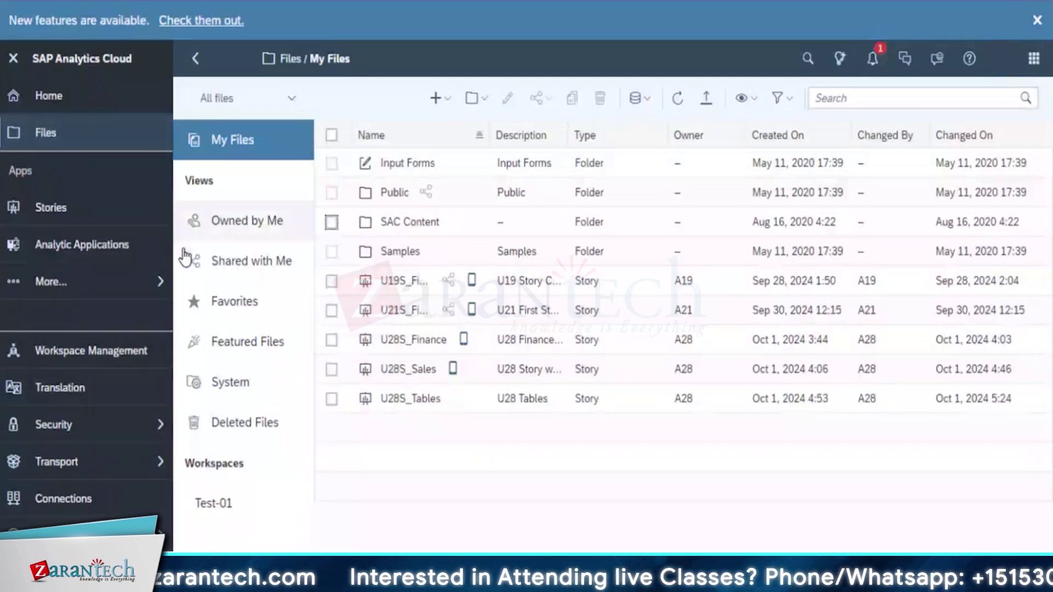
pyautogui.click(55, 209)
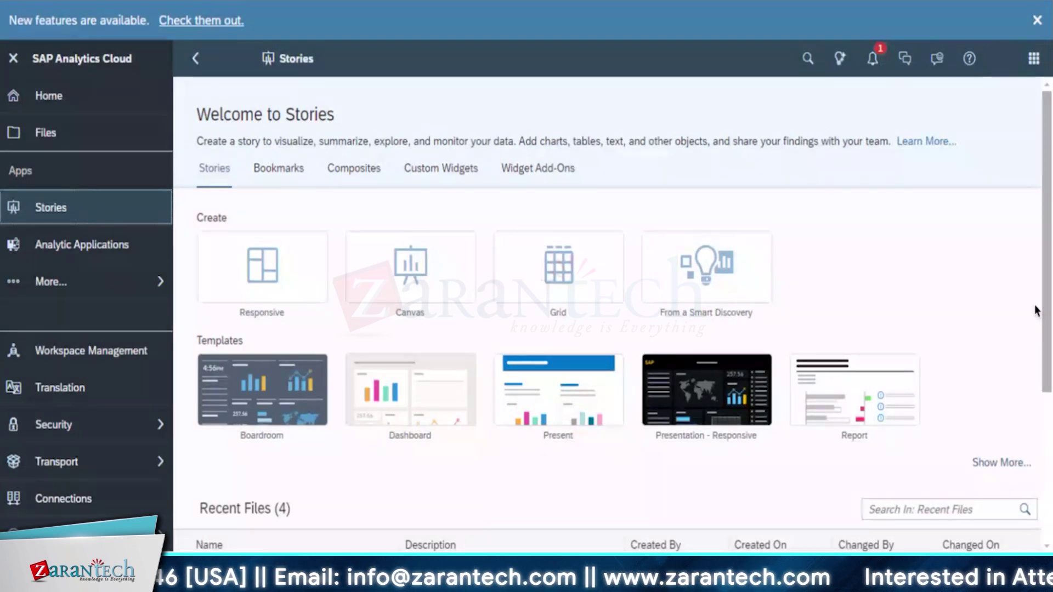
# Look over Stories' Recent Files, then open Analytic Applications, which has no recent files
pyautogui.scroll(-4, 375, 345)
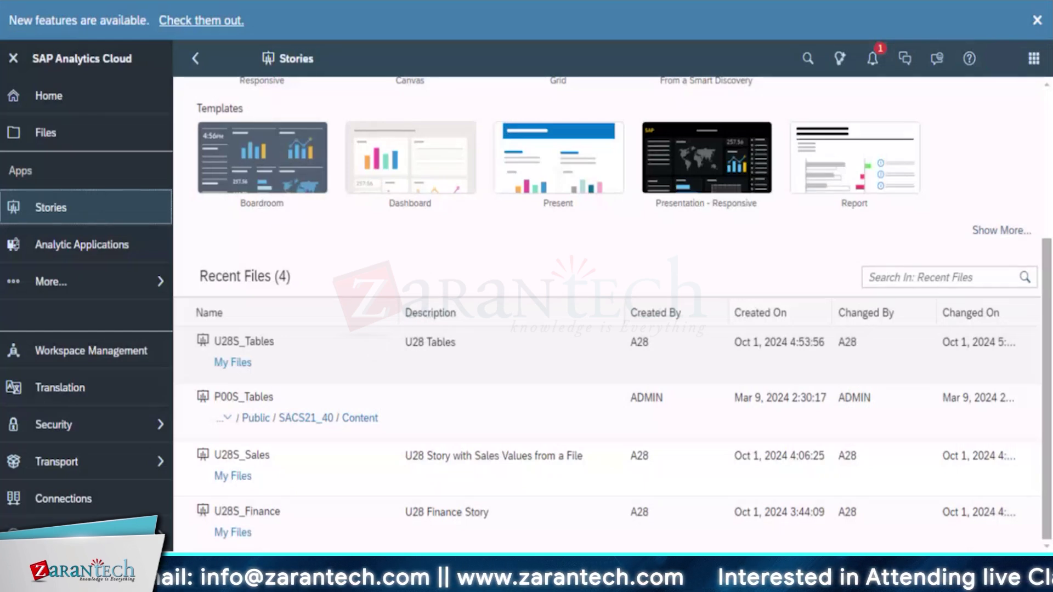
pyautogui.moveTo(1047, 373); pyautogui.dragTo(1047, 225)
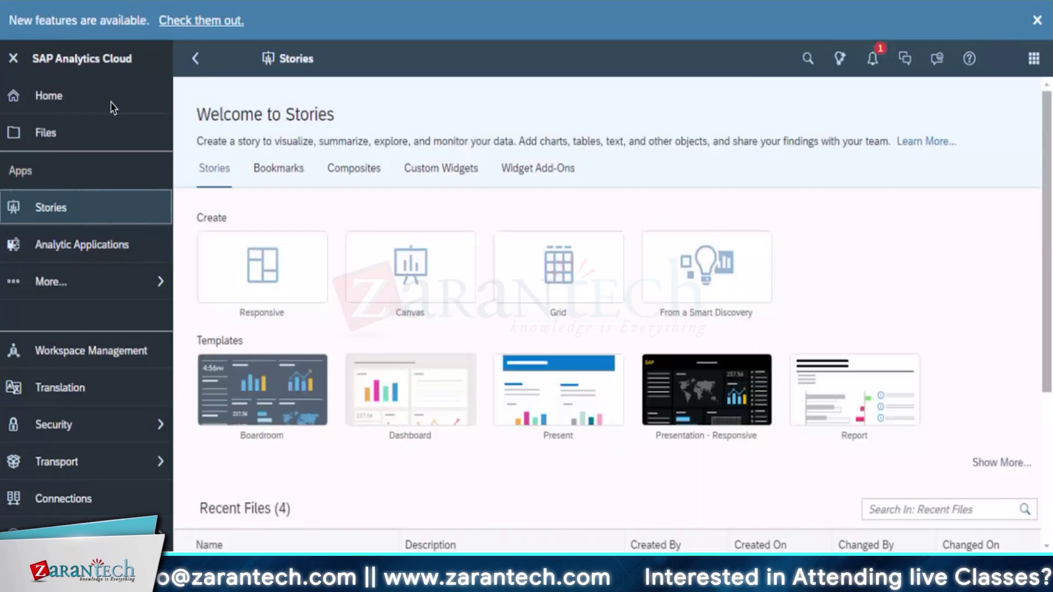
pyautogui.click(121, 251)
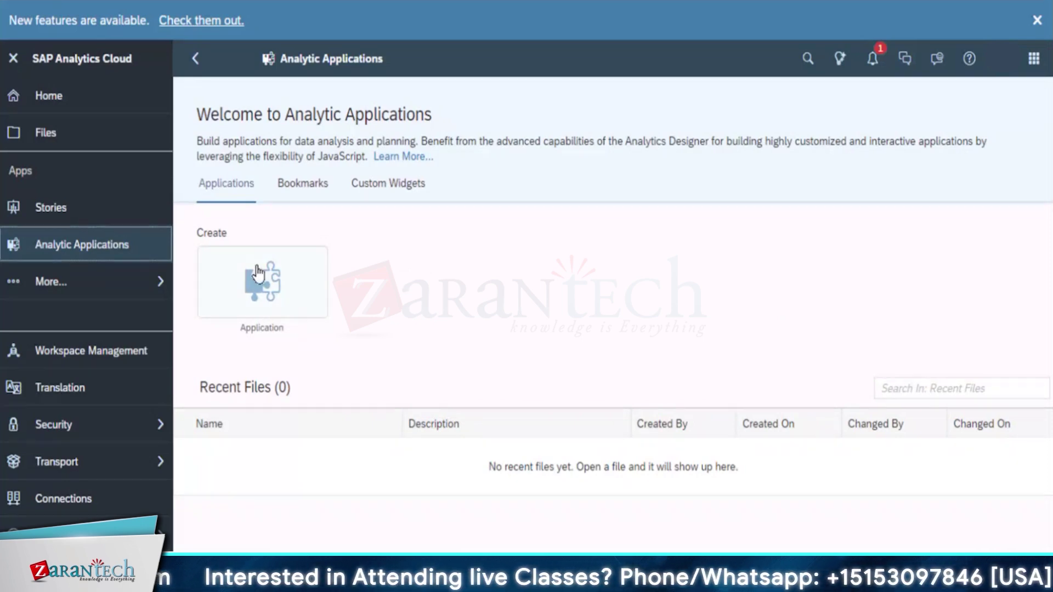
pyautogui.click(63, 289)
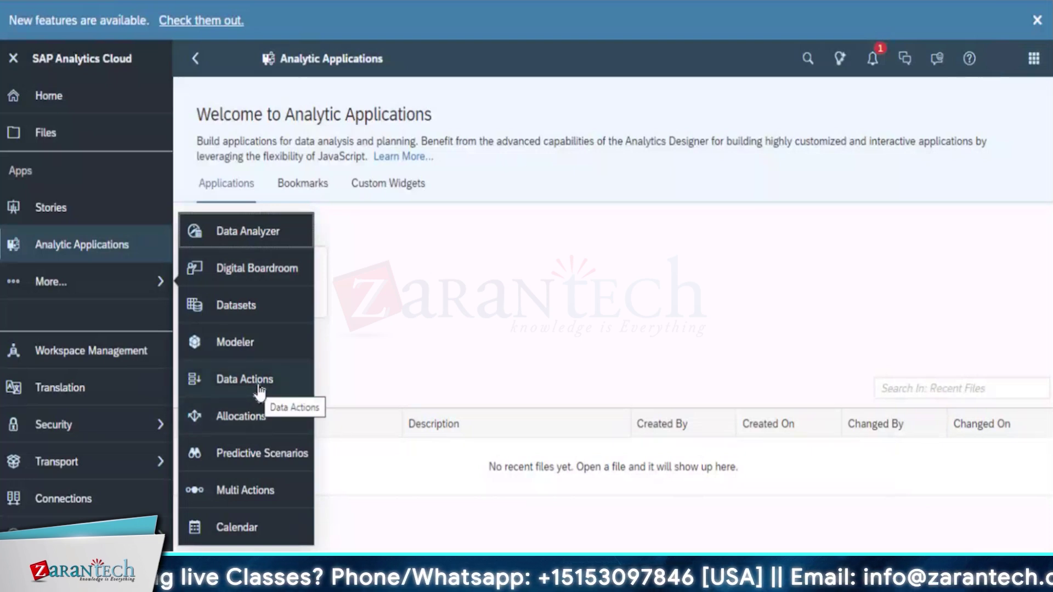
pyautogui.click(383, 336)
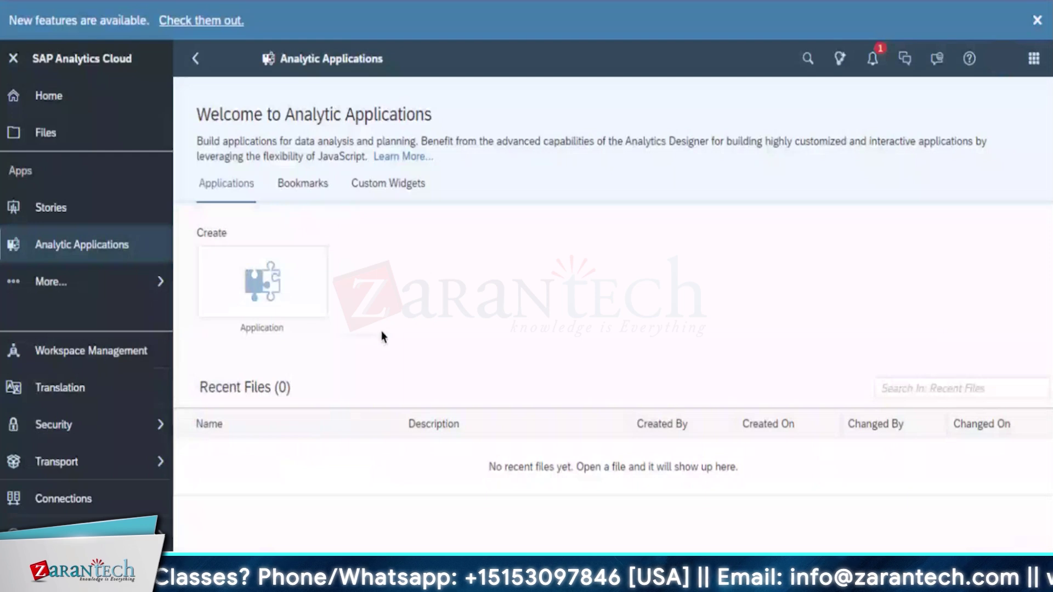
pyautogui.click(103, 295)
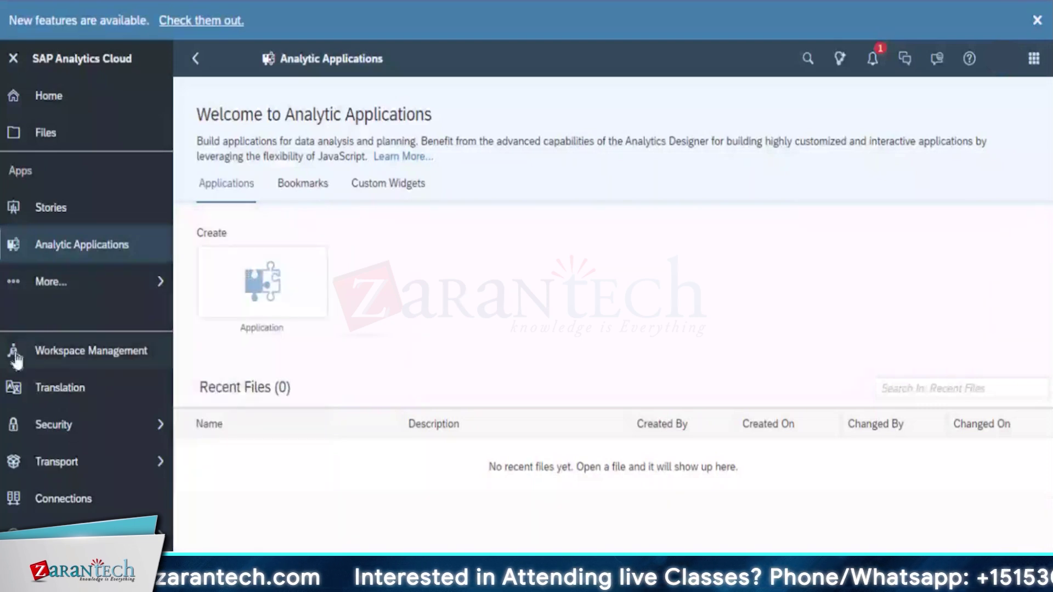
# In Workspace Management, create workspace 'Straive' with description 'straive work space' and save it
pyautogui.click(82, 353)
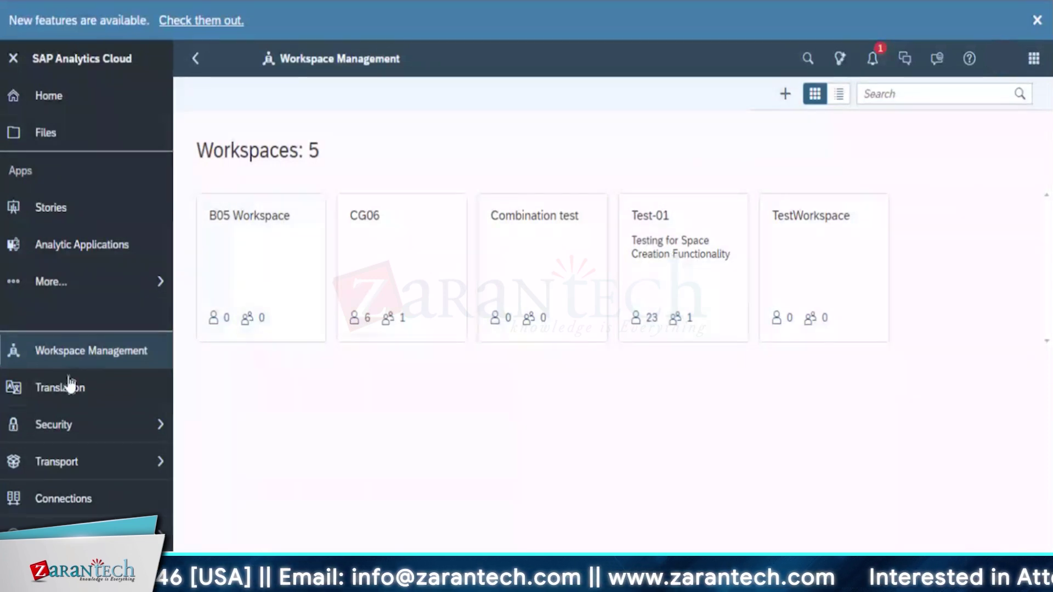
pyautogui.click(784, 95)
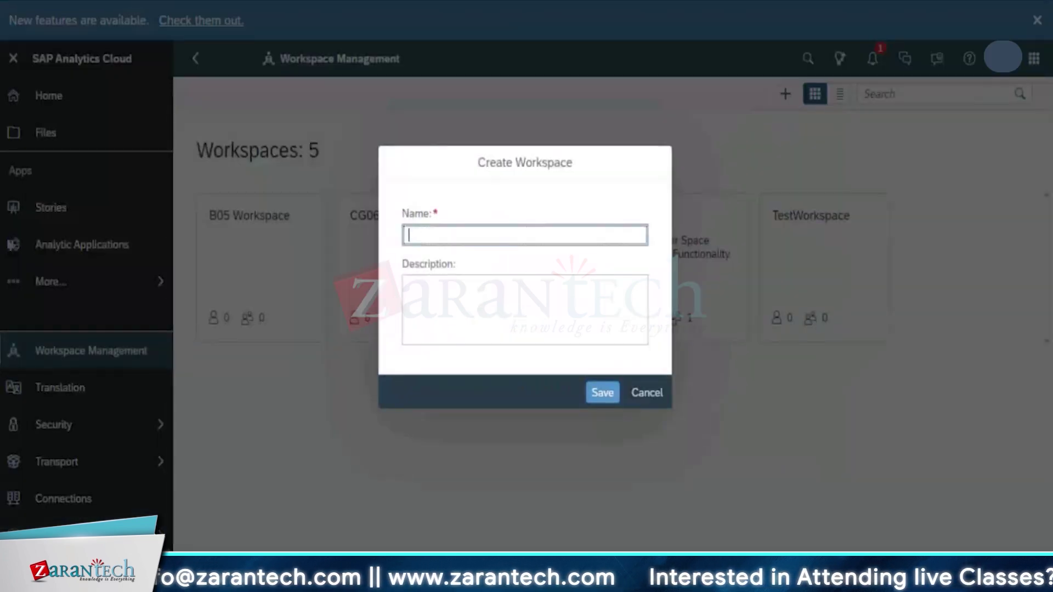
pyautogui.write('KayBO')
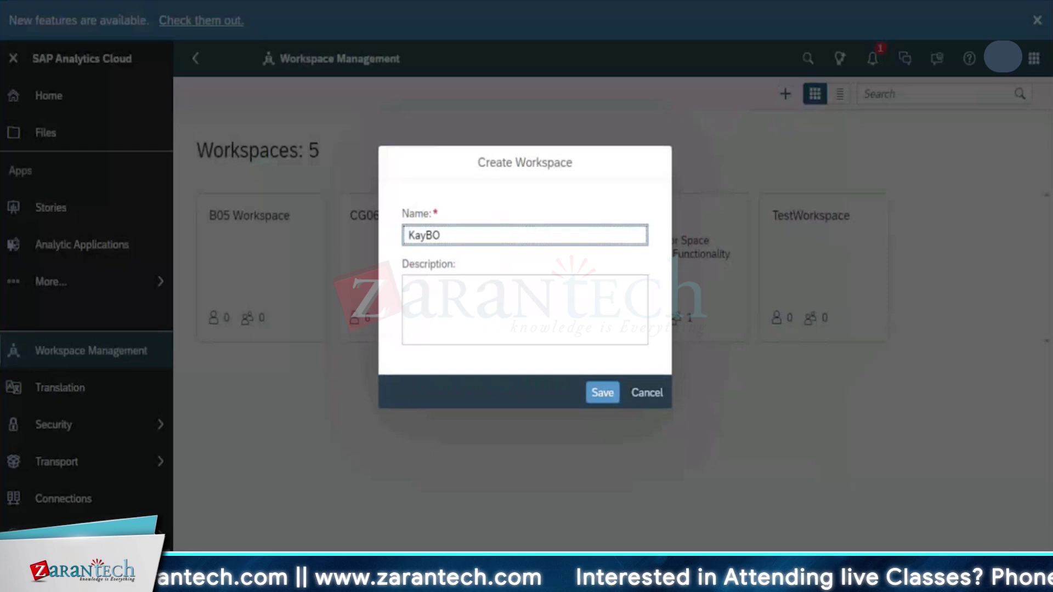
pyautogui.press('BackSpace')
pyautogui.press('BackSpace')
pyautogui.press('BackSpace')
pyautogui.press('BackSpace')
pyautogui.press('BackSpace')
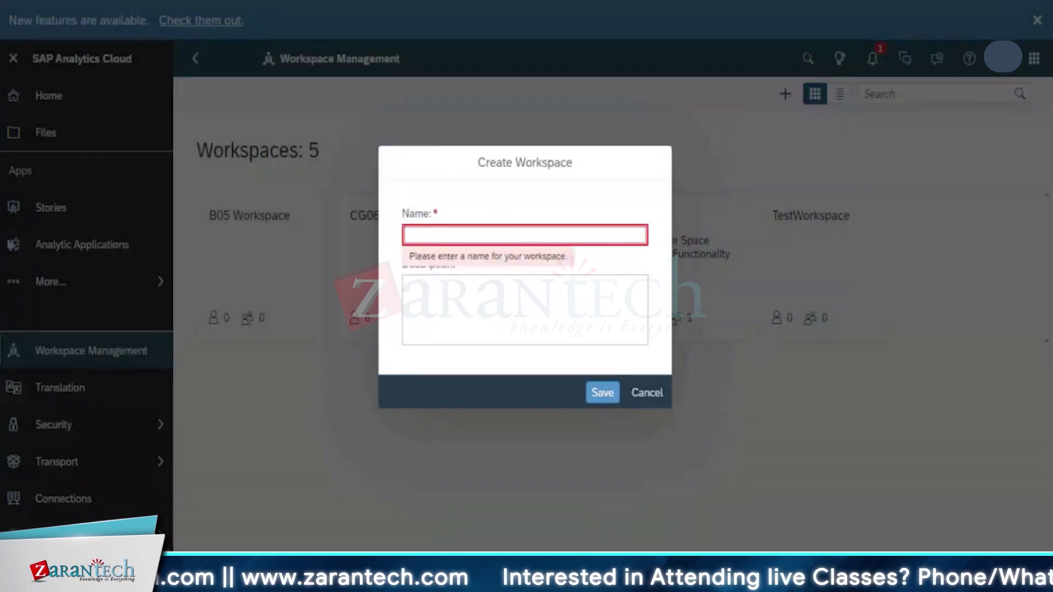
pyautogui.write('Straive')
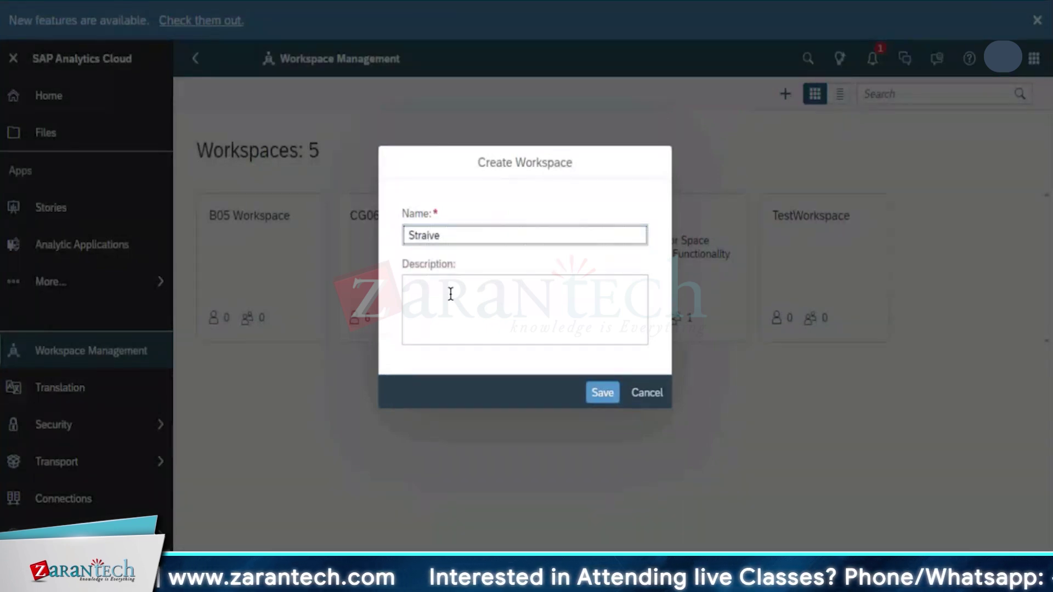
pyautogui.click(449, 294)
pyautogui.write('straiv')
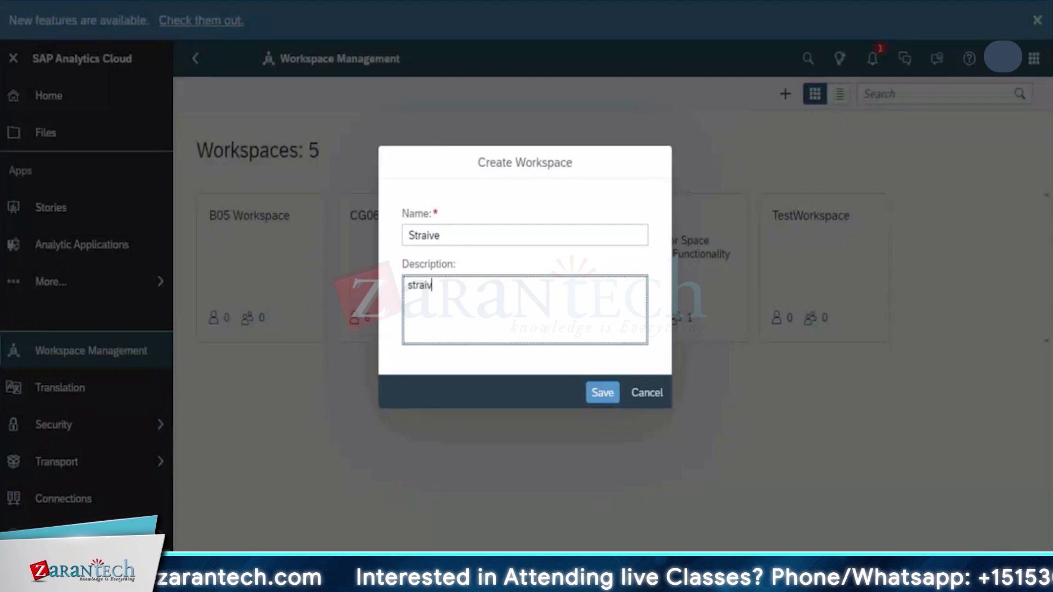
pyautogui.write('e work')
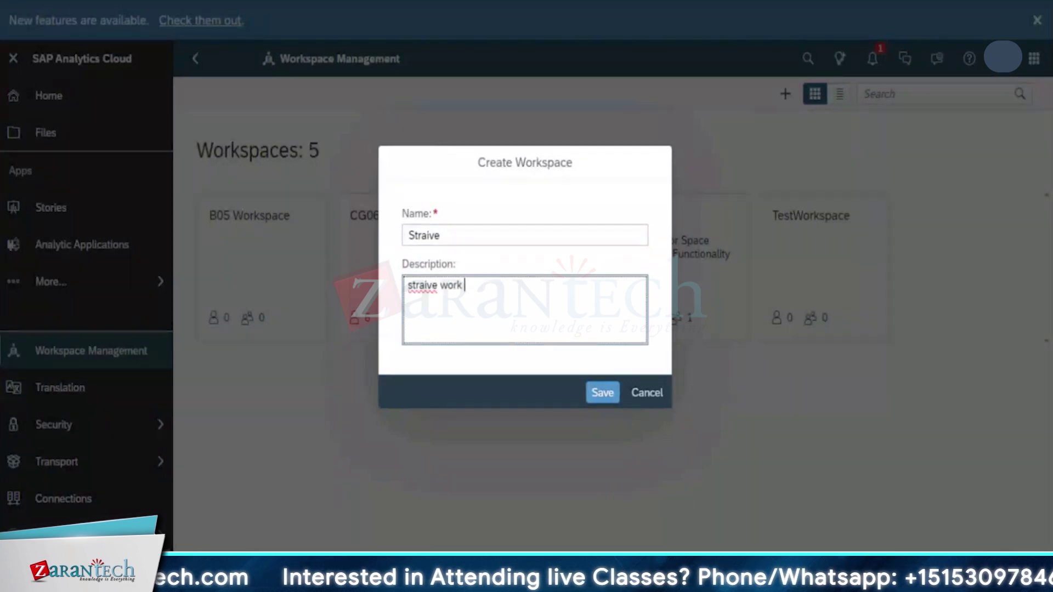
pyautogui.write(' space')
pyautogui.click(603, 394)
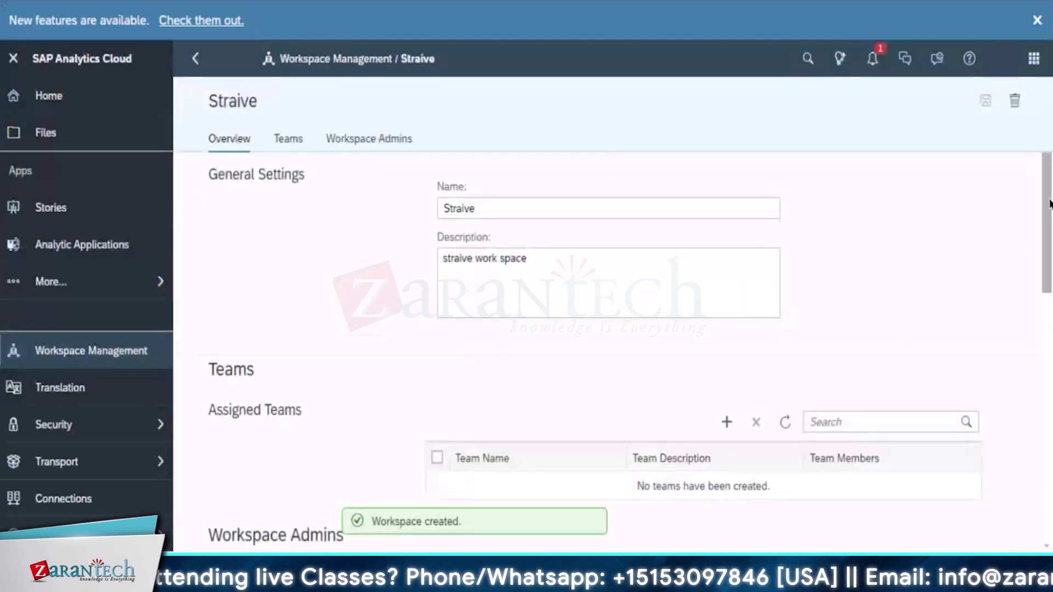
# Add Team_A (23 members) and Team_B (6 members) as the Straive workspace's assigned teams
pyautogui.scroll(-3, 1040, 257)
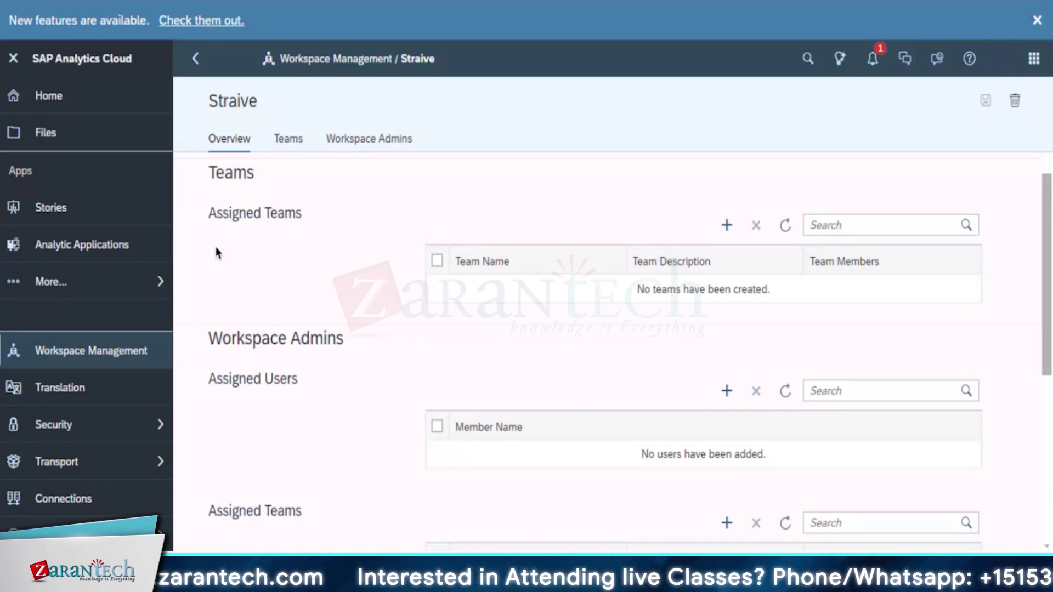
pyautogui.click(726, 227)
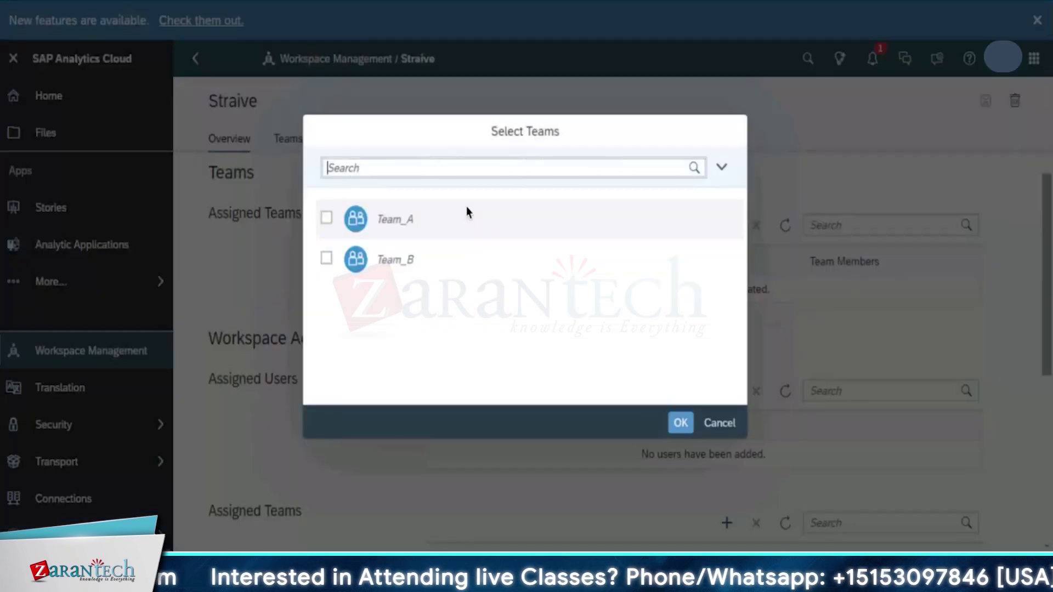
pyautogui.click(326, 218)
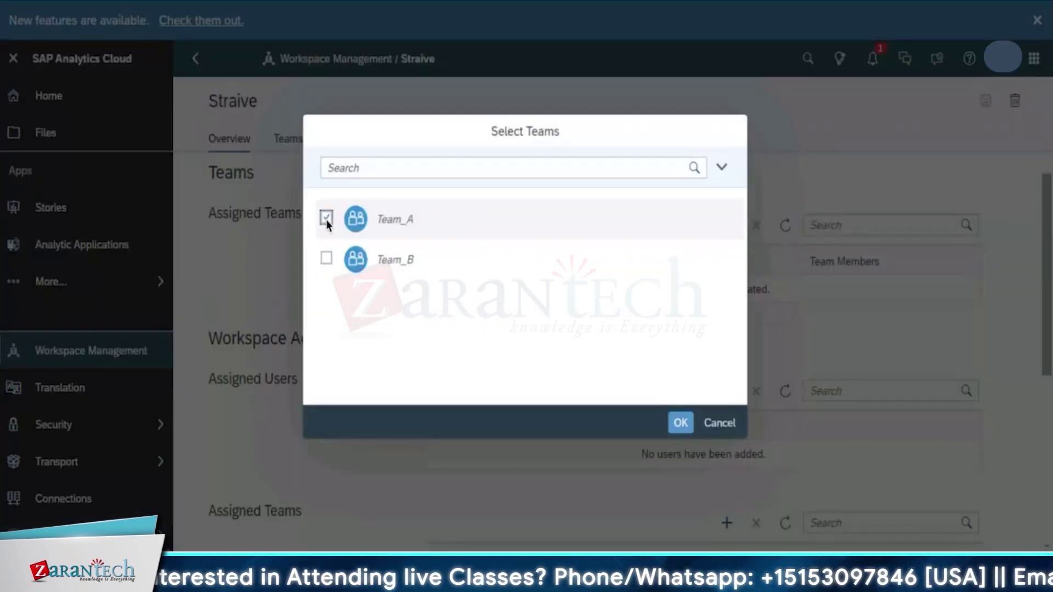
pyautogui.click(327, 259)
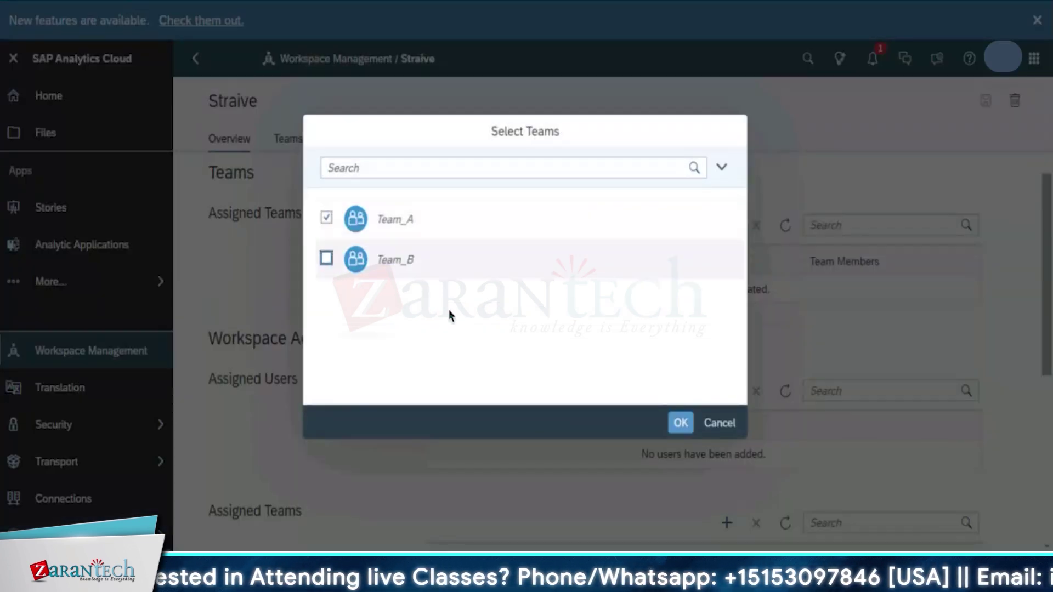
pyautogui.click(680, 423)
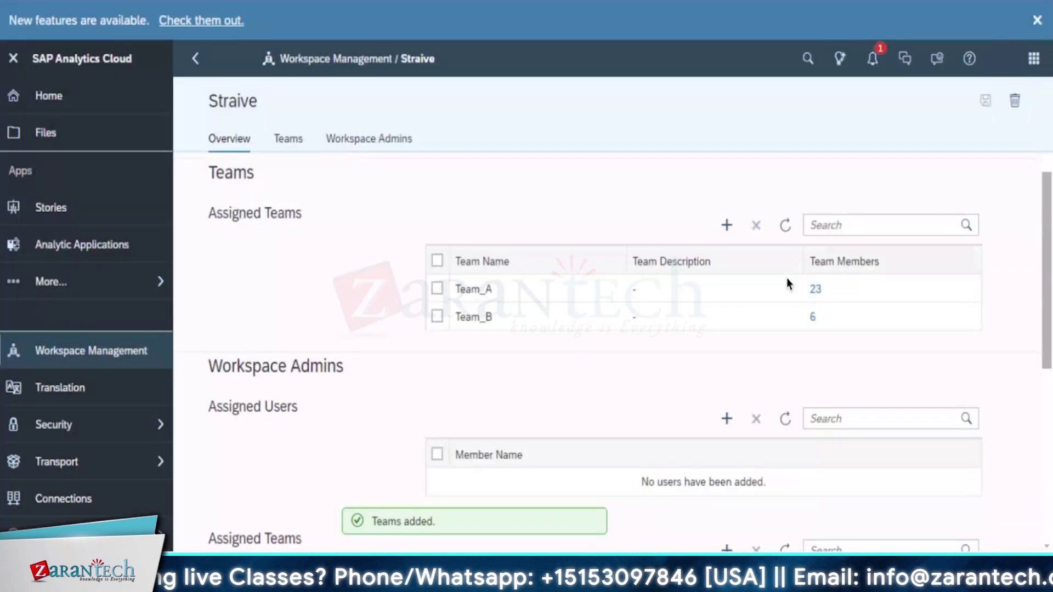
pyautogui.click(437, 316)
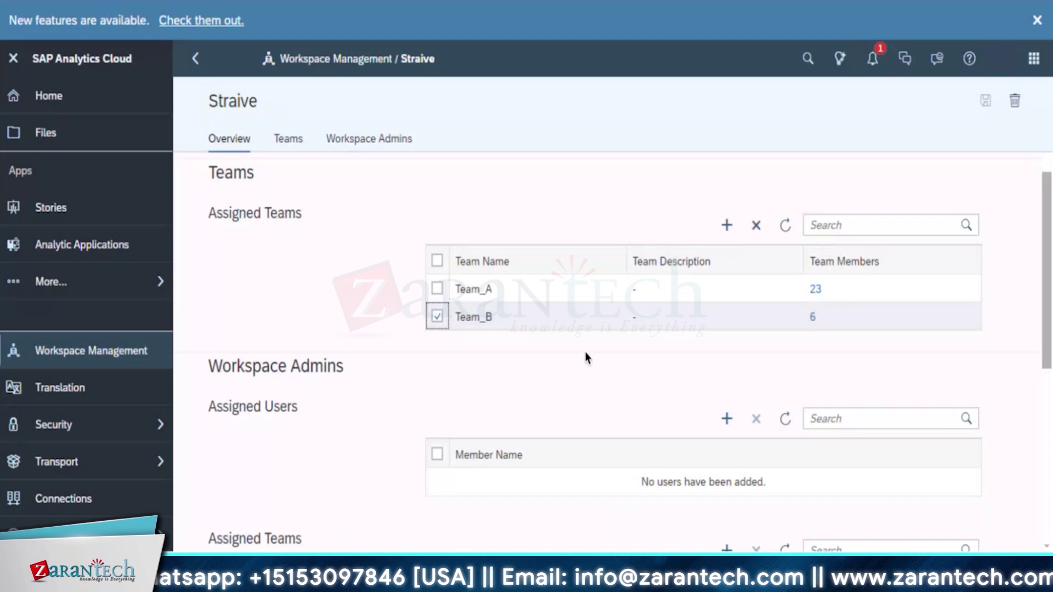
pyautogui.scroll(-3, 585, 357)
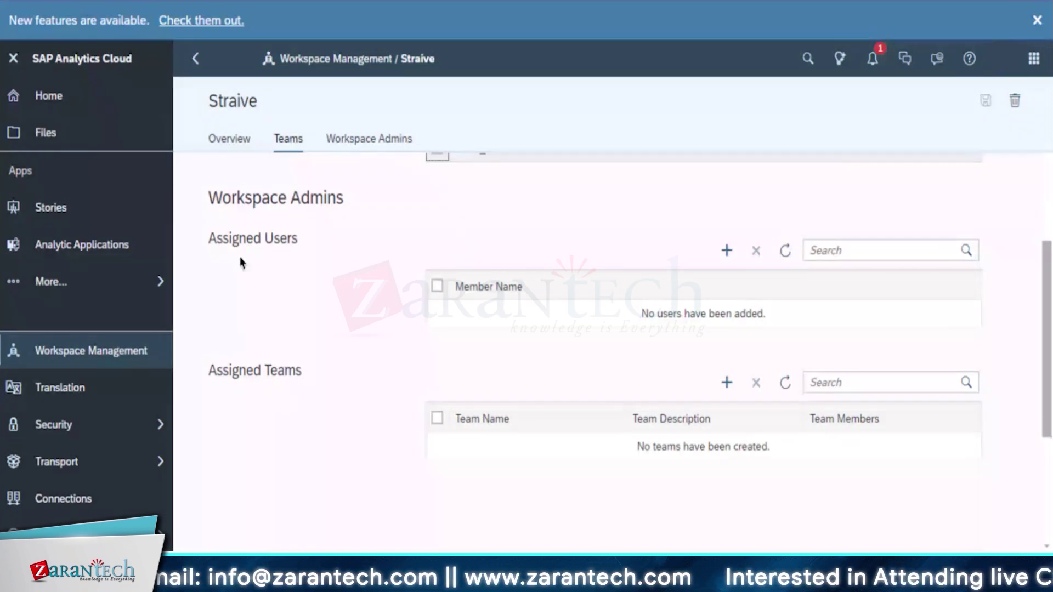
# Make the chosen user a Straive workspace admin, then open the Translation management list
pyautogui.click(730, 252)
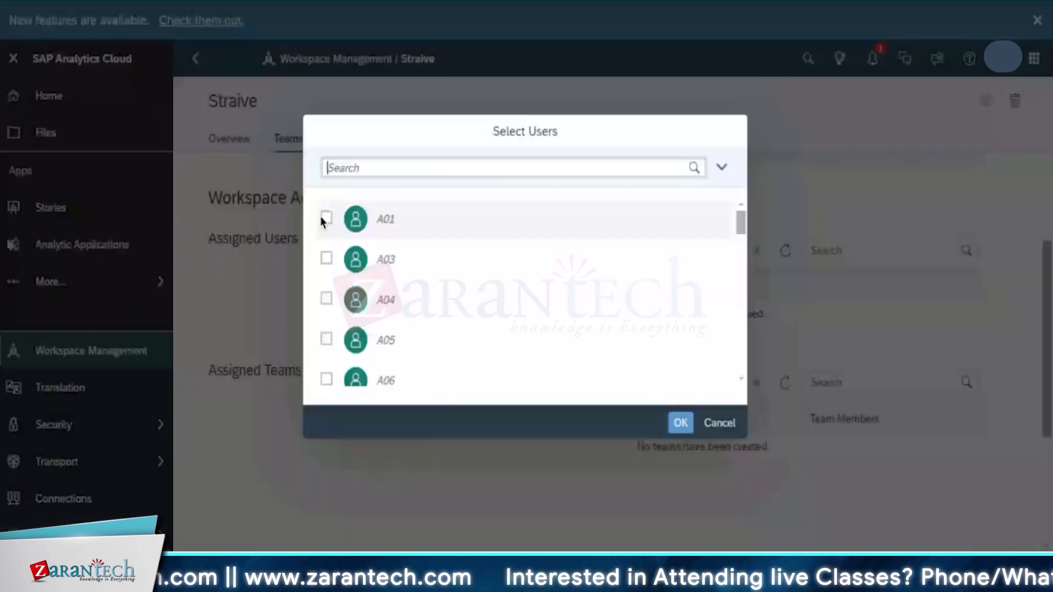
pyautogui.click(326, 218)
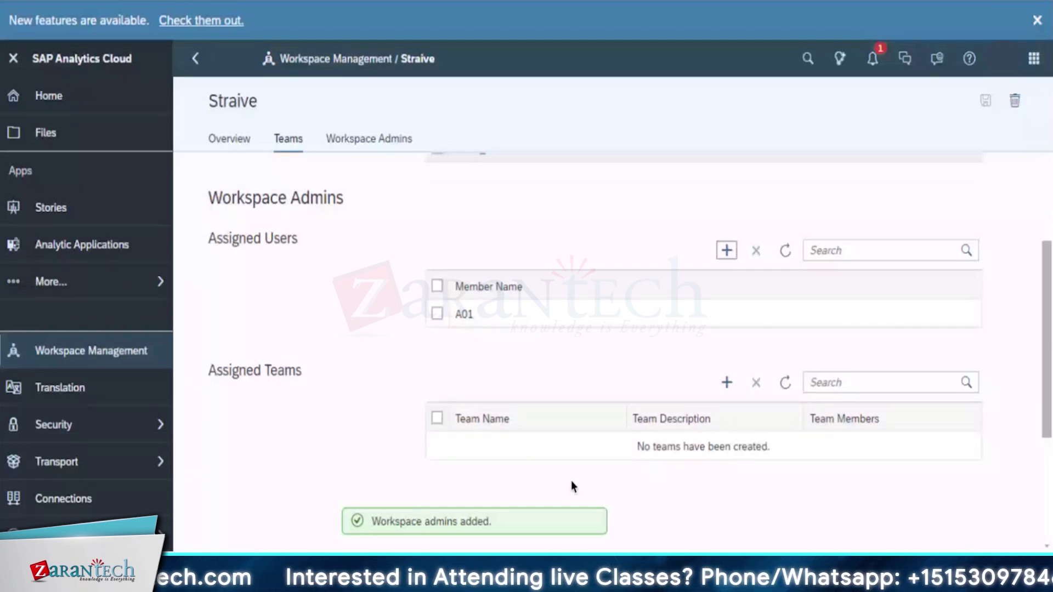
pyautogui.click(357, 141)
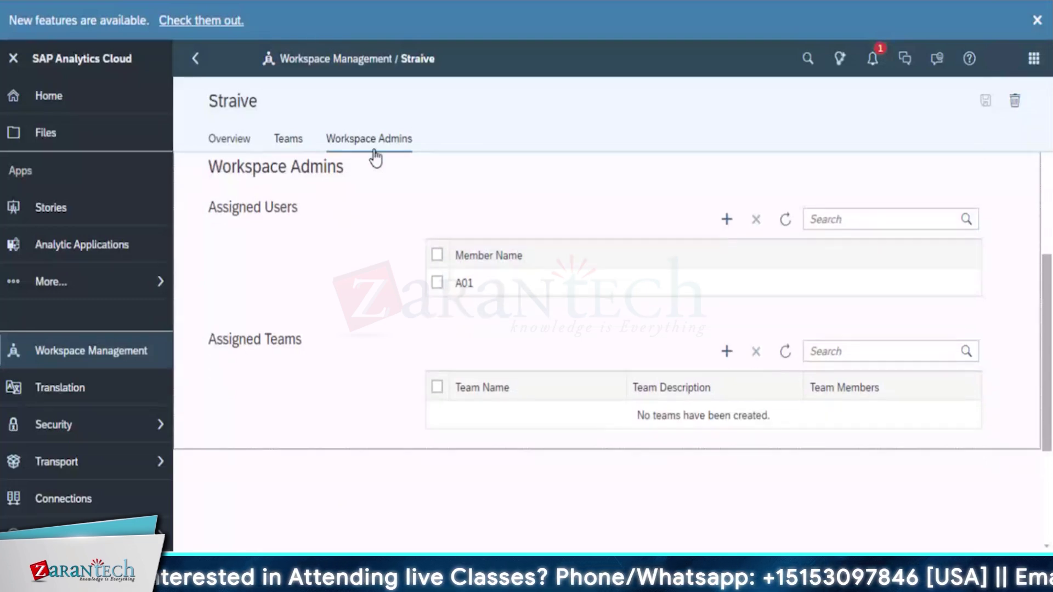
pyautogui.click(55, 390)
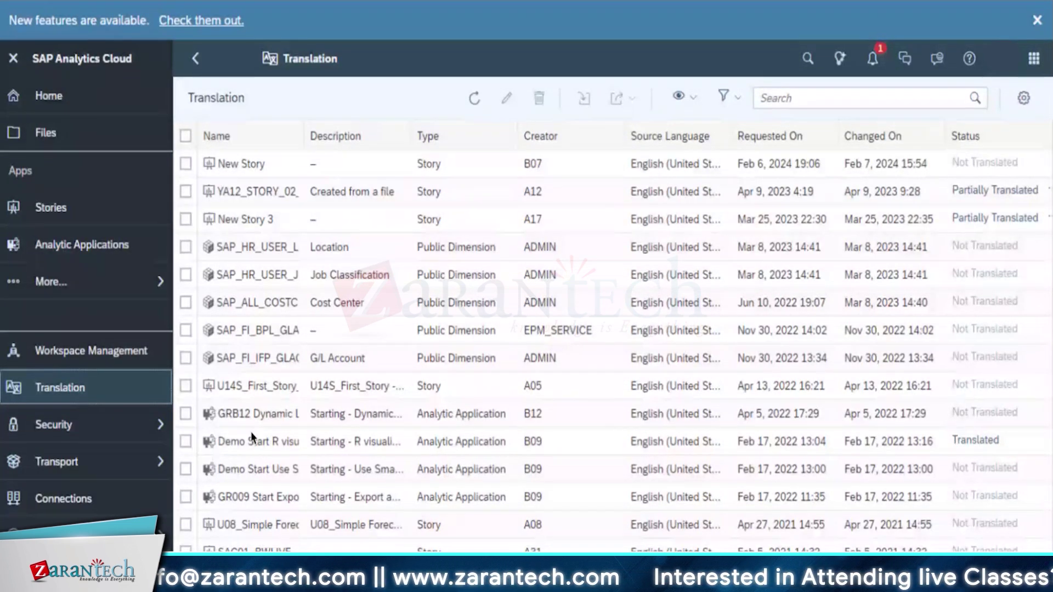
# Select New Story and Demo Start in Translation, deselect Demo Start, then open Security > Teams
pyautogui.click(183, 166)
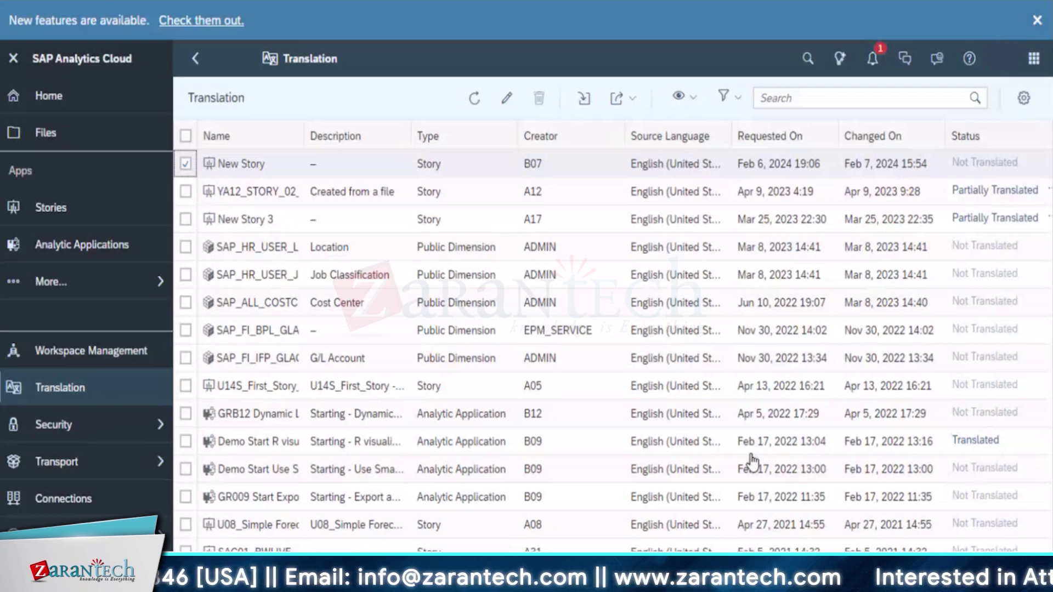
pyautogui.click(221, 430)
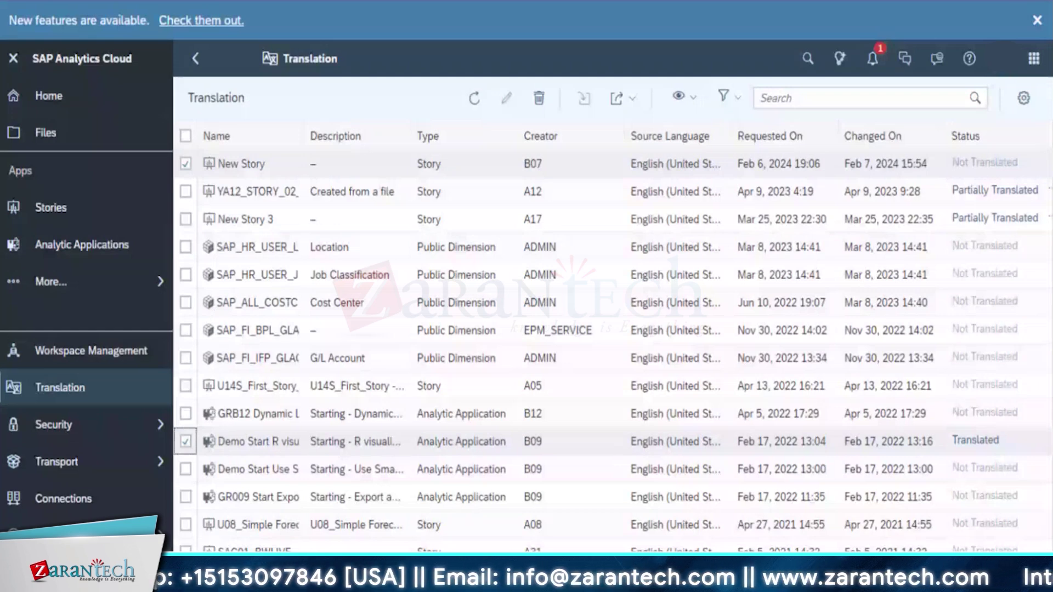
pyautogui.click(185, 443)
pyautogui.moveTo(141, 439)
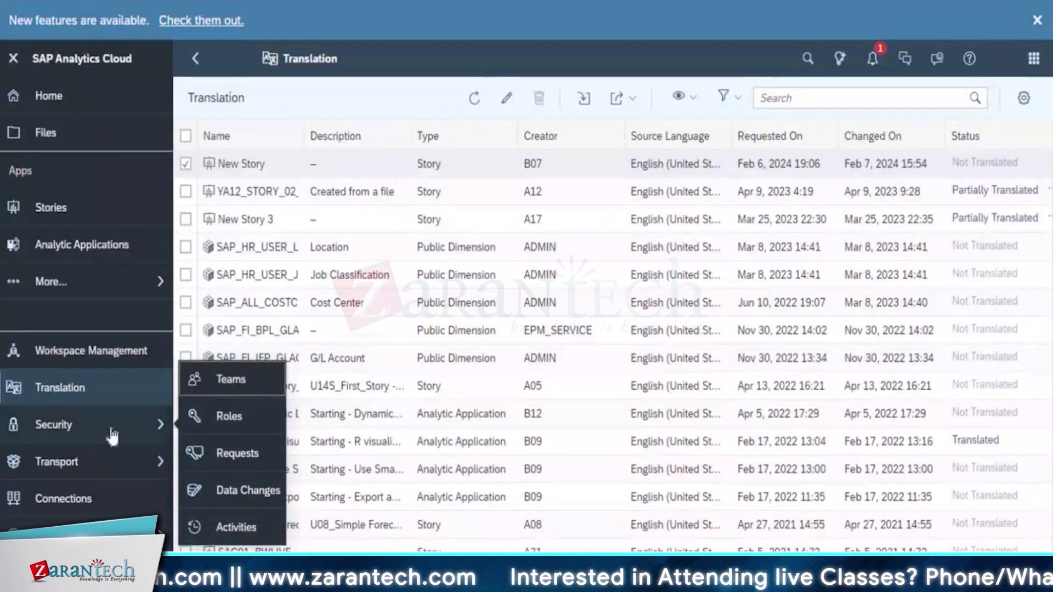
pyautogui.click(231, 379)
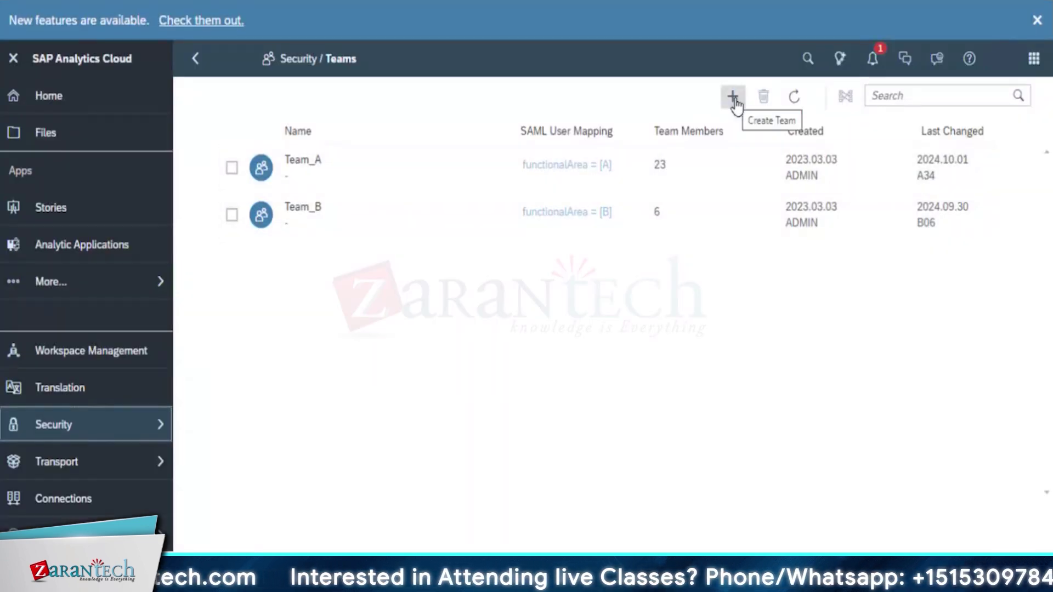
# Start a new team named TEAM_C, described 'Starive Team Chennai', with its own folder
pyautogui.click(733, 99)
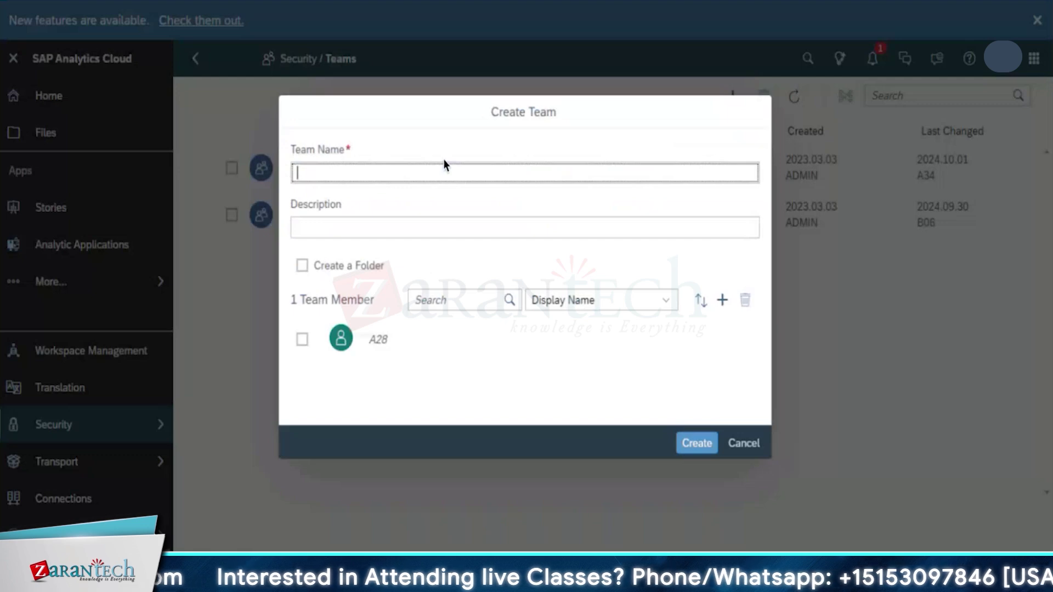
pyautogui.write('TEAM Stariv')
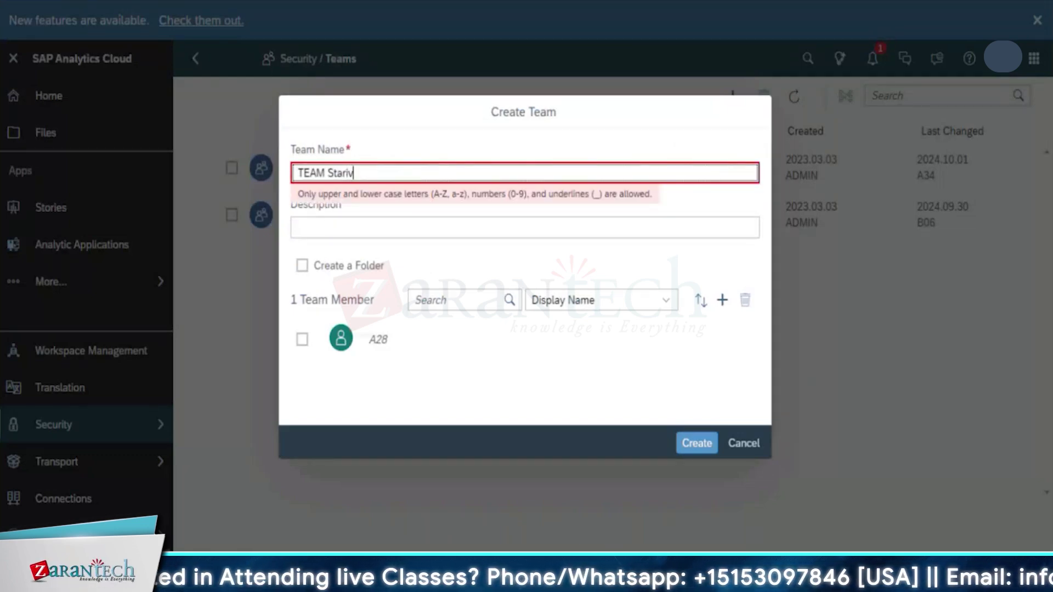
pyautogui.press('BackSpace')
pyautogui.press('BackSpace')
pyautogui.press('BackSpace')
pyautogui.press('BackSpace')
pyautogui.press('BackSpace')
pyautogui.press('BackSpace')
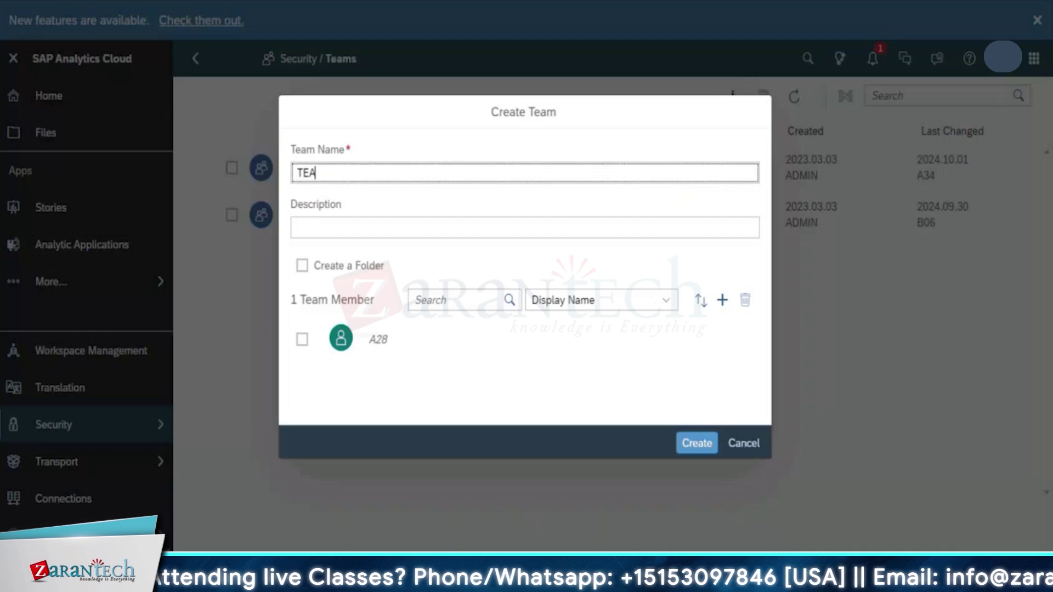
pyautogui.write('M_C')
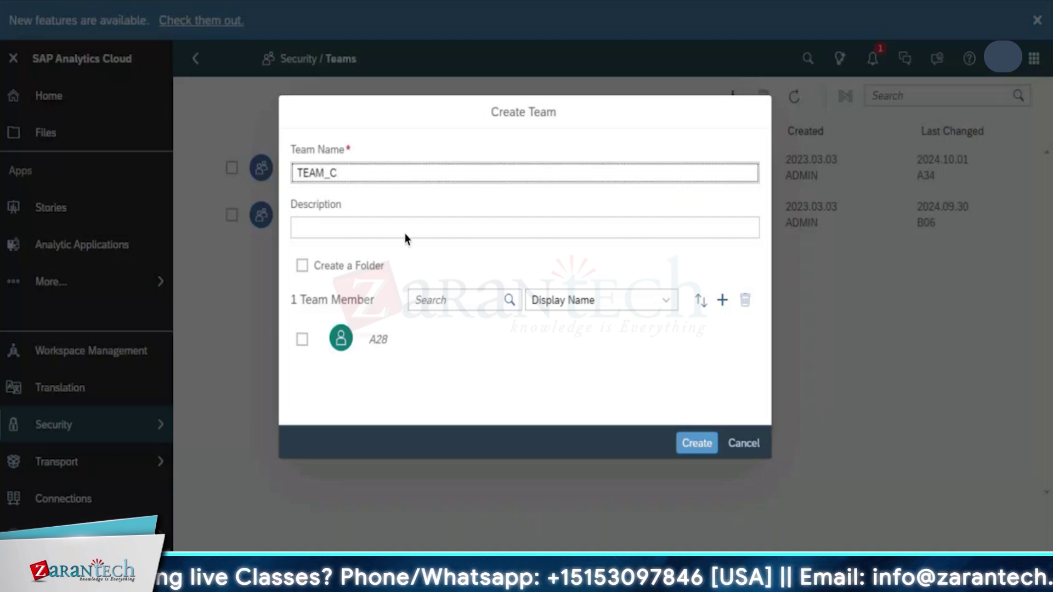
pyautogui.click(414, 219)
pyautogui.write('Stari')
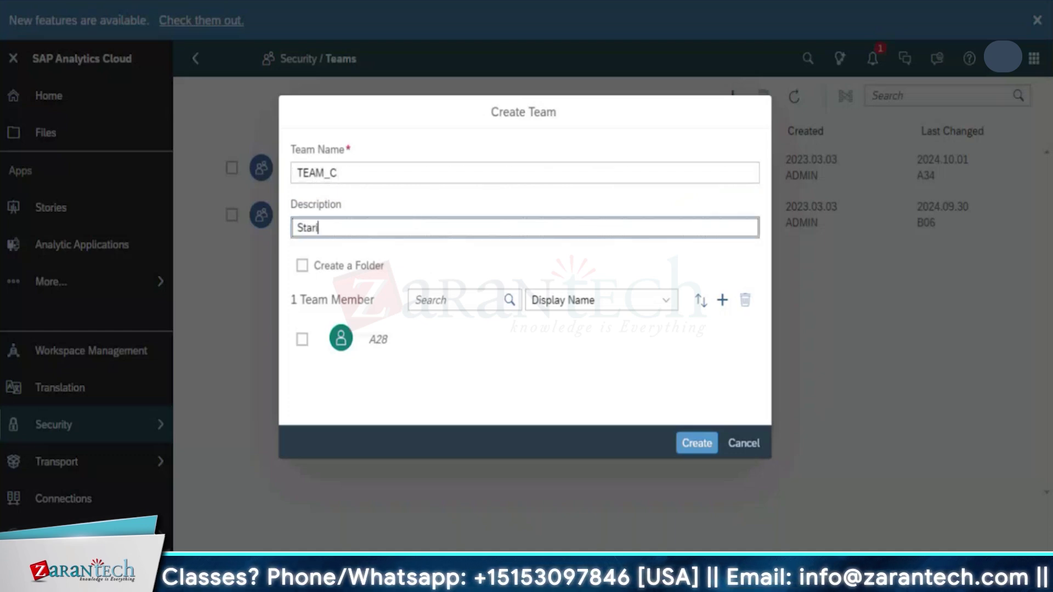
pyautogui.write('ve Tea')
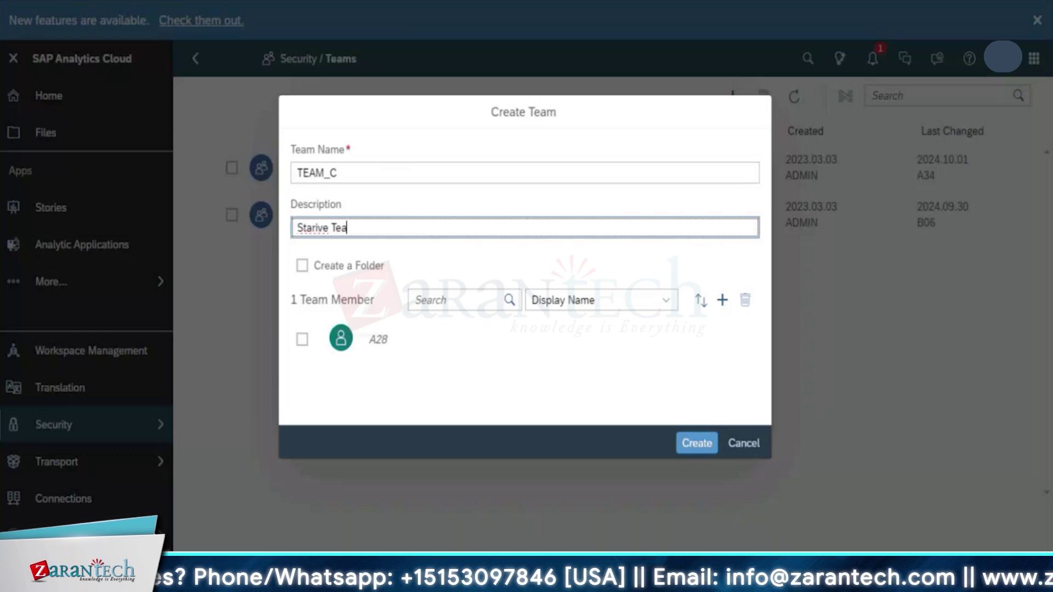
pyautogui.write('m Chennai')
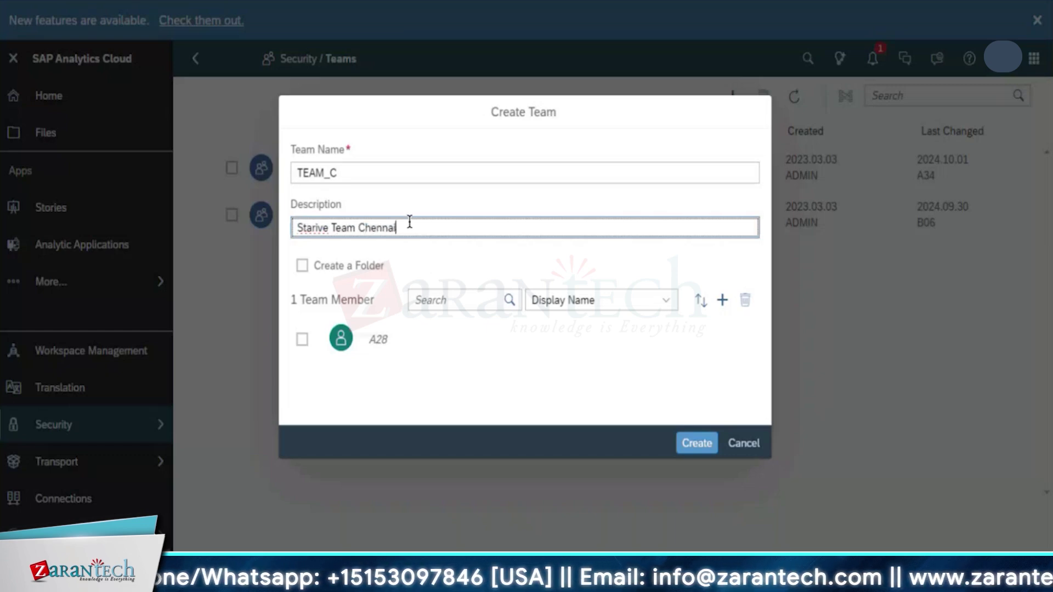
pyautogui.click(303, 266)
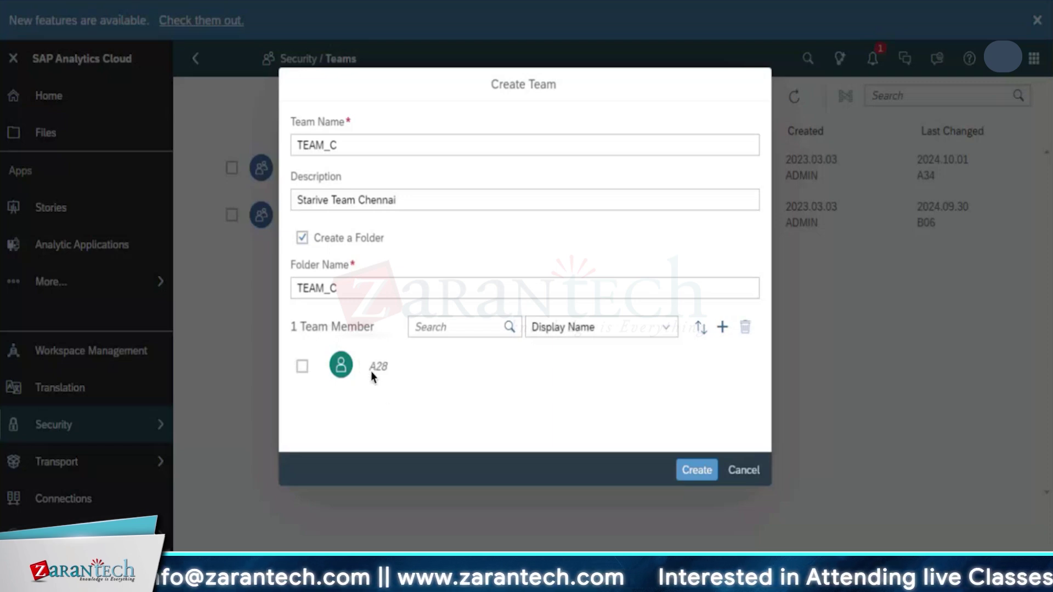
# Keep the existing member, add three more users, and create TEAM_C with four members
pyautogui.click(302, 366)
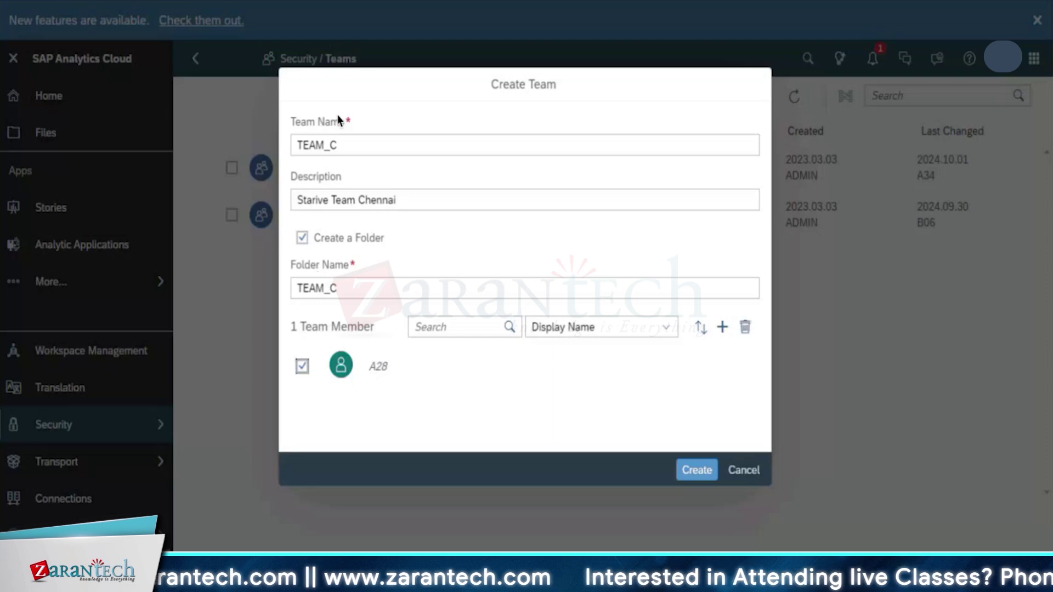
pyautogui.click(723, 328)
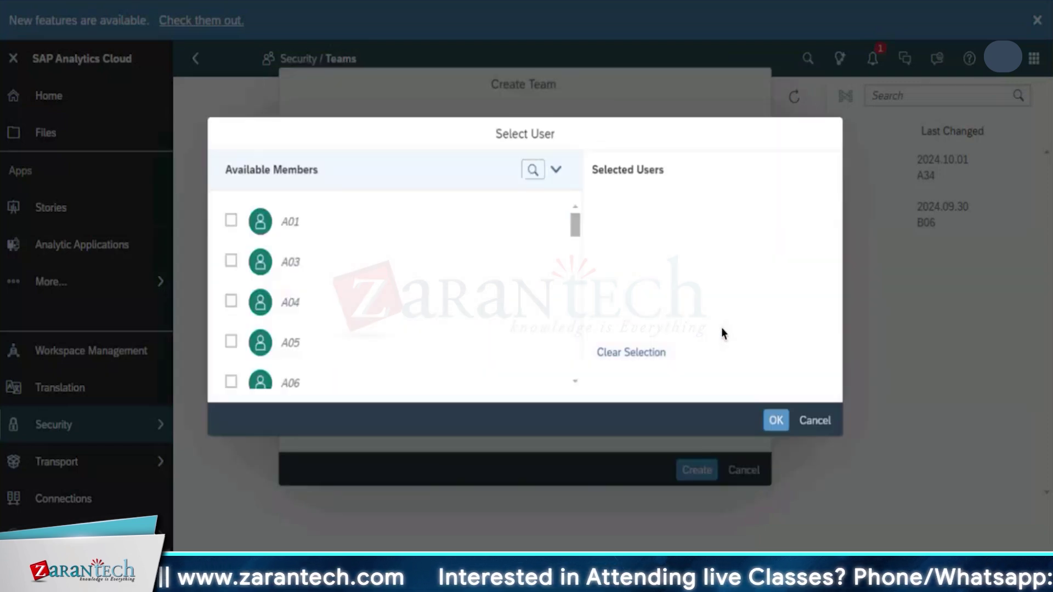
pyautogui.click(231, 222)
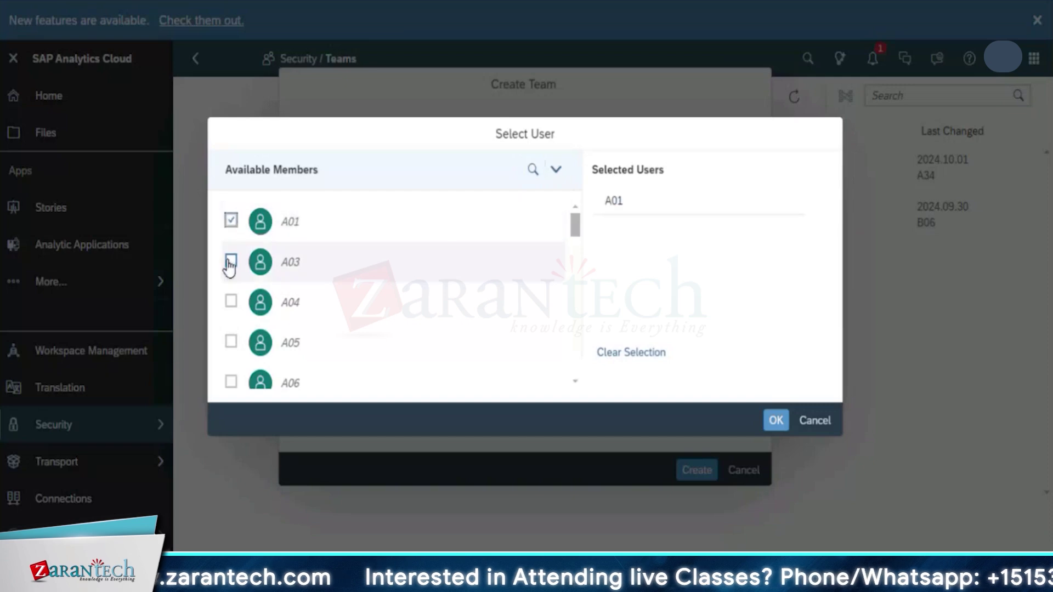
pyautogui.click(231, 261)
pyautogui.click(228, 301)
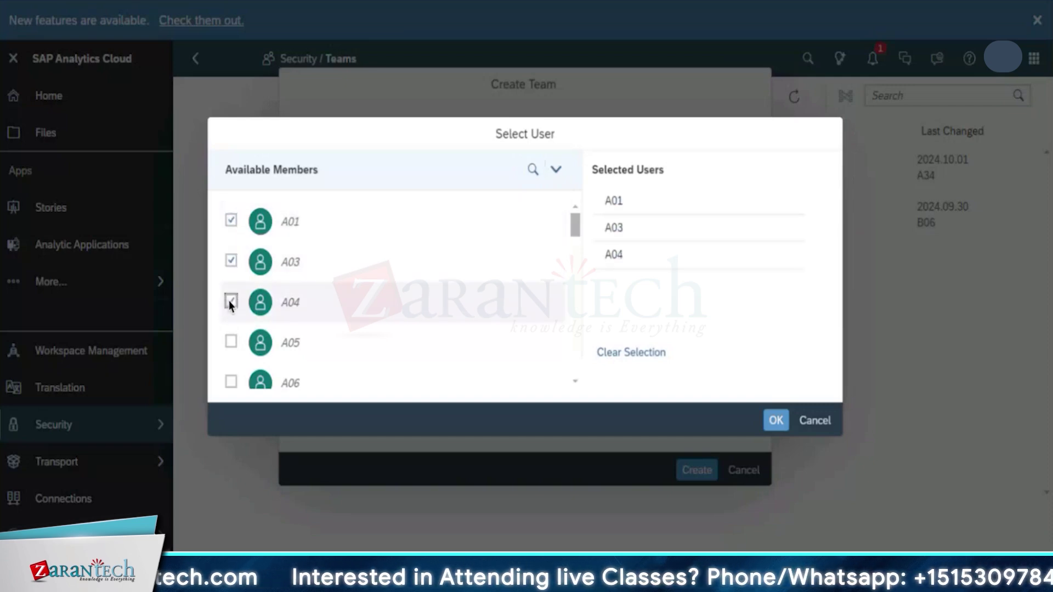
pyautogui.click(775, 421)
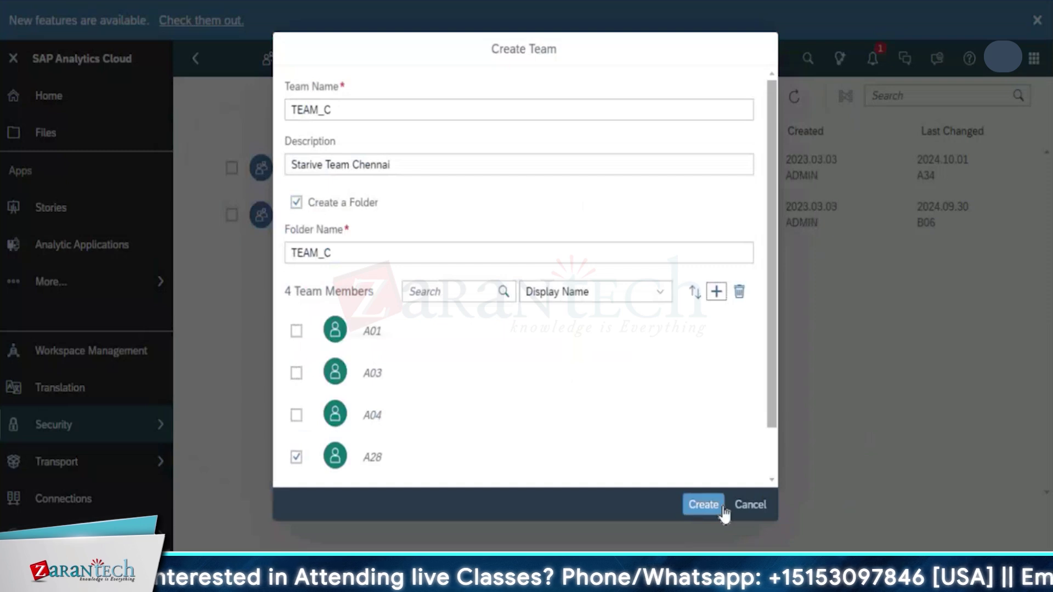
pyautogui.click(703, 504)
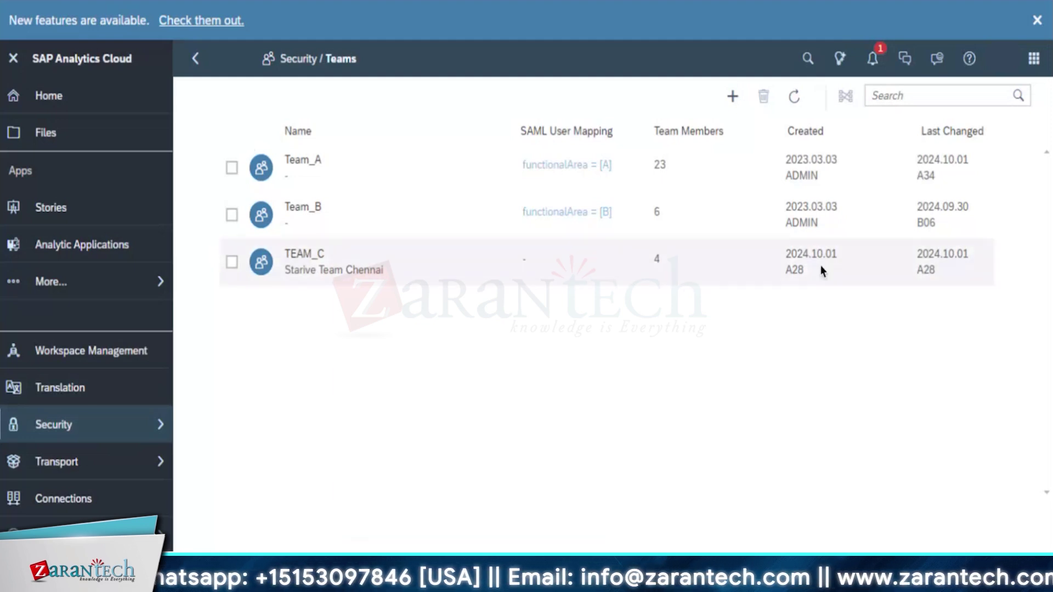
pyautogui.click(160, 424)
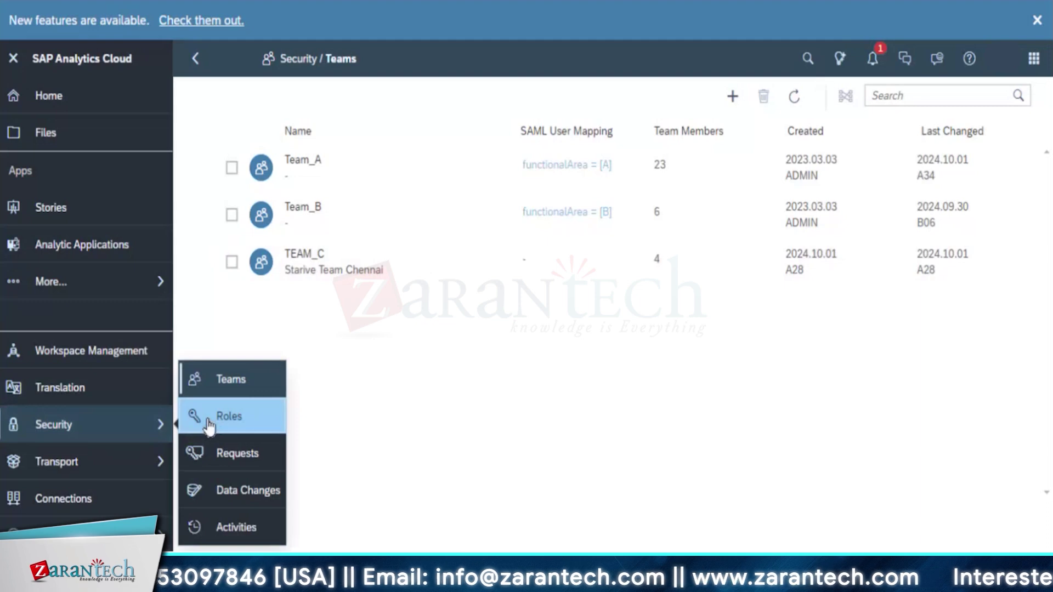
pyautogui.click(209, 425)
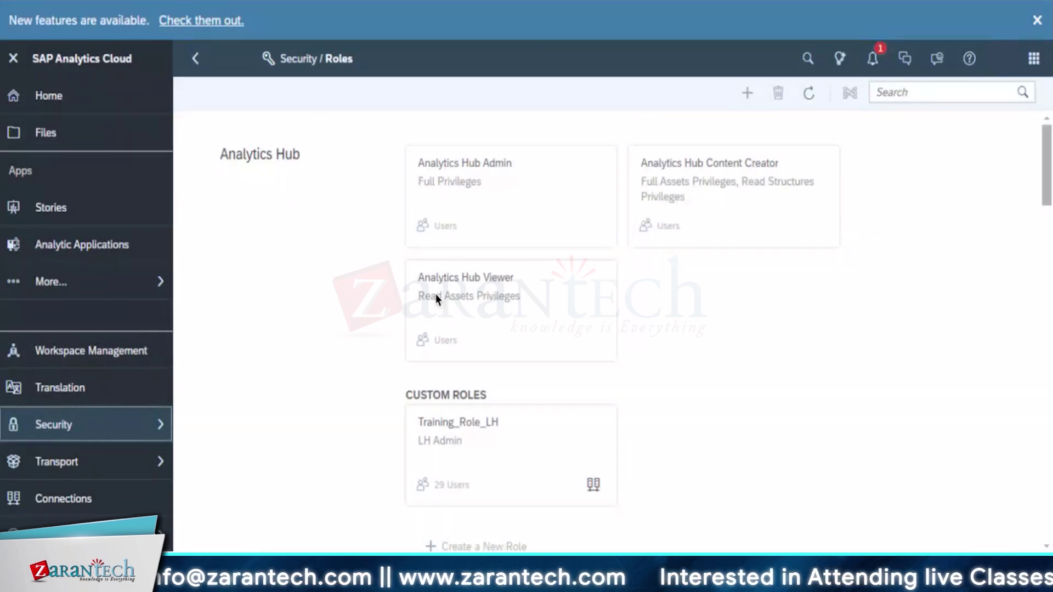
pyautogui.scroll(-15, 444, 373)
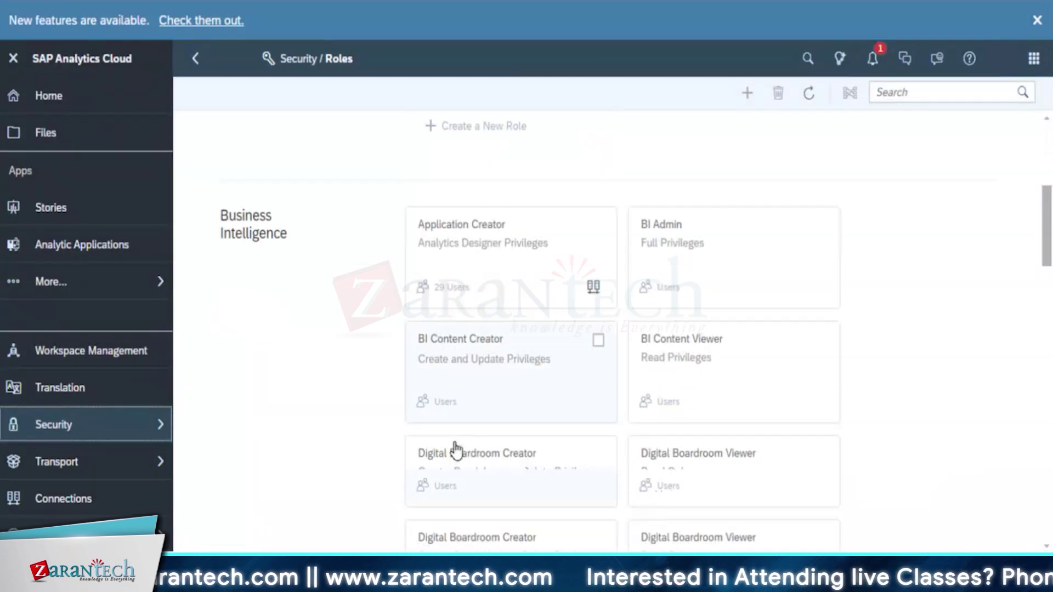
pyautogui.scroll(-10, 457, 434)
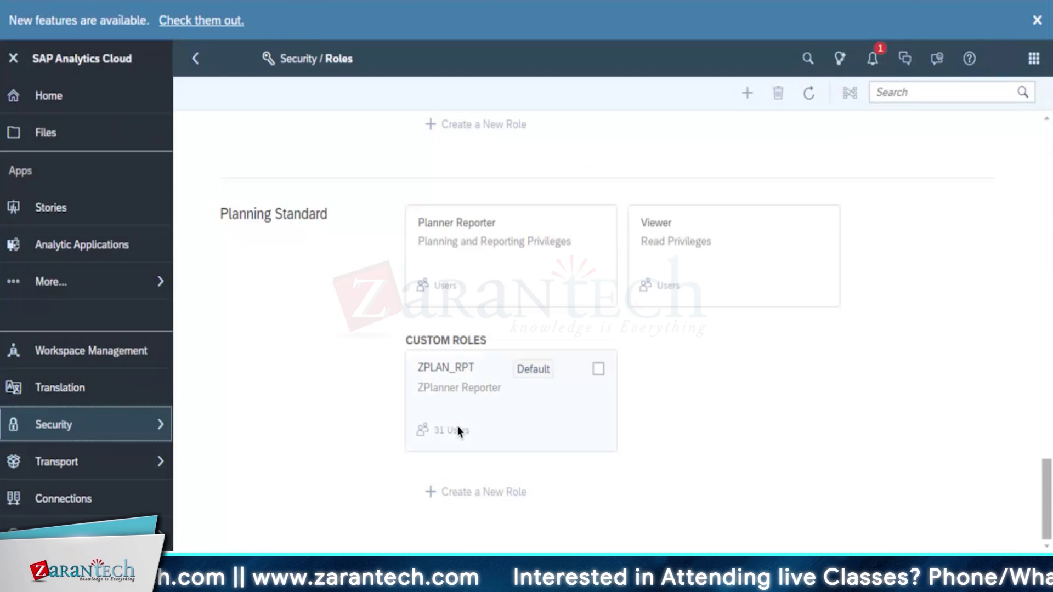
pyautogui.scroll(20, 456, 424)
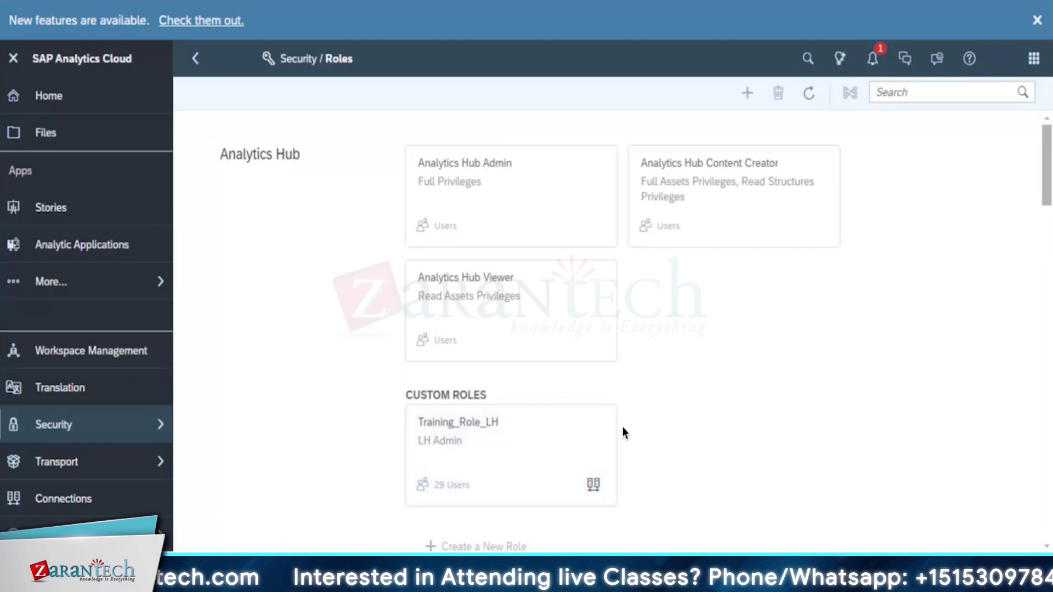
pyautogui.click(502, 436)
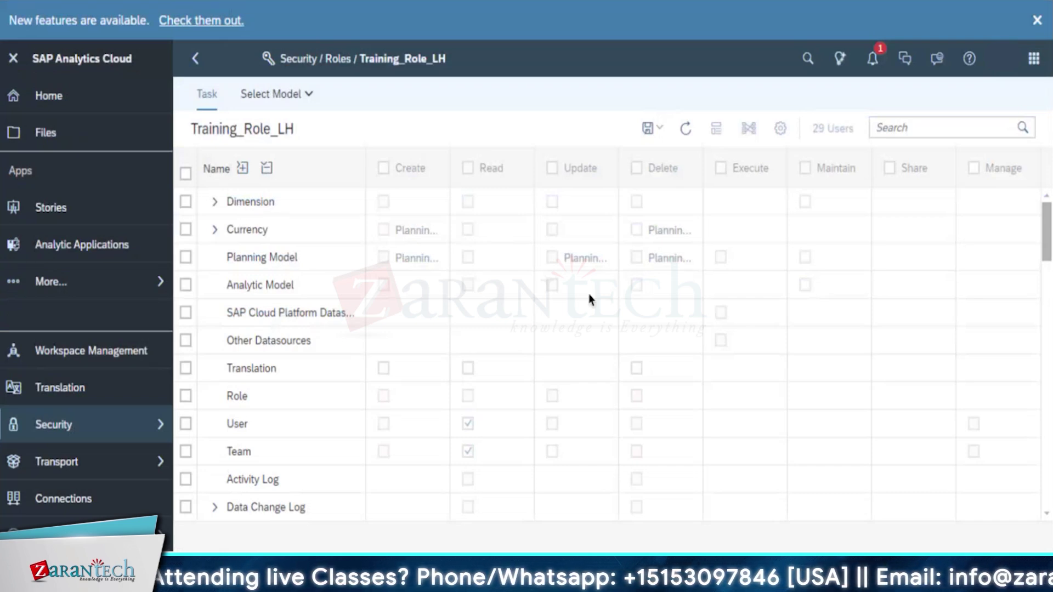
pyautogui.click(196, 59)
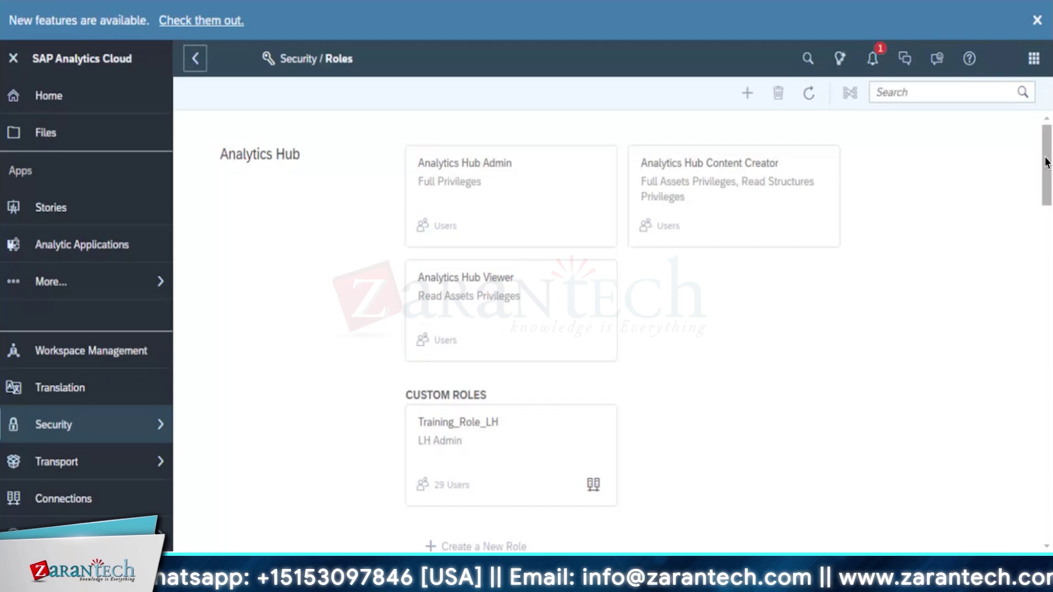
pyautogui.moveTo(1045, 162); pyautogui.dragTo(1045, 250)
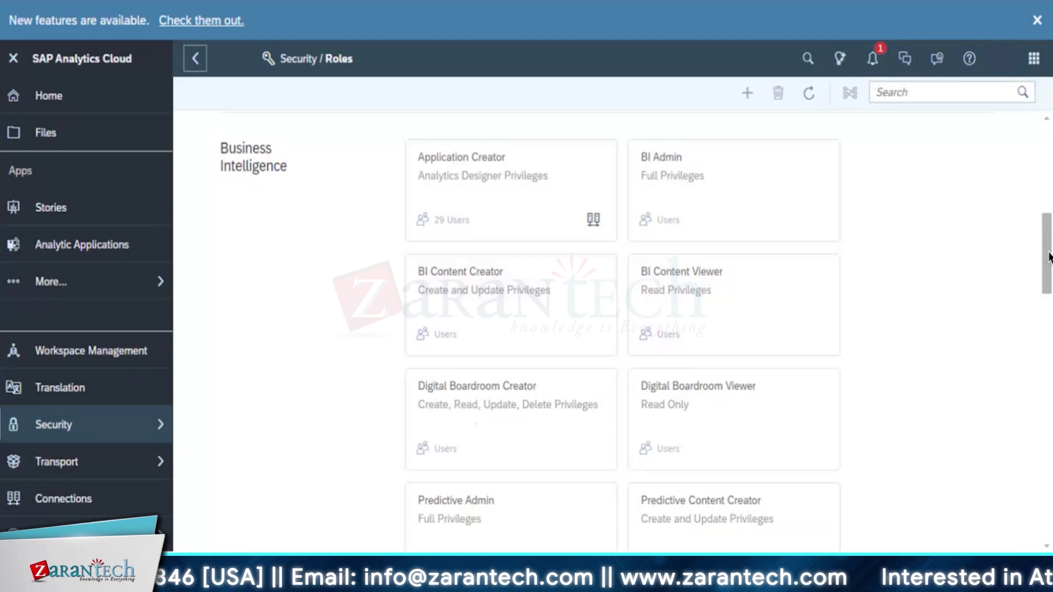
pyautogui.moveTo(1049, 262); pyautogui.dragTo(1042, 354)
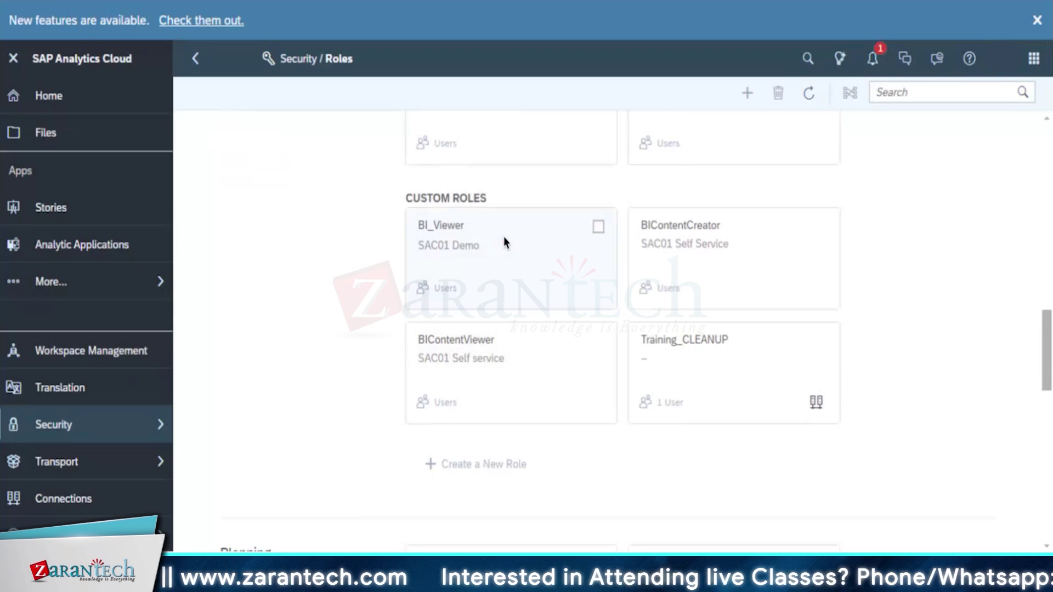
# Review the BI_Viewer role's task permissions, glance at Select Model, and return to Task
pyautogui.click(604, 226)
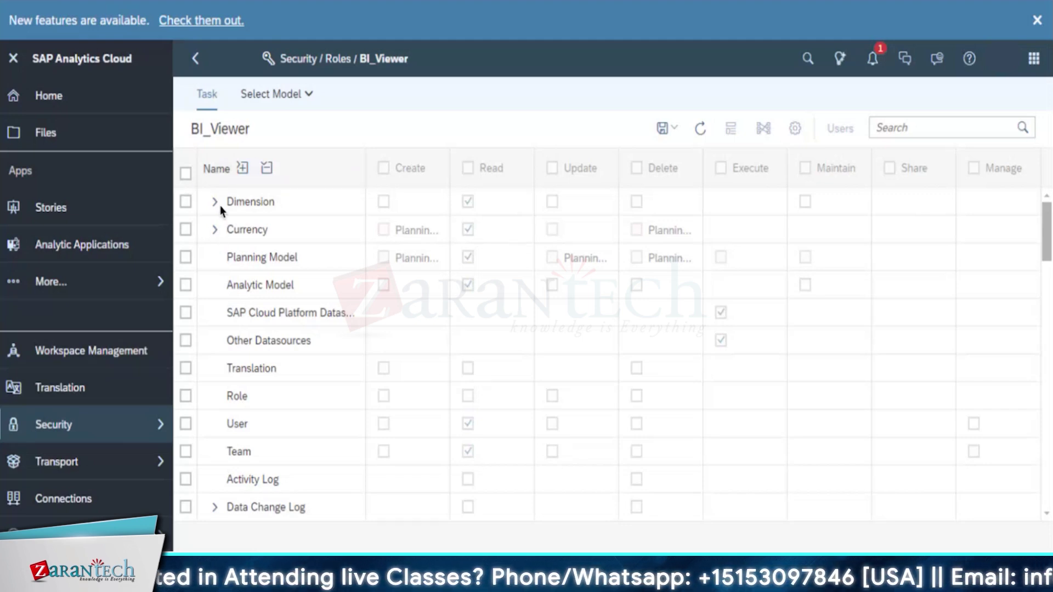
pyautogui.scroll(-2, 471, 363)
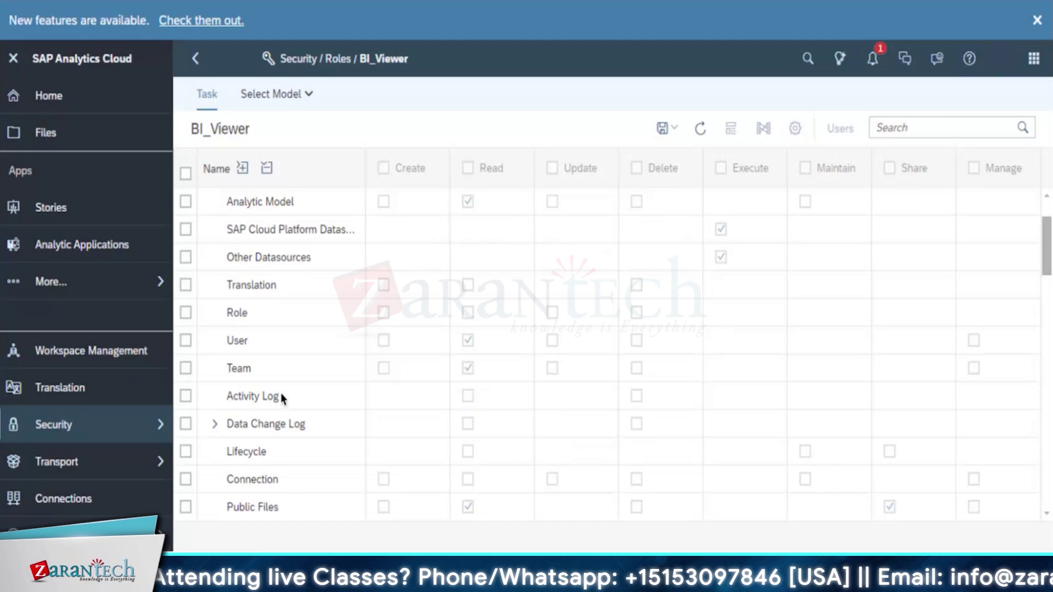
pyautogui.scroll(2, 251, 222)
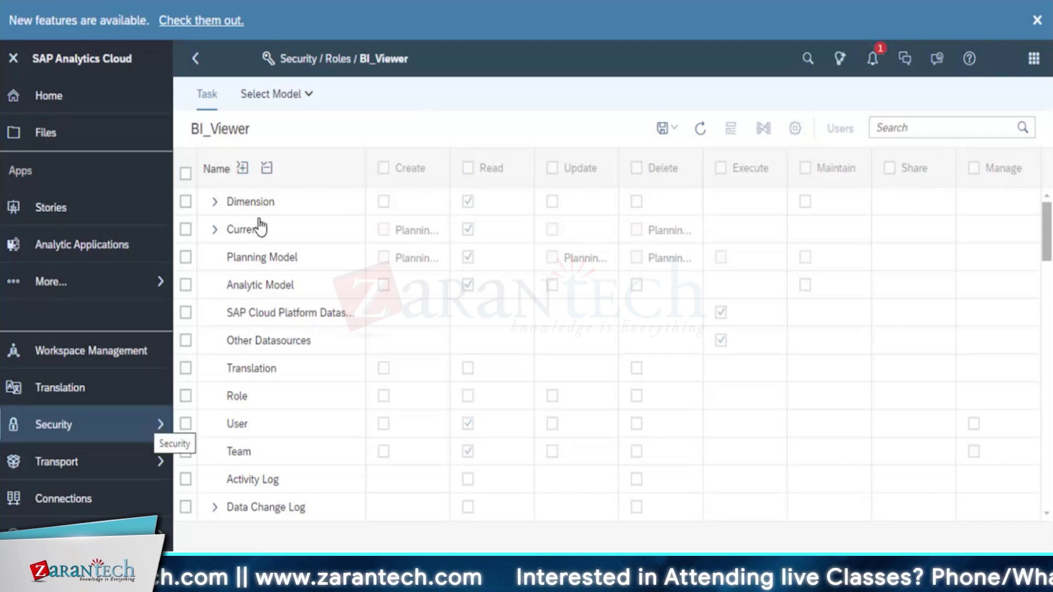
pyautogui.click(318, 99)
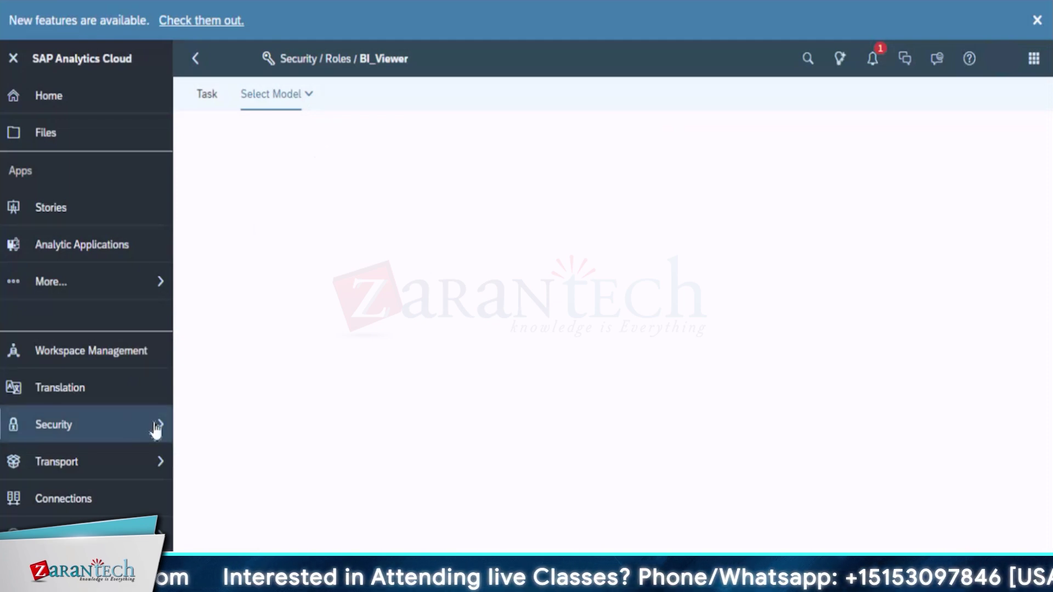
pyautogui.click(208, 100)
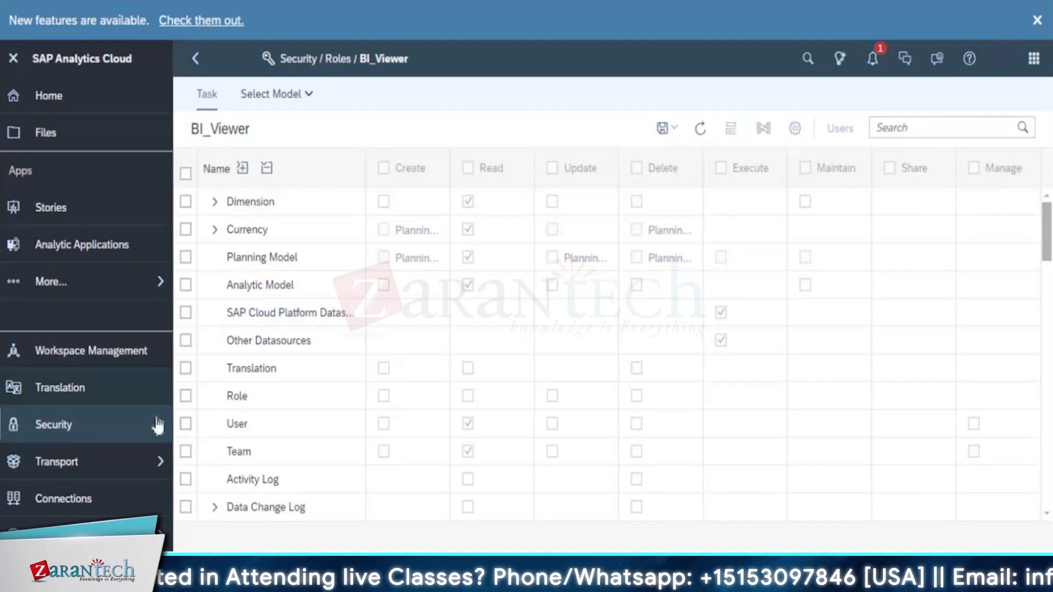
# Return to Security > Roles, scroll the role list, then open the empty Security > Requests page
pyautogui.moveTo(158, 425)
pyautogui.click(229, 414)
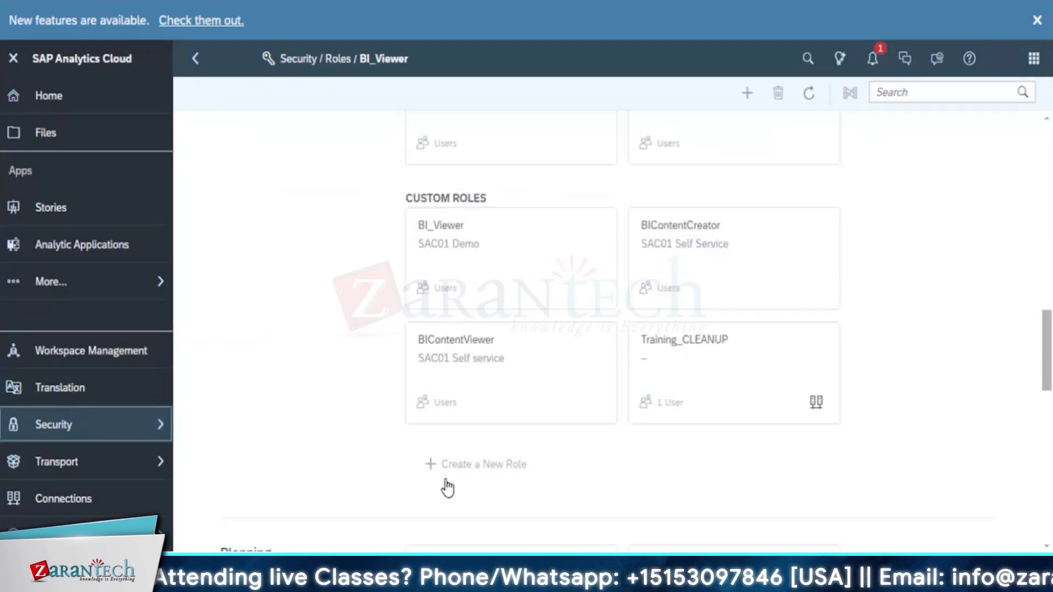
pyautogui.scroll(-2, 447, 488)
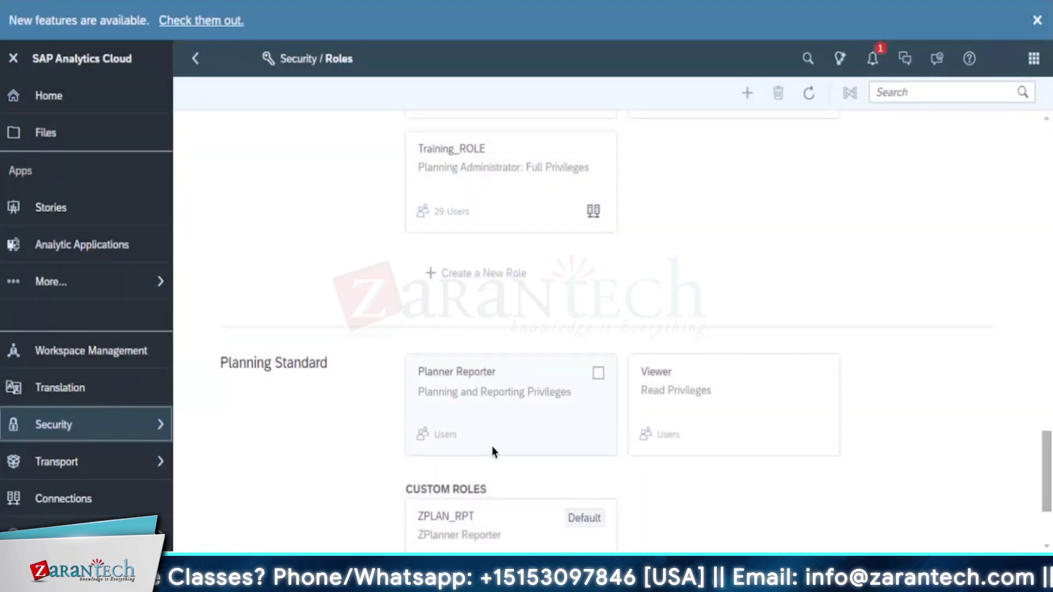
pyautogui.scroll(20, 497, 433)
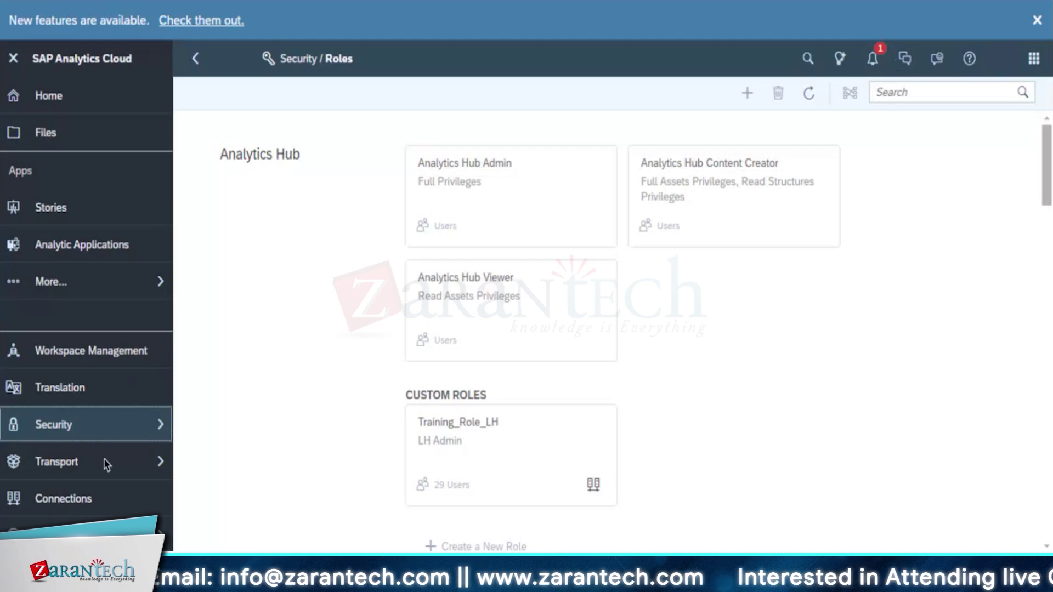
pyautogui.click(164, 426)
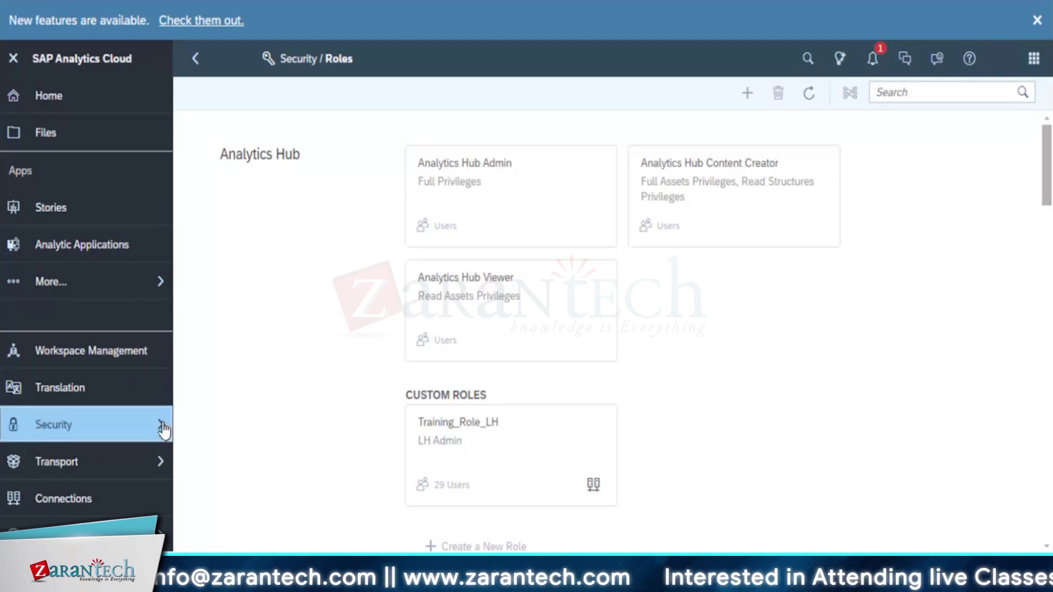
pyautogui.click(237, 454)
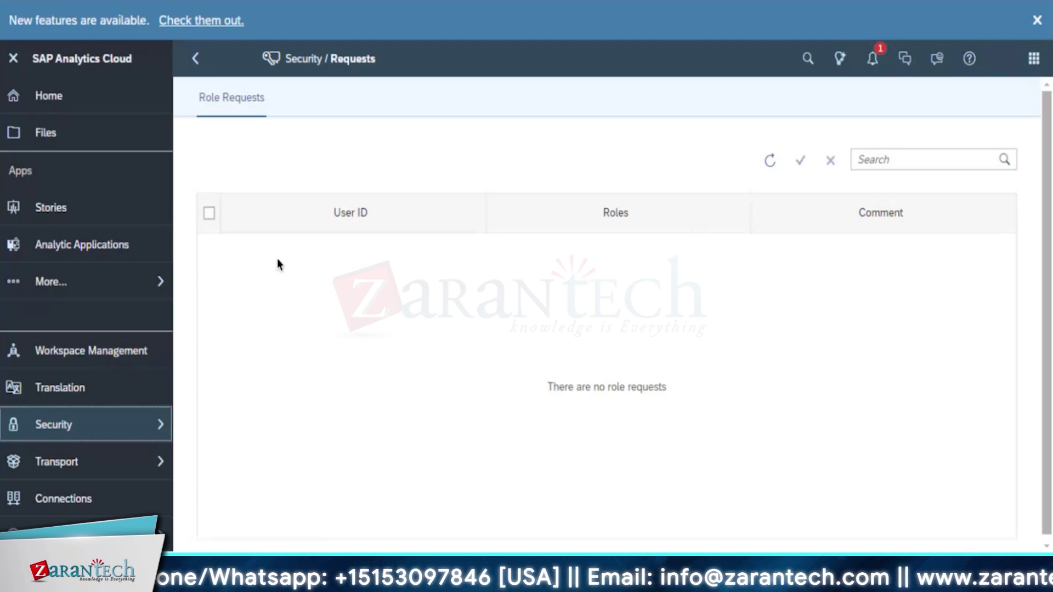
# Open the Security Data Changes page and start choosing a new model
pyautogui.click(160, 433)
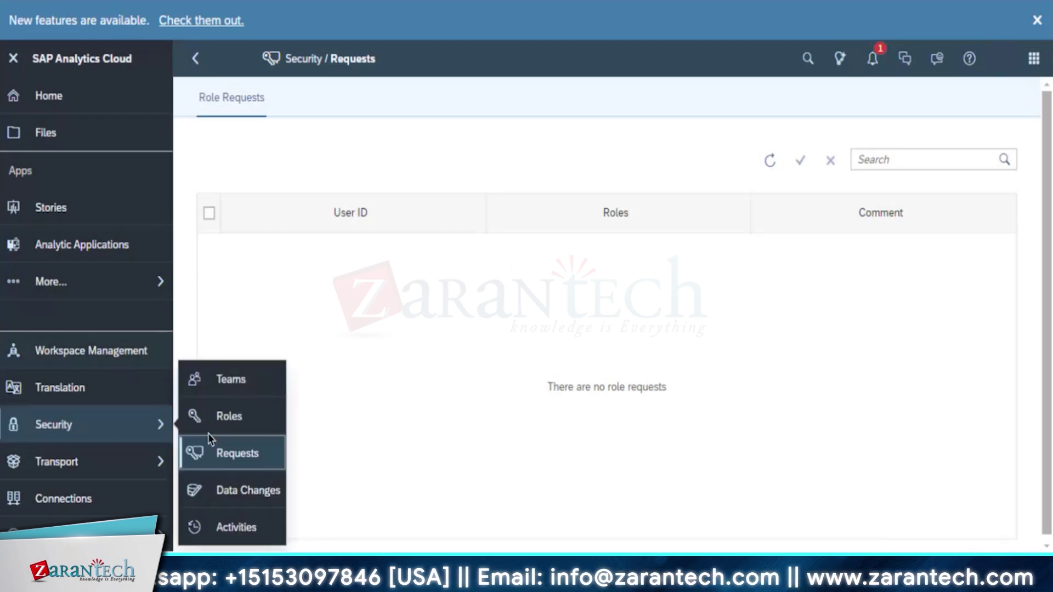
pyautogui.click(227, 493)
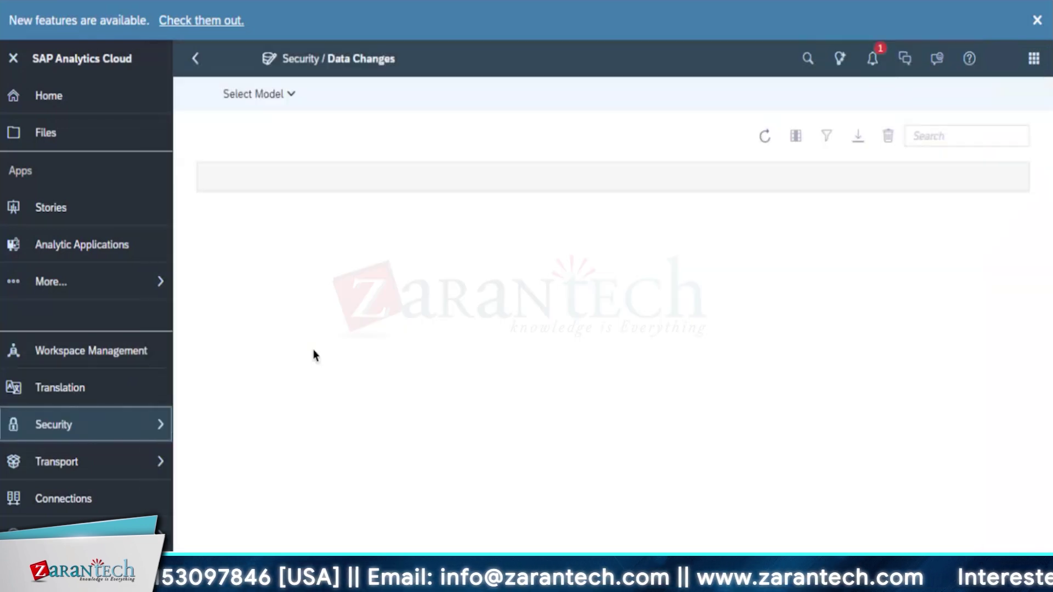
pyautogui.click(290, 94)
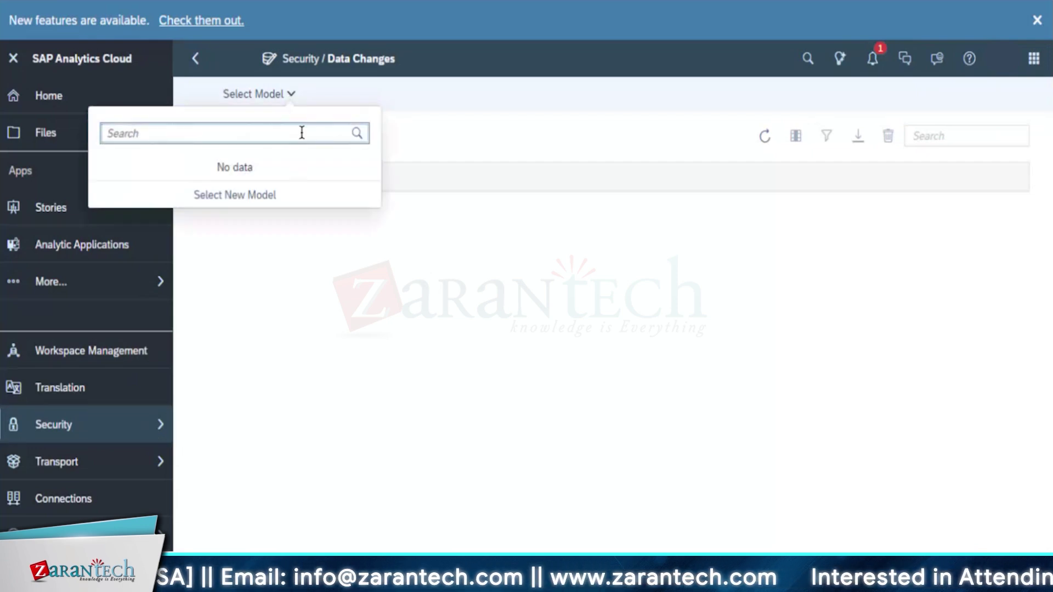
pyautogui.click(236, 202)
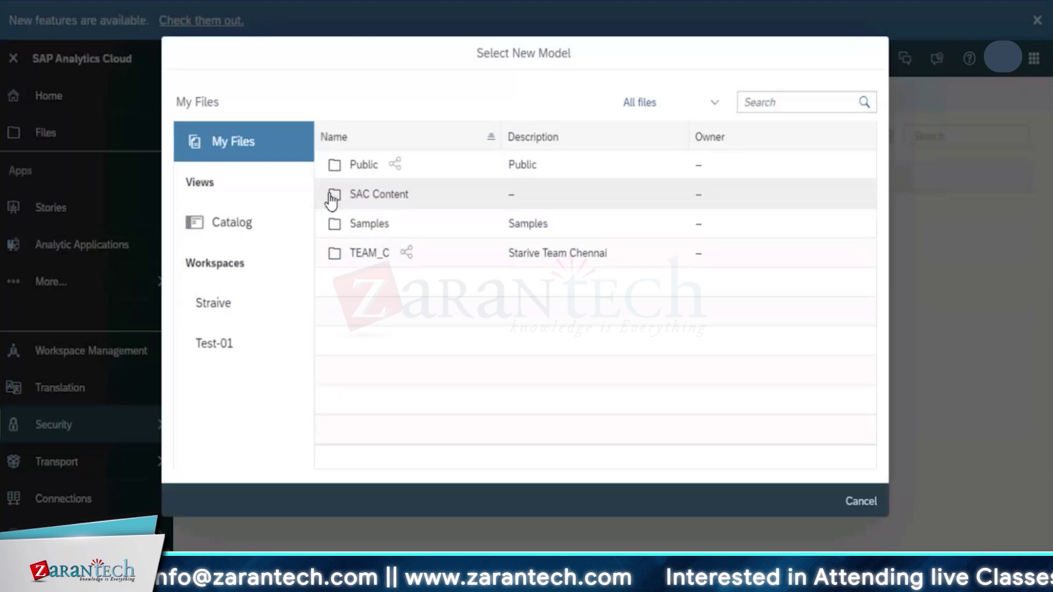
# Search TEAM_C, Catalog, Straive and Test-01 Input Forms for a model, then cancel when none is found
pyautogui.click(341, 253)
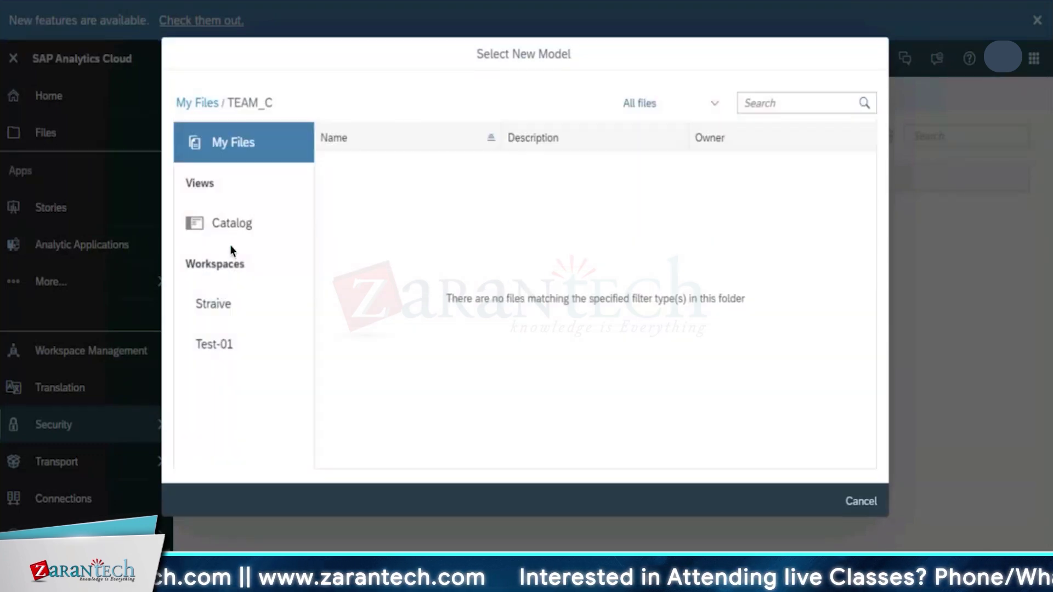
pyautogui.click(228, 223)
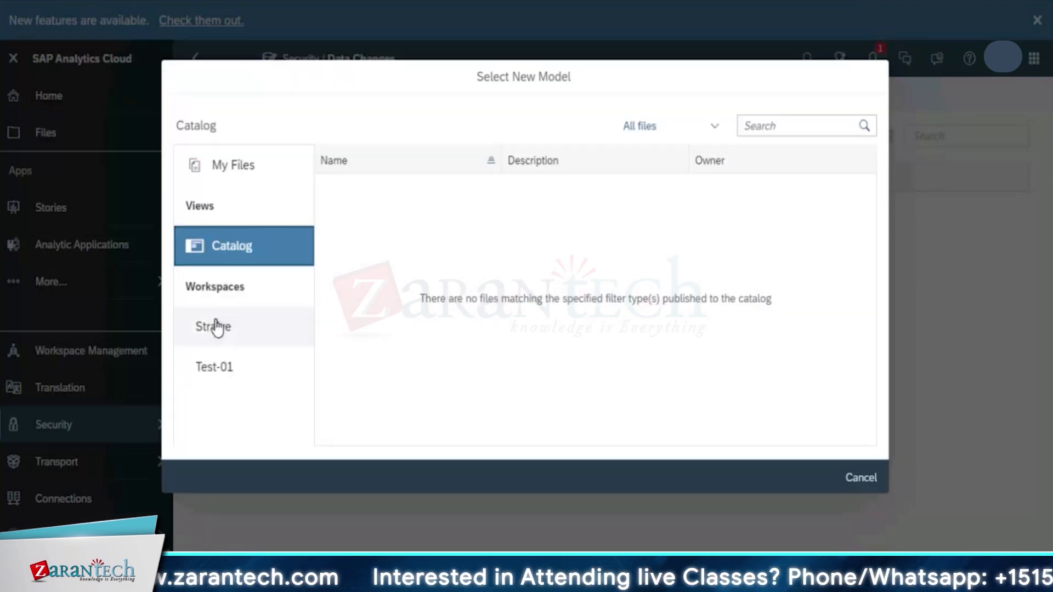
pyautogui.click(214, 326)
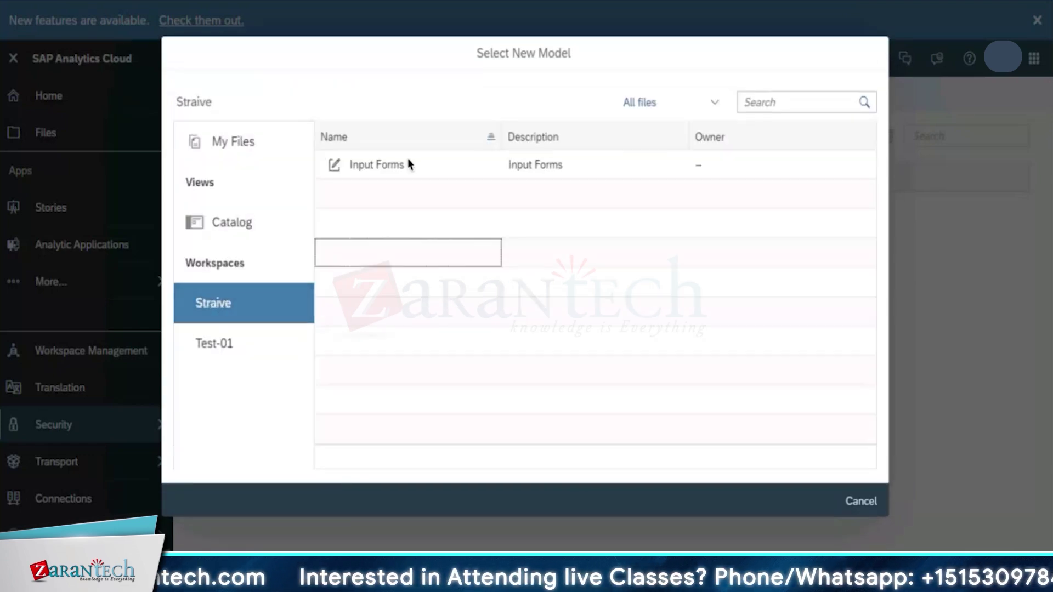
pyautogui.click(406, 160)
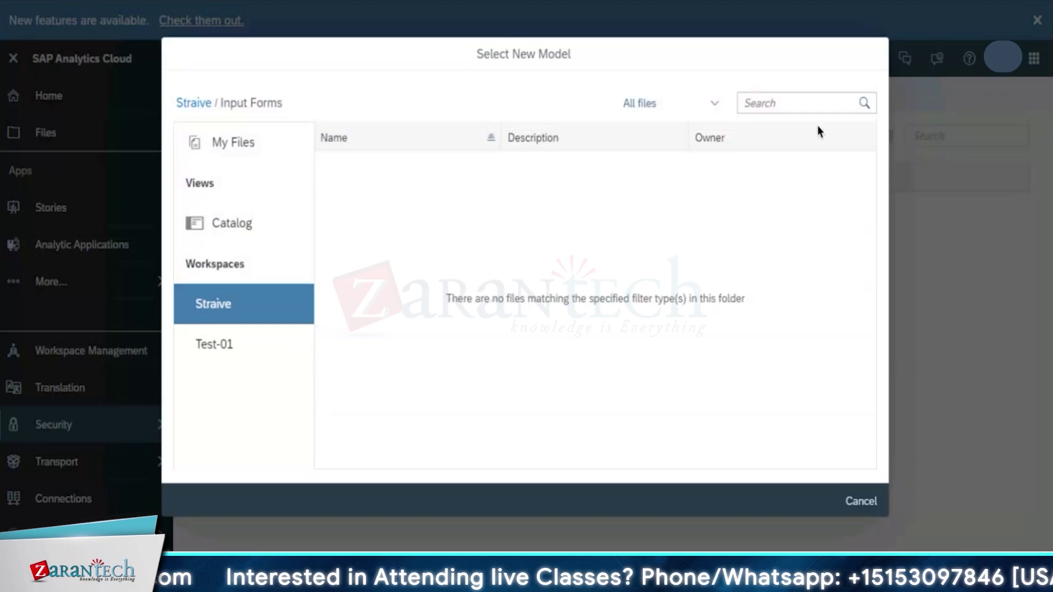
pyautogui.click(247, 345)
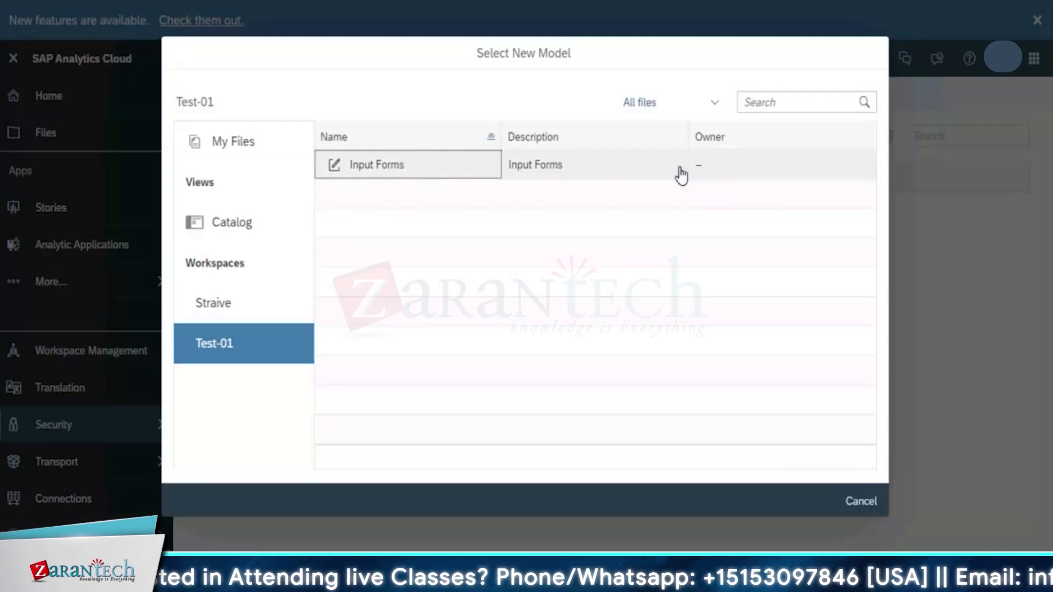
pyautogui.click(683, 169)
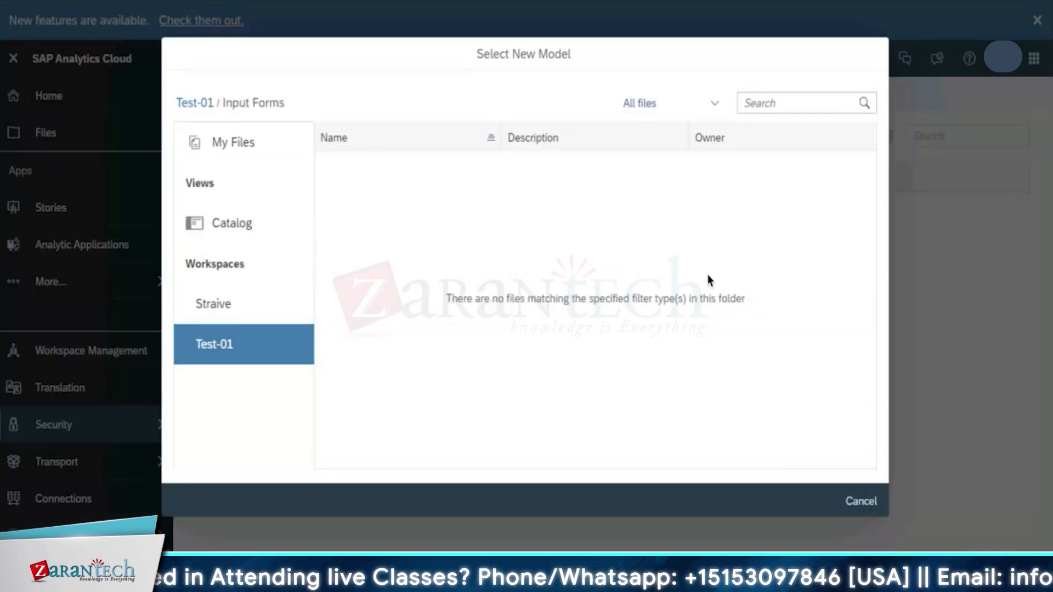
pyautogui.click(861, 501)
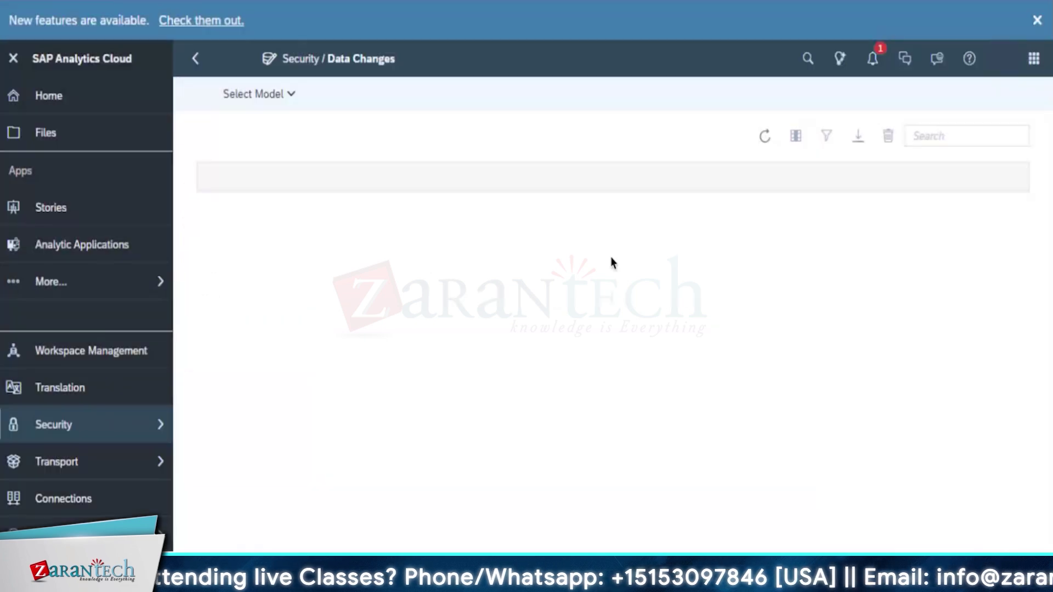
pyautogui.click(159, 430)
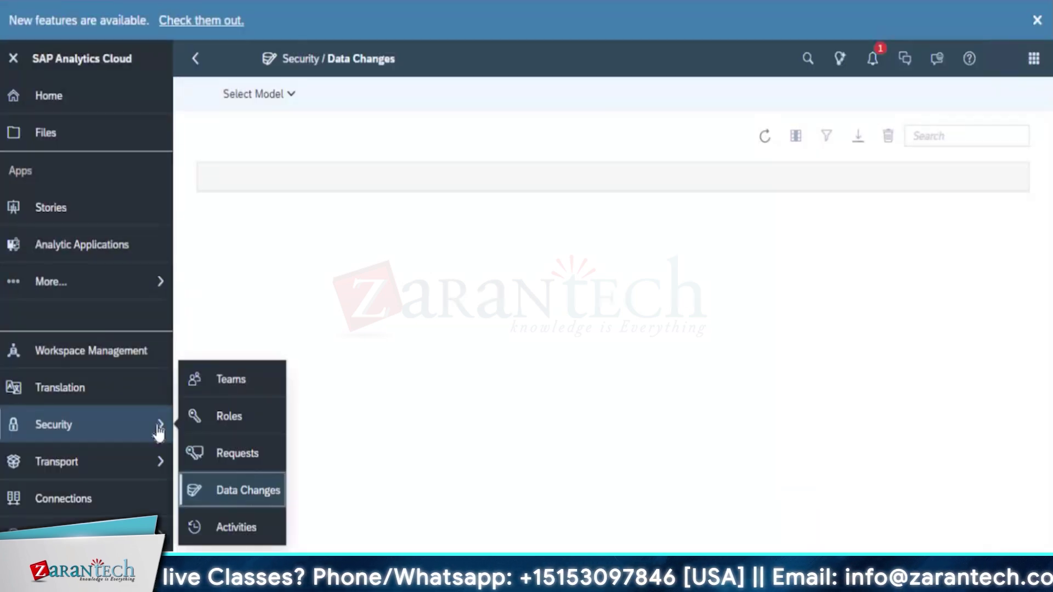
# Review the Security Activities log, then open the Transport Import page
pyautogui.click(219, 528)
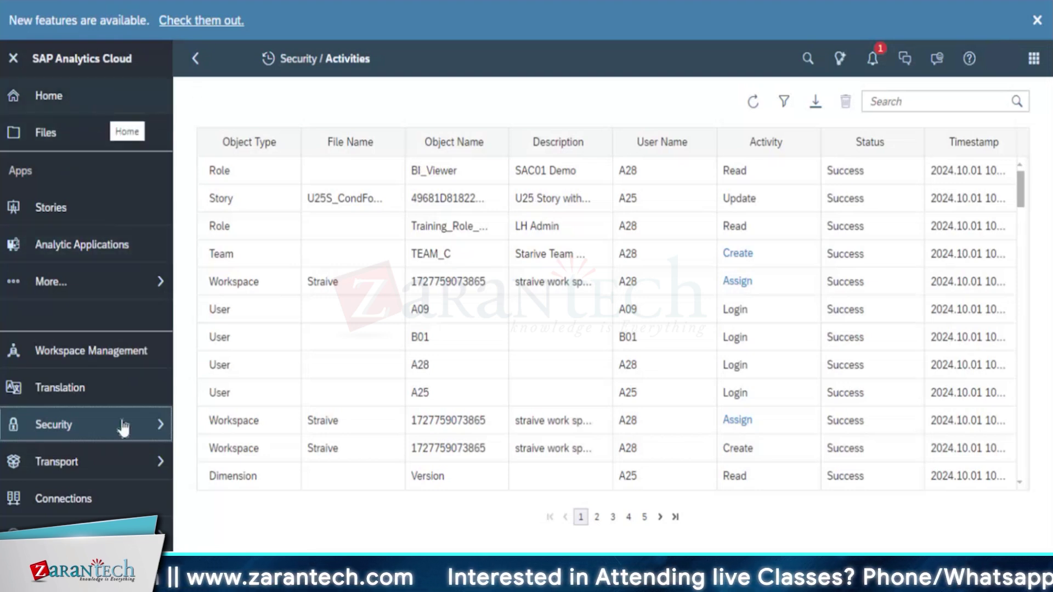
pyautogui.click(158, 425)
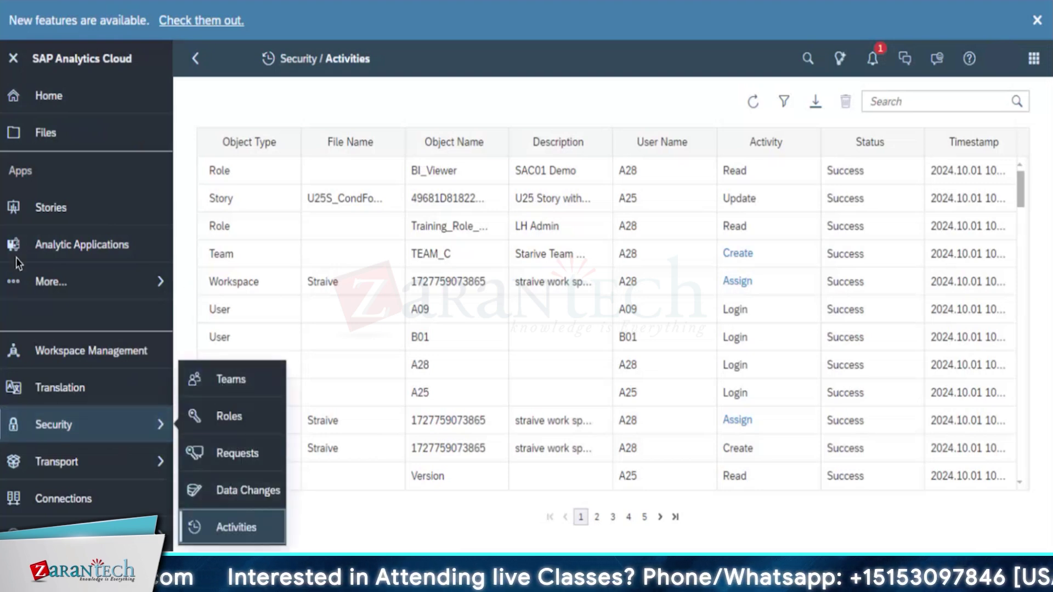
pyautogui.click(400, 531)
pyautogui.click(158, 467)
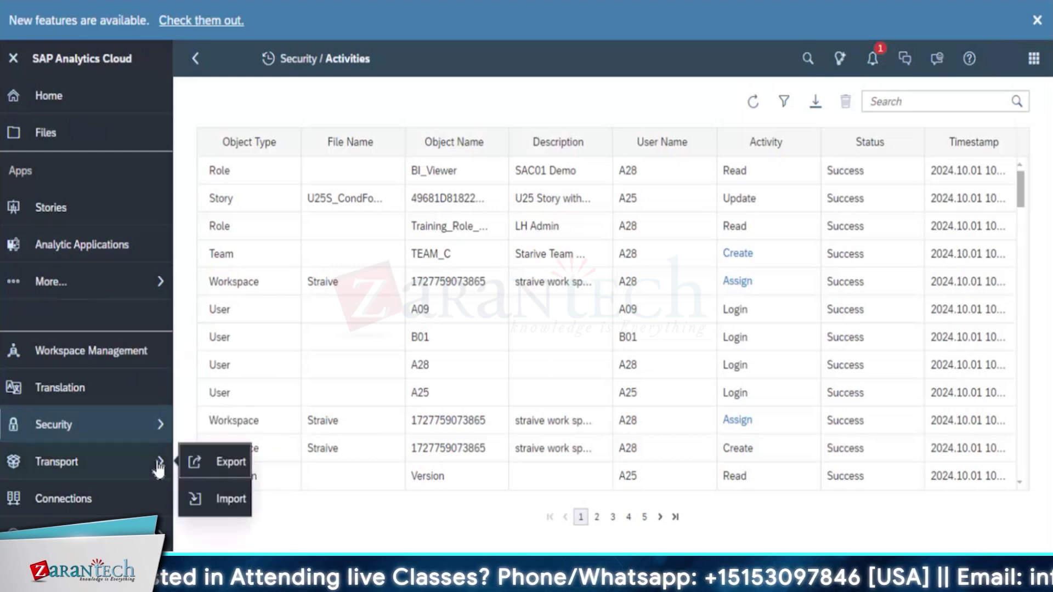
pyautogui.click(214, 501)
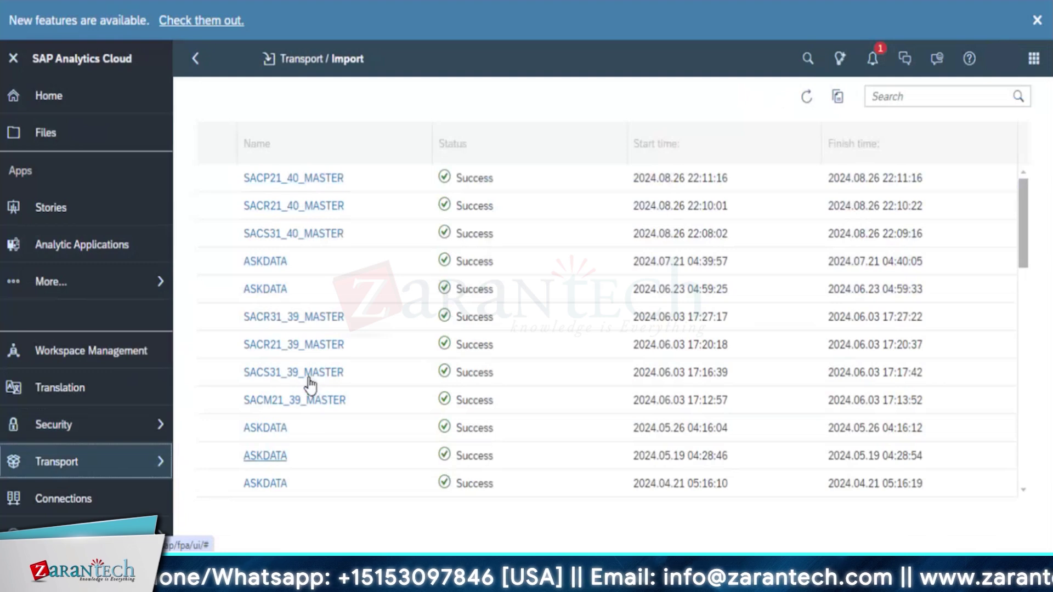
# Scroll the Import history, view the Transport Export history, then open Connections
pyautogui.scroll(-10, 306, 384)
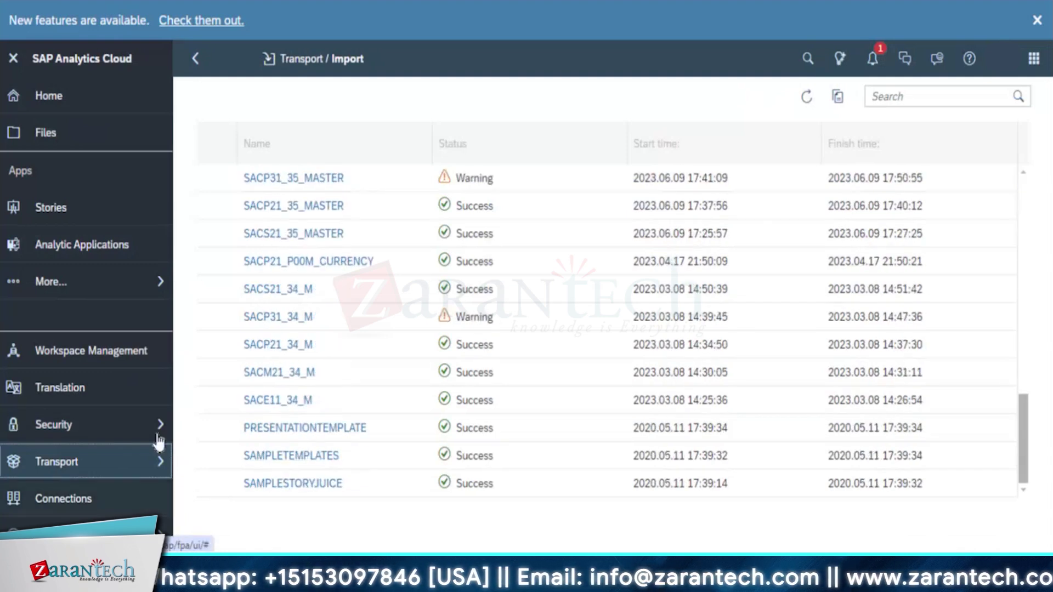
pyautogui.click(159, 462)
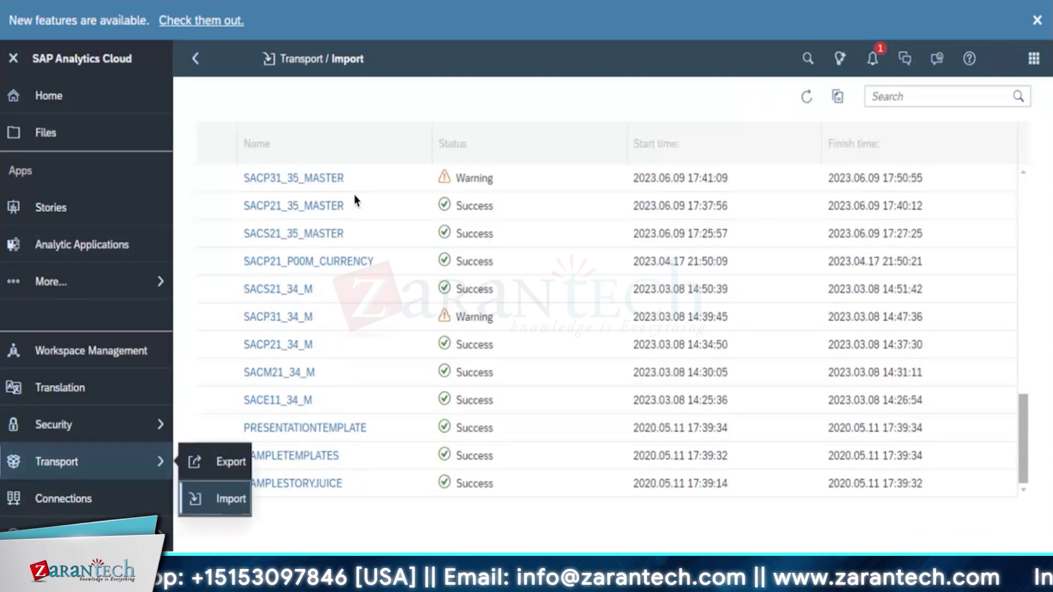
pyautogui.click(199, 472)
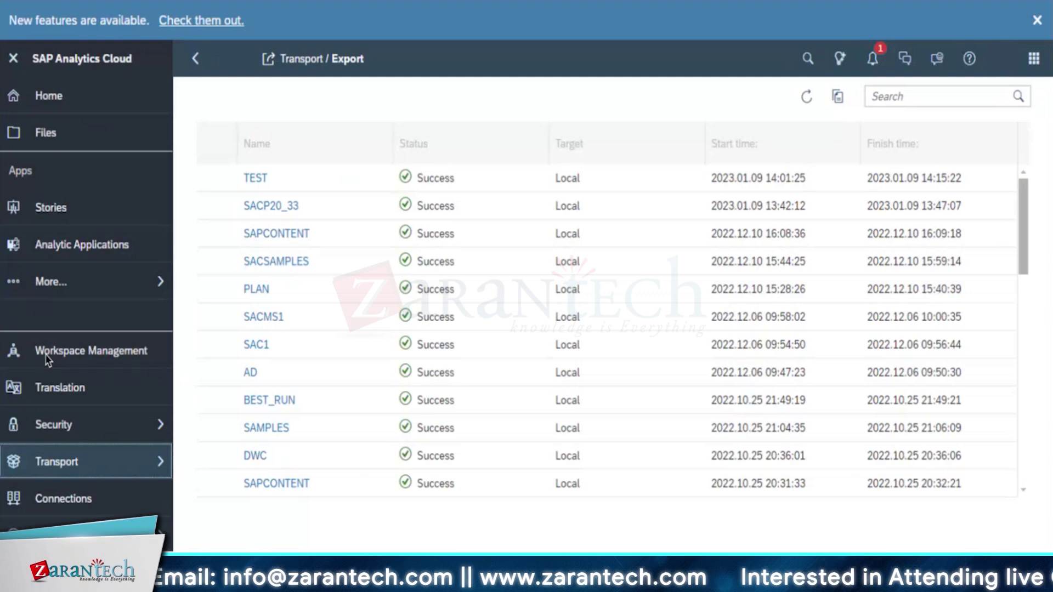
pyautogui.click(94, 500)
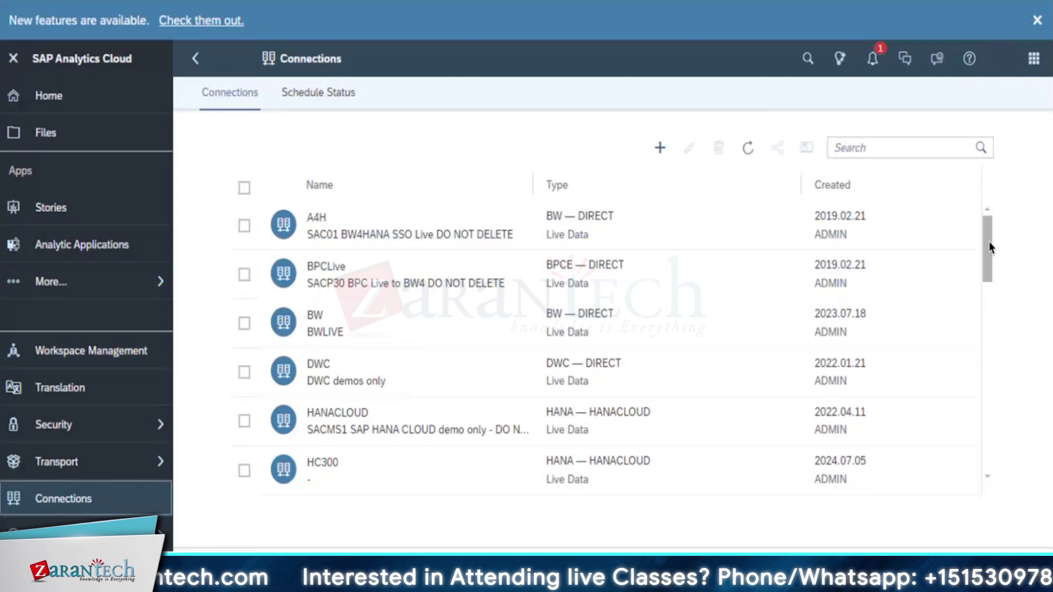
pyautogui.scroll(-5, 985, 339)
pyautogui.scroll(-5, 985, 439)
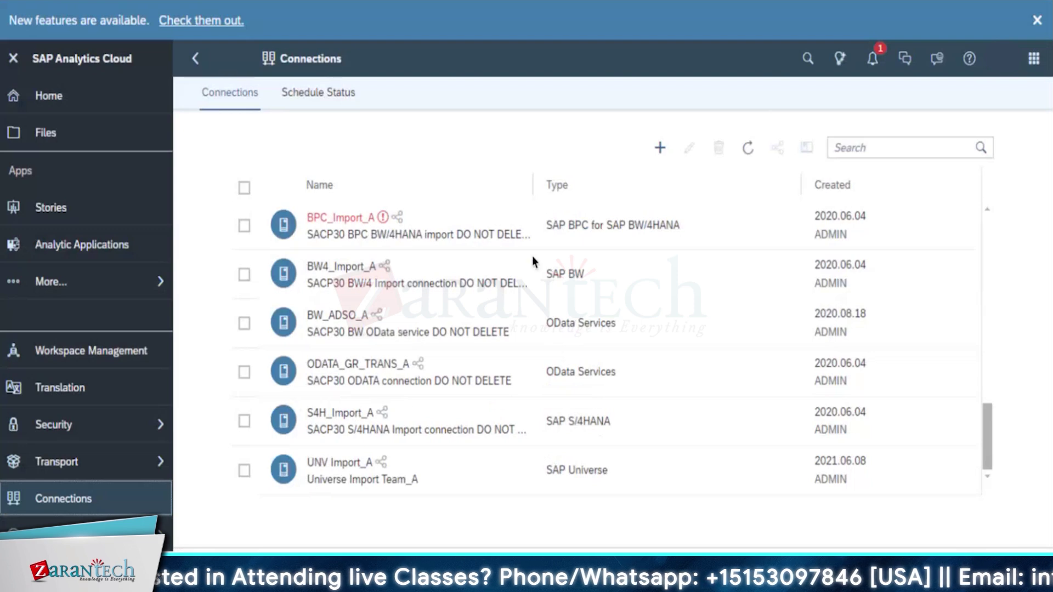
pyautogui.moveTo(986, 429); pyautogui.dragTo(985, 534)
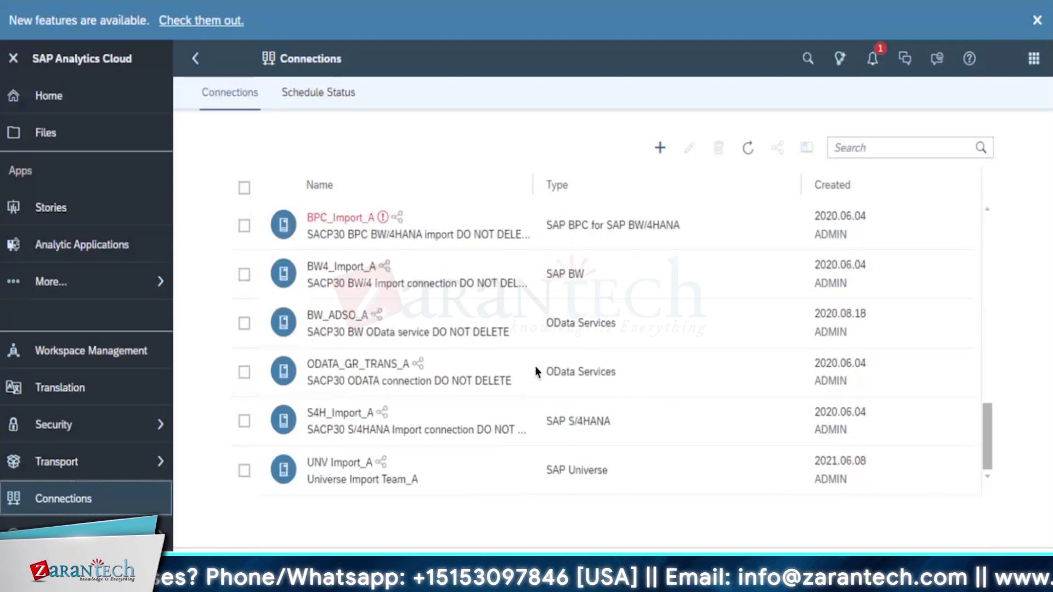
pyautogui.moveTo(983, 426); pyautogui.dragTo(980, 229)
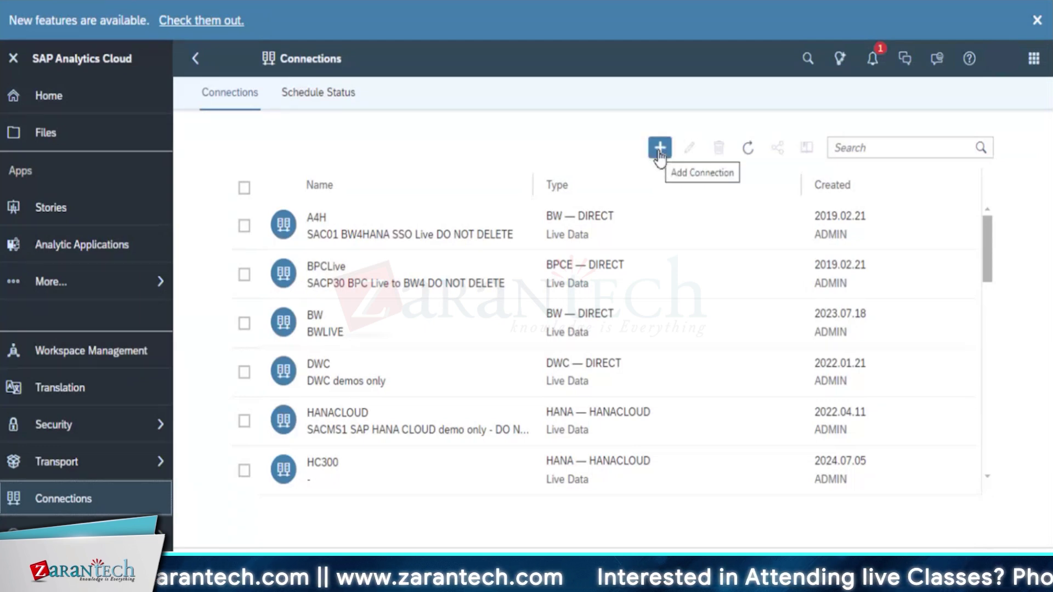
pyautogui.click(659, 149)
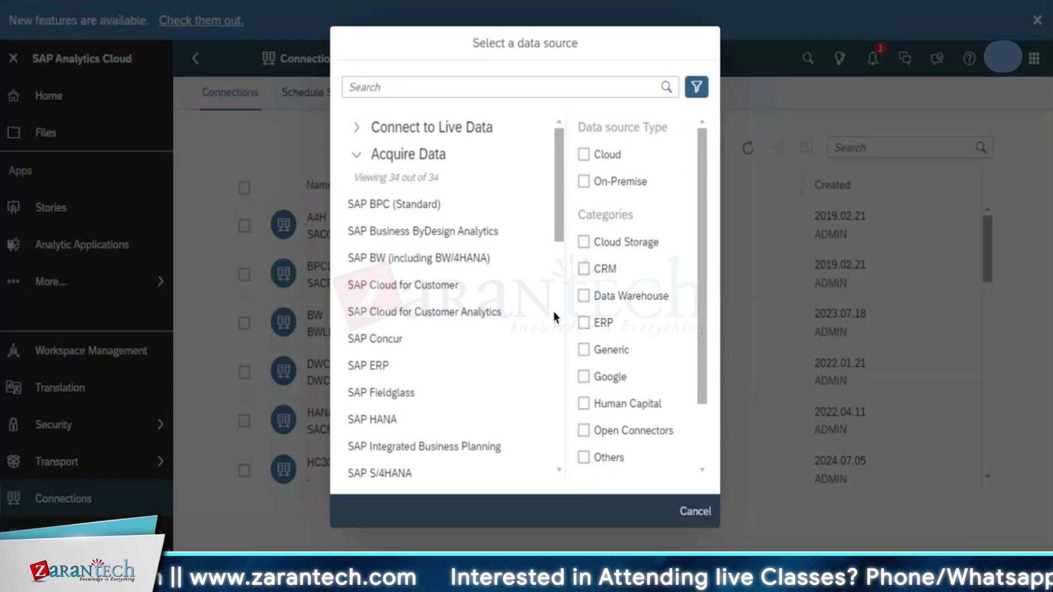
pyautogui.moveTo(554, 312); pyautogui.dragTo(554, 493)
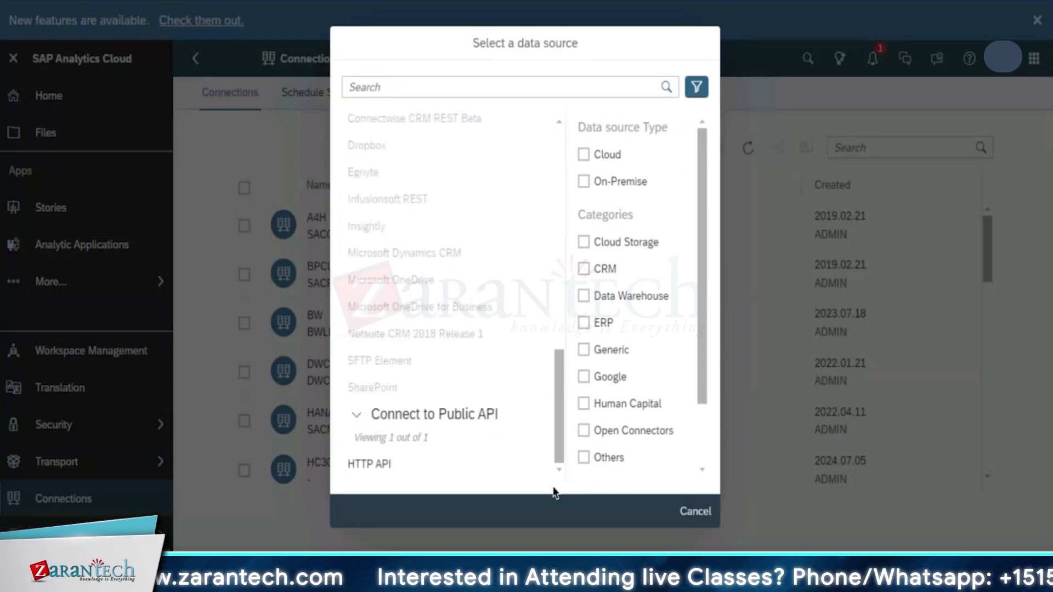
pyautogui.moveTo(551, 445); pyautogui.dragTo(557, 225)
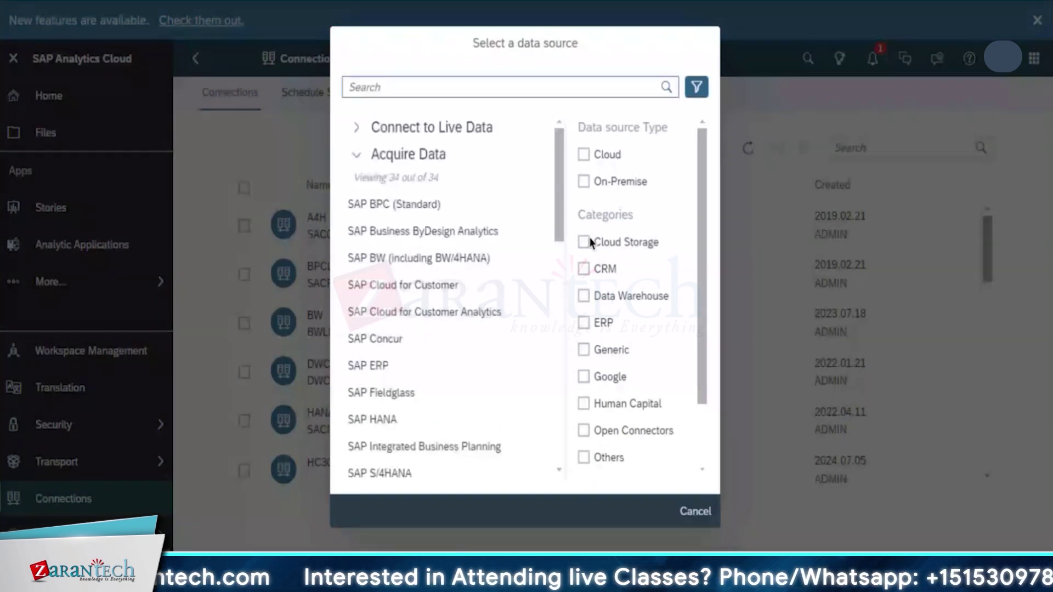
pyautogui.scroll(-2, 680, 187)
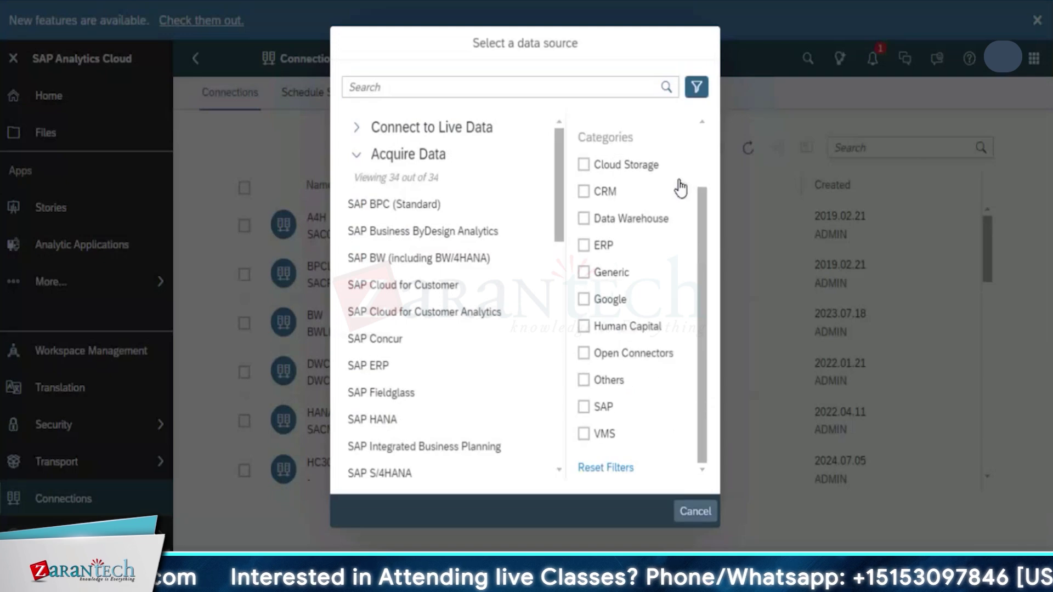
pyautogui.click(694, 512)
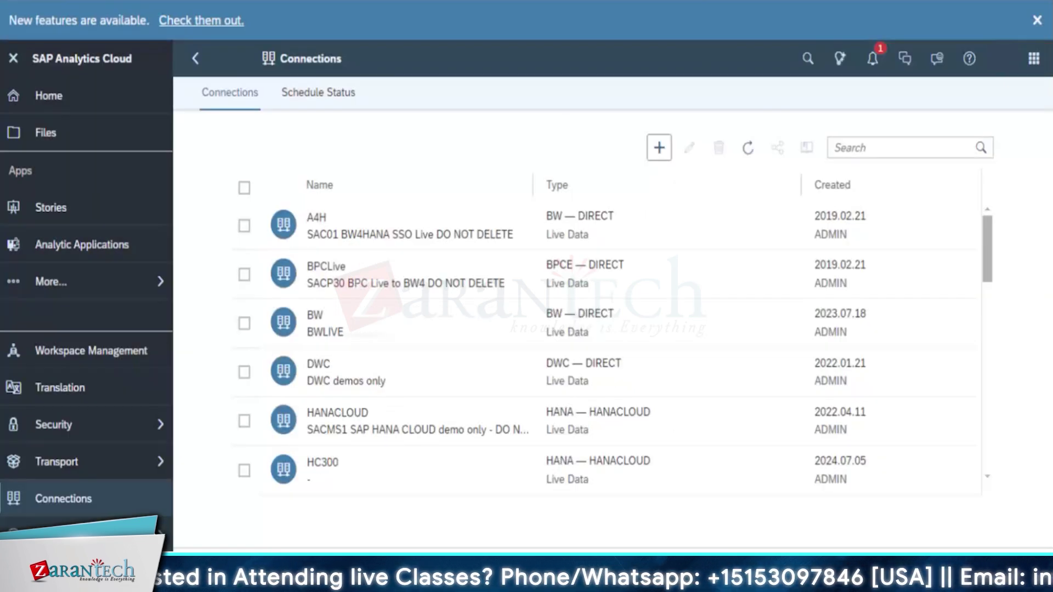
# Try the System Overview page and dismiss its missing-resource error
pyautogui.click(52, 533)
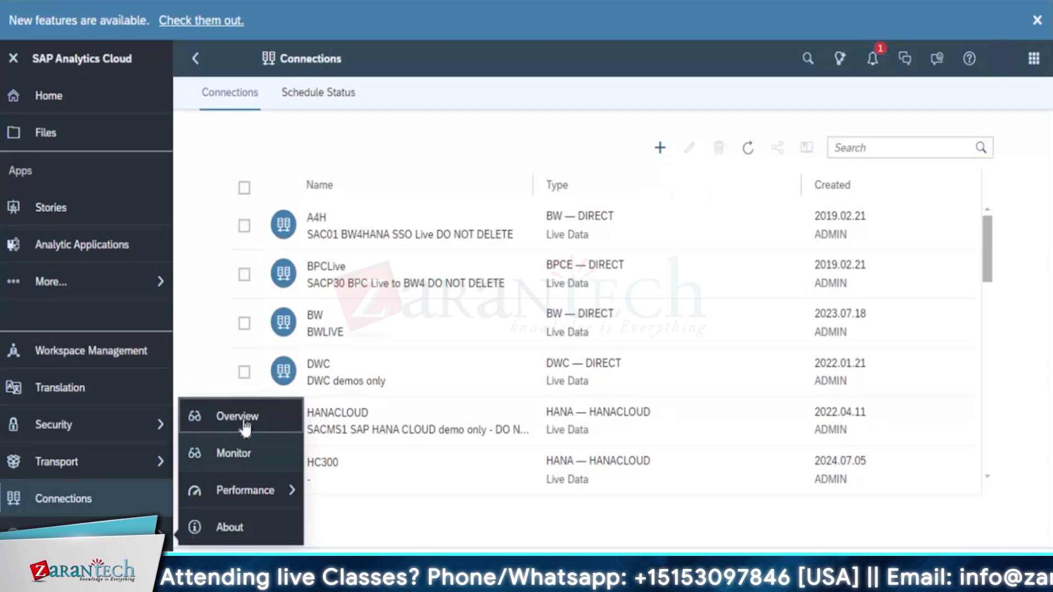
pyautogui.click(245, 426)
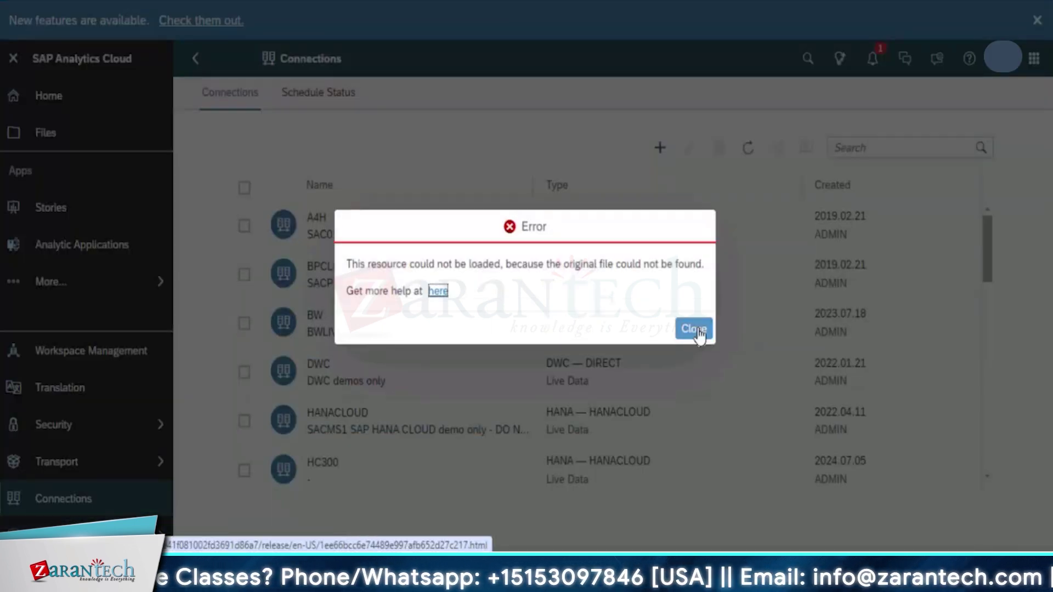
pyautogui.click(695, 330)
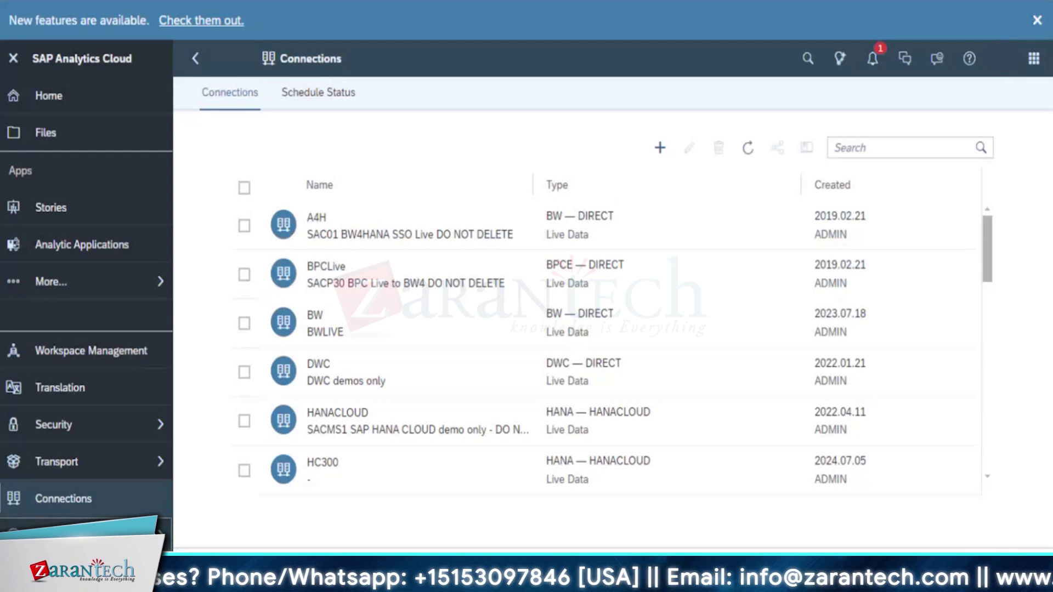
# Open System Monitor, silence the new overview announcement, dismiss the load error, and view the Trace log
pyautogui.click(82, 535)
pyautogui.click(235, 454)
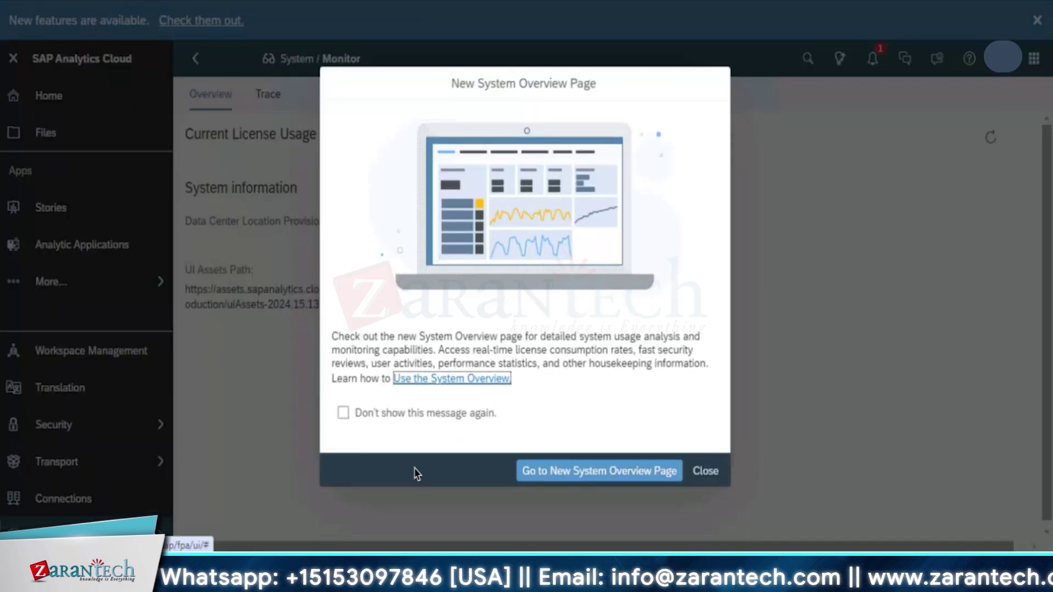
pyautogui.click(413, 412)
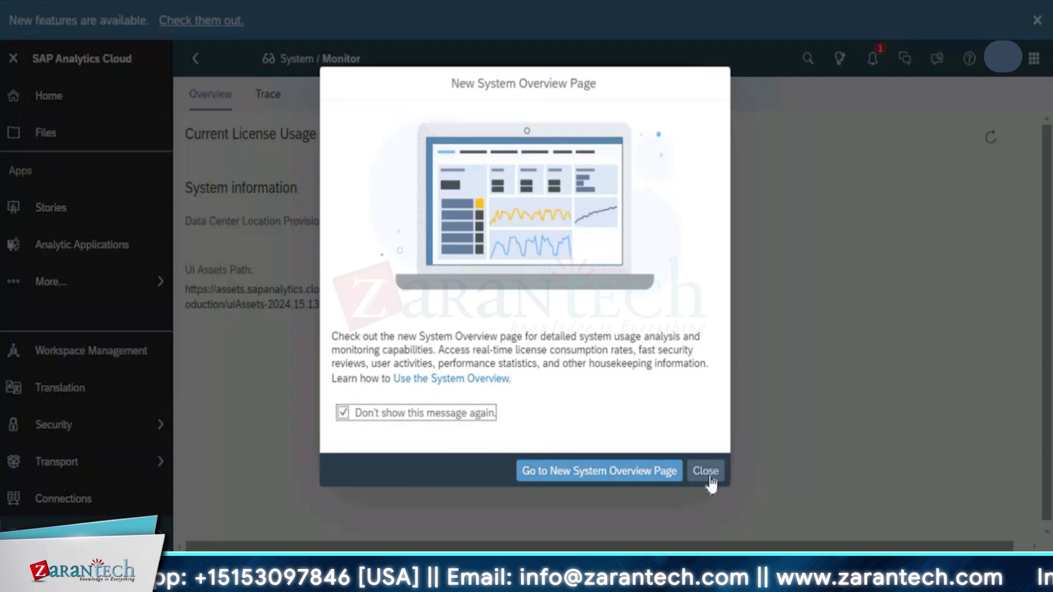
pyautogui.click(634, 472)
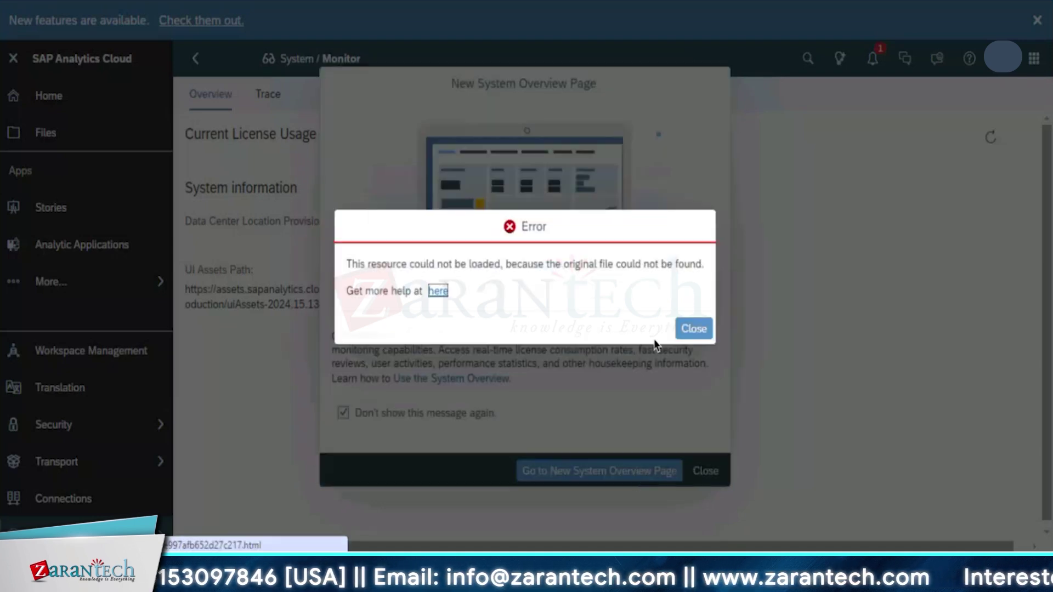
pyautogui.click(695, 329)
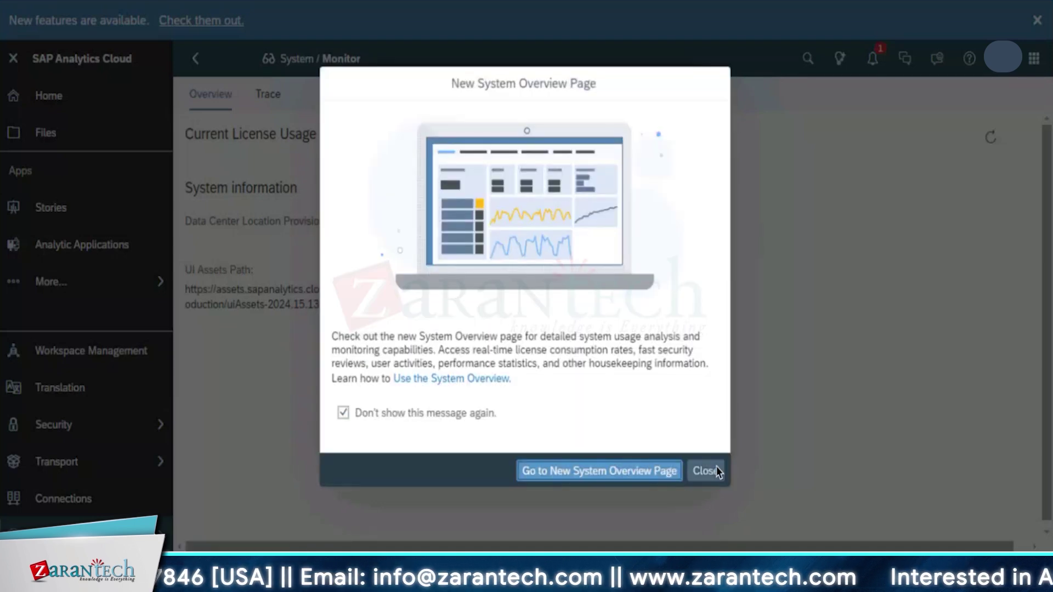
pyautogui.click(705, 471)
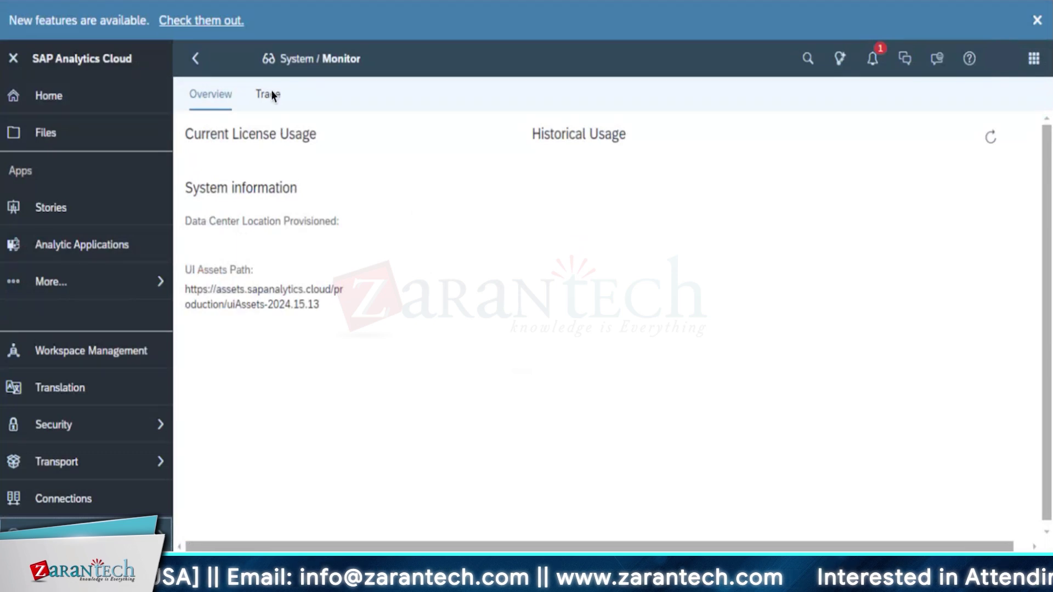
pyautogui.click(271, 96)
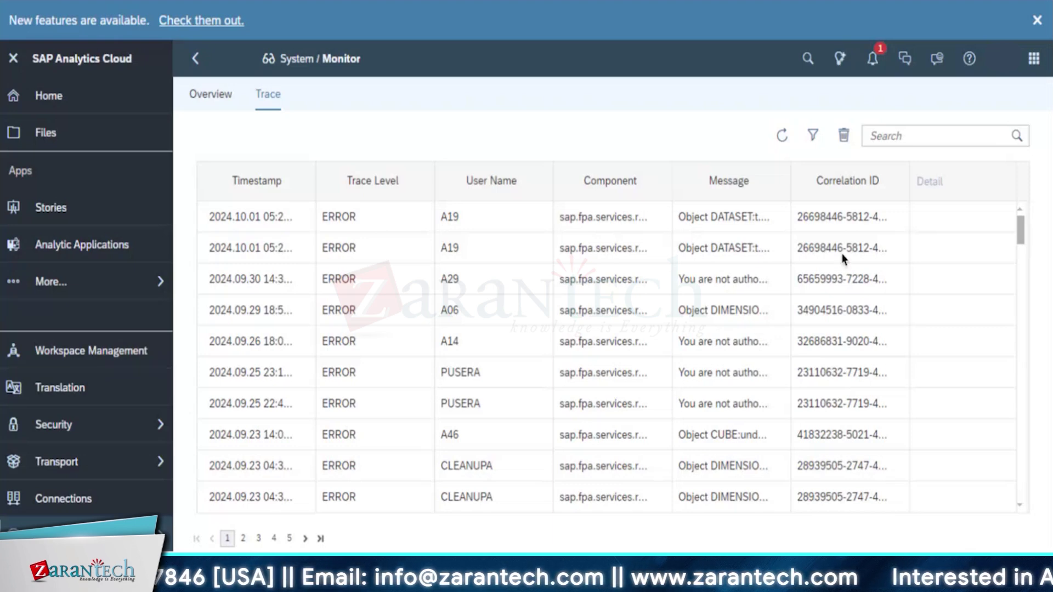
# Leave the error trace log for the Welcome to Stories page
pyautogui.click(3, 209)
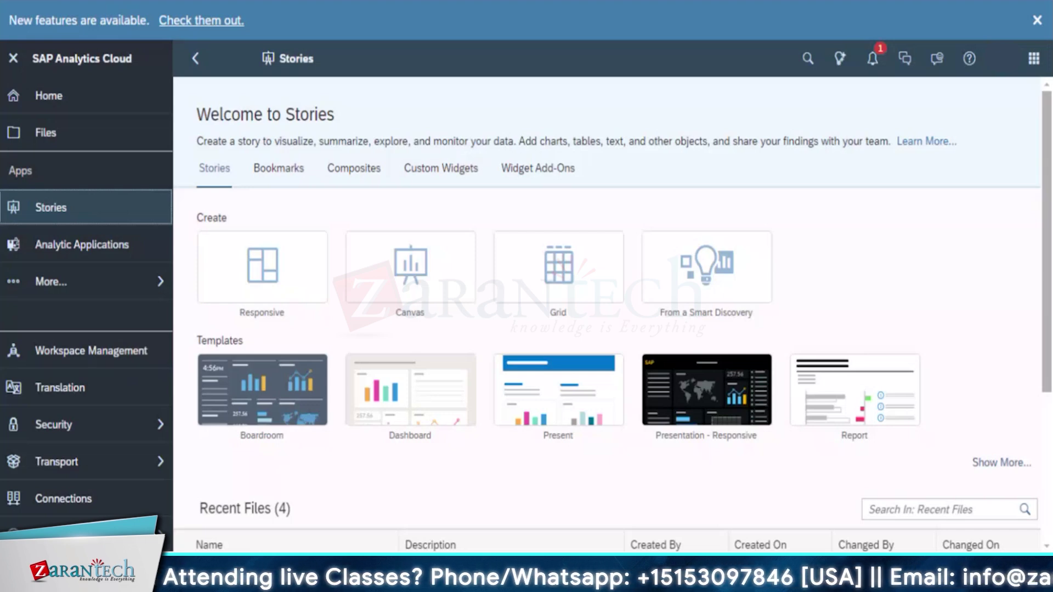
# Glance at the 4 recent stories, then return to My Files
pyautogui.scroll(-4, 518, 386)
pyautogui.scroll(4, 517, 386)
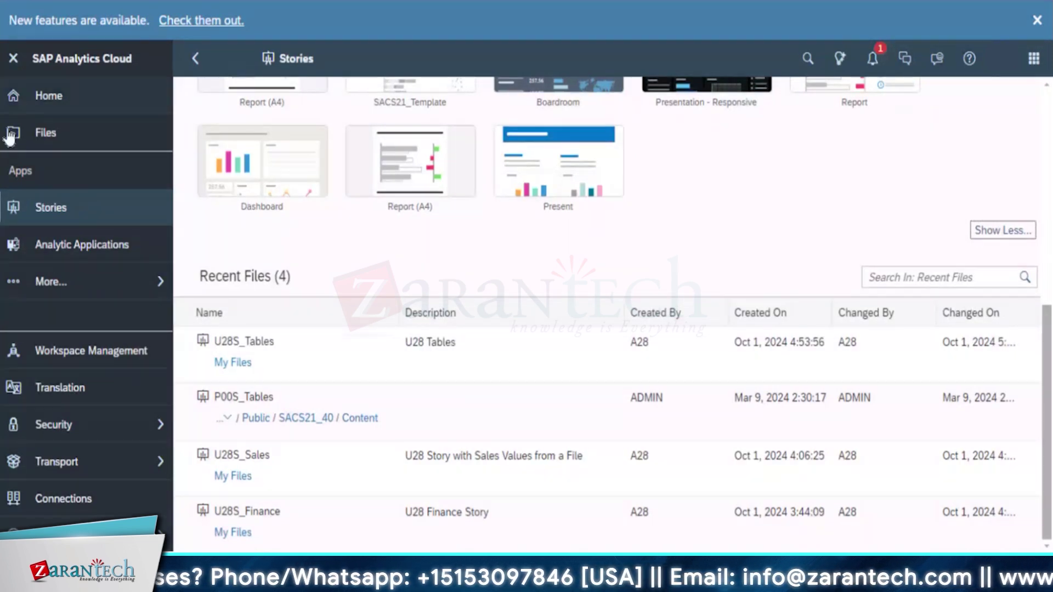
pyautogui.click(39, 132)
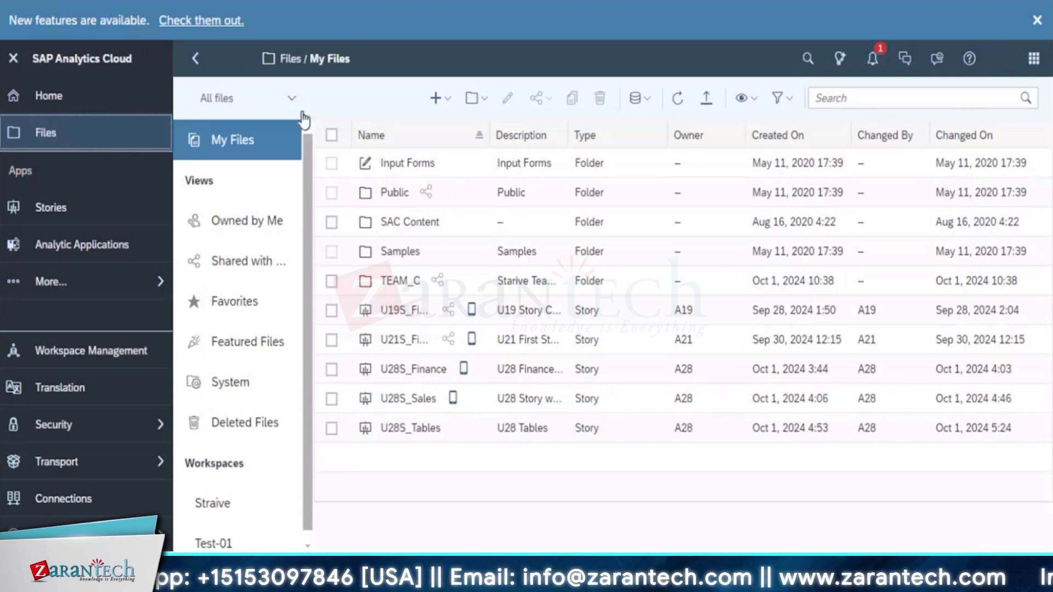
# Browse from My Files into Public > SACE11_40 > Content
pyautogui.click(476, 98)
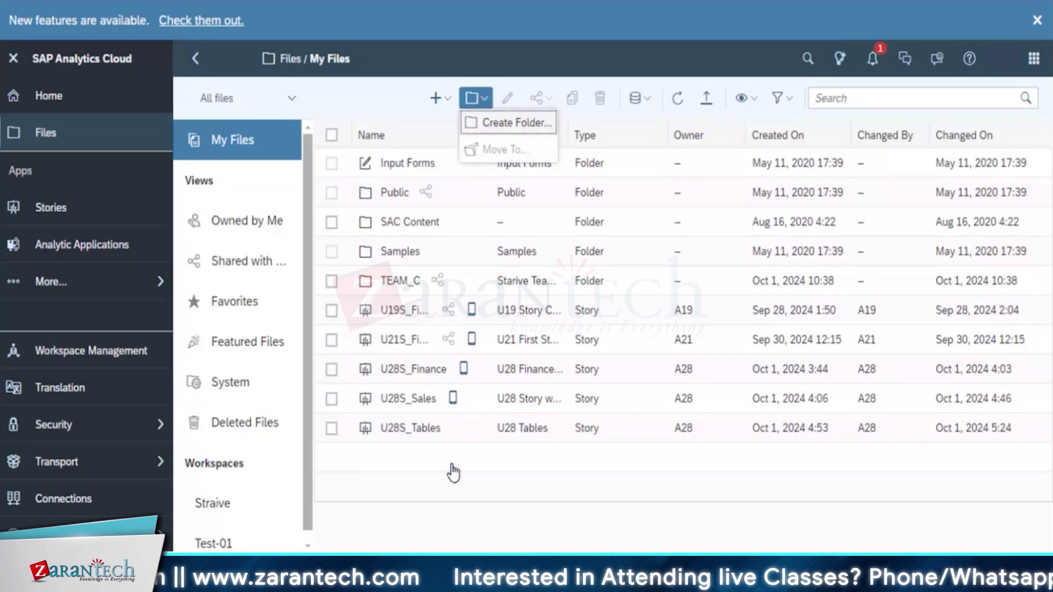
pyautogui.click(390, 192)
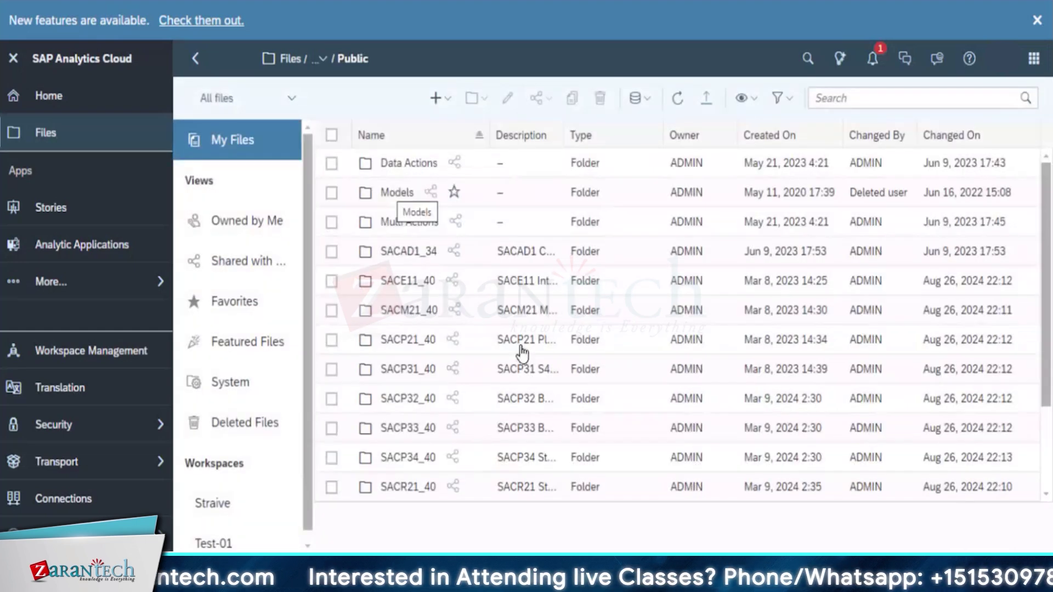
pyautogui.click(403, 278)
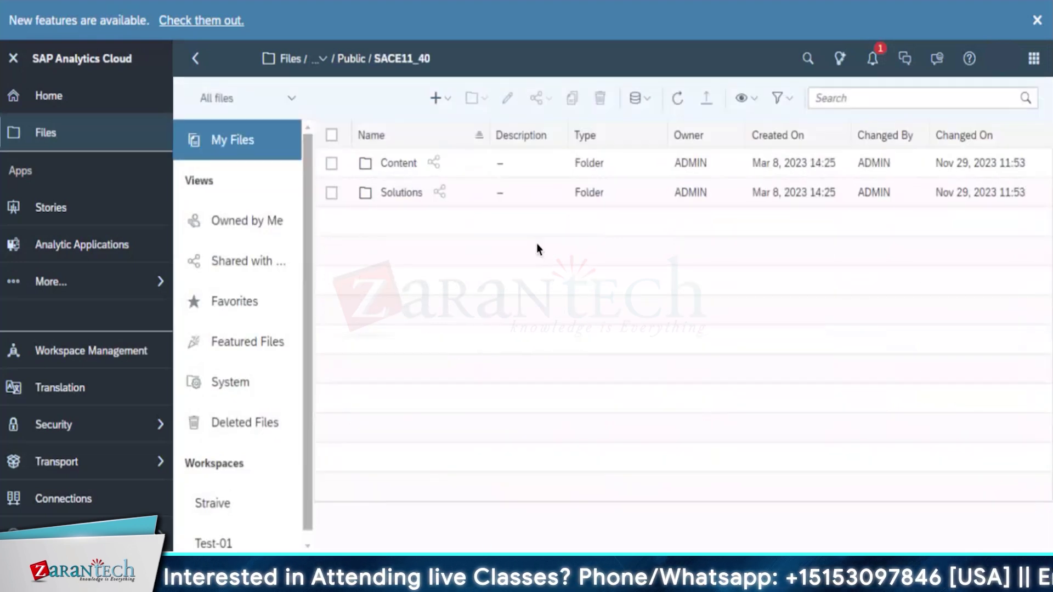
pyautogui.click(390, 160)
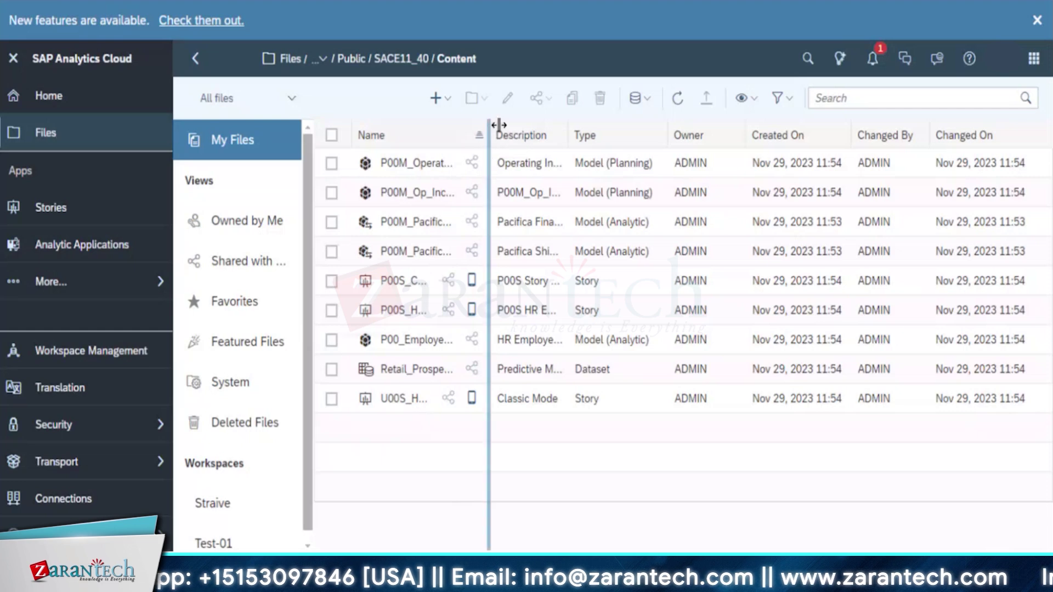
# Widen the Name column and show P00S_Calculations_Story's opening options
pyautogui.moveTo(499, 125); pyautogui.dragTo(635, 123)
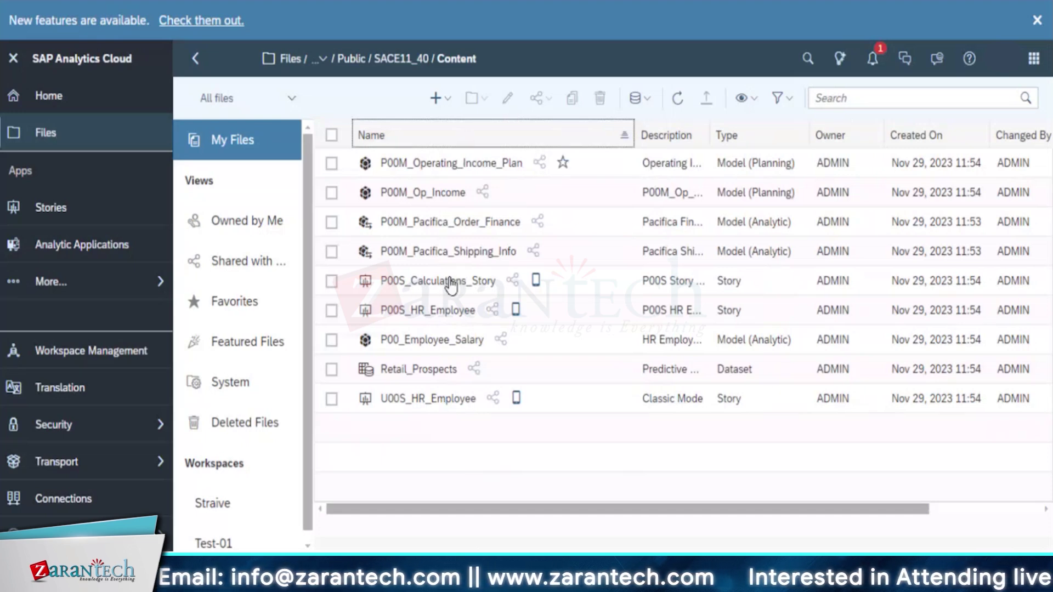
pyautogui.moveTo(451, 285)
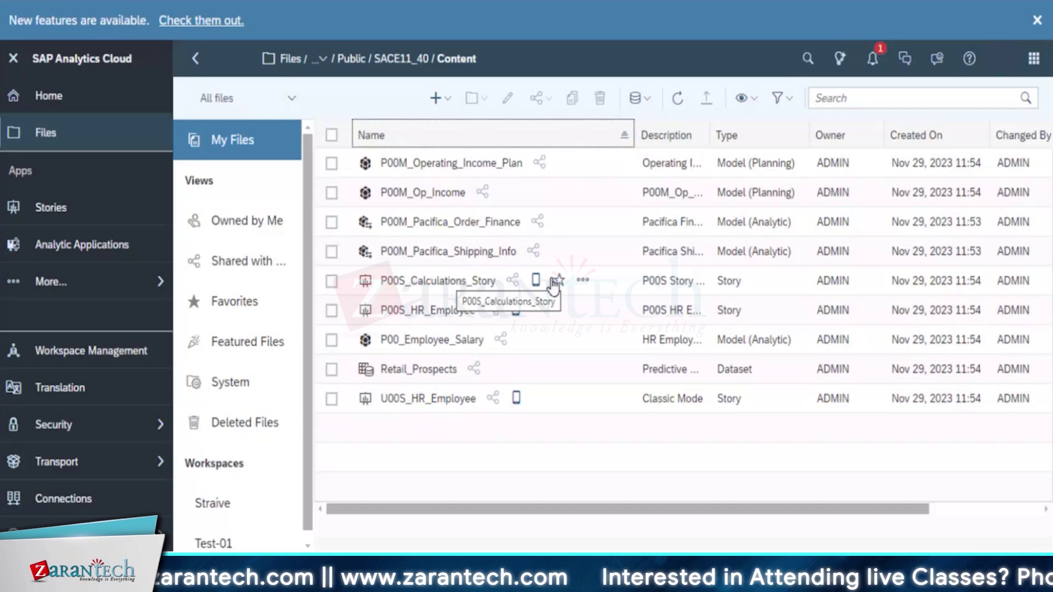
pyautogui.click(582, 281)
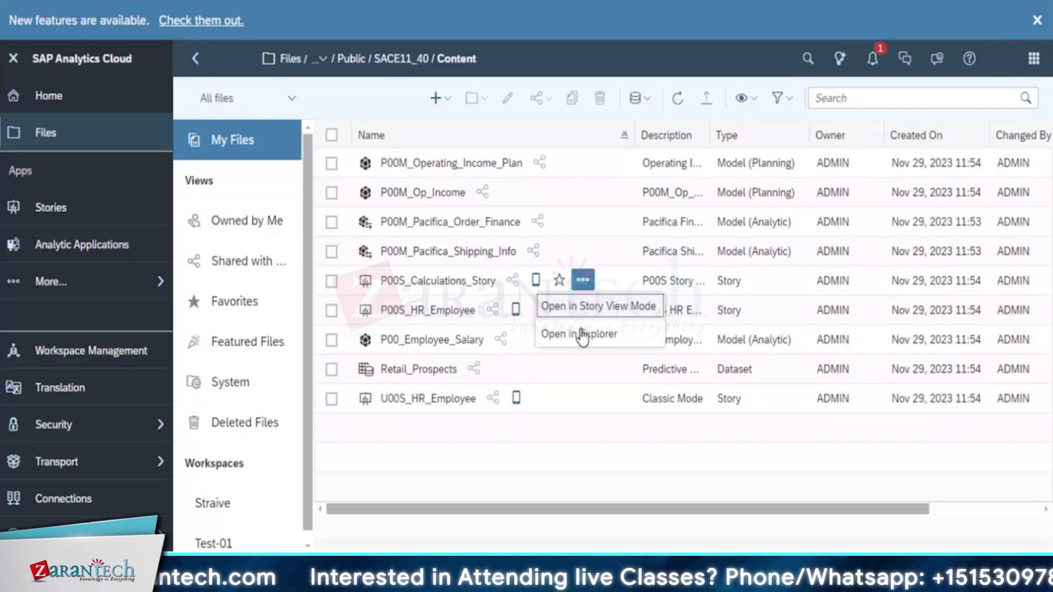
# Open P00S_Calculations_Story in Story View Mode and Explorer, then tick it in the Content list
pyautogui.click(587, 310)
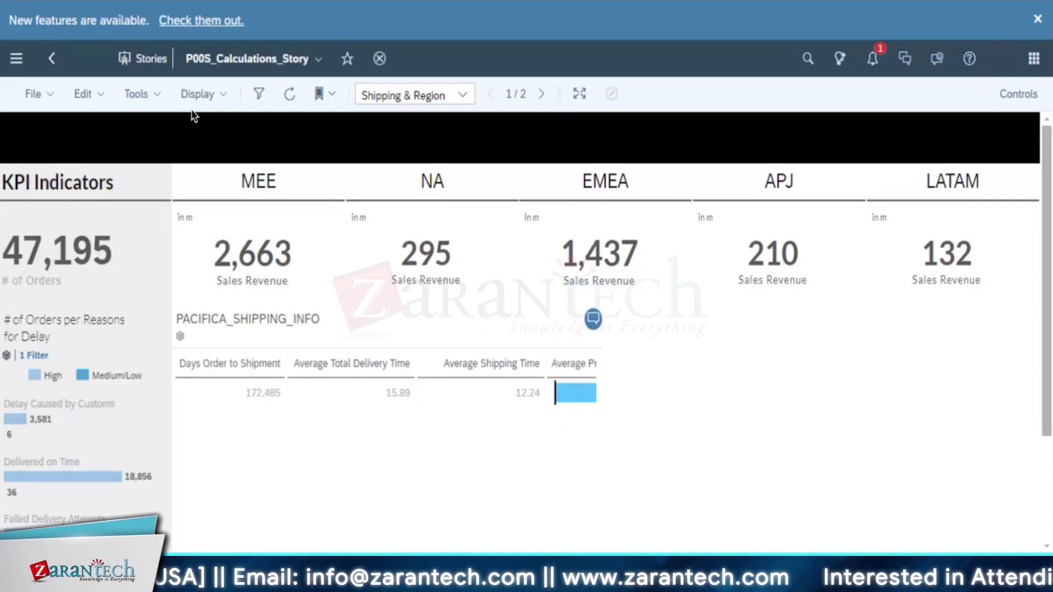
pyautogui.click(52, 62)
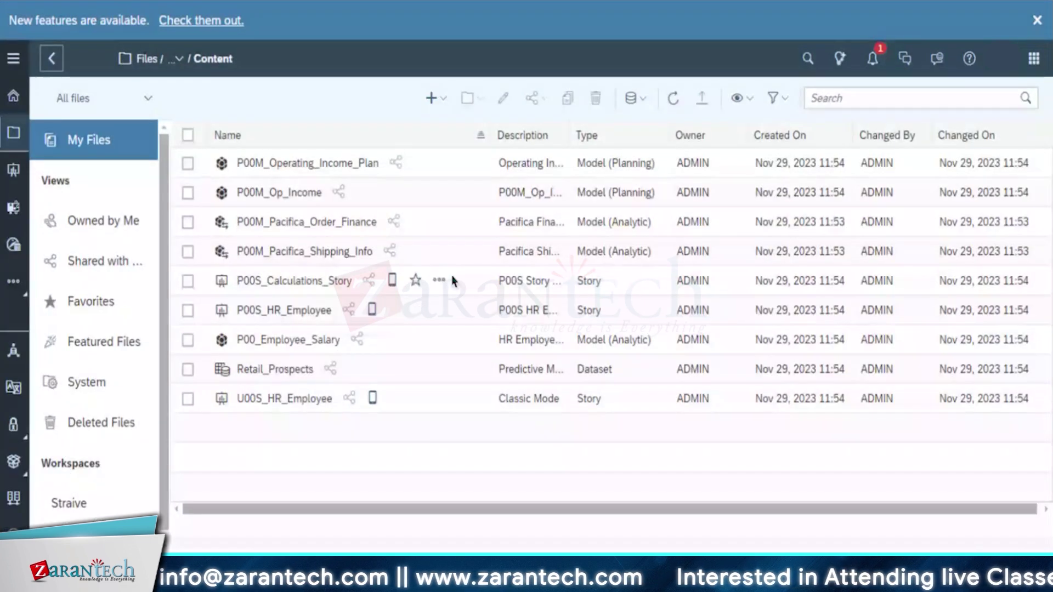
pyautogui.click(439, 280)
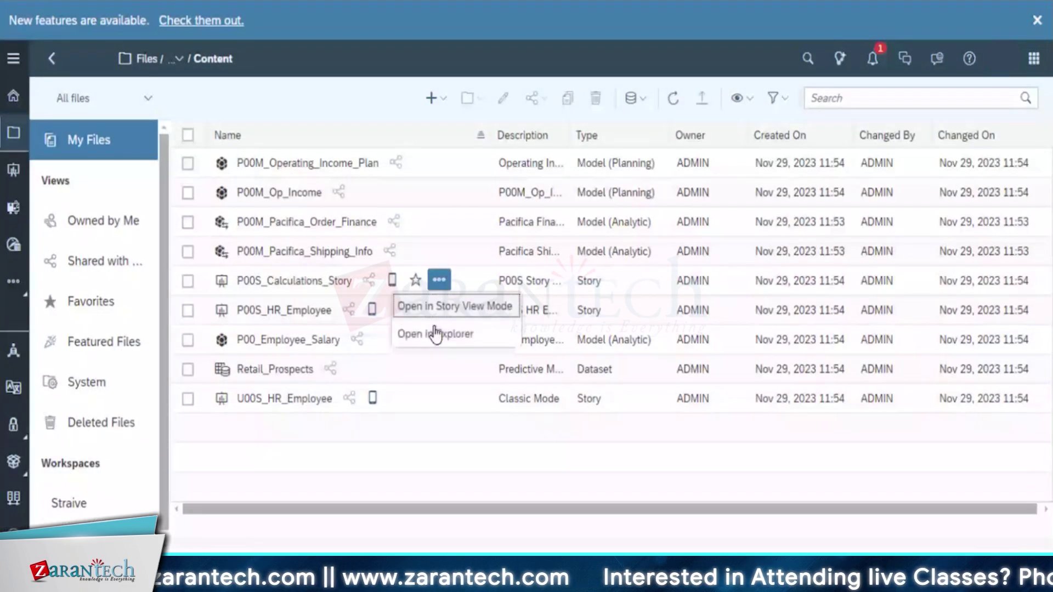
pyautogui.click(431, 335)
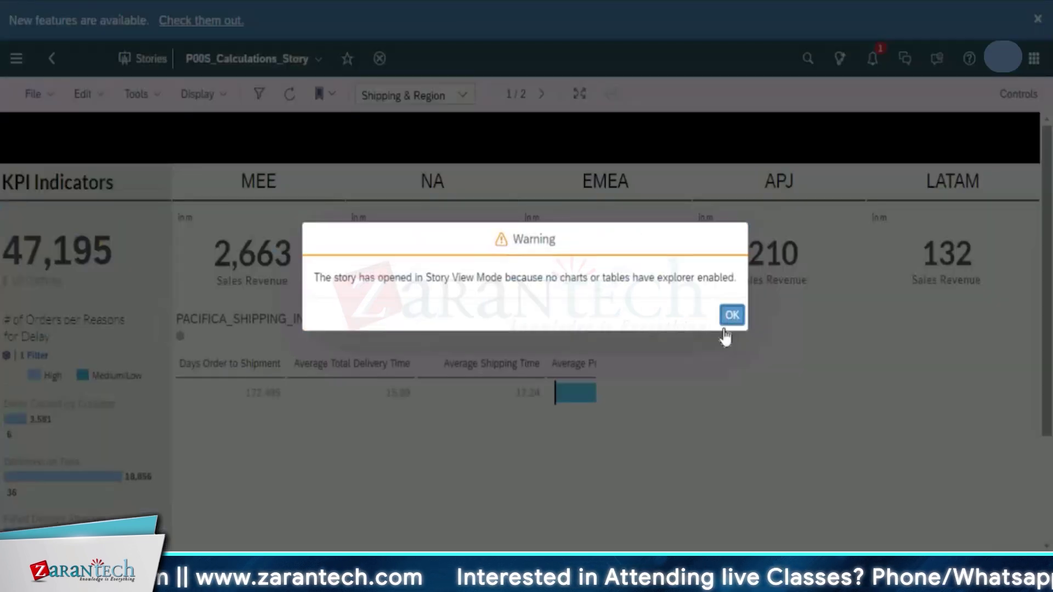
pyautogui.click(731, 315)
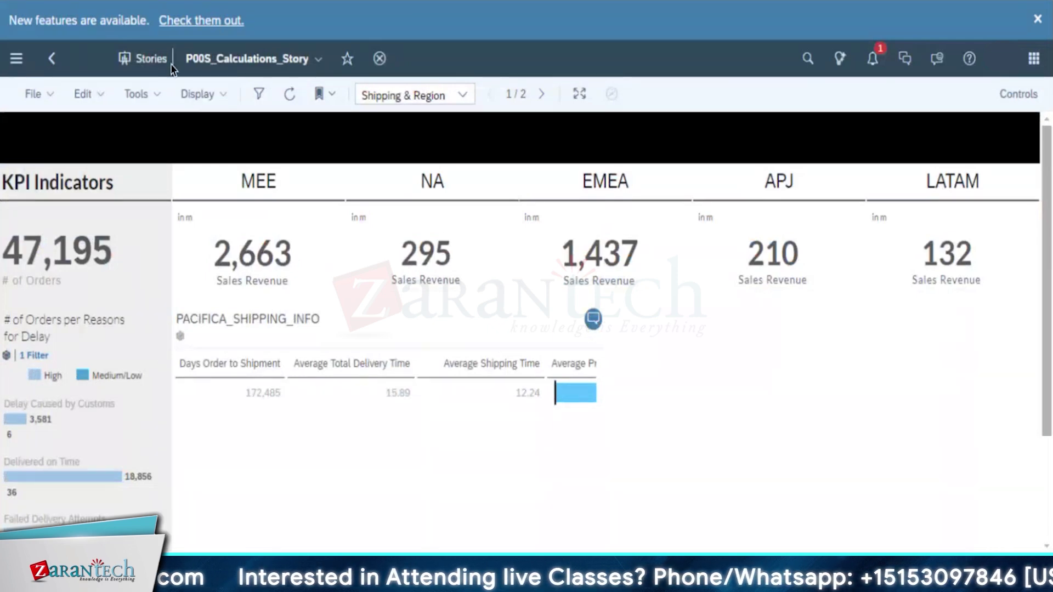
pyautogui.click(51, 59)
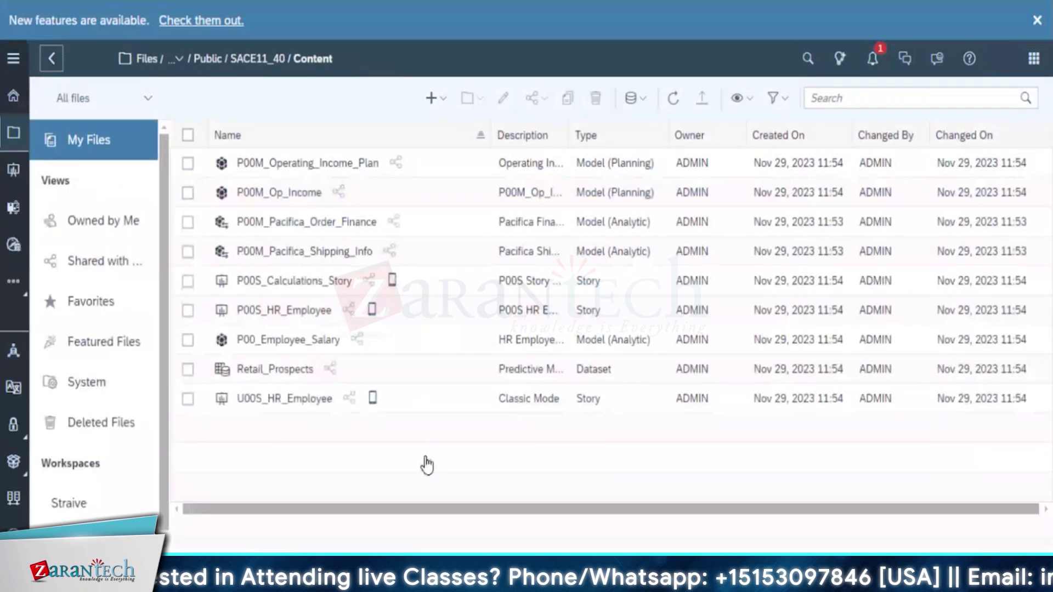
pyautogui.click(188, 282)
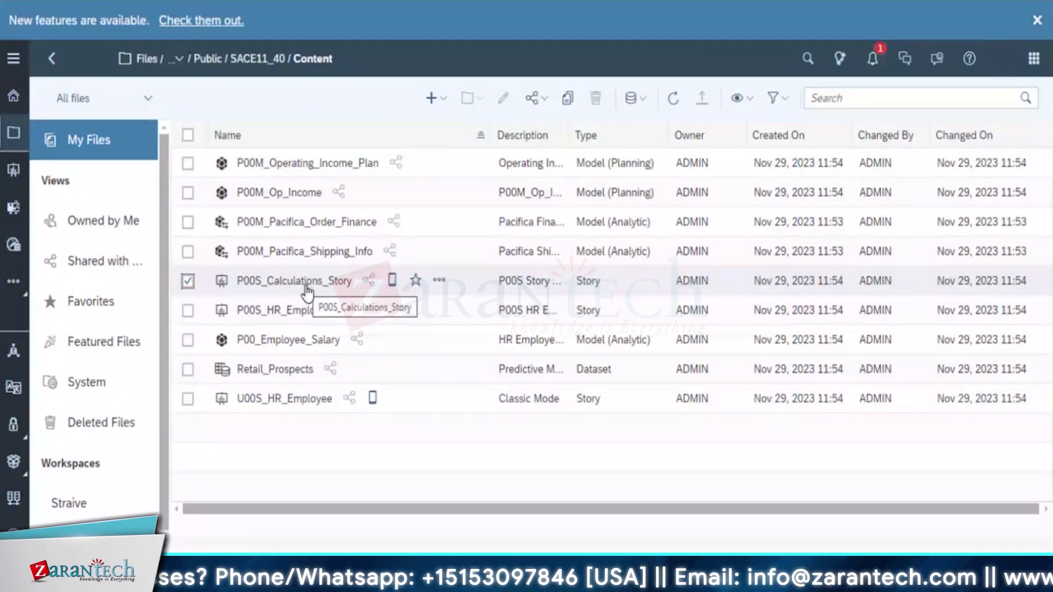
# Start copying the story and rename the copy Straive_Calculations_Story
pyautogui.click(568, 99)
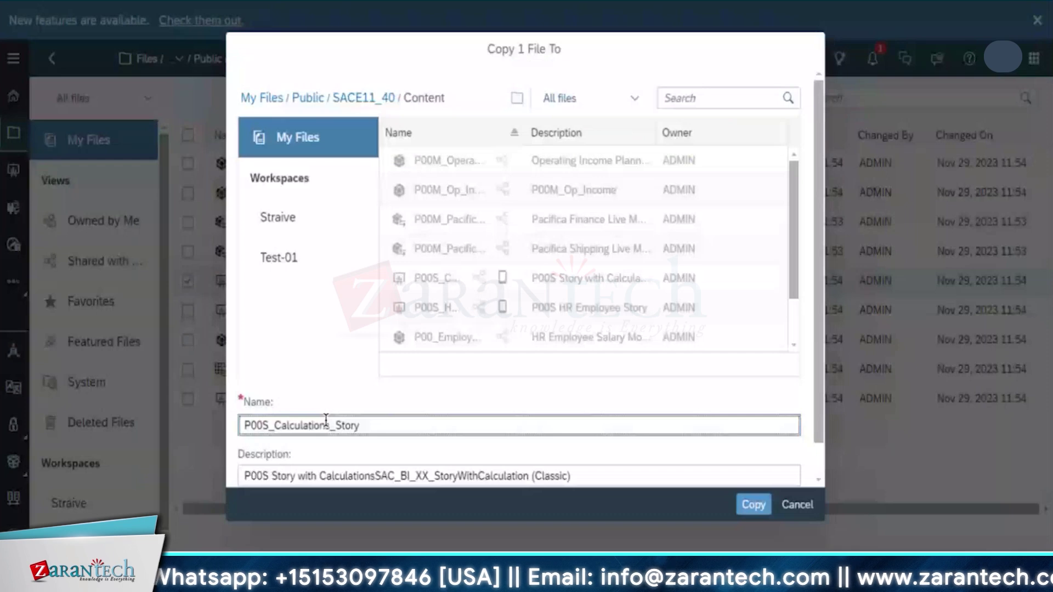
pyautogui.scroll(-1, 326, 419)
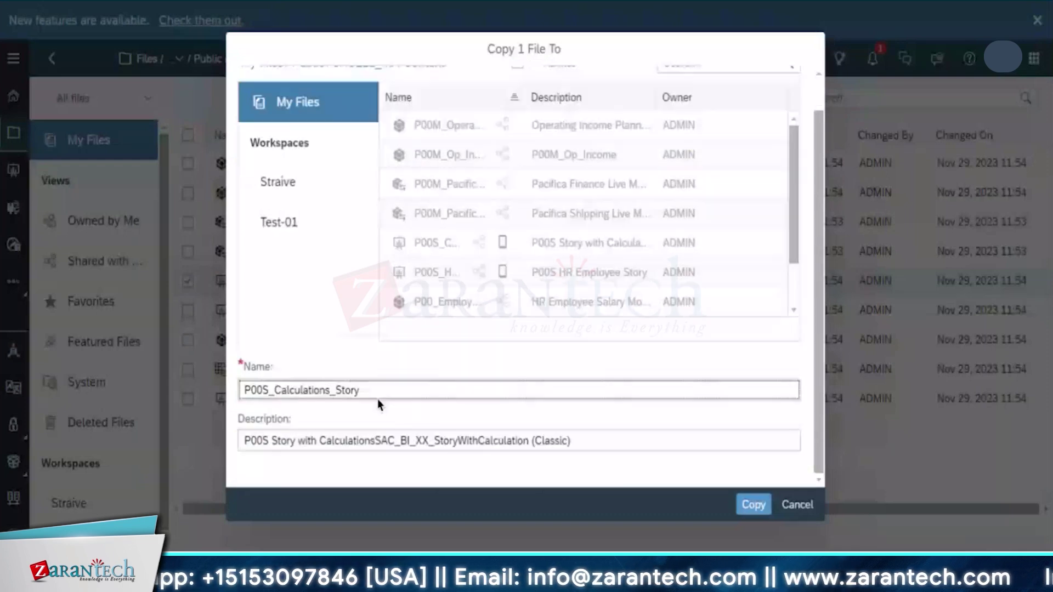
pyautogui.click(383, 385)
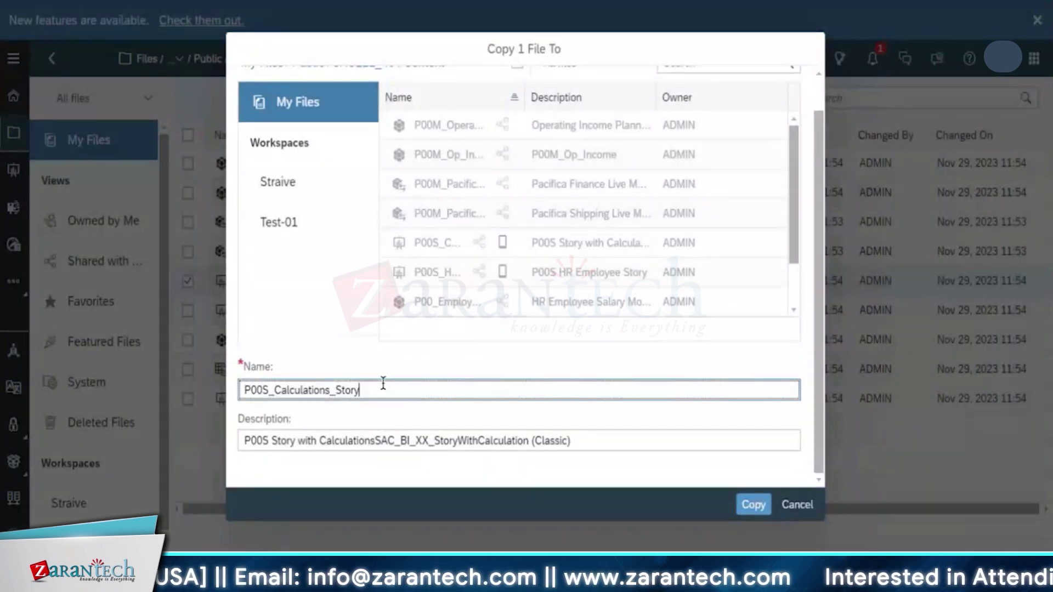
pyautogui.scroll(-2, 580, 242)
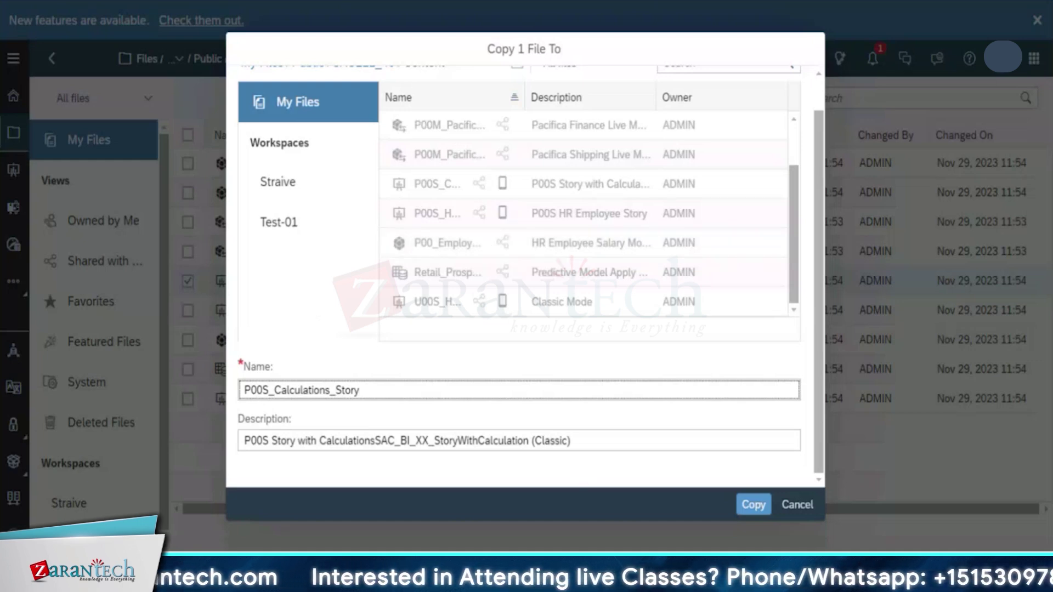
pyautogui.press('BackSpace')
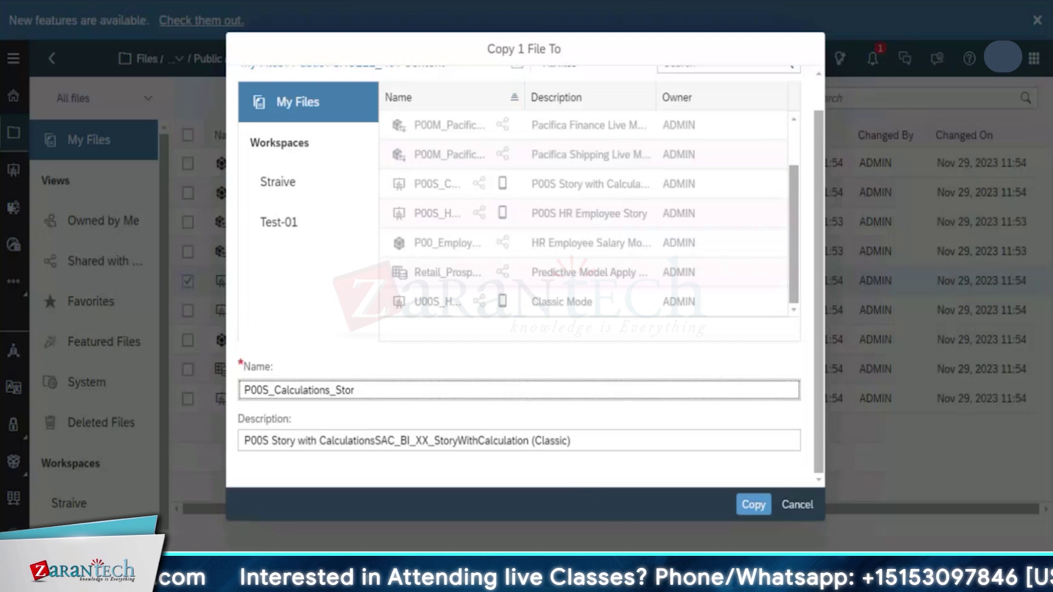
pyautogui.write('y')
pyautogui.press('Left')
pyautogui.press('Left')
pyautogui.press('Left')
pyautogui.press('Left')
pyautogui.press('Left')
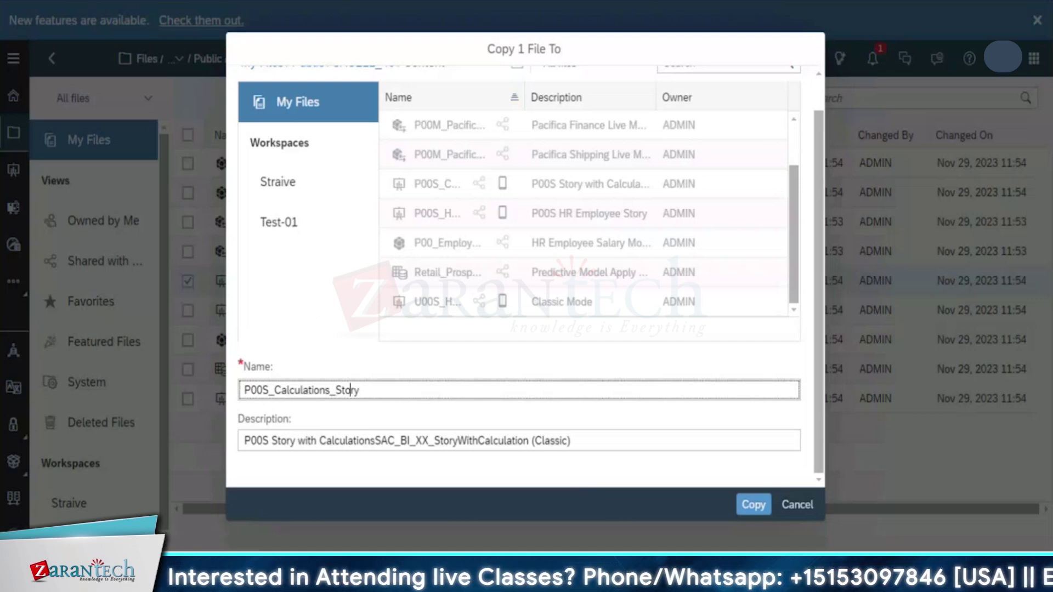
pyautogui.press('Left')
pyautogui.press('Left')
pyautogui.press('Left')
pyautogui.press('Left')
pyautogui.press('Left')
pyautogui.press('Left')
pyautogui.press('Left')
pyautogui.press('Left')
pyautogui.press('Left')
pyautogui.press('Left')
pyautogui.press('Left')
pyautogui.press('Left')
pyautogui.press('Left')
pyautogui.press('Left')
pyautogui.press('Left')
pyautogui.press('Left')
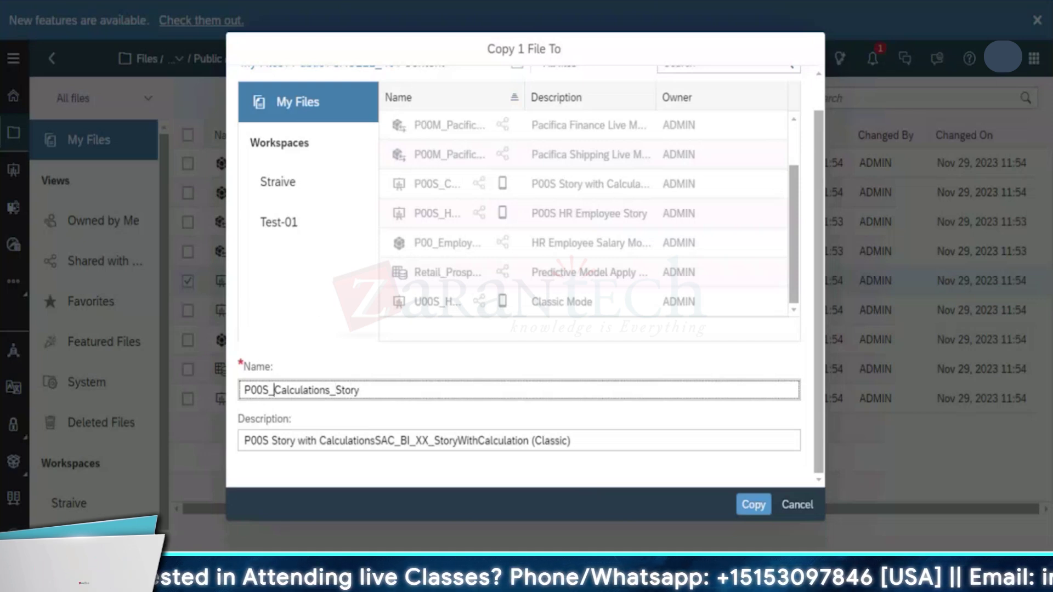
pyautogui.press('Right')
pyautogui.press('Right')
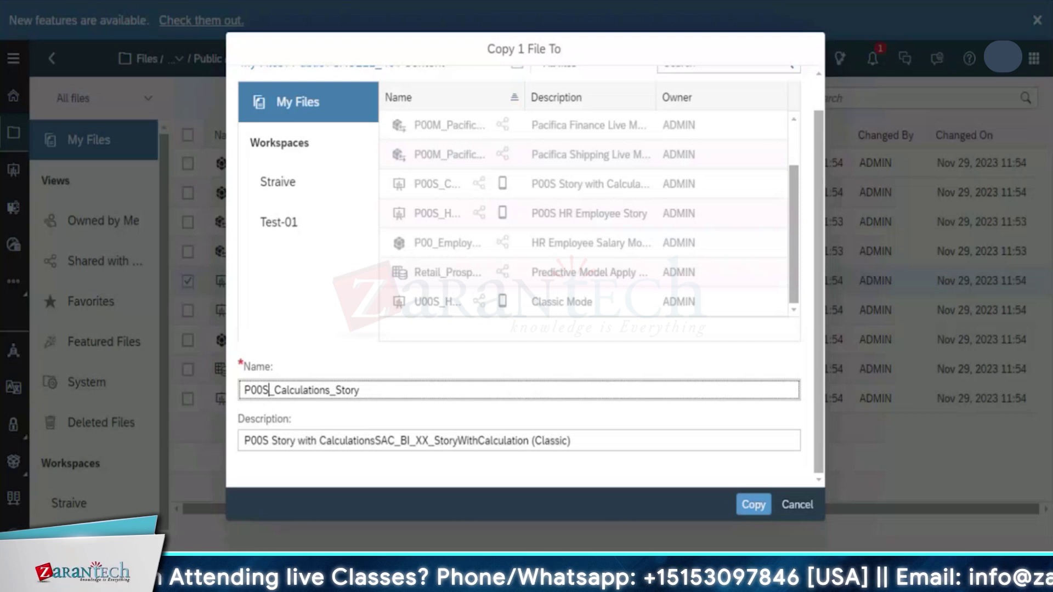
pyautogui.press('BackSpace')
pyautogui.press('BackSpace')
pyautogui.press('BackSpace')
pyautogui.press('BackSpace')
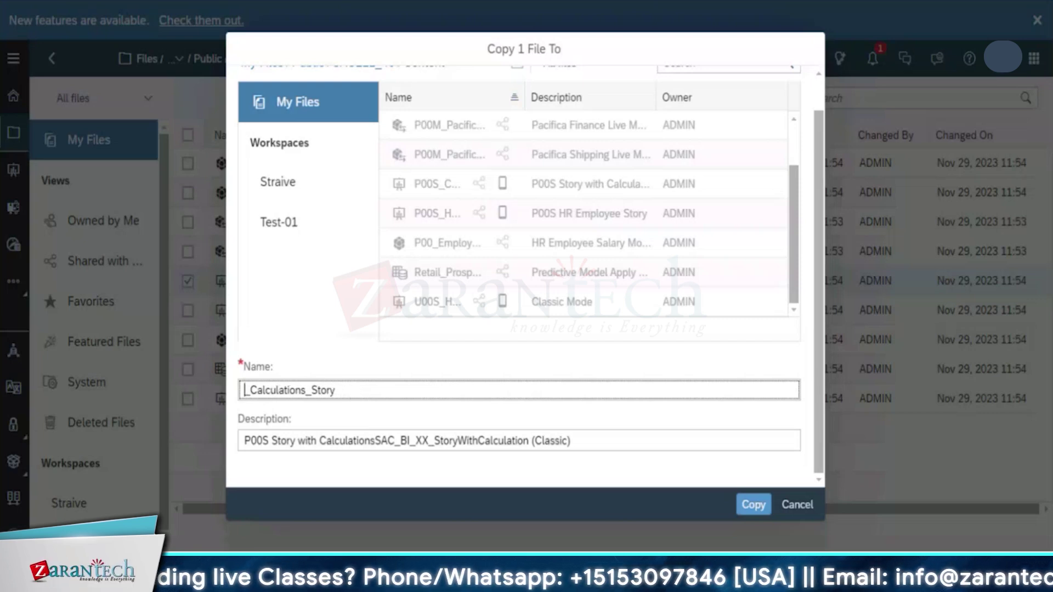
pyautogui.write('Straive')
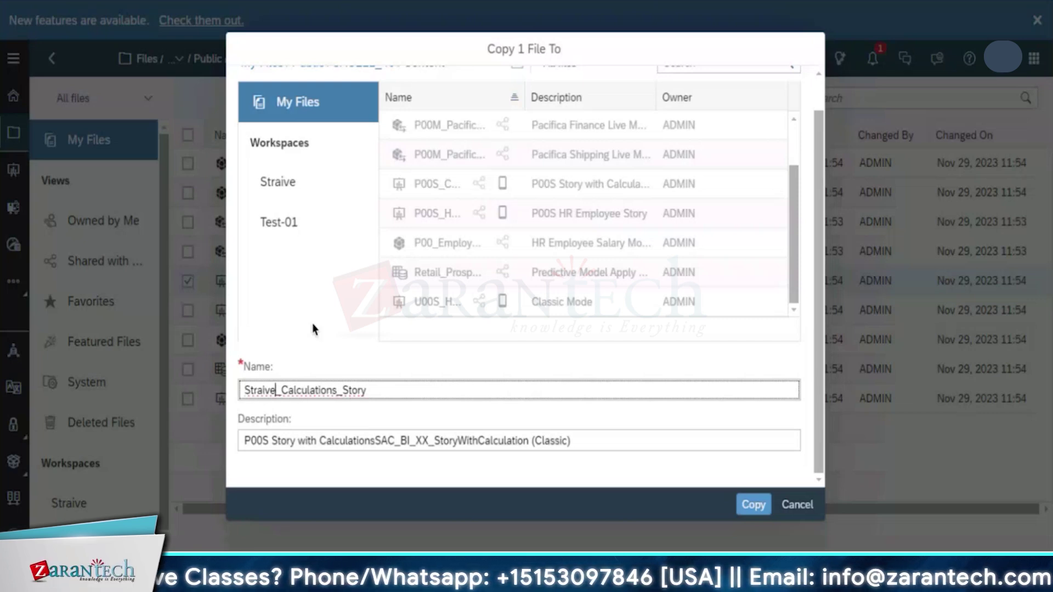
# Replace P00S with Straive in the copy's description and submit it
pyautogui.click(277, 439)
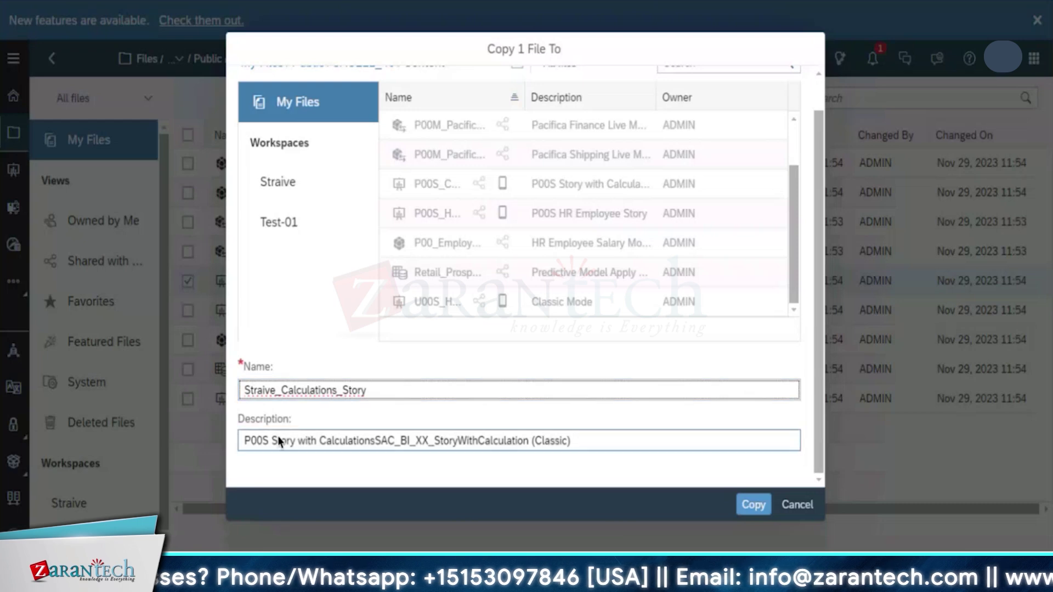
pyautogui.doubleClick(263, 440)
pyautogui.write('Stra')
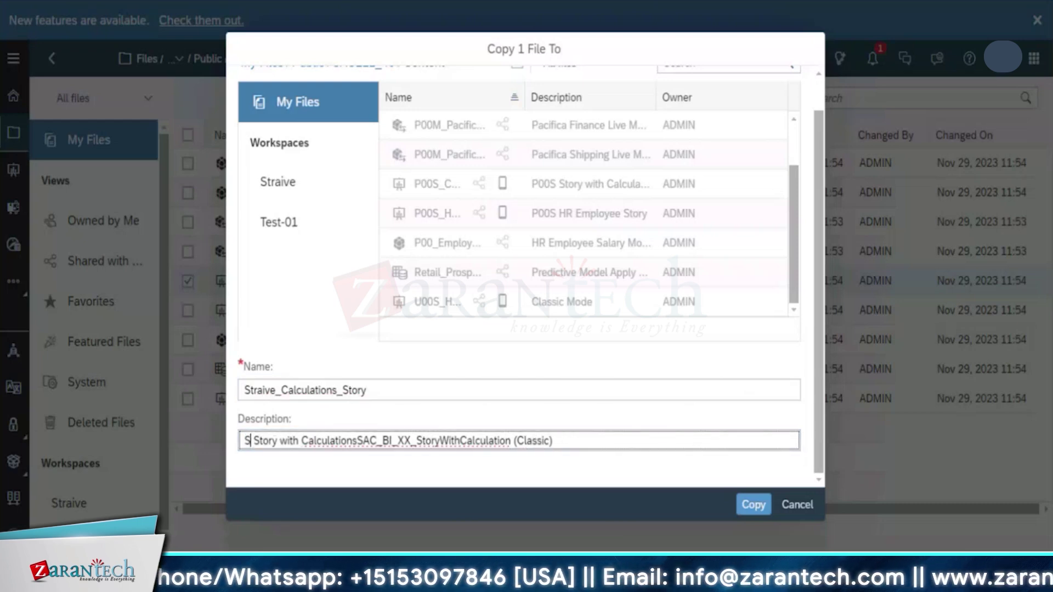
pyautogui.write('ive')
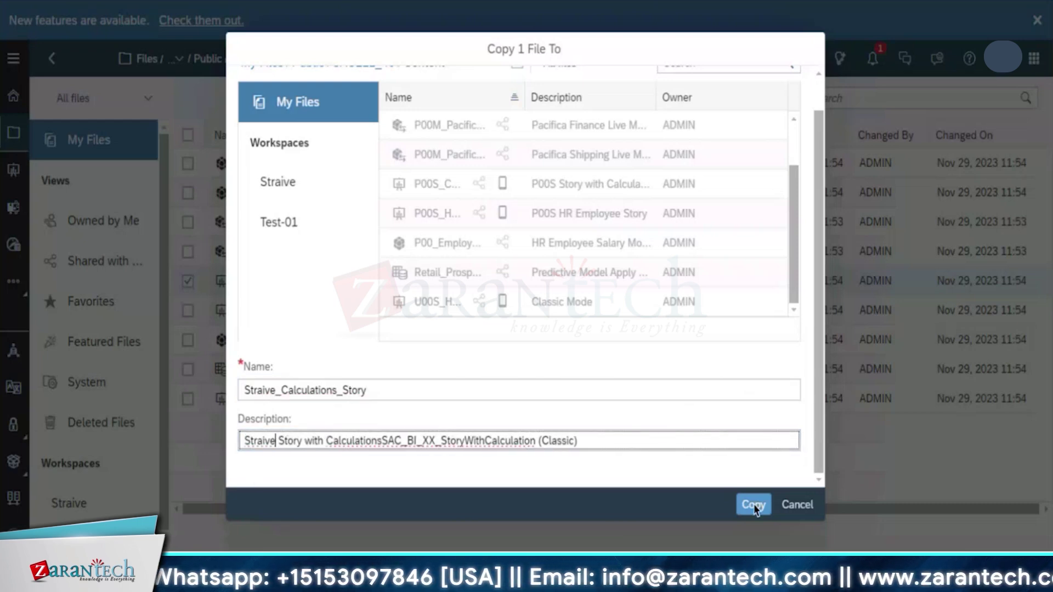
pyautogui.click(753, 505)
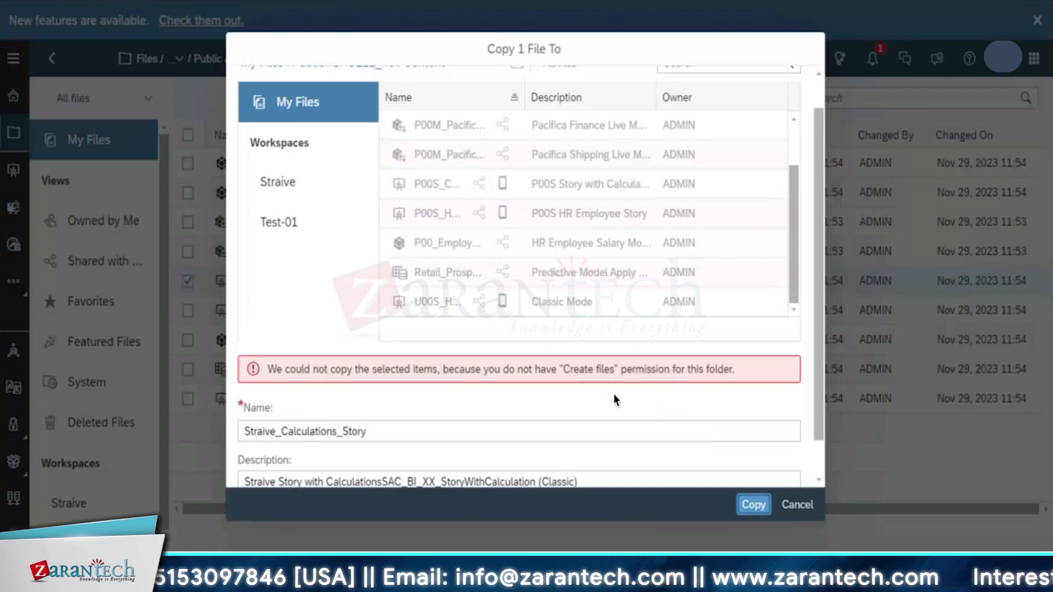
# Cancel the story copy refused for lacking Create files permission, returning to the SACE11_40 Content list
pyautogui.scroll(-1, 517, 386)
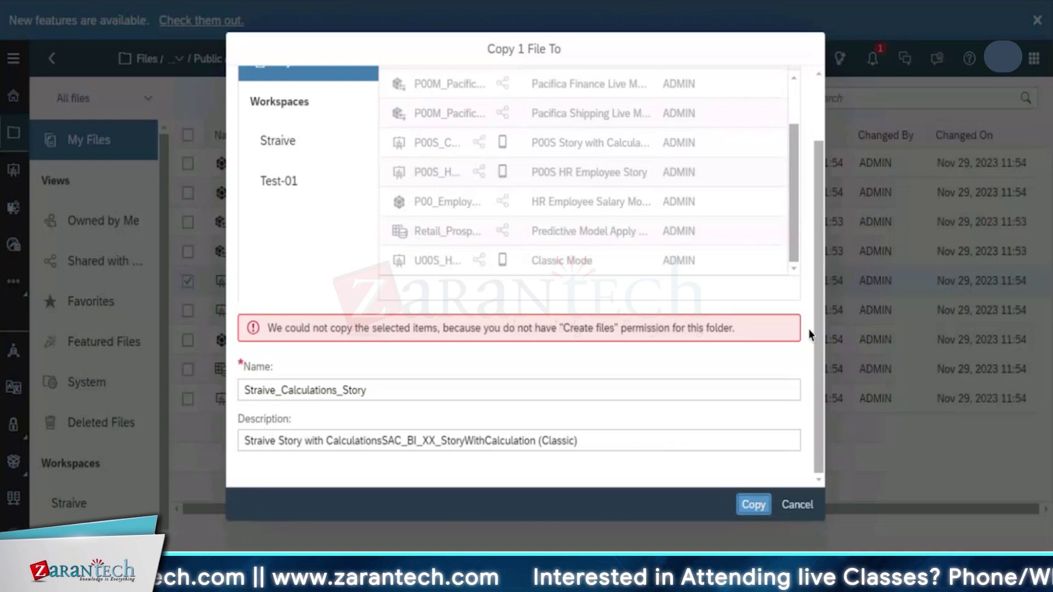
pyautogui.moveTo(814, 310); pyautogui.dragTo(822, 145)
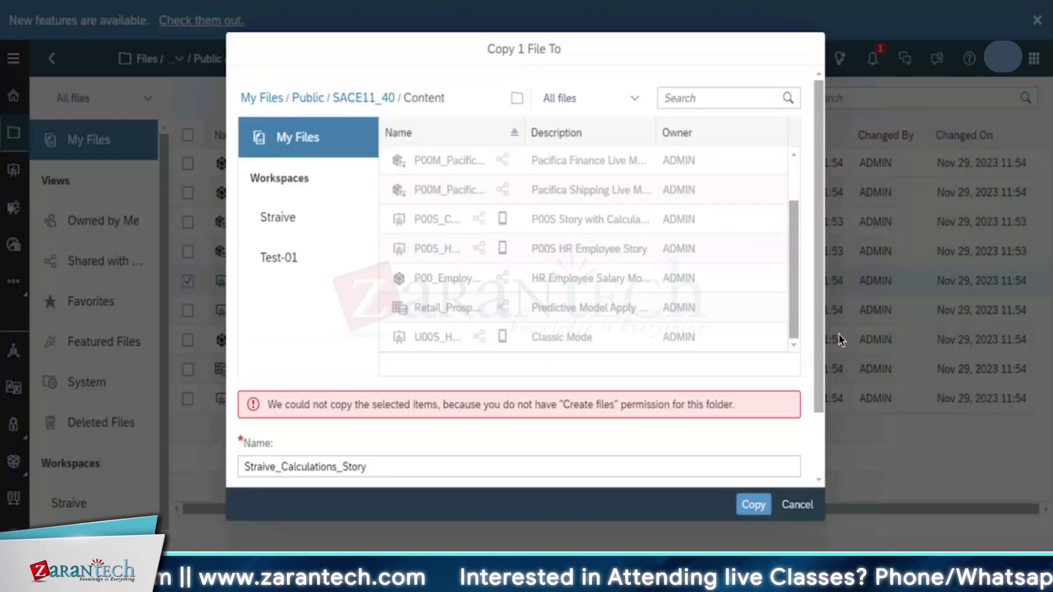
pyautogui.moveTo(820, 334); pyautogui.dragTo(837, 479)
pyautogui.click(252, 395)
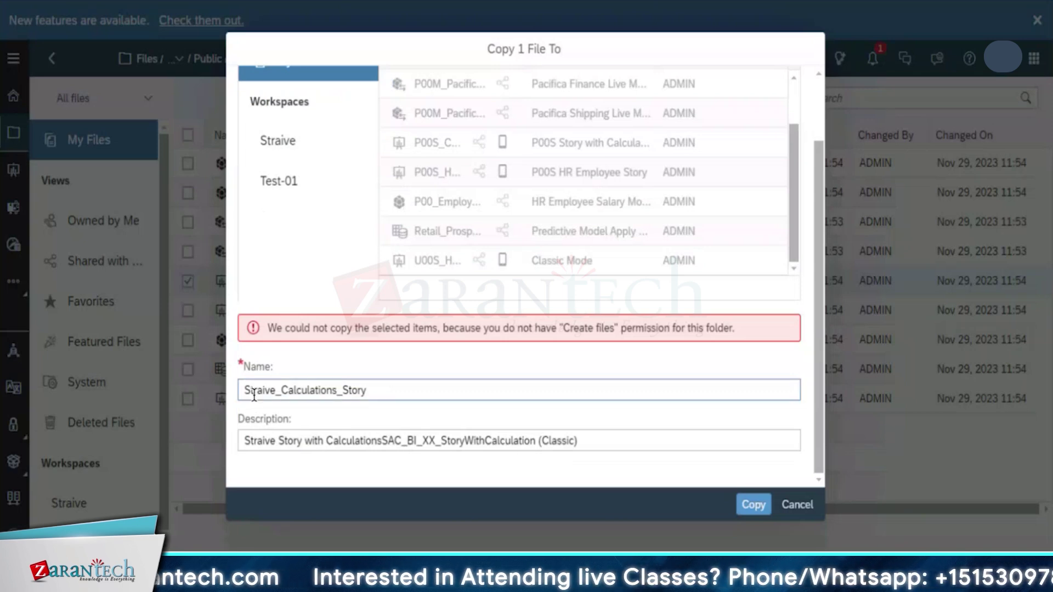
pyautogui.click(796, 505)
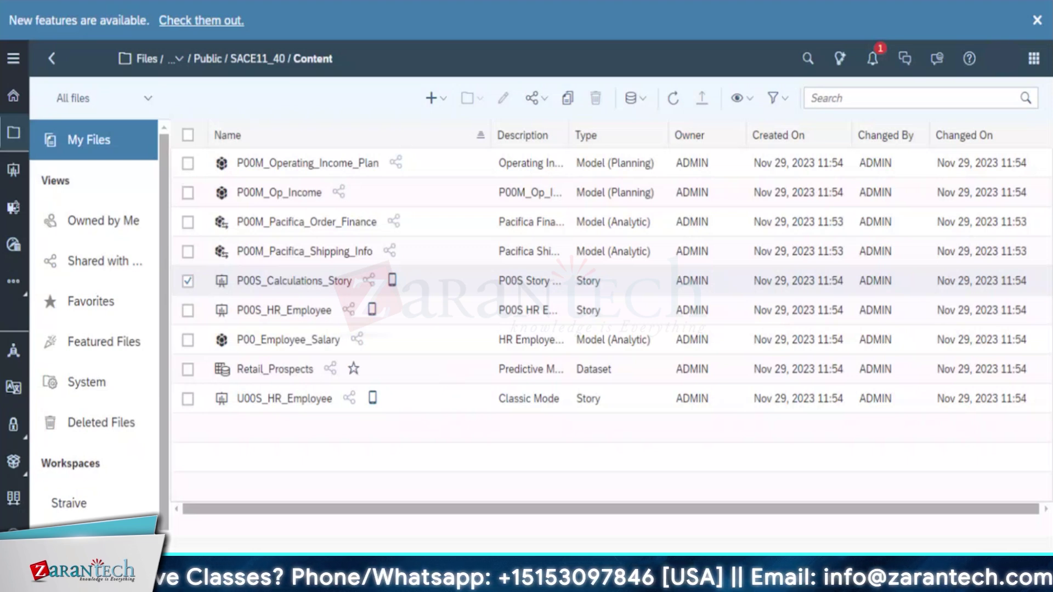
# Select and deselect P00M_Pacifica_Shipping_Info, U00S_HR_Employee and Retail_Prospects, then return to Home
pyautogui.click(187, 252)
pyautogui.click(187, 252)
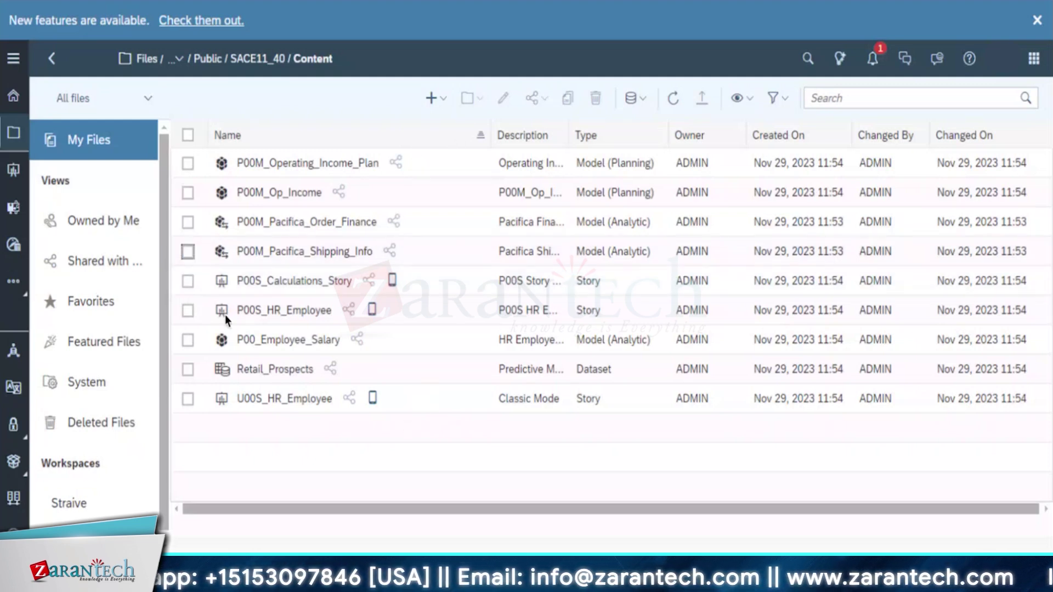
pyautogui.click(317, 463)
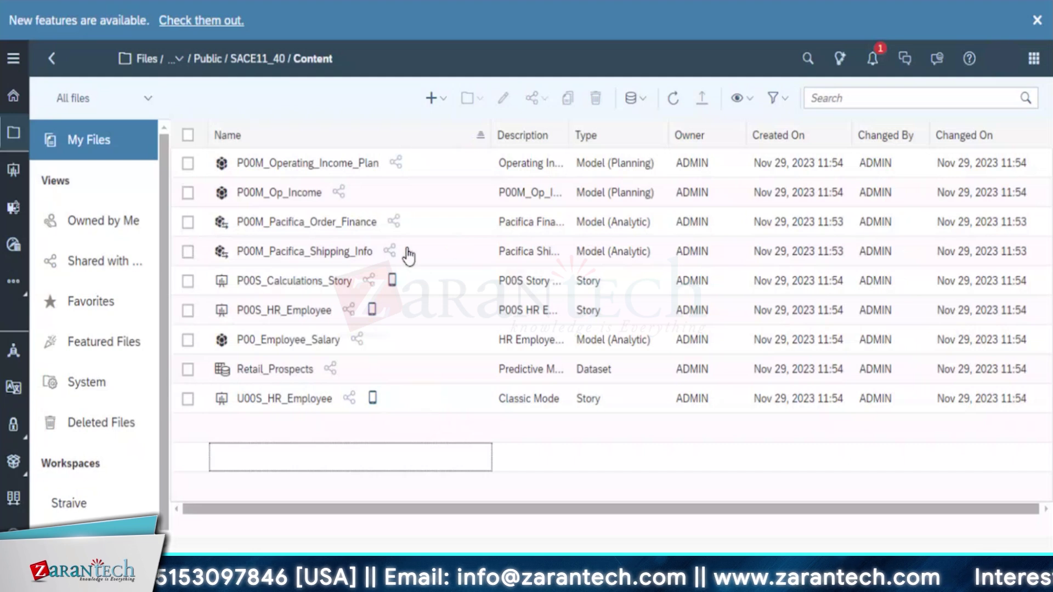
pyautogui.click(188, 251)
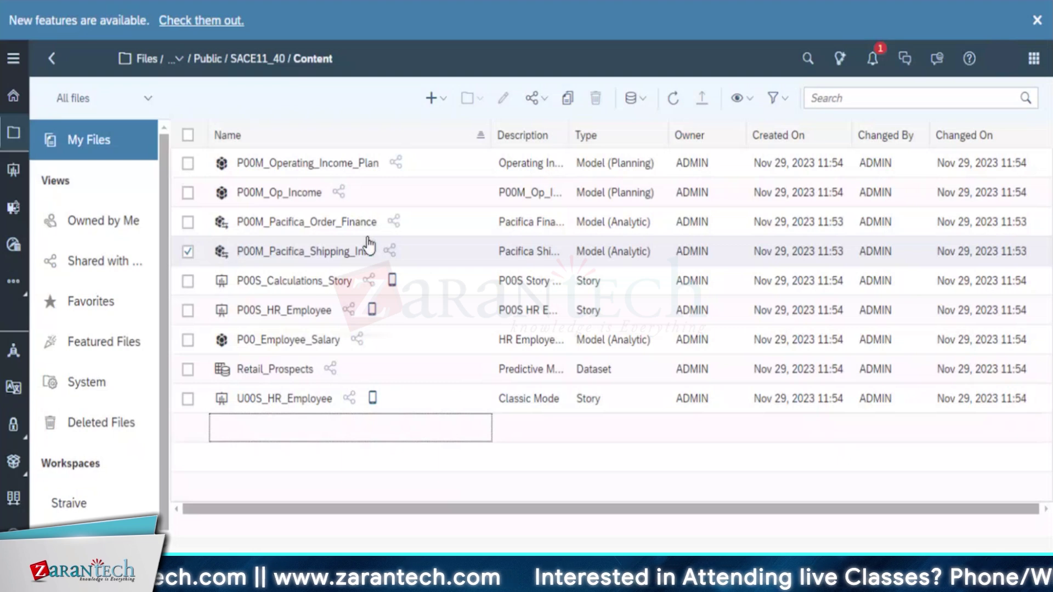
pyautogui.click(188, 253)
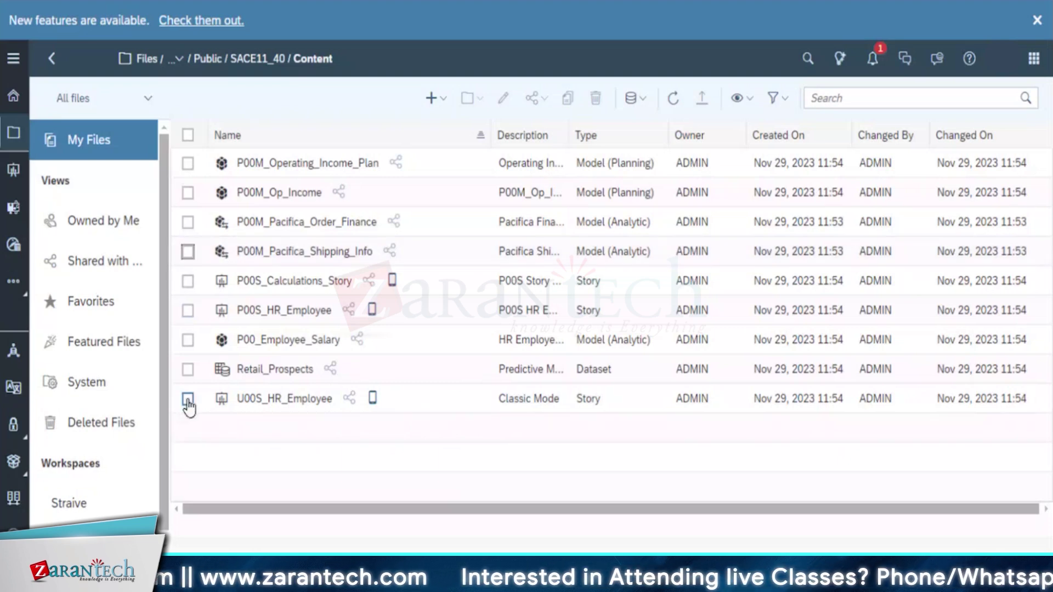
pyautogui.click(188, 399)
pyautogui.click(187, 399)
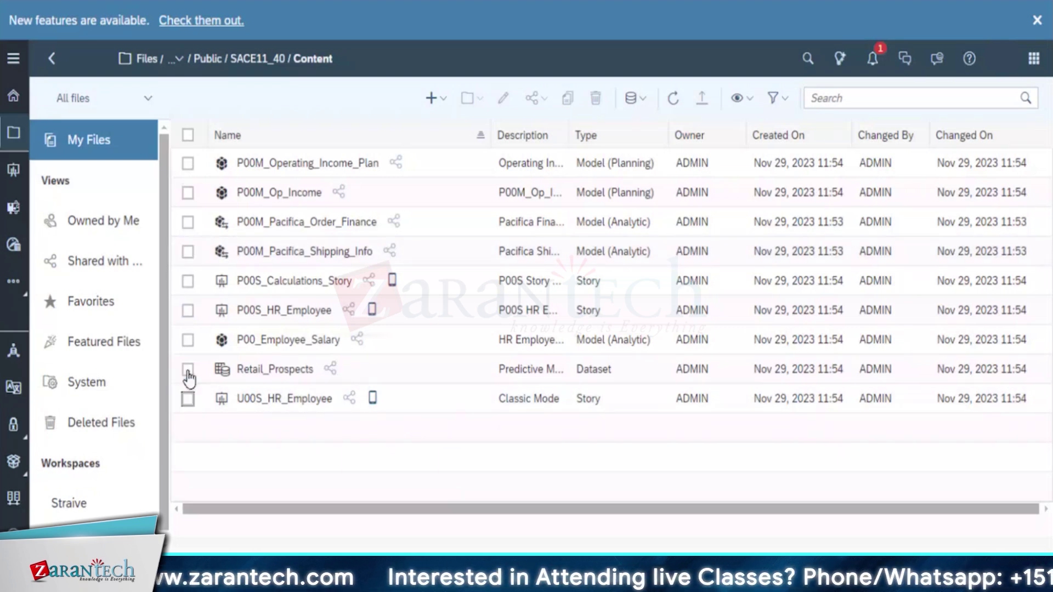
pyautogui.click(188, 371)
pyautogui.press('space')
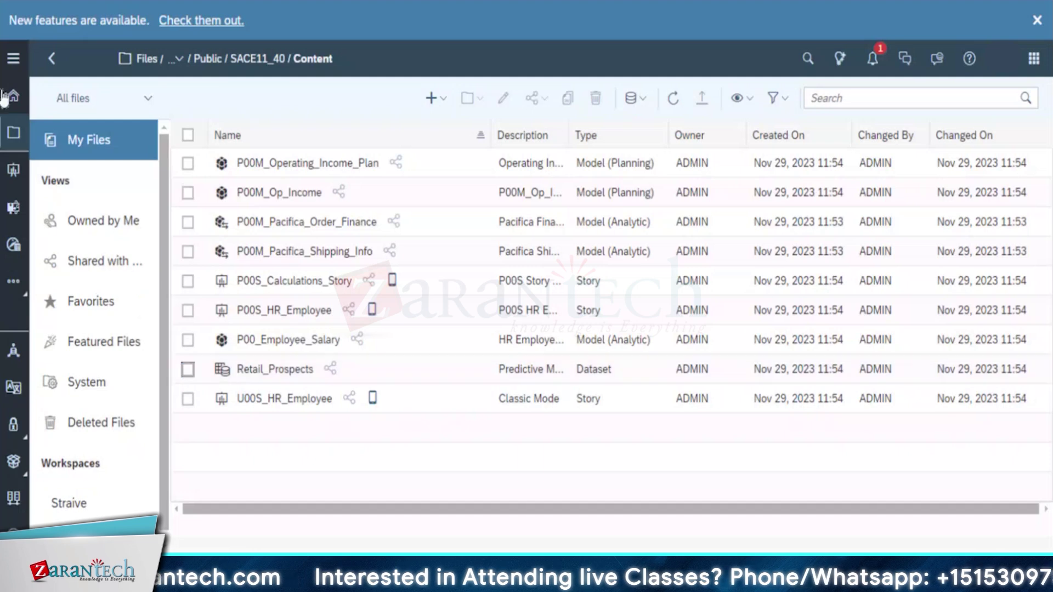
pyautogui.click(12, 97)
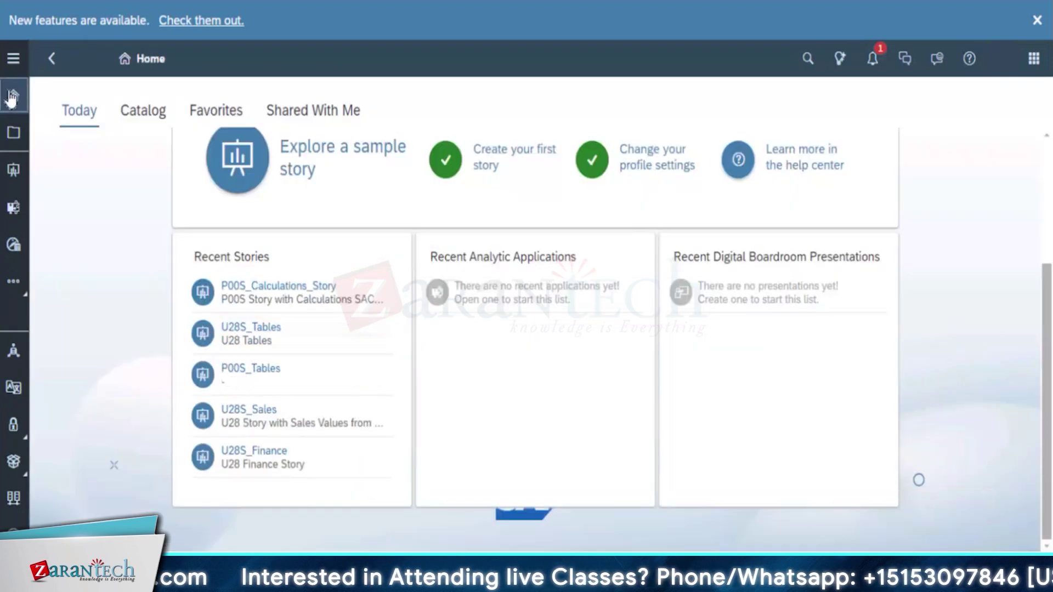
# Browse Files to Public > SACE11_40 > Content and select the P00M_Pacifica_Order_Finance model
pyautogui.click(14, 134)
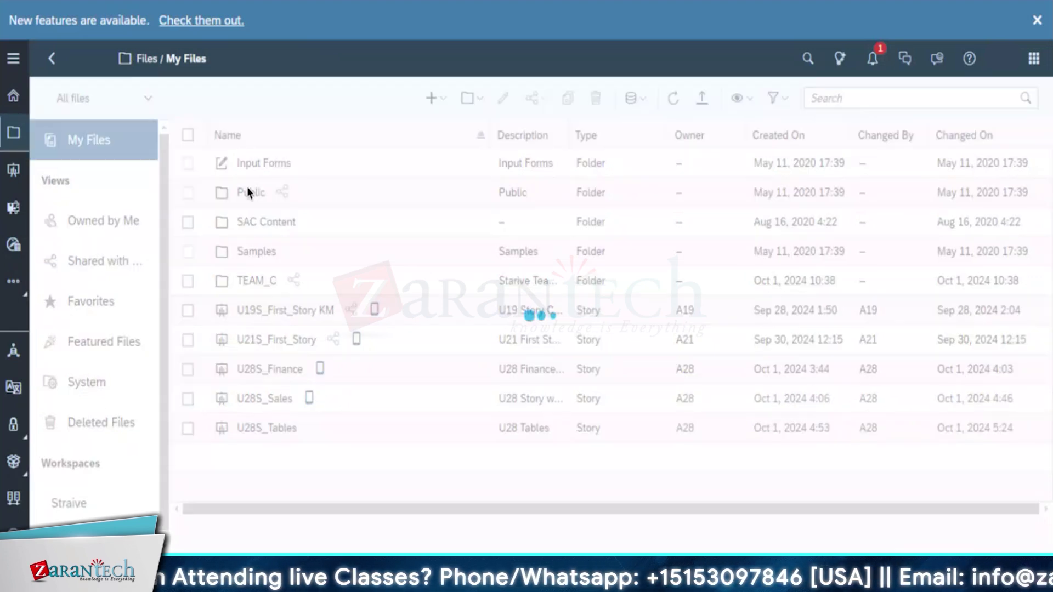
pyautogui.click(248, 192)
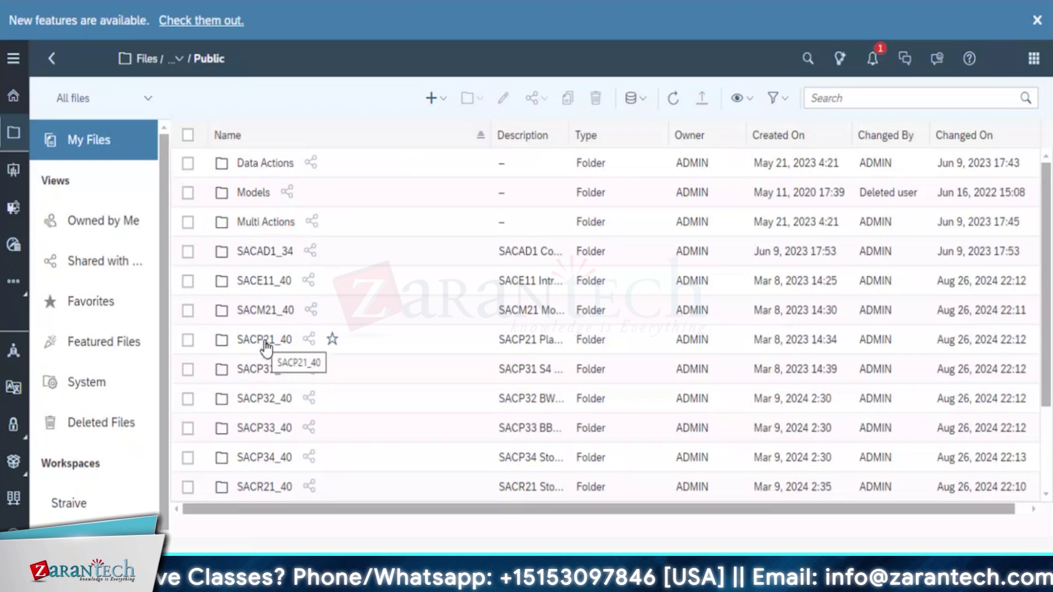
pyautogui.click(266, 280)
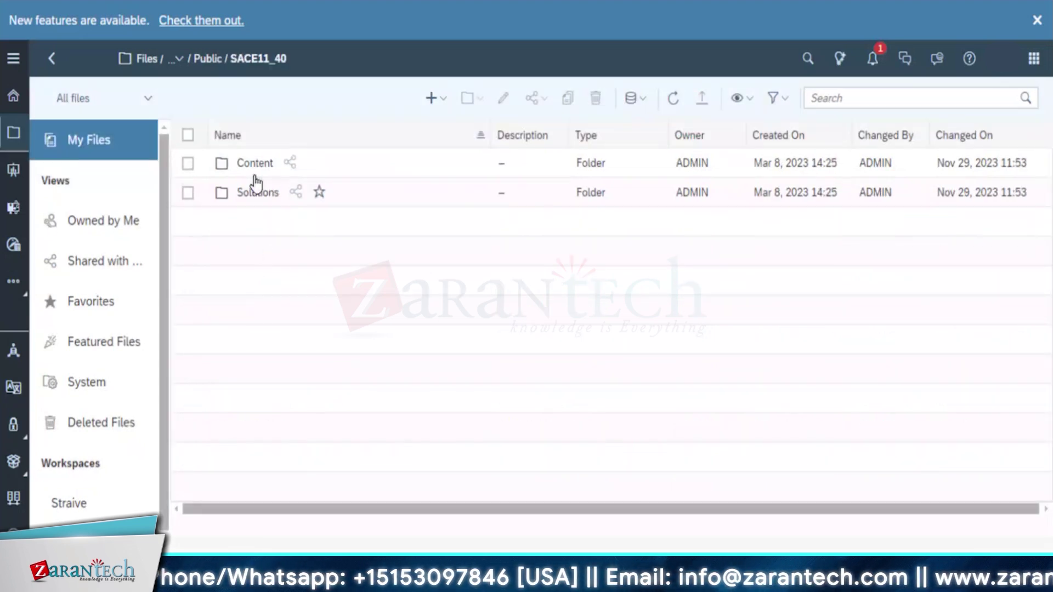
pyautogui.click(258, 167)
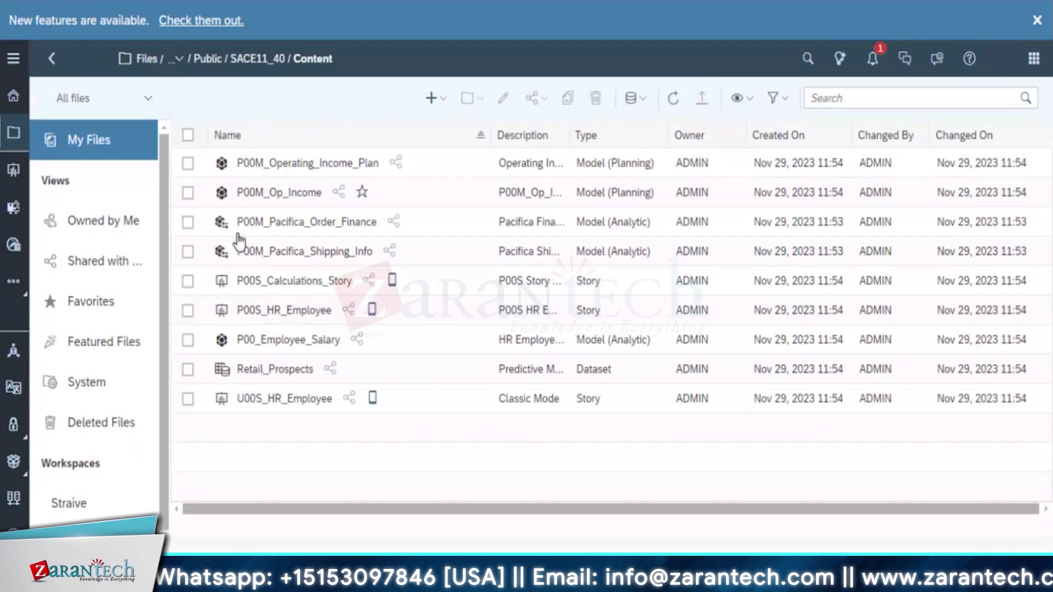
pyautogui.click(188, 226)
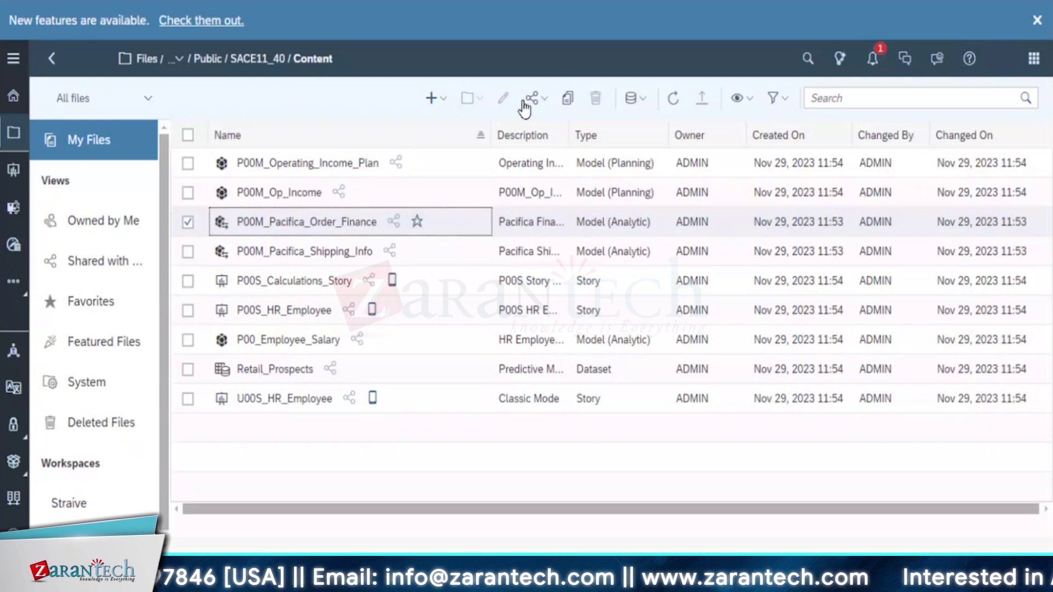
pyautogui.click(503, 98)
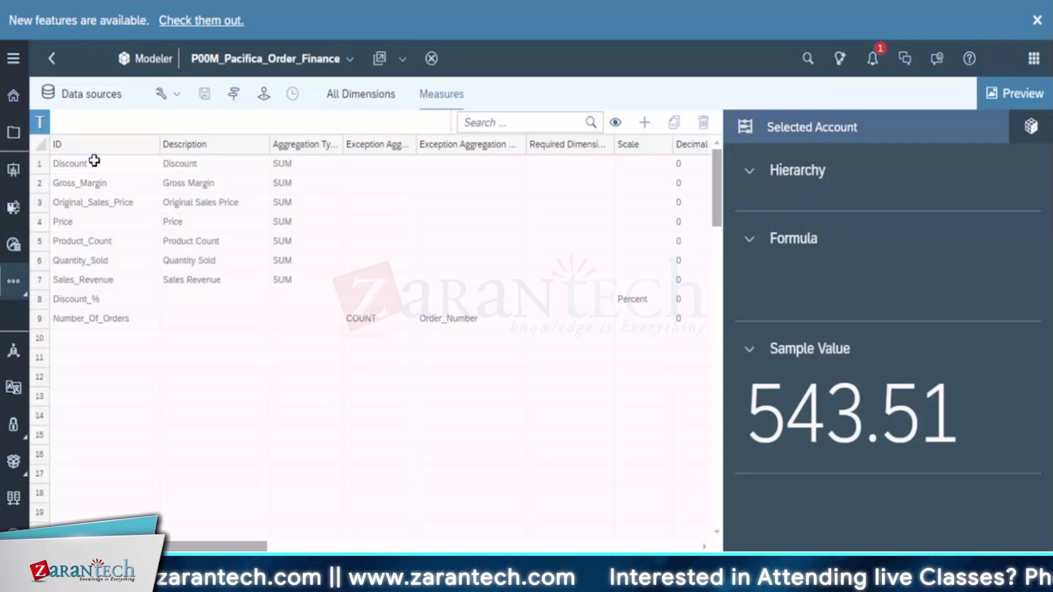
pyautogui.click(51, 58)
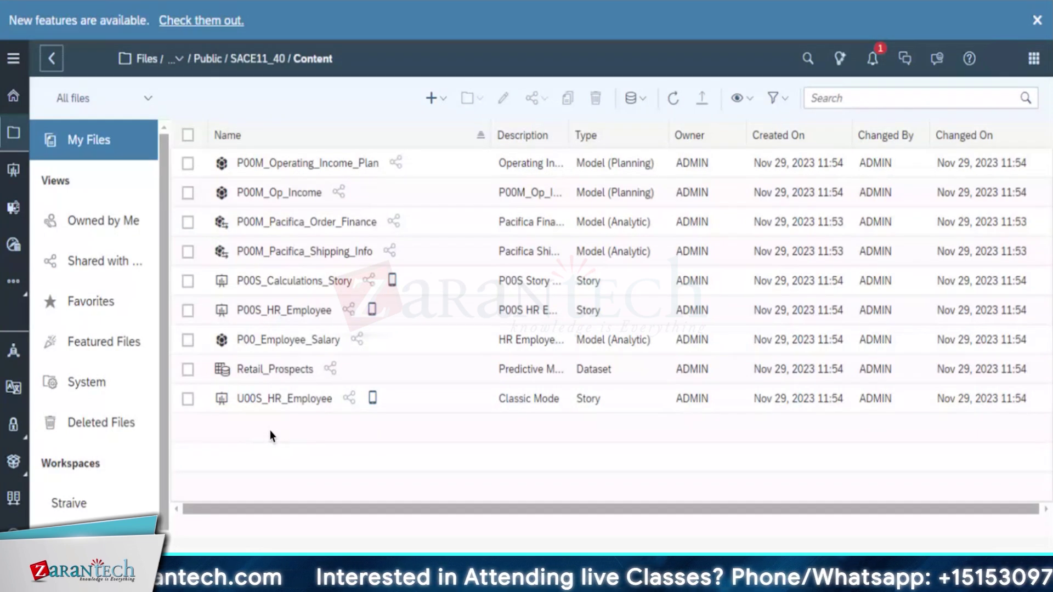
# Select and then deselect the P00M_Operating_Income_Plan model, leaving nothing selected
pyautogui.click(188, 165)
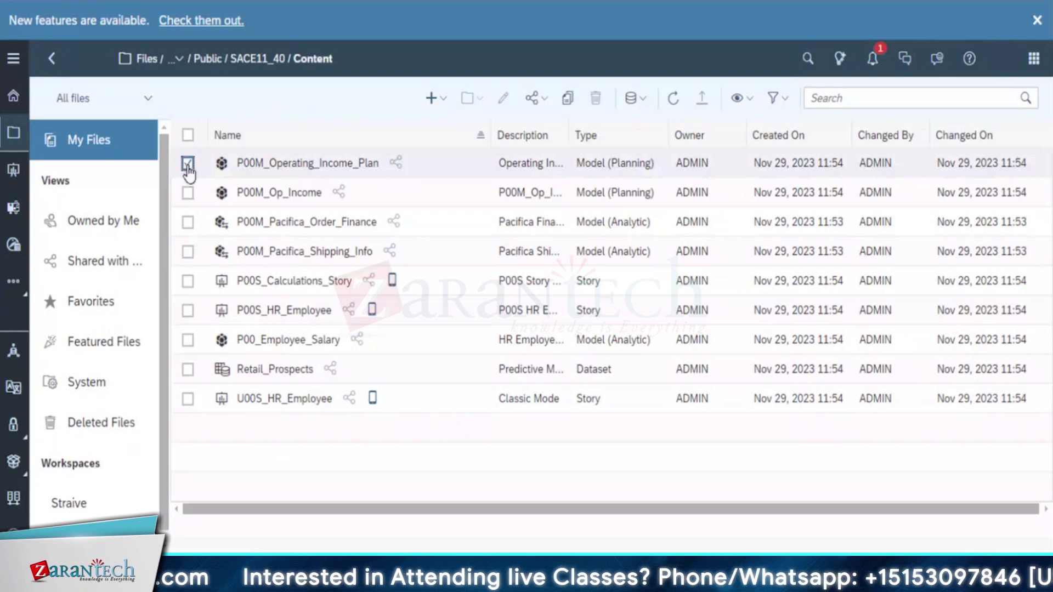
pyautogui.click(188, 165)
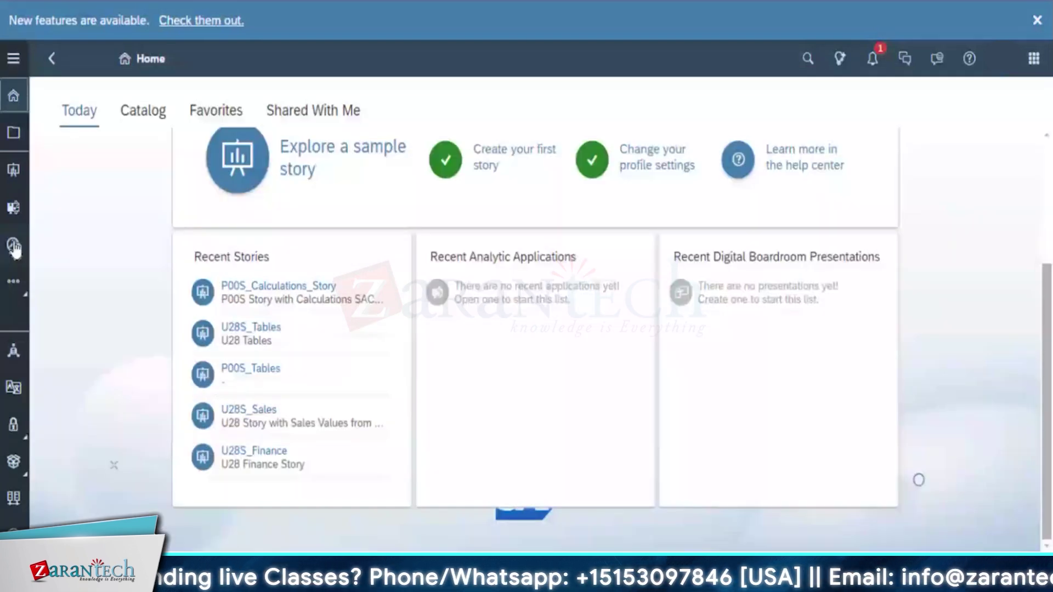
# Launch the Data Analyzer and close its release highlights with 'Don't show this message again' ticked
pyautogui.click(13, 247)
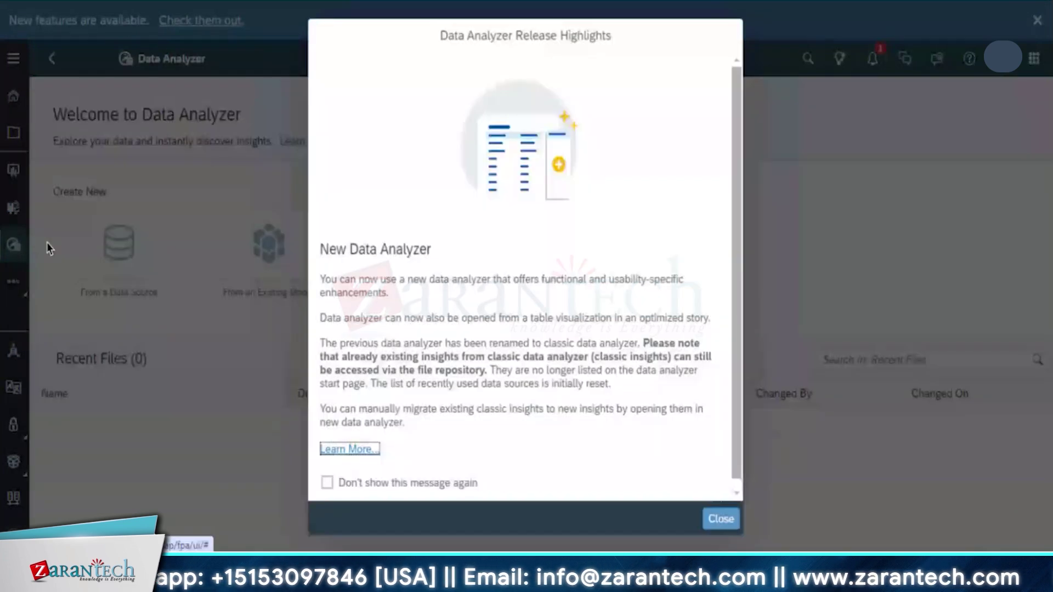
pyautogui.click(327, 483)
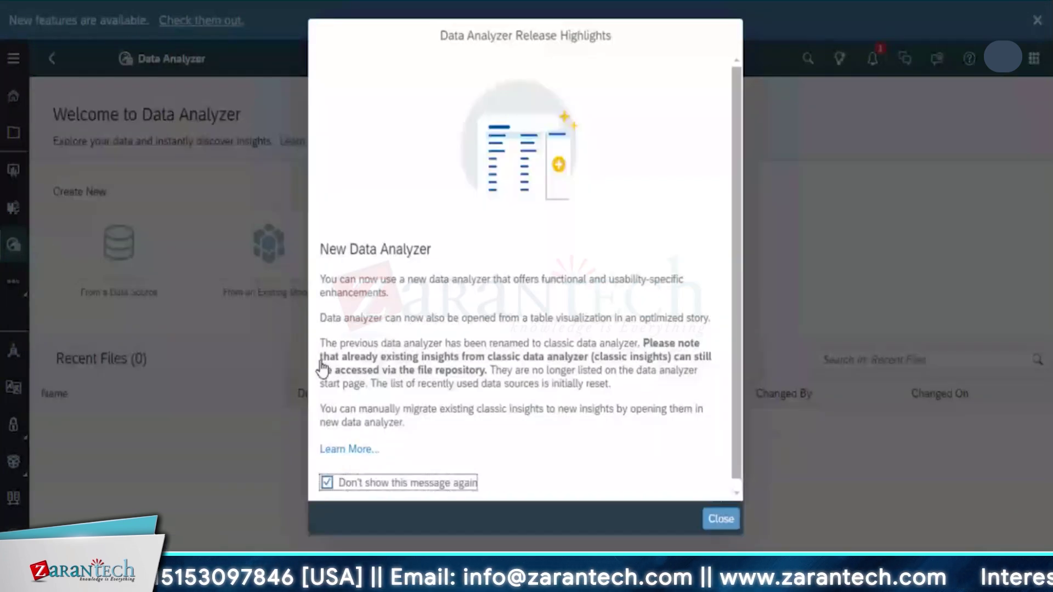
pyautogui.click(720, 519)
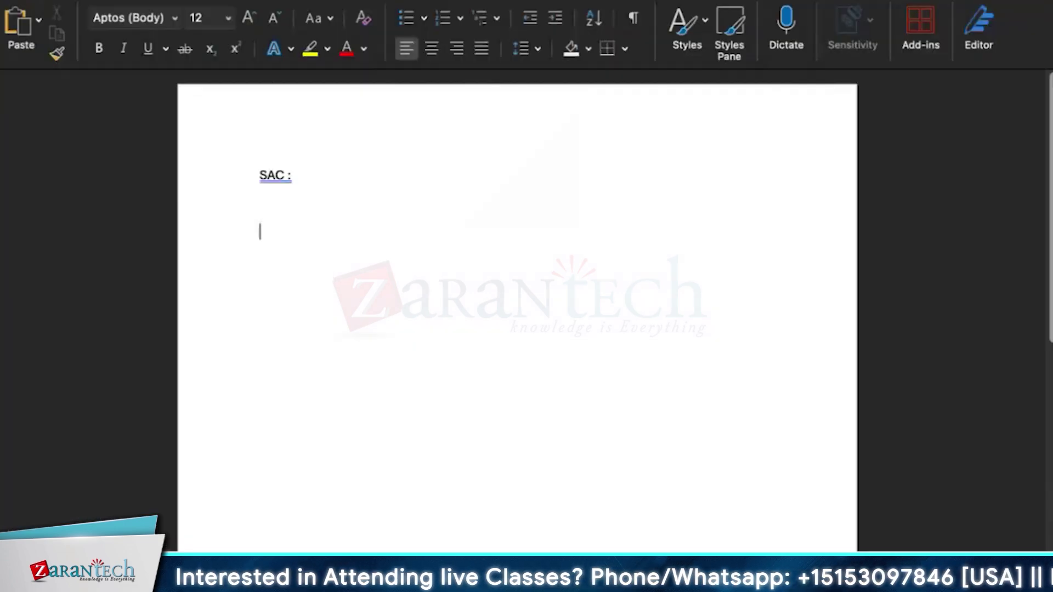
# Begin a numbered list under 'SAC :' with 'We have to know what are our authorizations are there'
pyautogui.write('1.')
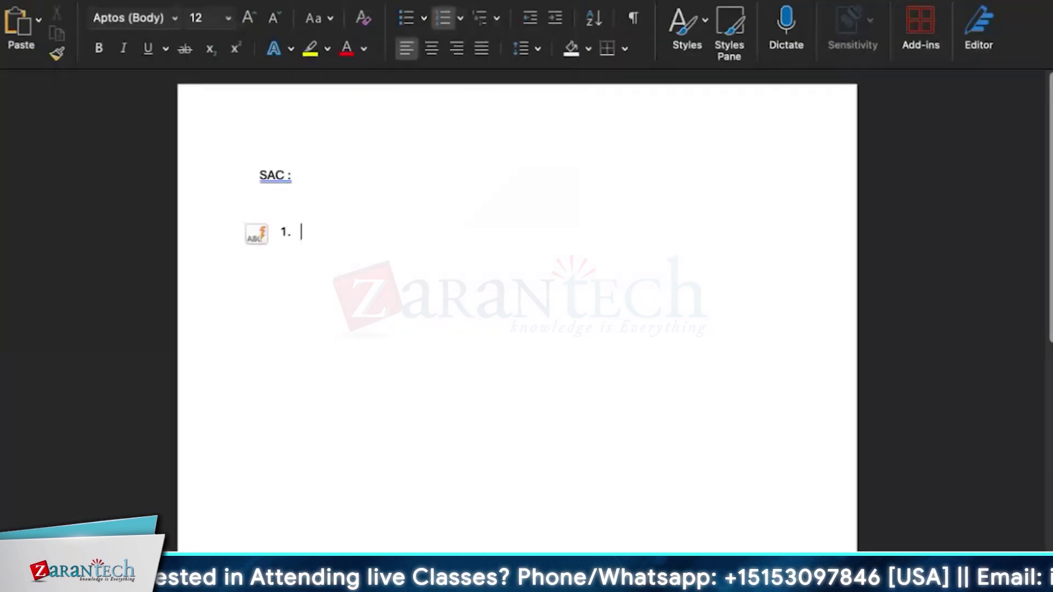
pyautogui.write(' We hjave t')
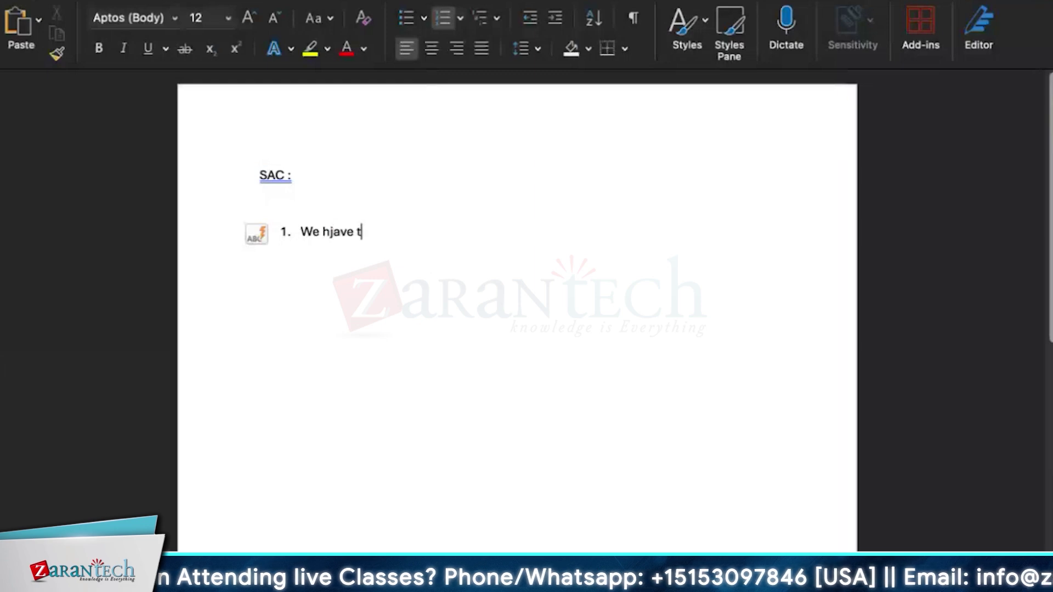
pyautogui.write('op kn')
pyautogui.press('BackSpace')
pyautogui.press('BackSpace')
pyautogui.press('BackSpace')
pyautogui.press('BackSpace')
pyautogui.press('BackSpace')
pyautogui.press('BackSpace')
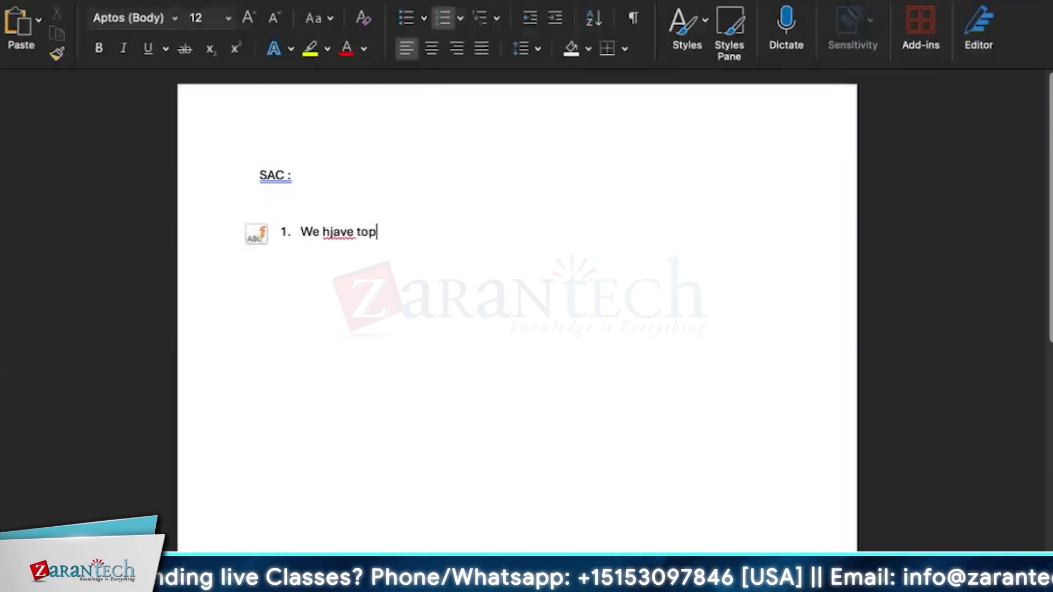
pyautogui.press('BackSpace')
pyautogui.press('BackSpace')
pyautogui.press('BackSpace')
pyautogui.press('BackSpace')
pyautogui.press('BackSpace')
pyautogui.write('a')
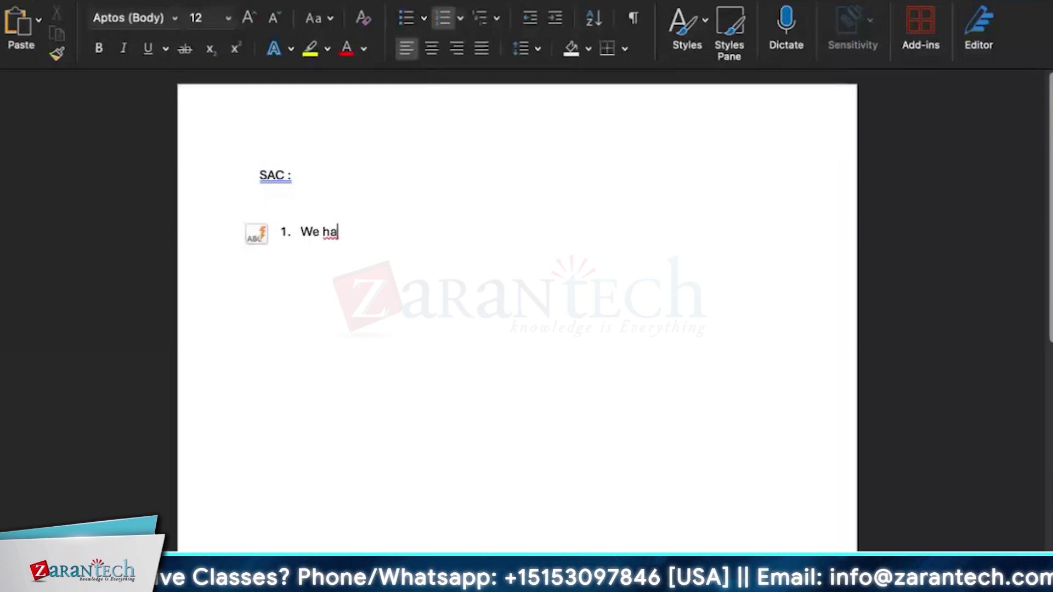
pyautogui.write('ve to know what a')
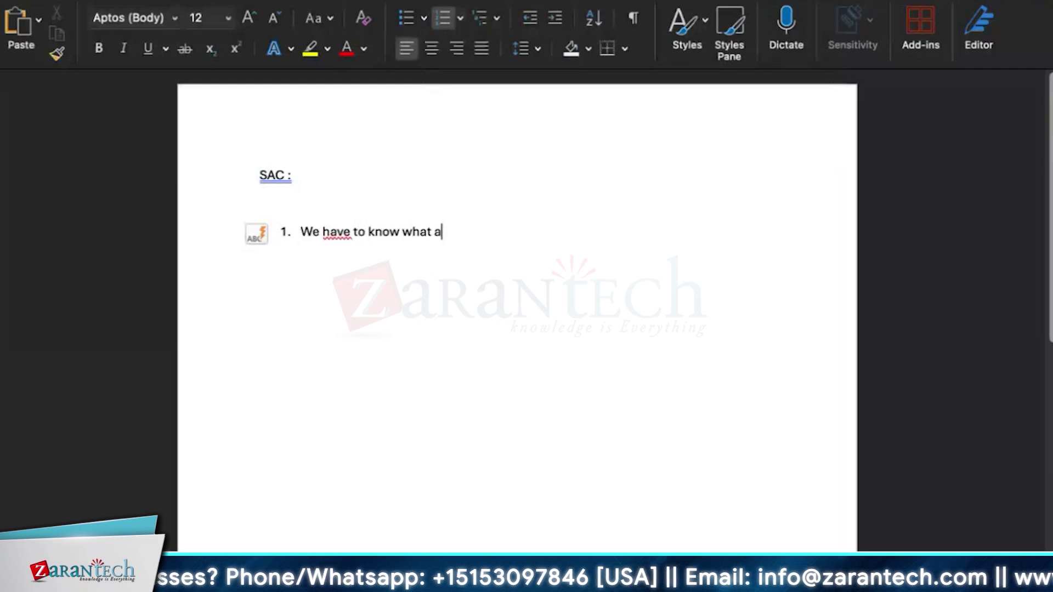
pyautogui.write('re our authorizations ')
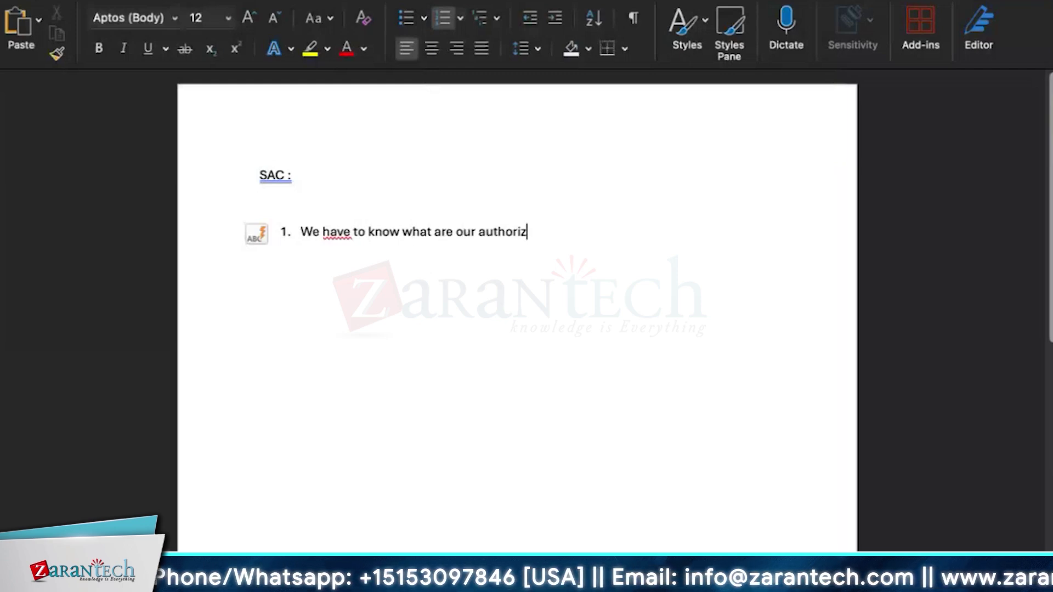
pyautogui.write('are ther')
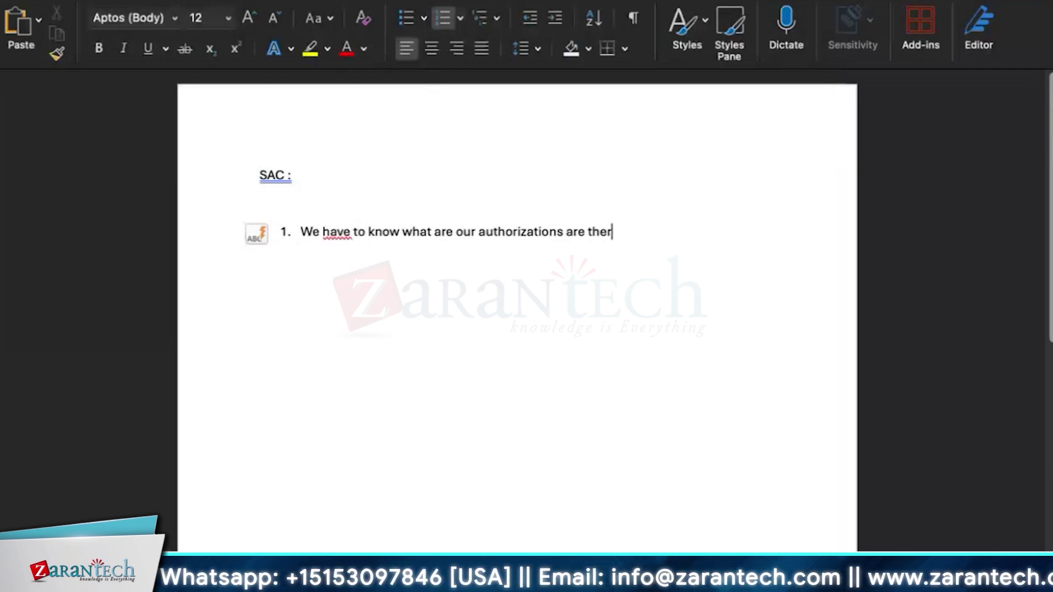
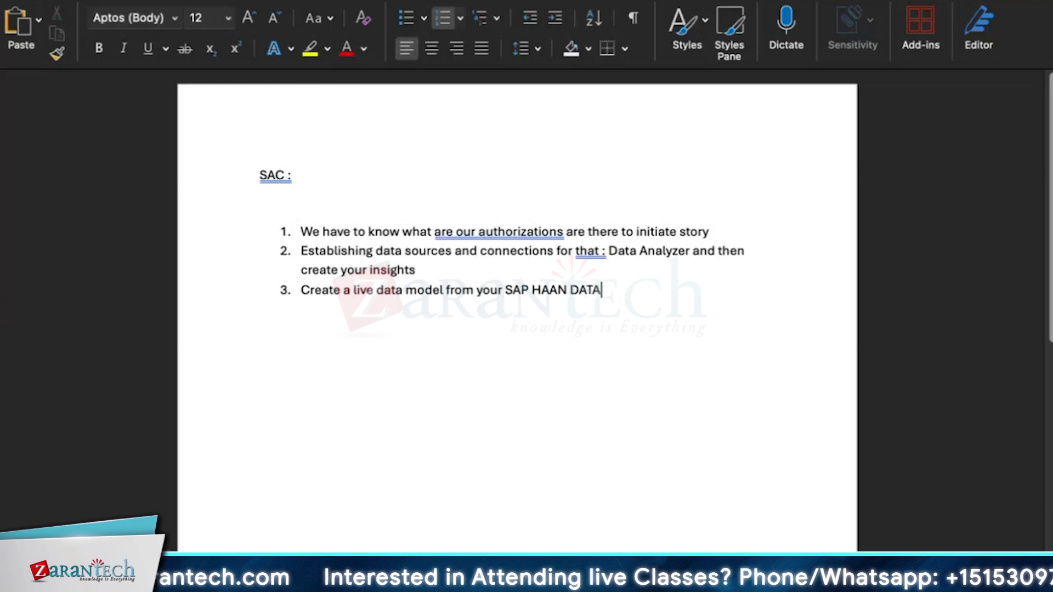
# Add list items 4 and 5: 'Use Story Navigations can be utilized' and 'Create a basic story in SAC'
pyautogui.press('Return')
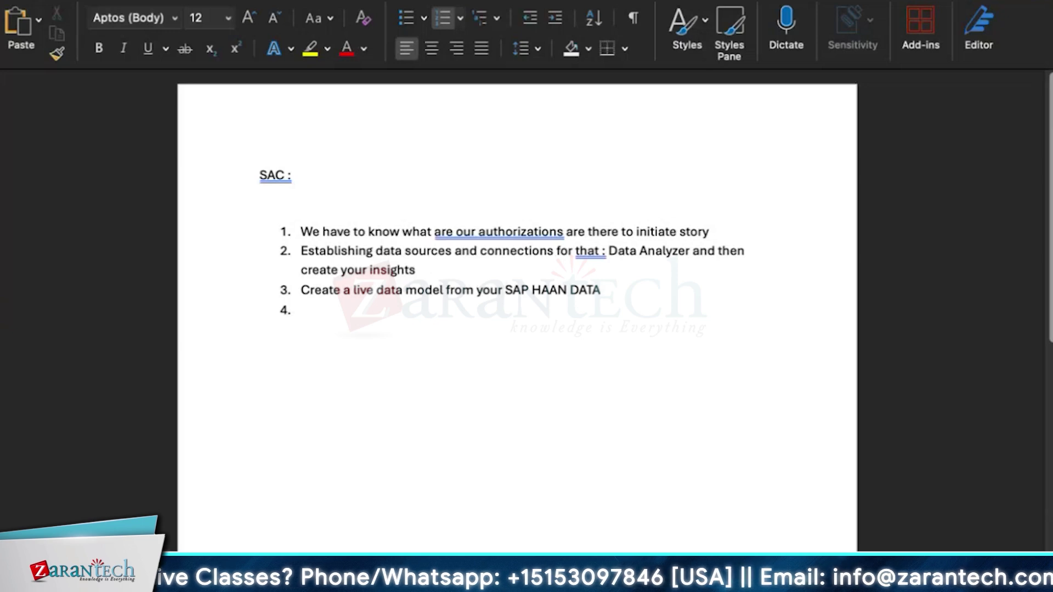
pyautogui.write('U')
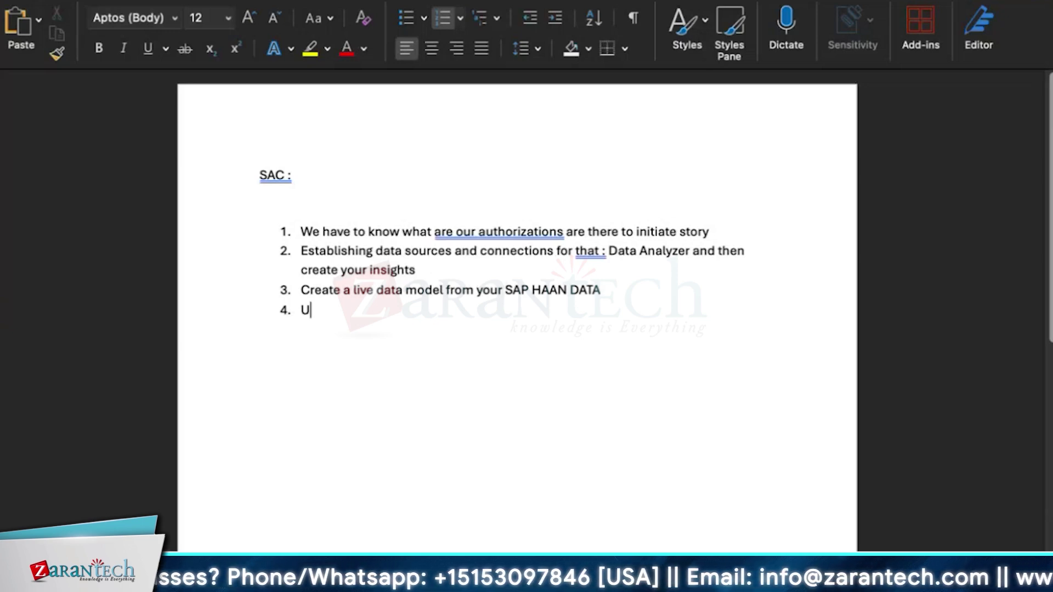
pyautogui.write('se Story ')
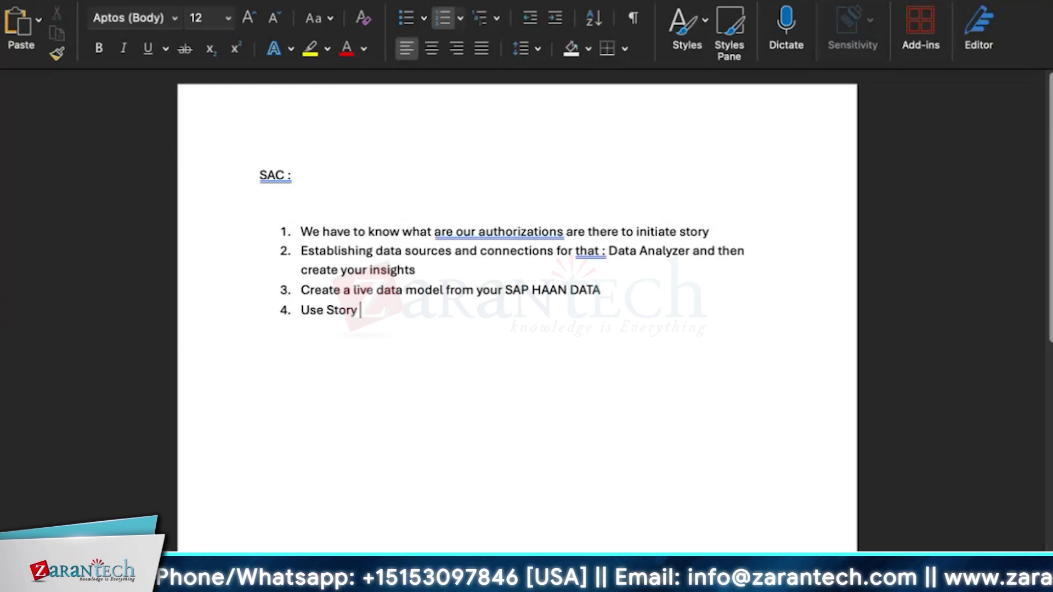
pyautogui.write('NMavi')
pyautogui.press('BackSpace')
pyautogui.press('BackSpace')
pyautogui.press('BackSpace')
pyautogui.press('BackSpace')
pyautogui.press('BackSpace')
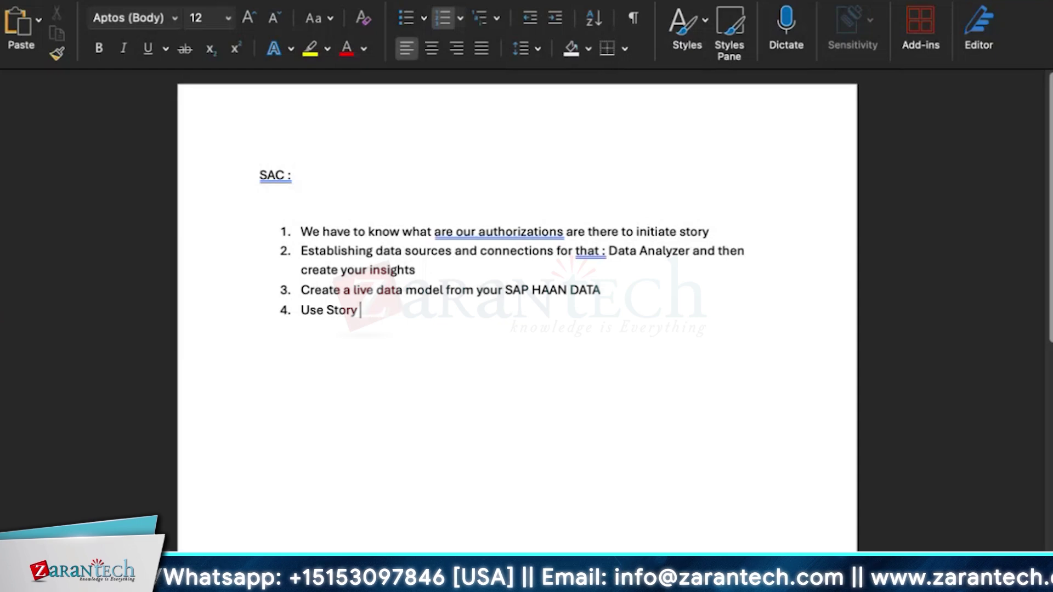
pyautogui.write('Navigations ')
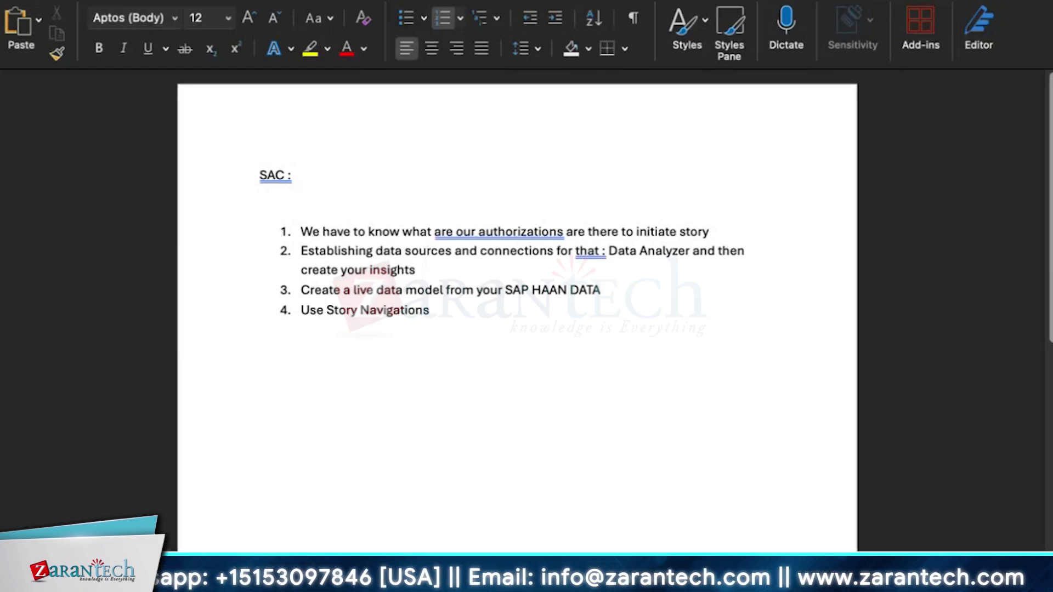
pyautogui.write('can be utilise')
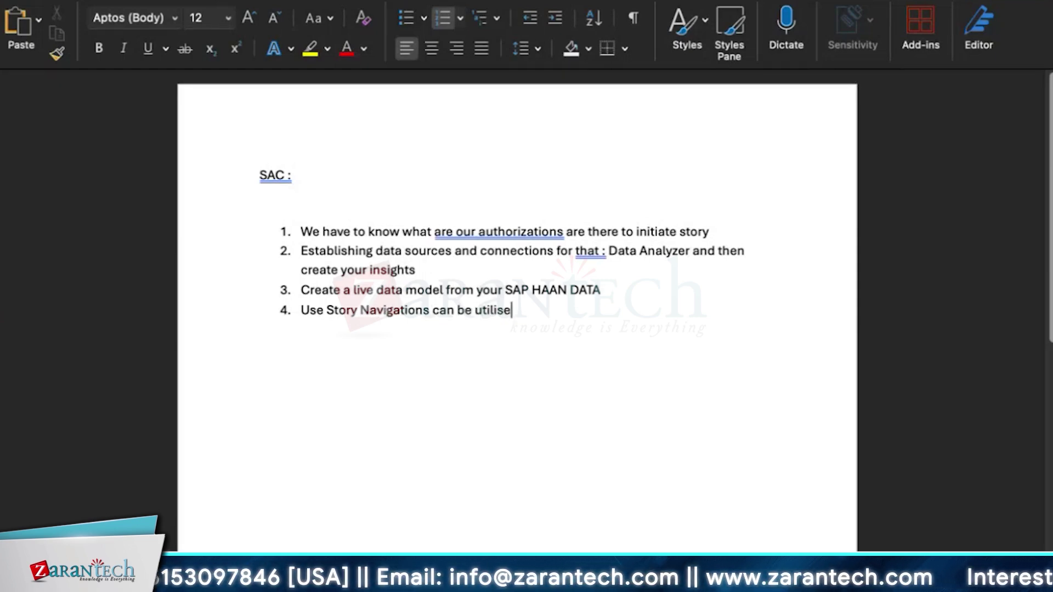
pyautogui.press('BackSpace')
pyautogui.write('zed')
pyautogui.press('Return')
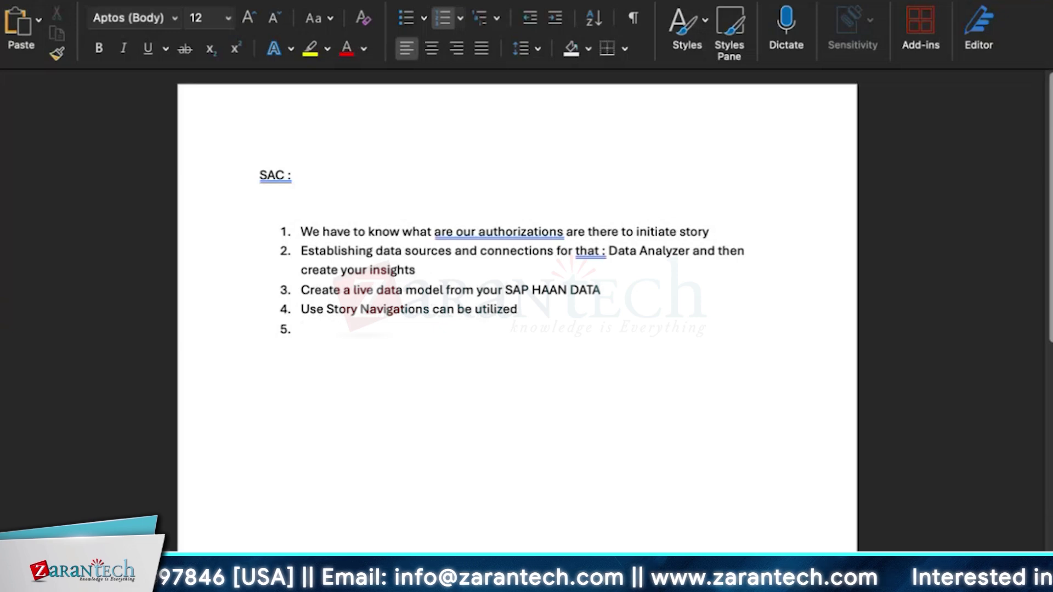
pyautogui.write('Create')
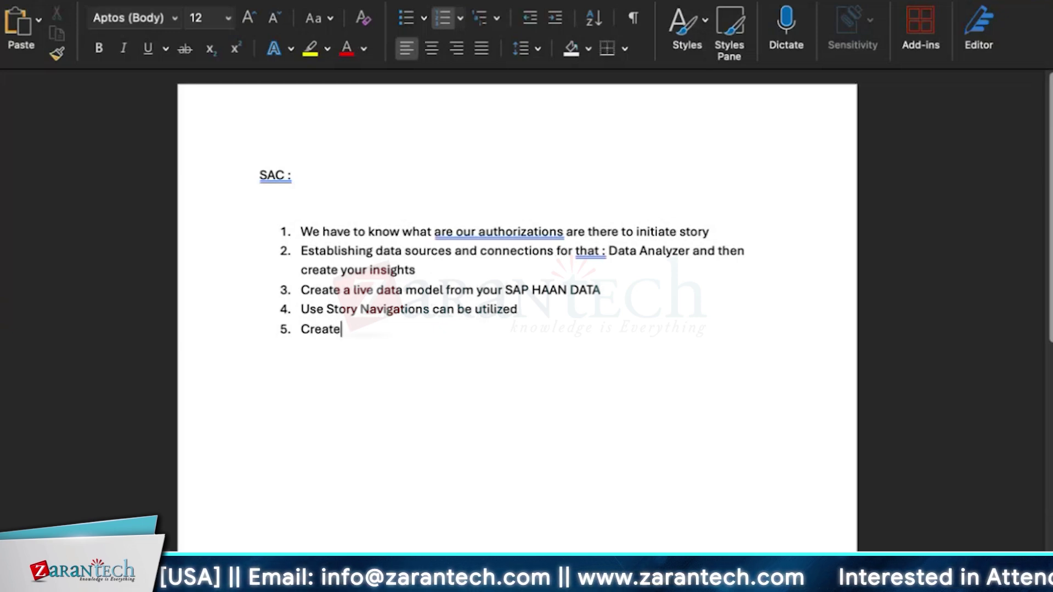
pyautogui.write(' a')
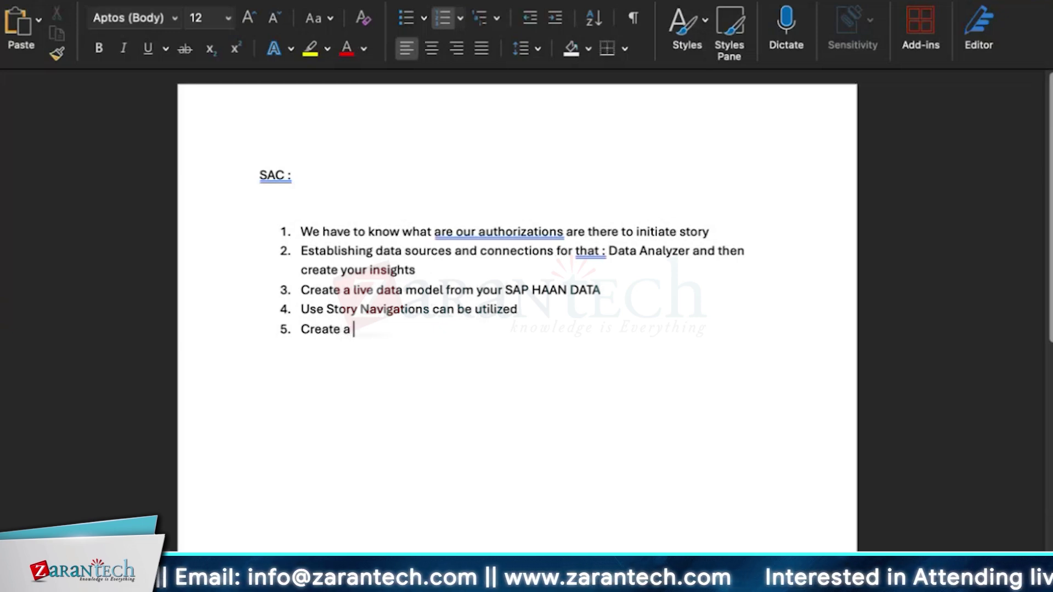
pyautogui.write(' basic story in ')
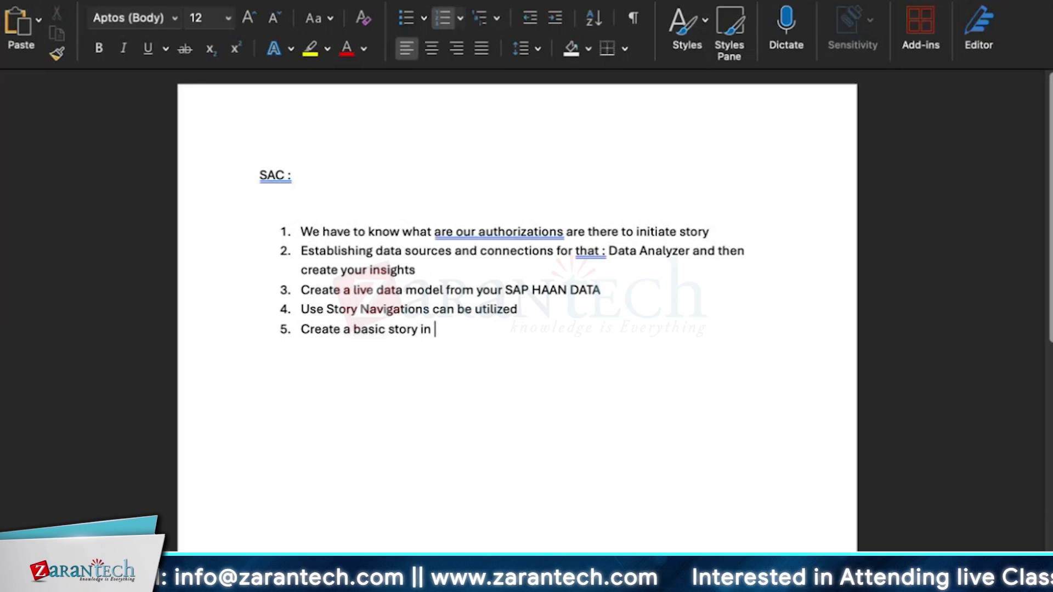
pyautogui.write('SAC')
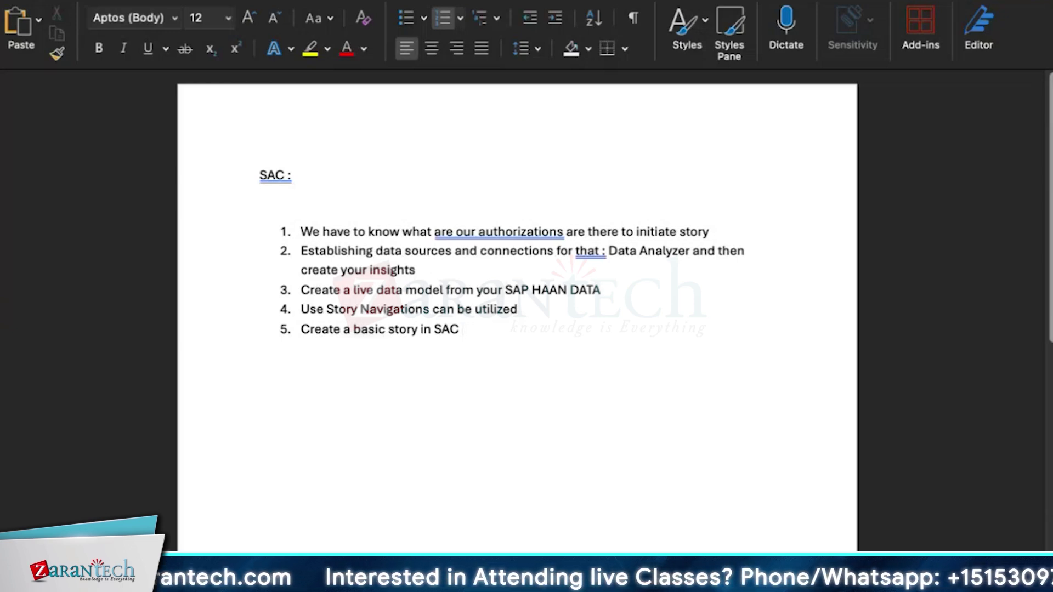
# Add items 6–8: 'Scirpted story', 'Use planning : manual input planning', 'Sharing collobaration features'
pyautogui.press('Return')
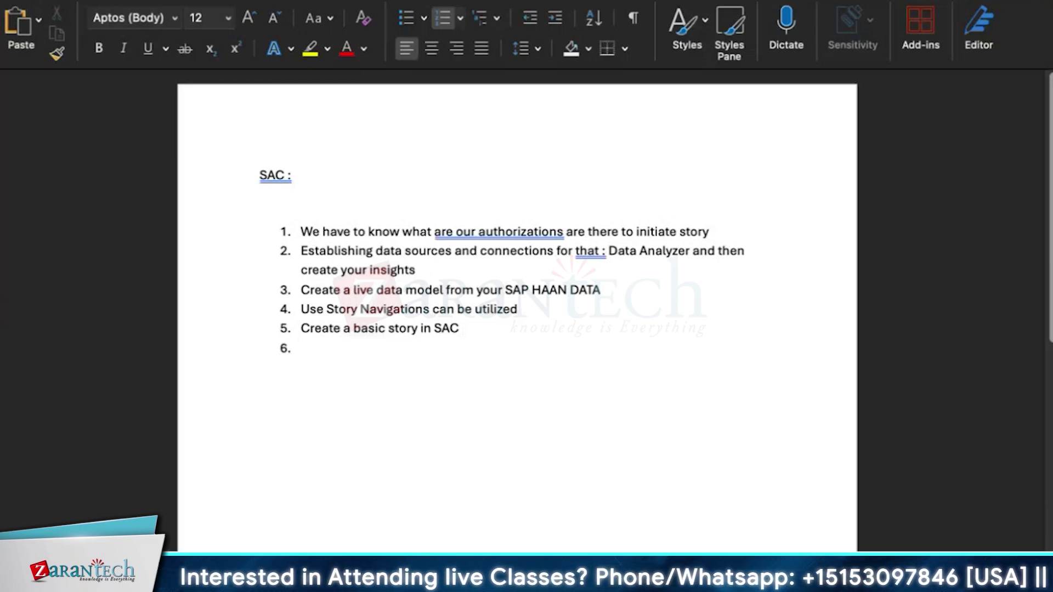
pyautogui.write('Buil')
pyautogui.press('BackSpace')
pyautogui.press('BackSpace')
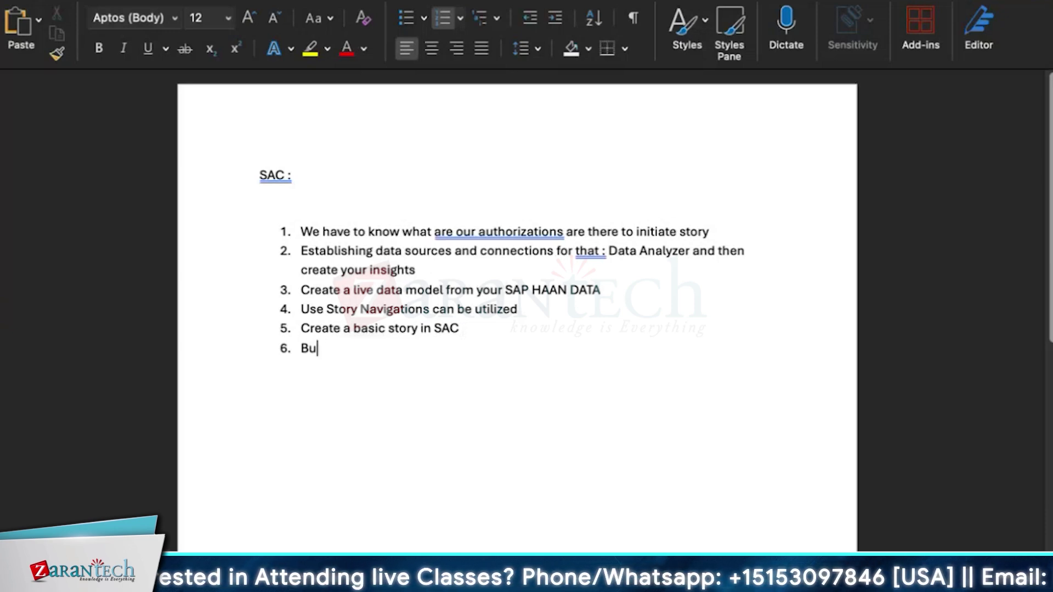
pyautogui.press('BackSpace')
pyautogui.press('BackSpace')
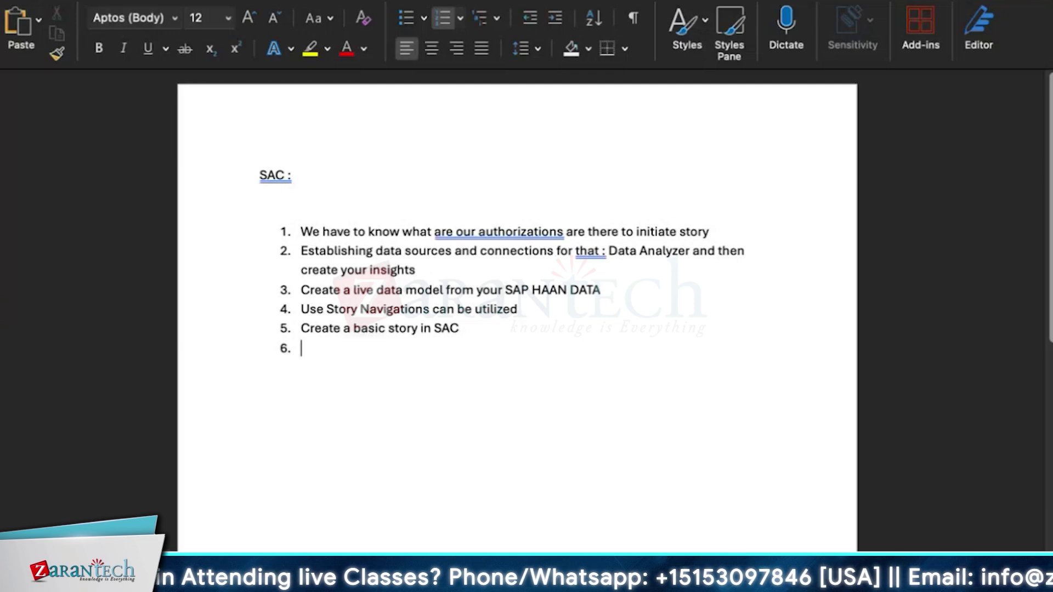
pyautogui.write('Scirp')
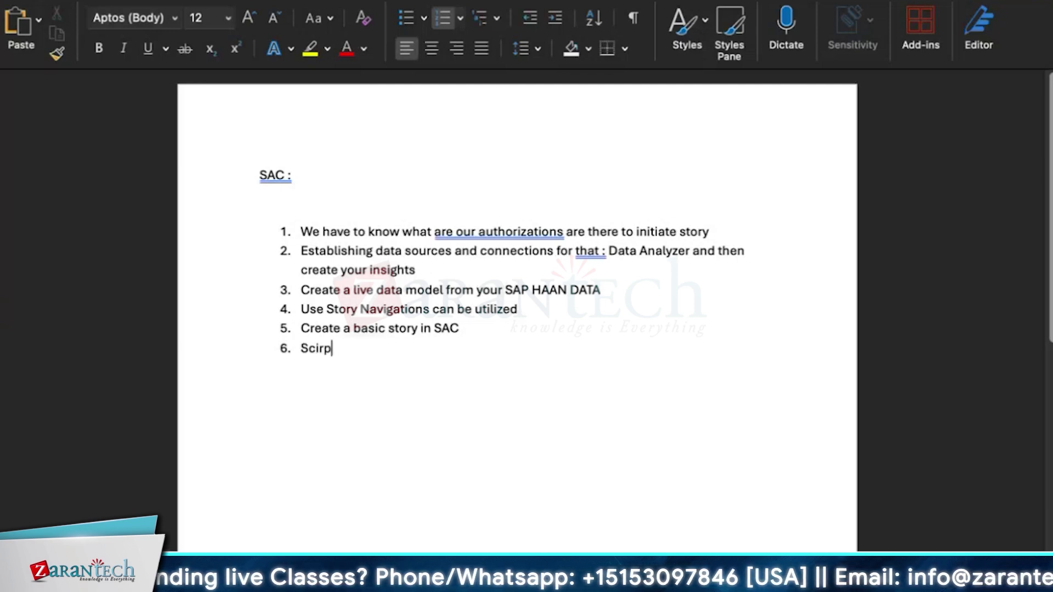
pyautogui.write('ted story')
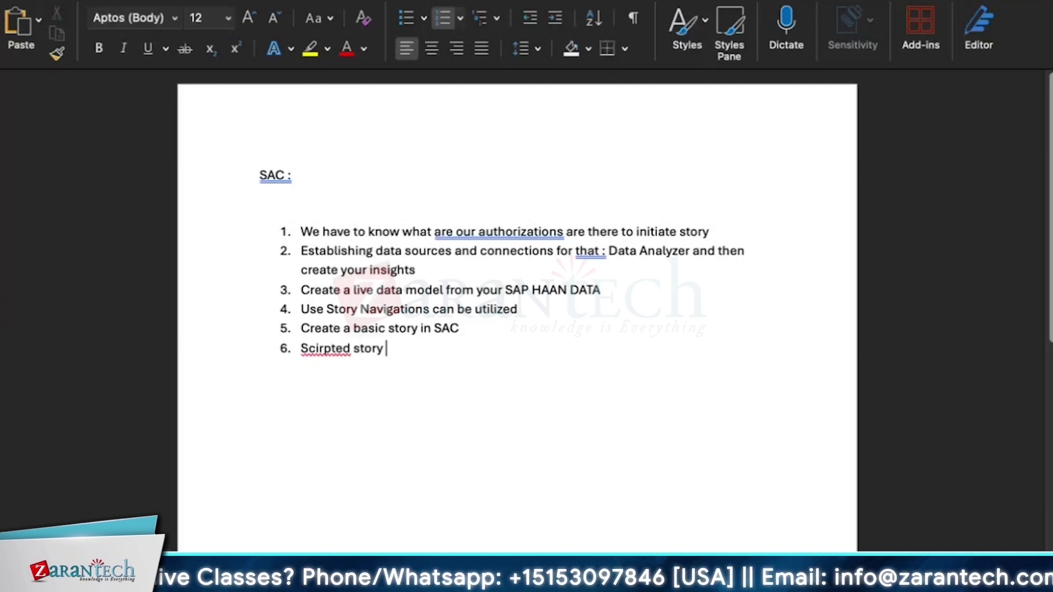
pyautogui.press('Return')
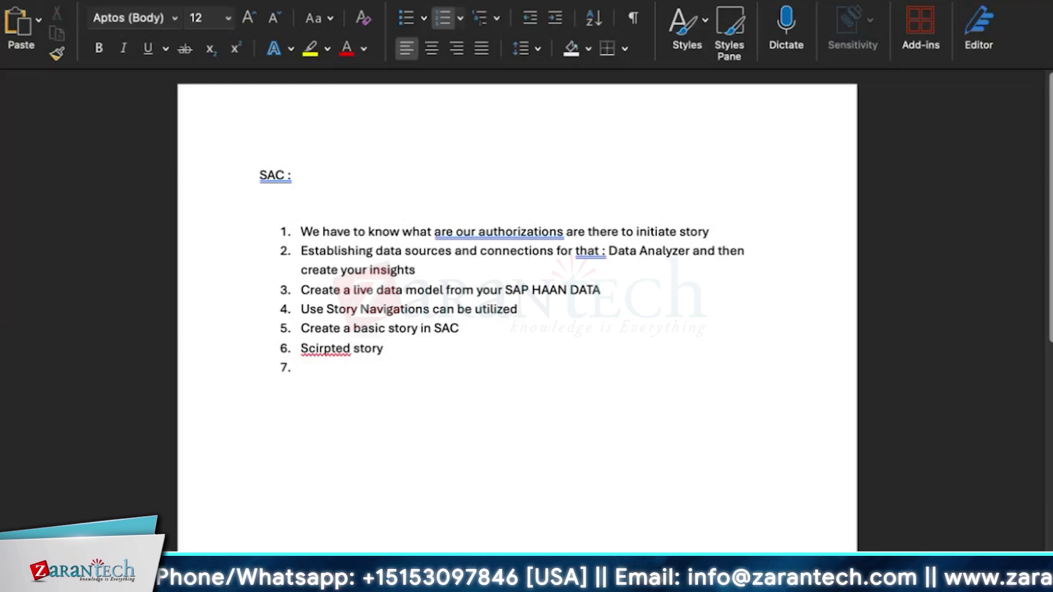
pyautogui.write('Use pla')
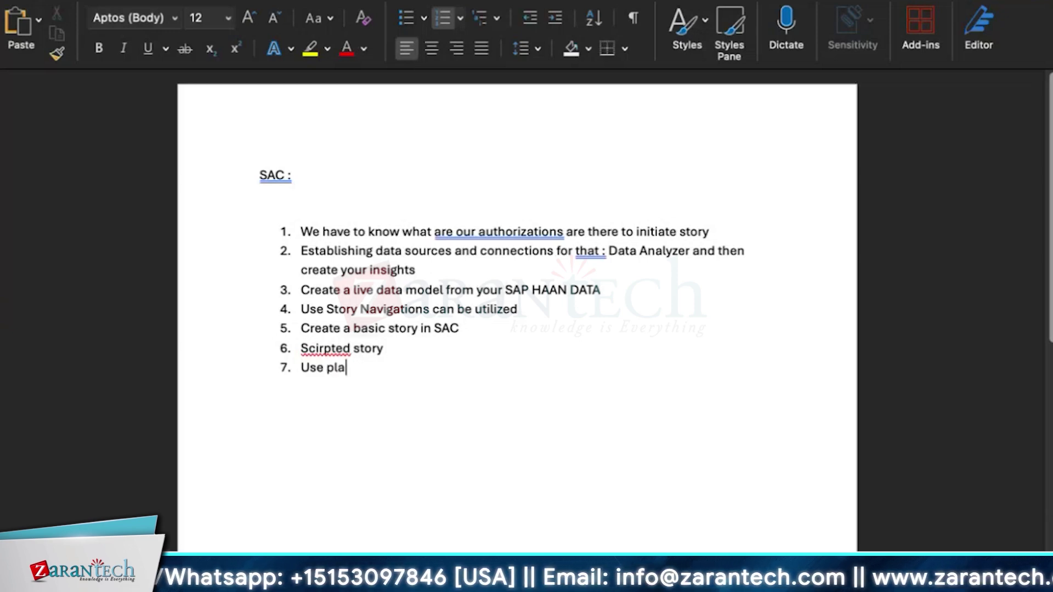
pyautogui.write('nning :')
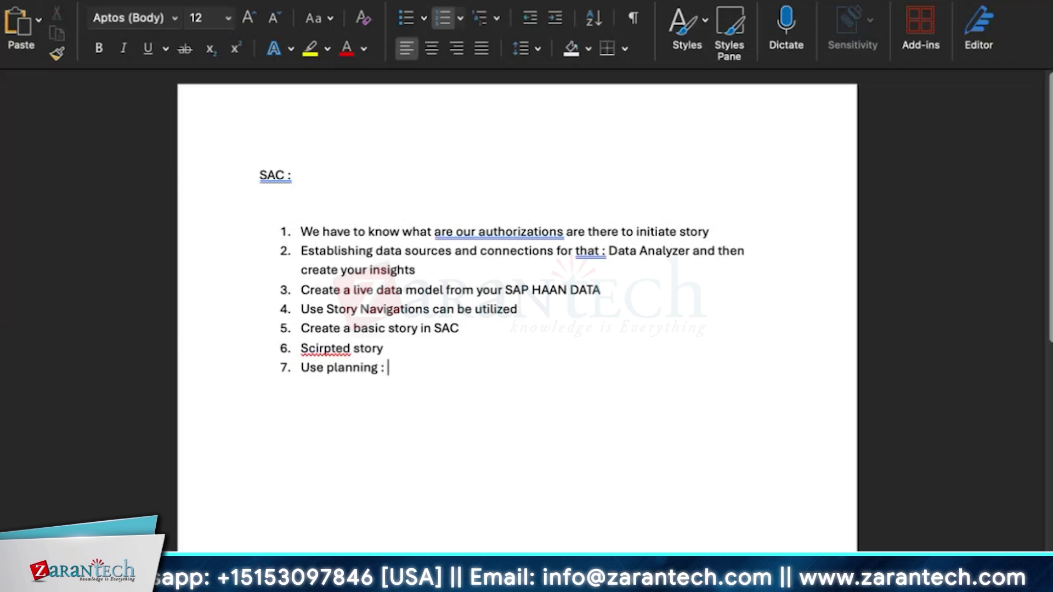
pyautogui.write(' manual ')
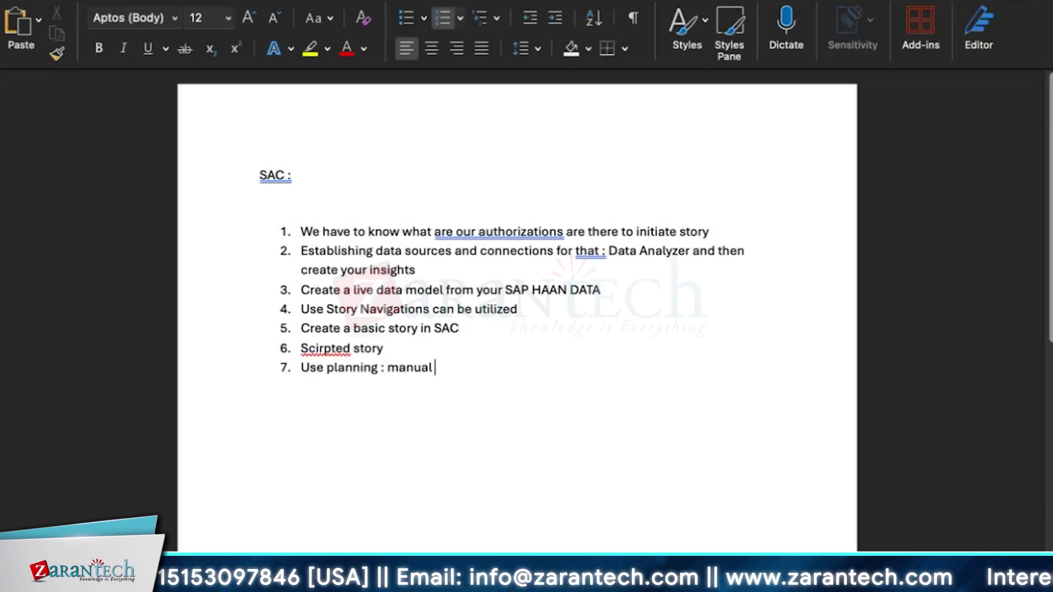
pyautogui.write('input plannin')
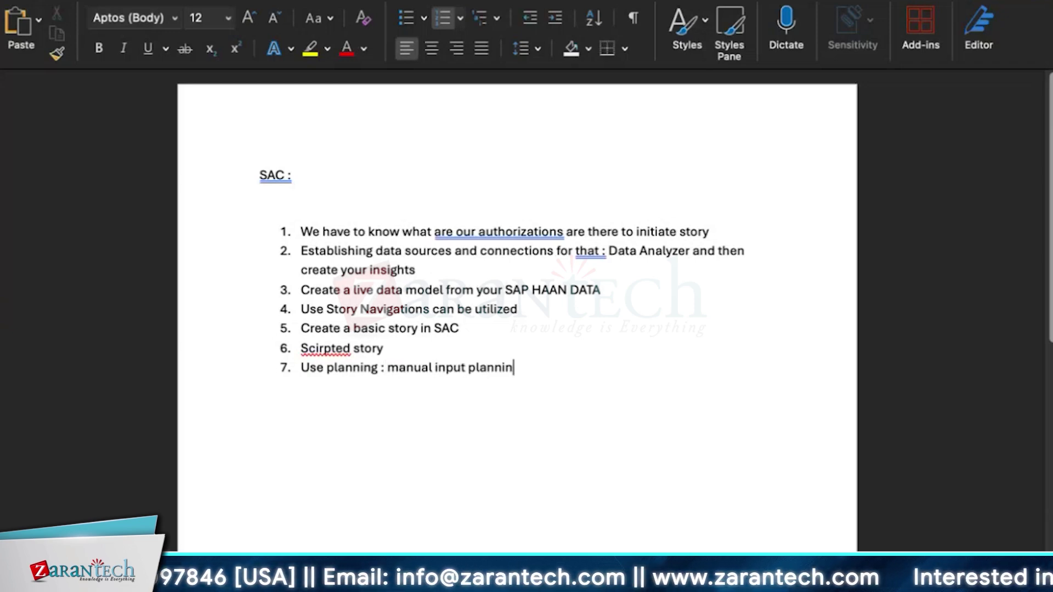
pyautogui.write('g')
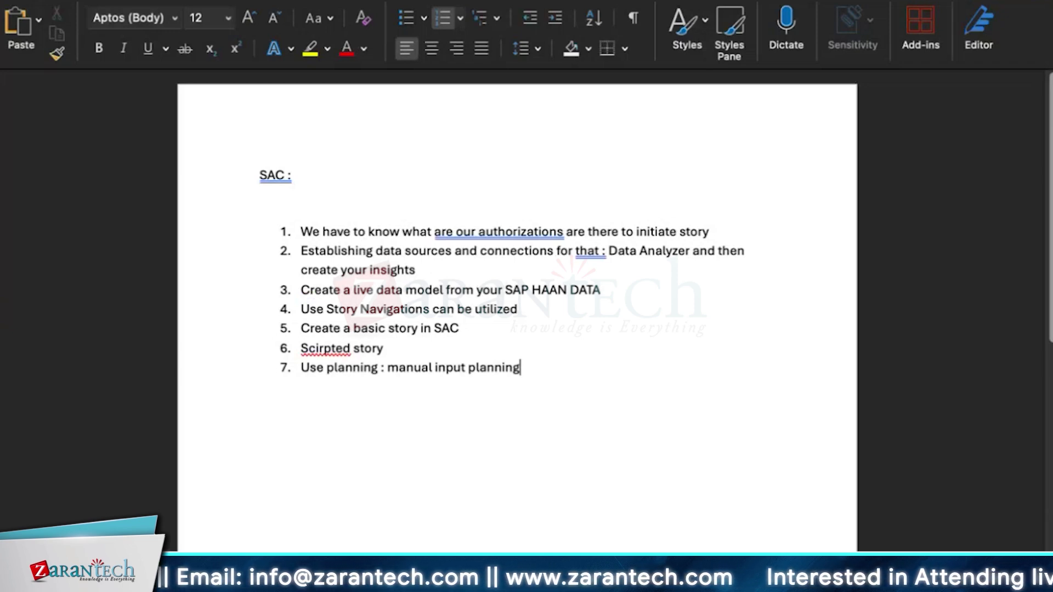
pyautogui.press('Return')
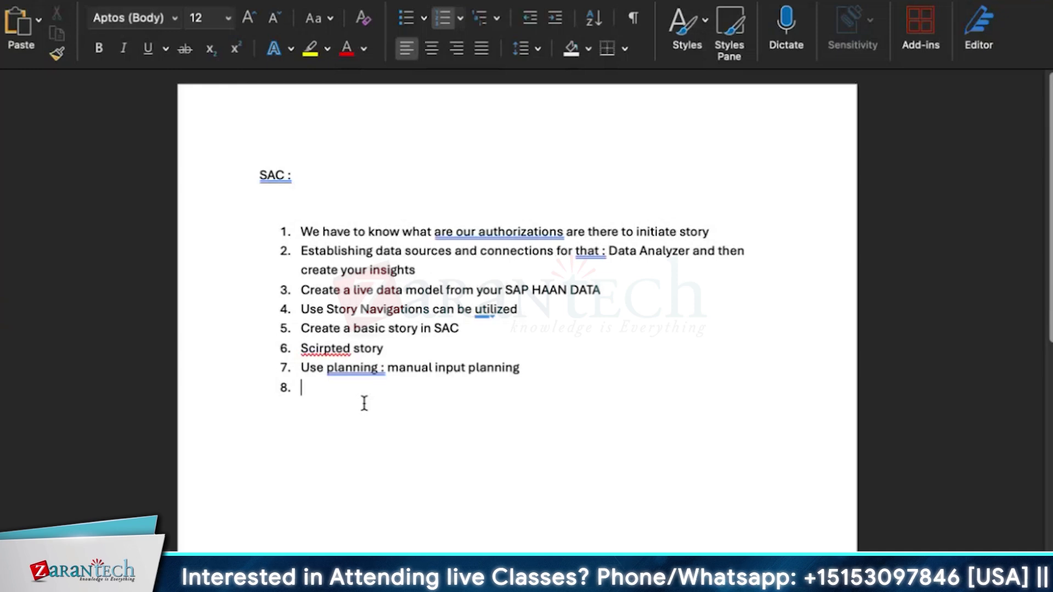
pyautogui.write('Sharing collobar')
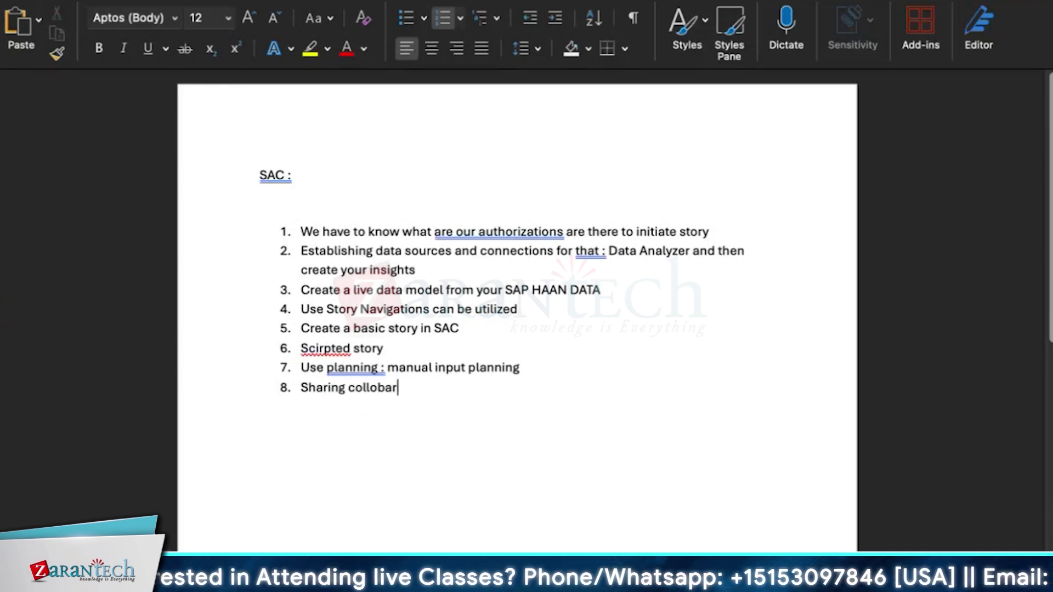
pyautogui.write('ation')
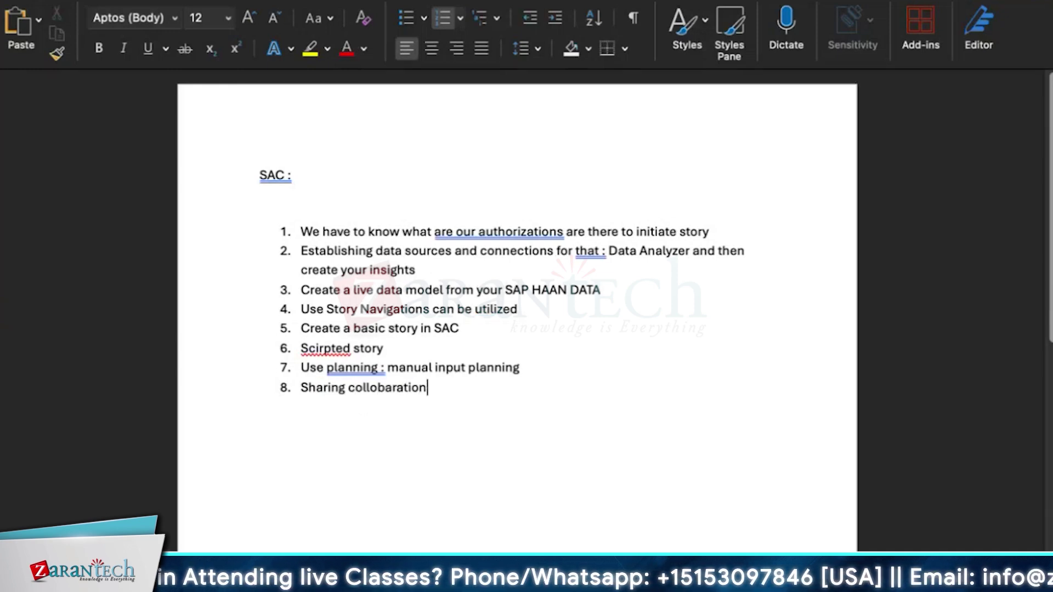
pyautogui.write(' features')
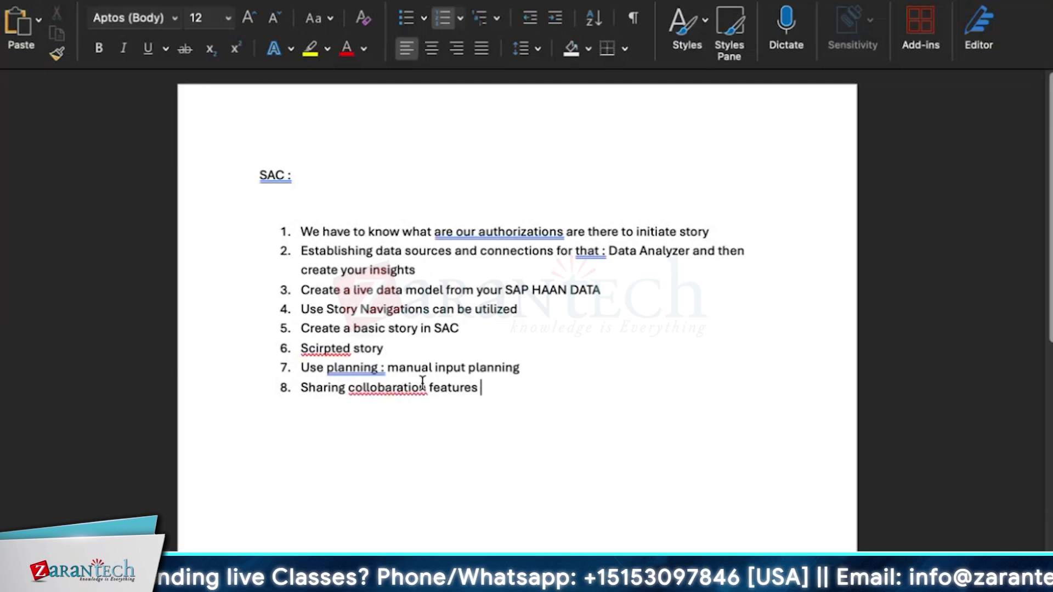
# Highlight different items of the eight-item SAC list while explaining them
pyautogui.moveTo(498, 418); pyautogui.dragTo(303, 228)
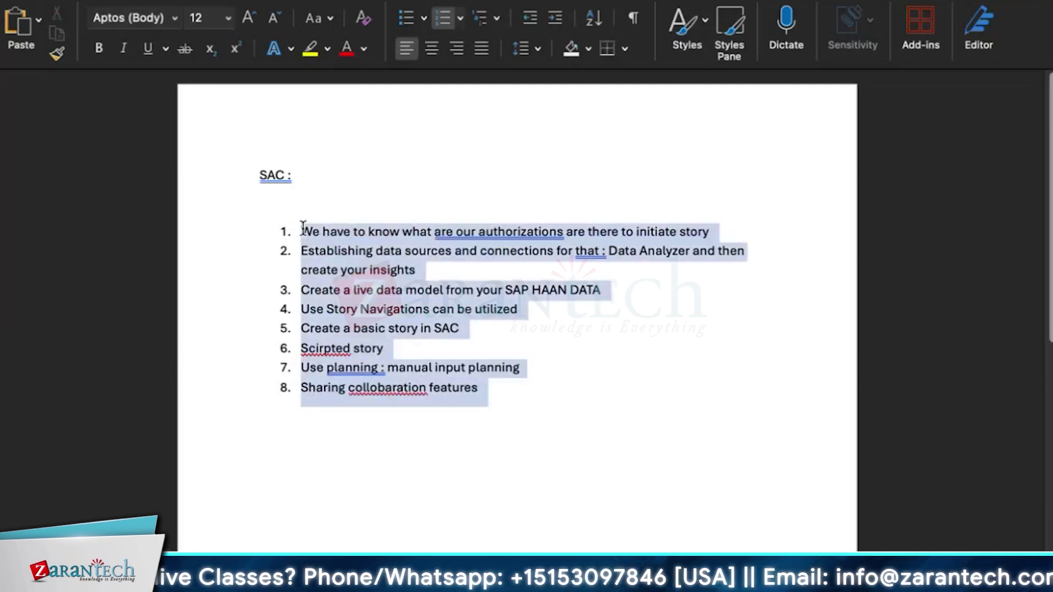
pyautogui.click(493, 387)
pyautogui.moveTo(493, 386); pyautogui.dragTo(267, 220)
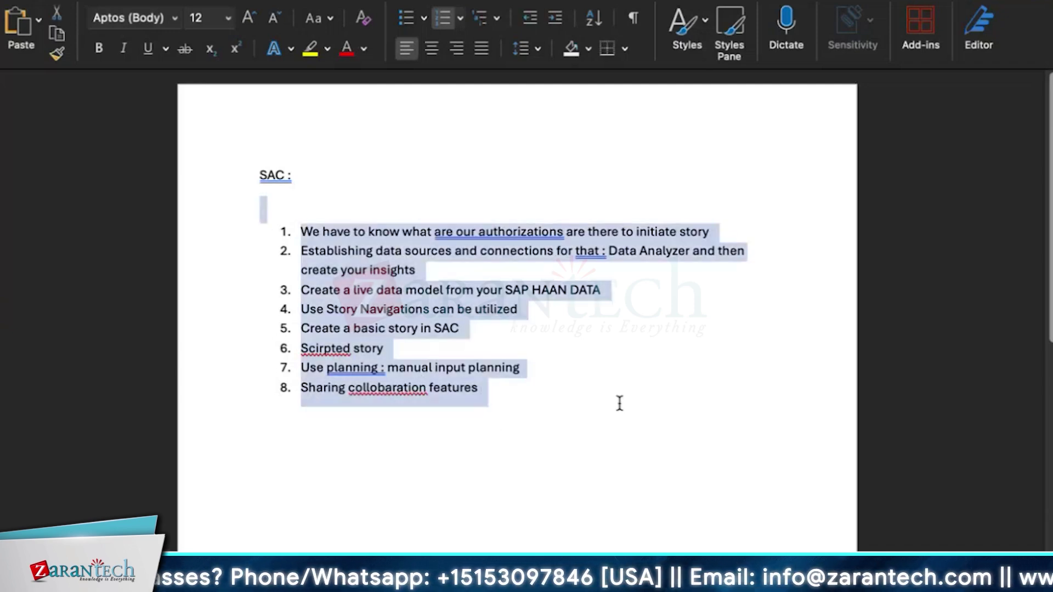
pyautogui.click(620, 403)
pyautogui.moveTo(759, 247); pyautogui.dragTo(315, 225)
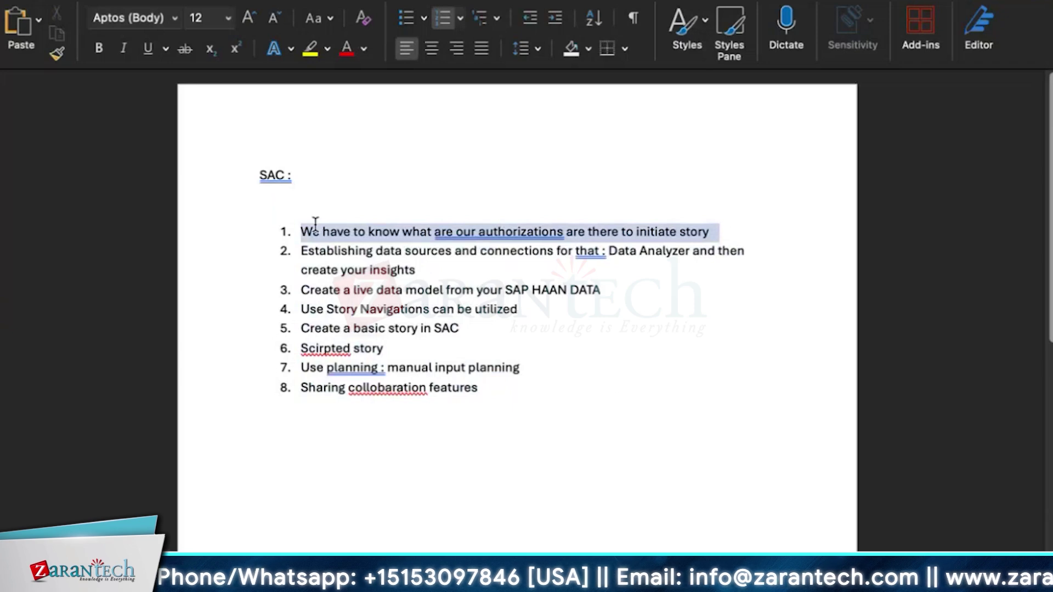
pyautogui.click(531, 251)
pyautogui.moveTo(411, 270); pyautogui.dragTo(286, 254)
pyautogui.click(645, 324)
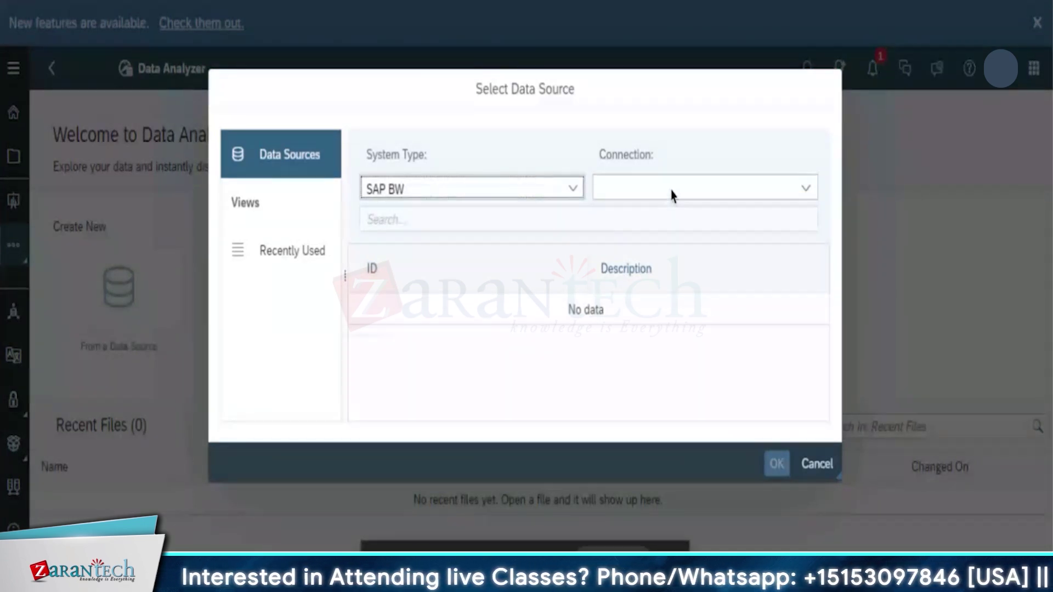
# Choose the A4H connection and log in with the user name and password
pyautogui.click(806, 192)
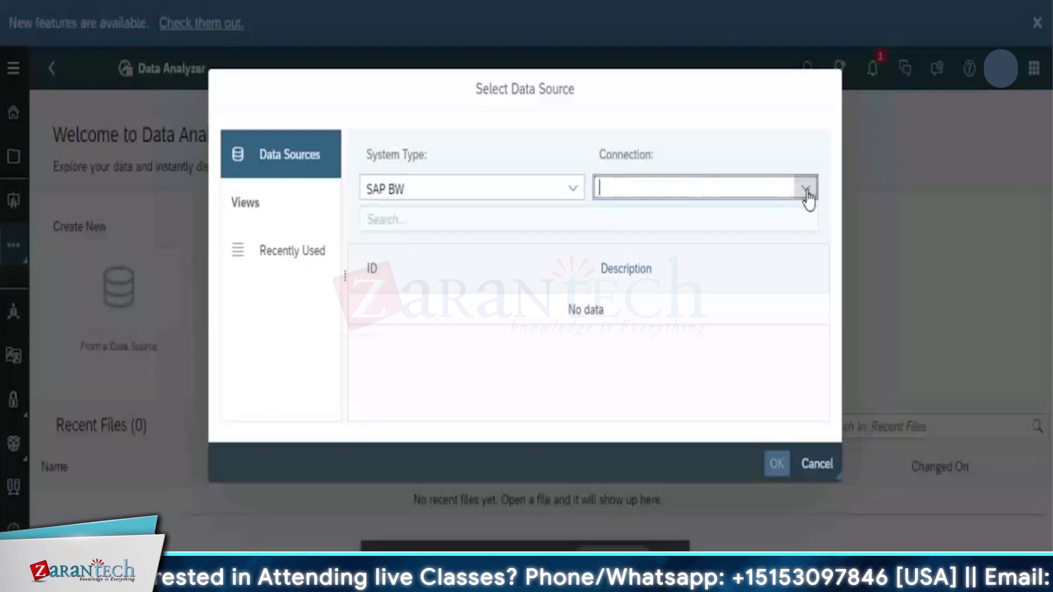
pyautogui.click(806, 192)
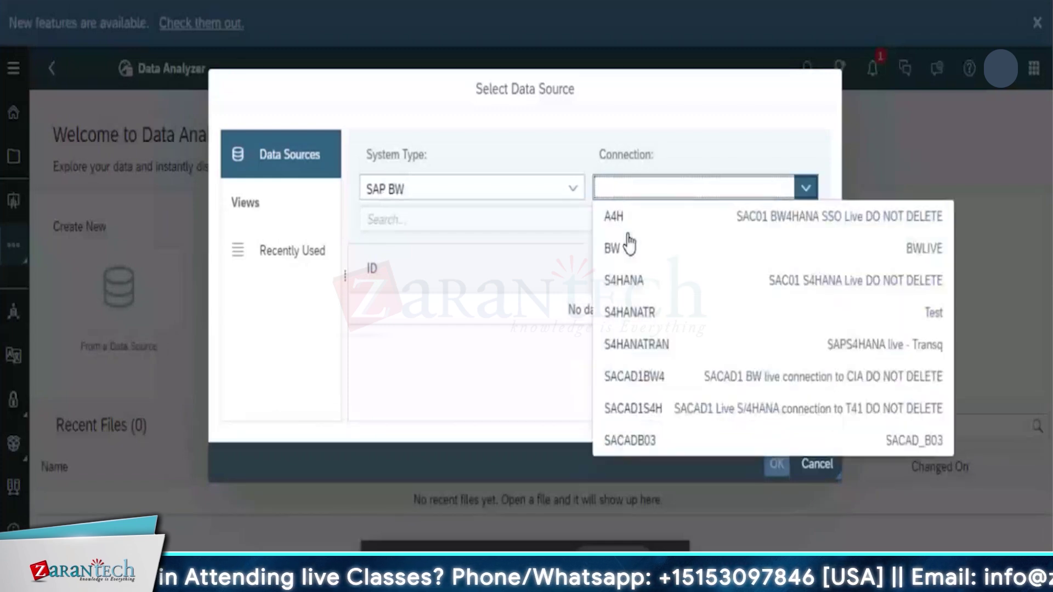
pyautogui.click(614, 215)
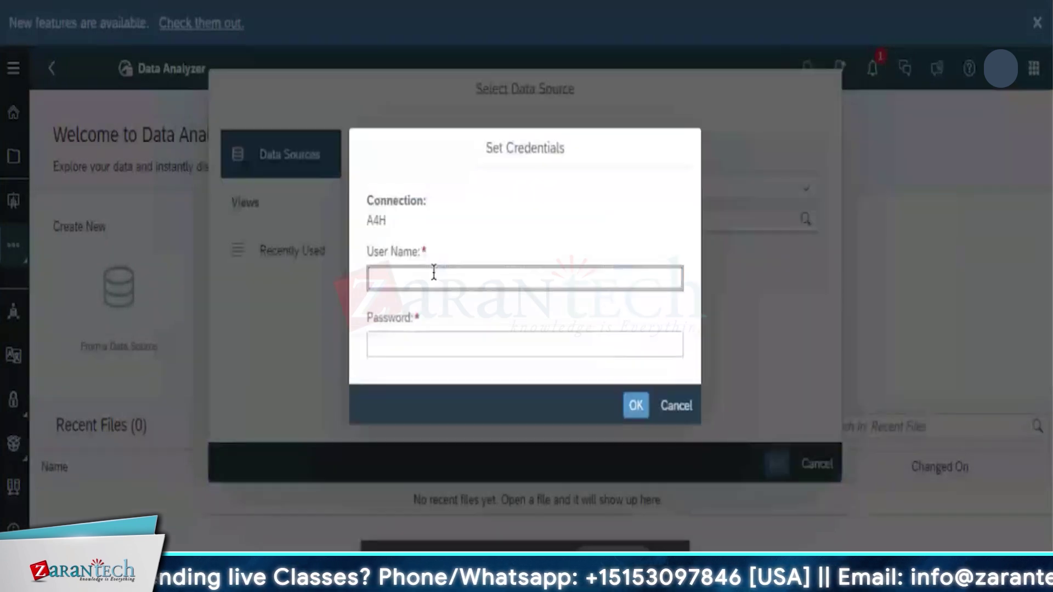
pyautogui.write('A28')
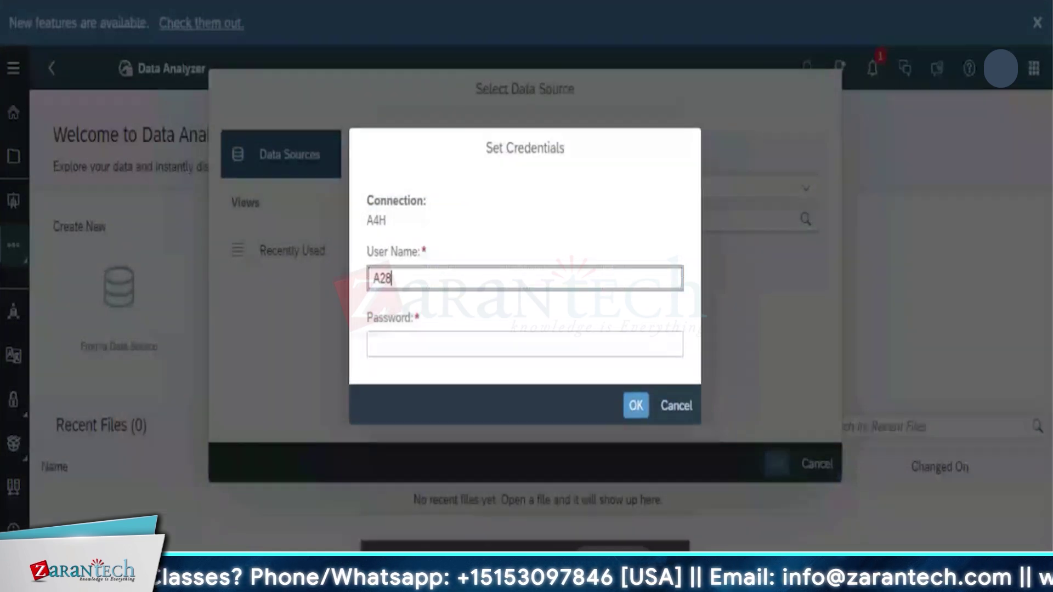
pyautogui.press('Tab')
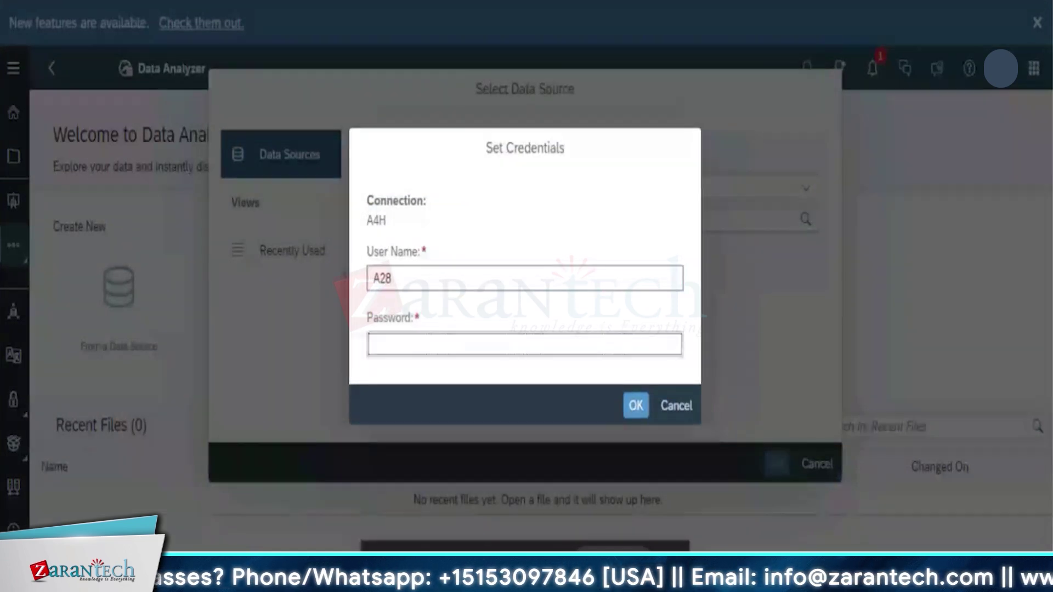
pyautogui.write('********')
pyautogui.click(638, 408)
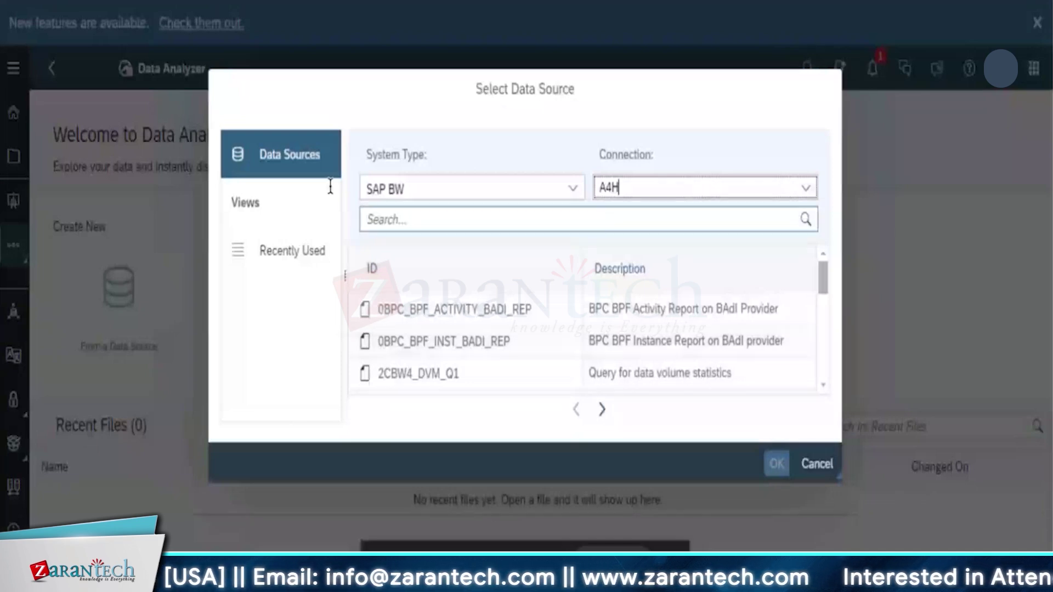
pyautogui.click(572, 189)
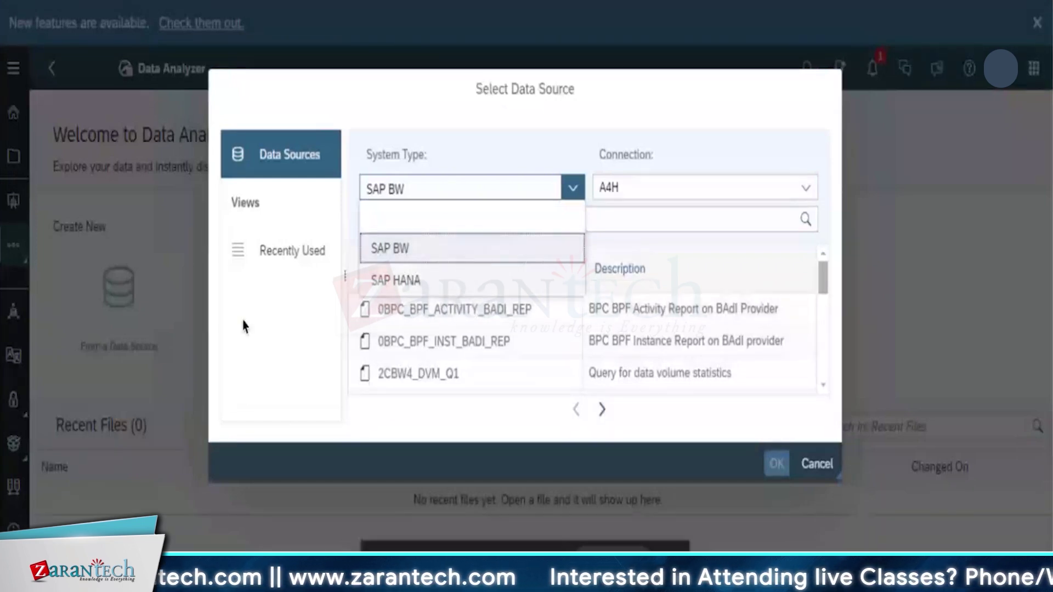
pyautogui.click(402, 303)
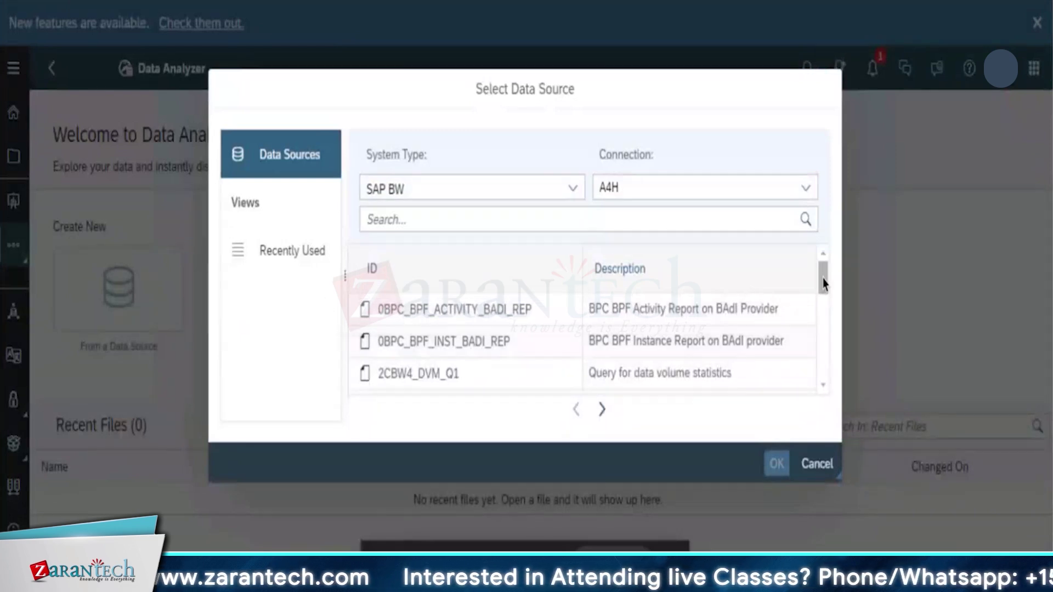
pyautogui.scroll(-6, 823, 307)
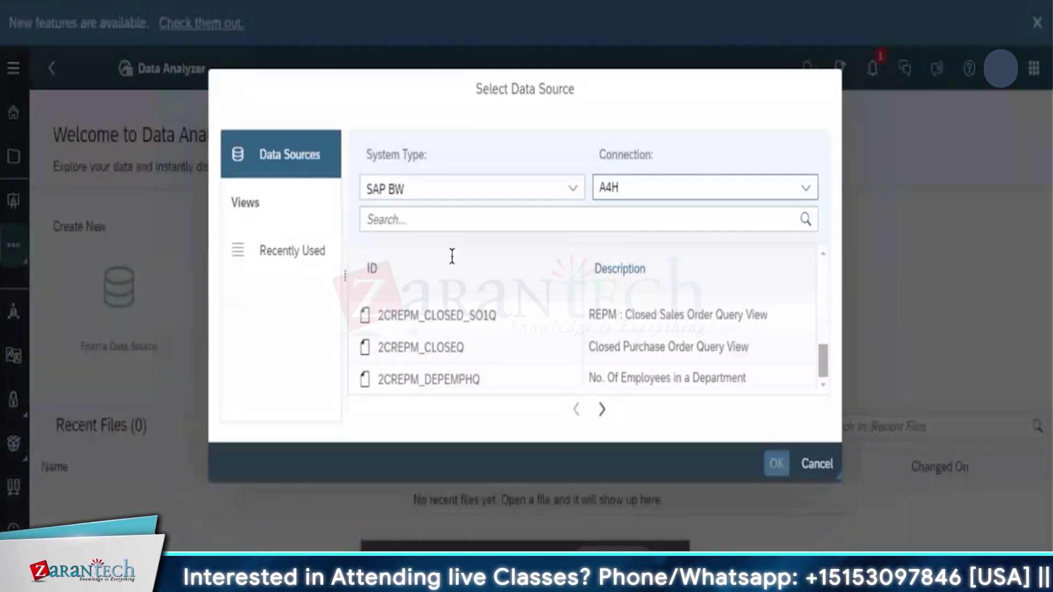
pyautogui.click(414, 220)
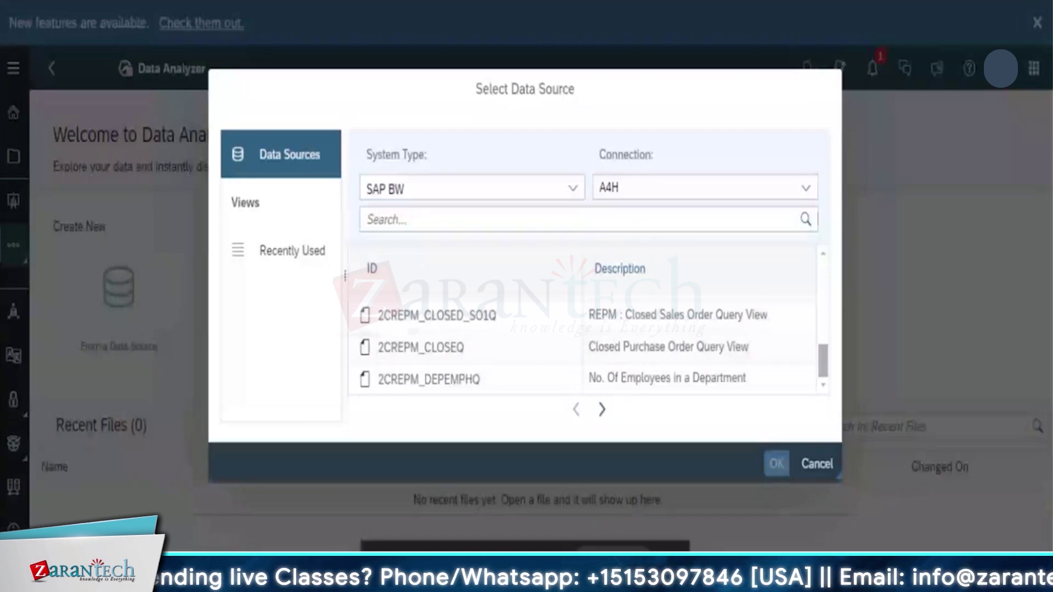
pyautogui.click(824, 368)
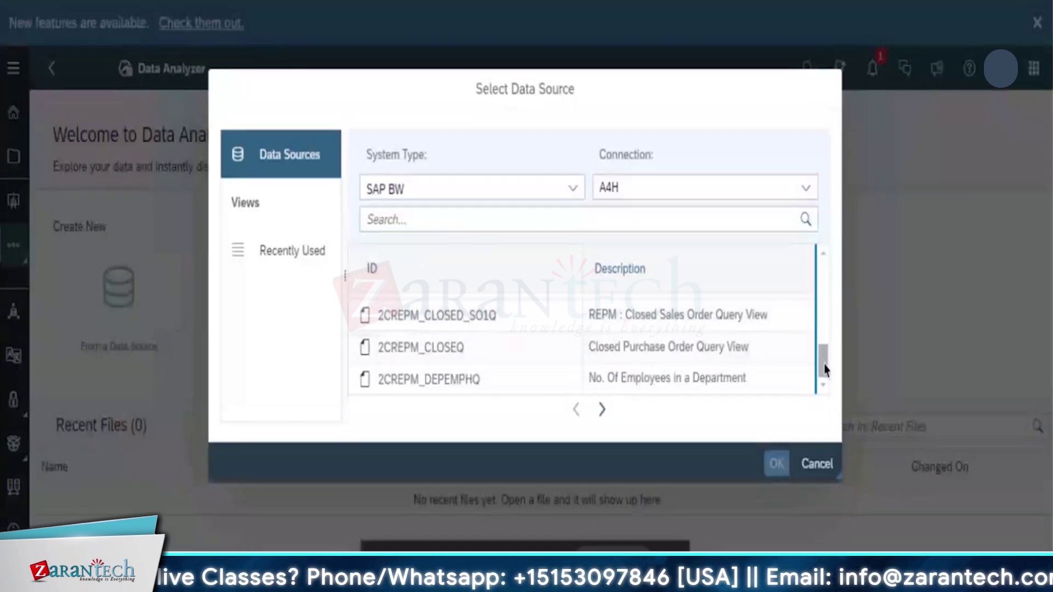
pyautogui.moveTo(826, 369); pyautogui.dragTo(831, 246)
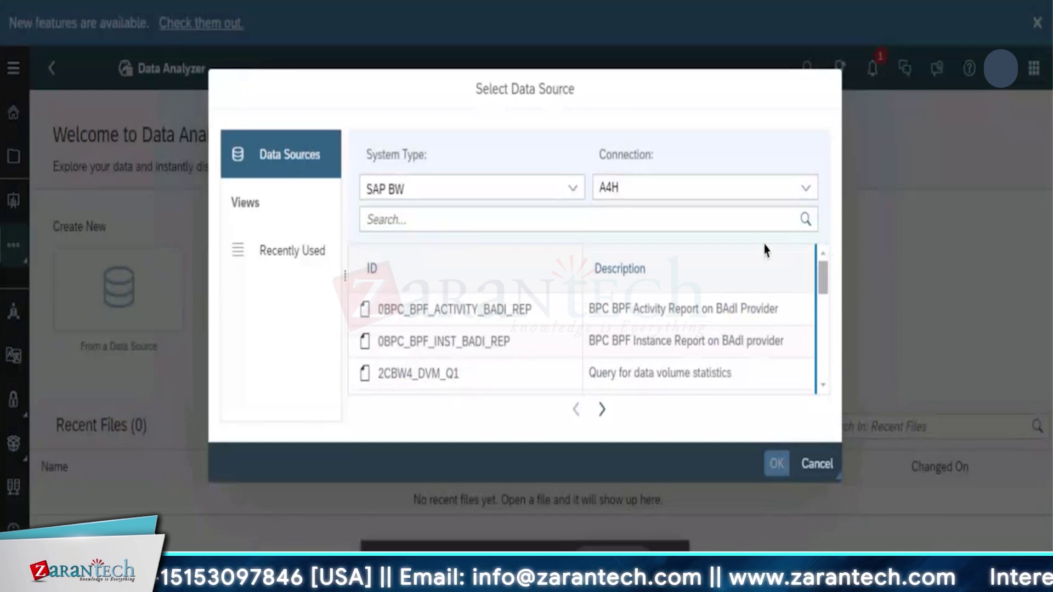
# Search for 'P00Q' and open the P00Q_BW_Q_STRUCTURES query in Data Analyzer
pyautogui.click(698, 219)
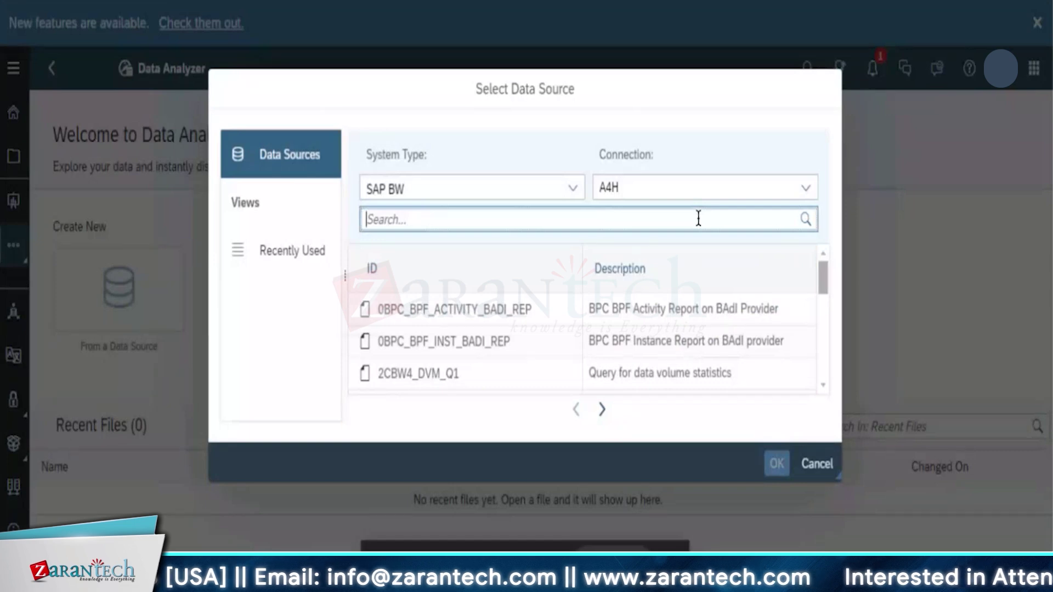
pyautogui.write('P00')
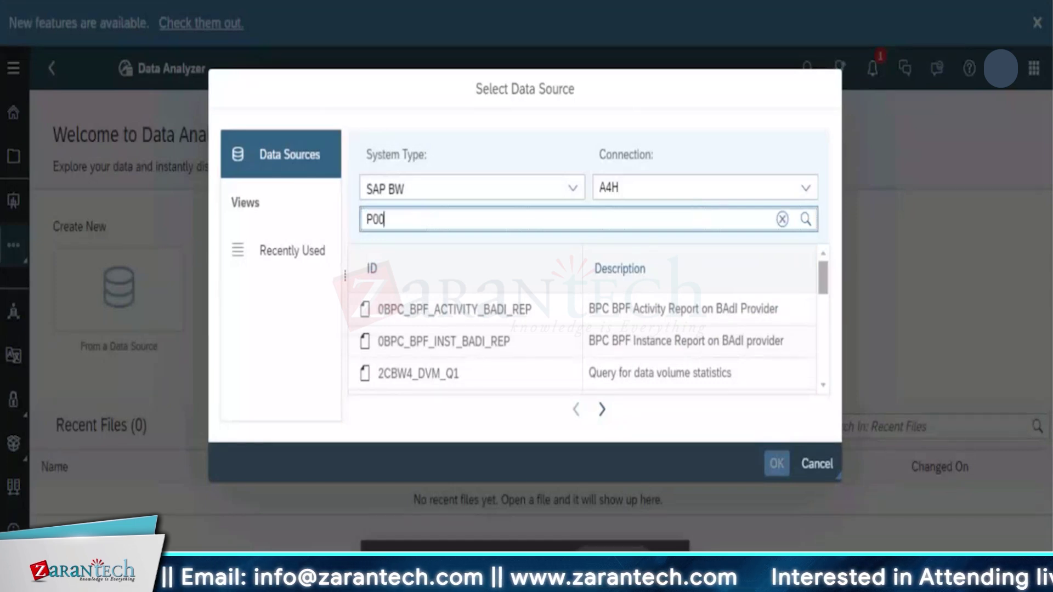
pyautogui.write('Q')
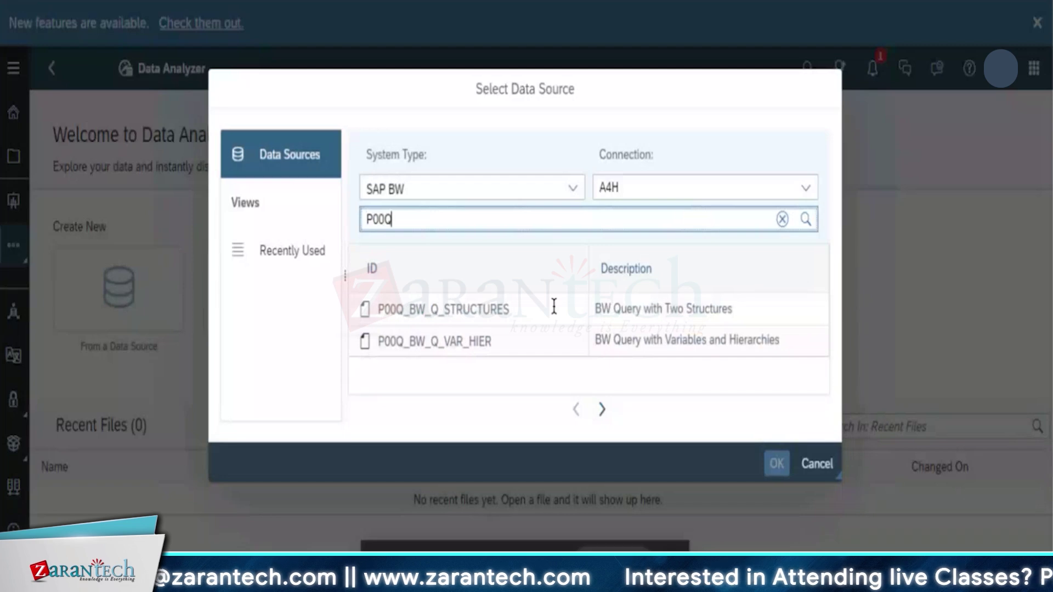
pyautogui.click(694, 322)
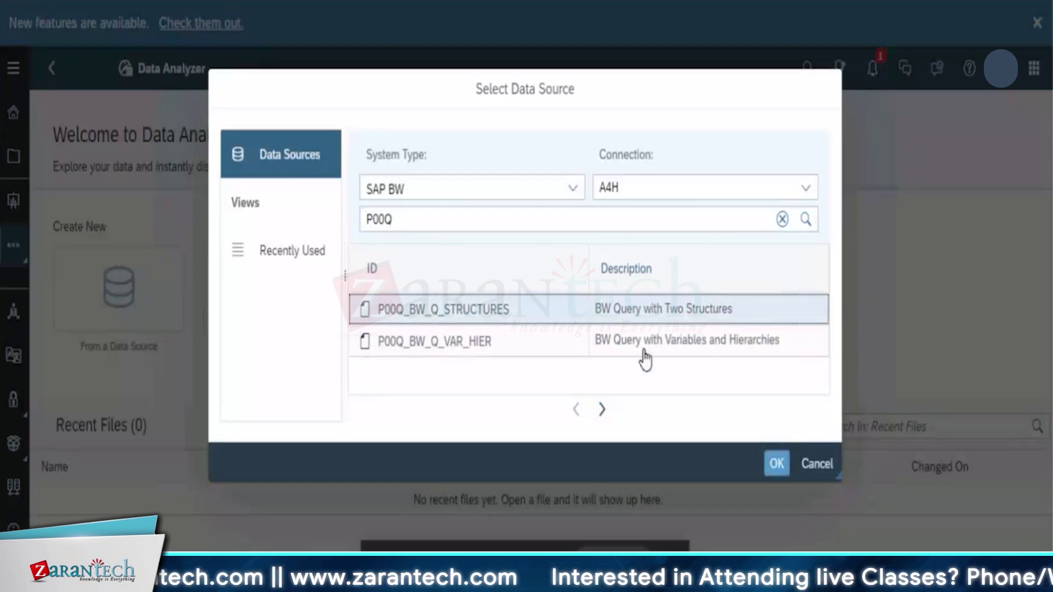
pyautogui.click(777, 465)
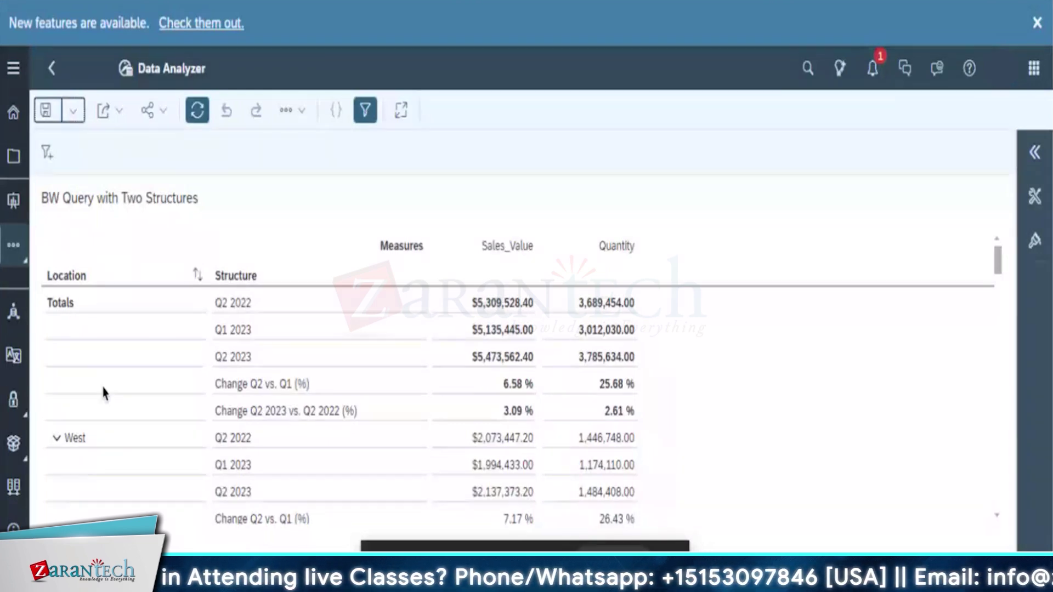
# Scroll down the query table to the Kansas quarterly figures
pyautogui.moveTo(997, 260); pyautogui.dragTo(1006, 359)
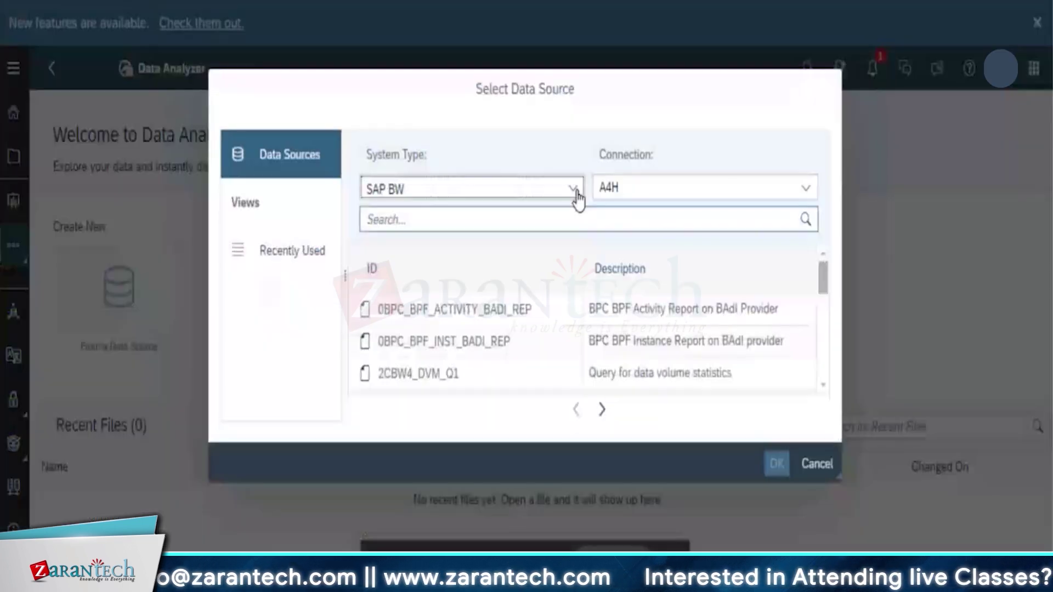
pyautogui.click(575, 192)
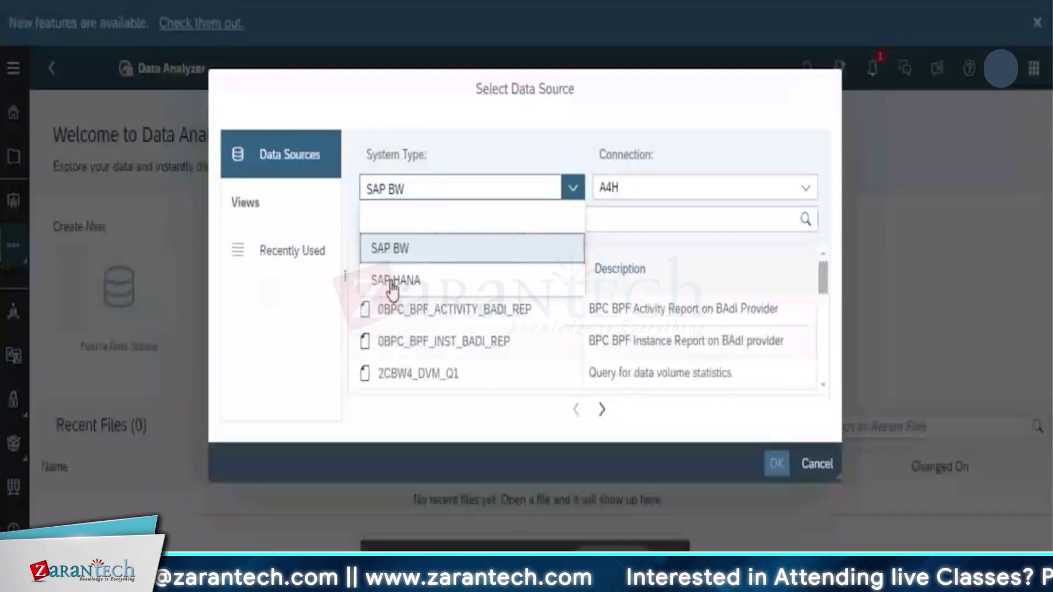
pyautogui.click(430, 283)
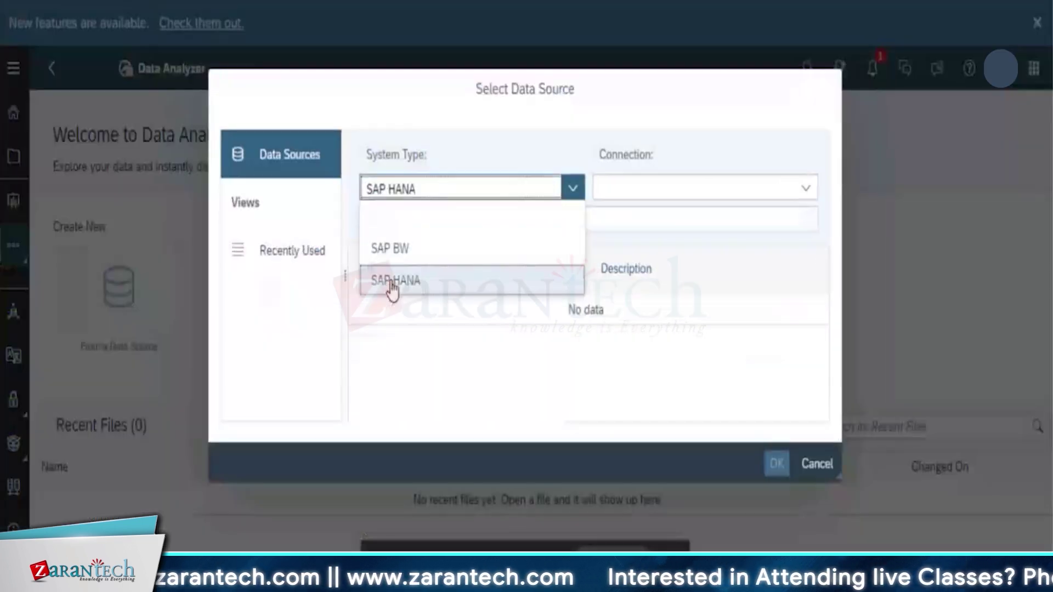
pyautogui.click(805, 189)
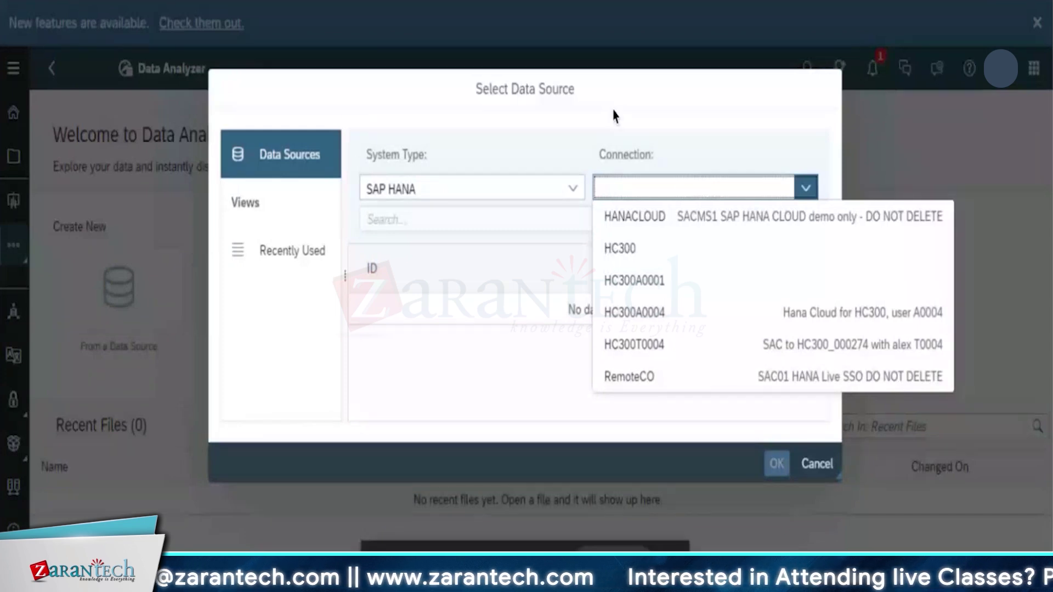
pyautogui.click(573, 188)
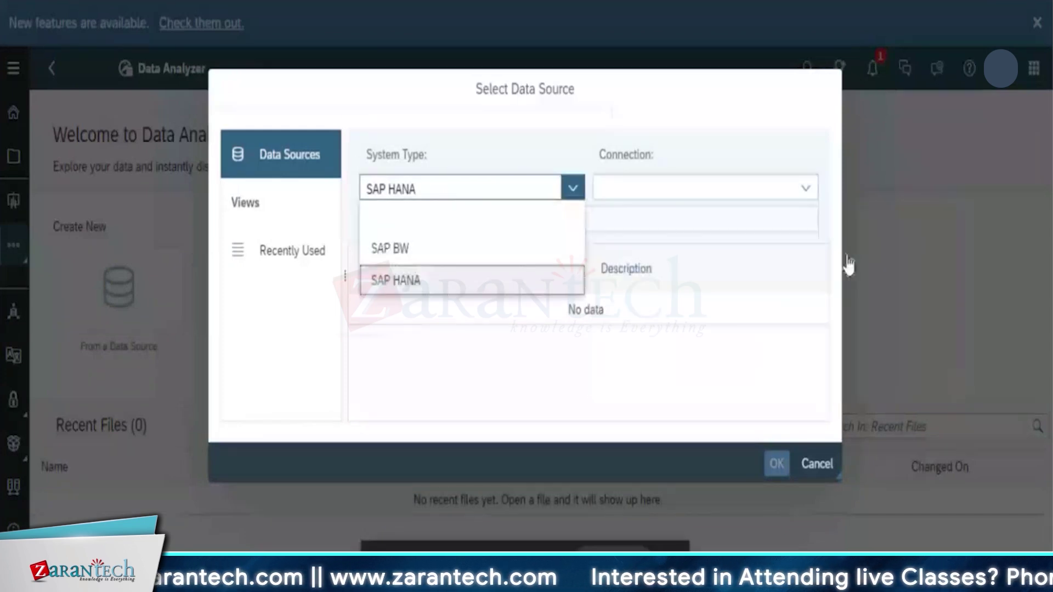
pyautogui.click(382, 251)
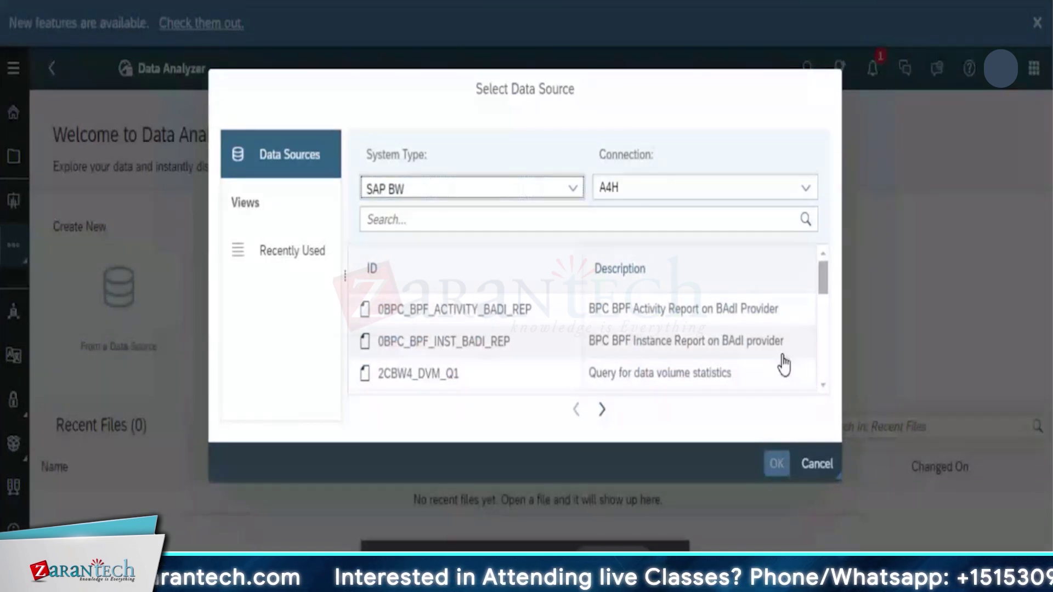
# Browse the data source picker, then close it without choosing a source
pyautogui.scroll(-1, 821, 302)
pyautogui.moveTo(821, 301); pyautogui.dragTo(439, 296)
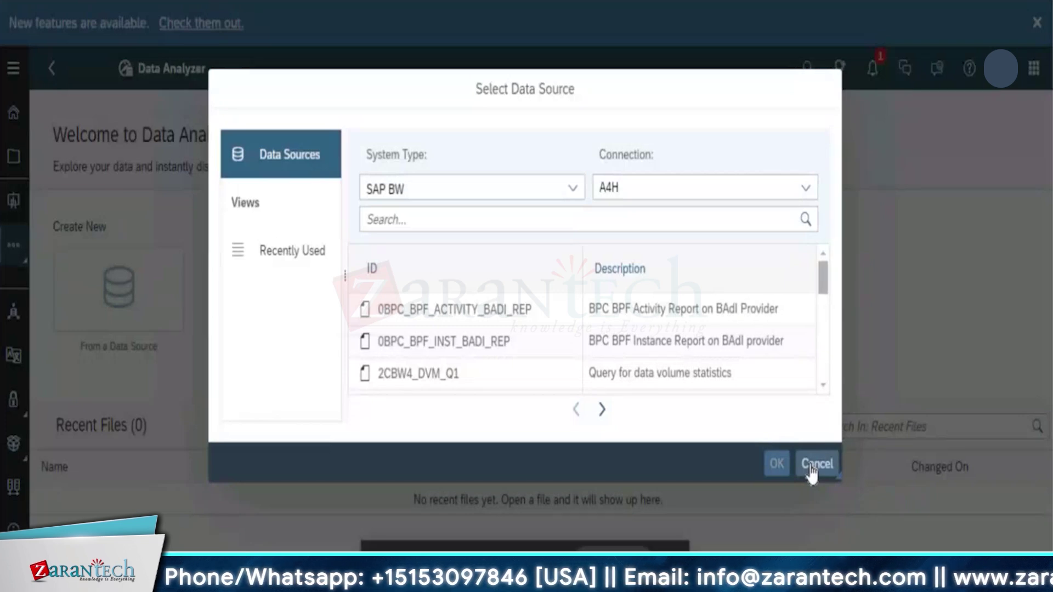
pyautogui.click(814, 464)
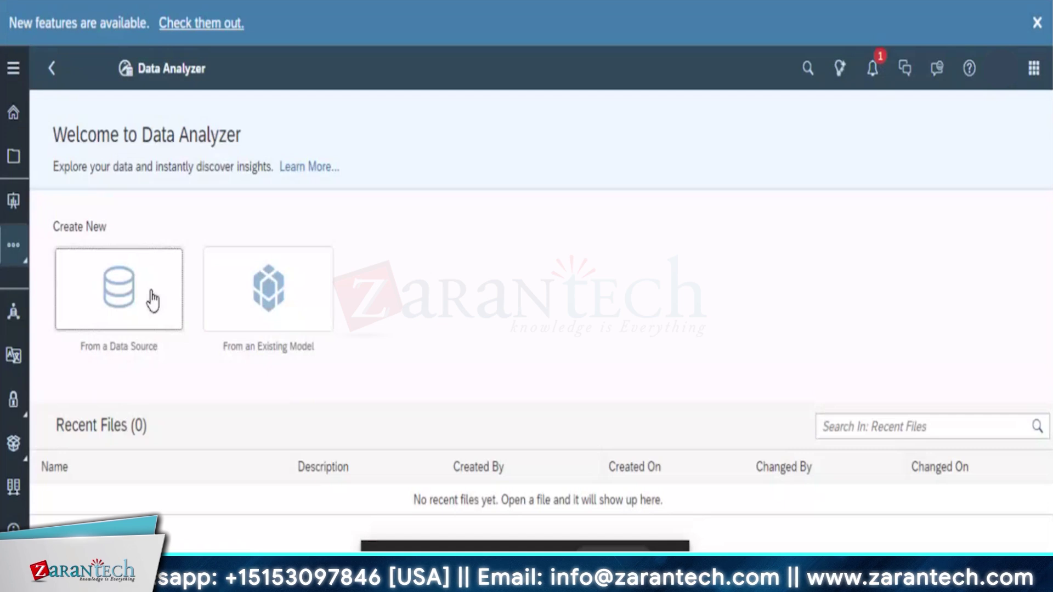
# Start a new analysis from a data source and search the source list for 'R'
pyautogui.click(153, 301)
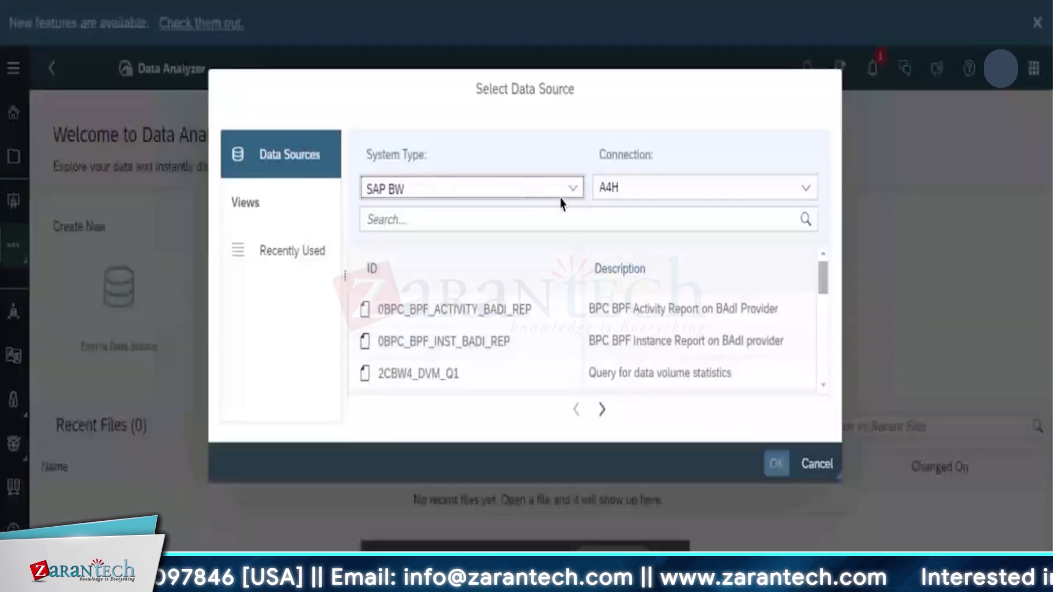
pyautogui.click(531, 221)
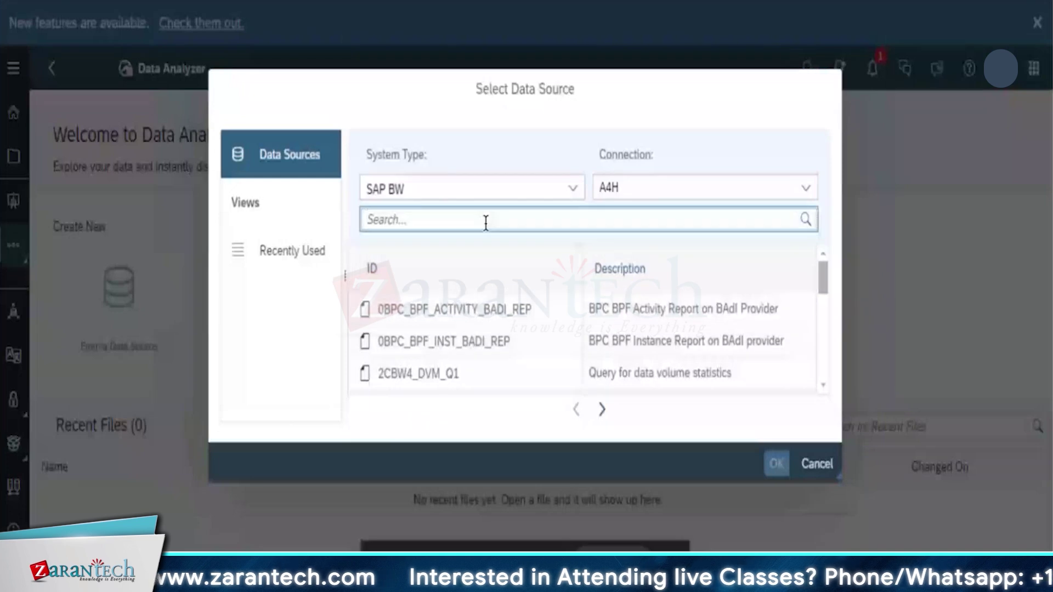
pyautogui.write('R')
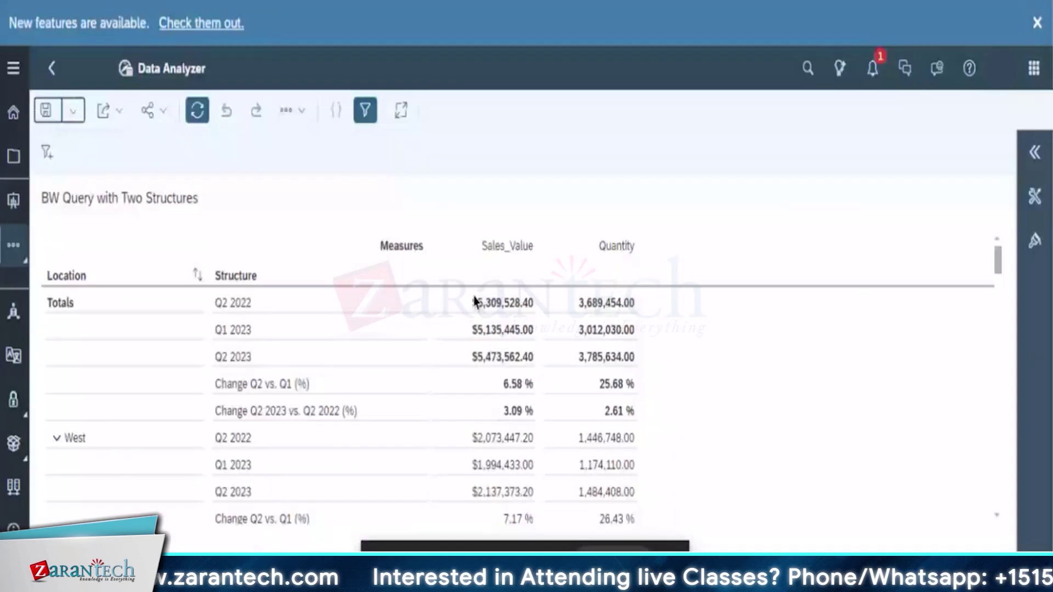
pyautogui.scroll(-5, 606, 423)
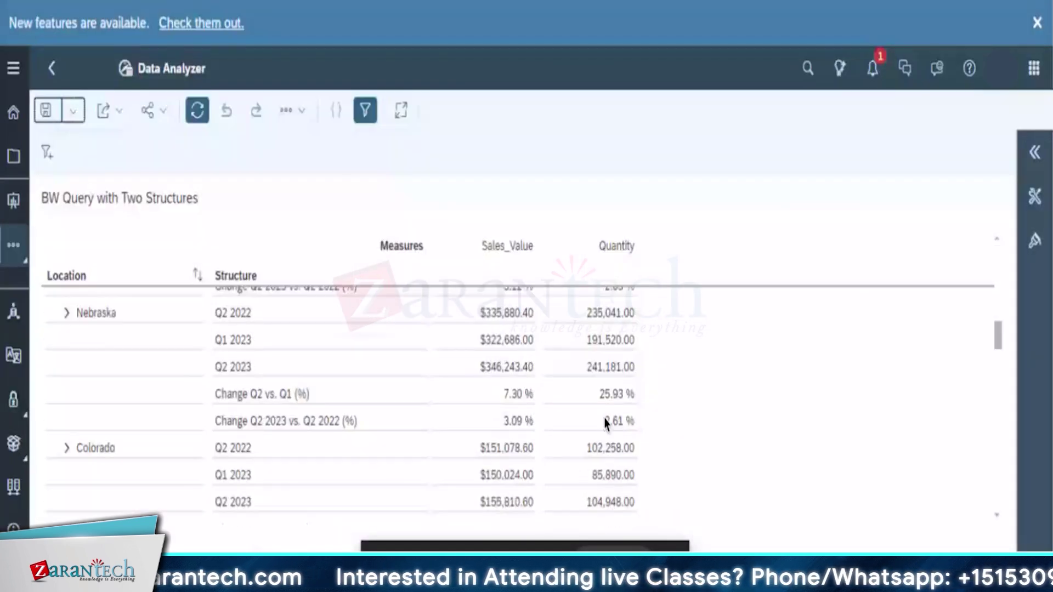
pyautogui.scroll(-5, 606, 424)
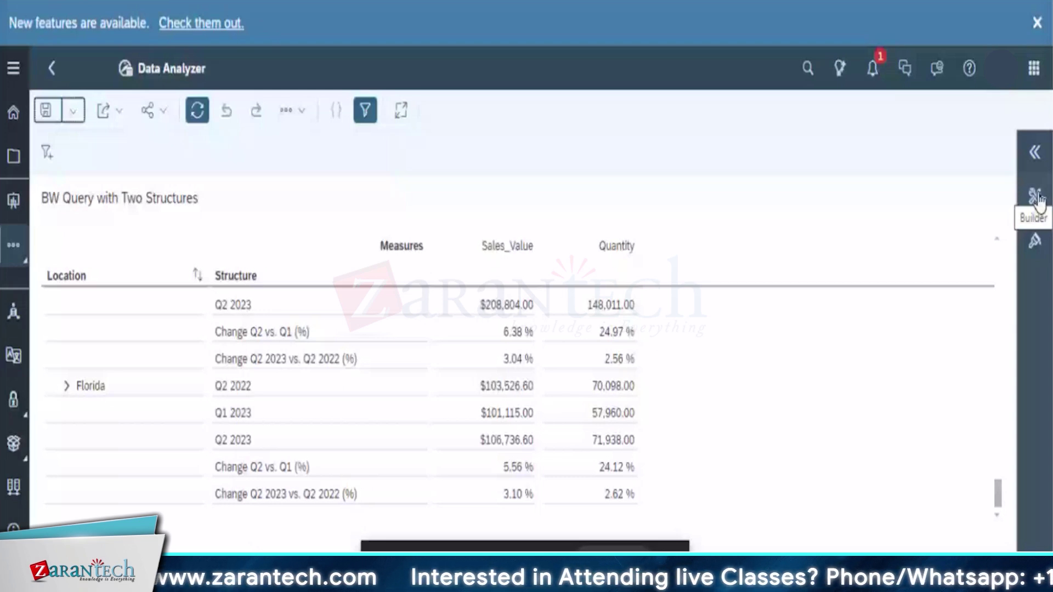
# Open the Builder and browse the available measures, structure members and dimensions
pyautogui.click(1038, 198)
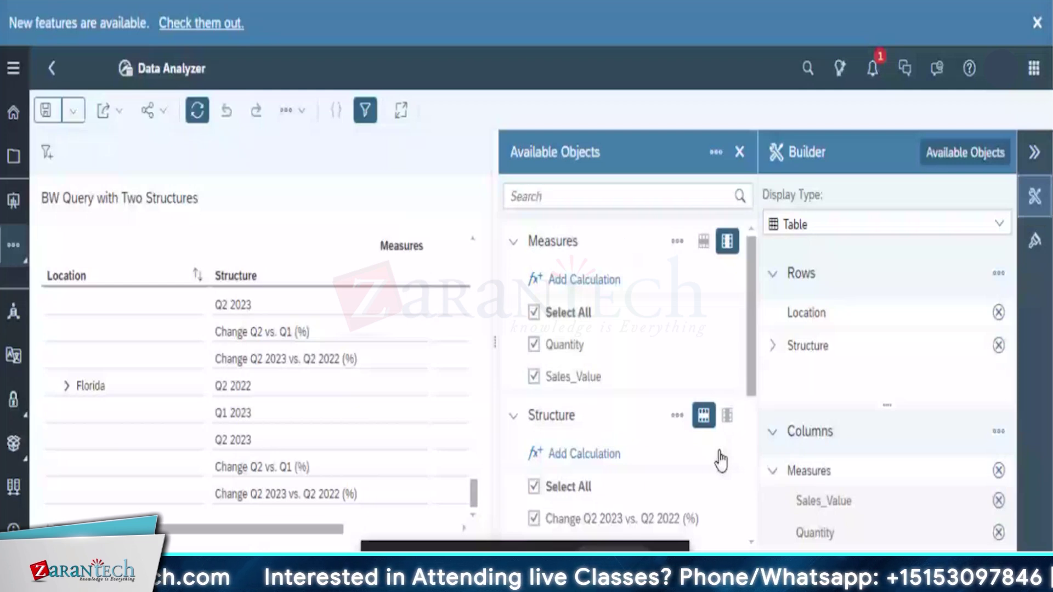
pyautogui.scroll(-3, 720, 461)
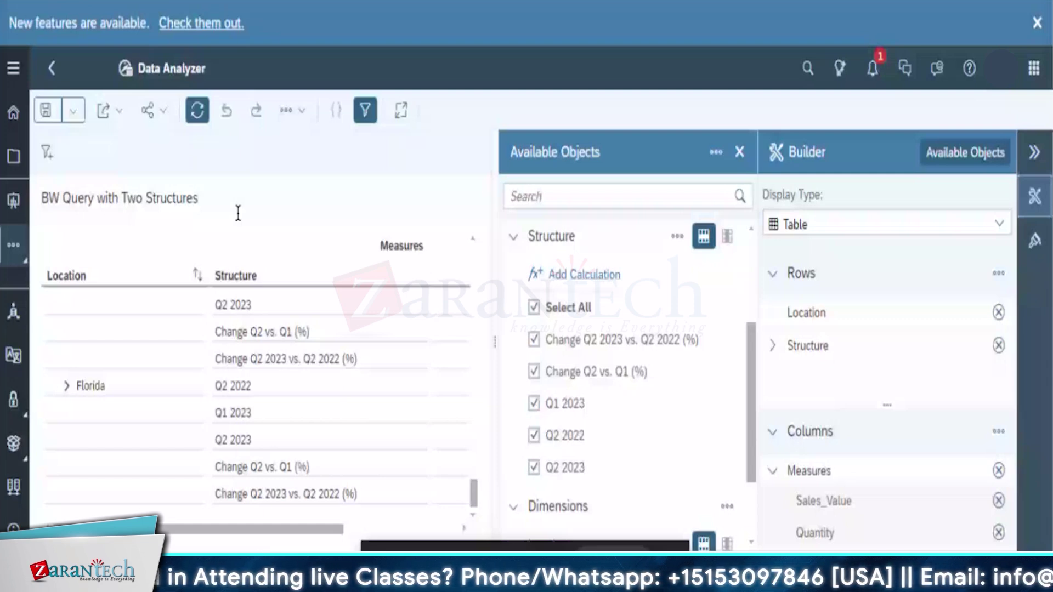
pyautogui.scroll(-2, 565, 436)
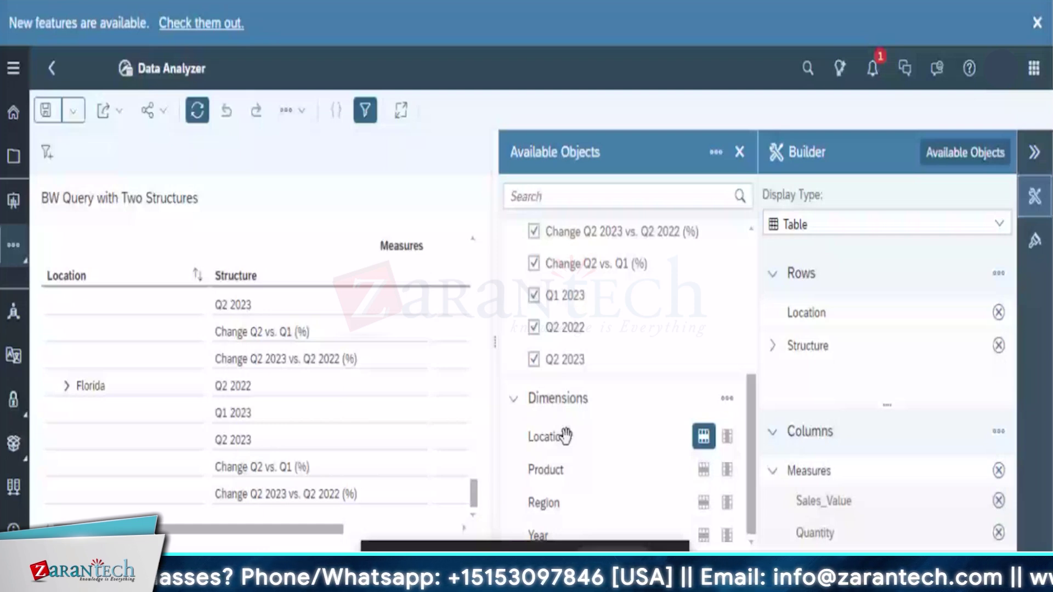
pyautogui.scroll(5, 693, 240)
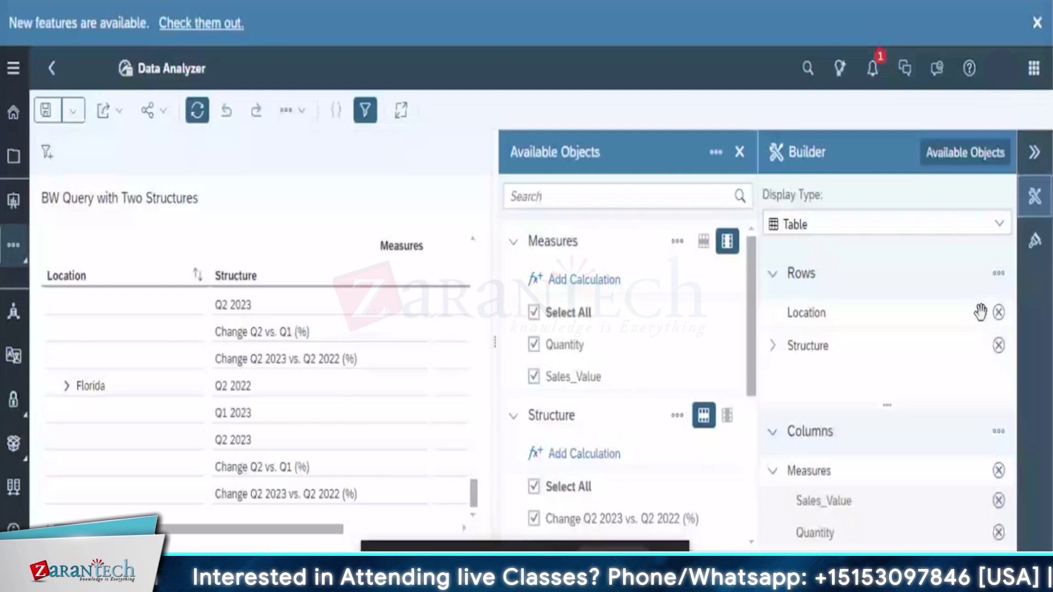
# Replace Location with Region in the table rows, then collapse the Rows list
pyautogui.click(998, 312)
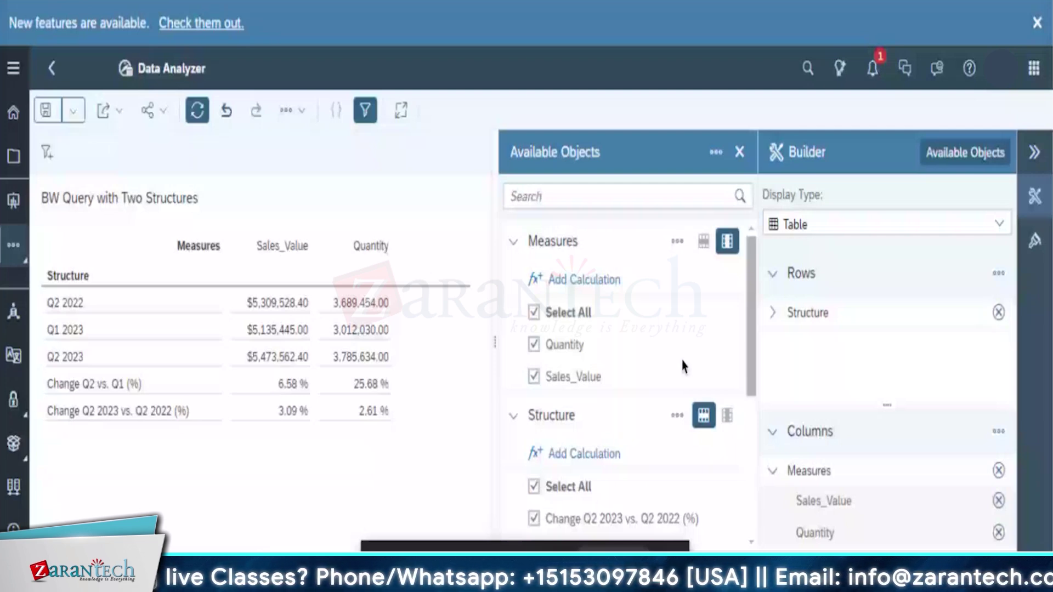
pyautogui.scroll(-5, 611, 486)
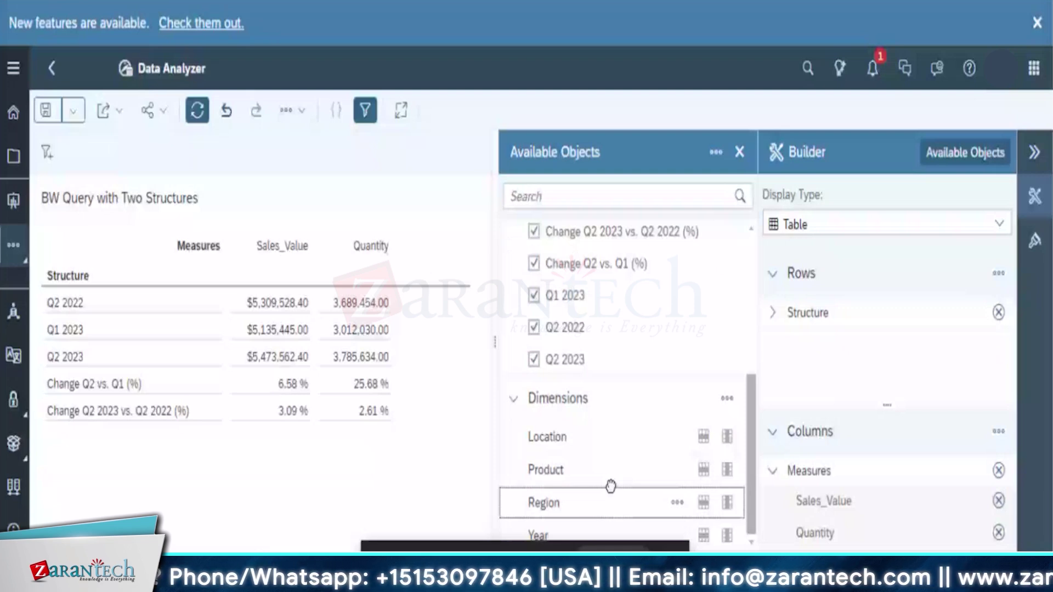
pyautogui.moveTo(610, 486); pyautogui.dragTo(858, 279)
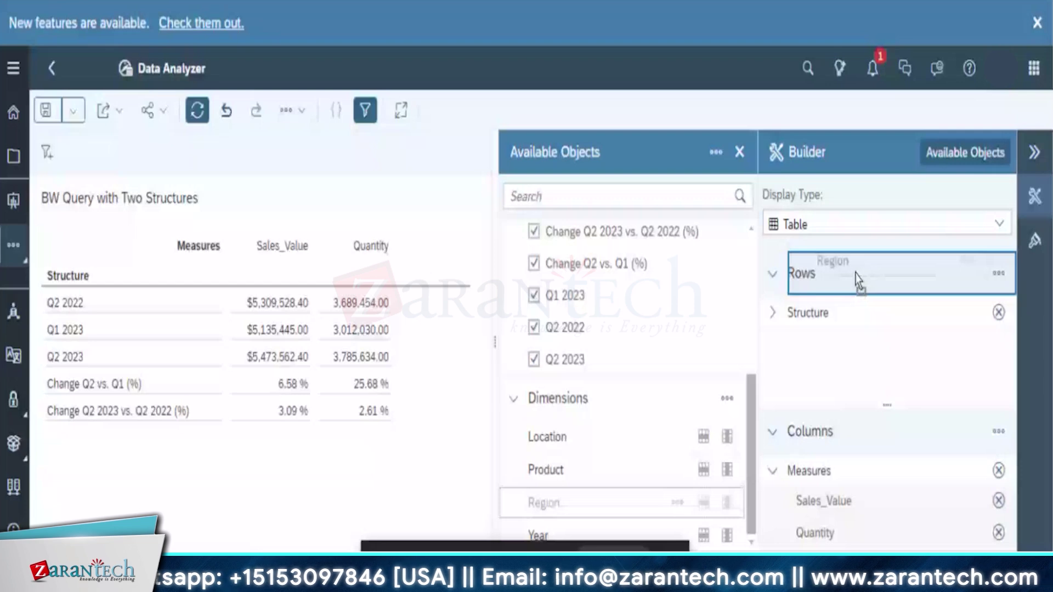
pyautogui.moveTo(859, 280); pyautogui.dragTo(859, 280)
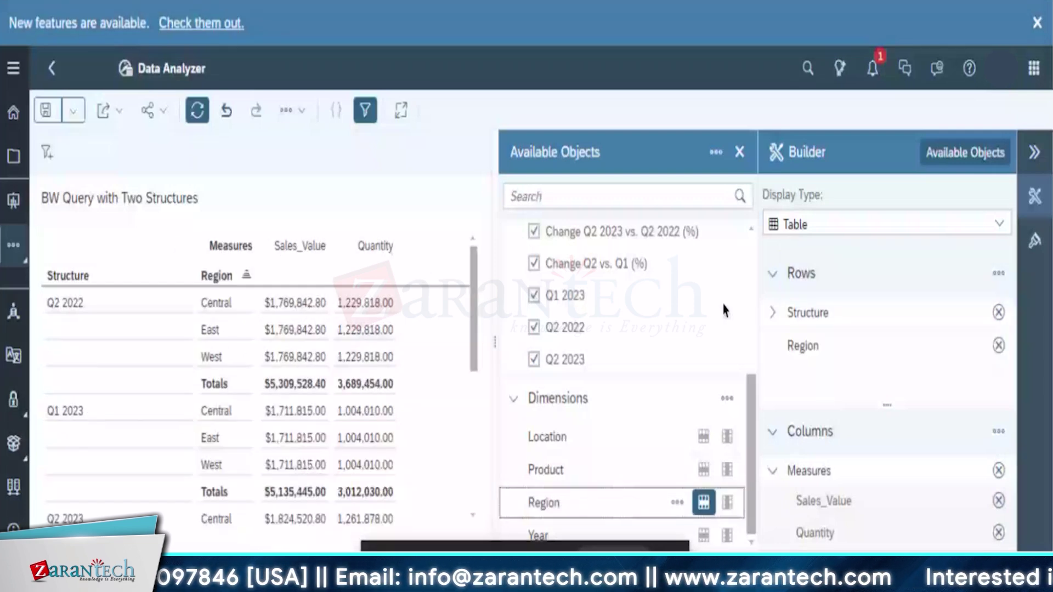
pyautogui.click(772, 273)
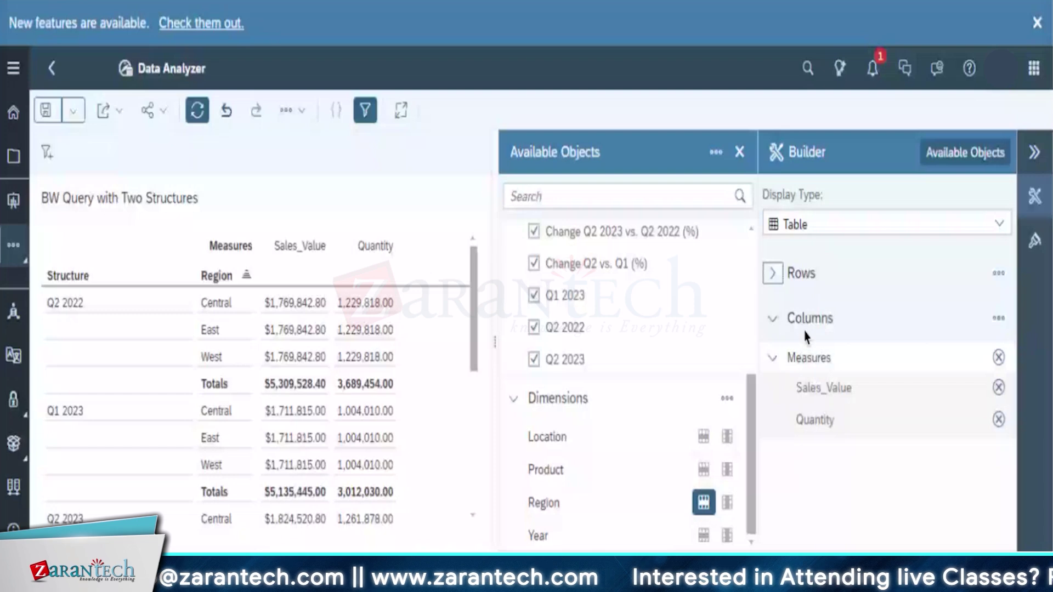
# Save the insight, appending '_Straive' to the default name New Insight
pyautogui.hotkey('ctrl', 's')
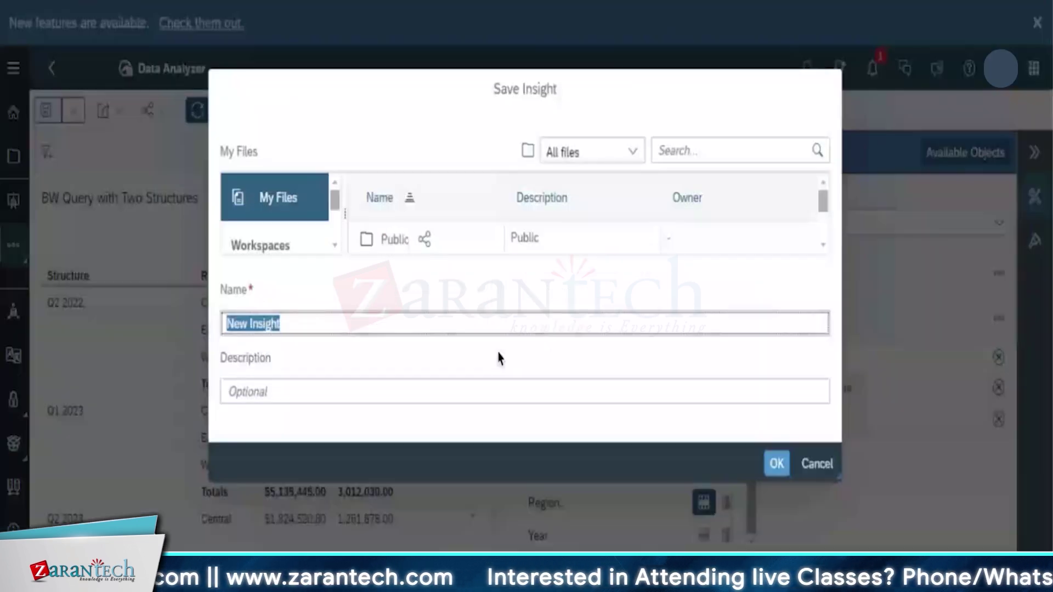
pyautogui.press('End')
pyautogui.write('_Straive')
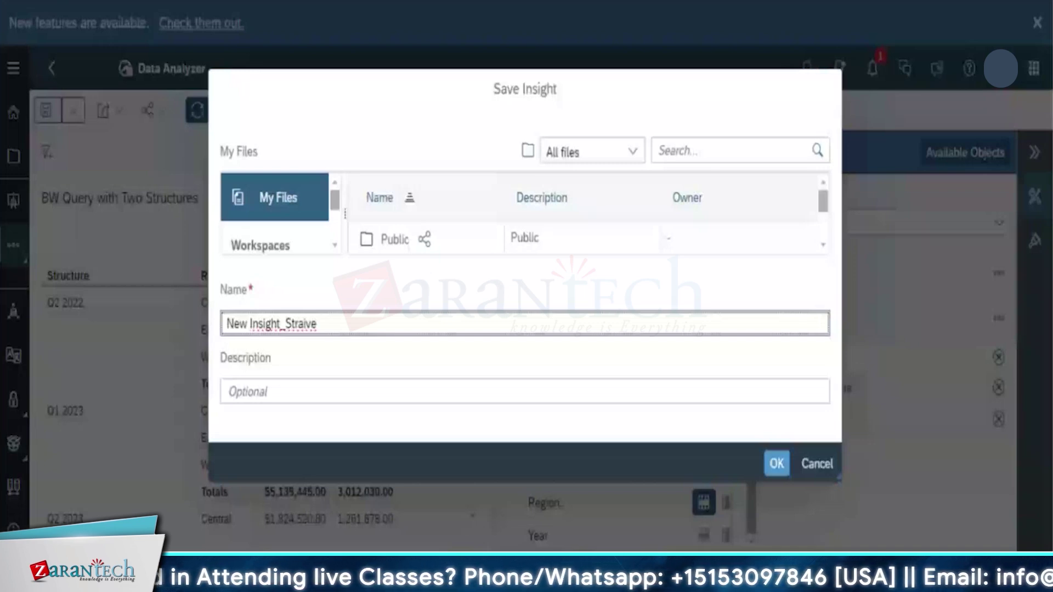
pyautogui.click(783, 468)
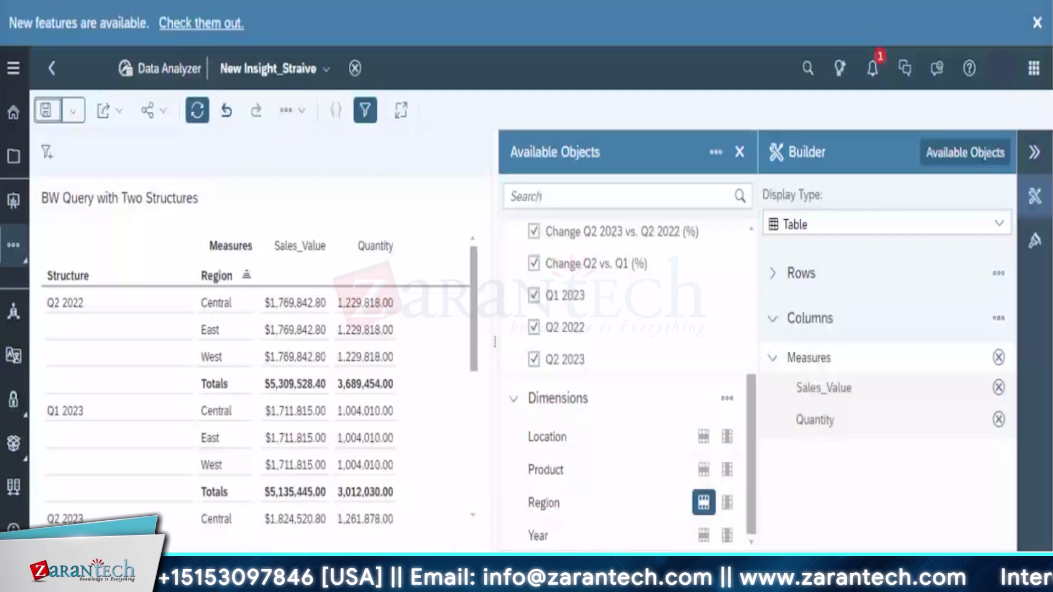
# Try Column, Bar and Table display types, settling on a column chart
pyautogui.click(999, 223)
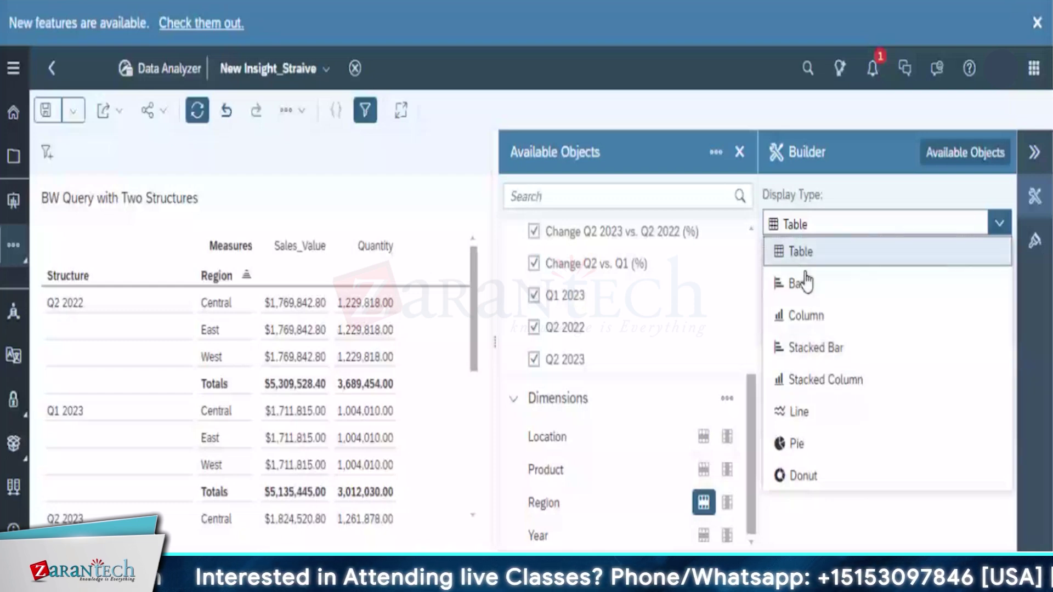
pyautogui.click(806, 324)
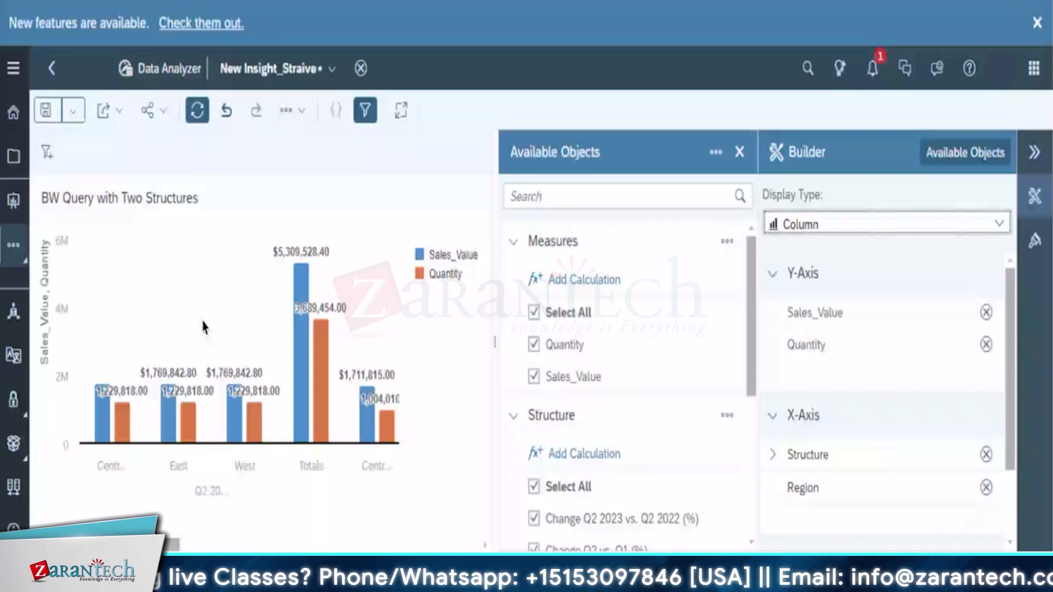
pyautogui.click(844, 224)
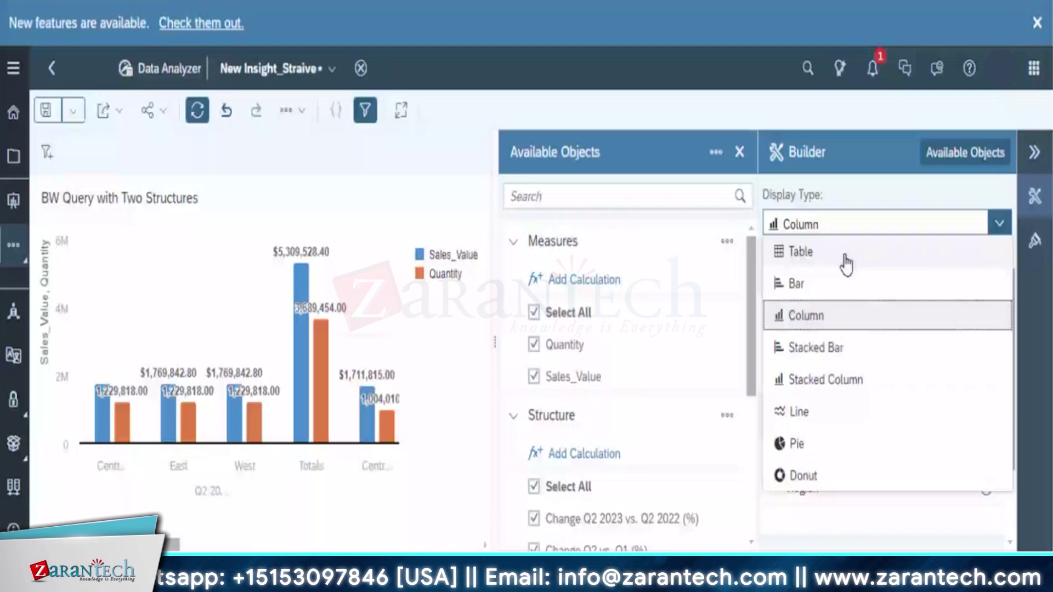
pyautogui.click(848, 284)
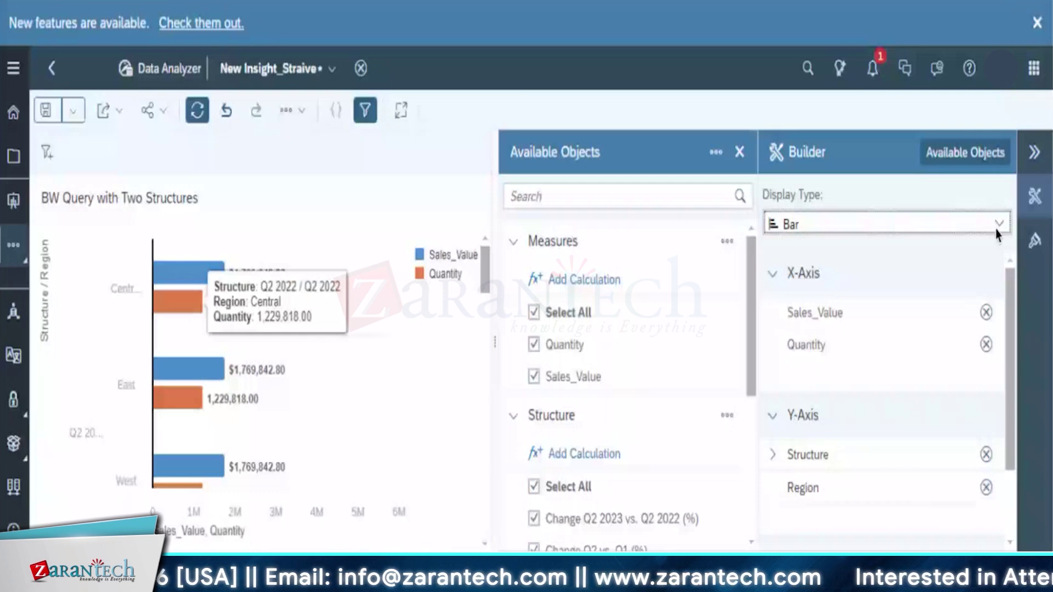
pyautogui.click(997, 224)
pyautogui.click(848, 258)
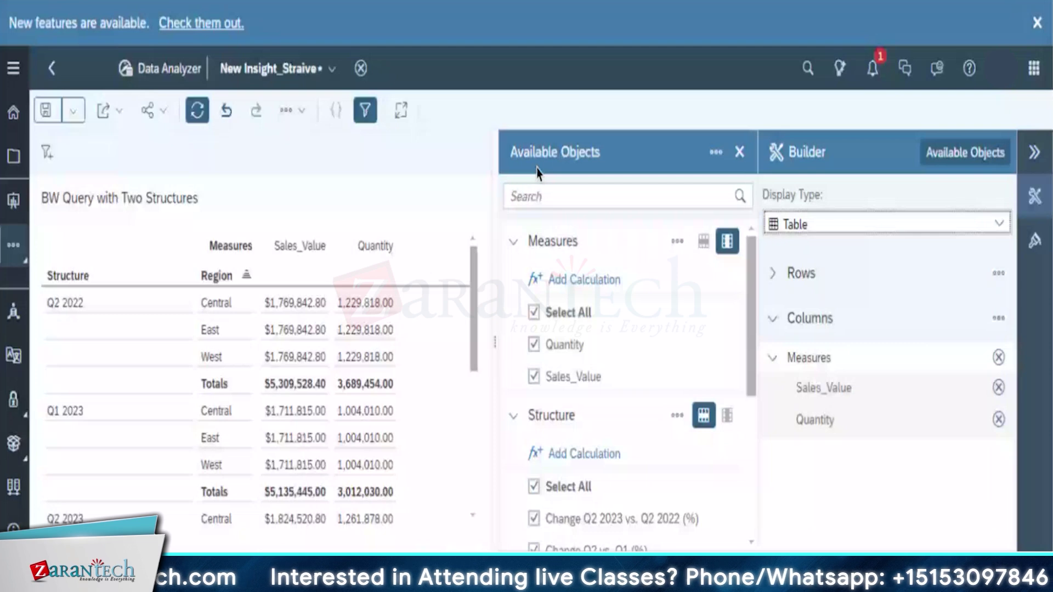
pyautogui.click(887, 223)
pyautogui.click(945, 318)
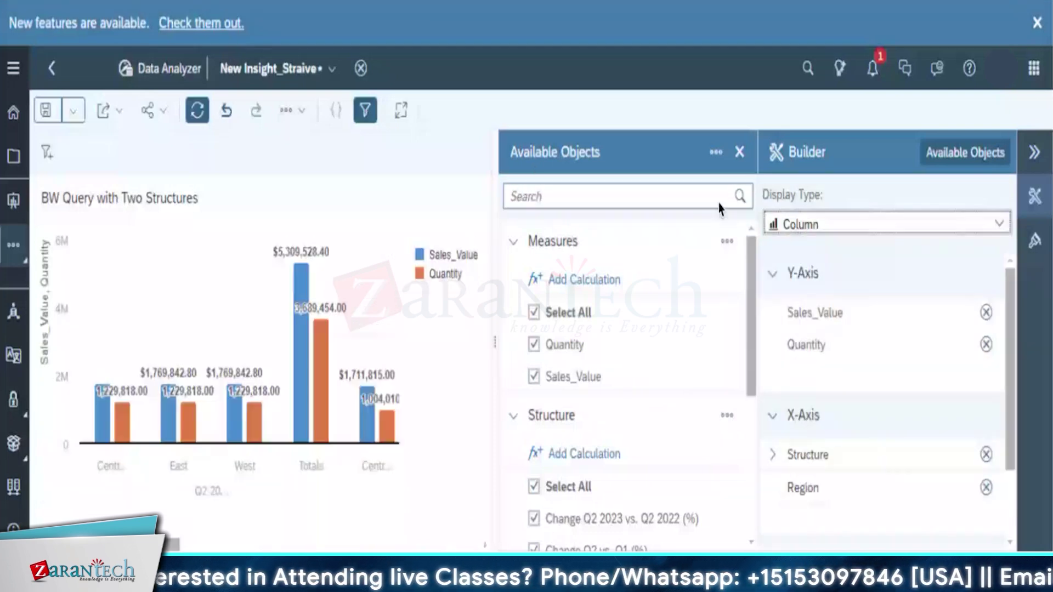
# Hide the side panels to widen the chart and re-save the insight
pyautogui.click(1036, 198)
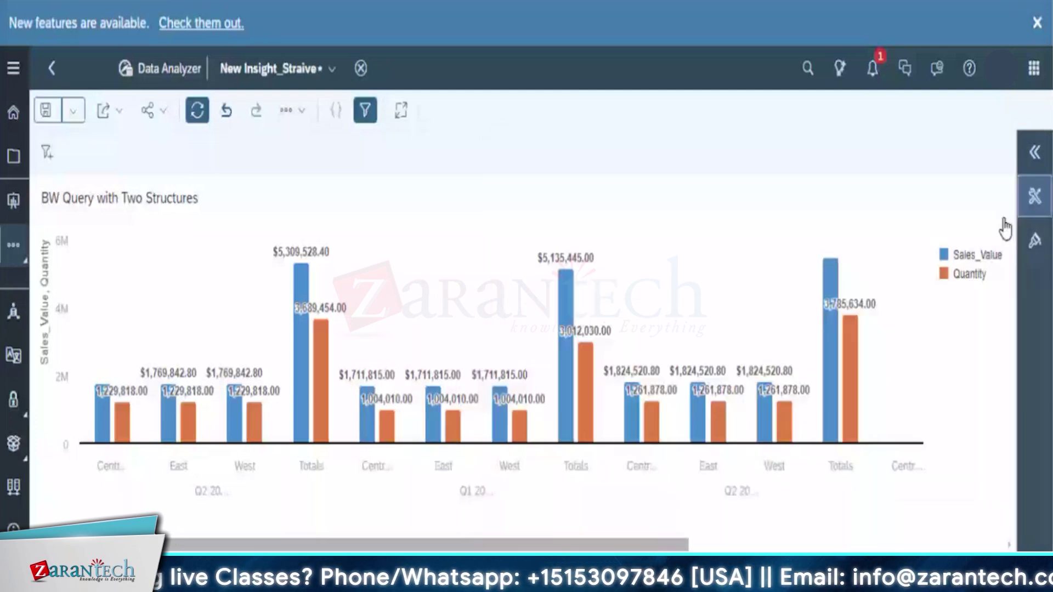
pyautogui.click(73, 111)
pyautogui.click(54, 141)
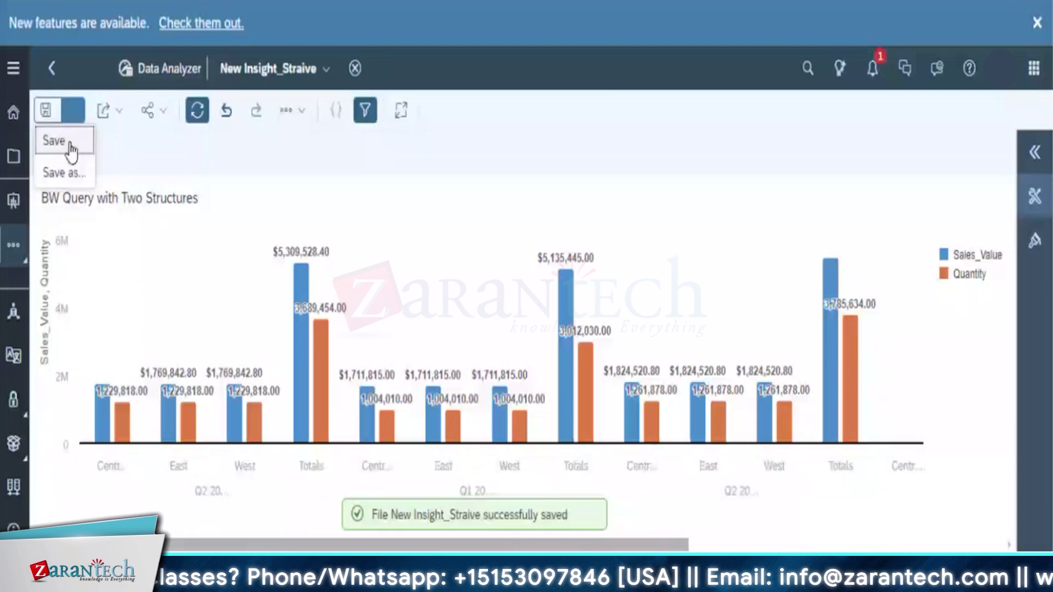
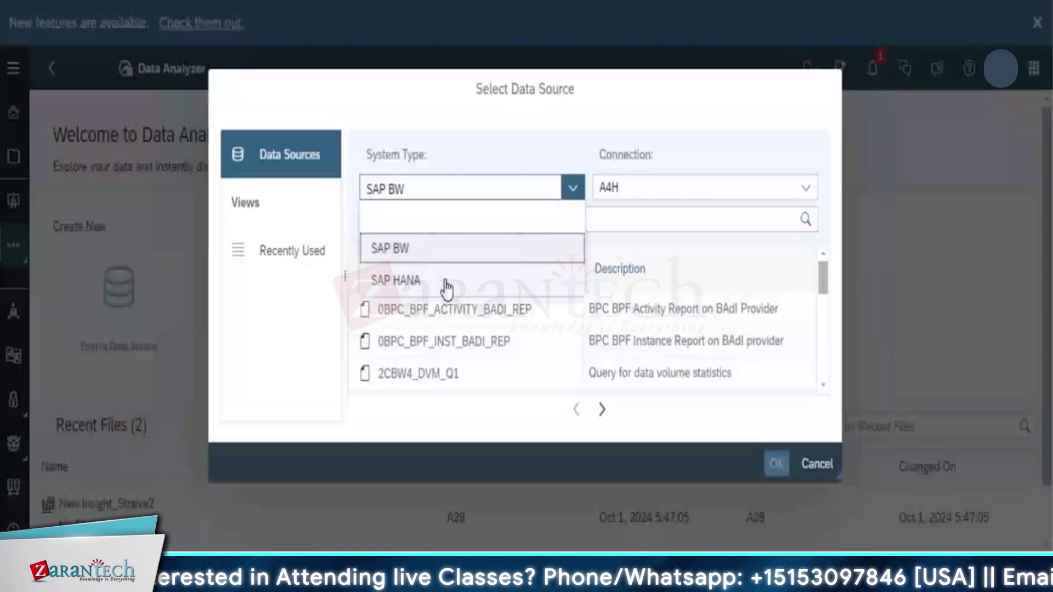
# Pick PACIFICA_ORDER_FINANCE as the data source via SAP HANA RemoteCO, searching 'workshop'
pyautogui.click(447, 283)
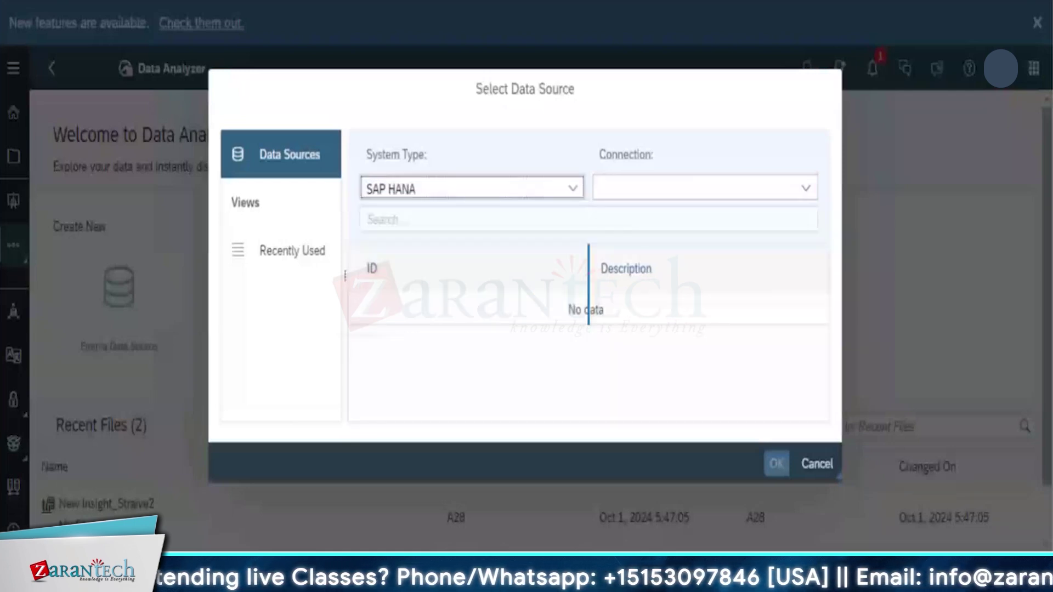
pyautogui.click(806, 192)
pyautogui.click(705, 217)
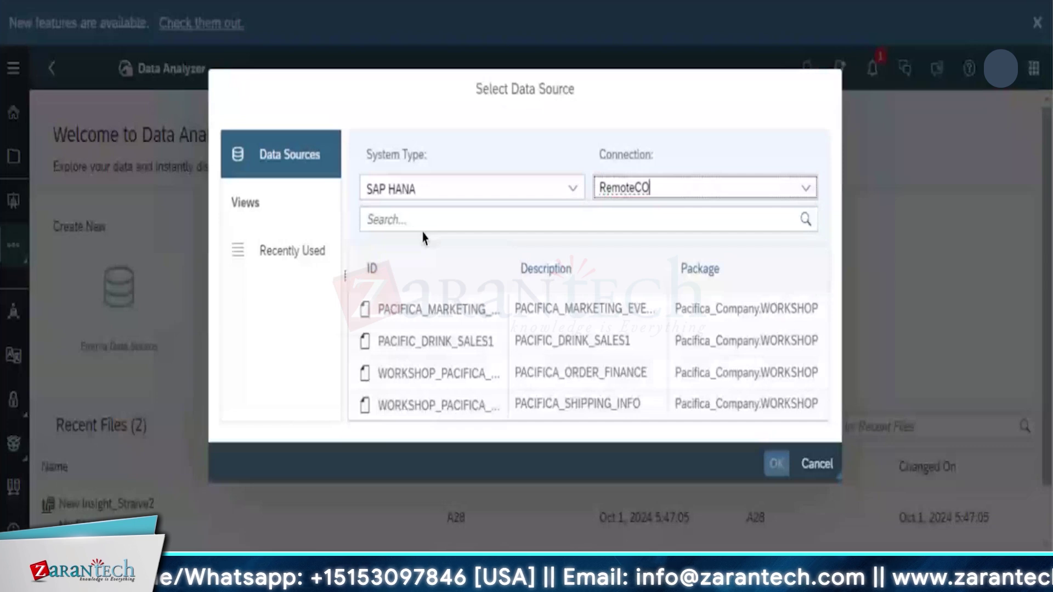
pyautogui.click(463, 222)
pyautogui.write('work')
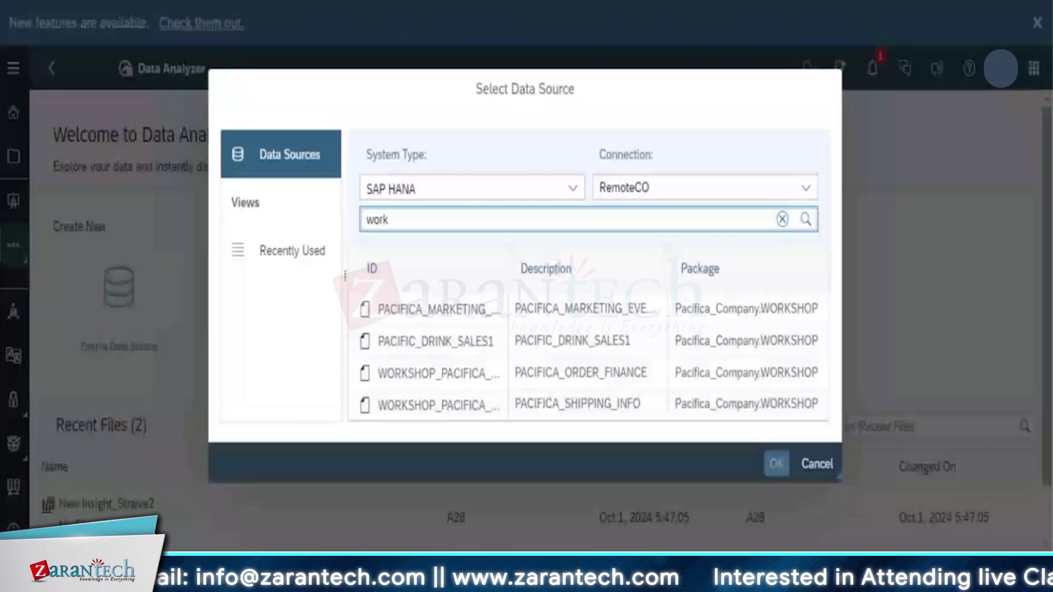
pyautogui.write('shop')
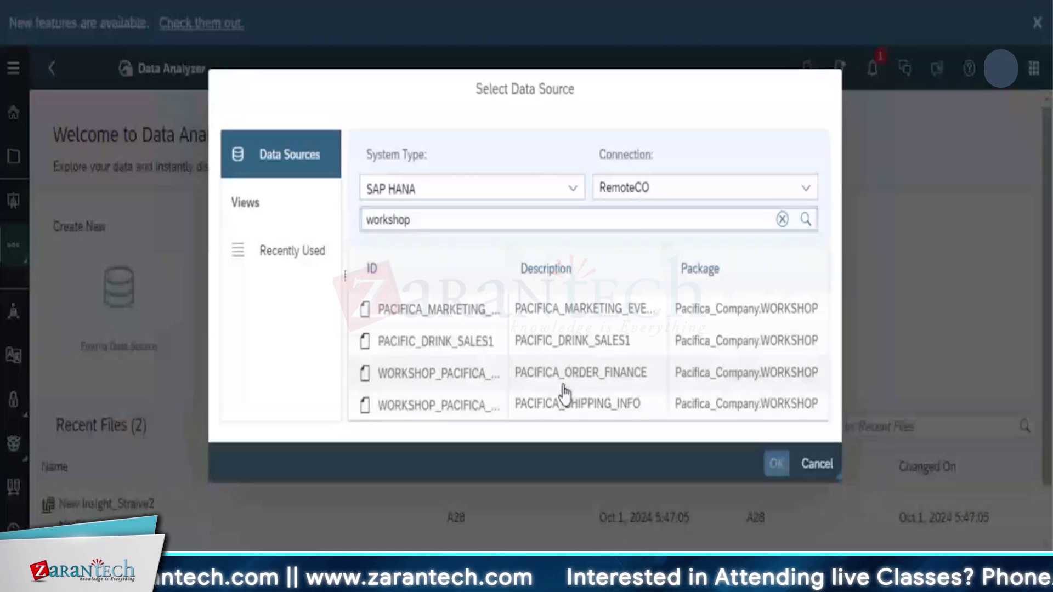
pyautogui.moveTo(698, 268); pyautogui.dragTo(690, 277)
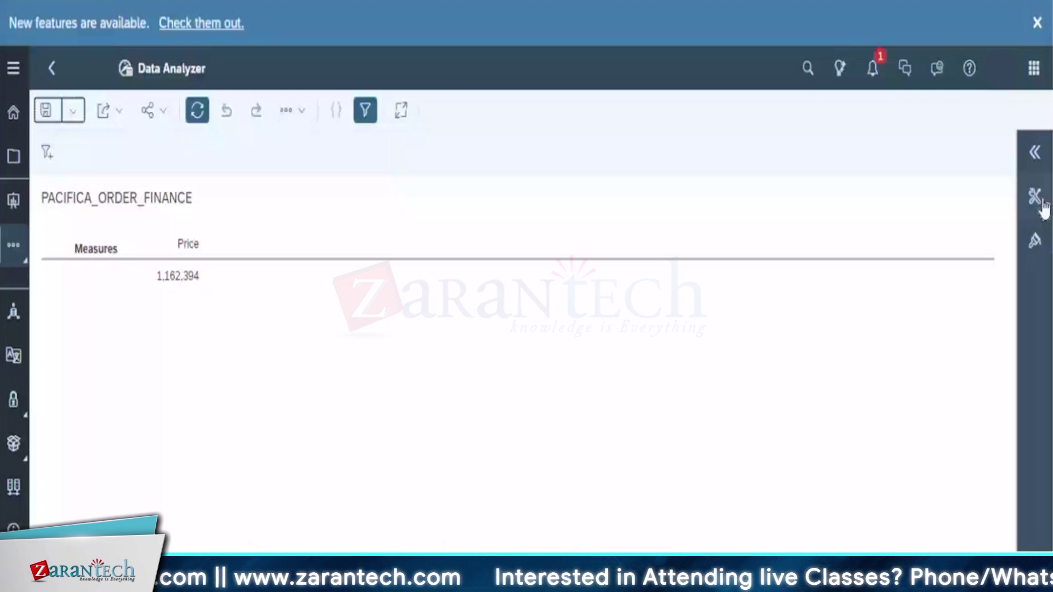
# Add Region and then Location to the table rows to break Price down
pyautogui.click(1034, 196)
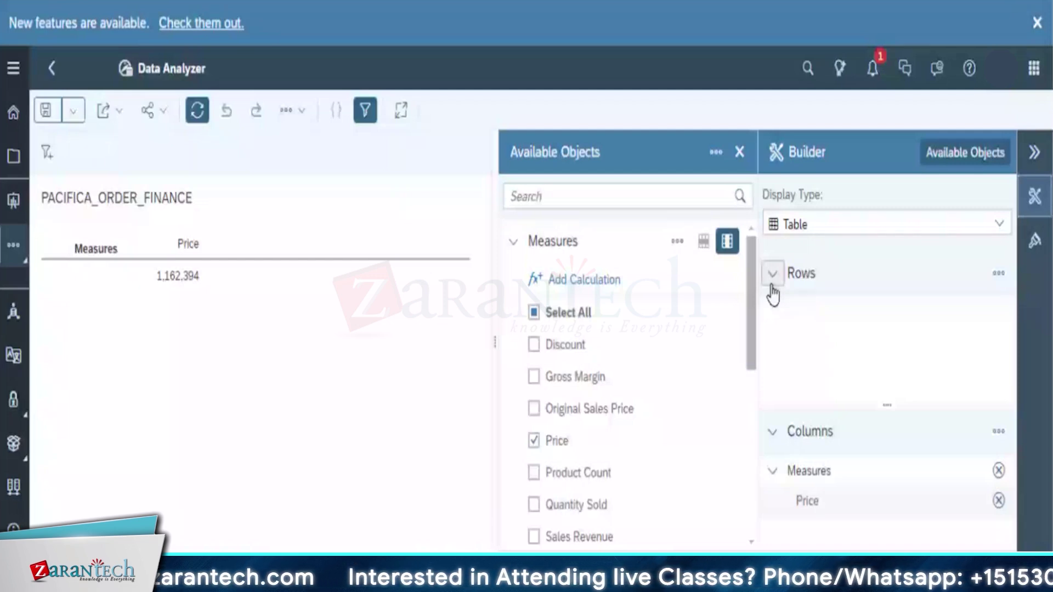
pyautogui.scroll(-10, 739, 548)
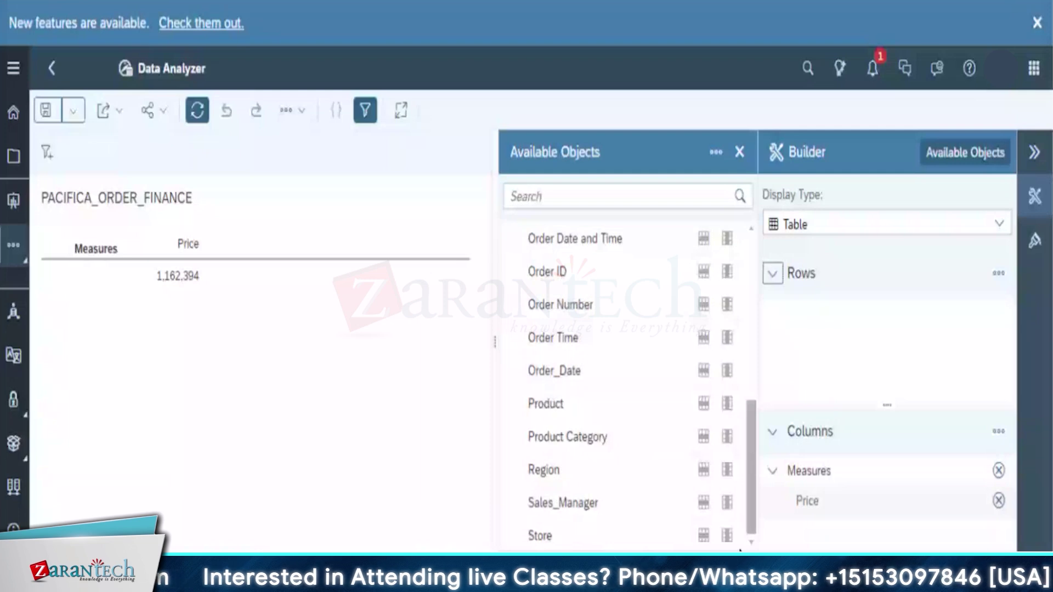
pyautogui.scroll(3, 757, 384)
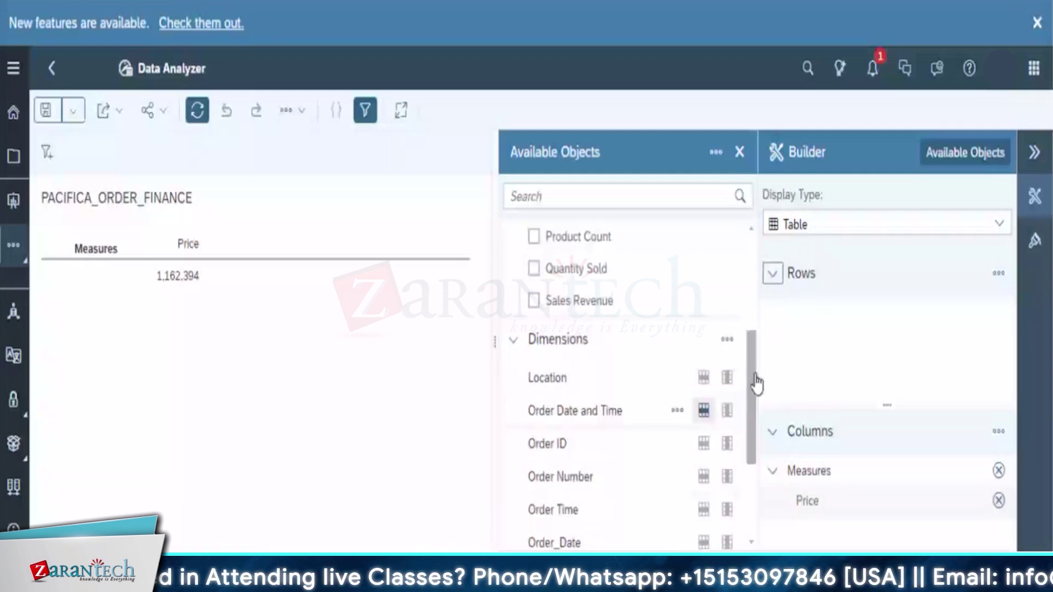
pyautogui.scroll(-3, 757, 384)
pyautogui.moveTo(543, 470); pyautogui.dragTo(820, 276)
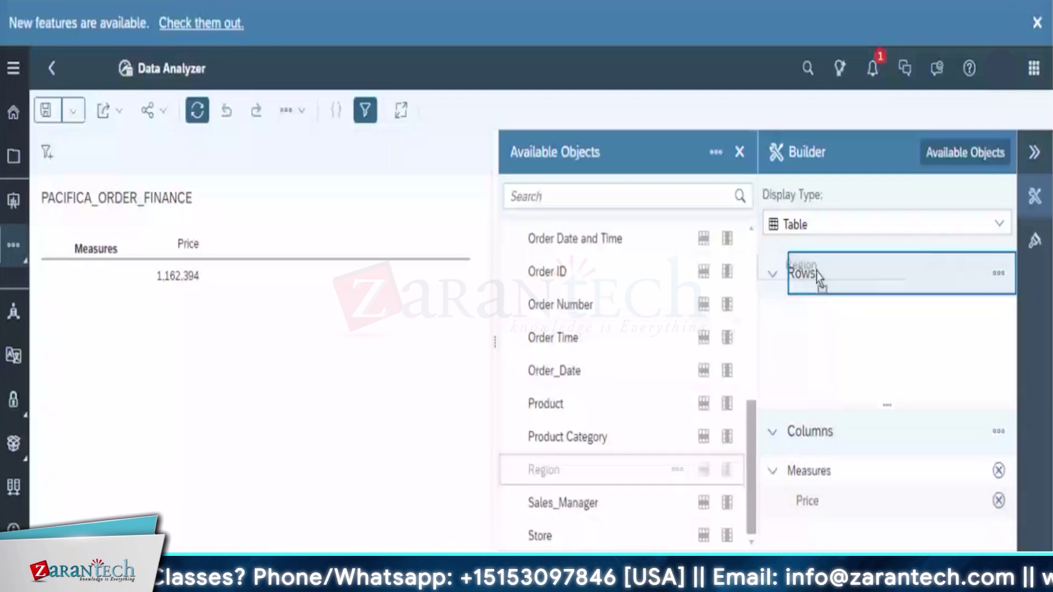
pyautogui.moveTo(820, 277); pyautogui.dragTo(818, 276)
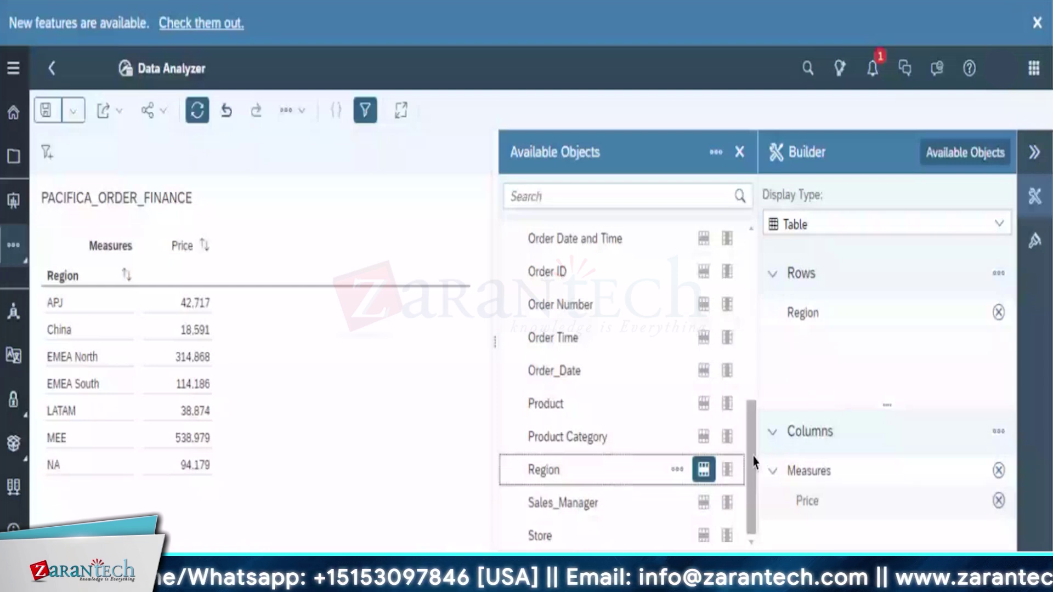
pyautogui.scroll(3, 753, 463)
pyautogui.moveTo(547, 304); pyautogui.dragTo(821, 283)
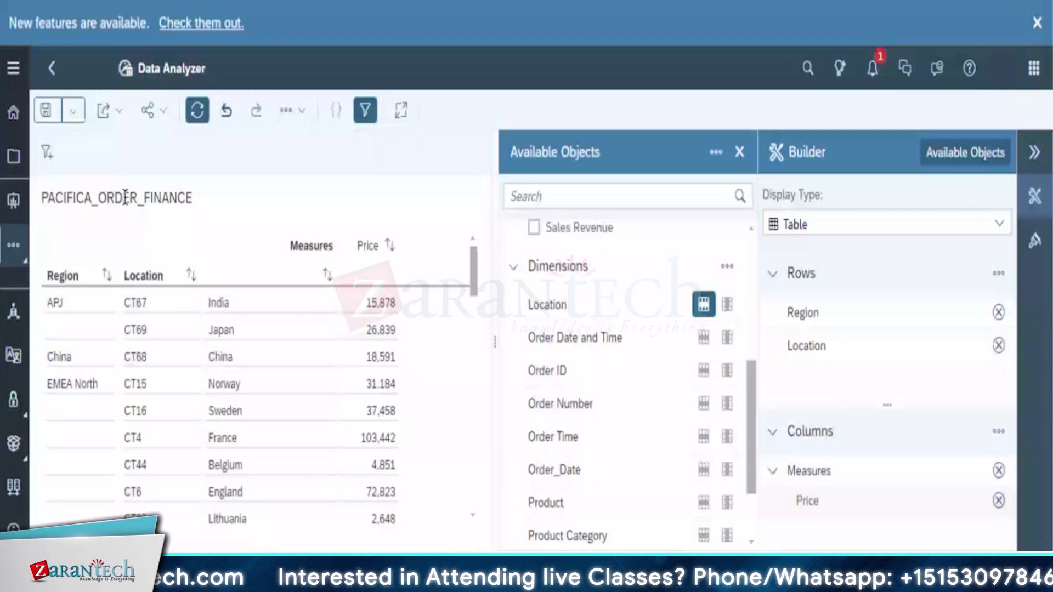
pyautogui.click(73, 110)
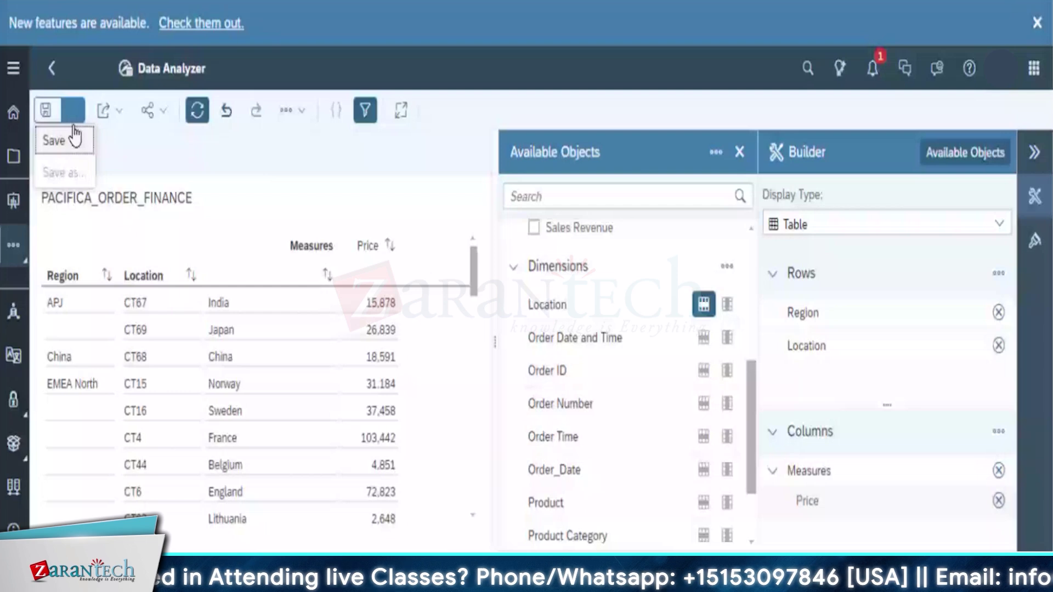
# Save the insight as New Insight_HANAStarive1 in My Files
pyautogui.click(55, 140)
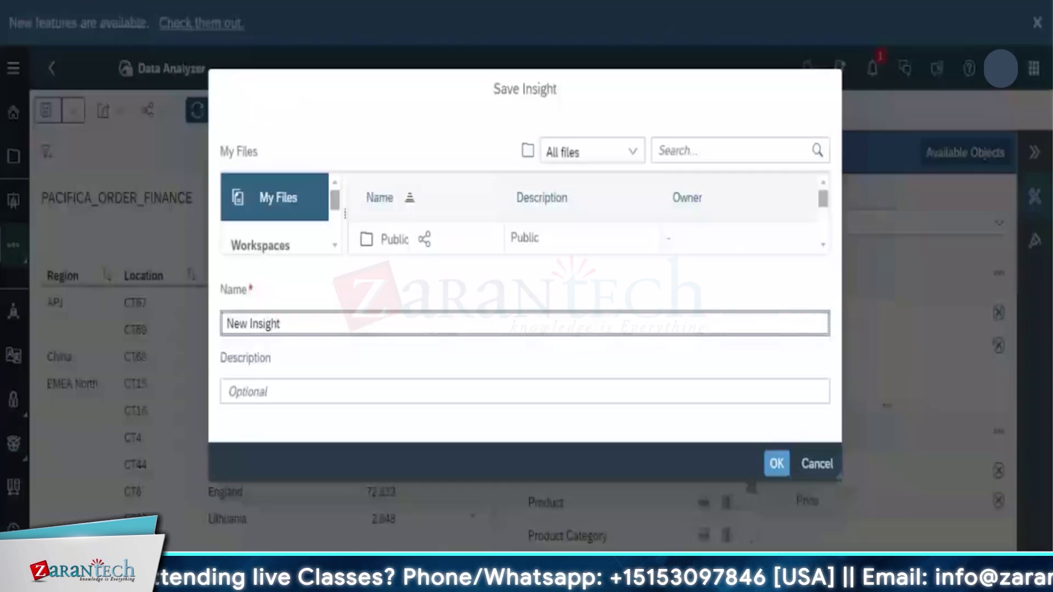
pyautogui.write('_HANAStarive1')
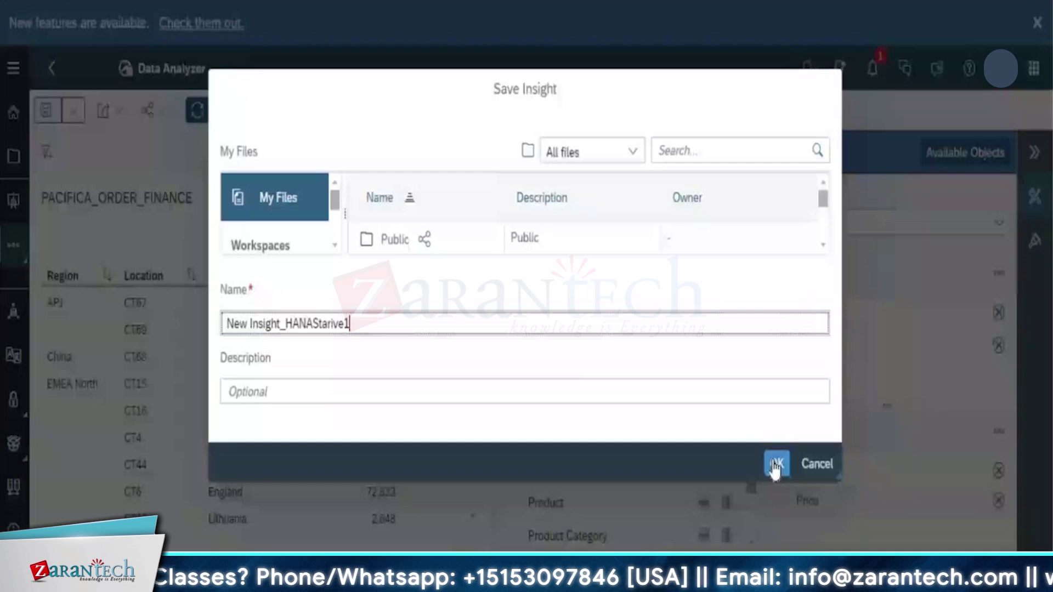
pyautogui.click(775, 463)
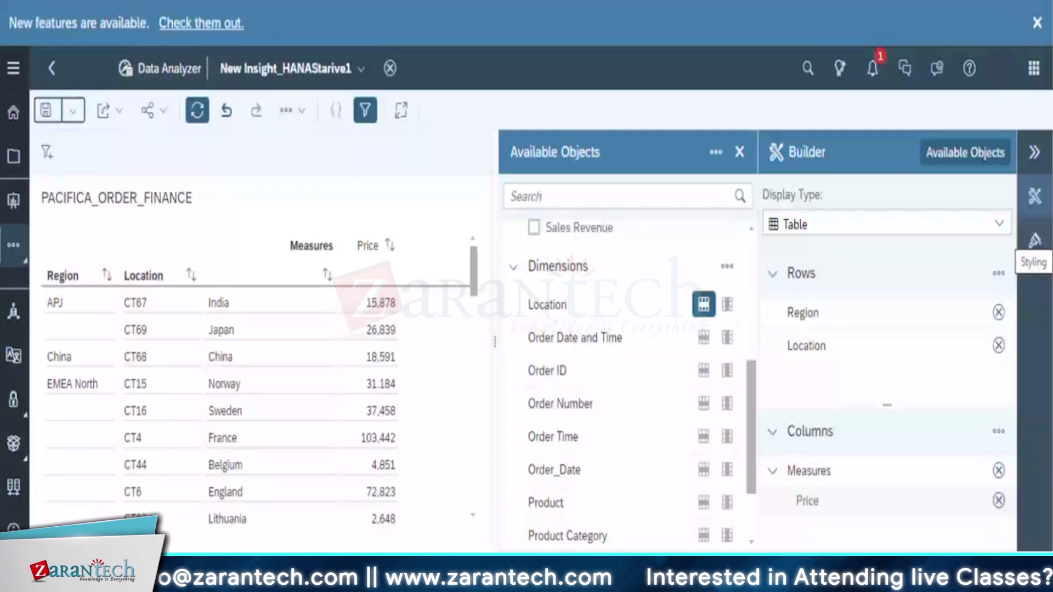
# Switch from the Builder to the Styling panel and begin a new conditional-formatting threshold
pyautogui.click(1031, 206)
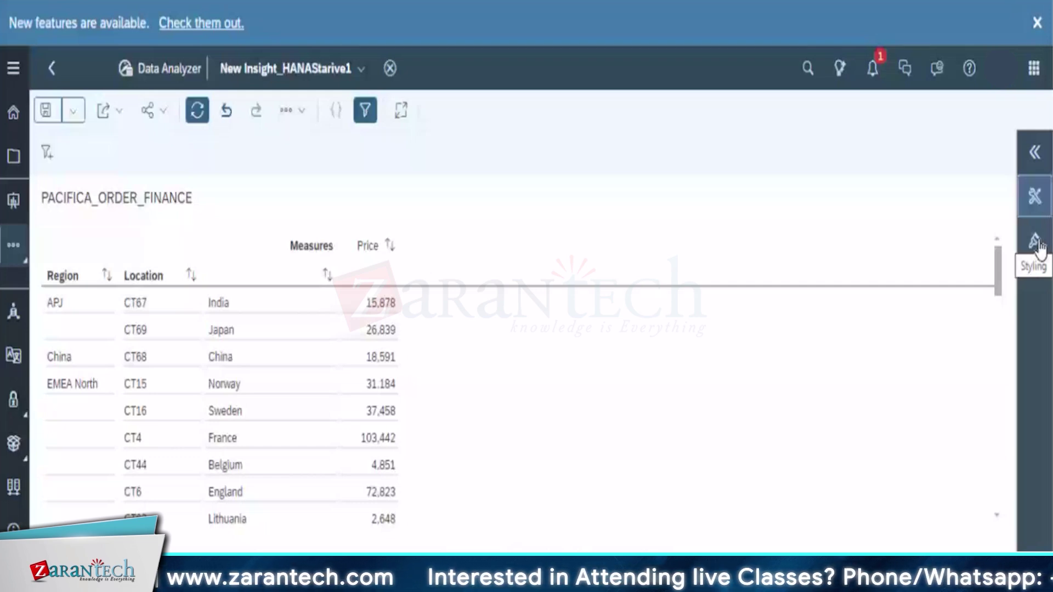
pyautogui.click(1037, 244)
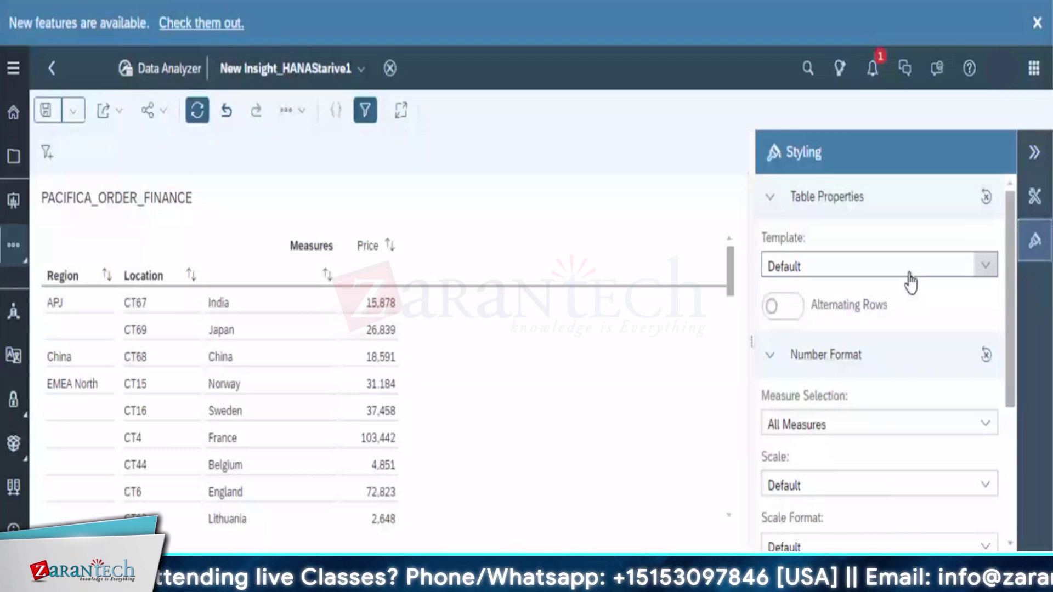
pyautogui.scroll(-5, 1003, 465)
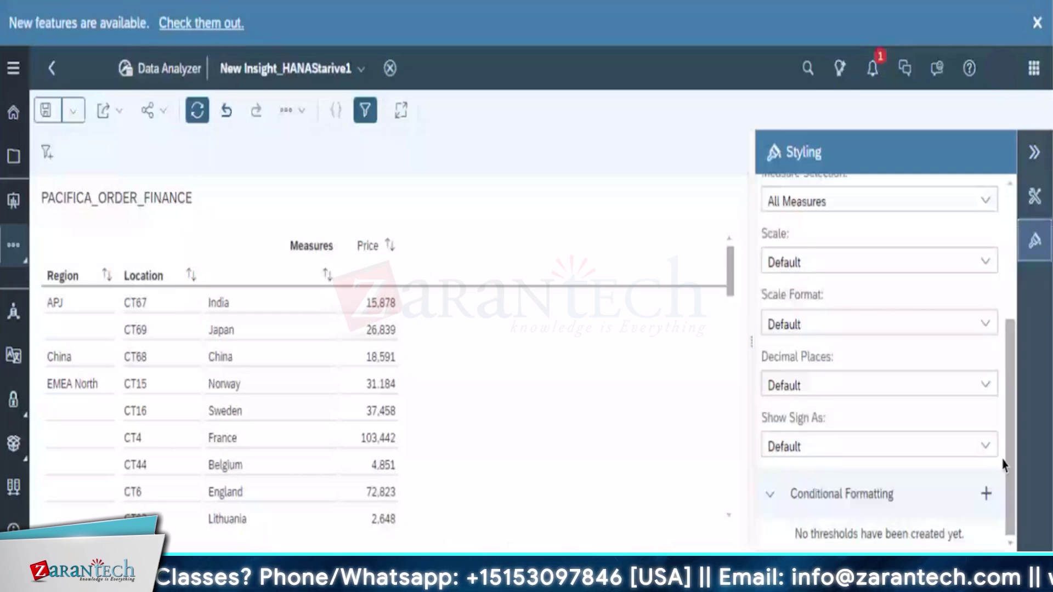
pyautogui.click(770, 494)
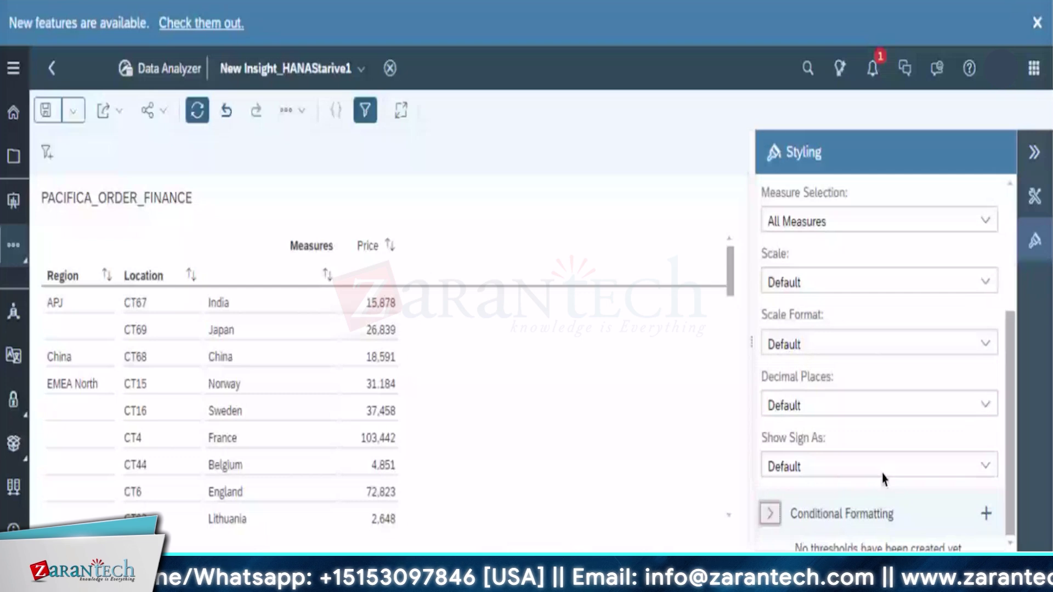
pyautogui.click(986, 515)
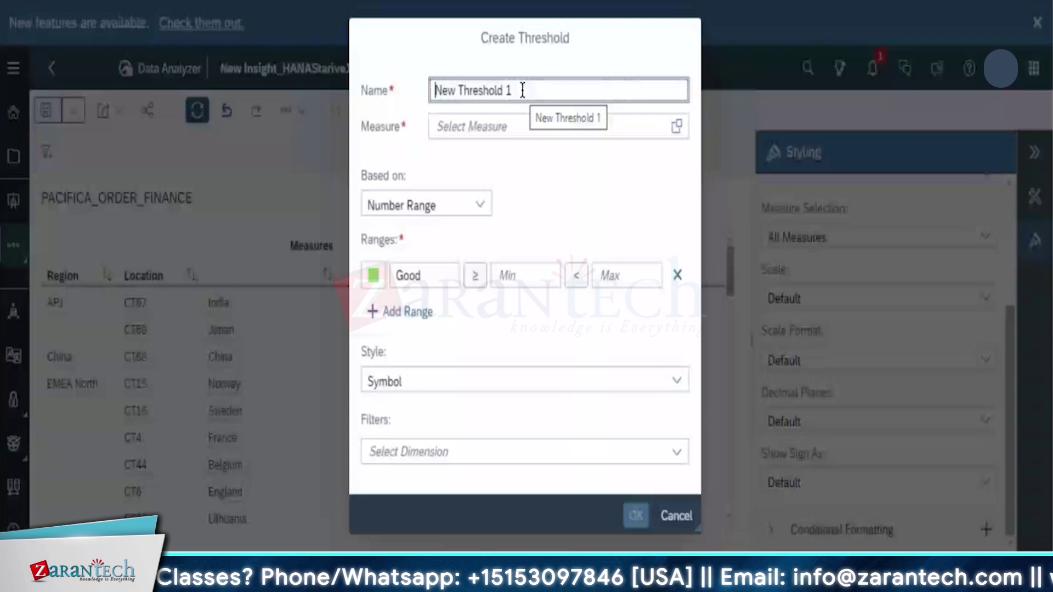
# Use Discount, listed by description, as the threshold's measure
pyautogui.click(505, 131)
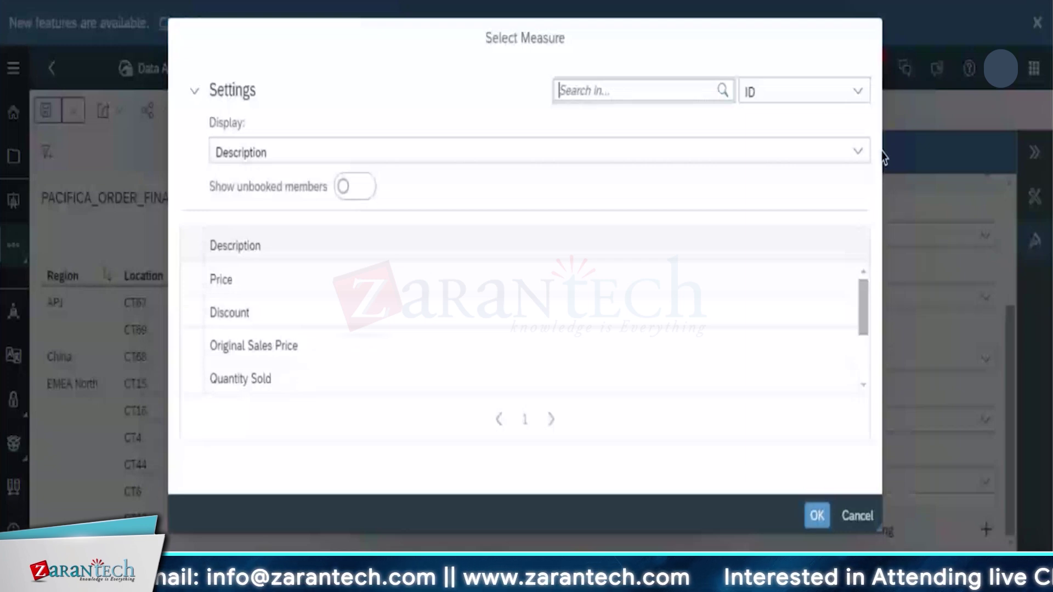
pyautogui.click(336, 309)
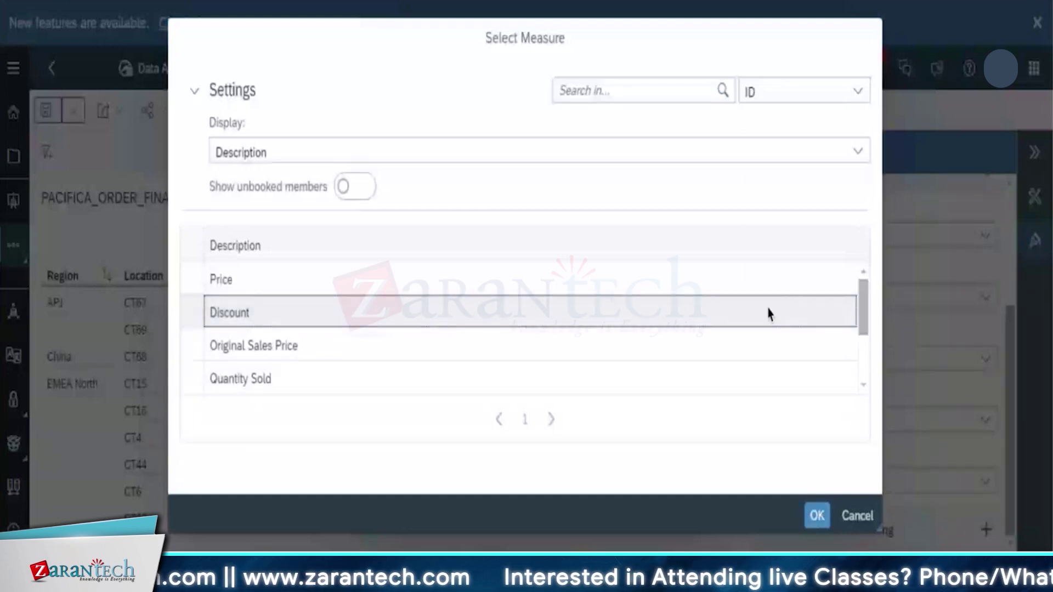
pyautogui.click(857, 154)
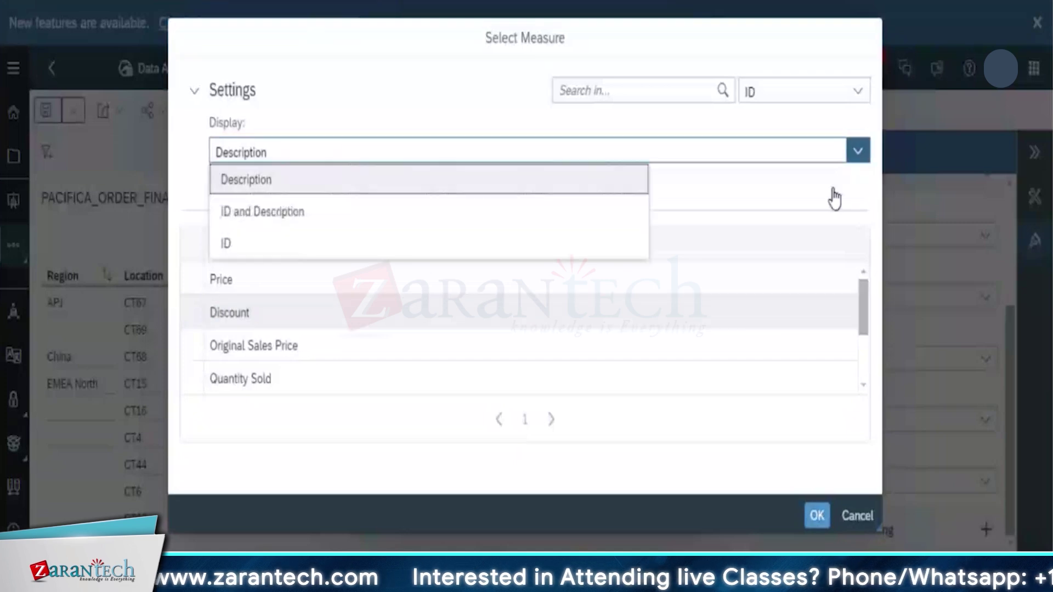
pyautogui.click(617, 183)
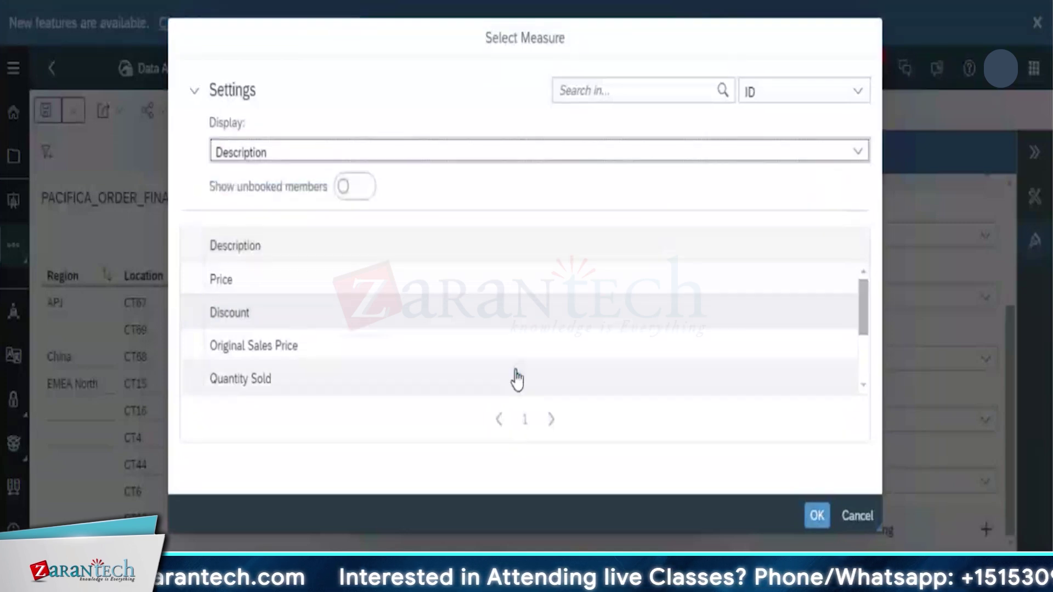
pyautogui.click(816, 516)
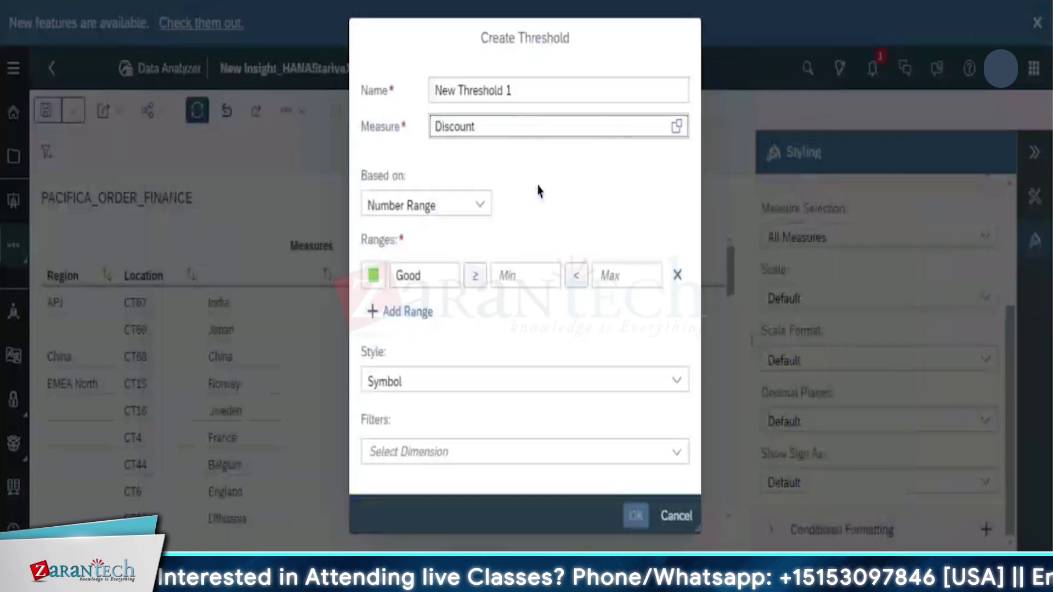
# Name the threshold High Discount and set its Good range minimum to 100000000
pyautogui.moveTo(527, 91); pyautogui.dragTo(382, 81)
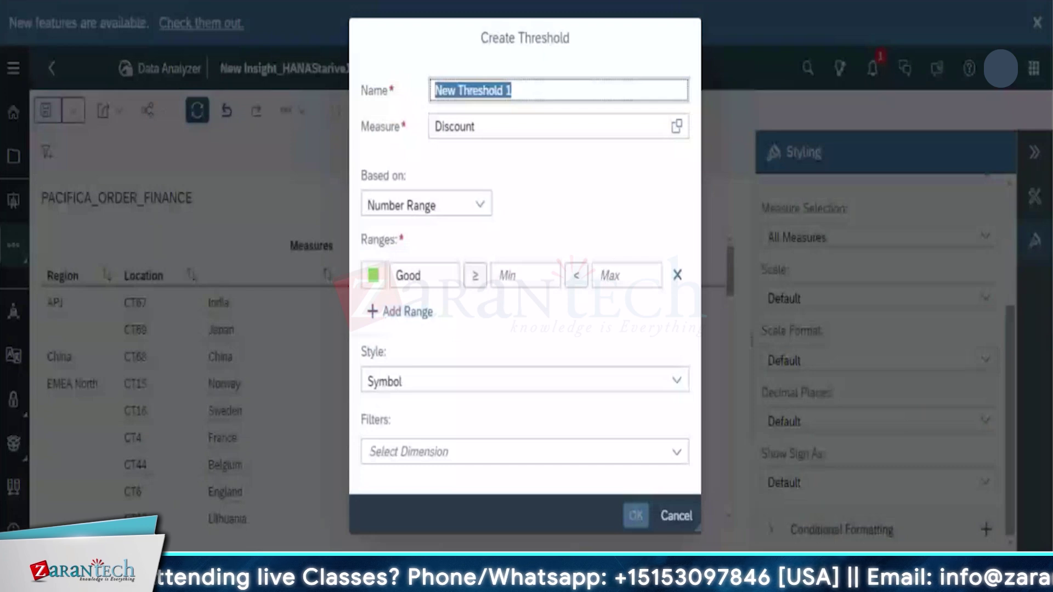
pyautogui.write('High Disco')
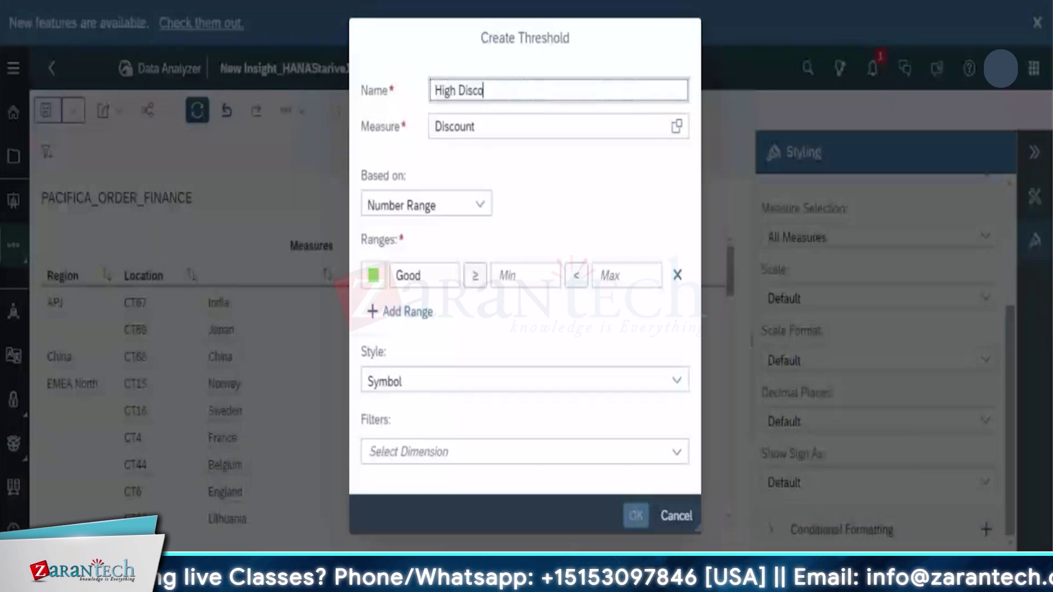
pyautogui.write('unt')
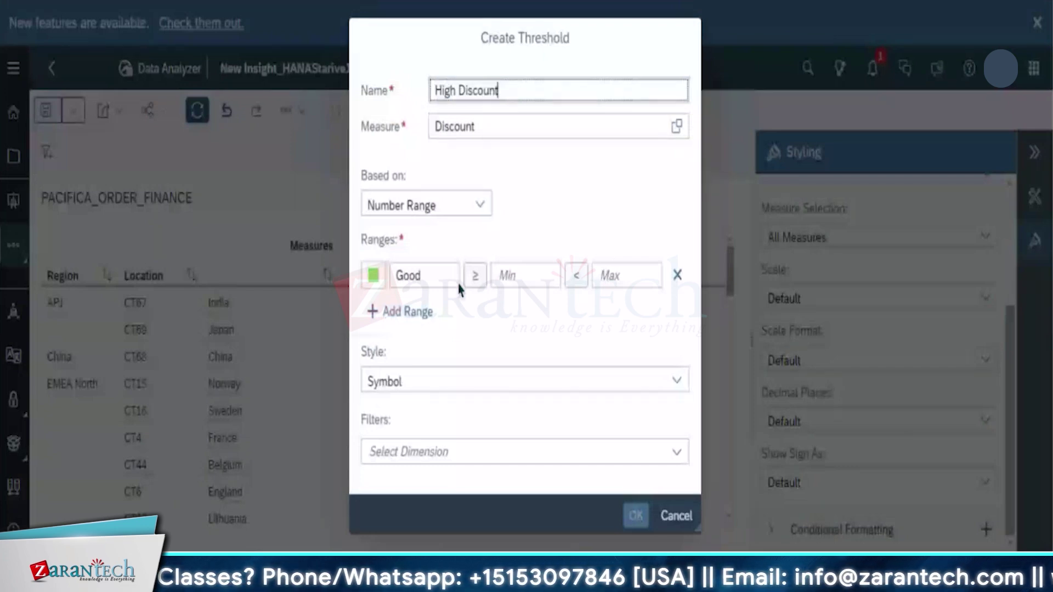
pyautogui.click(415, 144)
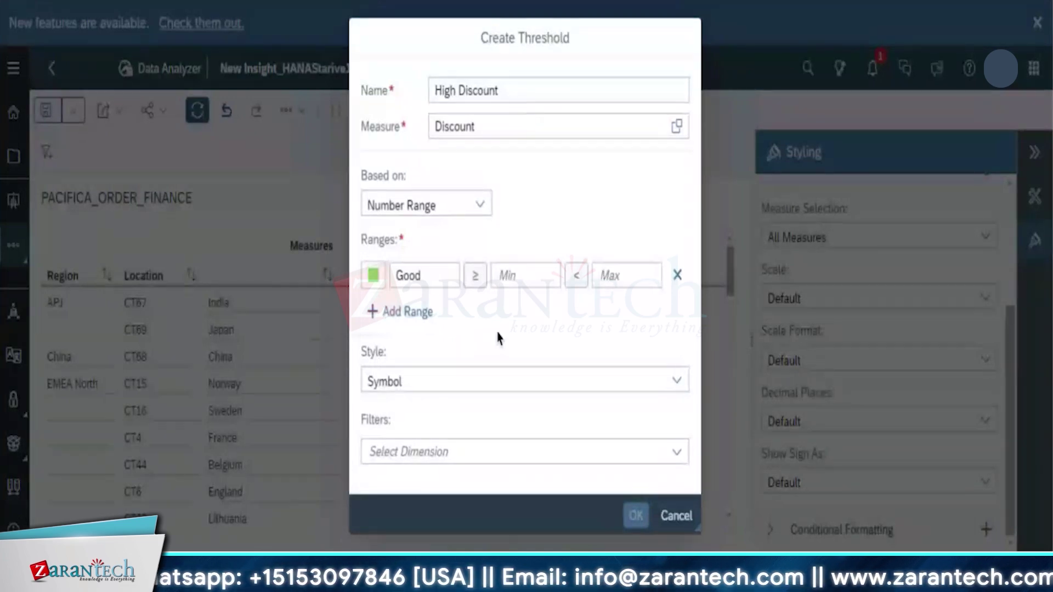
pyautogui.click(458, 278)
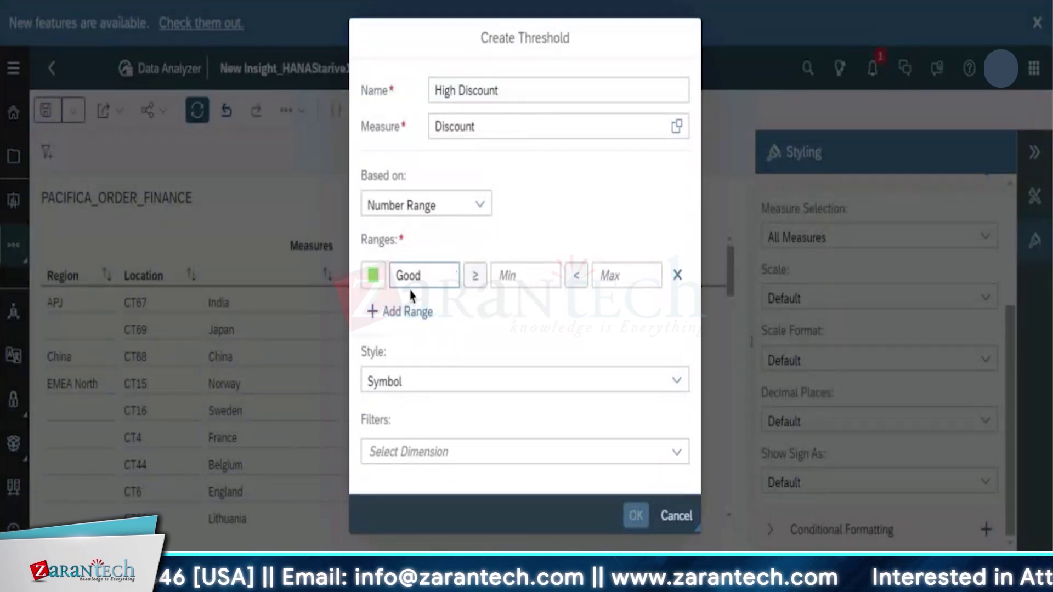
pyautogui.click(516, 281)
pyautogui.click(520, 277)
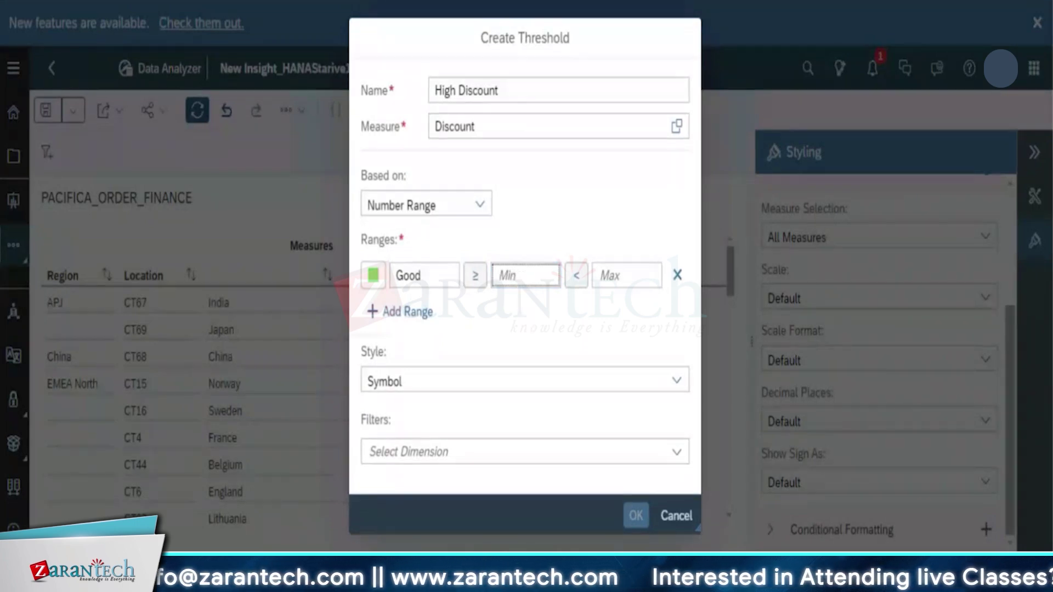
pyautogui.write('10000')
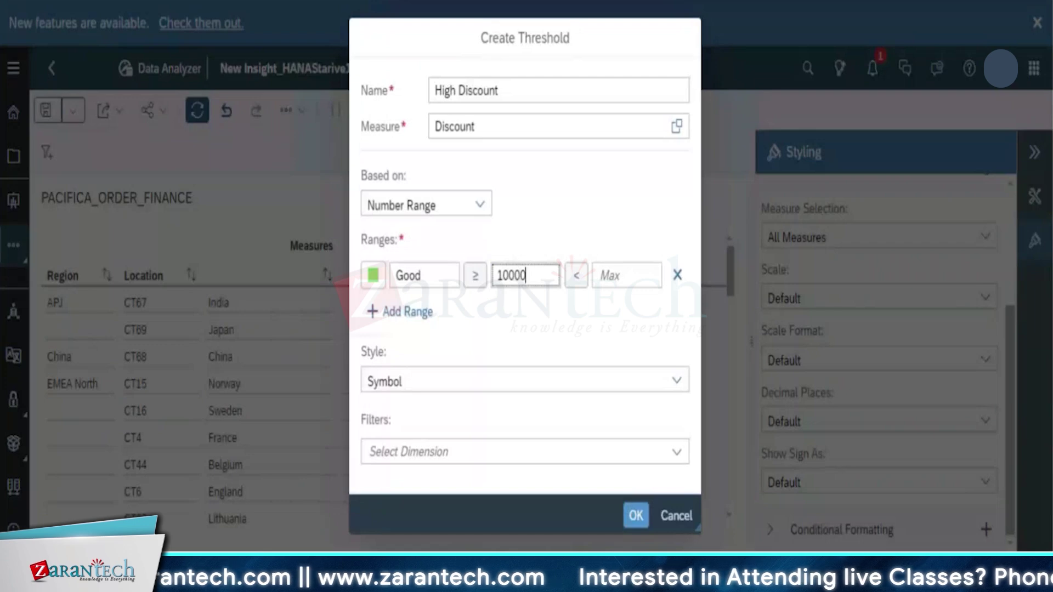
pyautogui.write('0000')
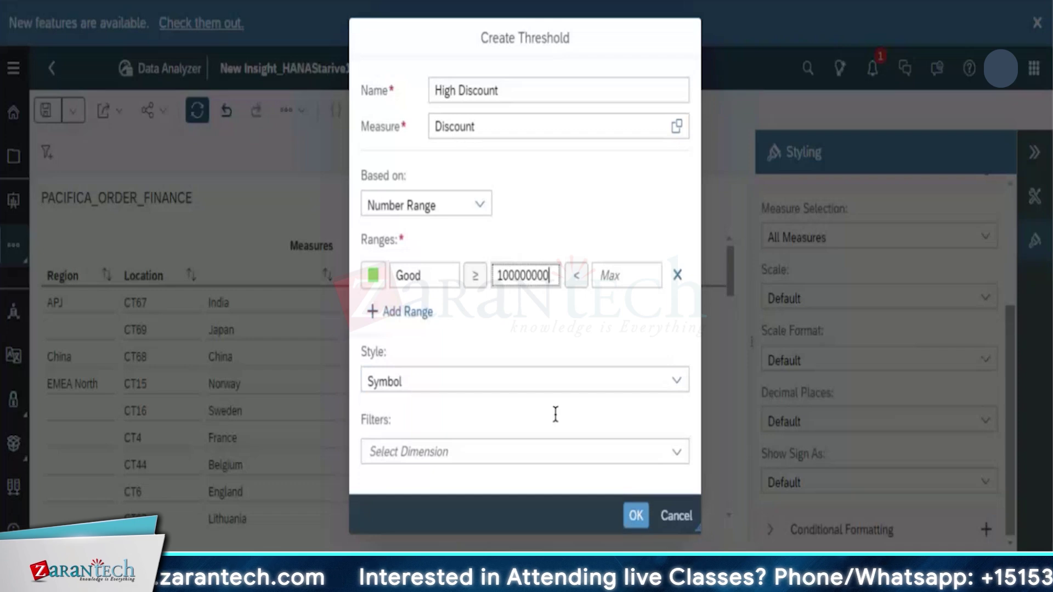
pyautogui.click(629, 515)
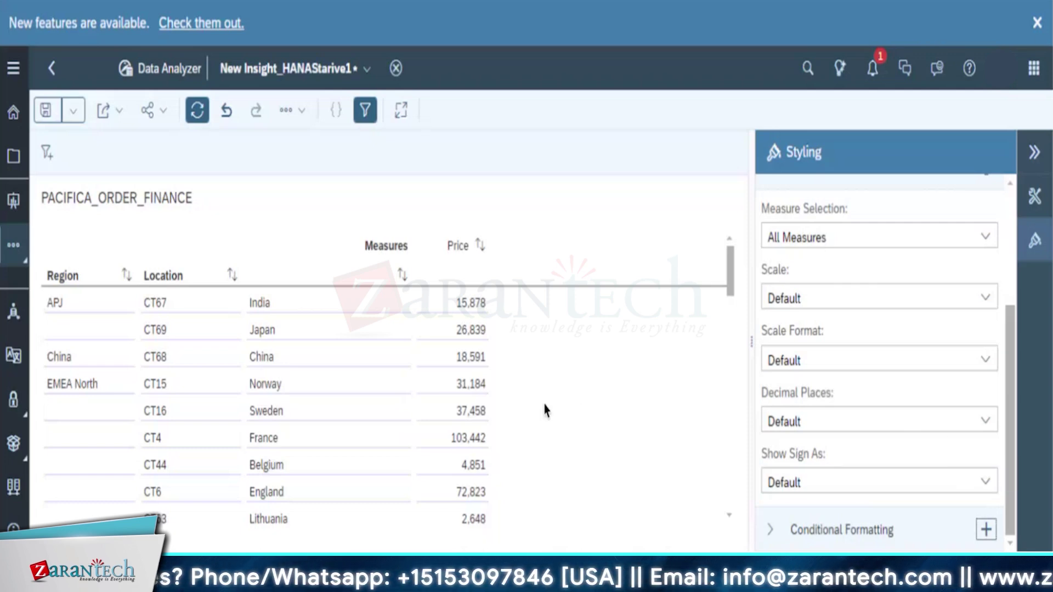
pyautogui.scroll(-3, 545, 412)
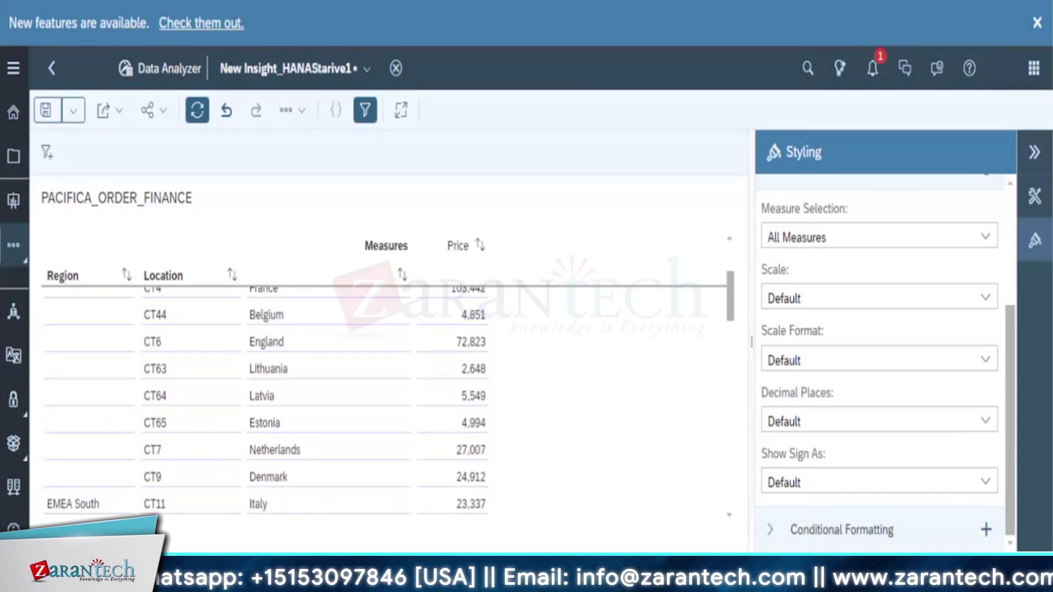
# Cancel the page reload and save the insight
pyautogui.press('F5')
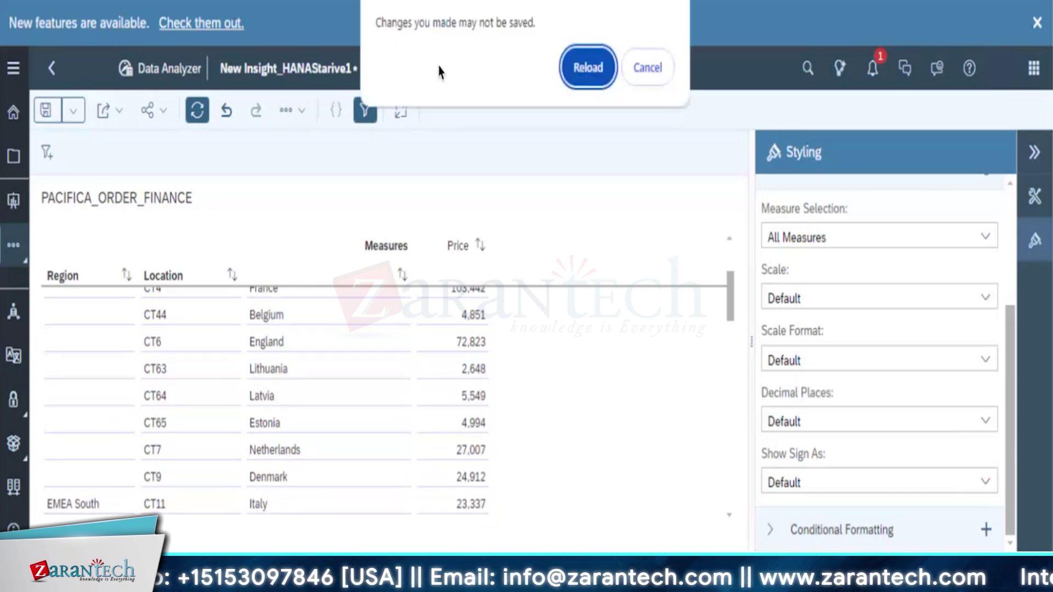
pyautogui.click(642, 65)
pyautogui.click(46, 110)
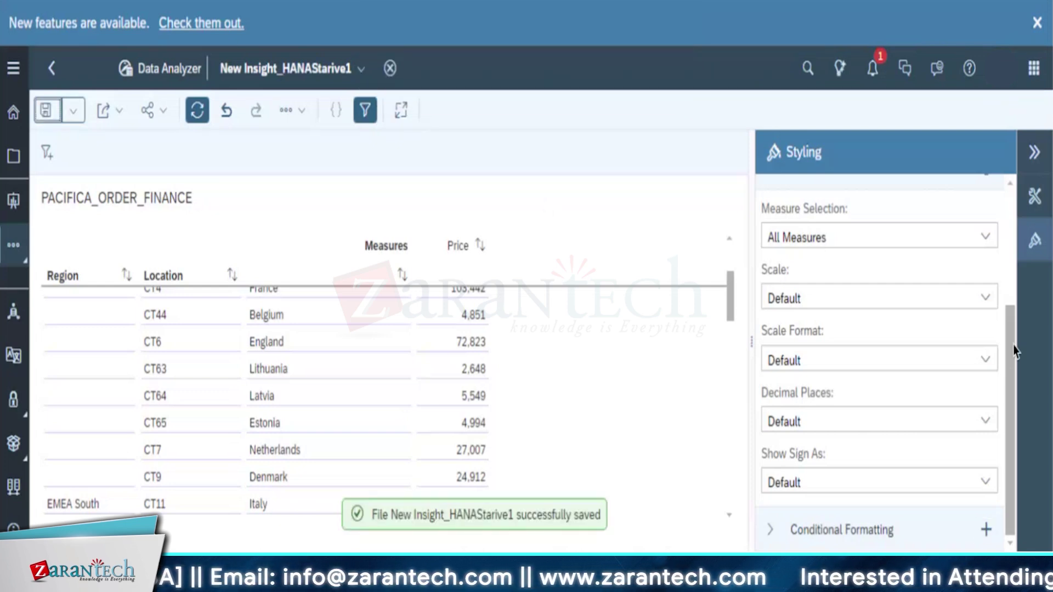
pyautogui.moveTo(1014, 351)
pyautogui.mouseDown()
pyautogui.moveTo(1014, 225)
pyautogui.moveTo(1015, 351)
pyautogui.mouseUp()
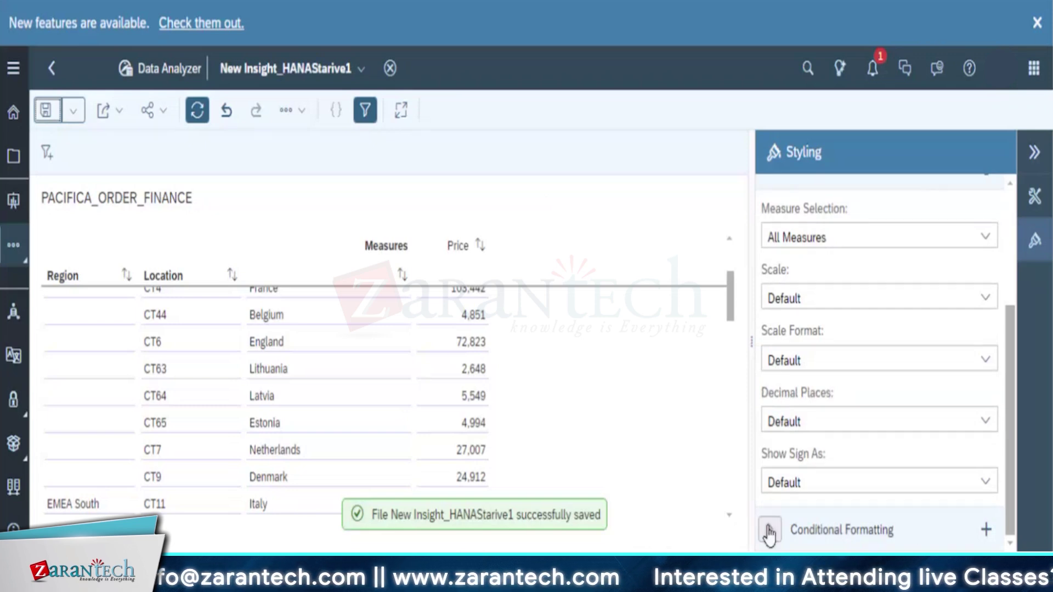
# Expand Conditional Formatting and switch the High Discount rule off
pyautogui.click(770, 530)
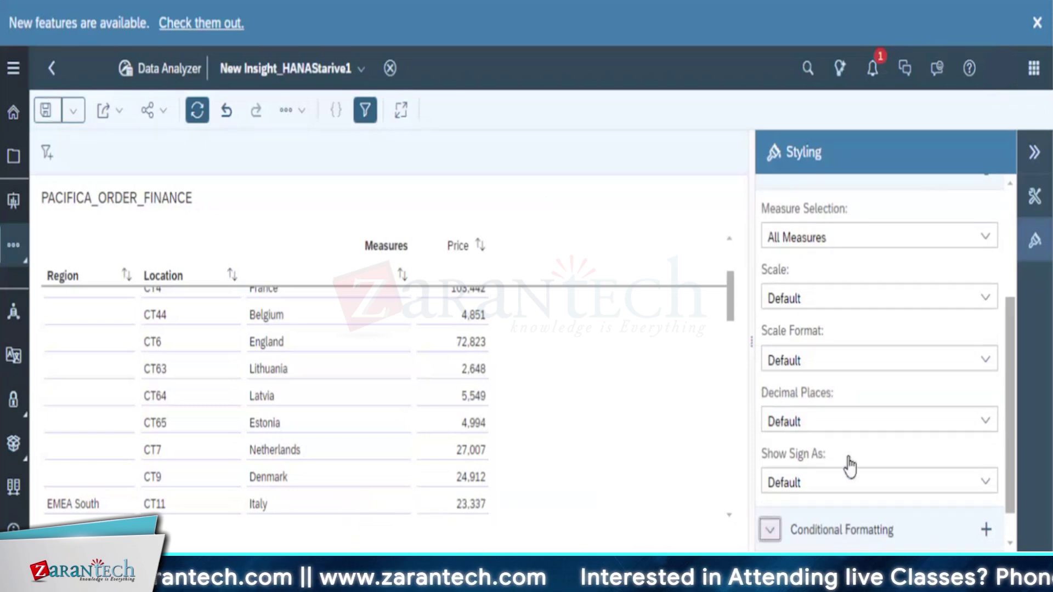
pyautogui.scroll(-3, 849, 466)
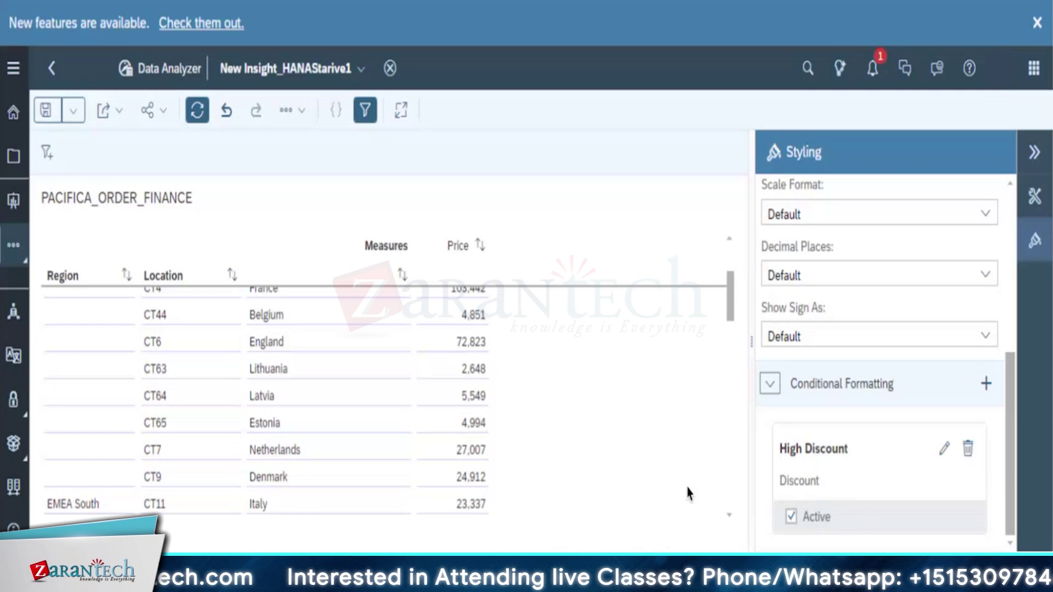
pyautogui.click(790, 518)
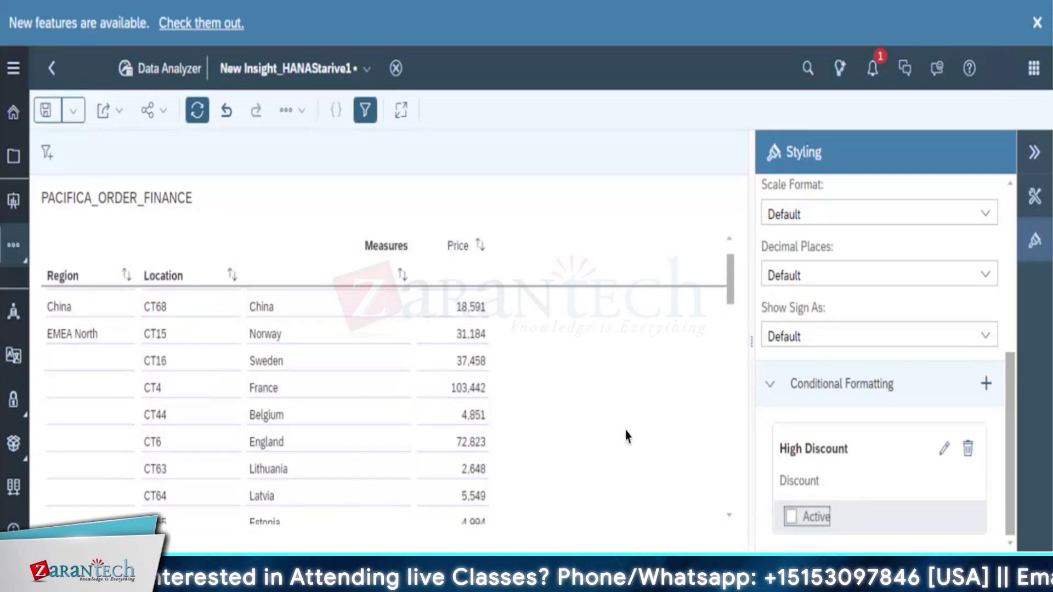
pyautogui.scroll(1, 586, 278)
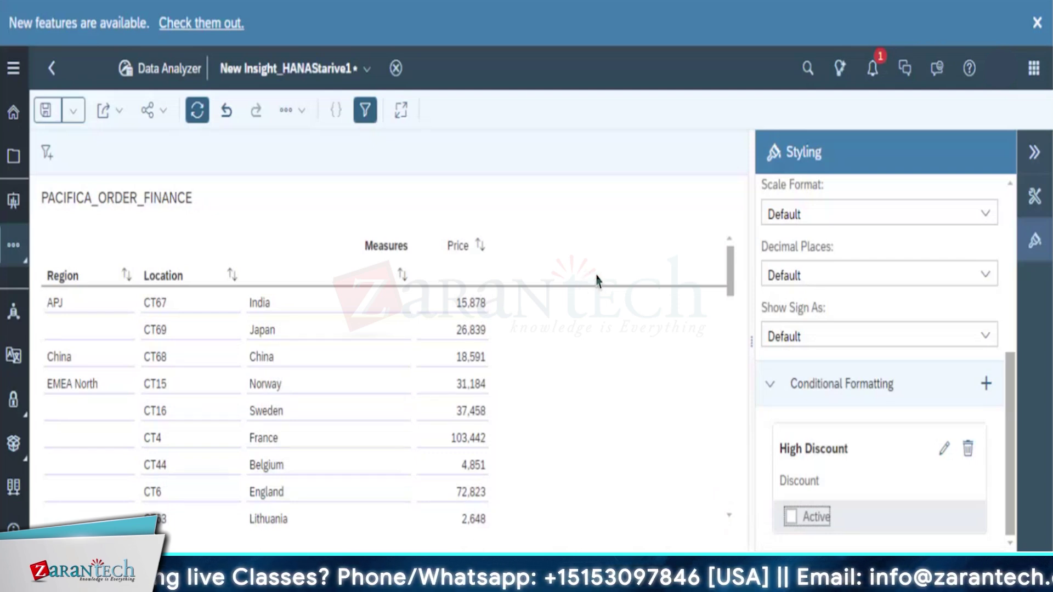
pyautogui.click(791, 518)
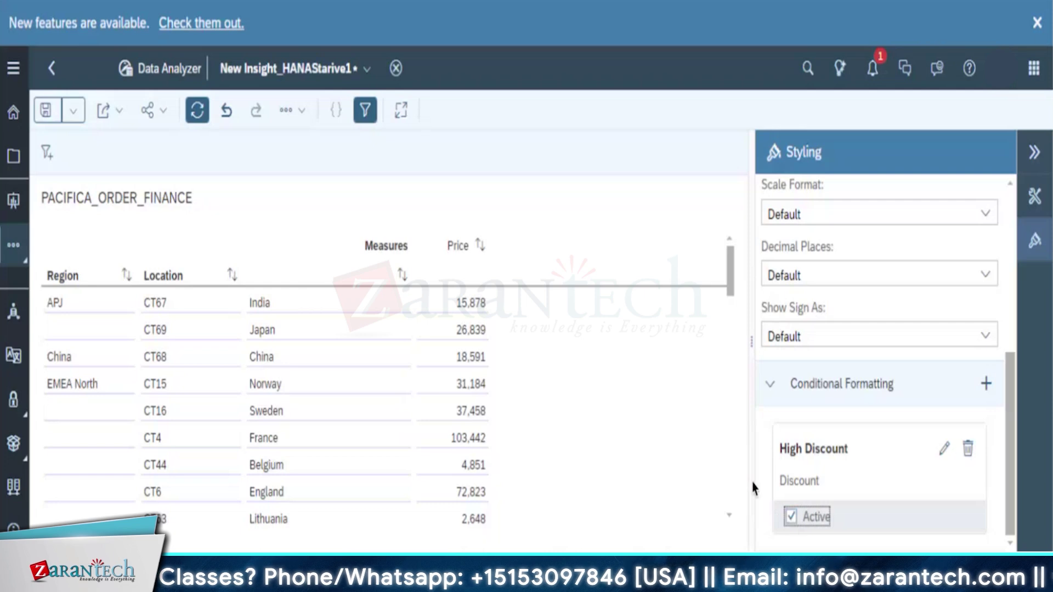
pyautogui.click(791, 518)
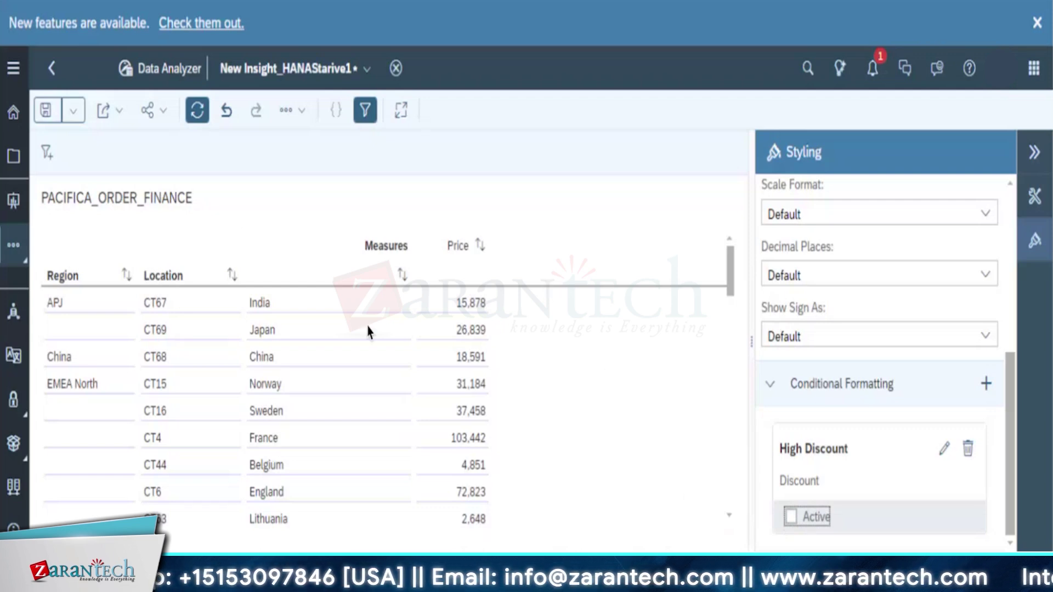
# Toggle High Discount on and off again, leaving it inactive, and select the table
pyautogui.scroll(-5, 446, 400)
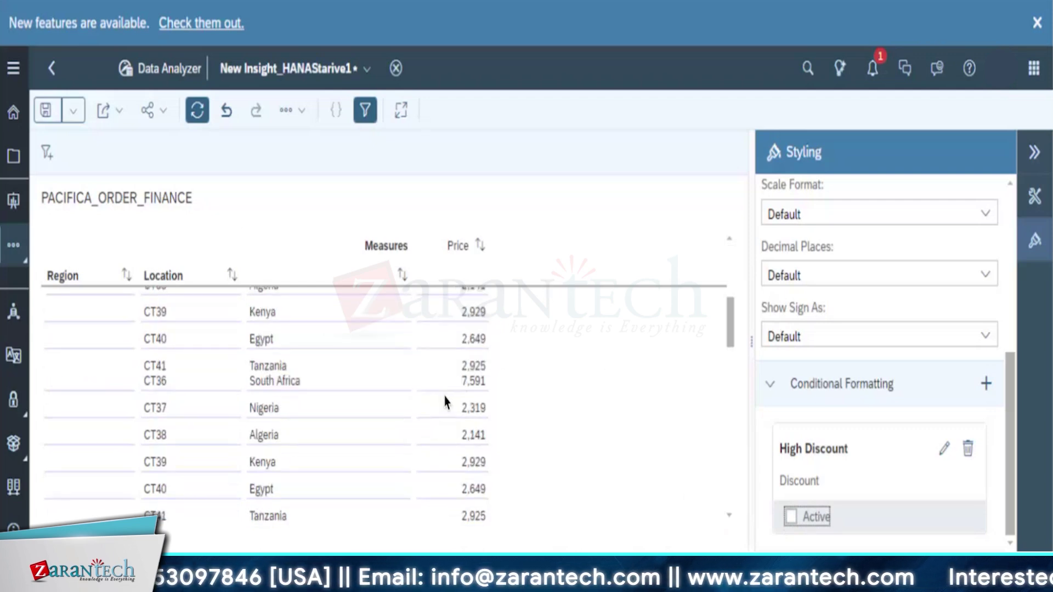
pyautogui.scroll(-6, 446, 402)
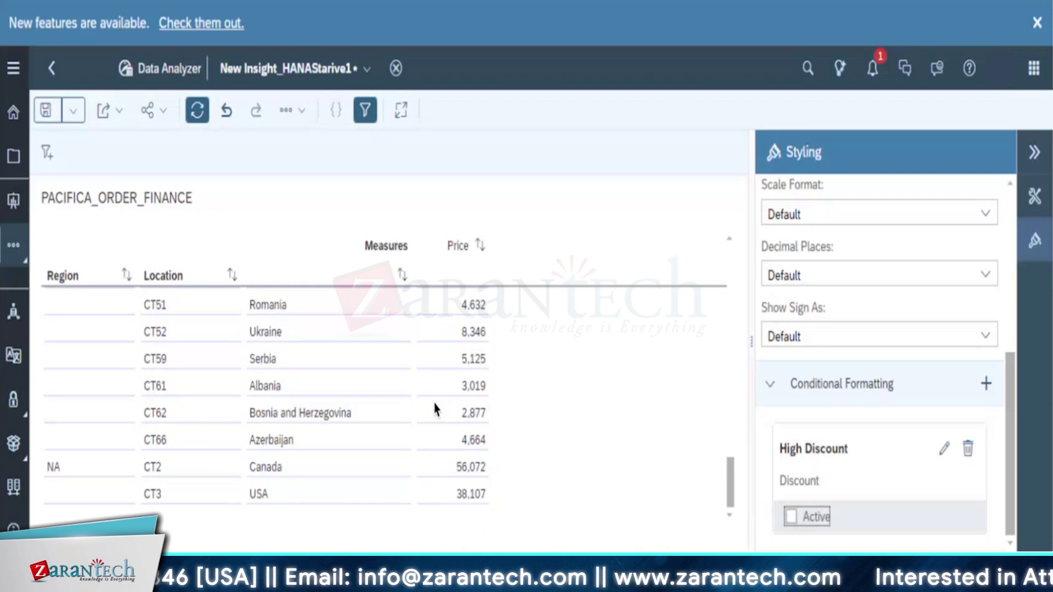
pyautogui.scroll(3, 436, 409)
pyautogui.scroll(2, 436, 409)
pyautogui.scroll(-6, 436, 405)
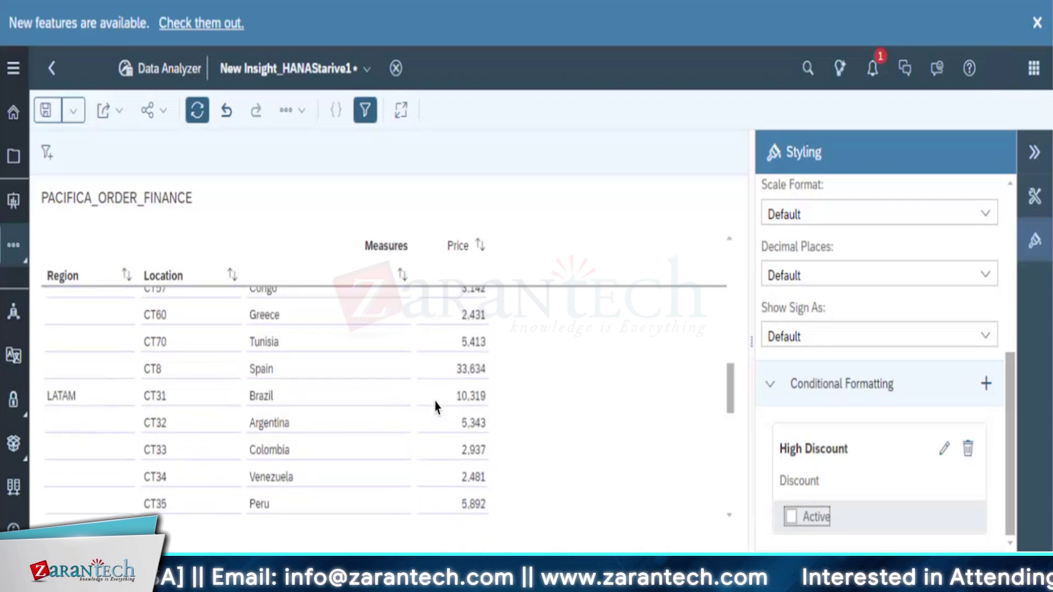
pyautogui.scroll(3, 436, 407)
pyautogui.scroll(6, 435, 406)
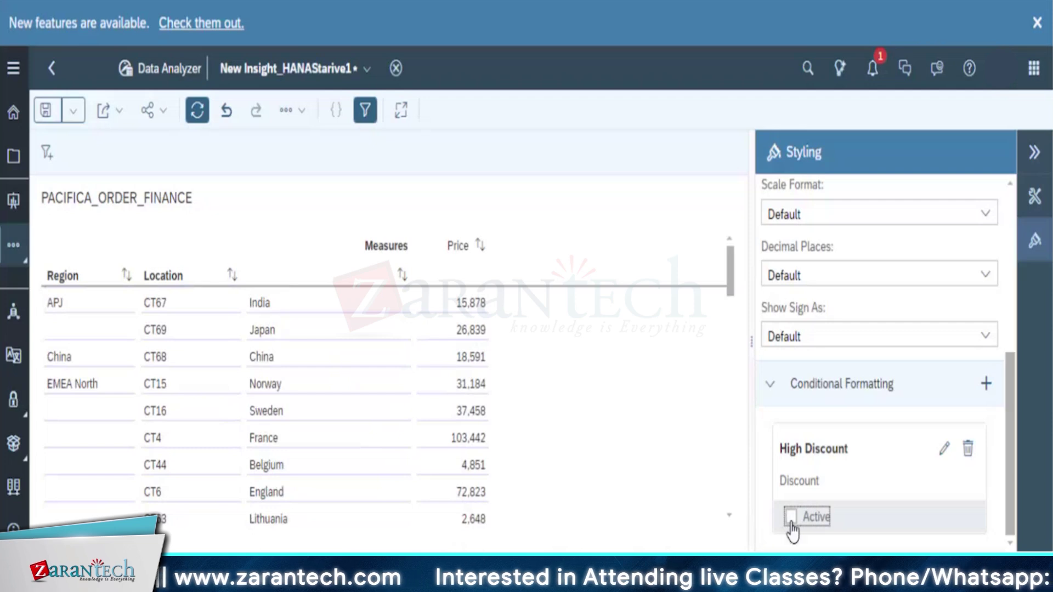
pyautogui.click(791, 517)
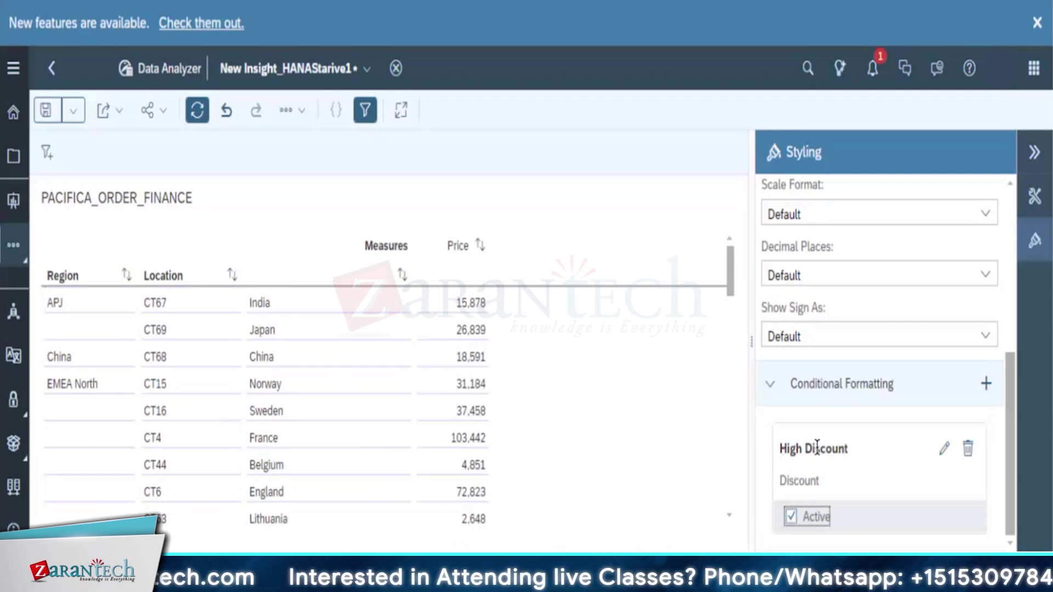
pyautogui.click(834, 475)
pyautogui.click(791, 517)
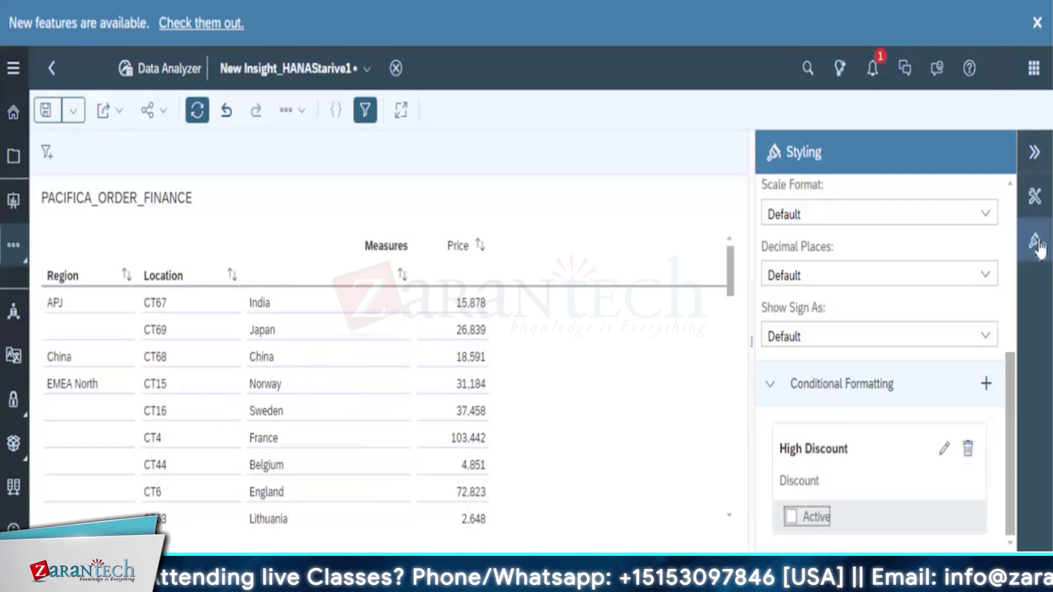
pyautogui.click(620, 344)
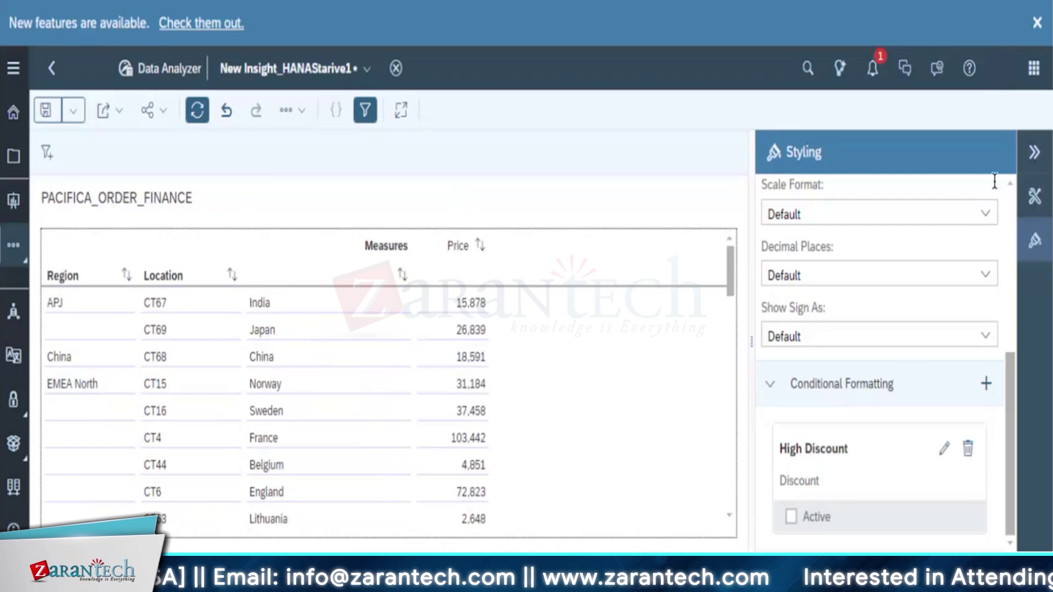
# Bring back the Builder and scroll Available Objects to the Measures section
pyautogui.click(1034, 201)
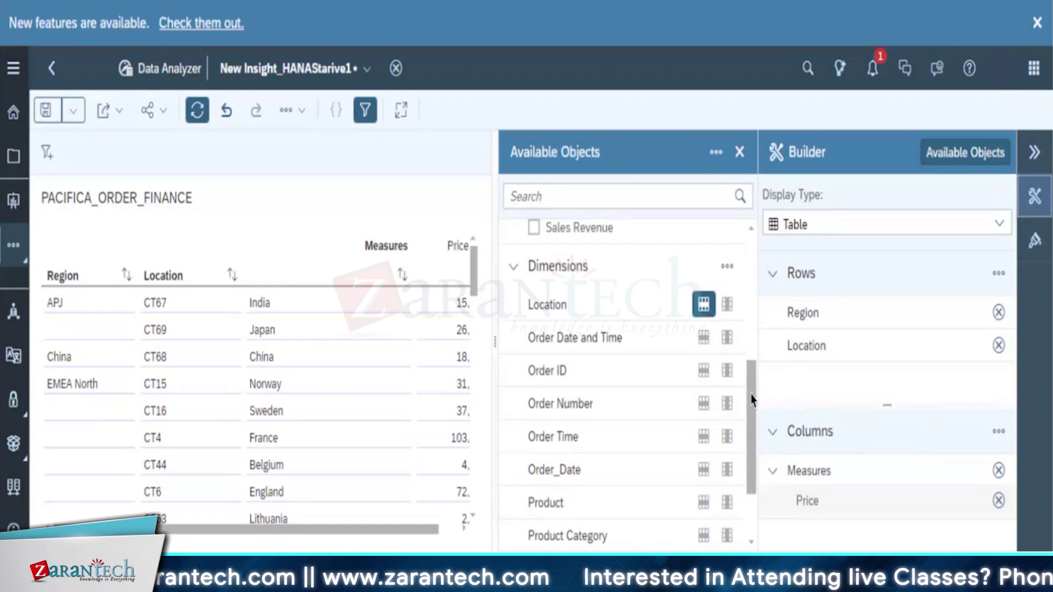
pyautogui.moveTo(752, 400); pyautogui.dragTo(755, 188)
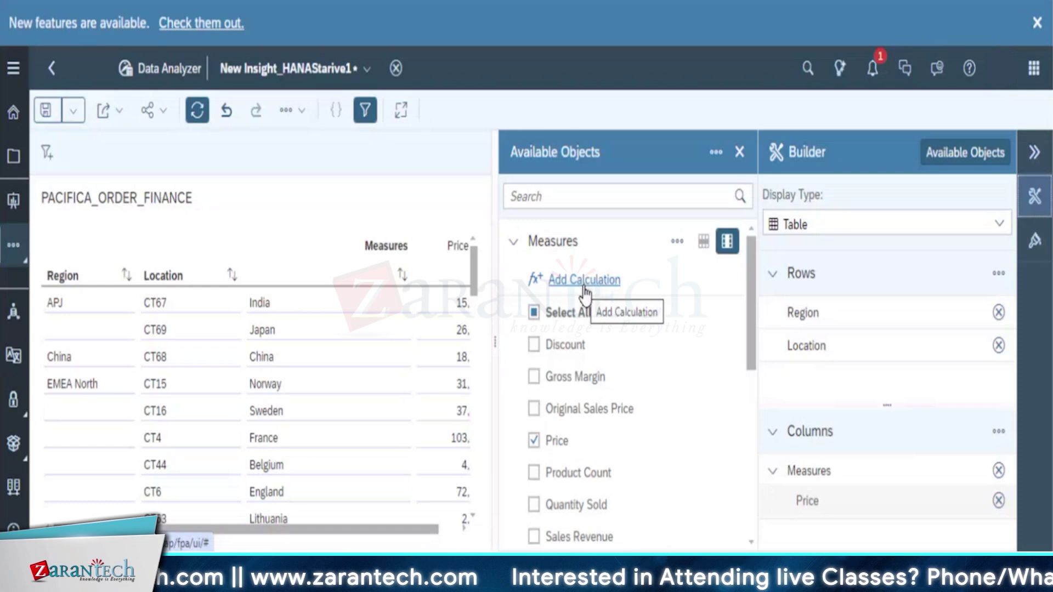
# Define calculation Price Increase (ID Price_Increase) with formula [Price]*1.05
pyautogui.click(584, 281)
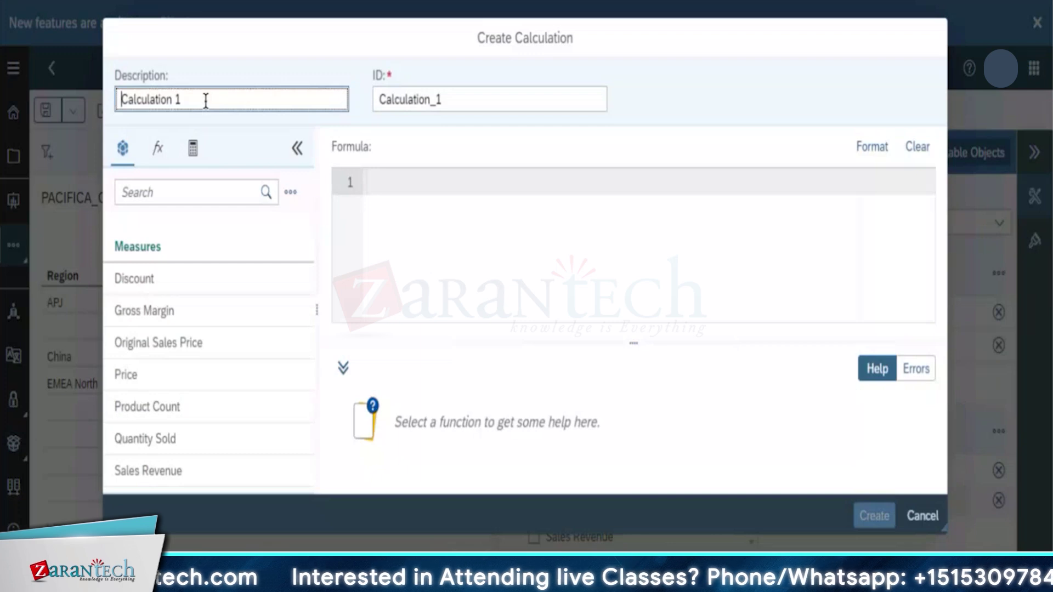
pyautogui.click(205, 100)
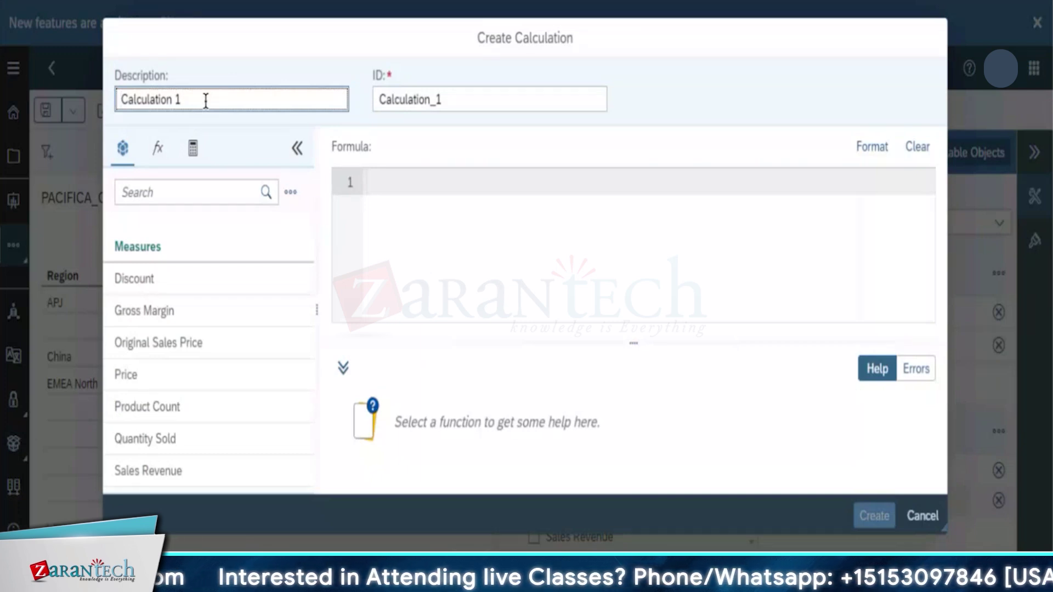
pyautogui.press('BackSpace')
pyautogui.press('BackSpace')
pyautogui.press('BackSpace')
pyautogui.press('BackSpace')
pyautogui.press('BackSpace')
pyautogui.press('BackSpace')
pyautogui.press('BackSpace')
pyautogui.press('BackSpace')
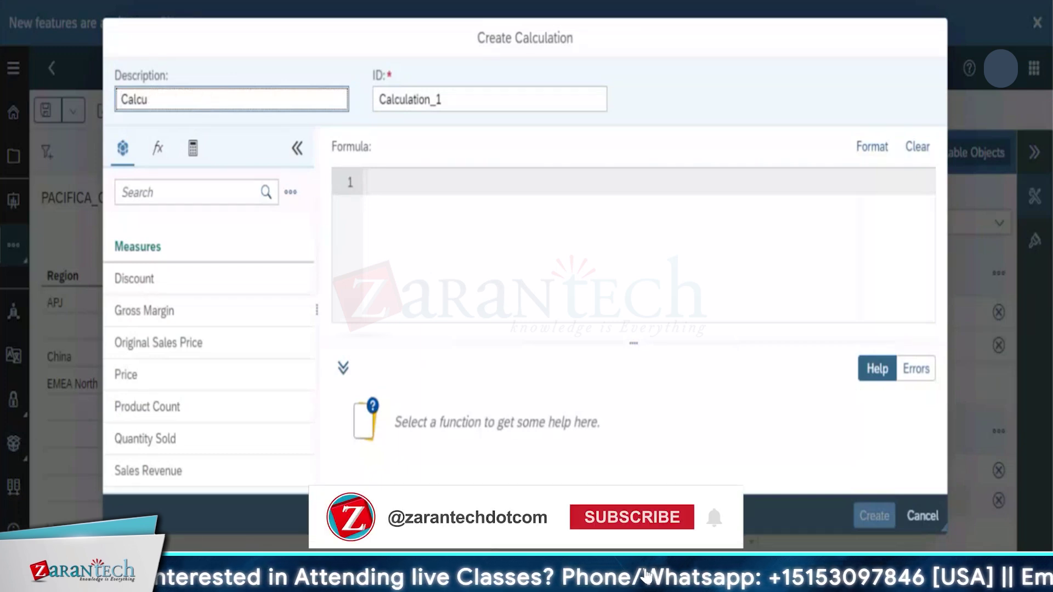
pyautogui.press('BackSpace')
pyautogui.press('BackSpace')
pyautogui.press('BackSpace')
pyautogui.press('BackSpace')
pyautogui.press('BackSpace')
pyautogui.write('P')
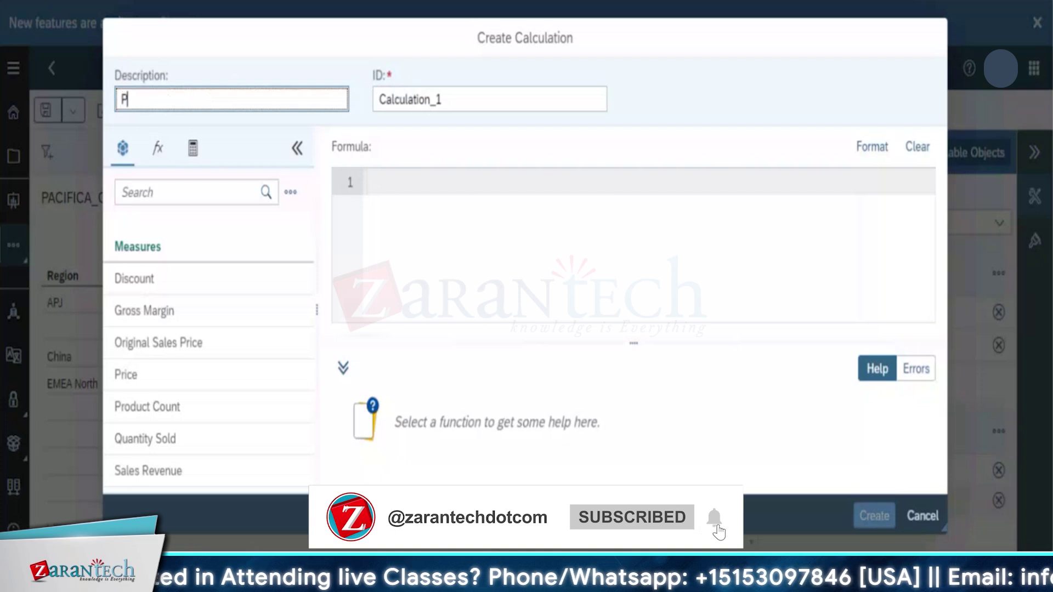
pyautogui.write('rice Increase')
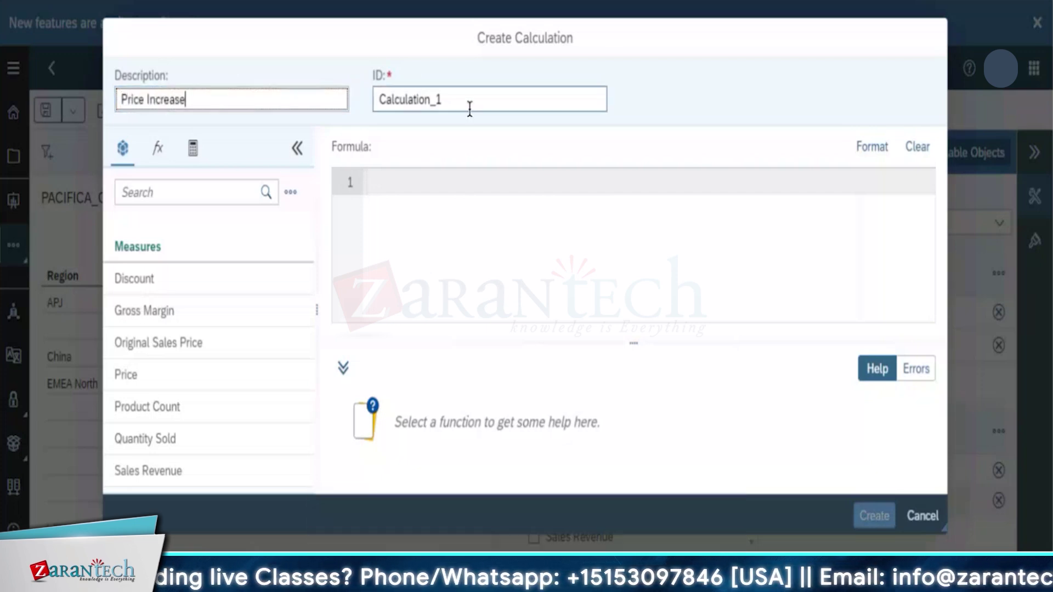
pyautogui.press('Tab')
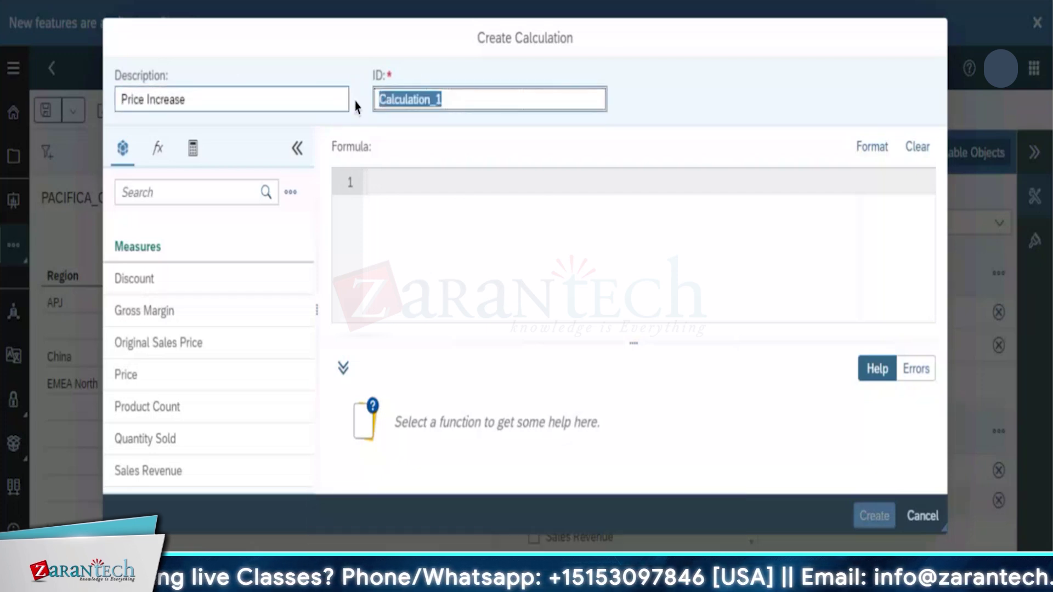
pyautogui.press('BackSpace')
pyautogui.write('Price')
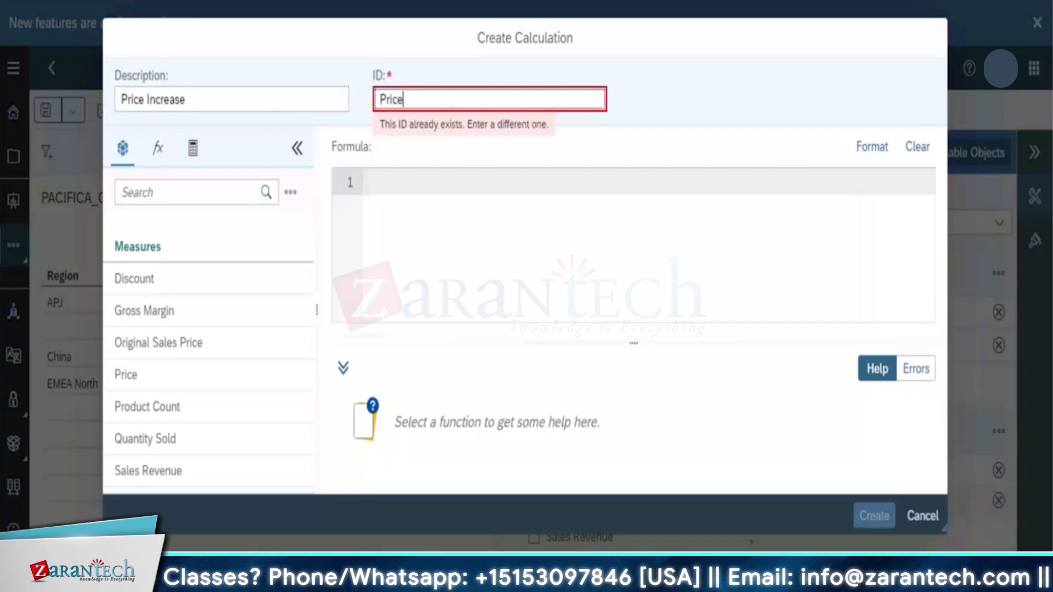
pyautogui.write('_Increase')
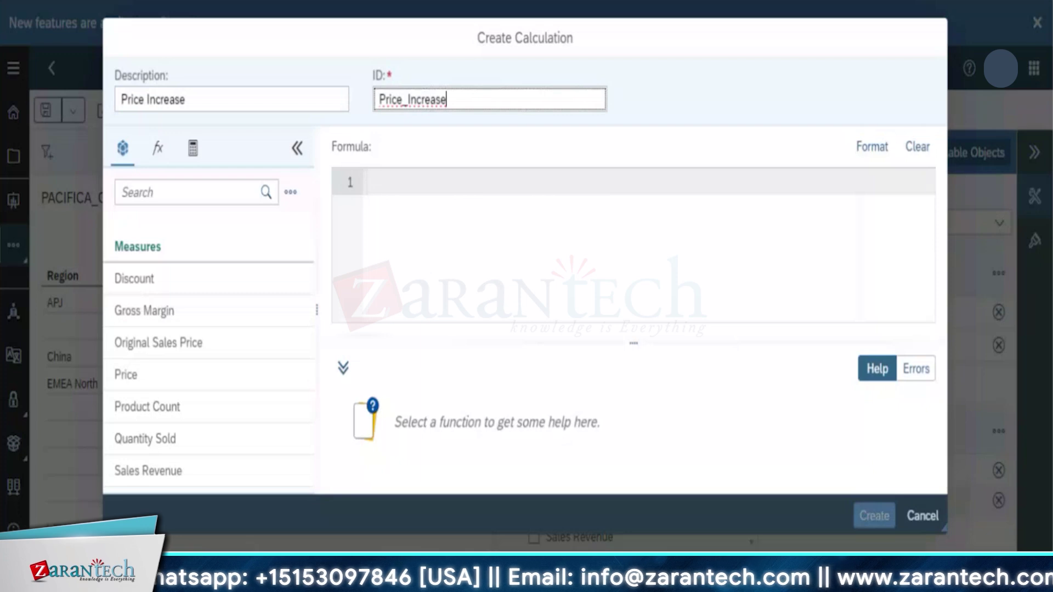
pyautogui.click(183, 378)
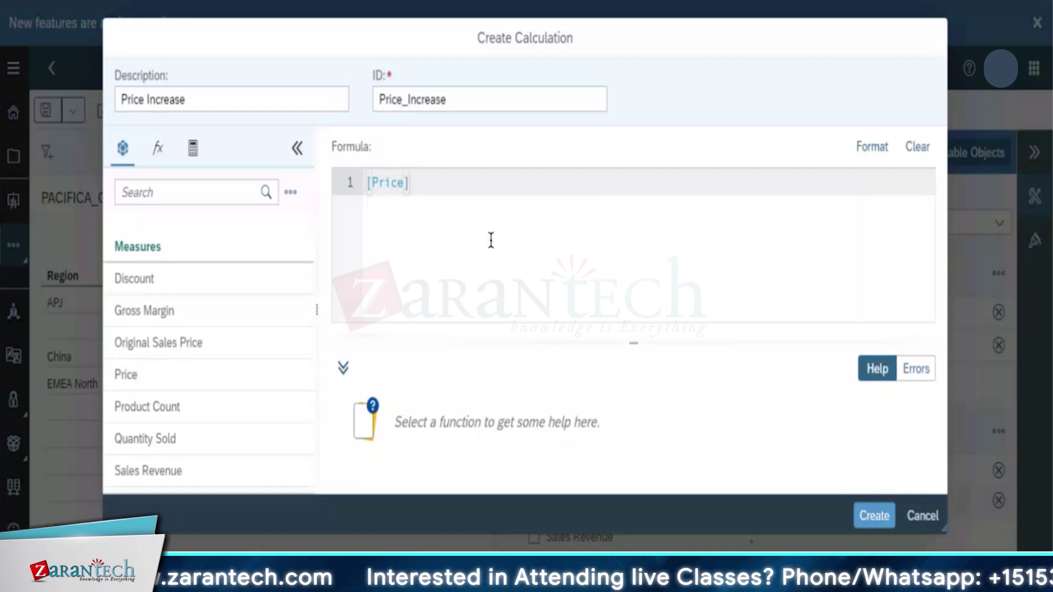
pyautogui.write('*')
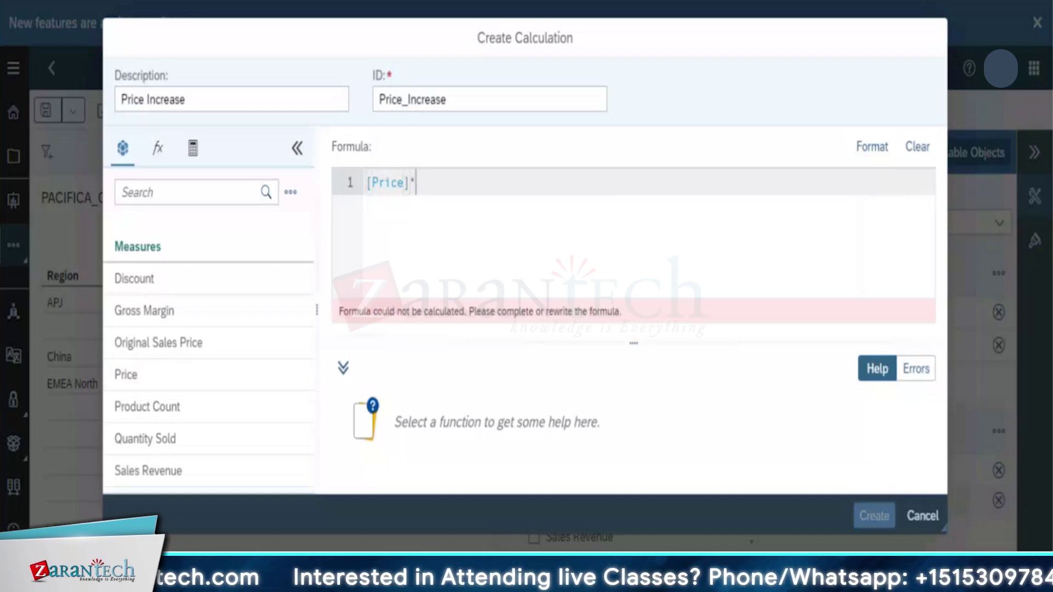
pyautogui.write('1.05')
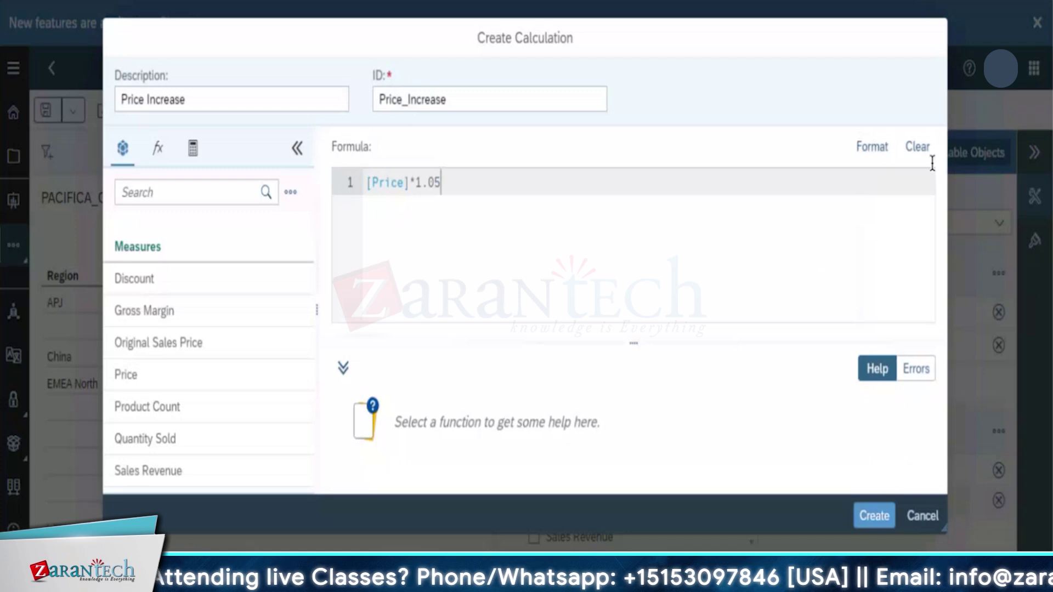
# Create the Price Increase column beside Price and close the Available Objects panel
pyautogui.click(869, 518)
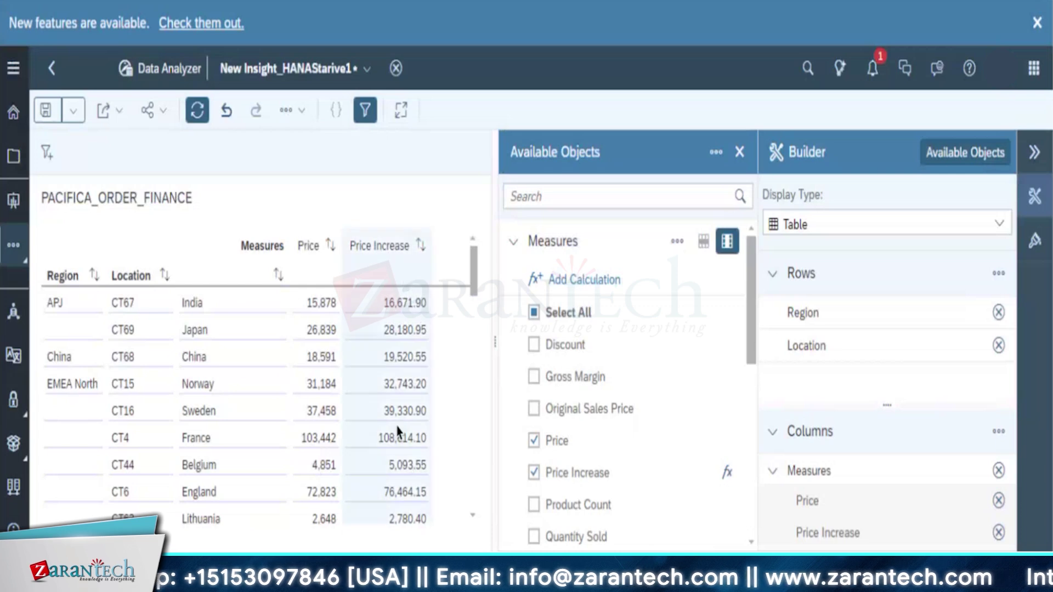
pyautogui.click(349, 252)
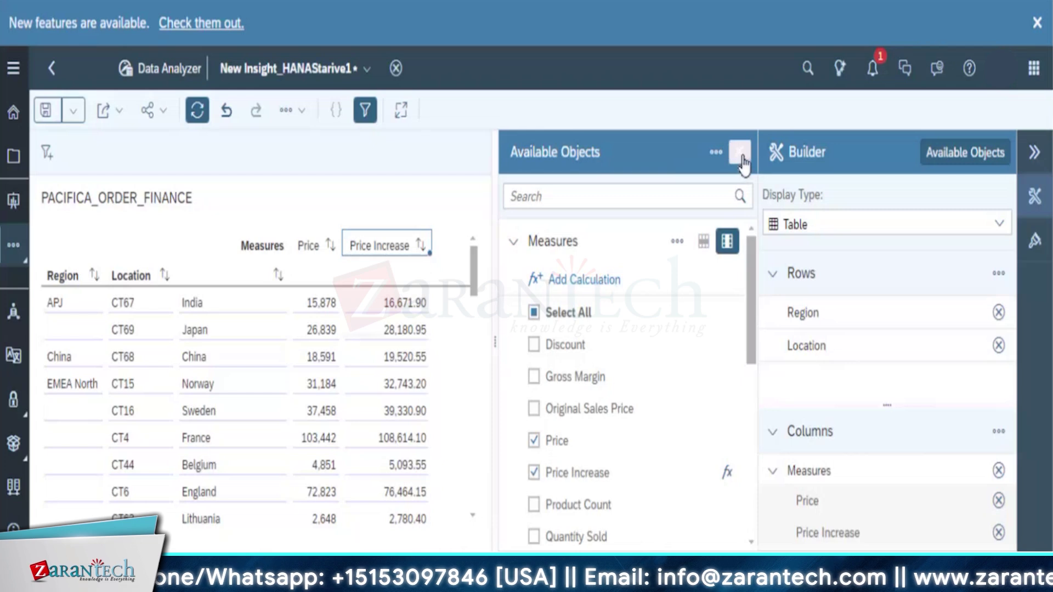
pyautogui.click(740, 154)
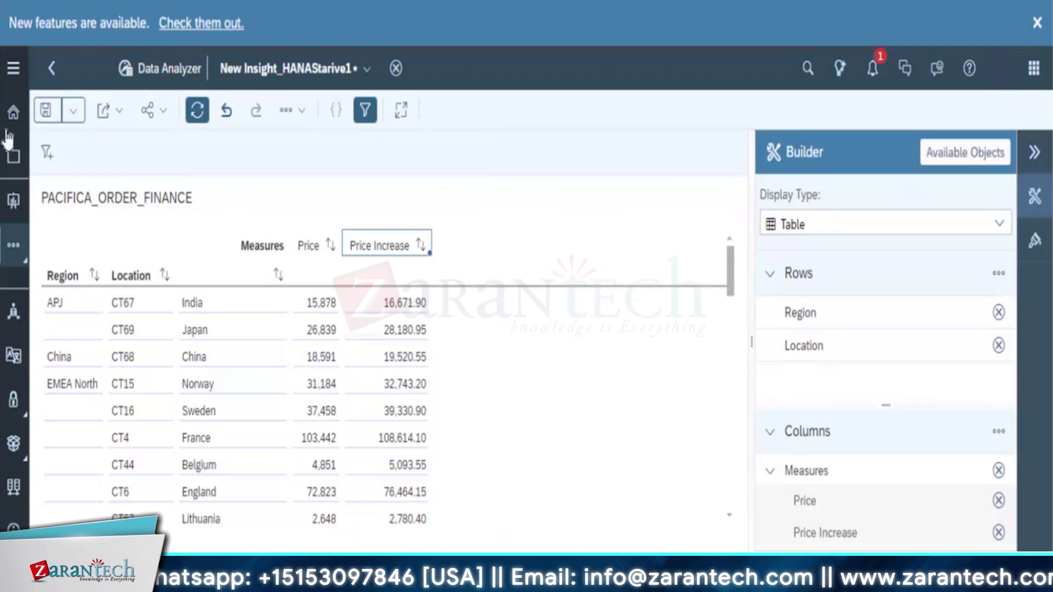
# Leave the insight for the Home page, closing the New features banner and discarding unsaved changes
pyautogui.click(14, 112)
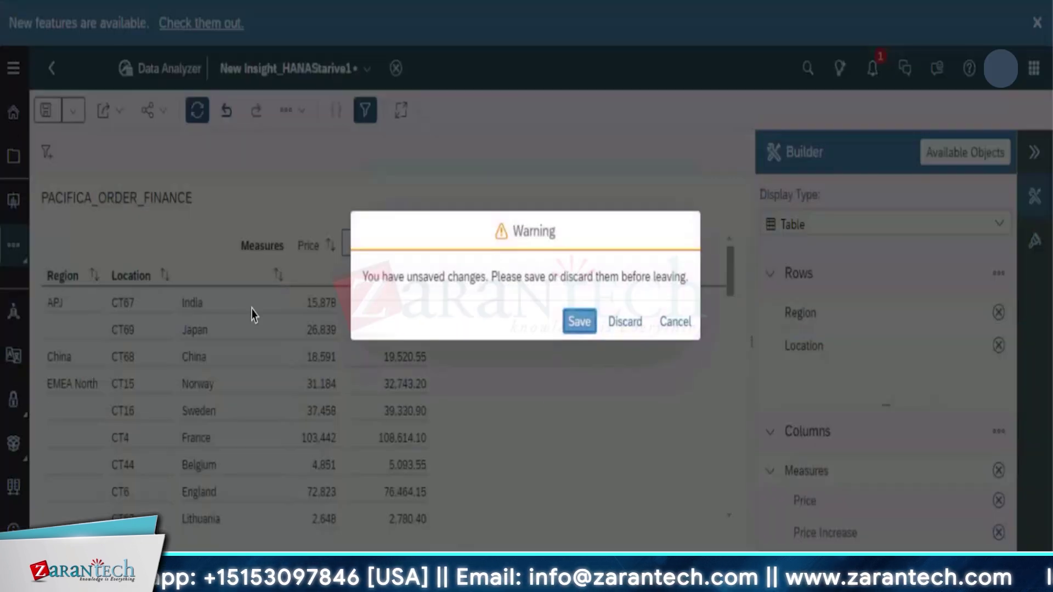
pyautogui.click(573, 324)
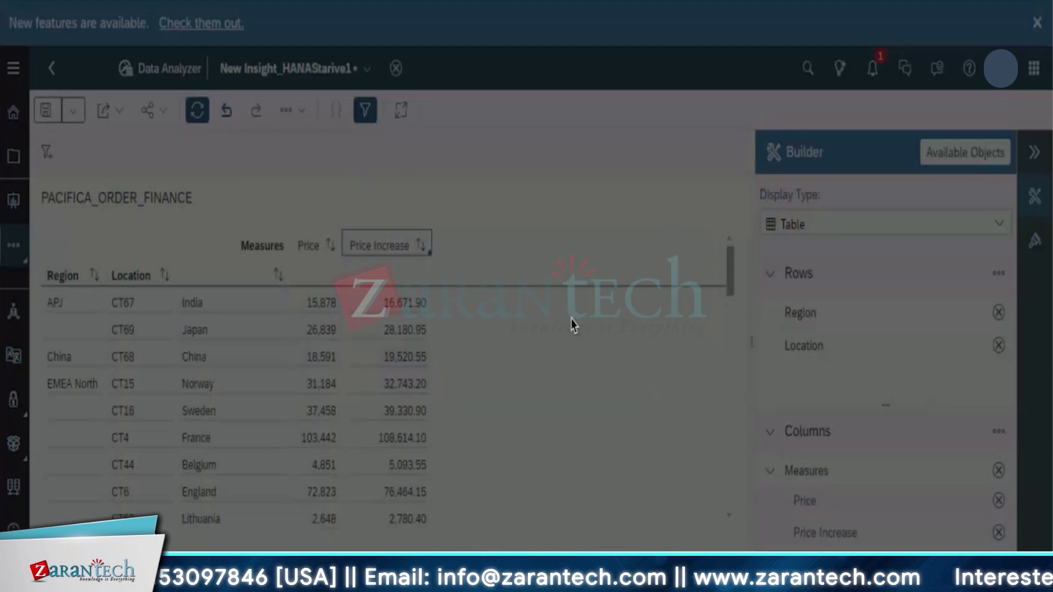
pyautogui.click(1037, 23)
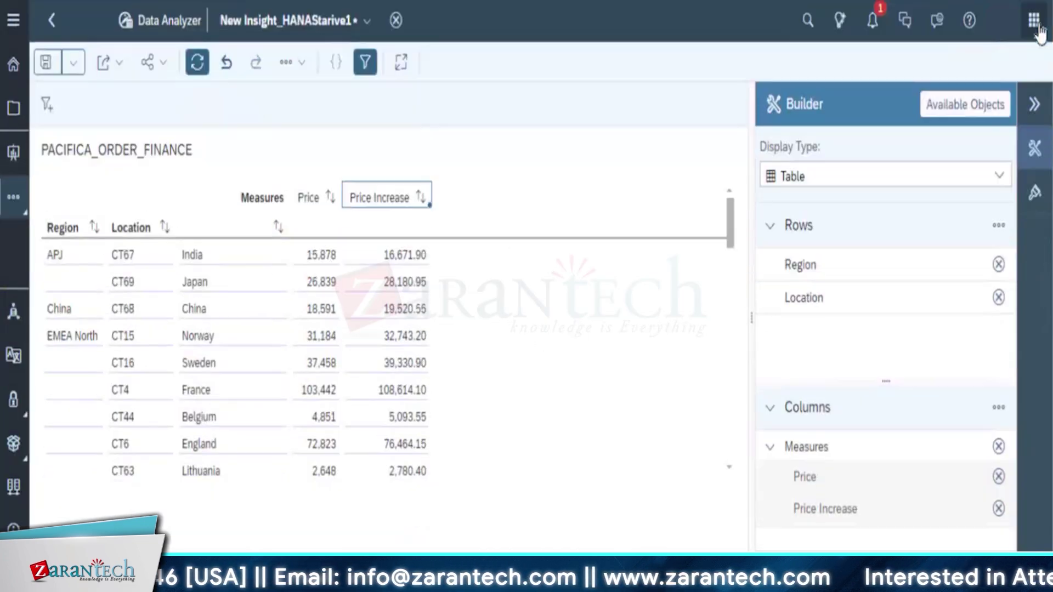
pyautogui.click(12, 68)
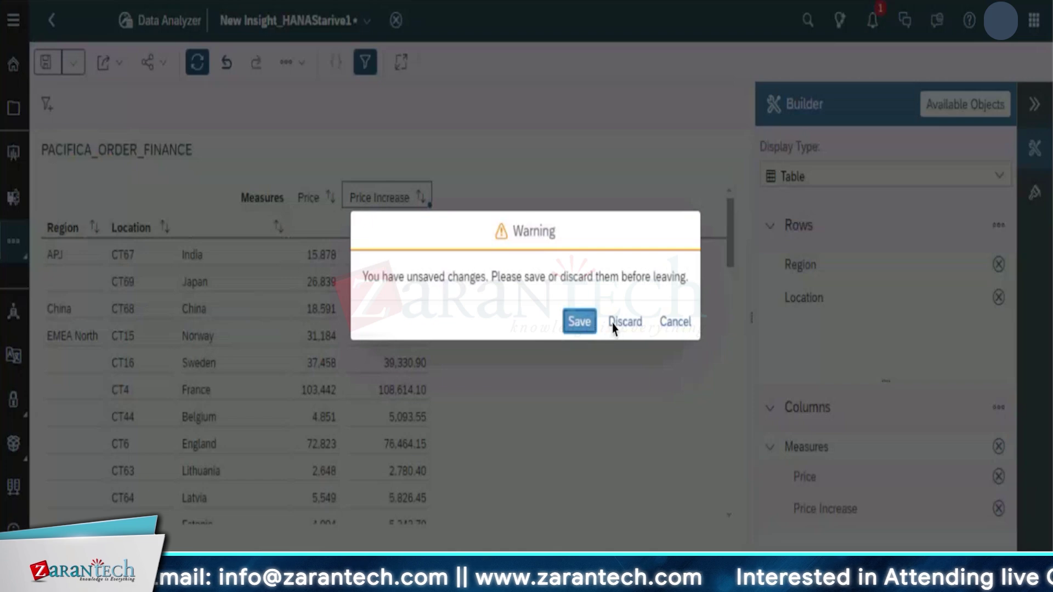
pyautogui.click(614, 328)
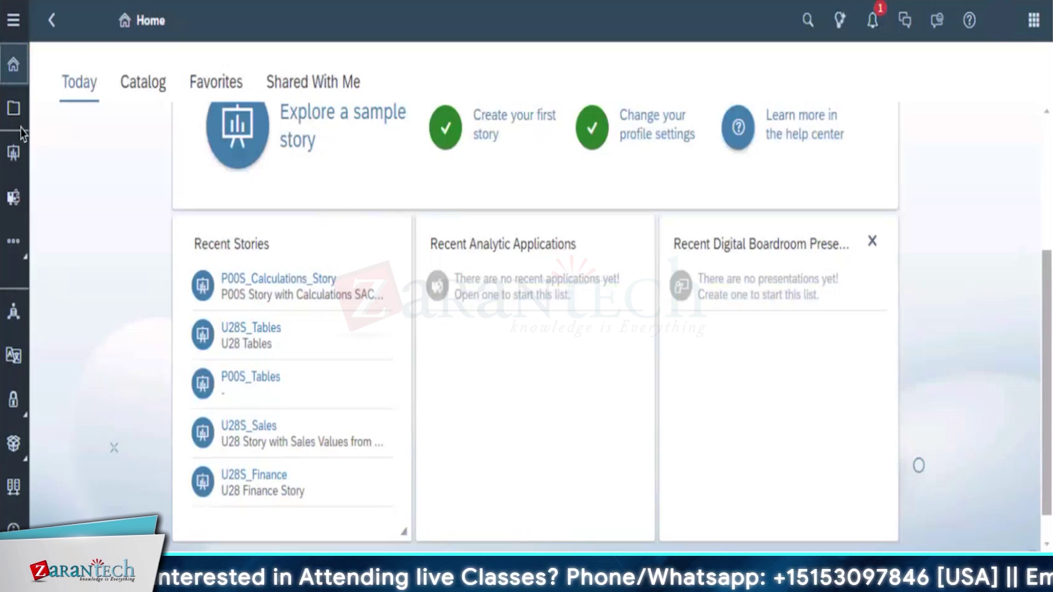
# Open the Modeler from the sidebar's other-applications menu
pyautogui.click(14, 248)
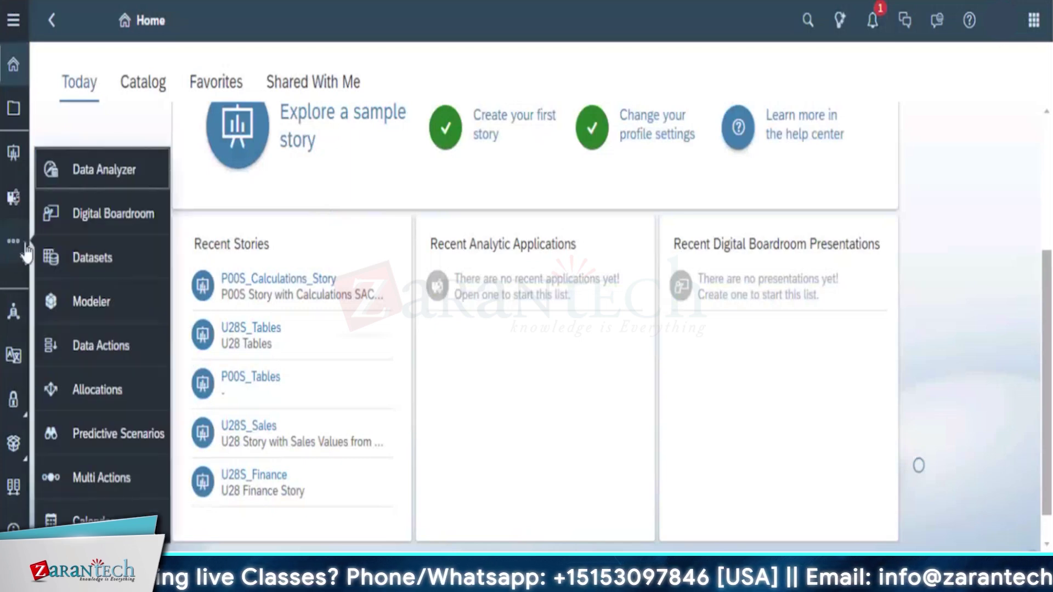
pyautogui.click(89, 307)
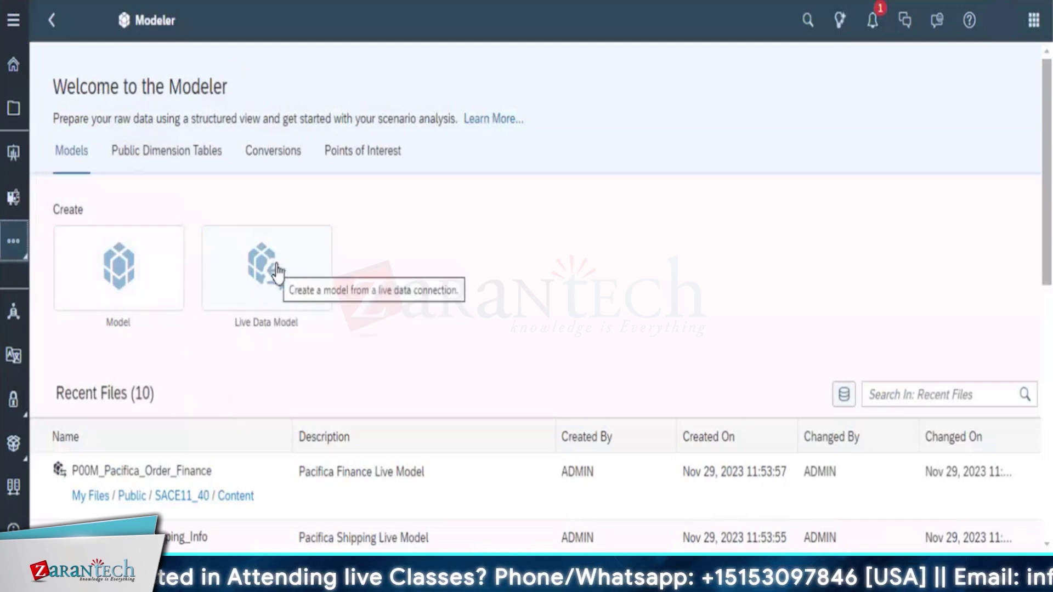
# Start a live data model on SAP HANA using the RemoteCO connection
pyautogui.click(277, 270)
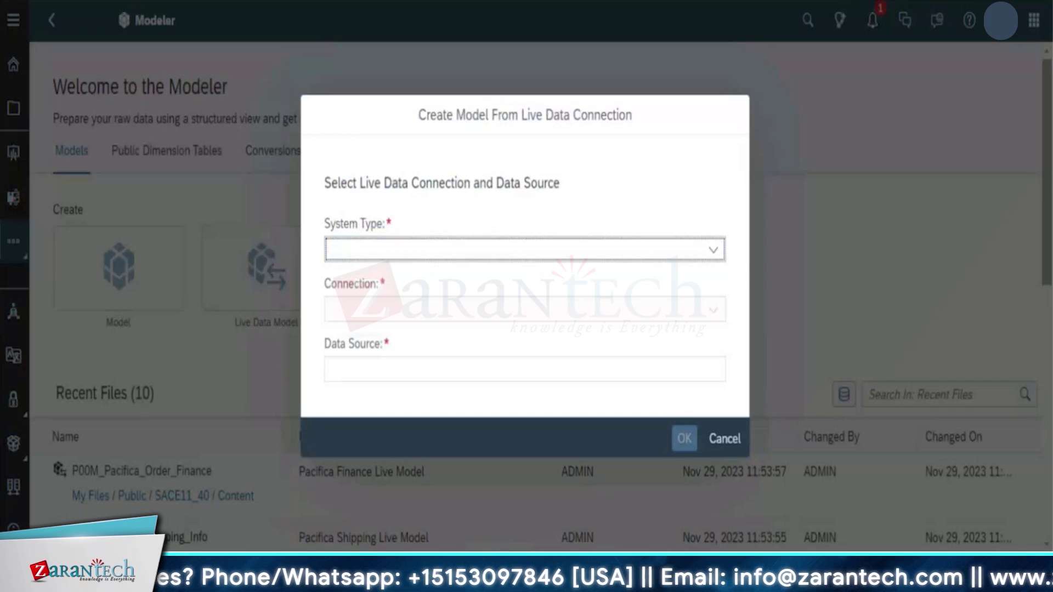
pyautogui.click(712, 253)
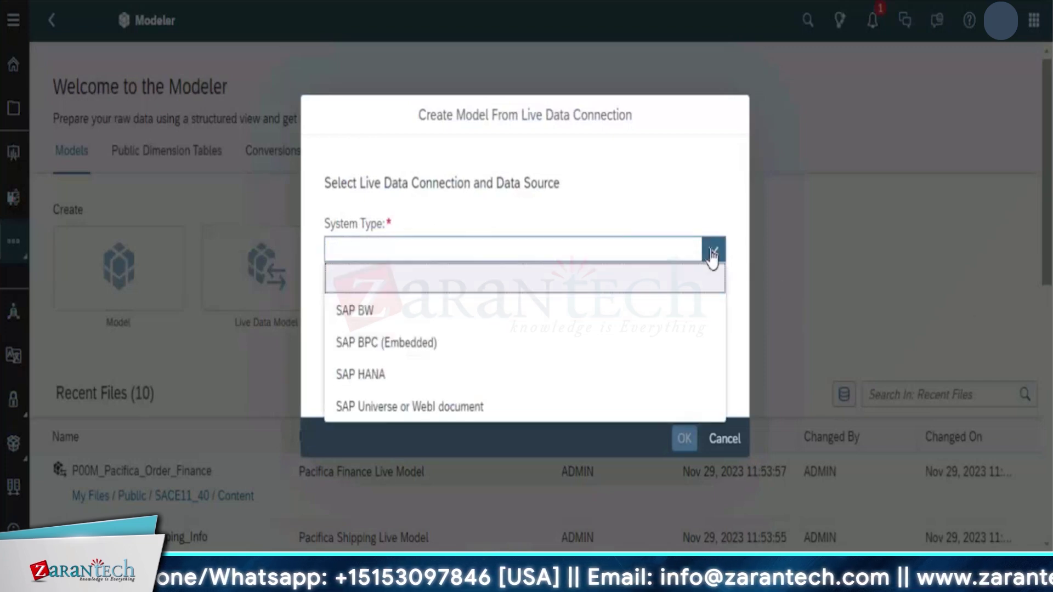
pyautogui.click(367, 377)
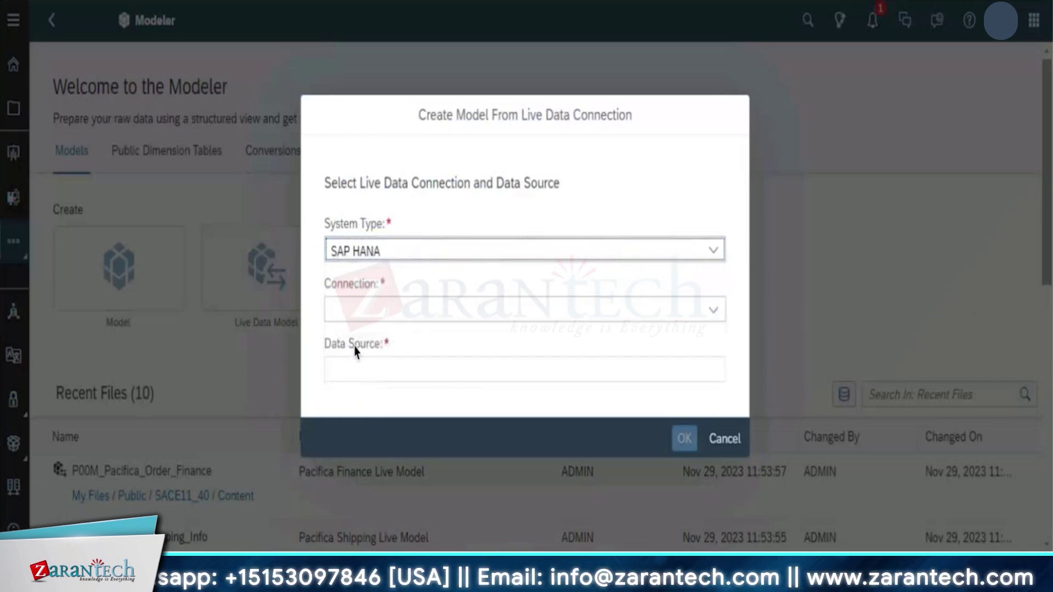
pyautogui.click(713, 318)
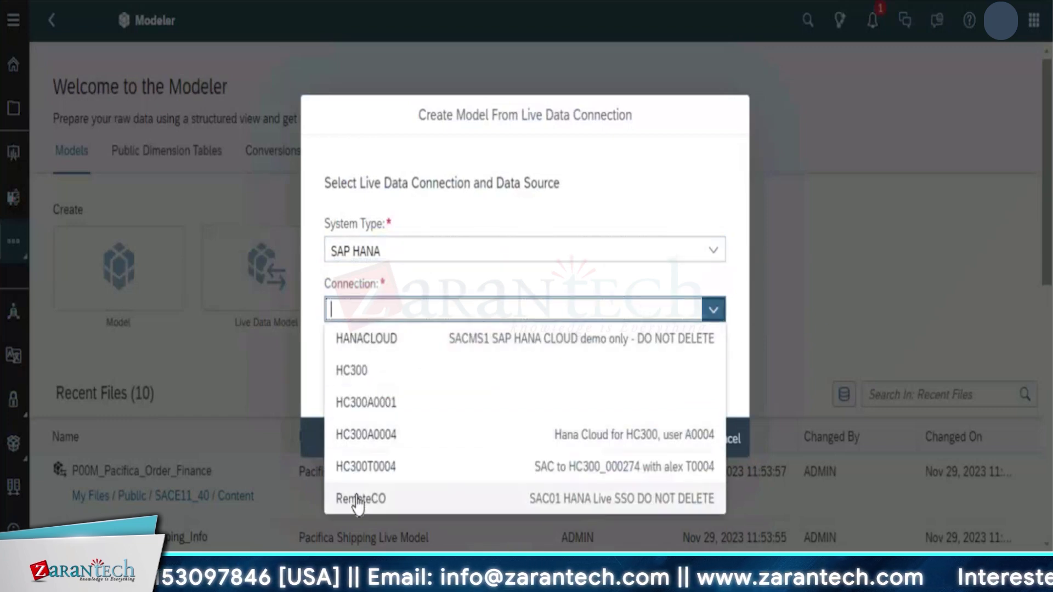
pyautogui.click(357, 500)
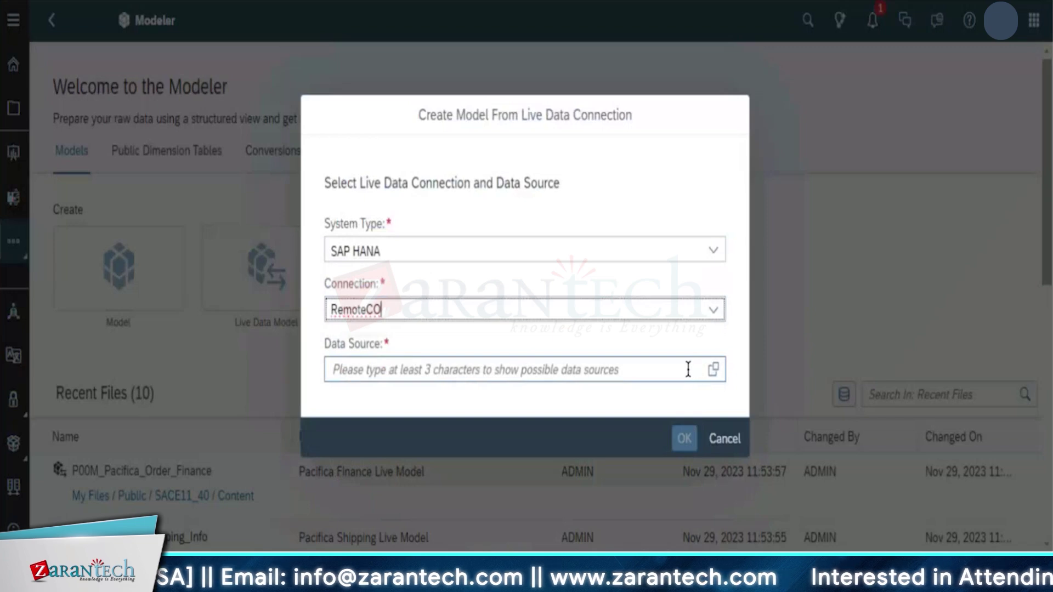
# Choose WORKSHOP_PACIFICA_ORDER_FINANCE as the data source and create the model
pyautogui.click(632, 366)
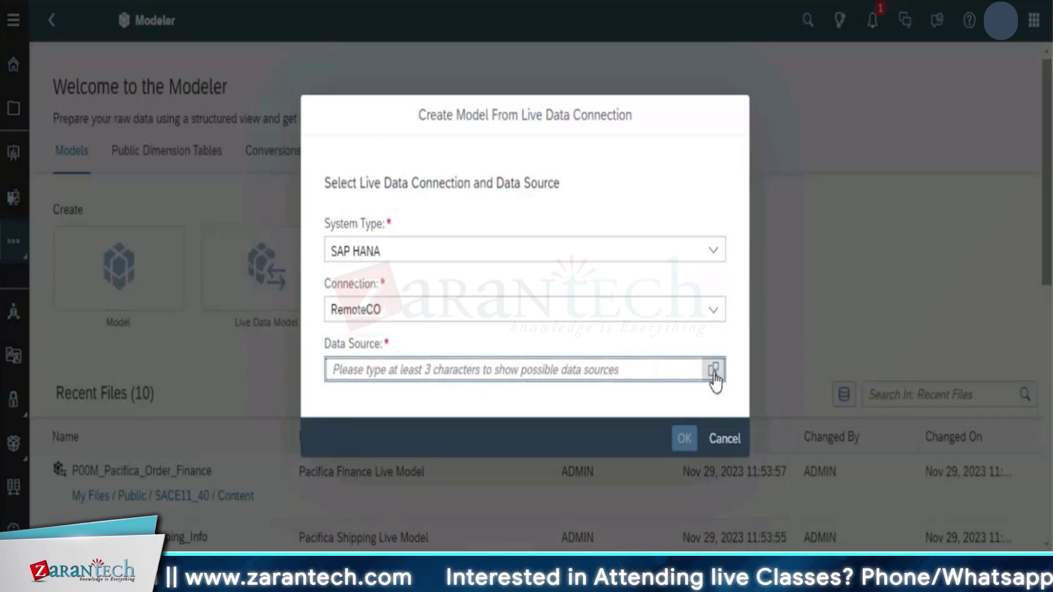
pyautogui.click(714, 371)
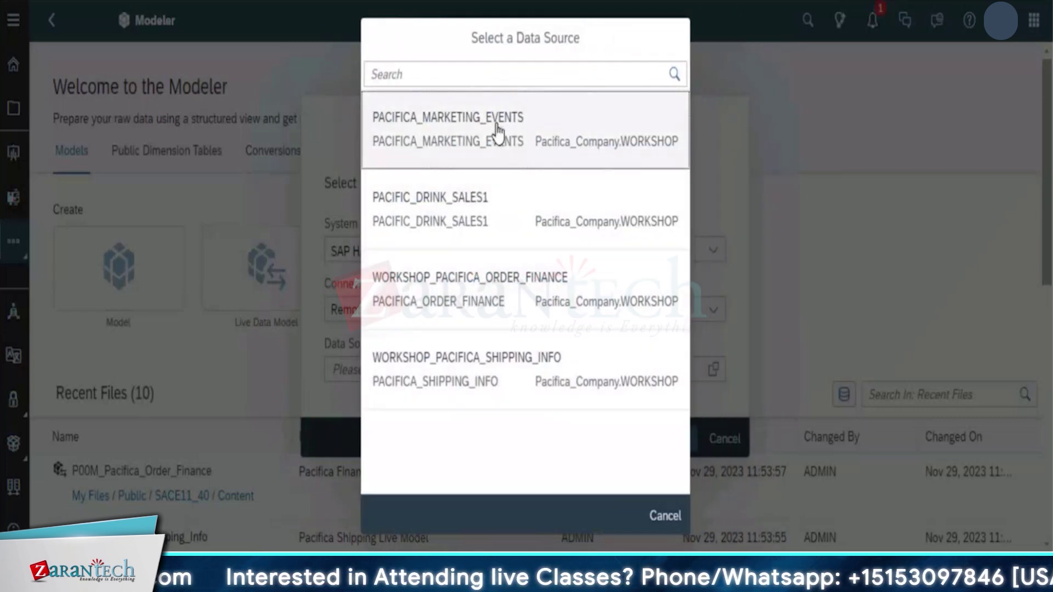
pyautogui.click(455, 297)
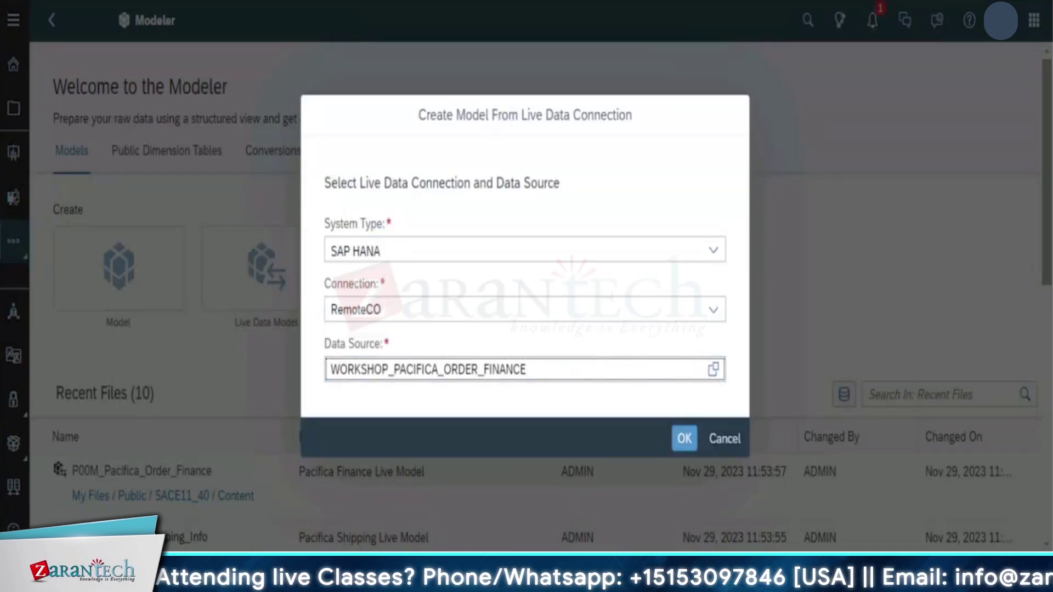
pyautogui.click(683, 438)
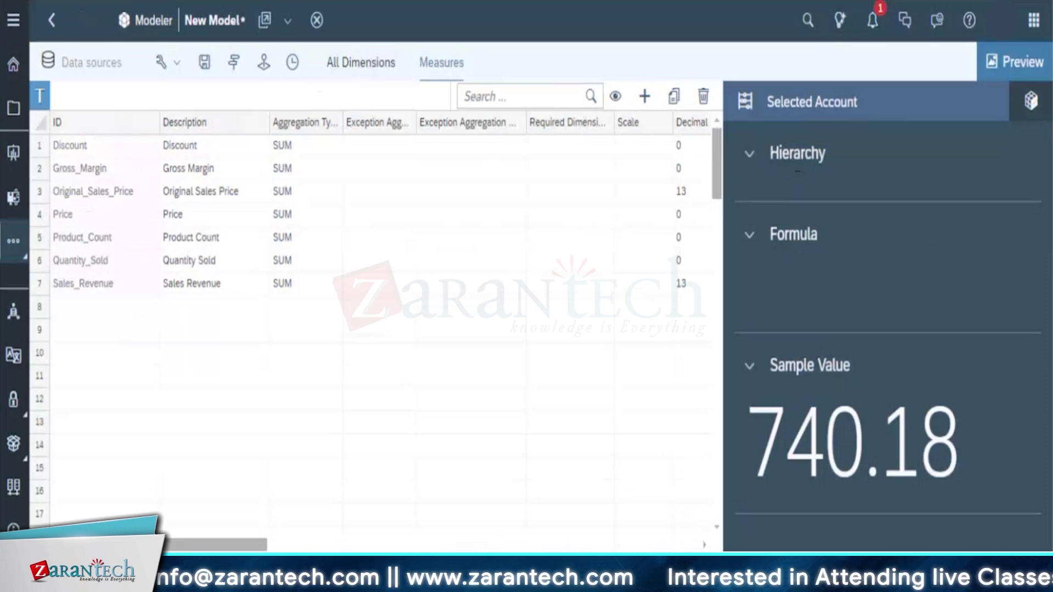
# Collapse the Hierarchy and Formula sections and close the sample-value preview to widen the Measures table
pyautogui.click(750, 158)
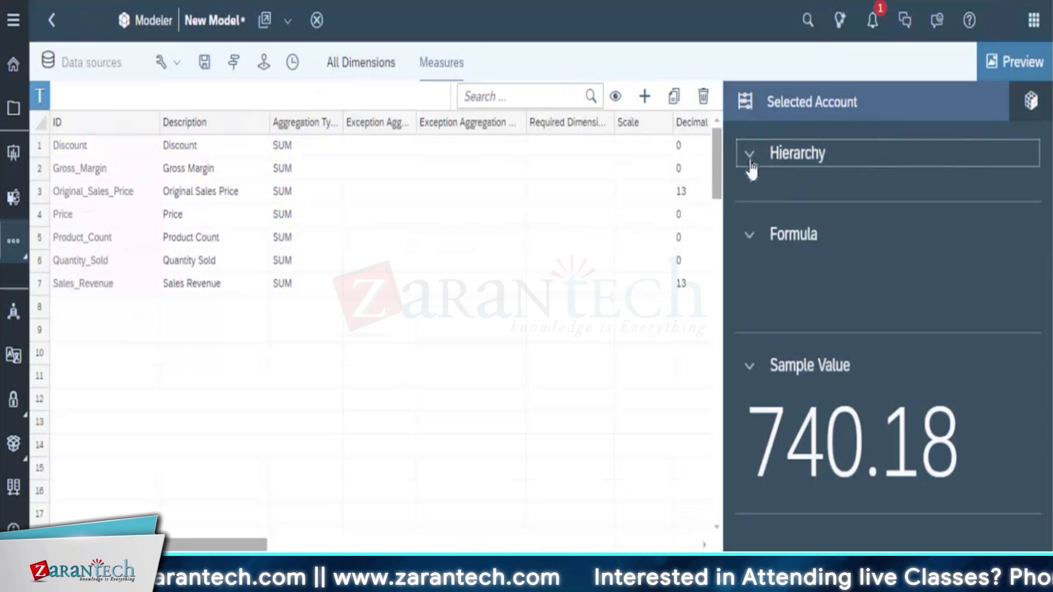
pyautogui.click(749, 202)
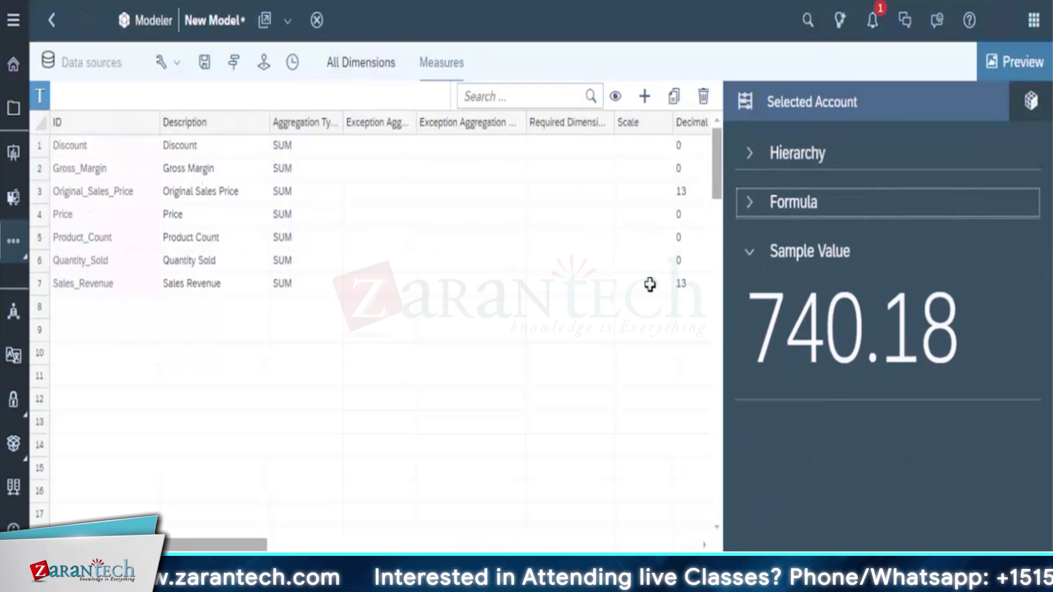
pyautogui.click(1012, 65)
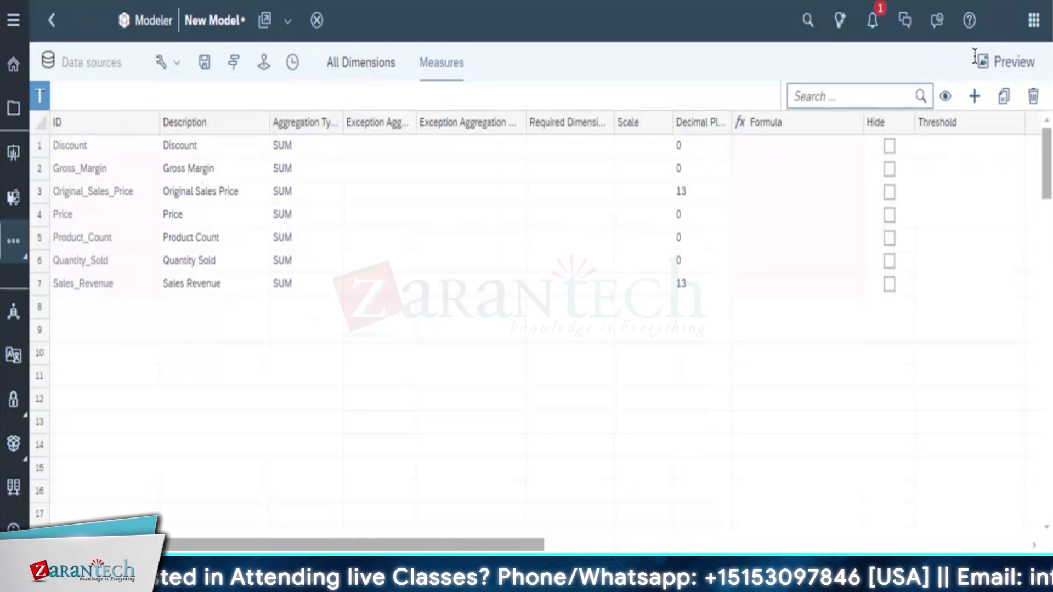
pyautogui.click(1011, 66)
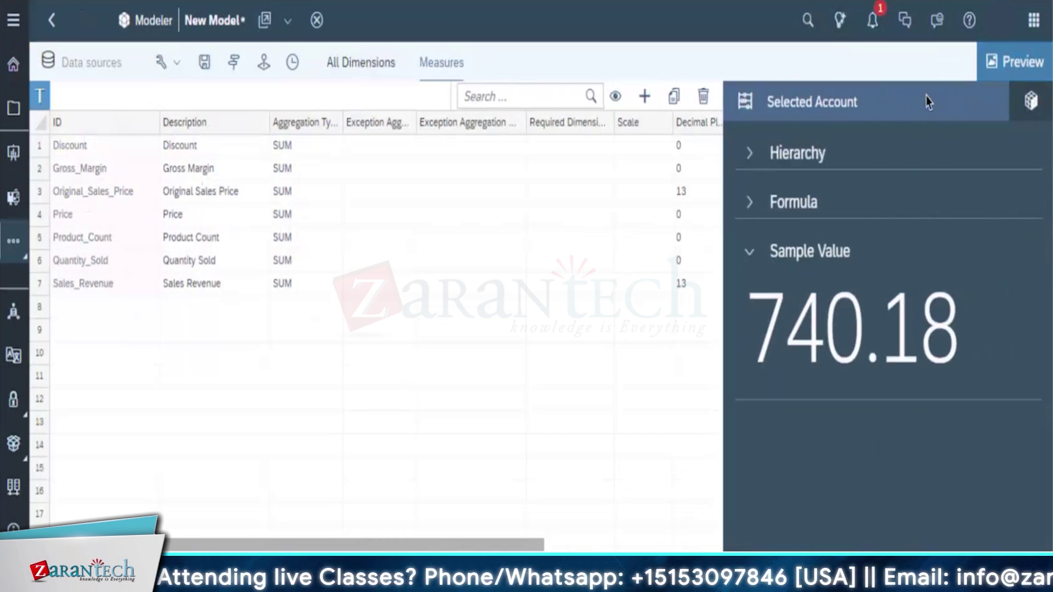
pyautogui.click(1019, 64)
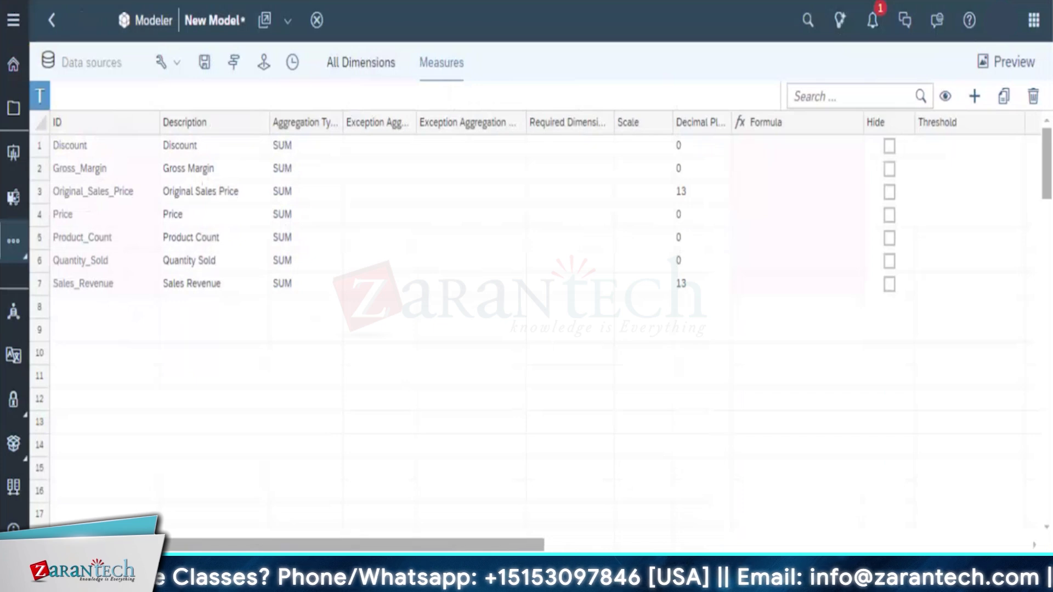
pyautogui.scroll(-3, 397, 371)
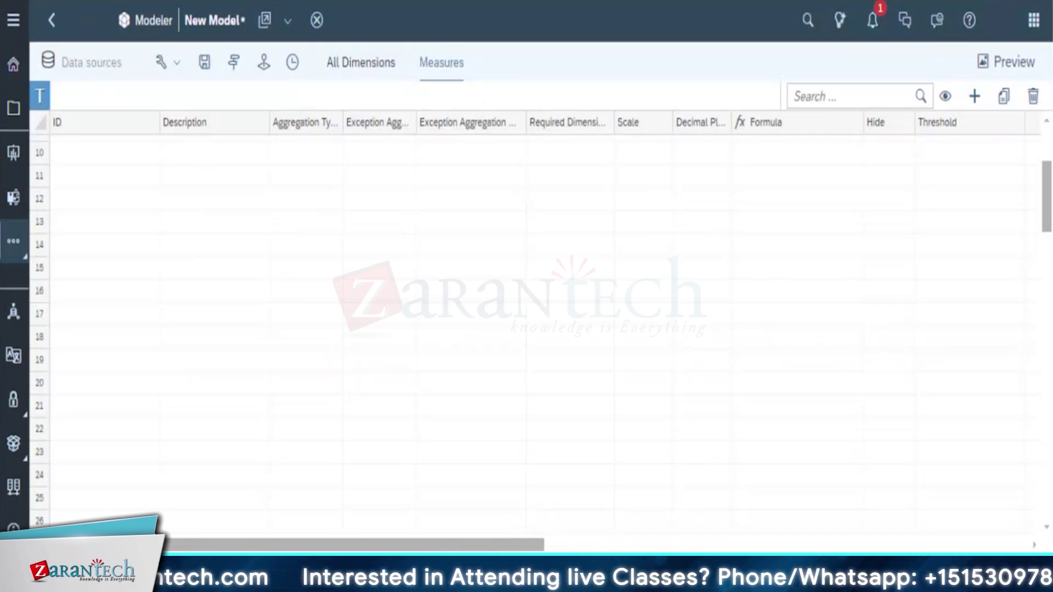
# Show All Dimensions with the Groups tree collapsed, ready to edit ORDER_&_DATE_ID's Group field
pyautogui.click(378, 67)
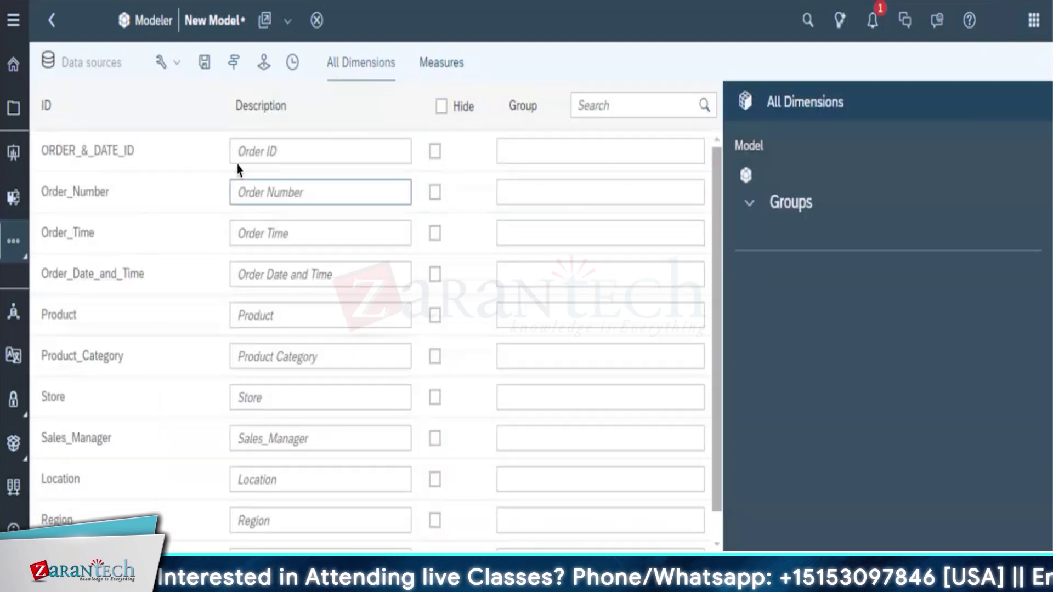
pyautogui.click(748, 211)
pyautogui.click(748, 205)
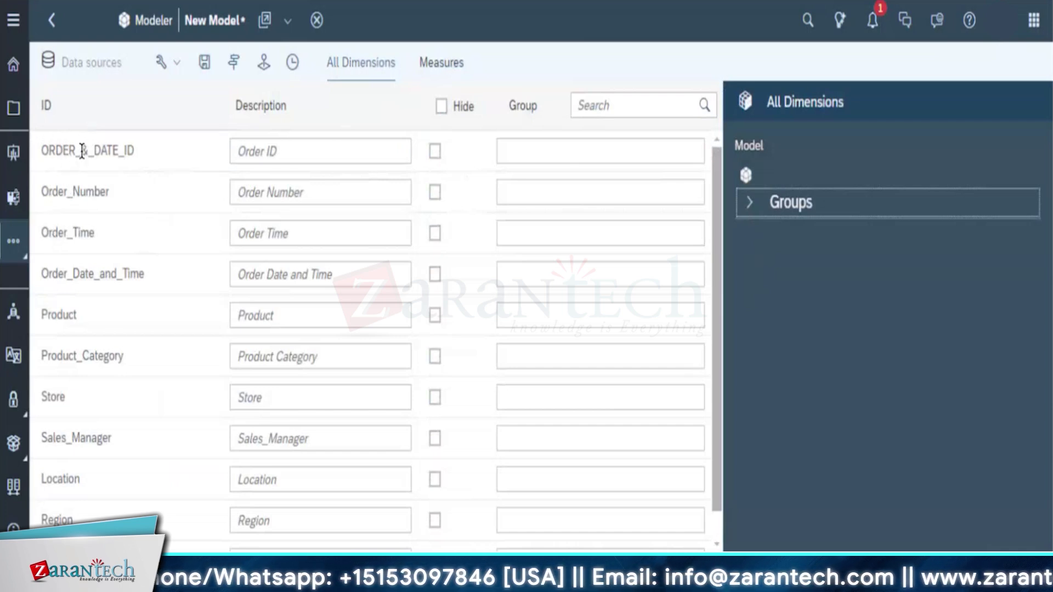
pyautogui.click(512, 148)
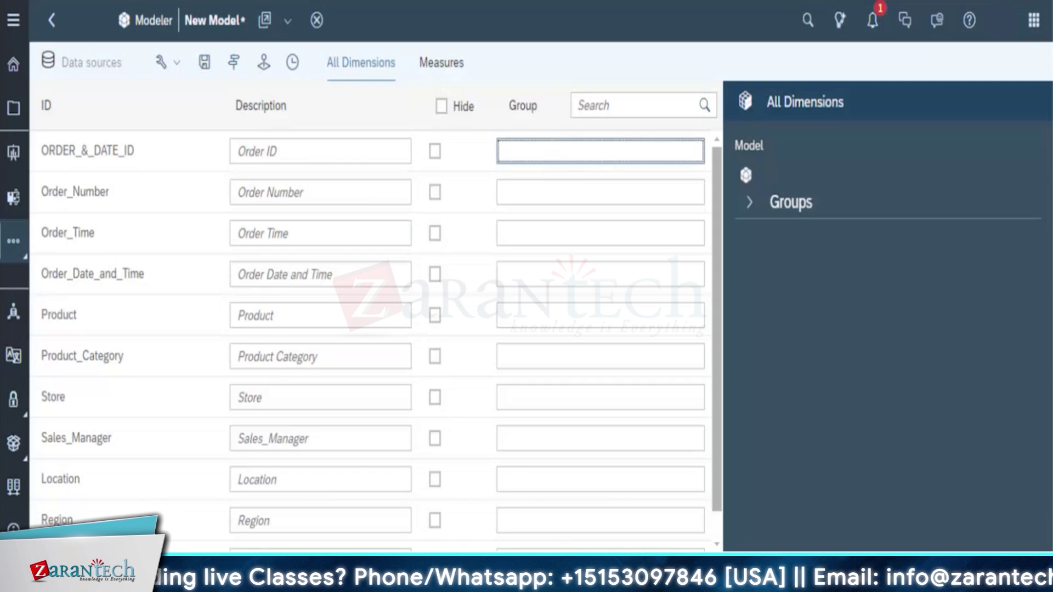
# Assign ORDER_&_DATE_ID, Order_Number, Order_Time and Order_Date_and_Time to the Orders group
pyautogui.write('Orders')
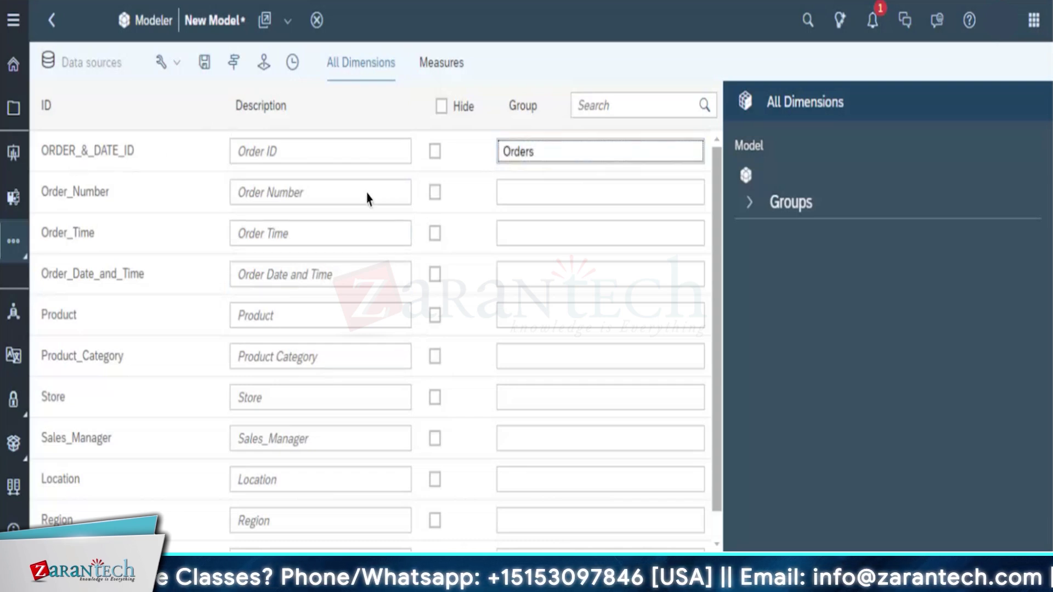
pyautogui.click(541, 197)
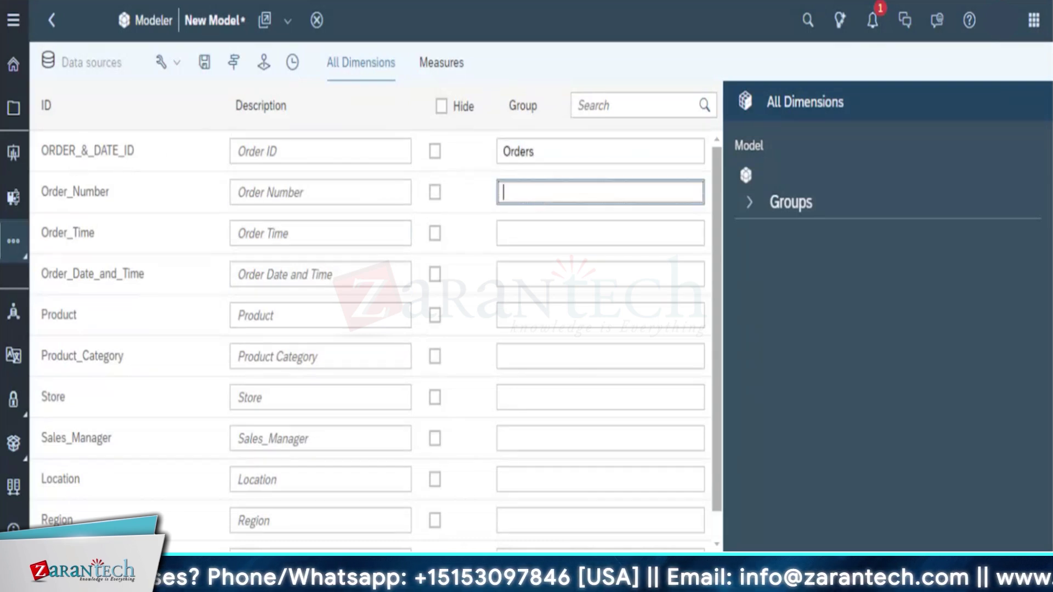
pyautogui.write('Orders')
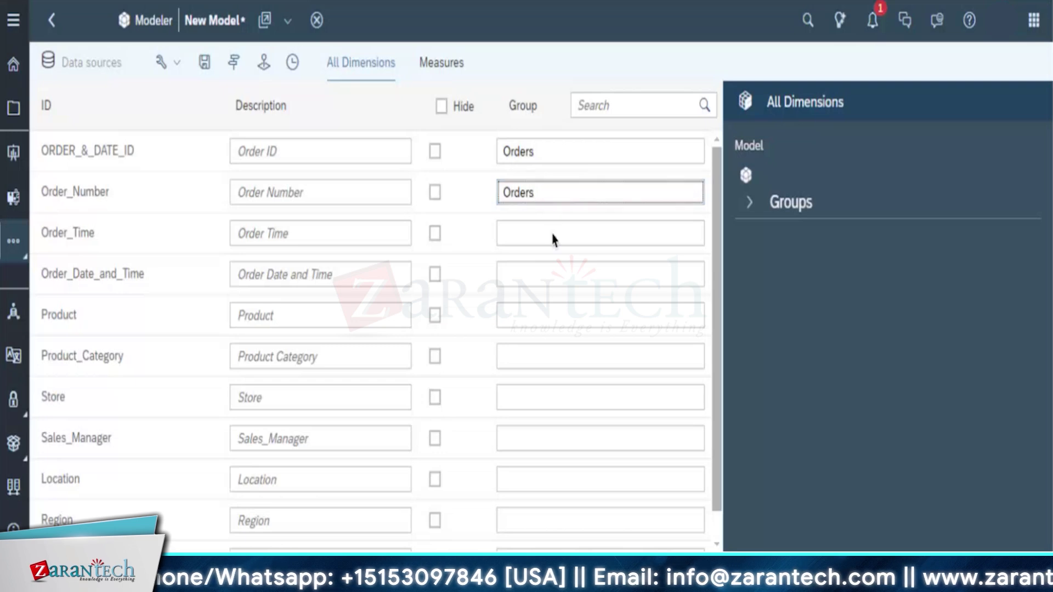
pyautogui.hotkey('ctrl', 'a')
pyautogui.hotkey('ctrl', 'c')
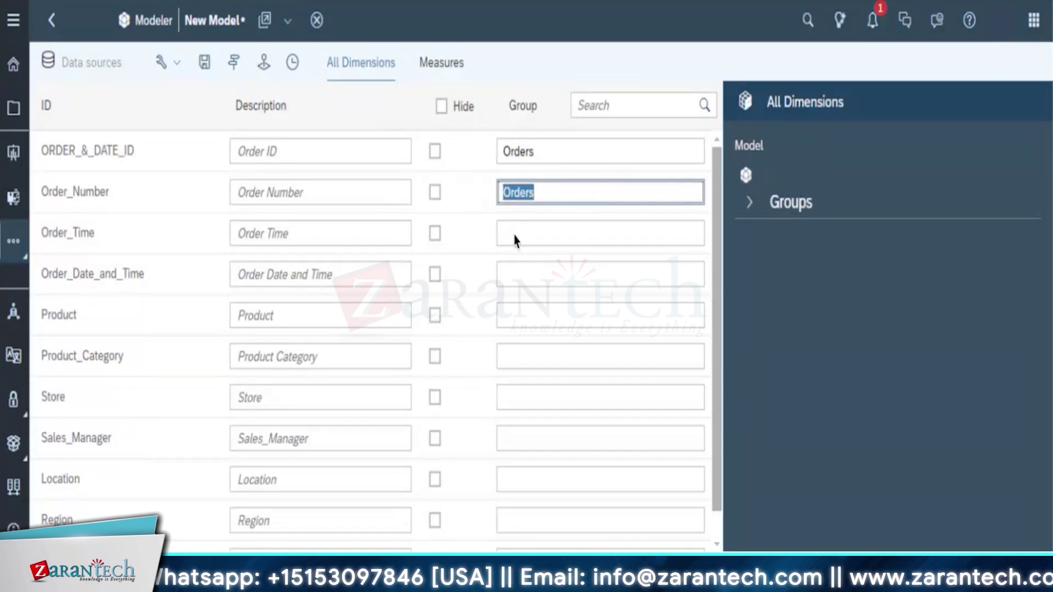
pyautogui.click(513, 234)
pyautogui.hotkey('ctrl', 'v')
pyautogui.click(516, 274)
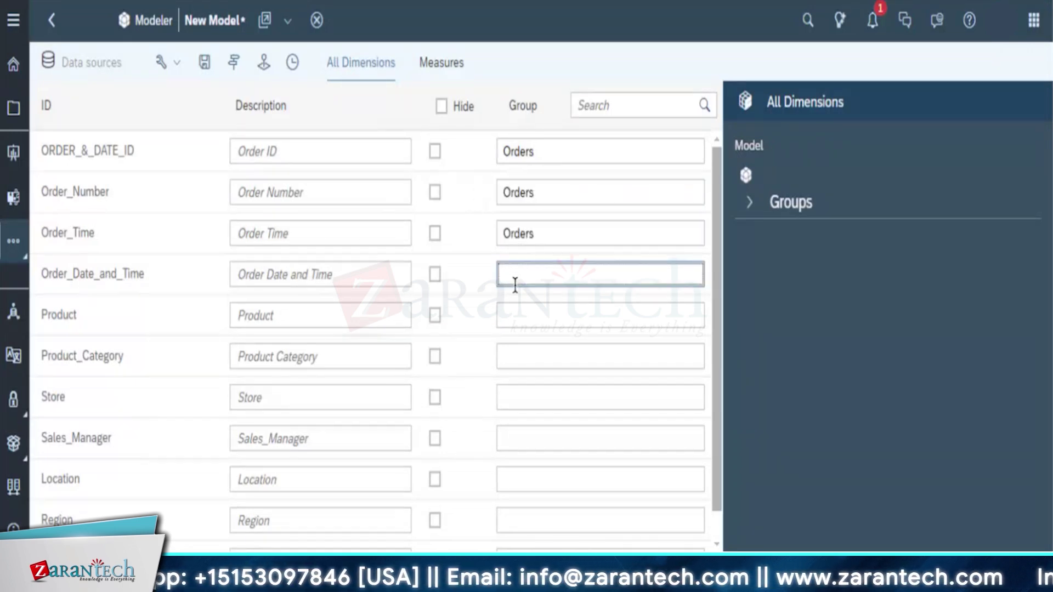
pyautogui.hotkey('ctrl', 'v')
# Put Product, Product_Category, Store, Sales_Manager, Location and Region in the Products and Sales group
pyautogui.click(516, 317)
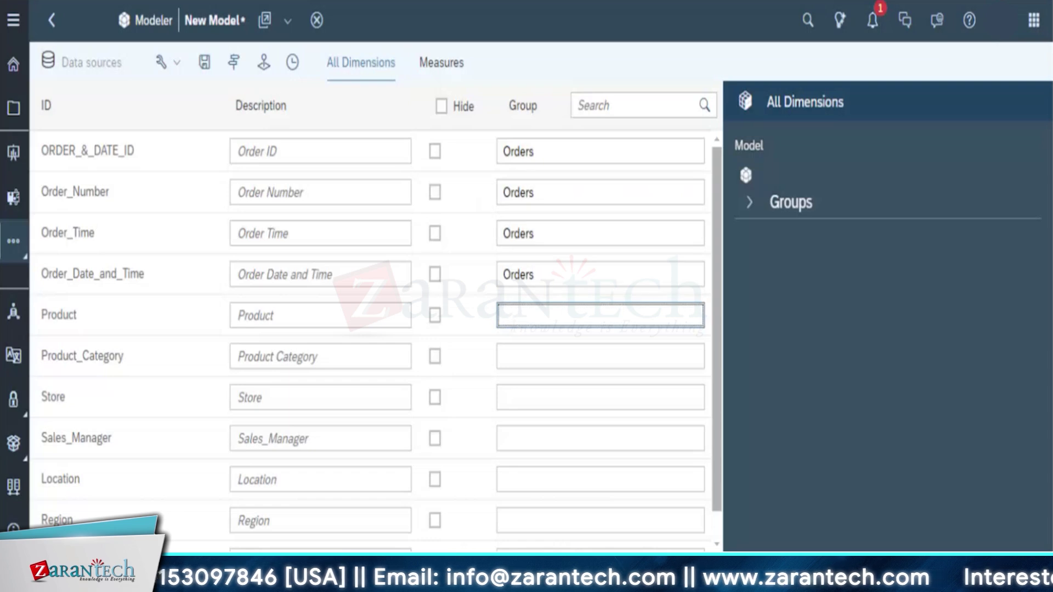
pyautogui.write('Prod')
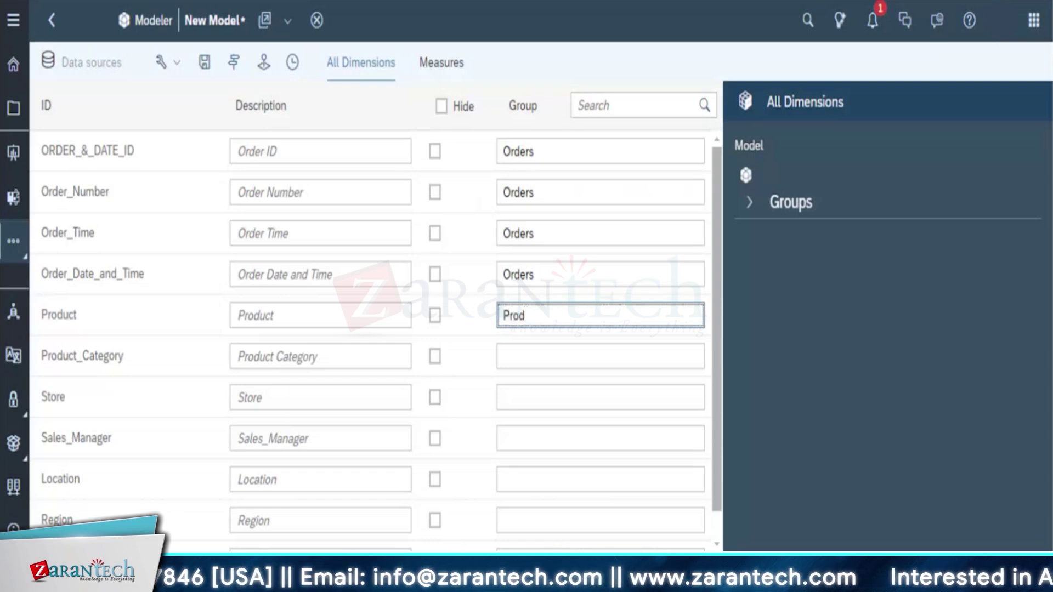
pyautogui.write('ucts and Sales')
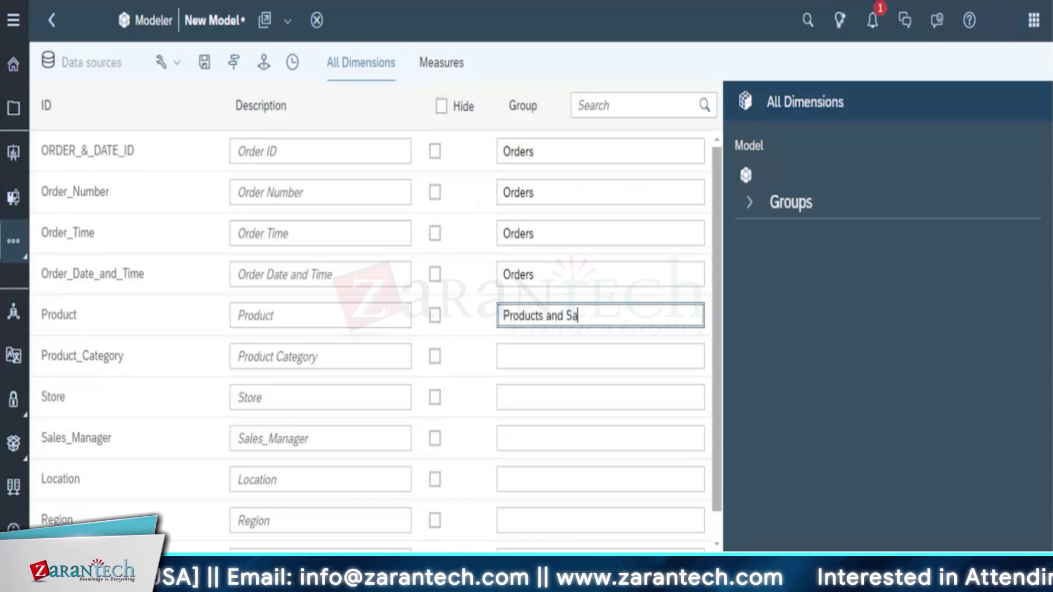
pyautogui.tripleClick(492, 324)
pyautogui.hotkey('ctrl', 'c')
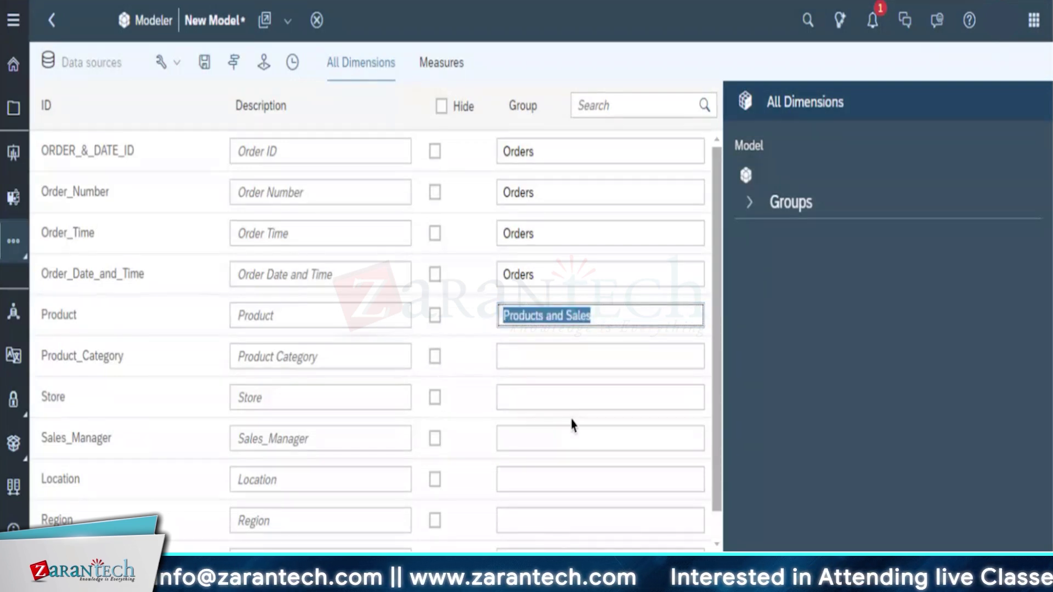
pyautogui.click(527, 347)
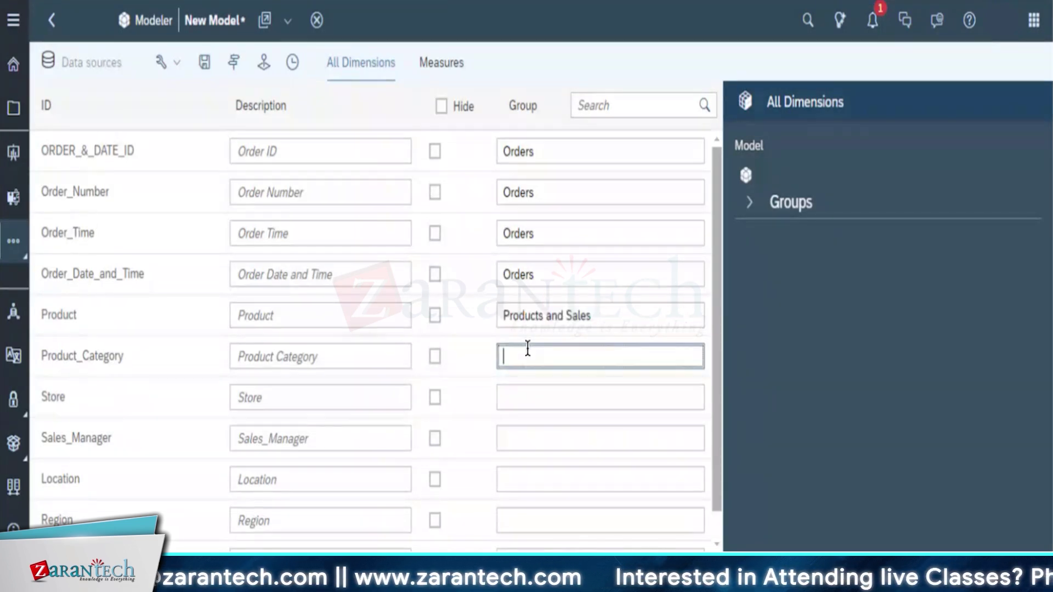
pyautogui.hotkey('ctrl', 'v')
pyautogui.click(522, 398)
pyautogui.hotkey('ctrl', 'v')
pyautogui.click(518, 440)
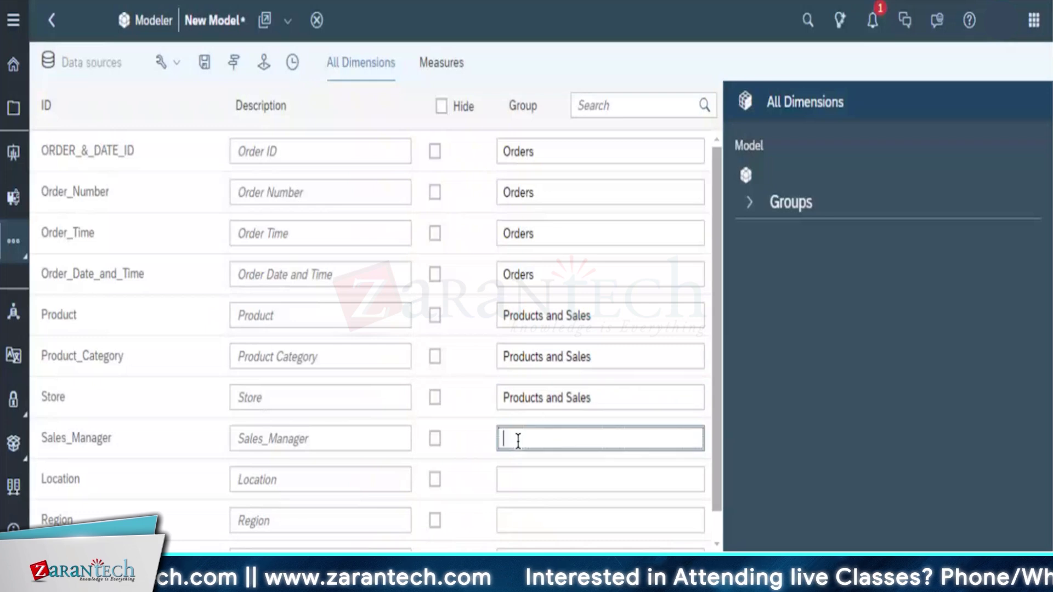
pyautogui.hotkey('ctrl', 'v')
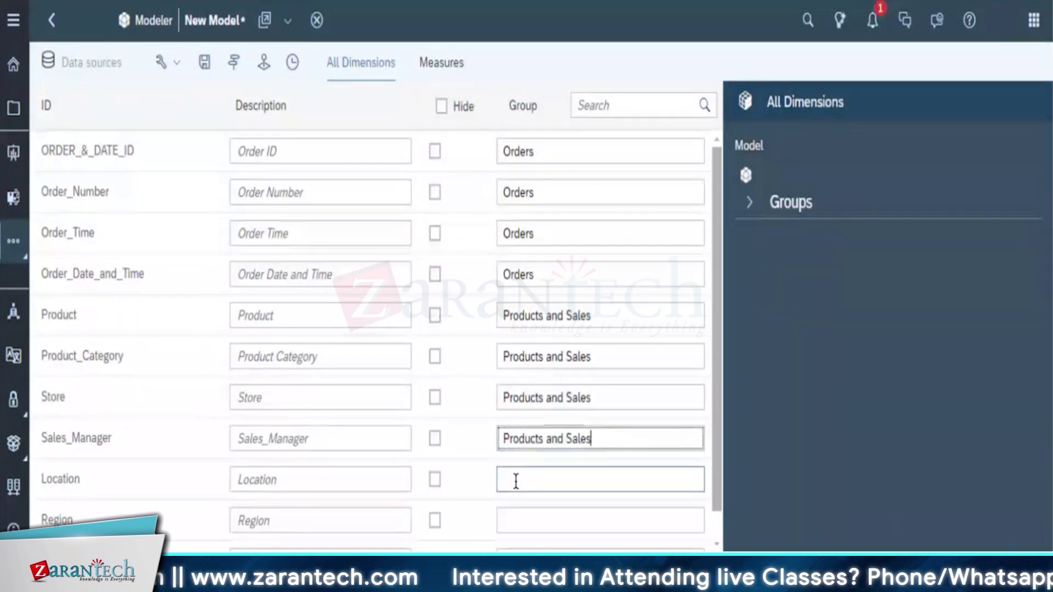
pyautogui.click(512, 479)
pyautogui.hotkey('ctrl', 'v')
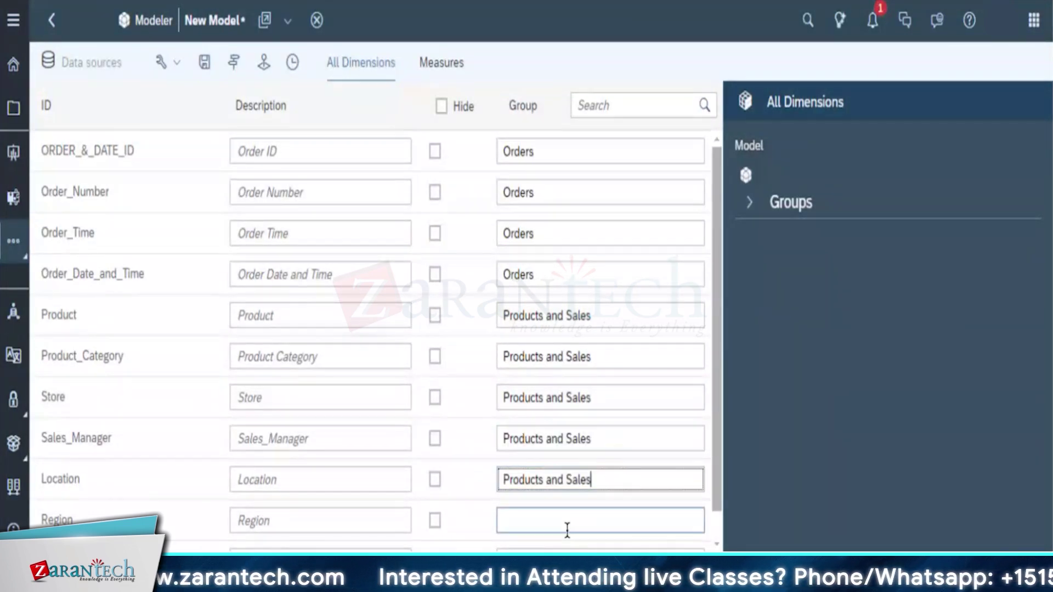
pyautogui.click(569, 524)
pyautogui.hotkey('ctrl', 'v')
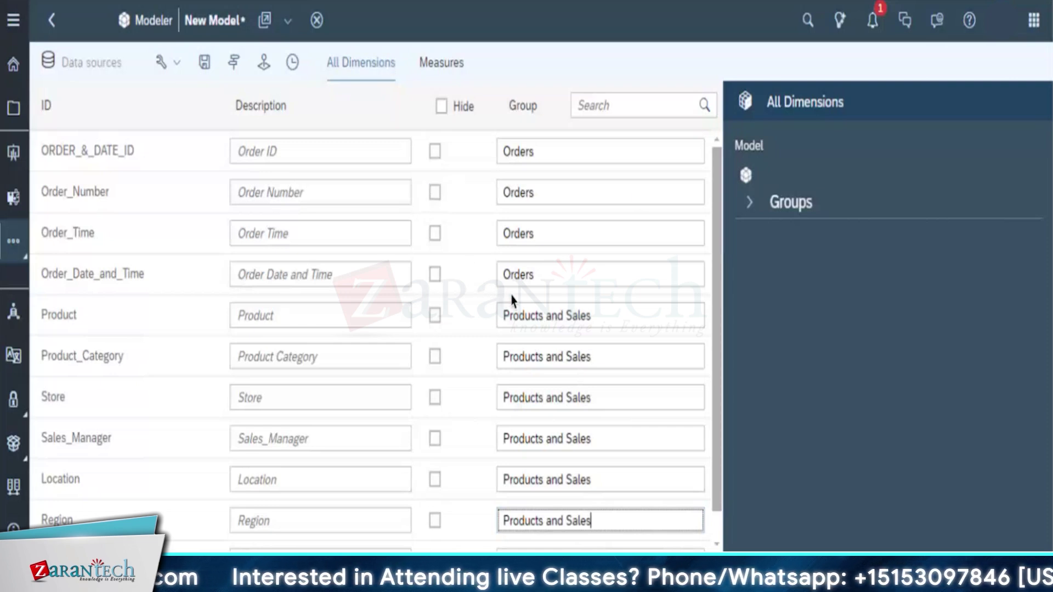
# Start assigning Order_Date to Orders and expand the Groups tree to review both groups
pyautogui.scroll(-1, 510, 385)
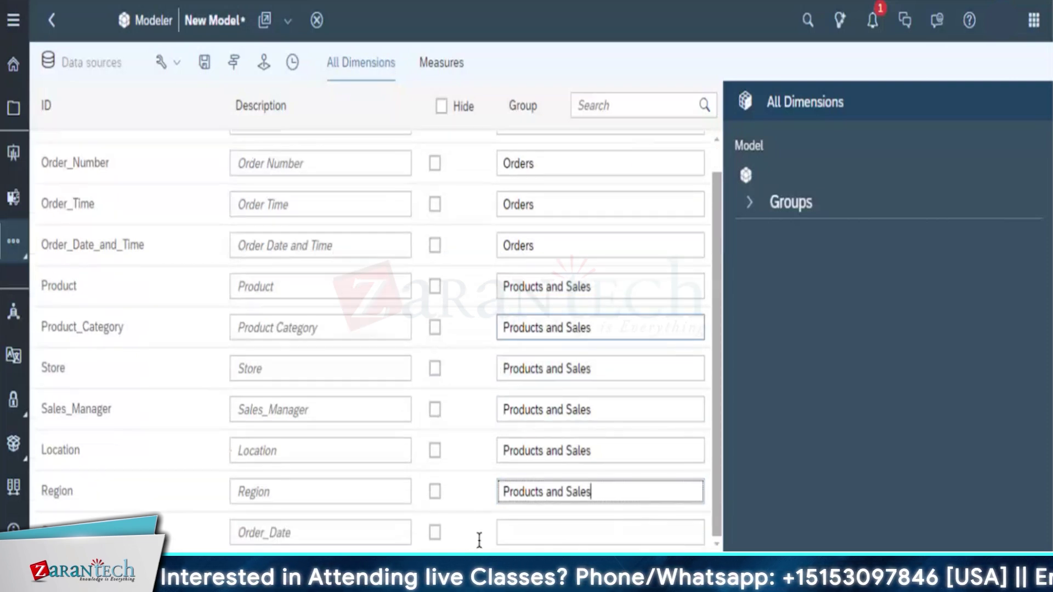
pyautogui.click(524, 531)
pyautogui.write('O')
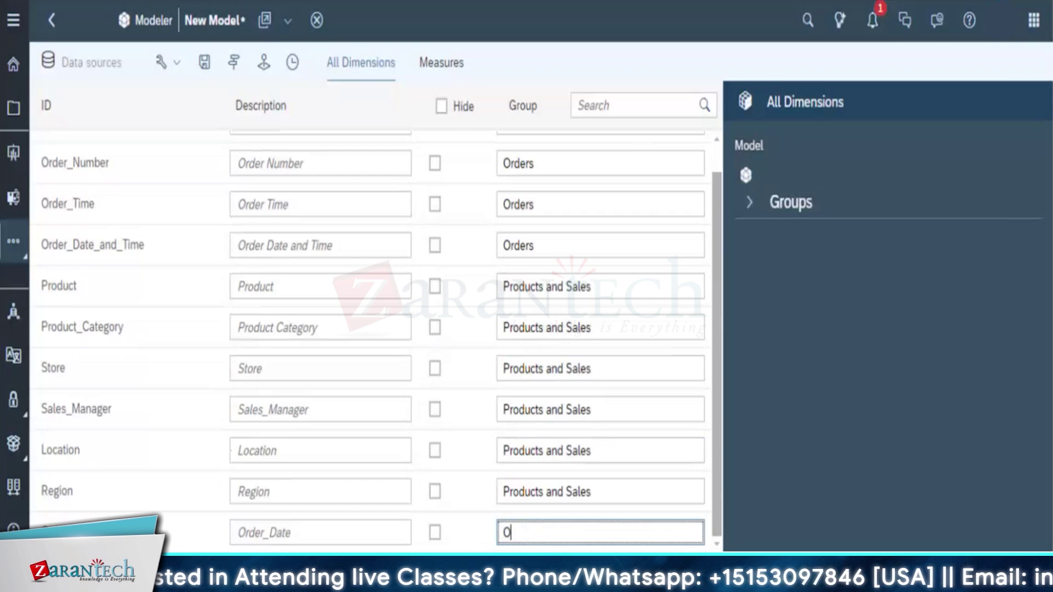
pyautogui.write('rders')
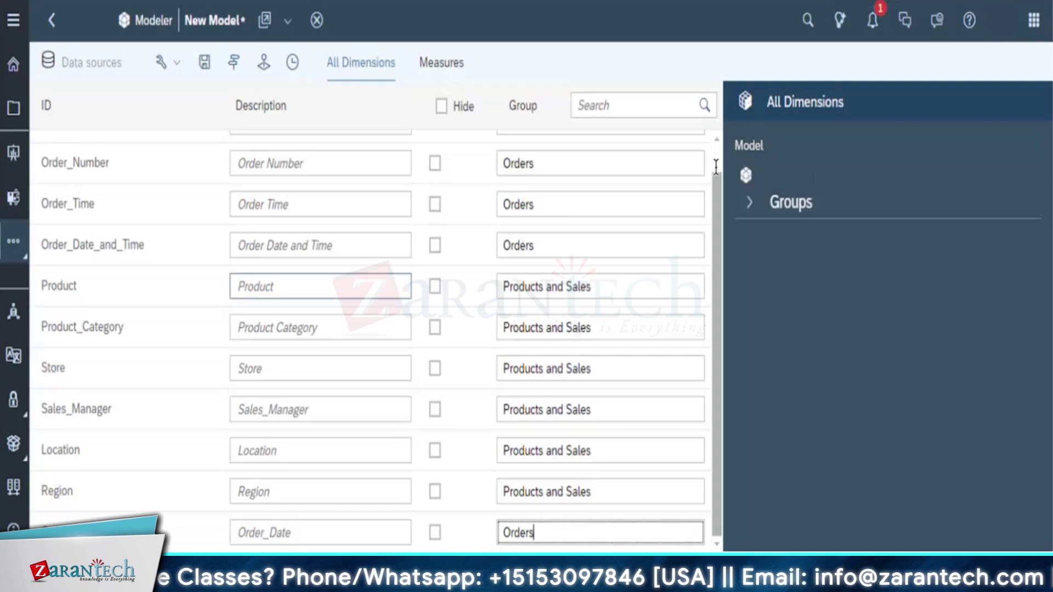
pyautogui.click(750, 214)
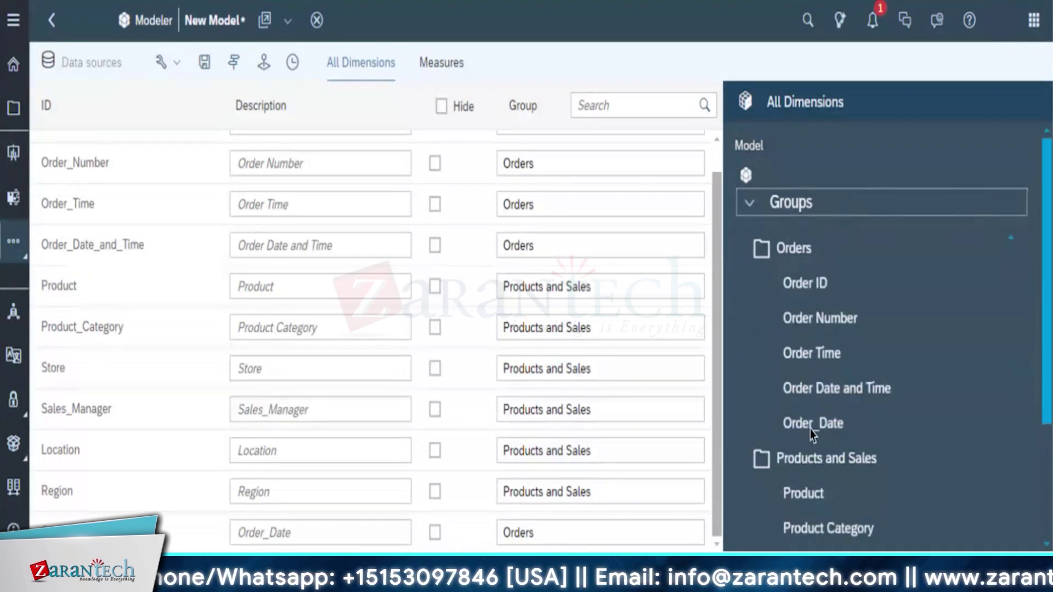
pyautogui.scroll(-3, 812, 435)
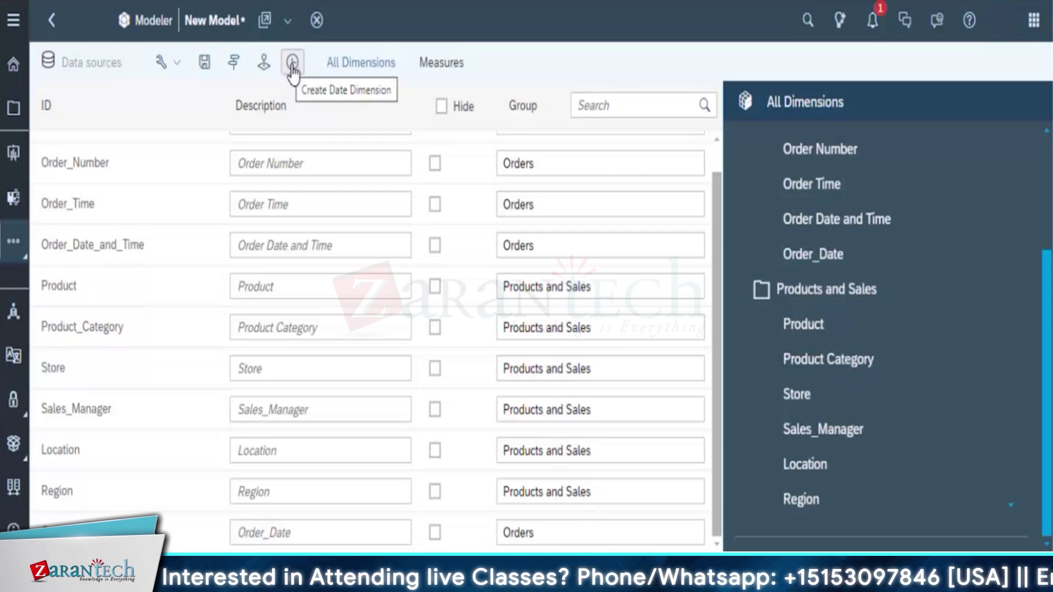
# Begin adding a new date dimension based on Order_Date
pyautogui.click(292, 65)
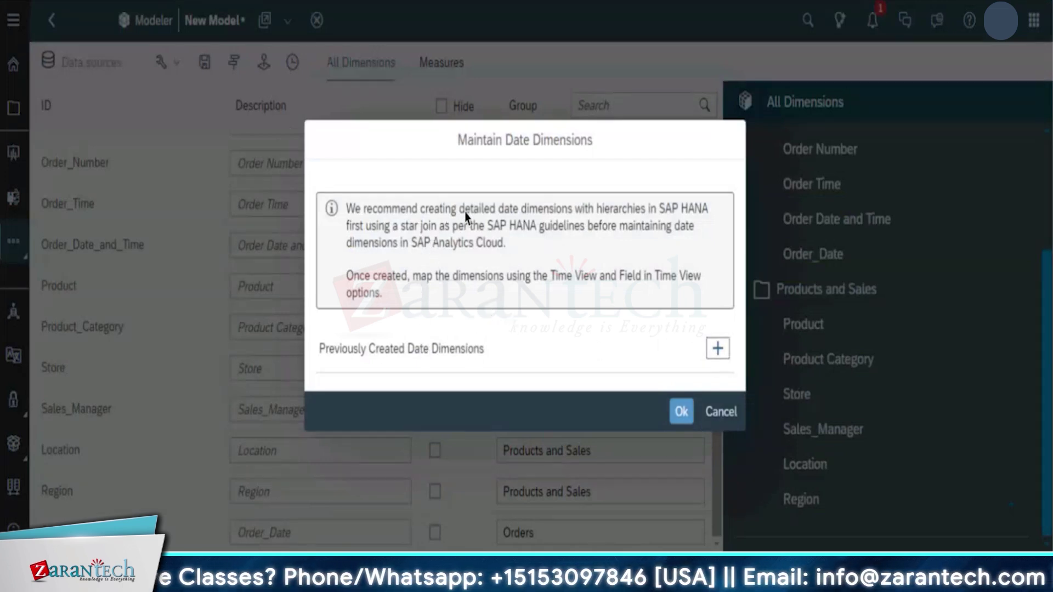
pyautogui.click(717, 351)
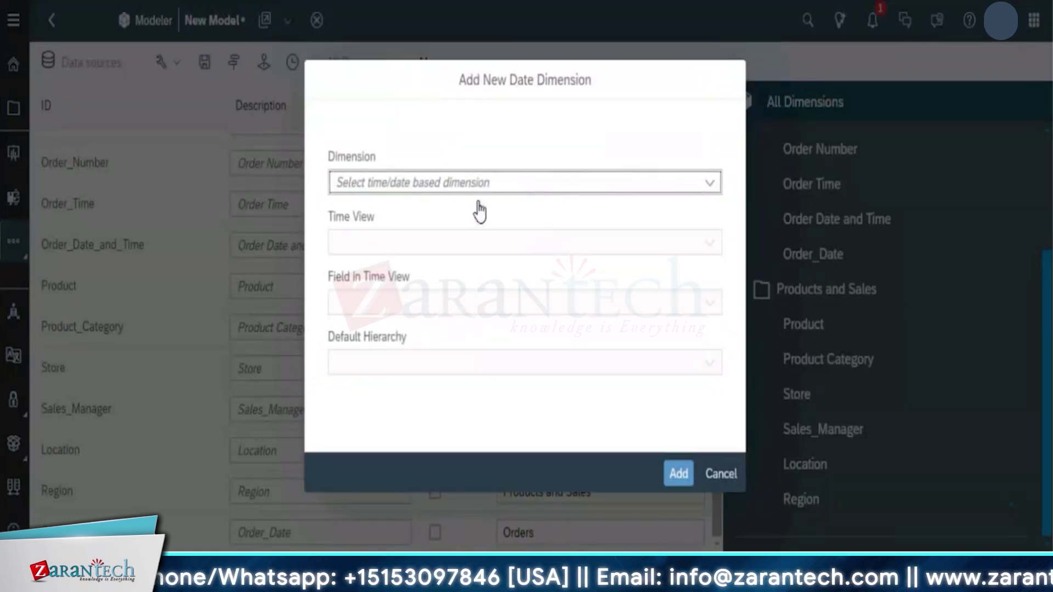
pyautogui.click(710, 187)
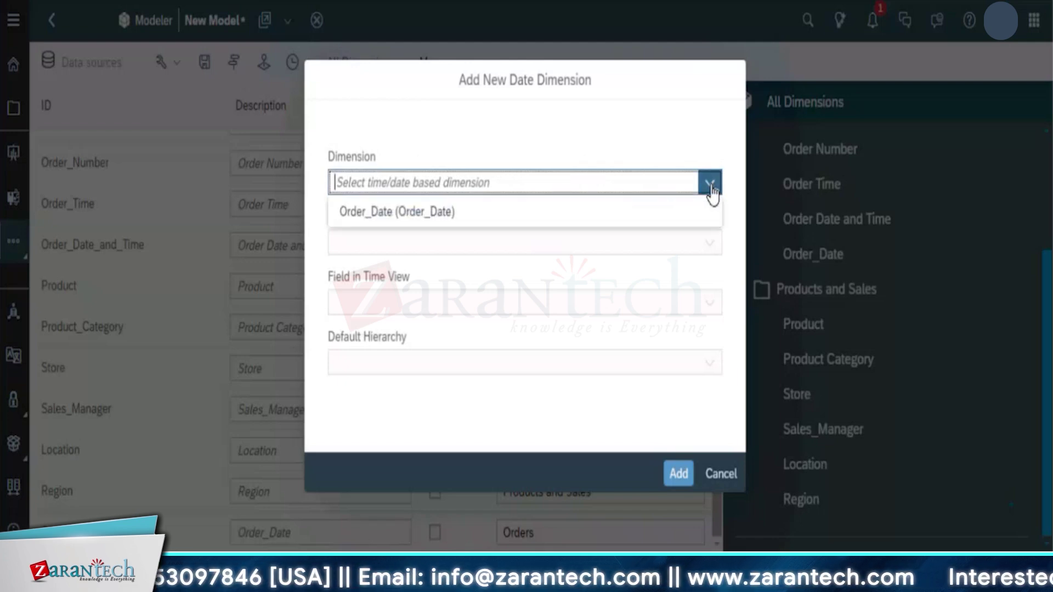
pyautogui.click(529, 210)
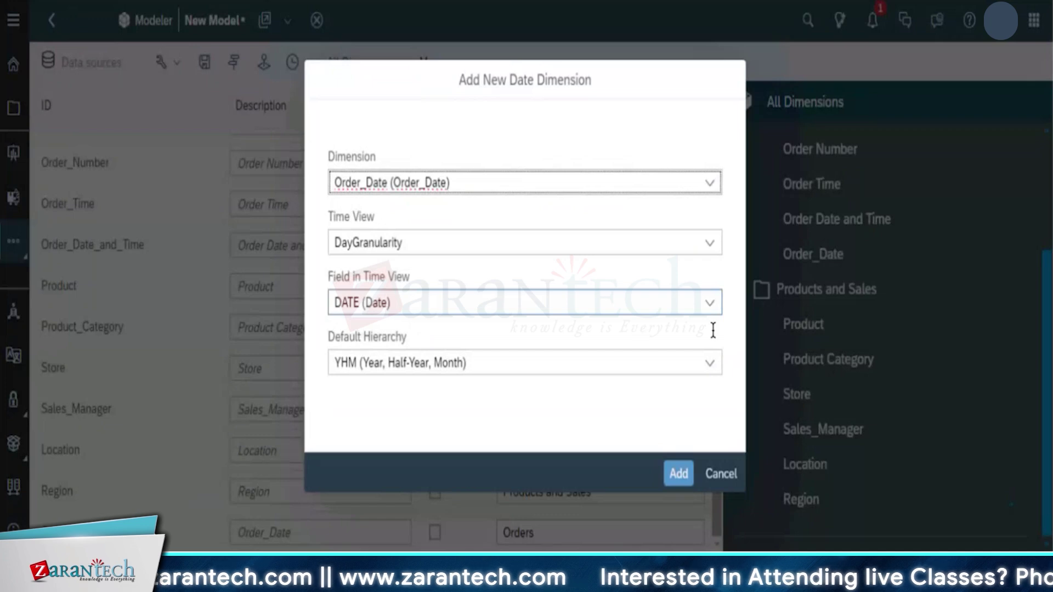
# Keep DayGranularity, DATE (Date) and YHM hierarchy, then add and confirm the date dimension
pyautogui.click(712, 306)
pyautogui.click(711, 305)
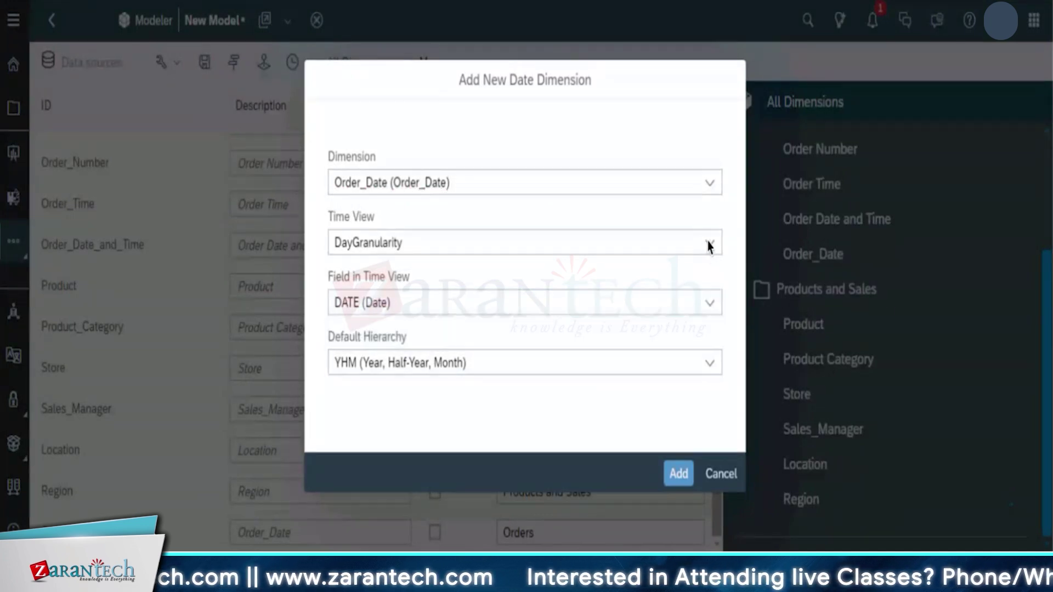
pyautogui.click(711, 245)
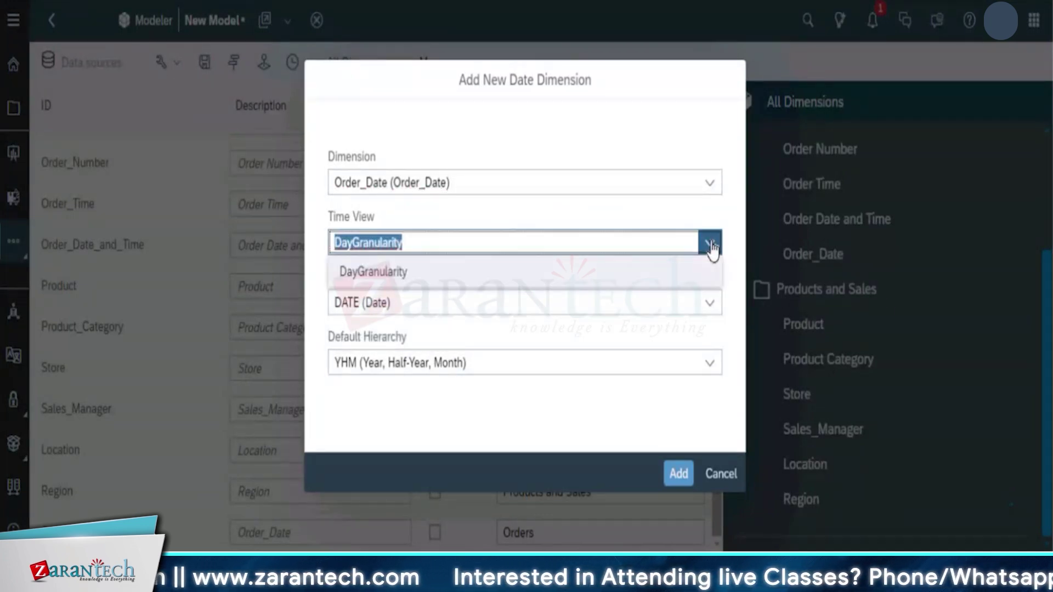
pyautogui.click(447, 330)
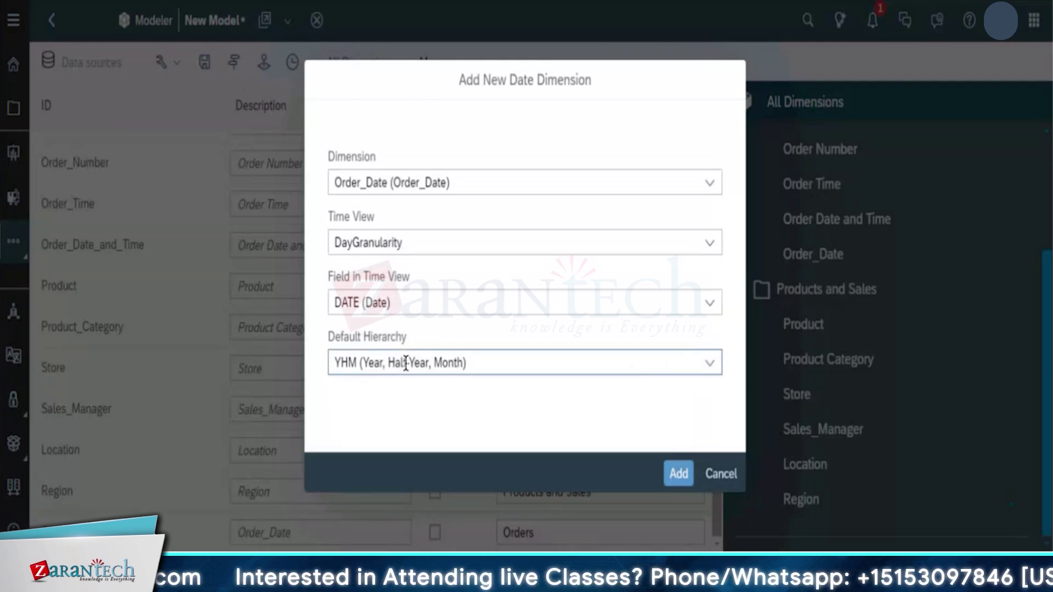
pyautogui.click(710, 366)
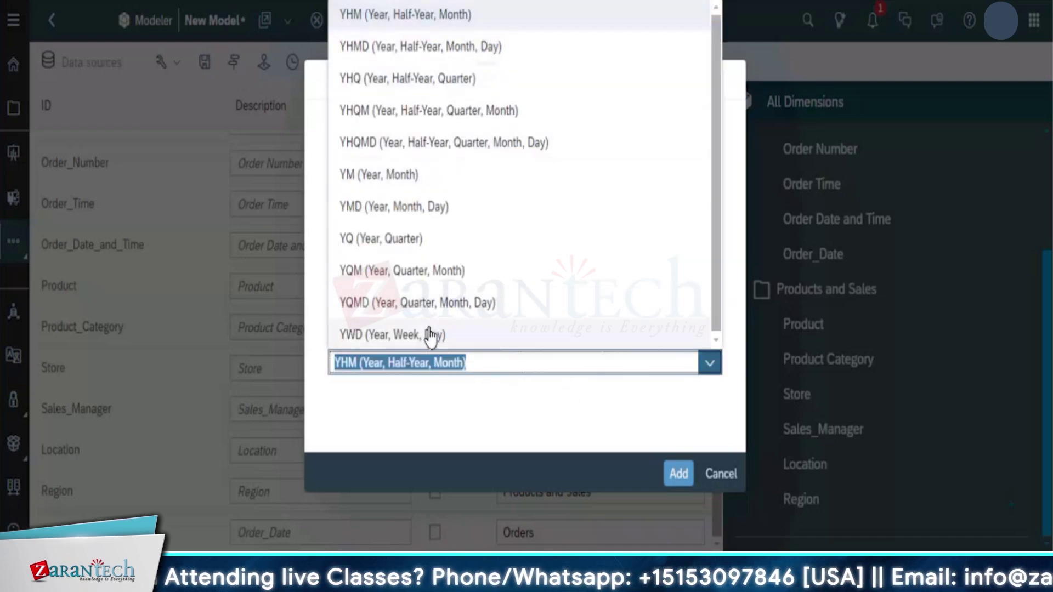
pyautogui.click(428, 386)
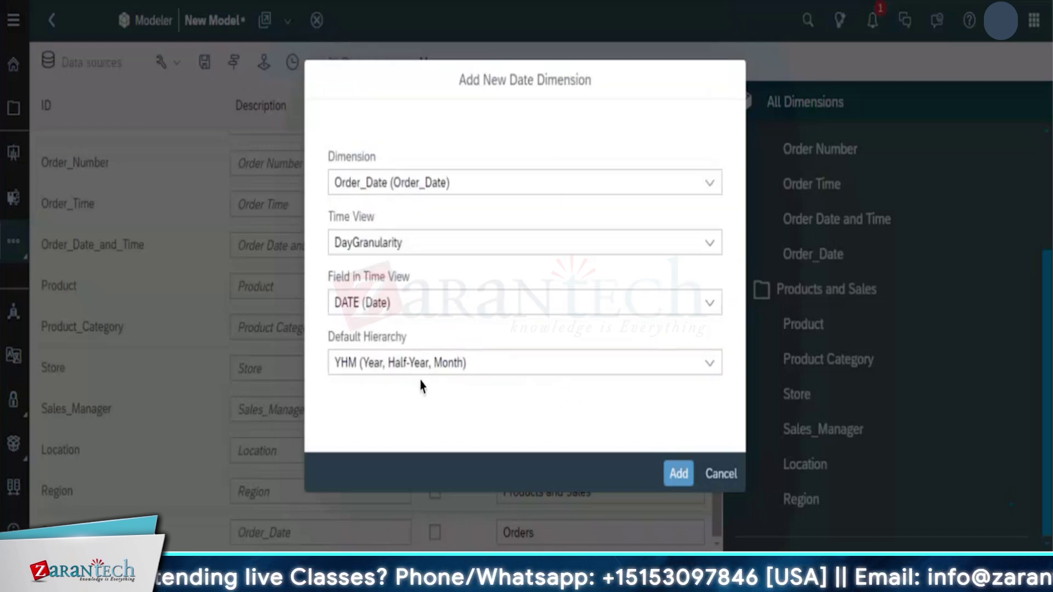
pyautogui.click(678, 479)
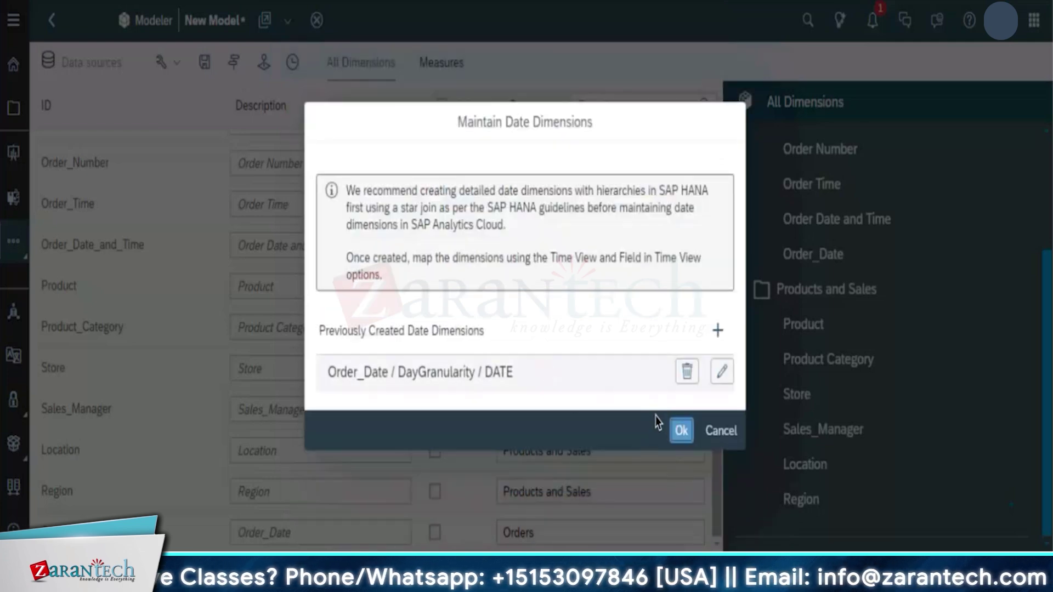
pyautogui.click(682, 433)
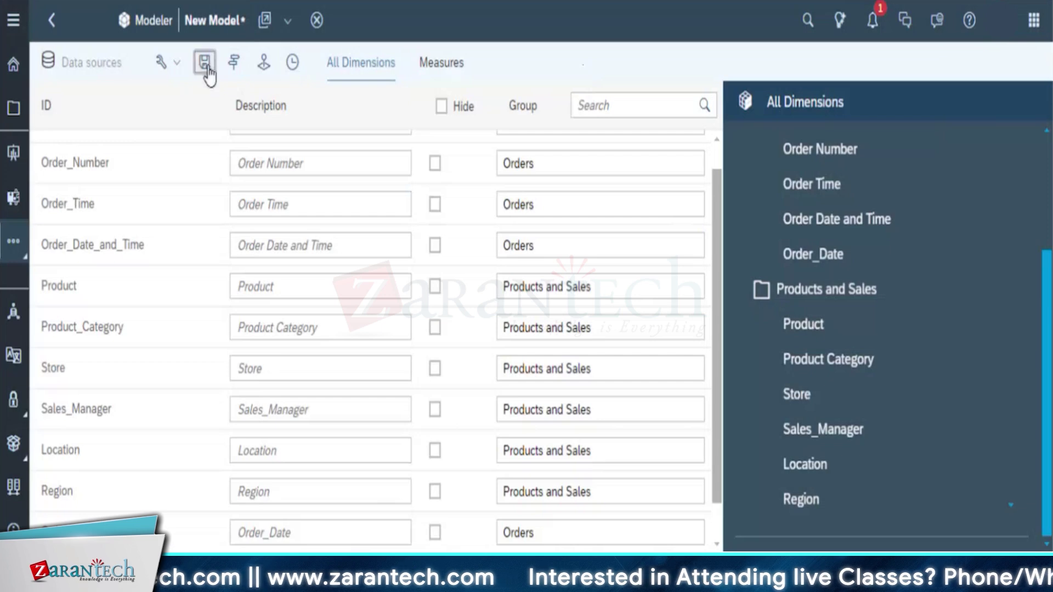
# Save the model as Straive_Data_Model, using that same text as its description
pyautogui.click(205, 64)
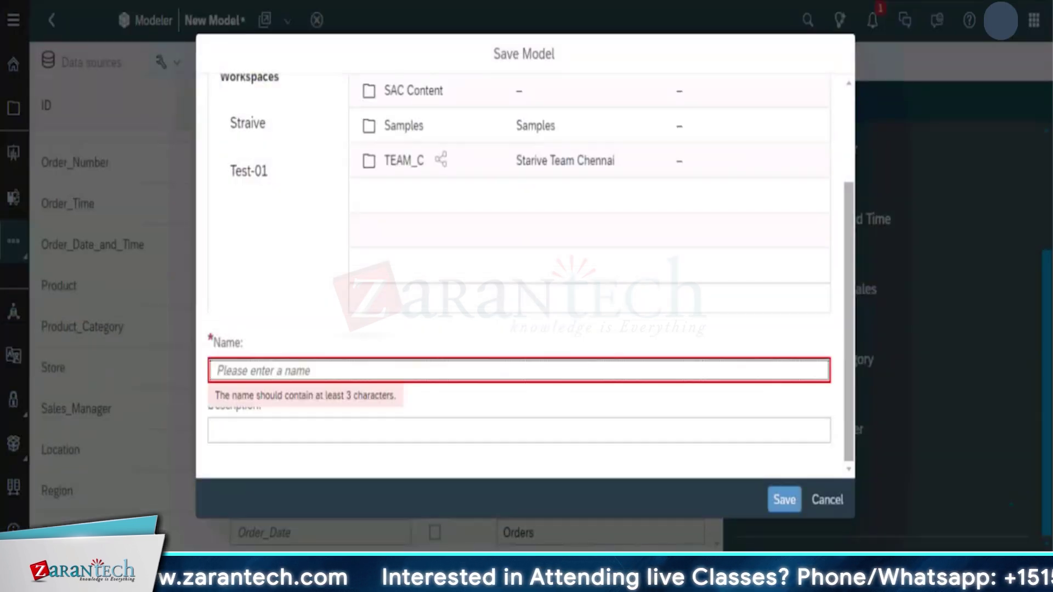
pyautogui.write('Straive_')
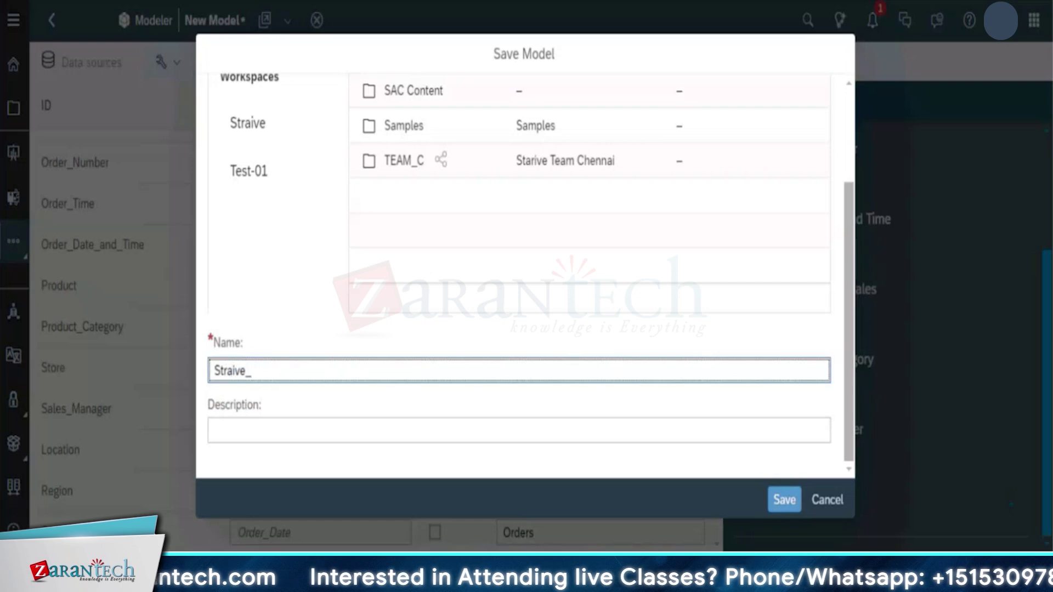
pyautogui.write('Data_Model')
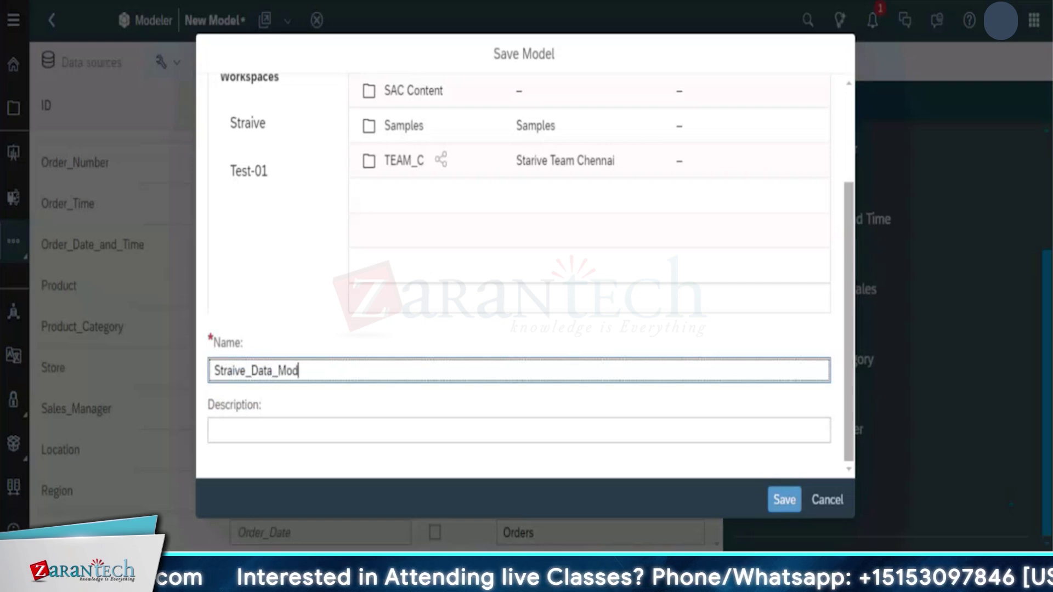
pyautogui.press('shift')
pyautogui.press('shift')
pyautogui.press('shift')
pyautogui.press('shift')
pyautogui.press('shift')
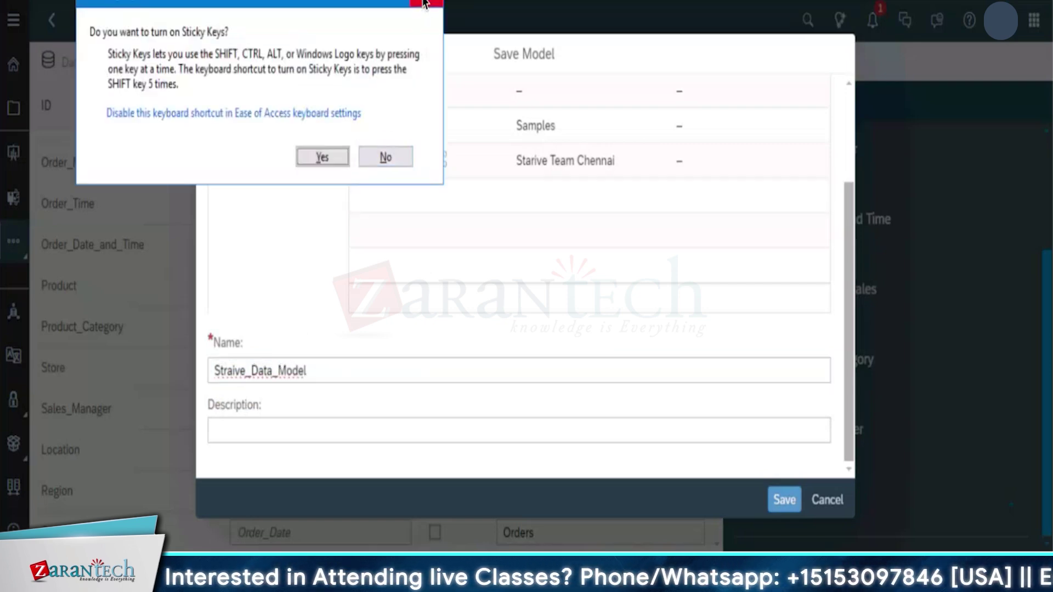
pyautogui.click(385, 157)
pyautogui.moveTo(338, 366); pyautogui.dragTo(195, 365)
pyautogui.hotkey('ctrl', 'c')
pyautogui.click(277, 429)
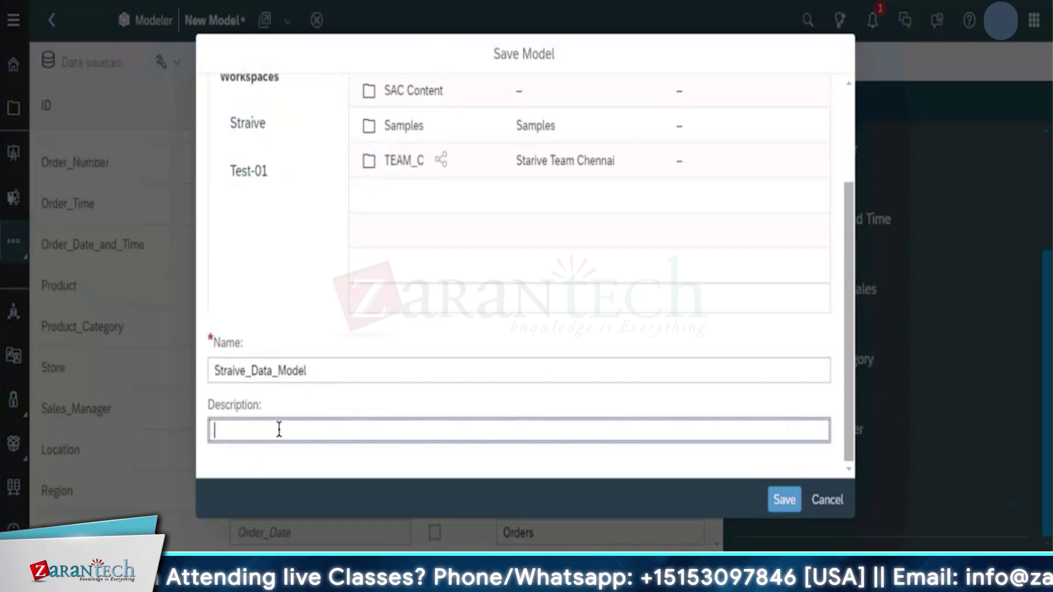
pyautogui.hotkey('ctrl', 'v')
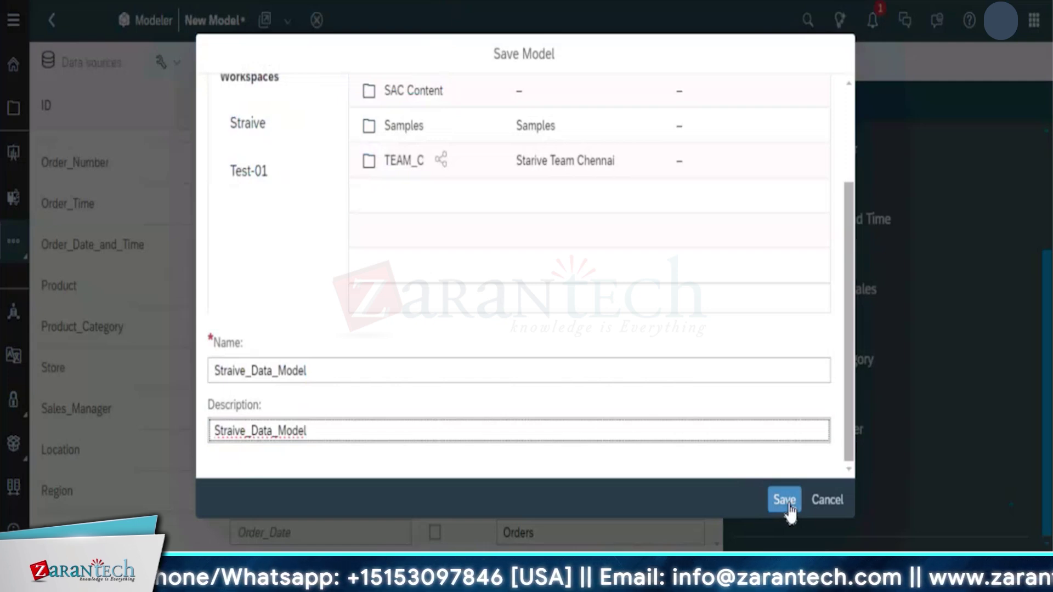
pyautogui.click(790, 507)
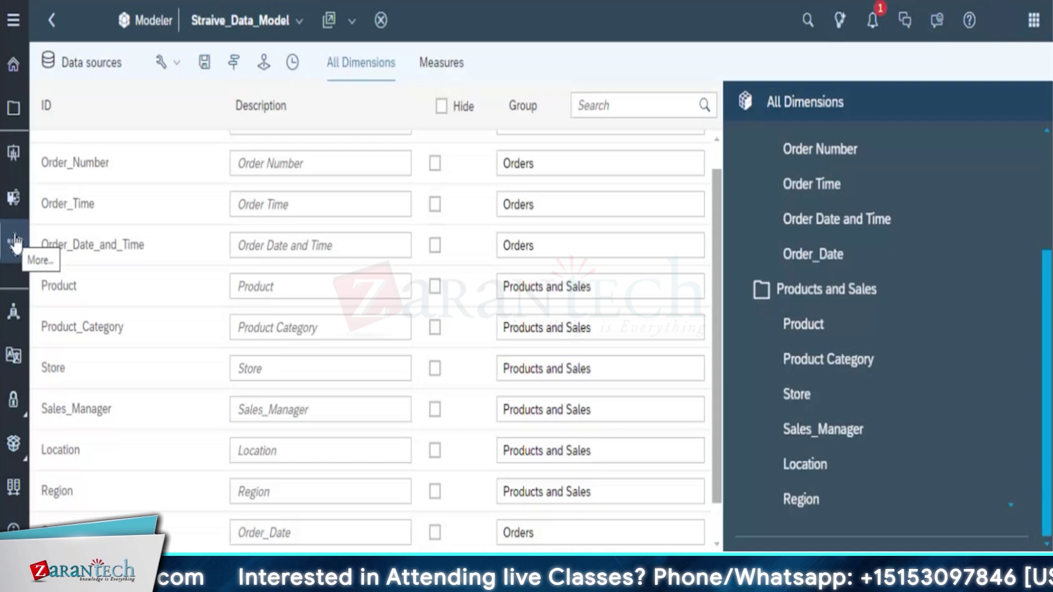
# Open the More side-nav flyout and scroll the dimensions panel back to the top
pyautogui.click(14, 243)
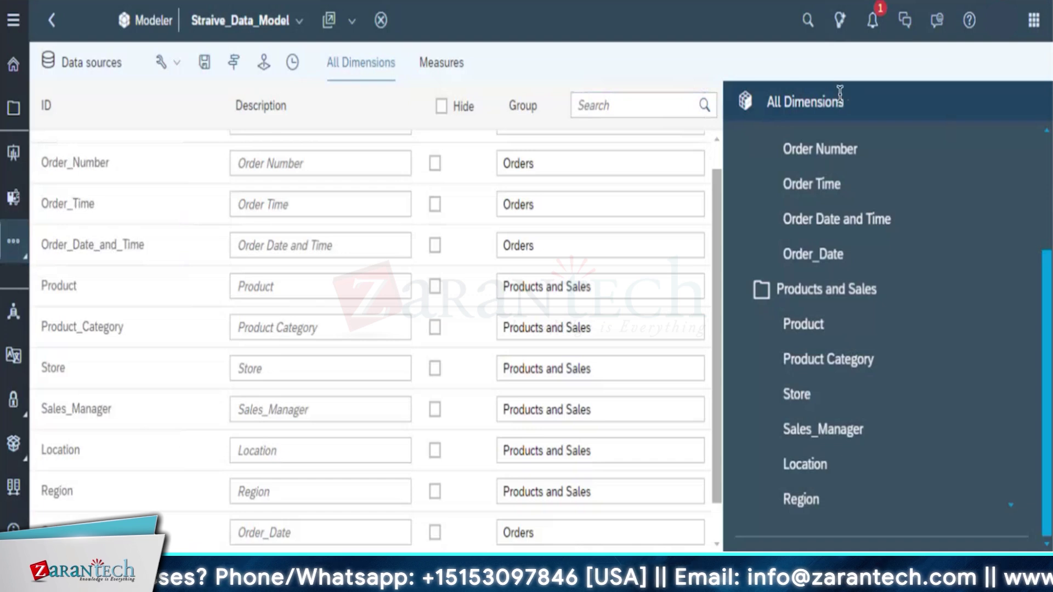
pyautogui.moveTo(1046, 421); pyautogui.dragTo(1045, 119)
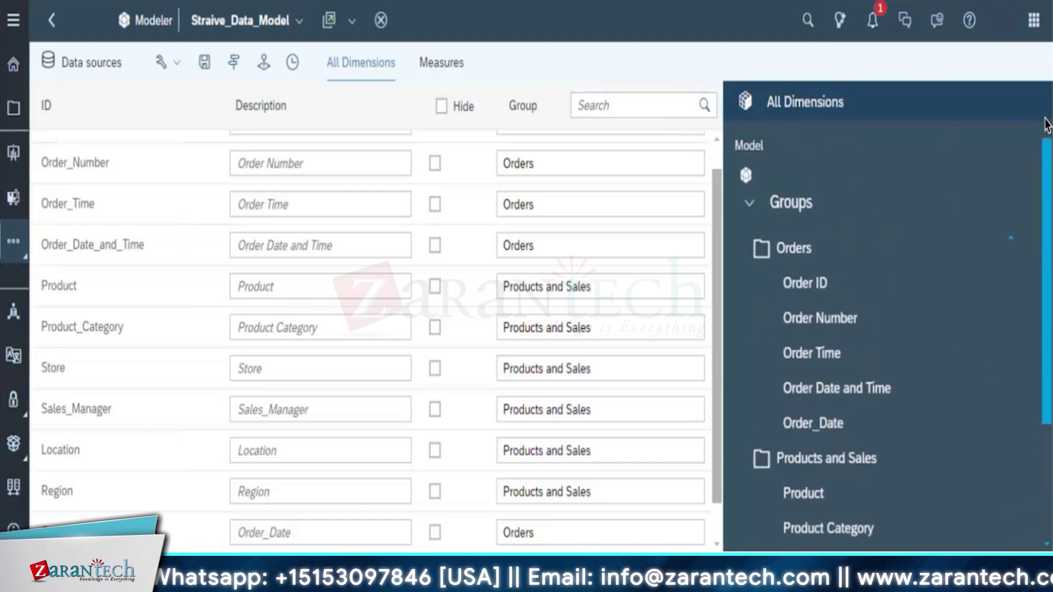
# Open Straive_Data_Model in Data Analyzer via the Open With menu
pyautogui.click(327, 22)
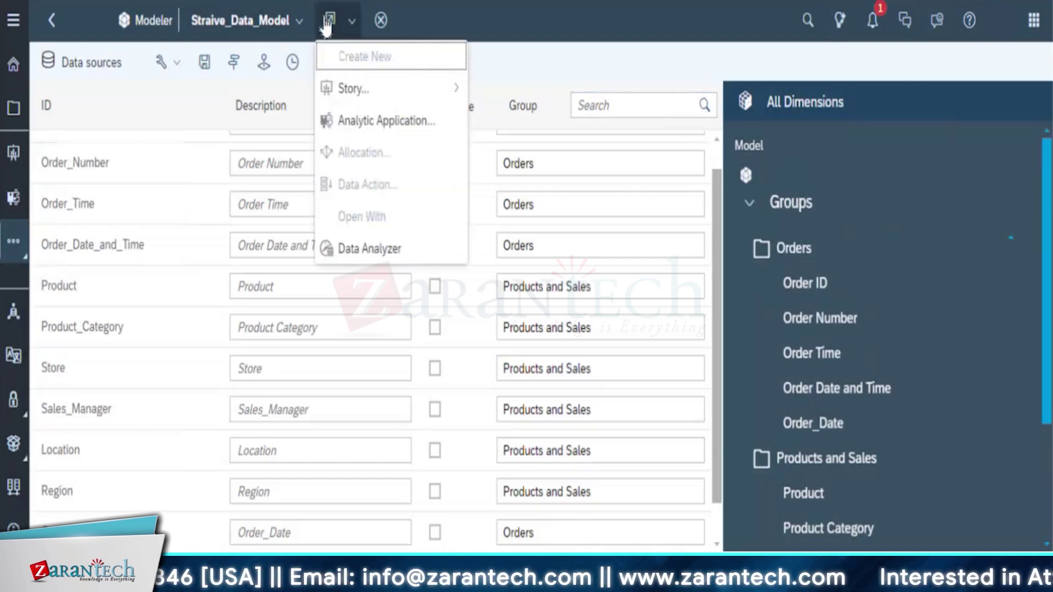
pyautogui.click(356, 251)
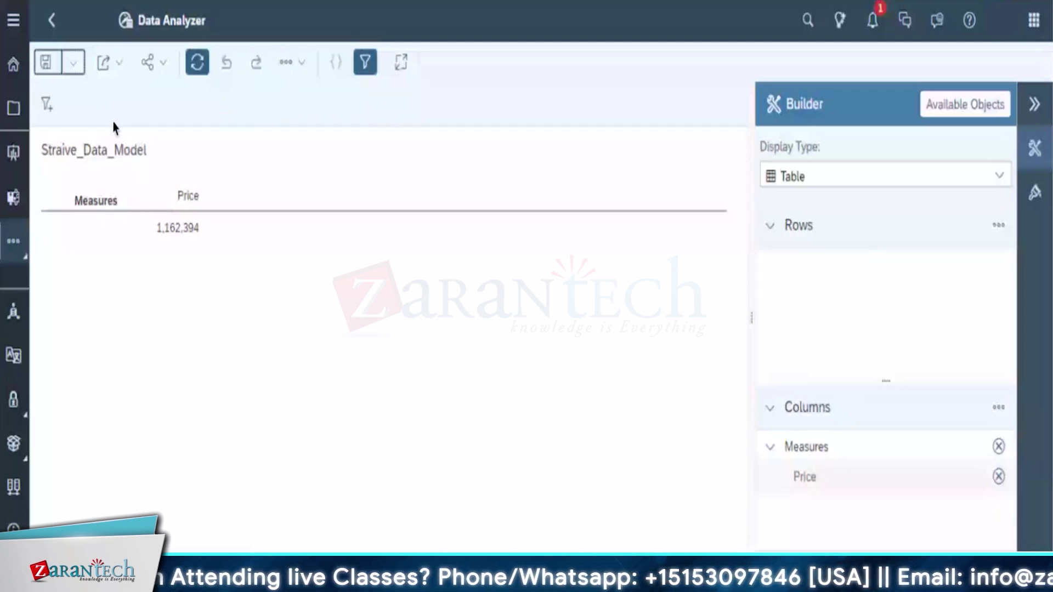
# Collapse Rows, widen the Builder panel, and show the Available Objects list of measures and dimensions
pyautogui.click(770, 227)
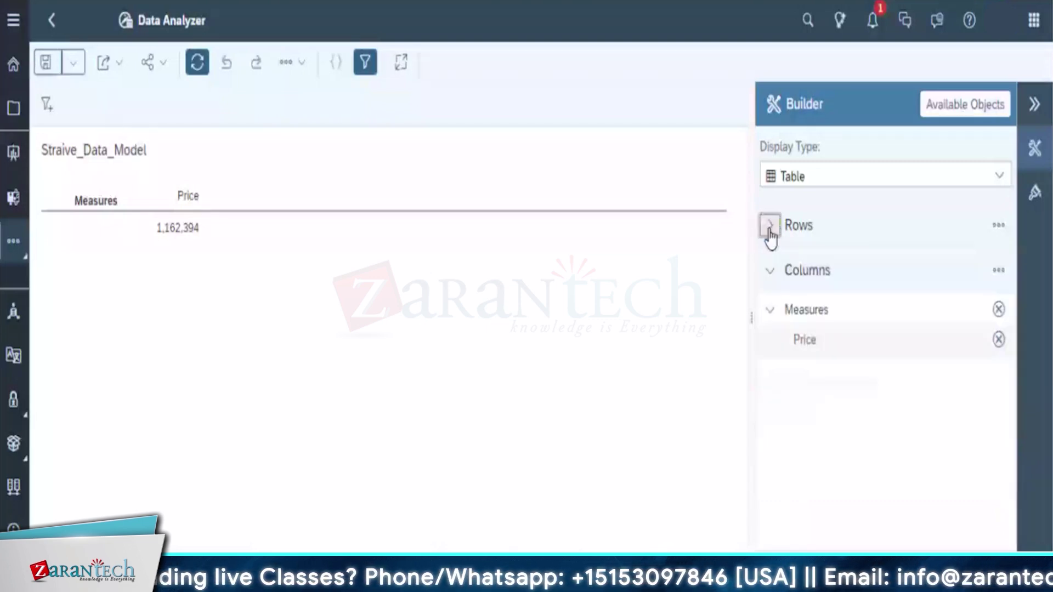
pyautogui.click(957, 116)
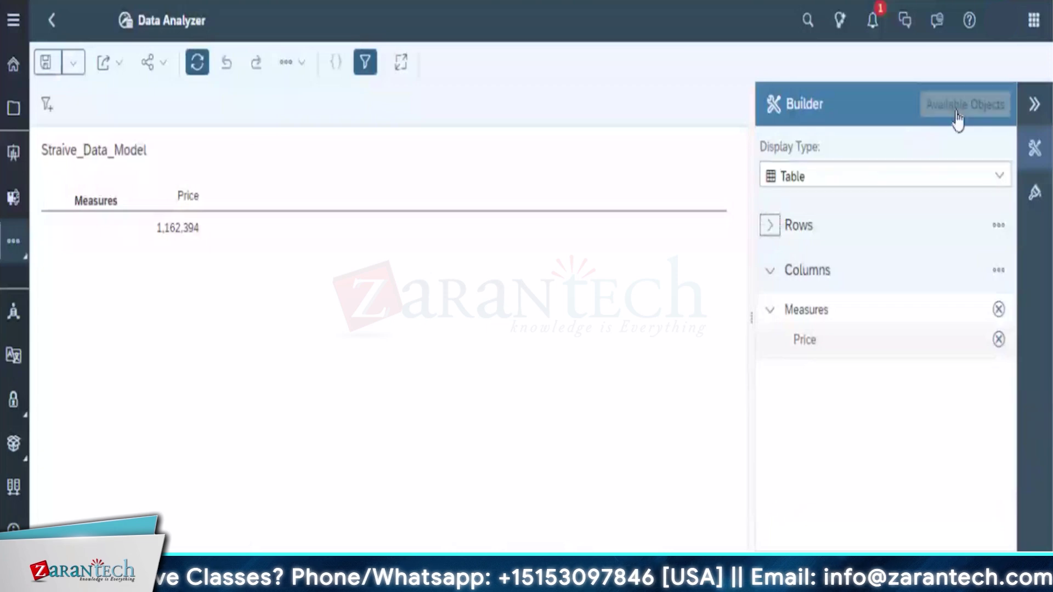
pyautogui.click(1035, 153)
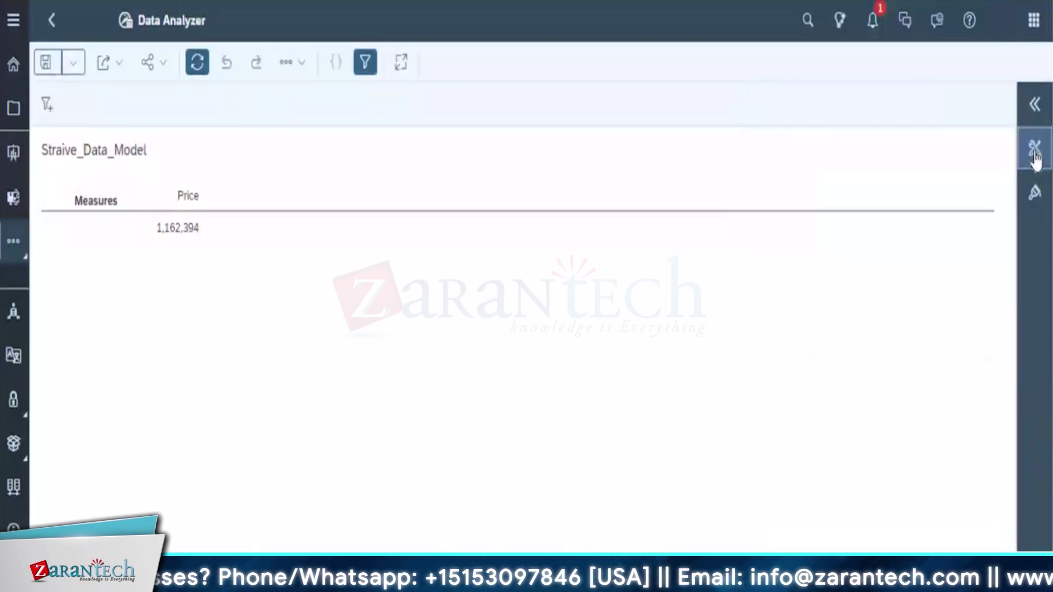
pyautogui.click(1035, 152)
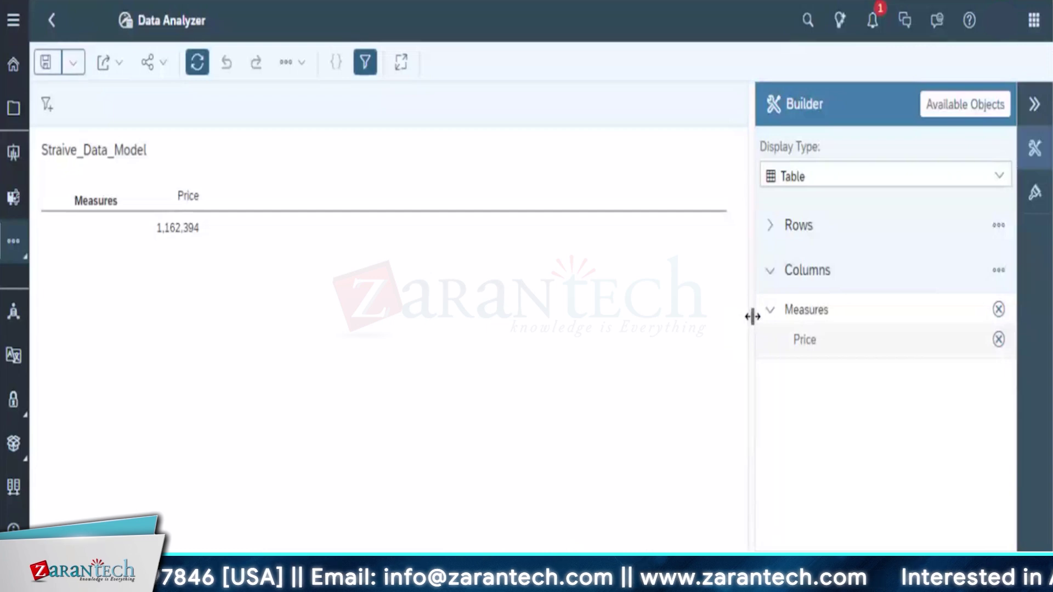
pyautogui.moveTo(752, 317); pyautogui.dragTo(355, 291)
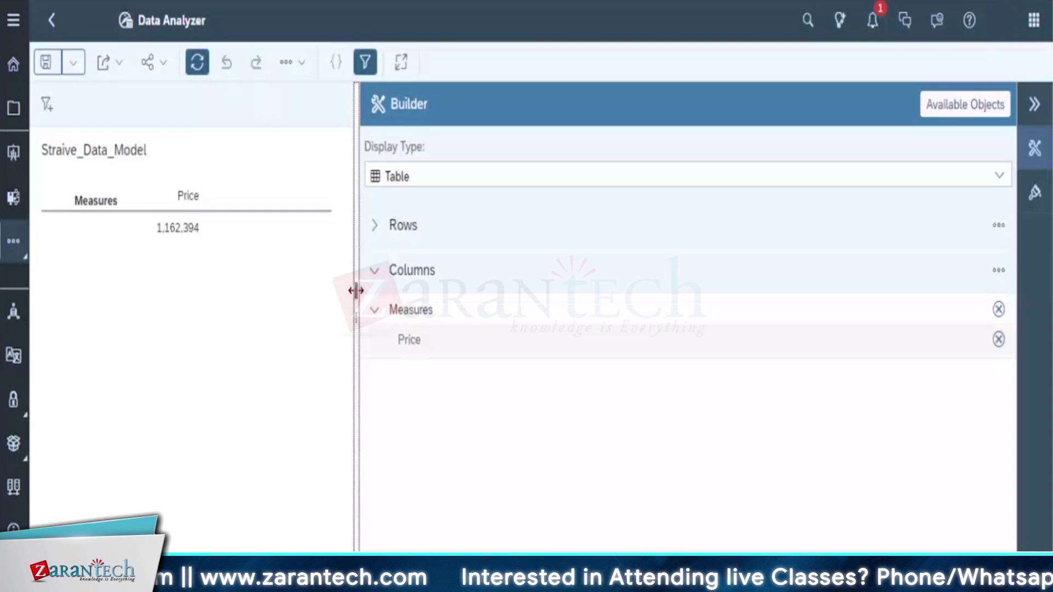
pyautogui.click(959, 106)
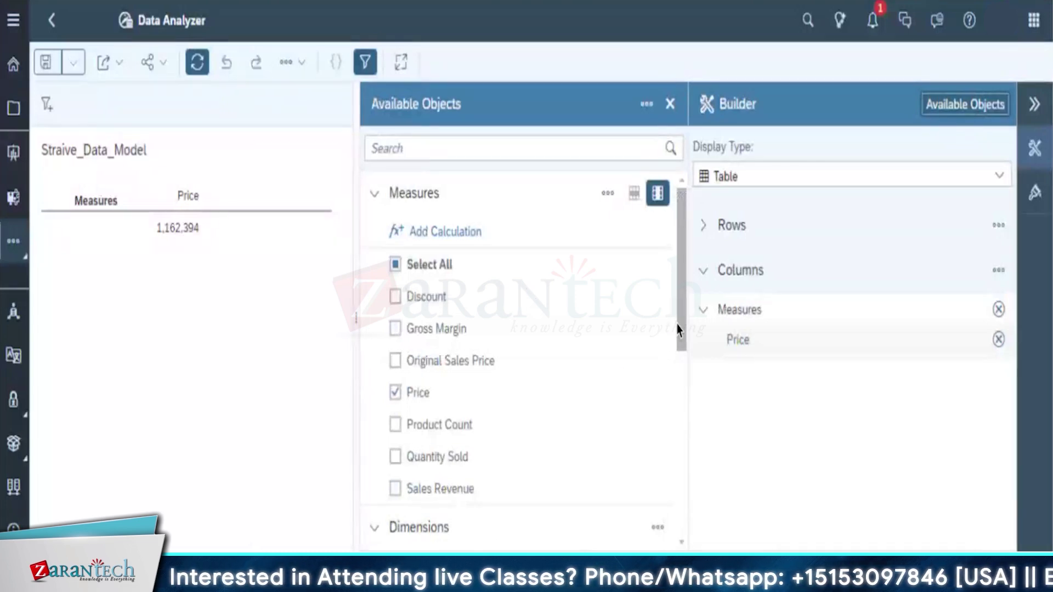
# Add Order_Date_DATE from the Orders dimension group to the table rows
pyautogui.moveTo(681, 329); pyautogui.dragTo(672, 468)
pyautogui.scroll(-3, 670, 483)
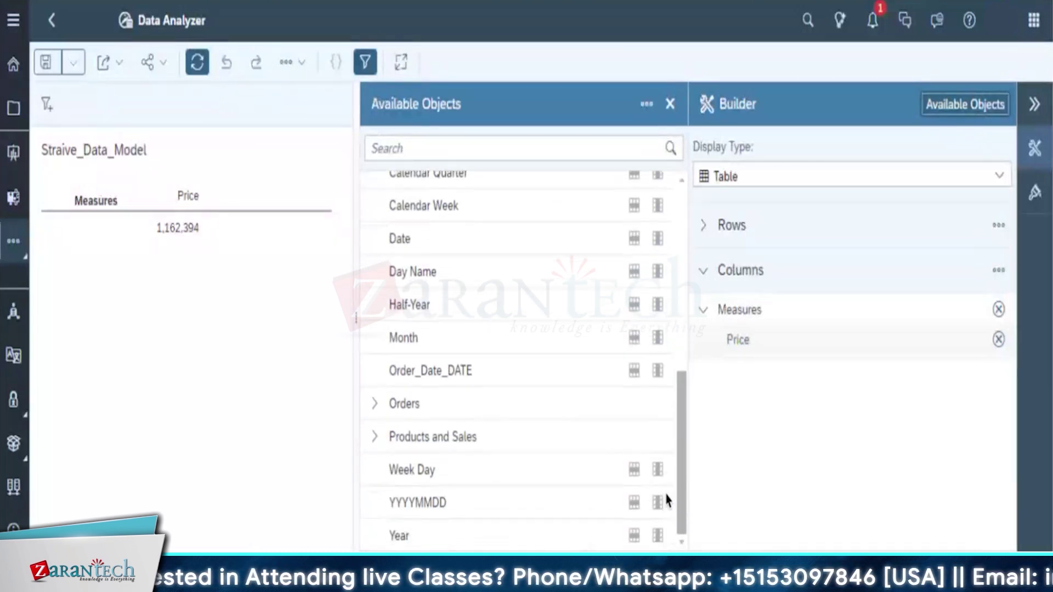
pyautogui.moveTo(431, 371); pyautogui.dragTo(762, 235)
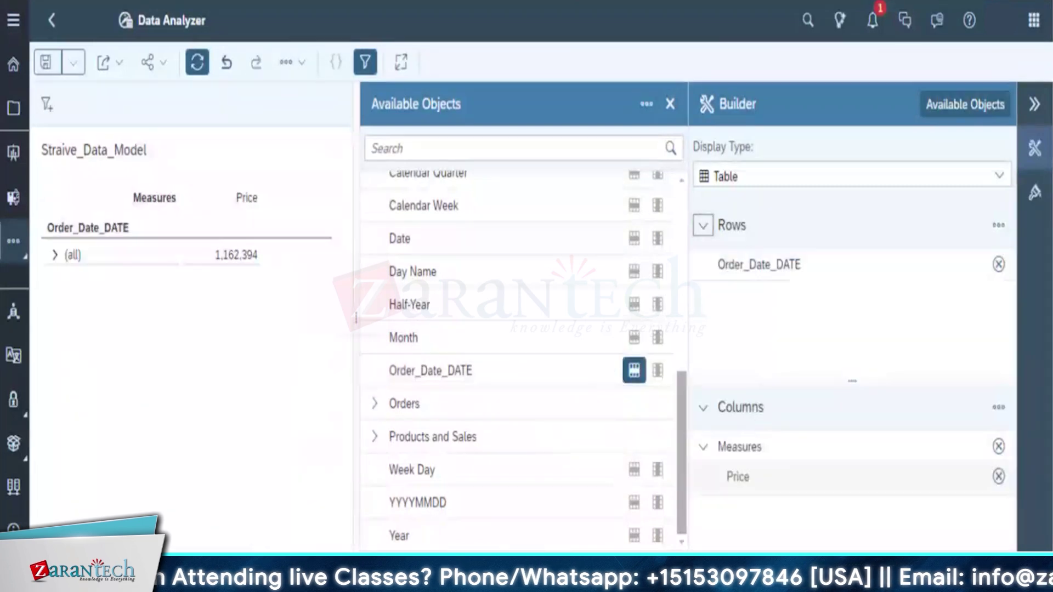
pyautogui.click(565, 405)
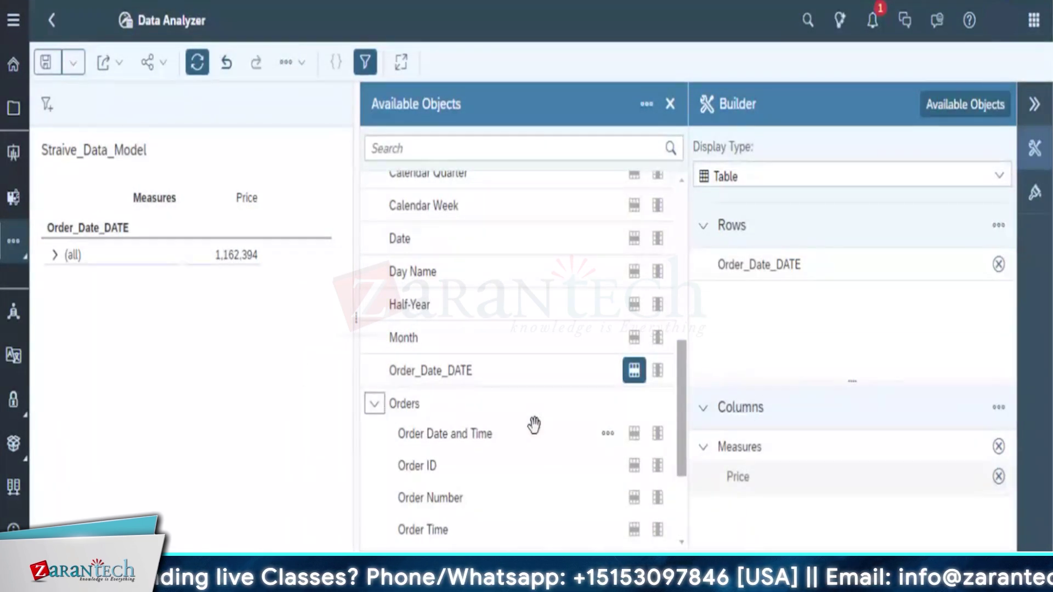
# Hide the available objects list and bring up the Order_Date_DATE row options menu
pyautogui.click(998, 226)
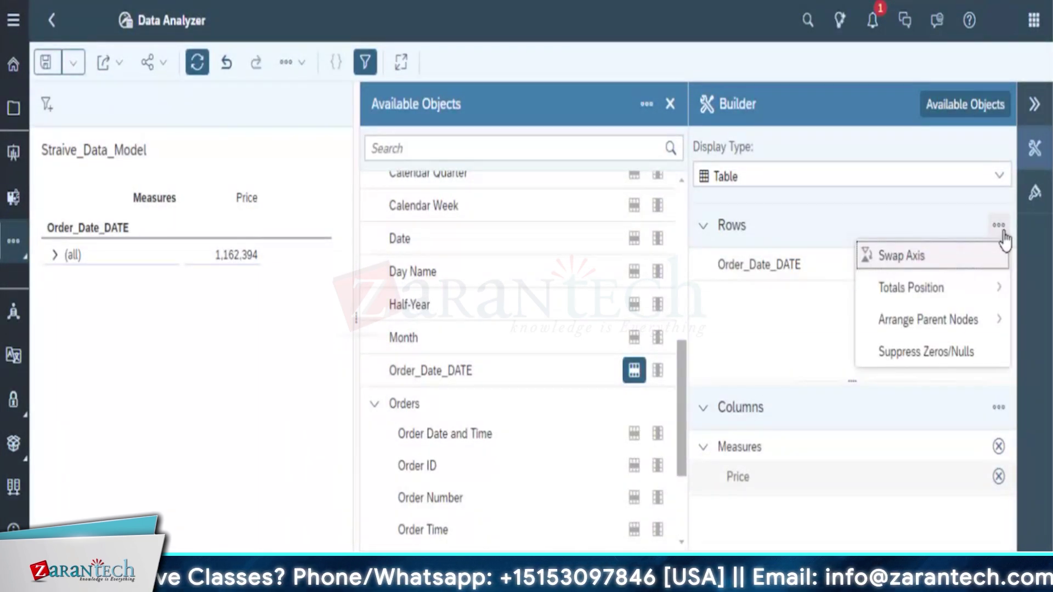
pyautogui.moveTo(681, 409); pyautogui.dragTo(606, 205)
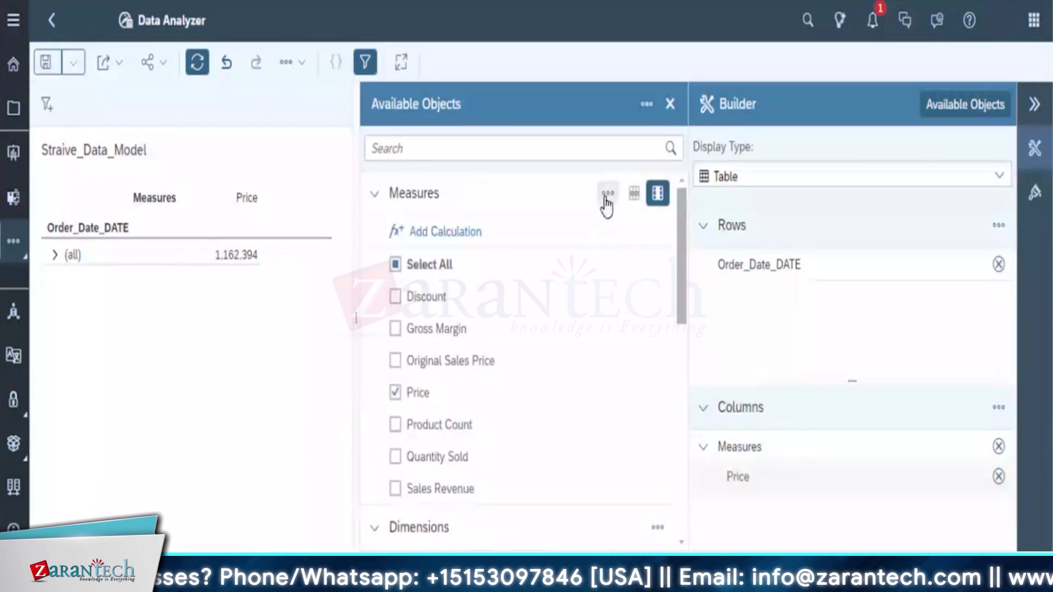
pyautogui.moveTo(680, 256); pyautogui.dragTo(681, 296)
pyautogui.click(966, 104)
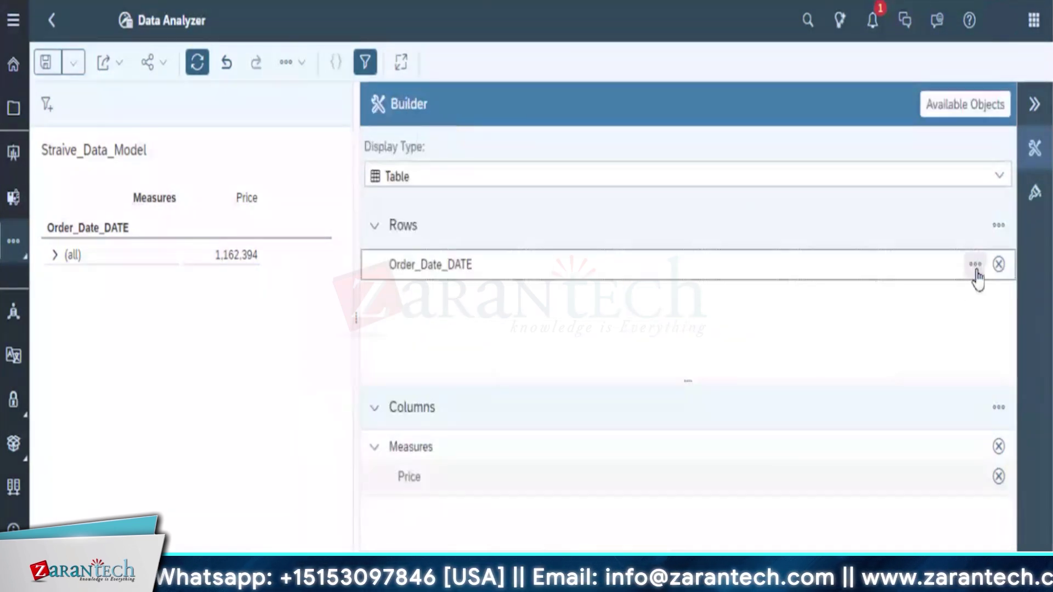
pyautogui.click(976, 269)
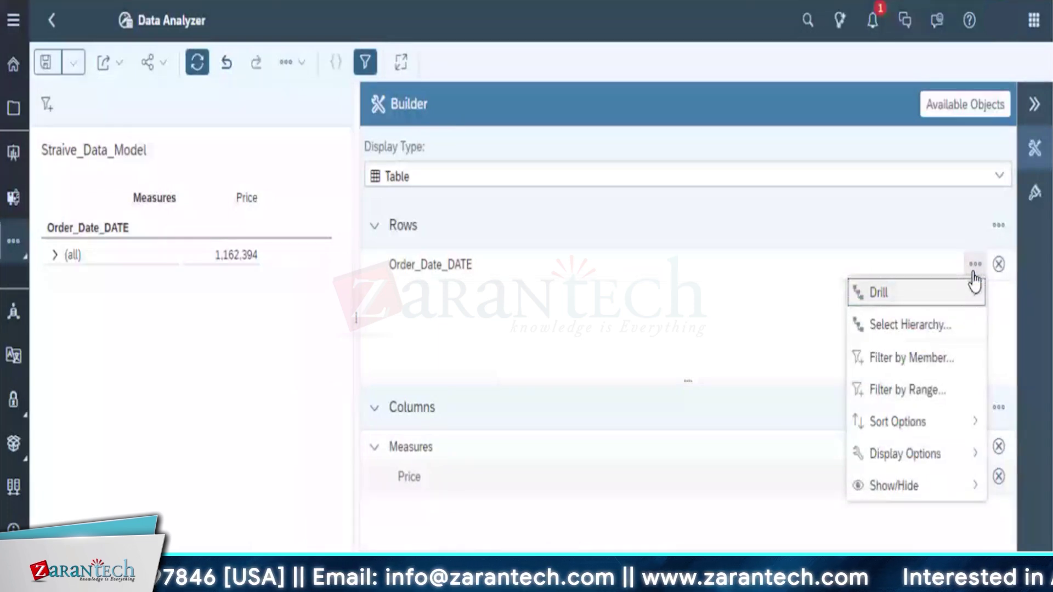
# Apply the Year, Half-Year, Month (YHM) hierarchy to Order_Date_DATE and drill it to level 4
pyautogui.click(920, 324)
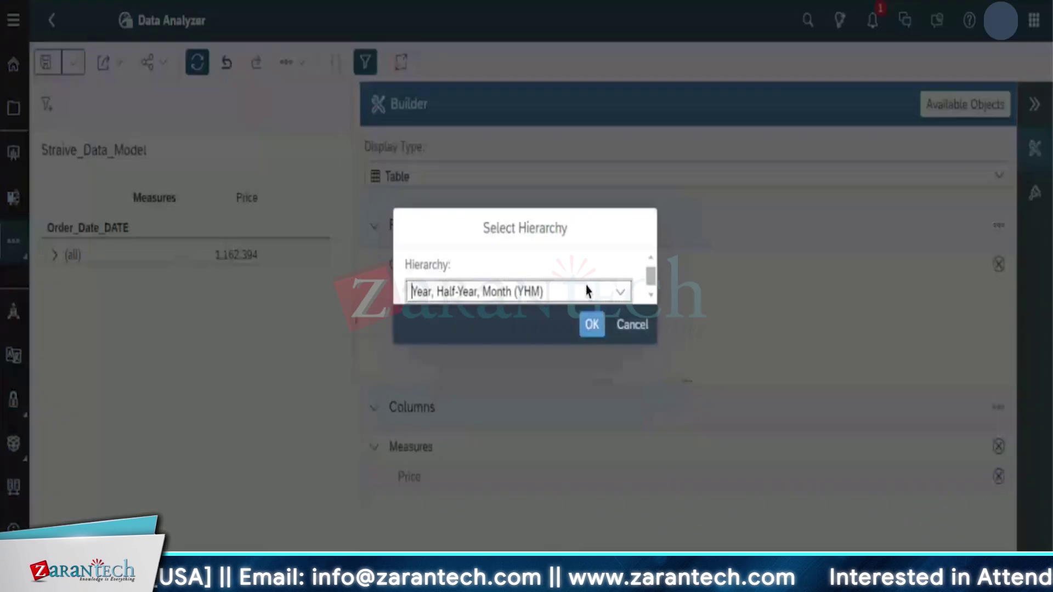
pyautogui.click(601, 332)
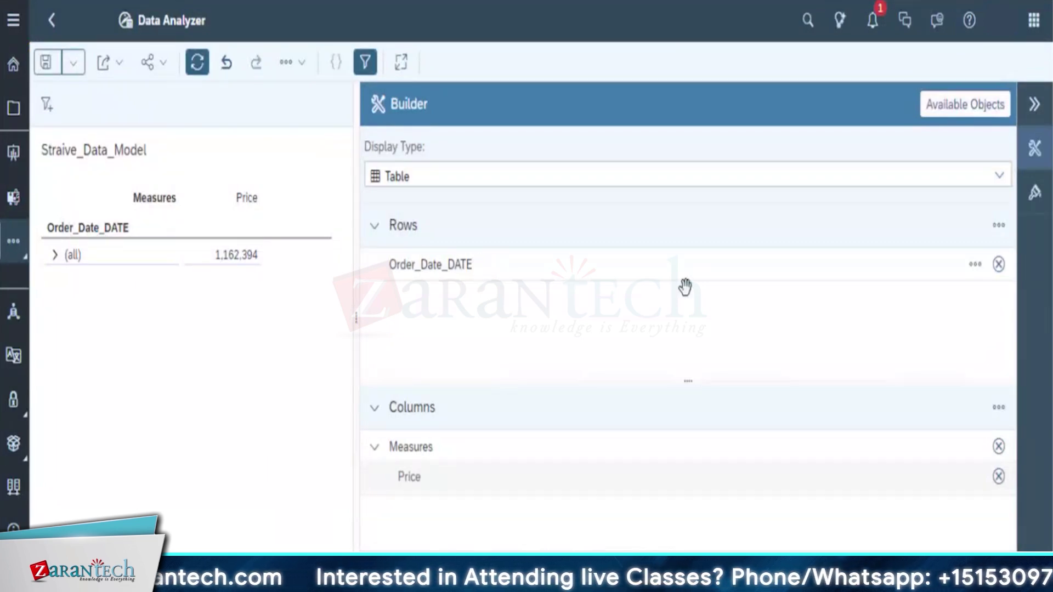
pyautogui.click(975, 264)
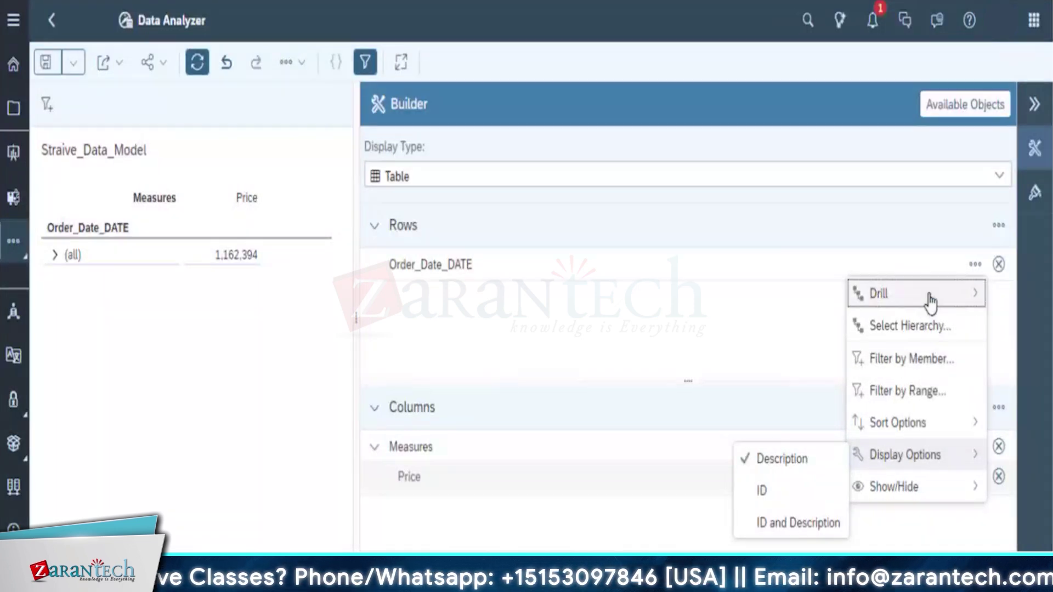
pyautogui.moveTo(930, 301)
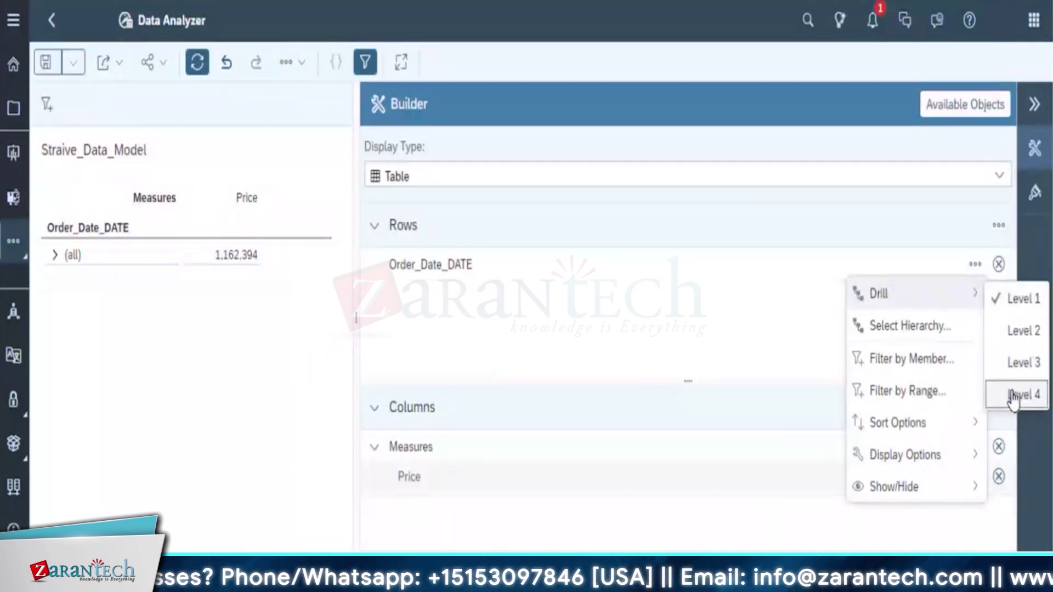
pyautogui.click(1015, 393)
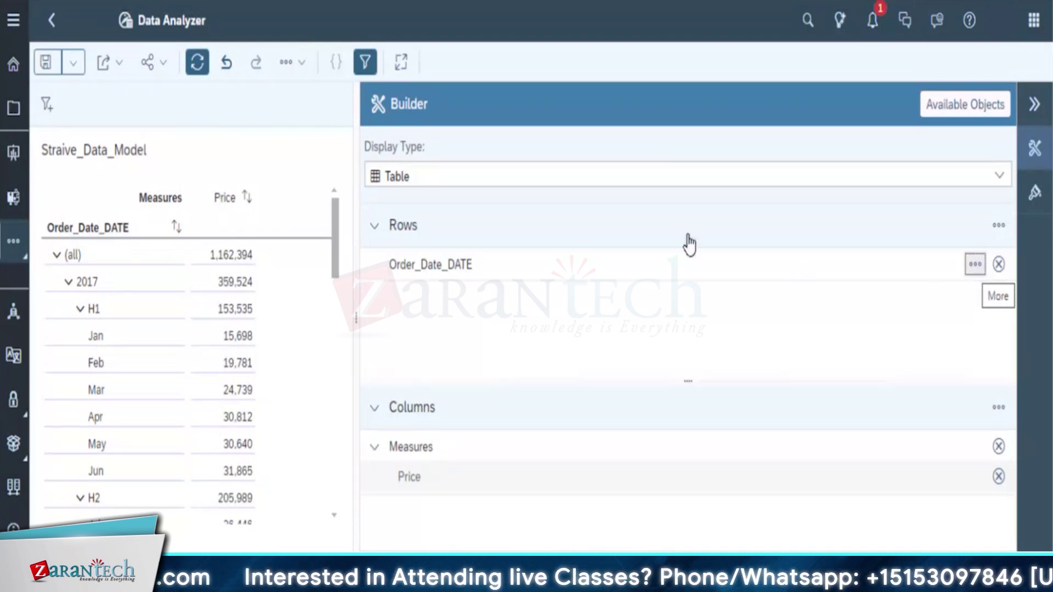
# Uncheck Price from the table's measures and switch to the Styling settings
pyautogui.click(938, 111)
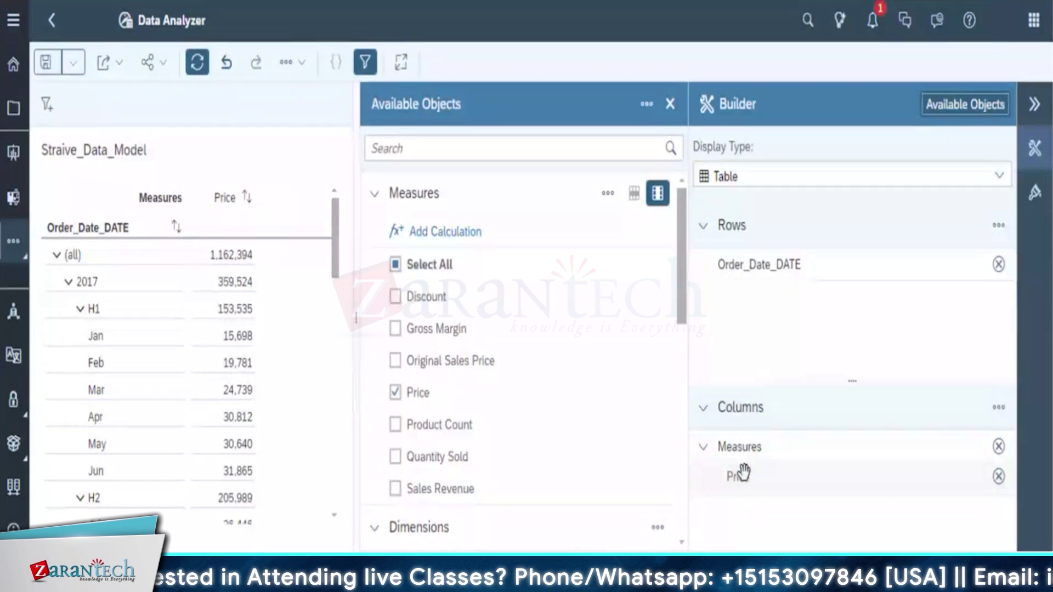
pyautogui.click(998, 476)
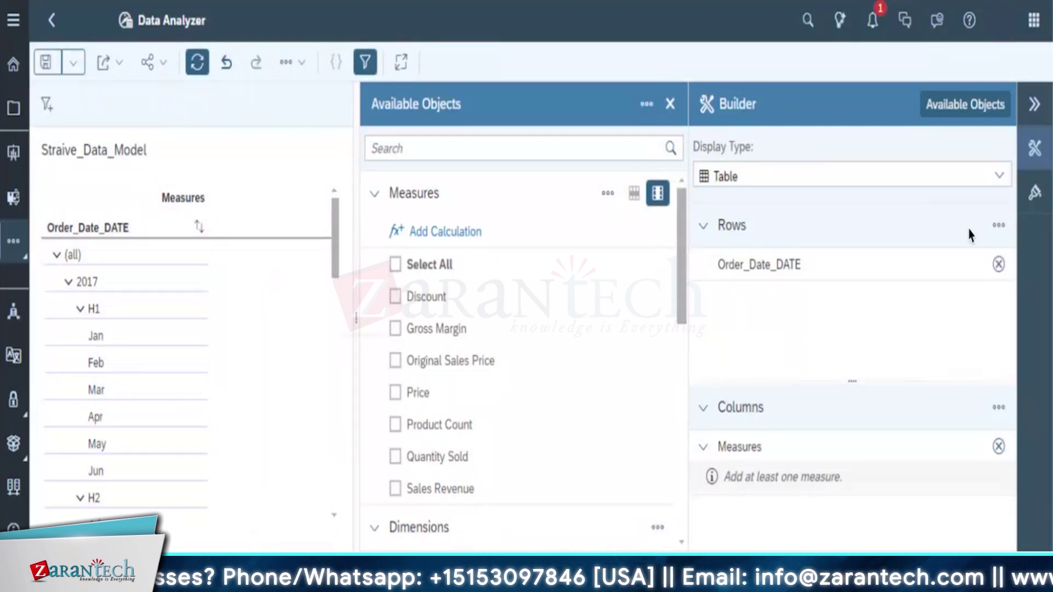
pyautogui.click(1035, 193)
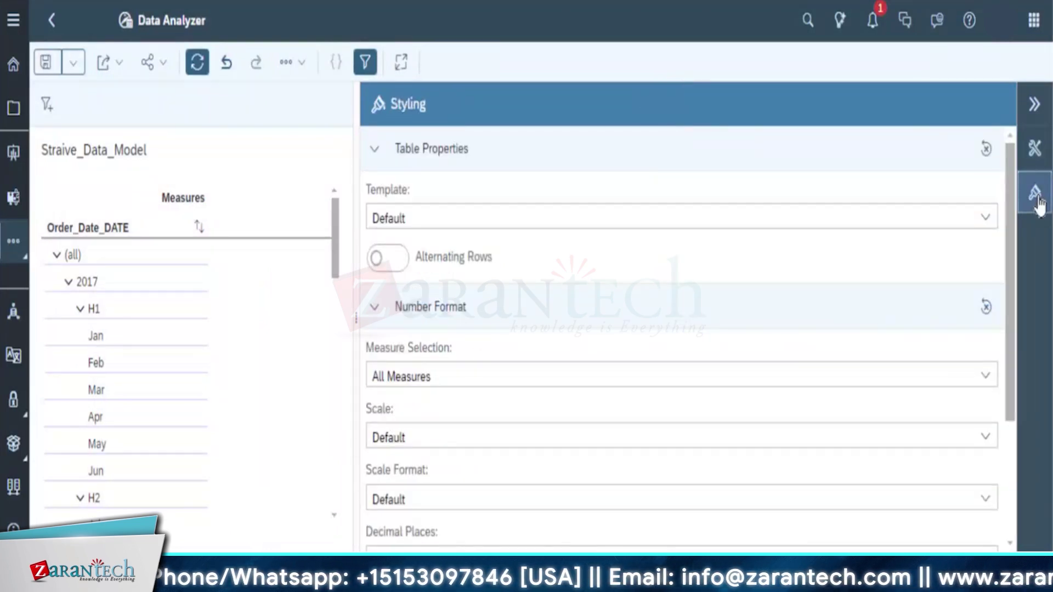
# Choose Price in Number Format and set its decimal places to 0, leaving sign at Default
pyautogui.click(450, 376)
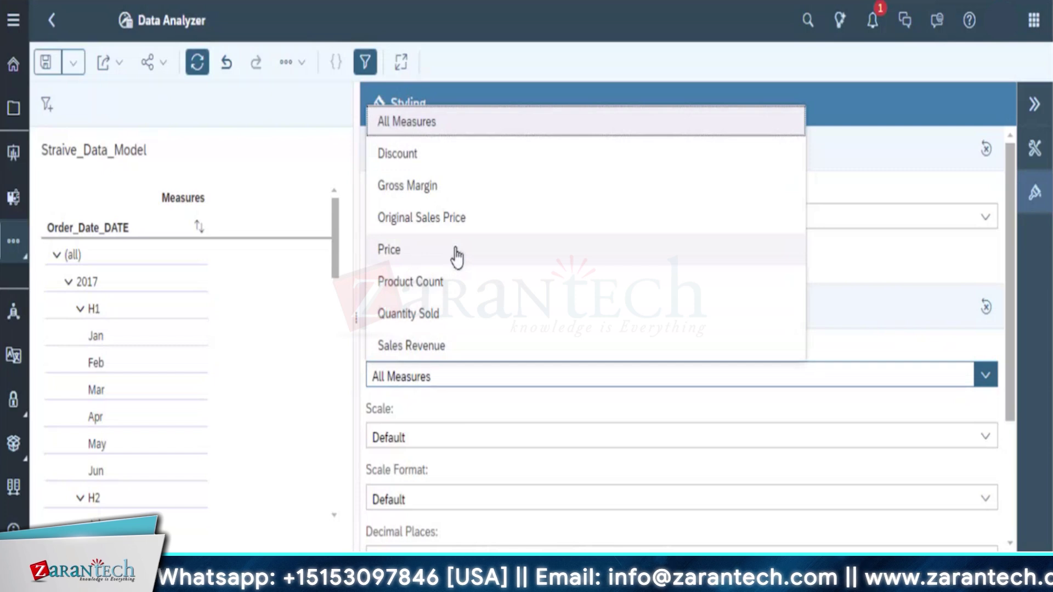
pyautogui.click(456, 253)
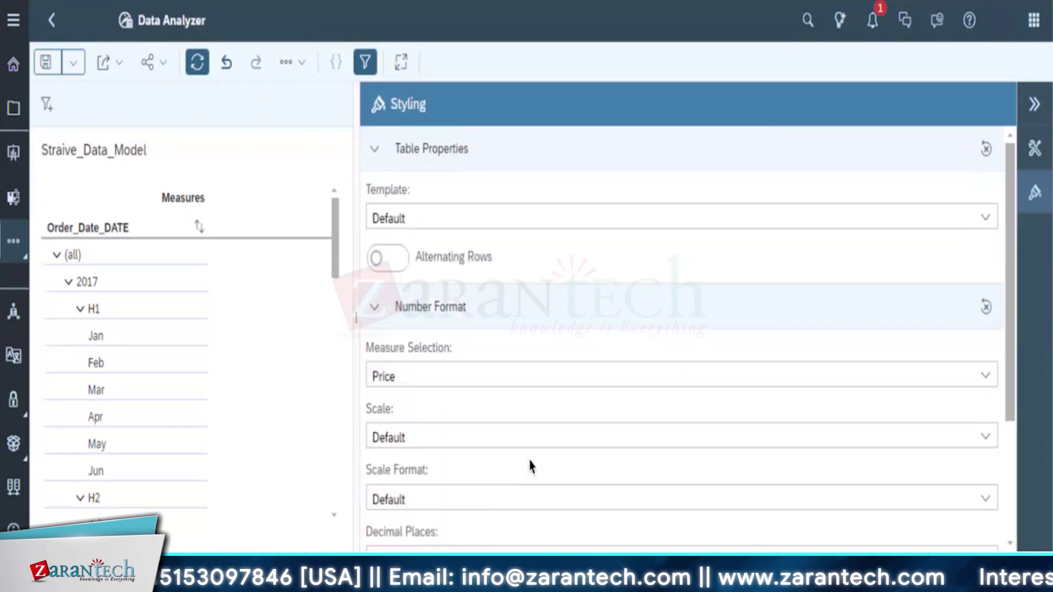
pyautogui.scroll(-3, 532, 472)
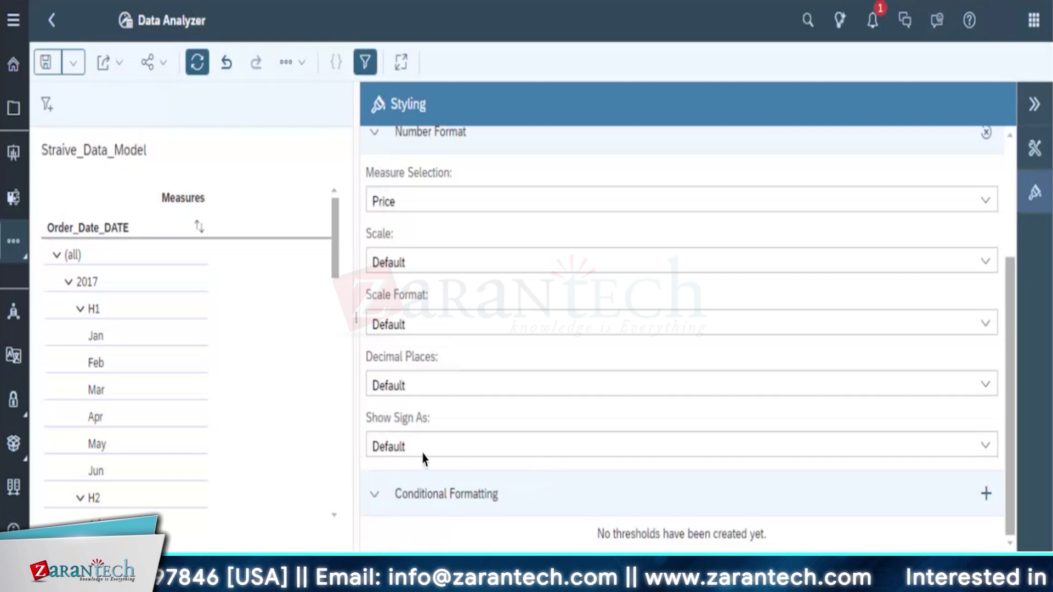
pyautogui.click(986, 394)
pyautogui.click(470, 161)
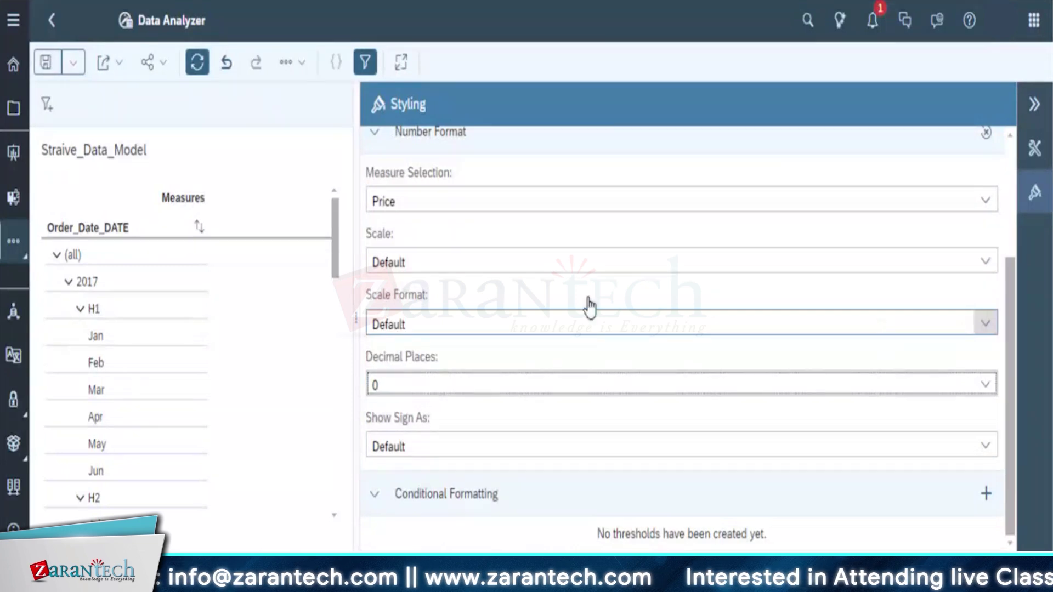
pyautogui.click(985, 447)
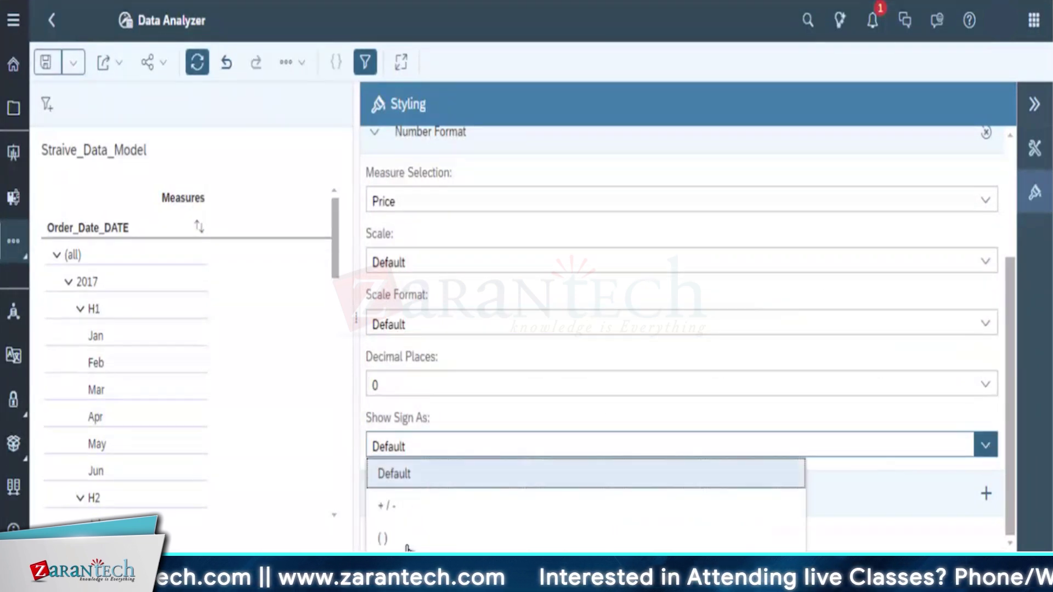
pyautogui.click(985, 391)
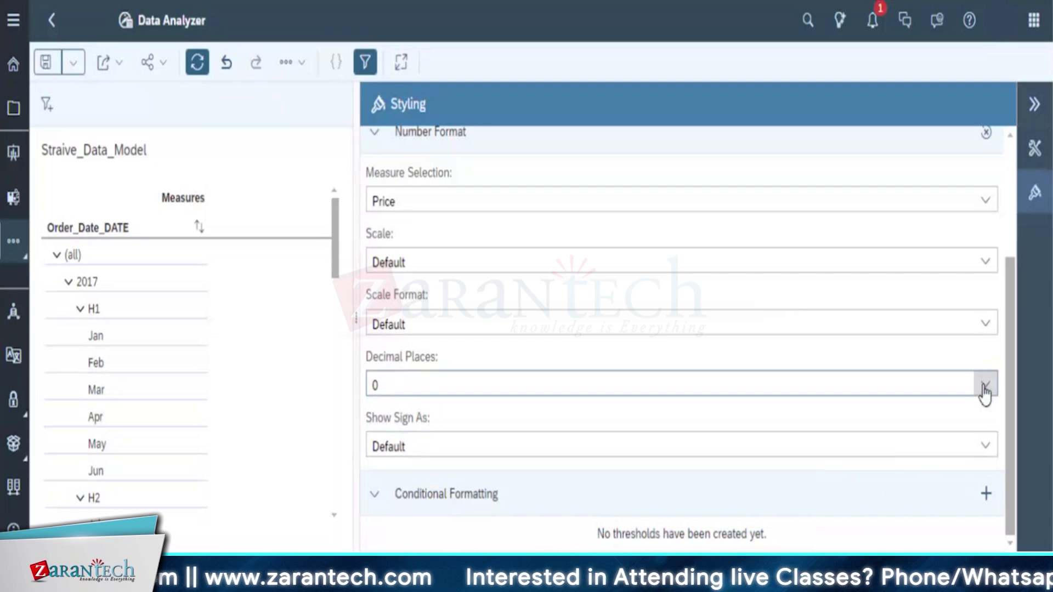
pyautogui.click(986, 386)
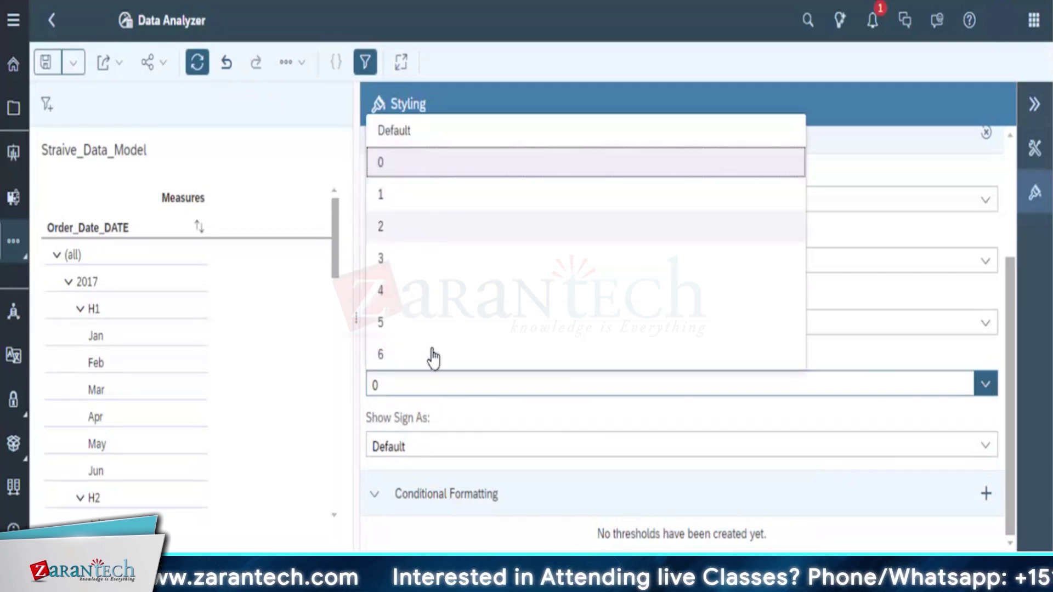
pyautogui.click(521, 383)
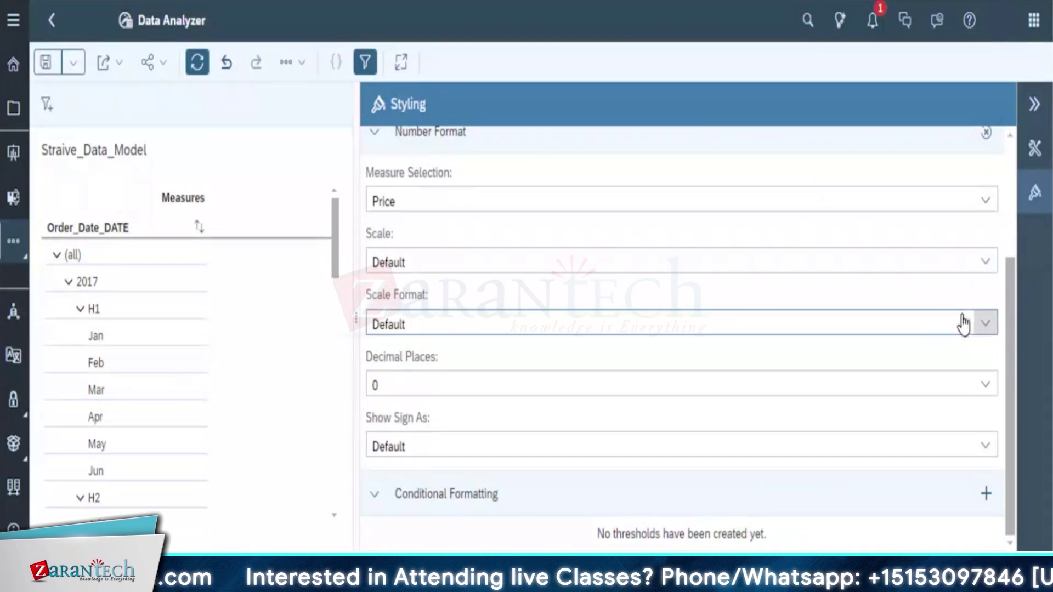
# Keep Price's scale format and scale both at Default
pyautogui.click(986, 328)
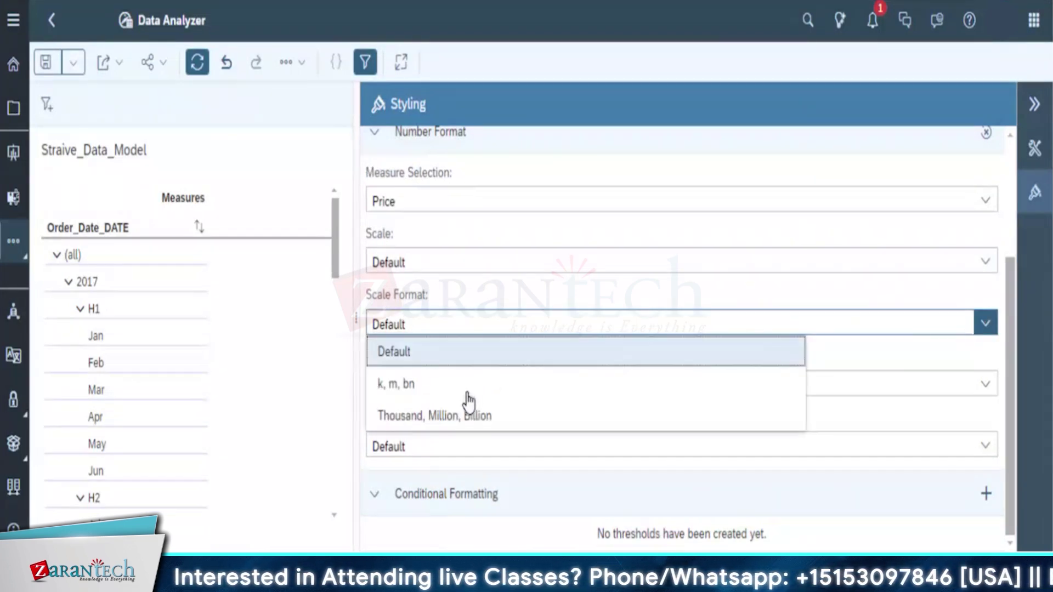
pyautogui.click(443, 349)
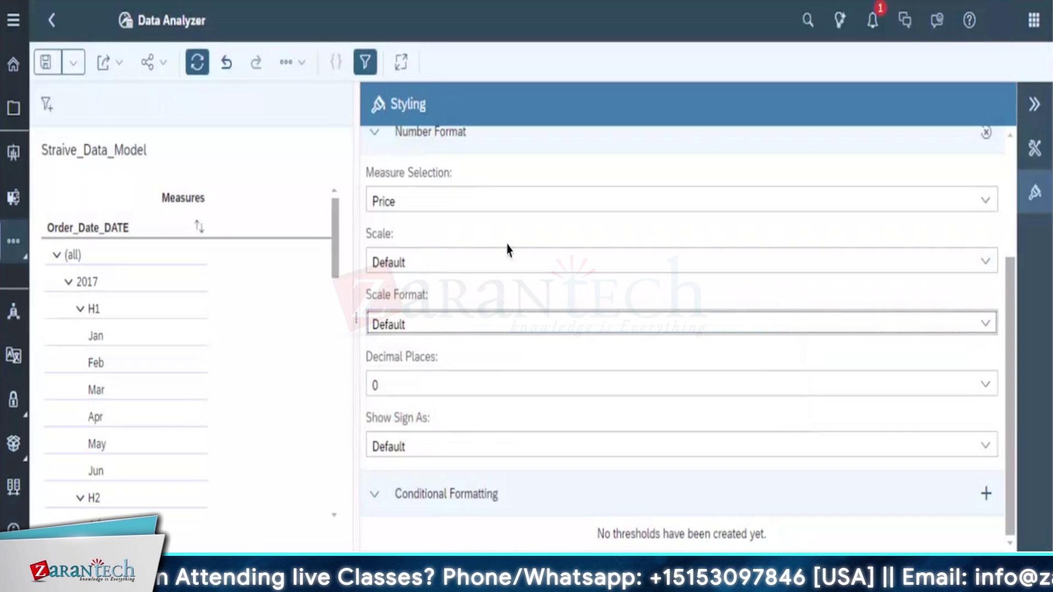
pyautogui.click(986, 266)
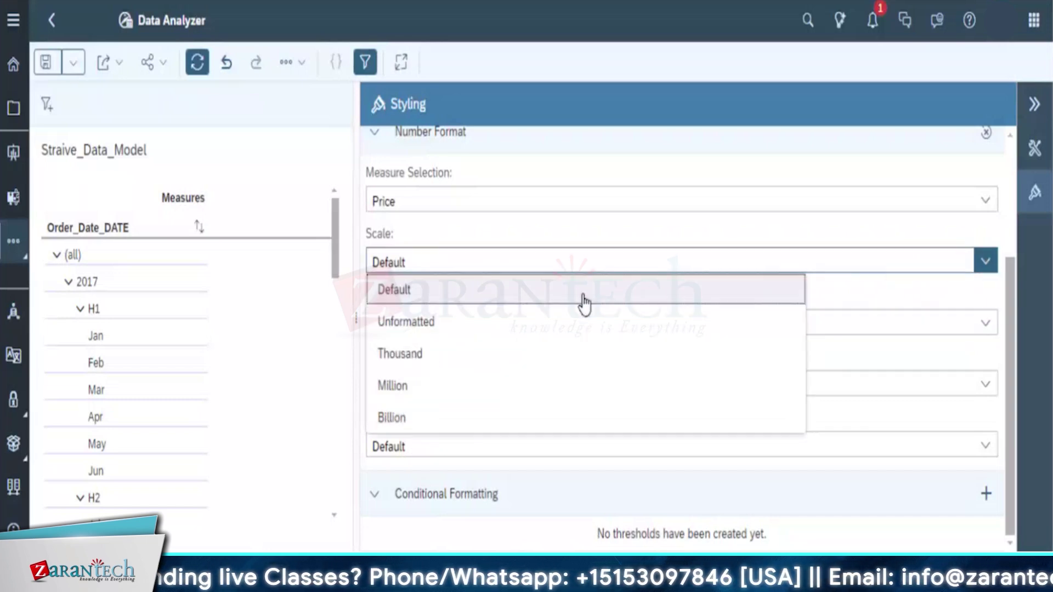
pyautogui.click(444, 301)
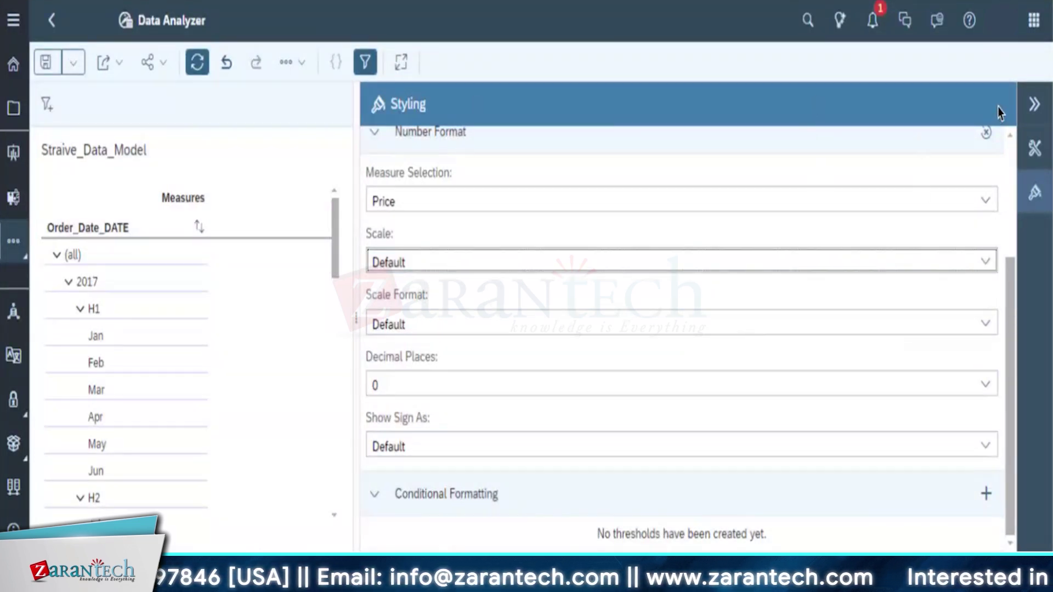
# Save the insight as Straive_data_Mod with the description 'Starive data model'
pyautogui.click(1035, 108)
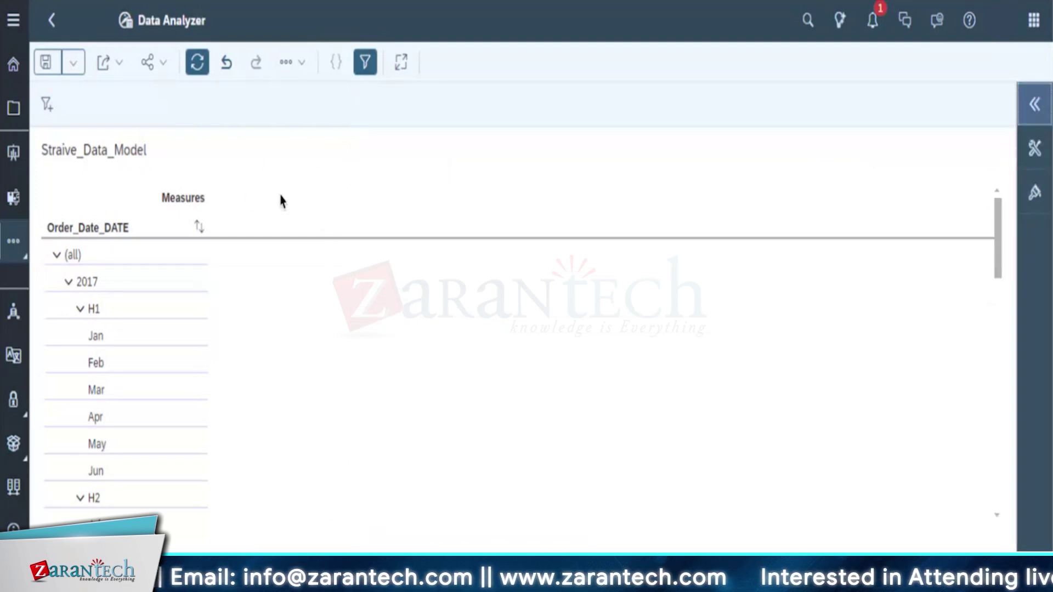
pyautogui.click(73, 65)
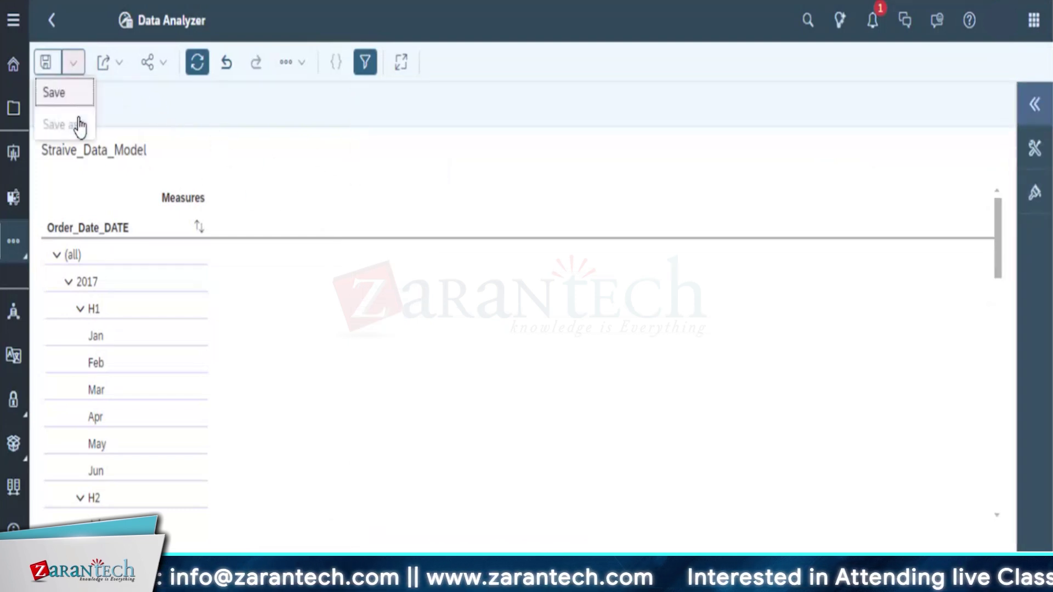
pyautogui.click(69, 98)
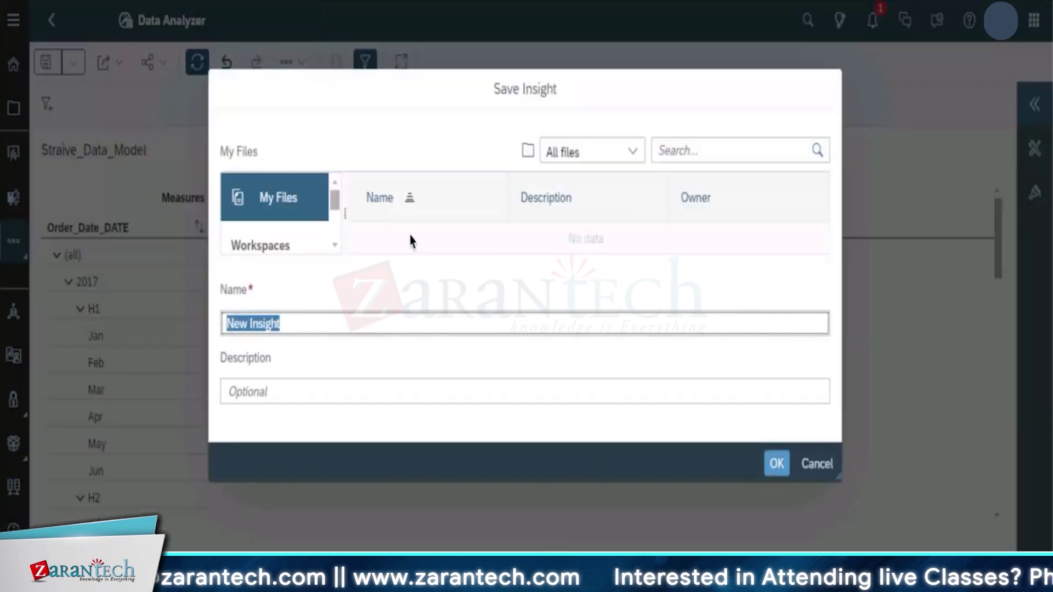
pyautogui.press('BackSpace')
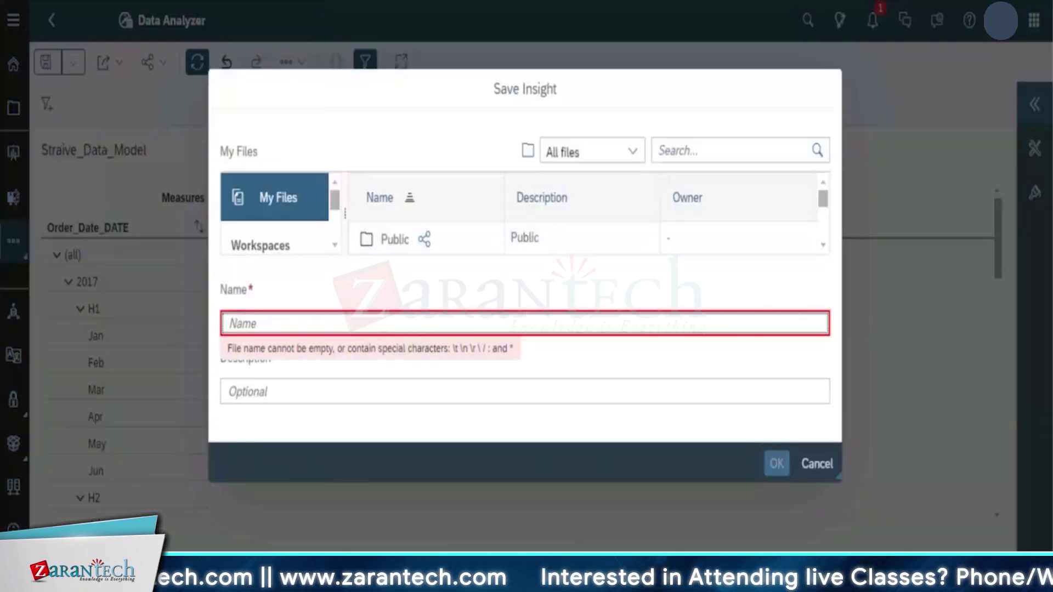
pyautogui.write('Straive')
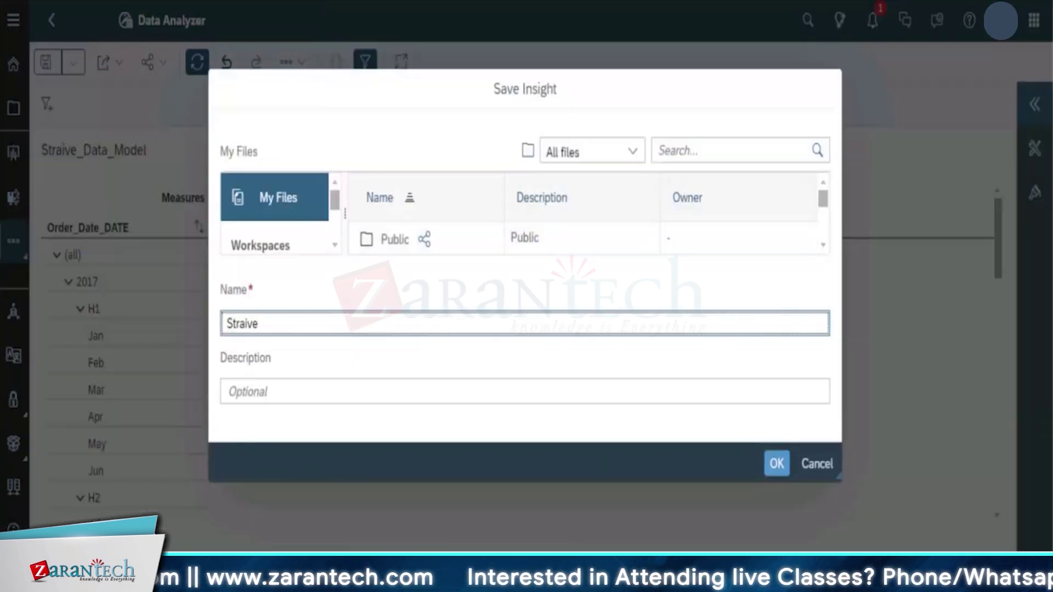
pyautogui.write('_data_Mo')
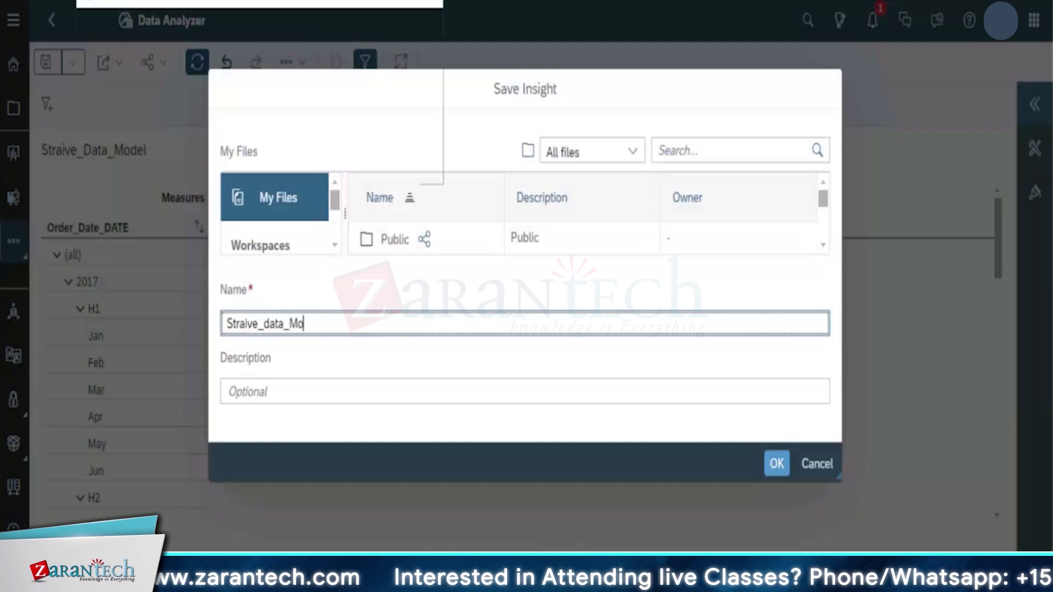
pyautogui.write('d')
pyautogui.click(396, 157)
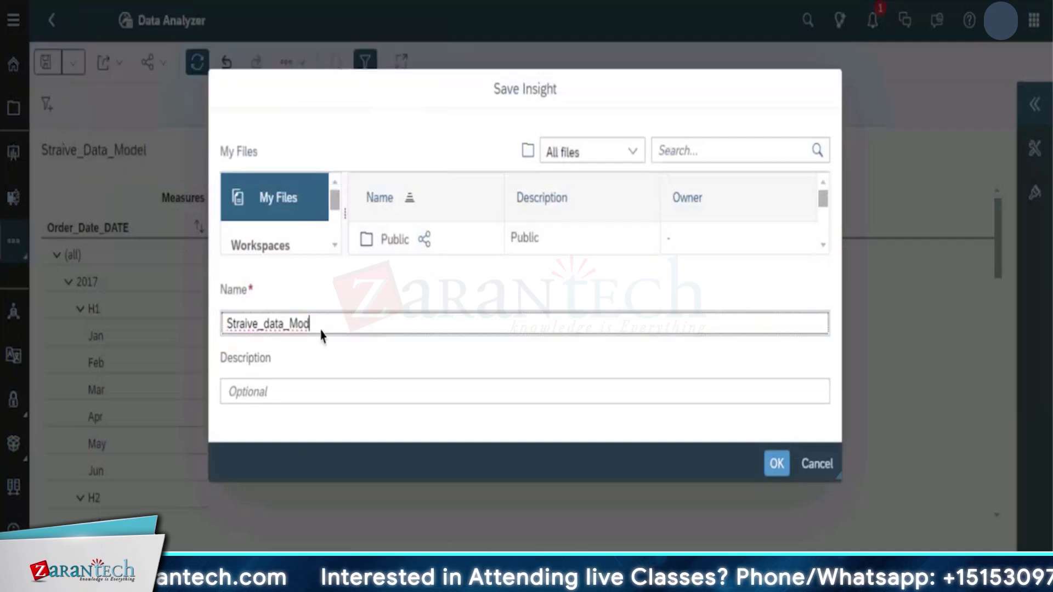
pyautogui.click(599, 391)
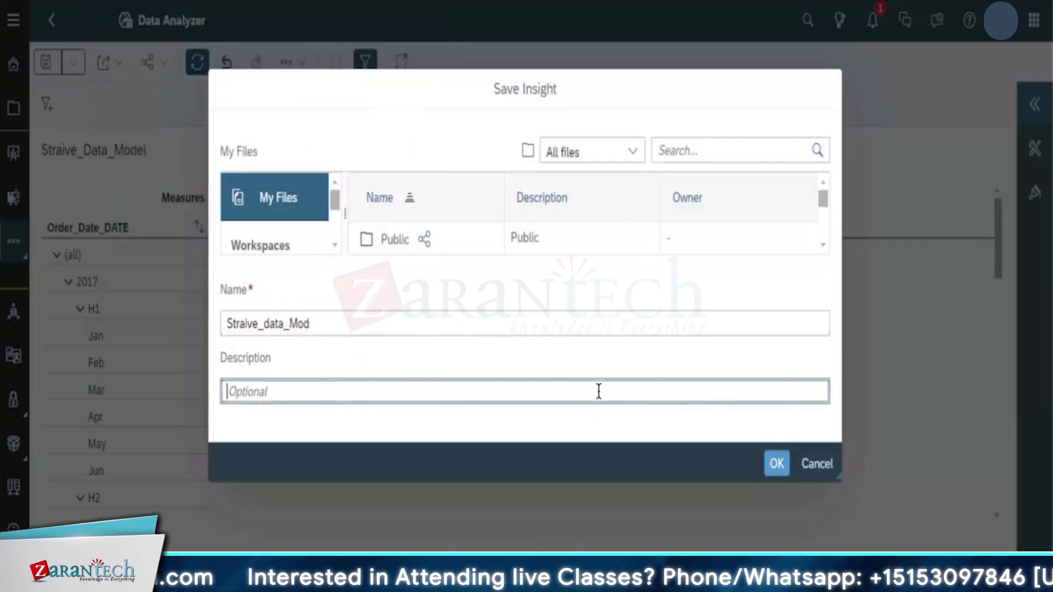
pyautogui.write('Starive data')
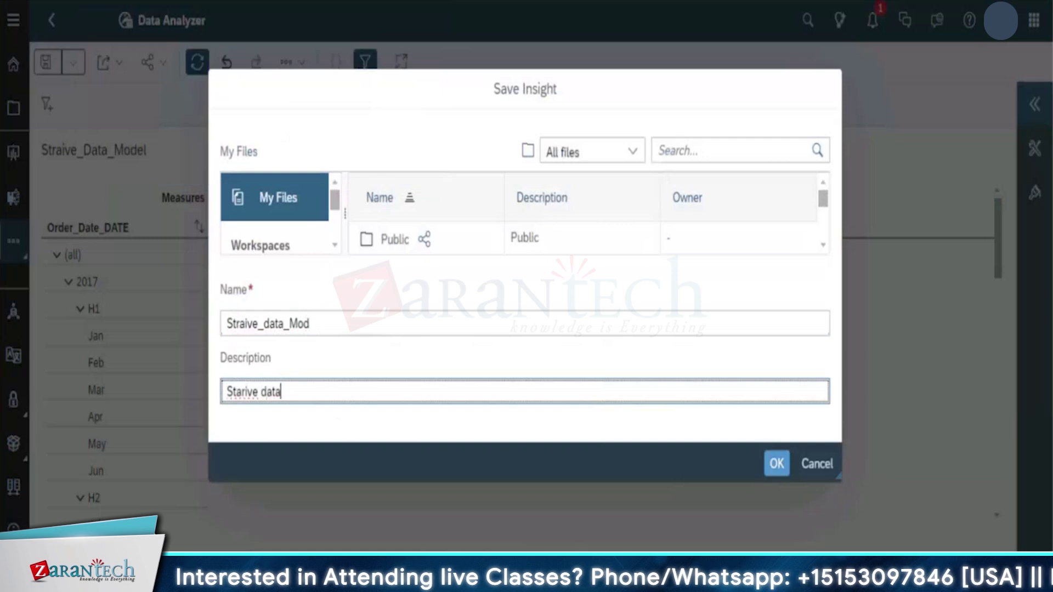
pyautogui.write(' model')
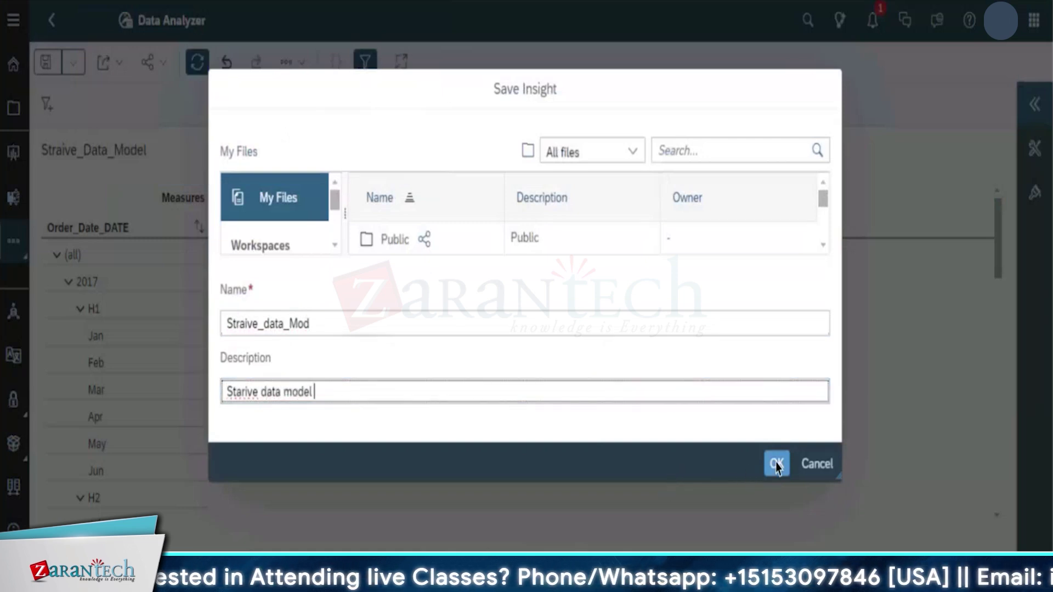
pyautogui.click(776, 465)
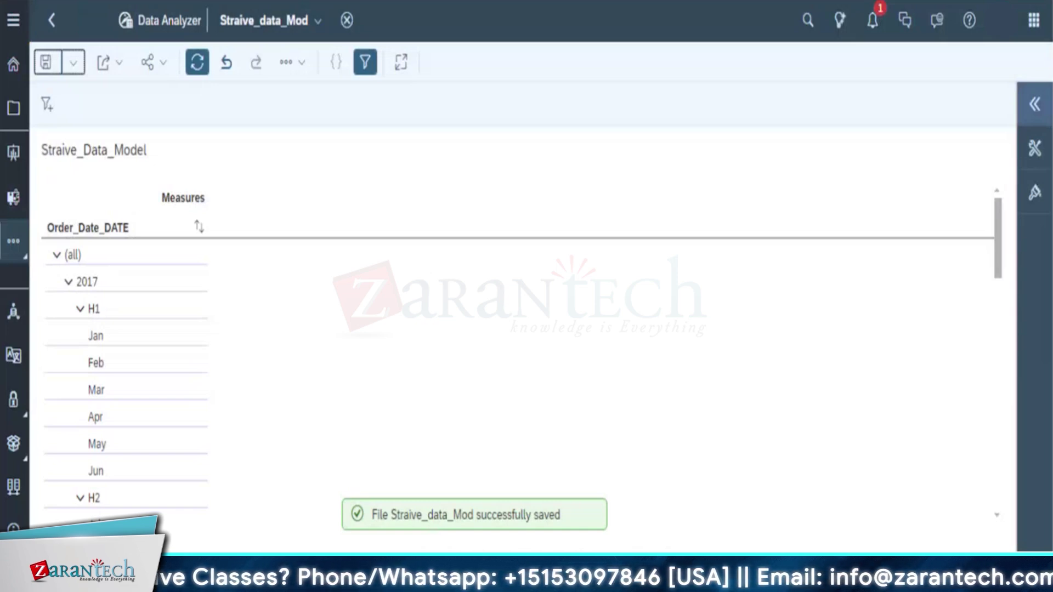
# Toggle the 2017, (all), 2018 and 2019 date nodes so only 2019 shows its H1 months
pyautogui.click(65, 283)
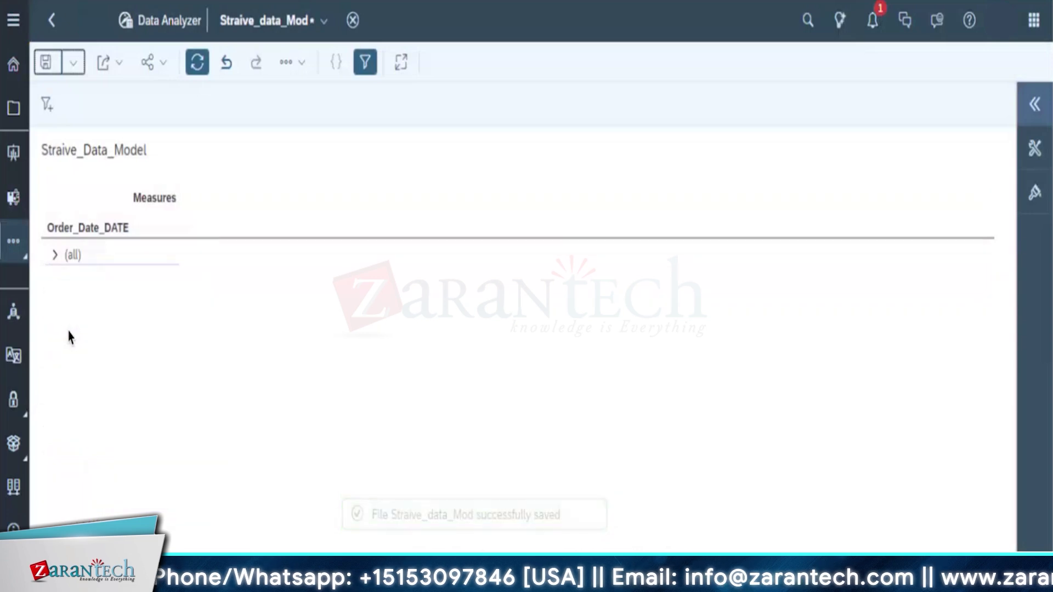
pyautogui.click(55, 257)
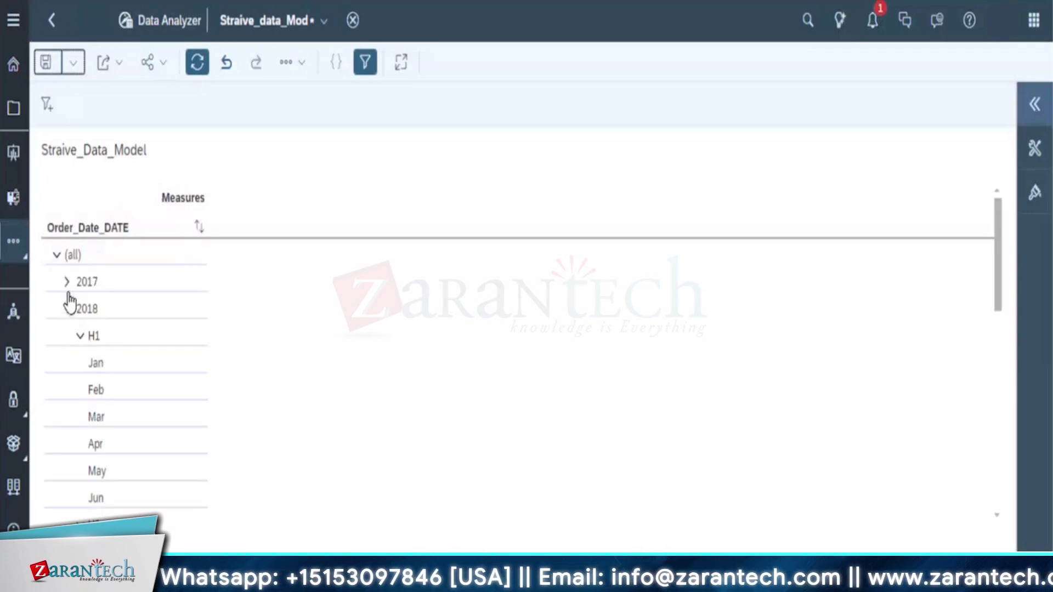
pyautogui.click(68, 310)
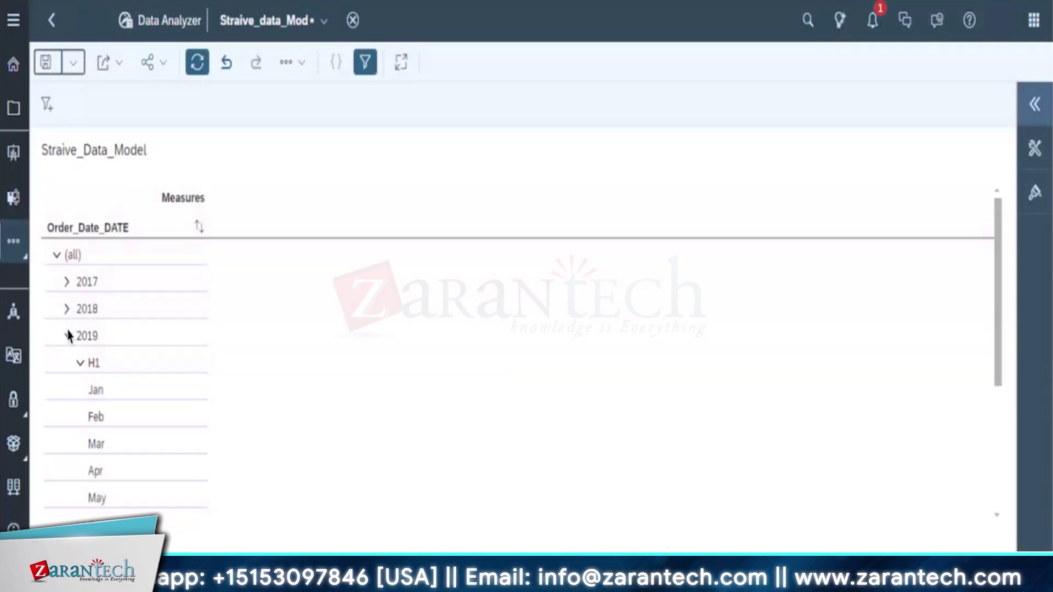
pyautogui.click(68, 337)
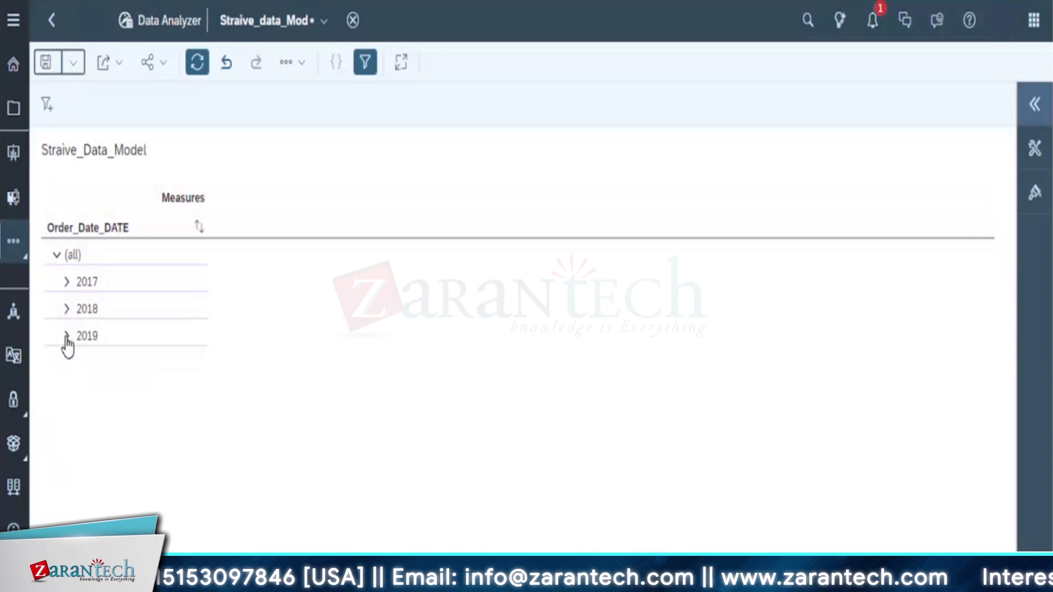
pyautogui.scroll(-4, 110, 439)
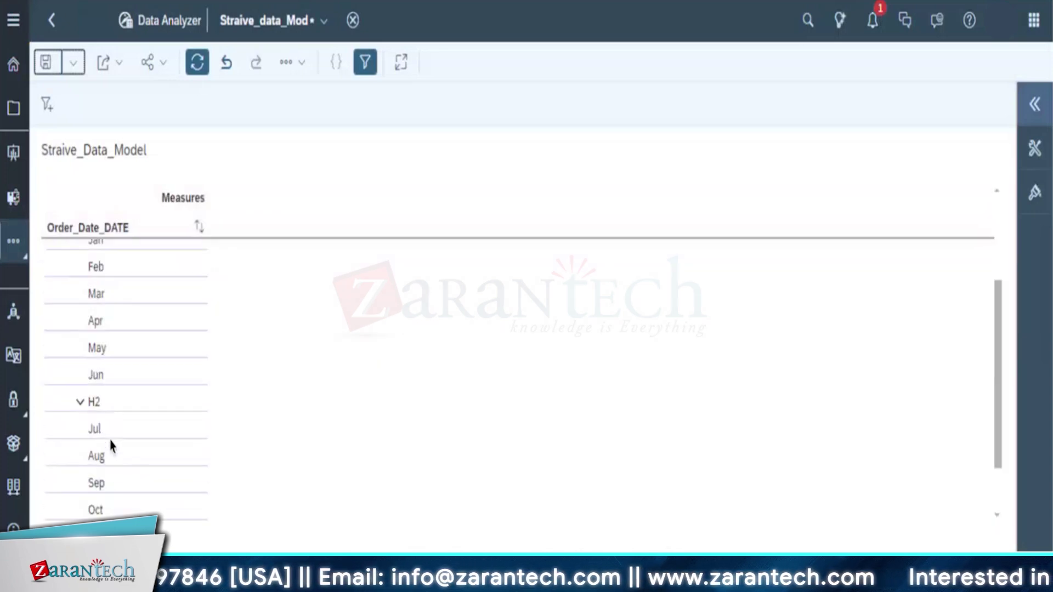
pyautogui.scroll(4, 135, 444)
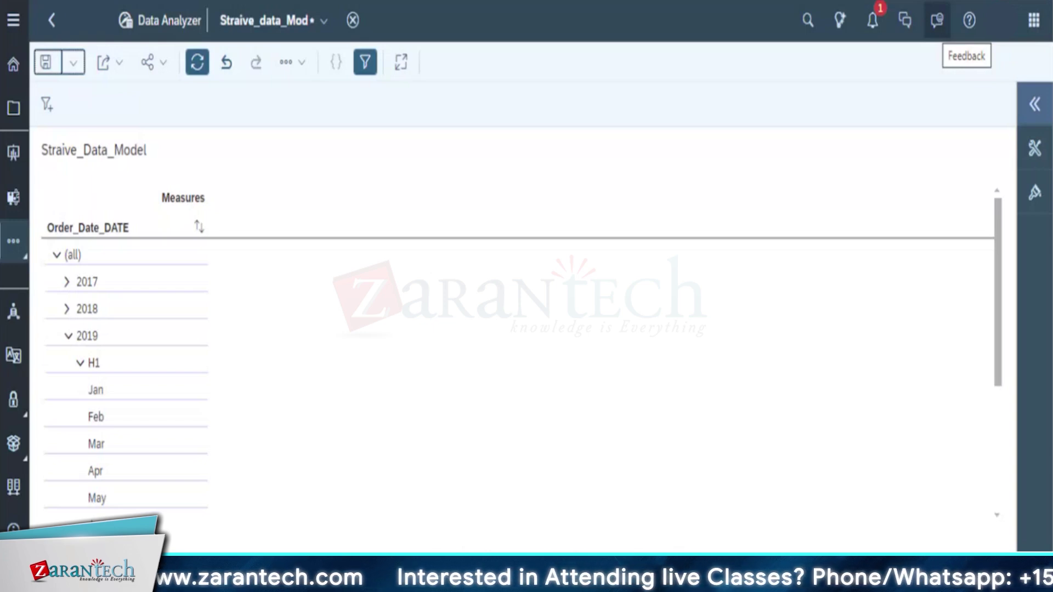
# Save the insight's pending changes on leaving, then return to Files via Home
pyautogui.click(14, 113)
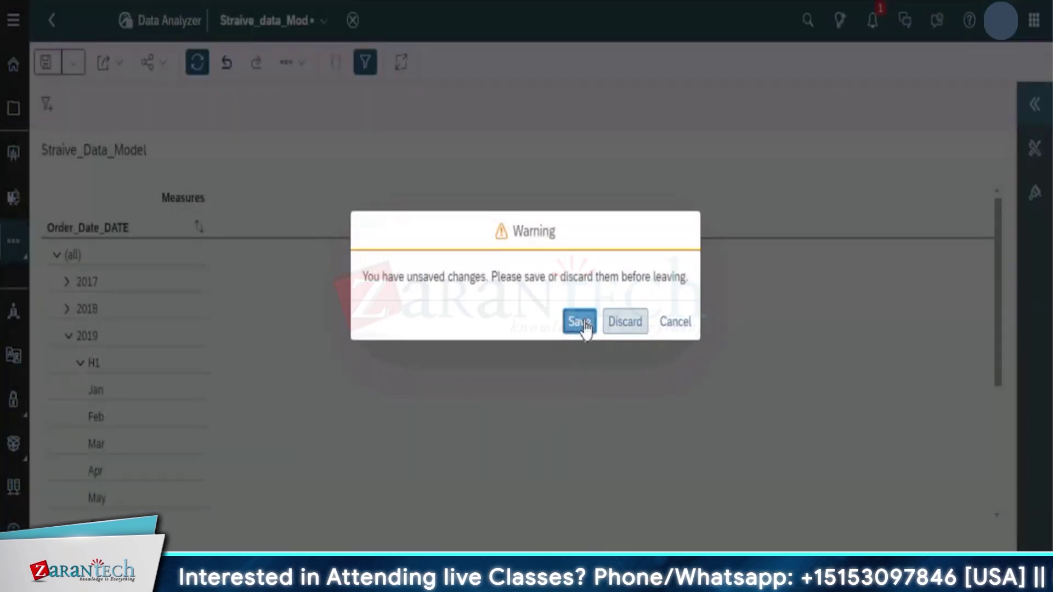
pyautogui.click(581, 323)
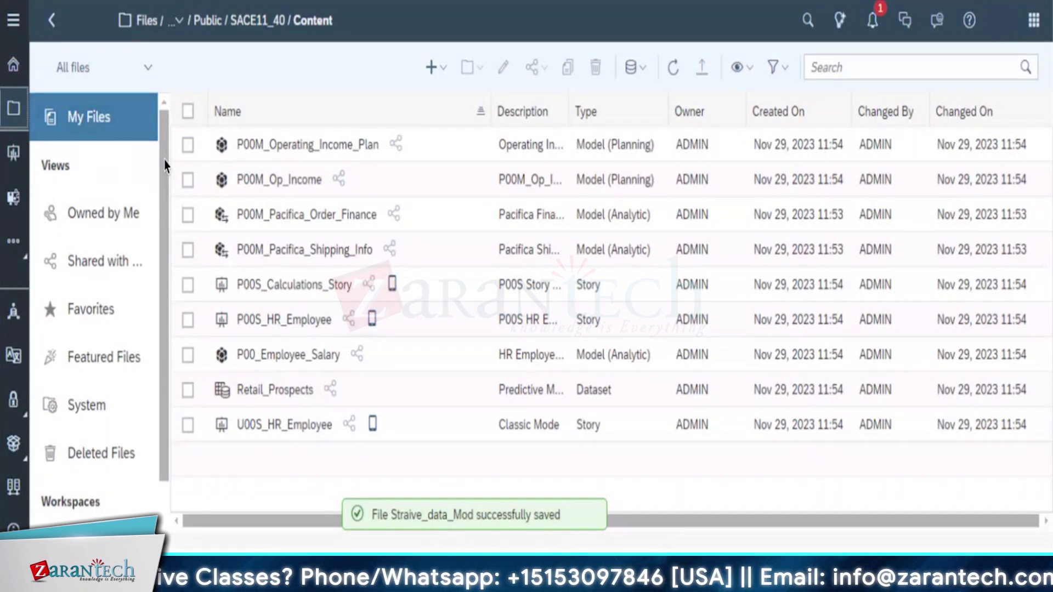
pyautogui.scroll(-2, 158, 258)
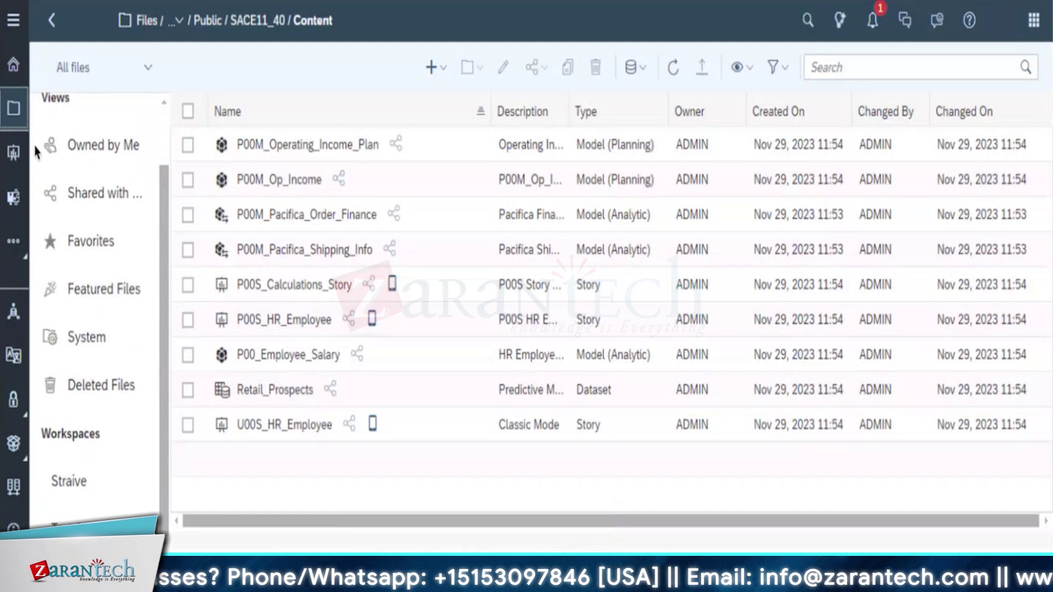
pyautogui.click(12, 71)
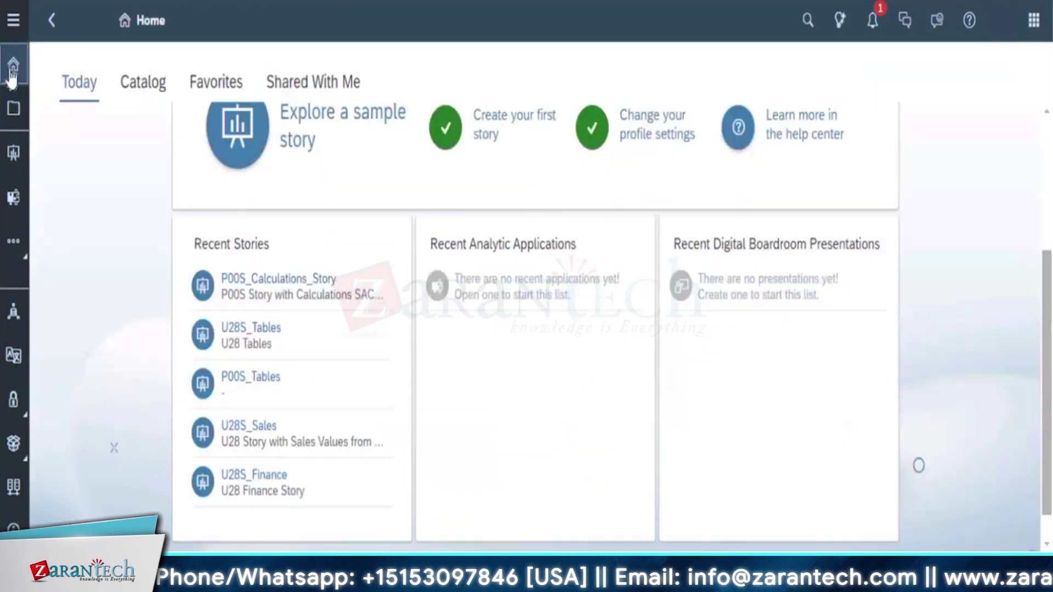
pyautogui.click(18, 118)
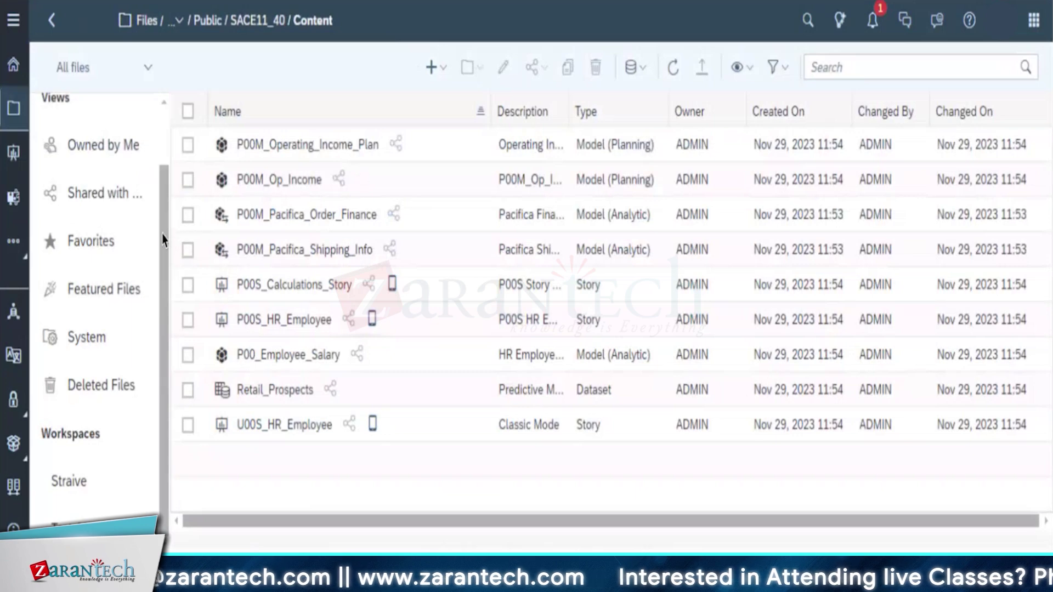
# Browse the System, Featured Files, Owned by Me and Shared with Me views, then My Files
pyautogui.click(100, 351)
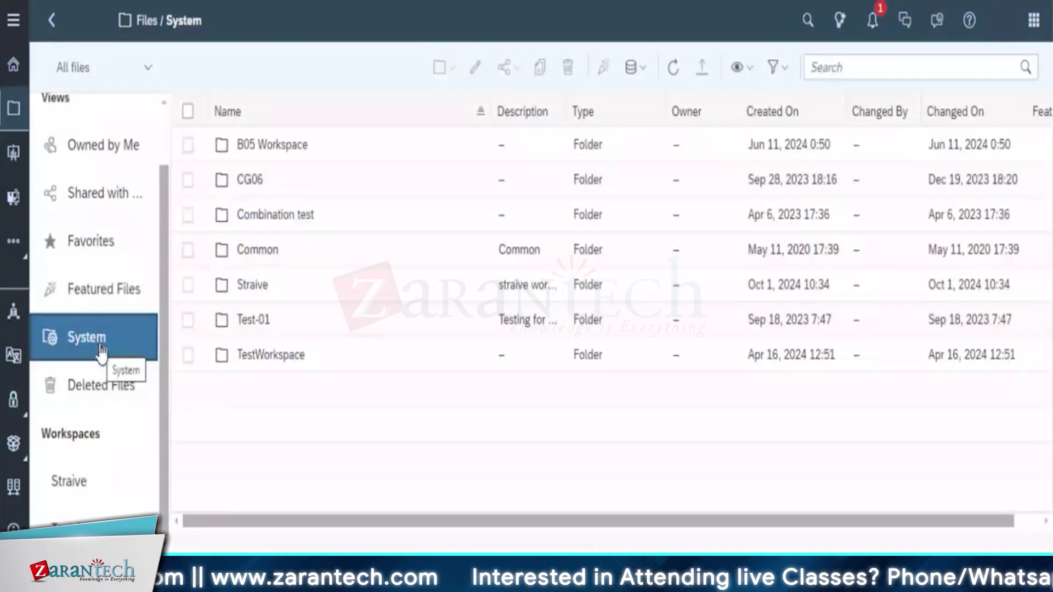
pyautogui.click(104, 289)
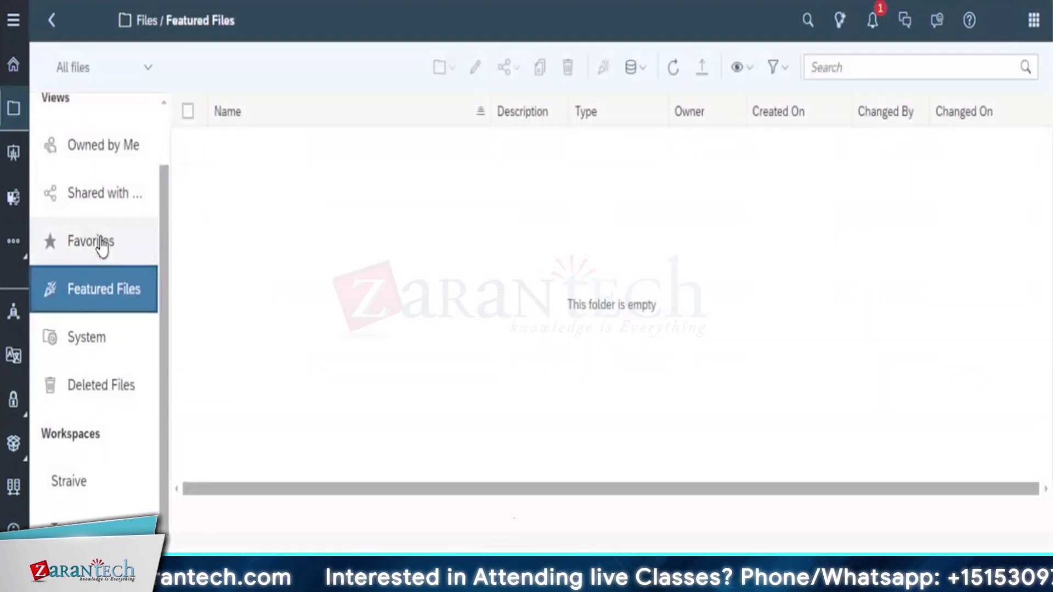
pyautogui.click(104, 161)
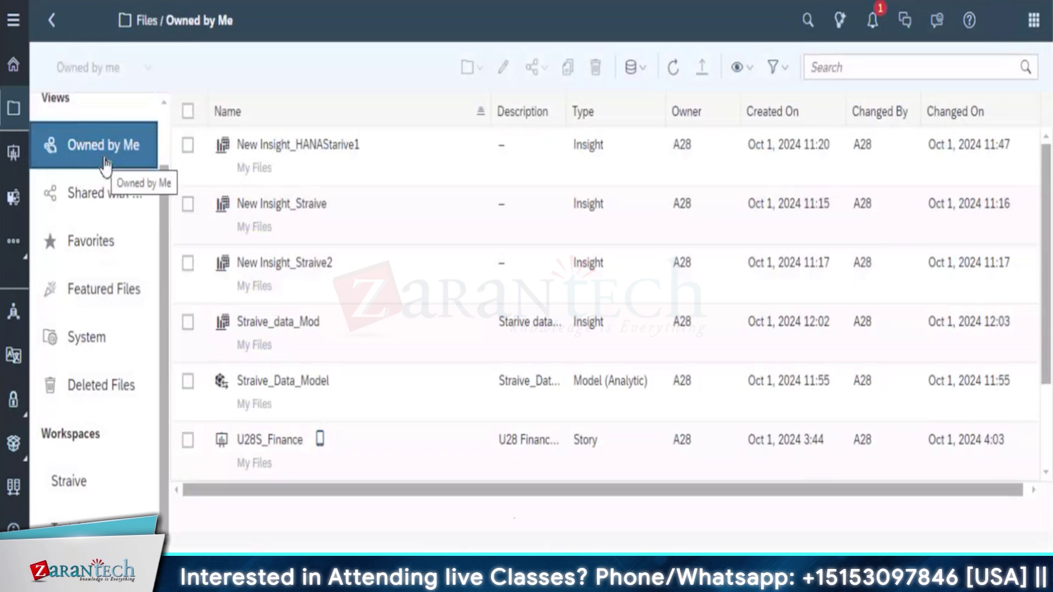
pyautogui.click(101, 204)
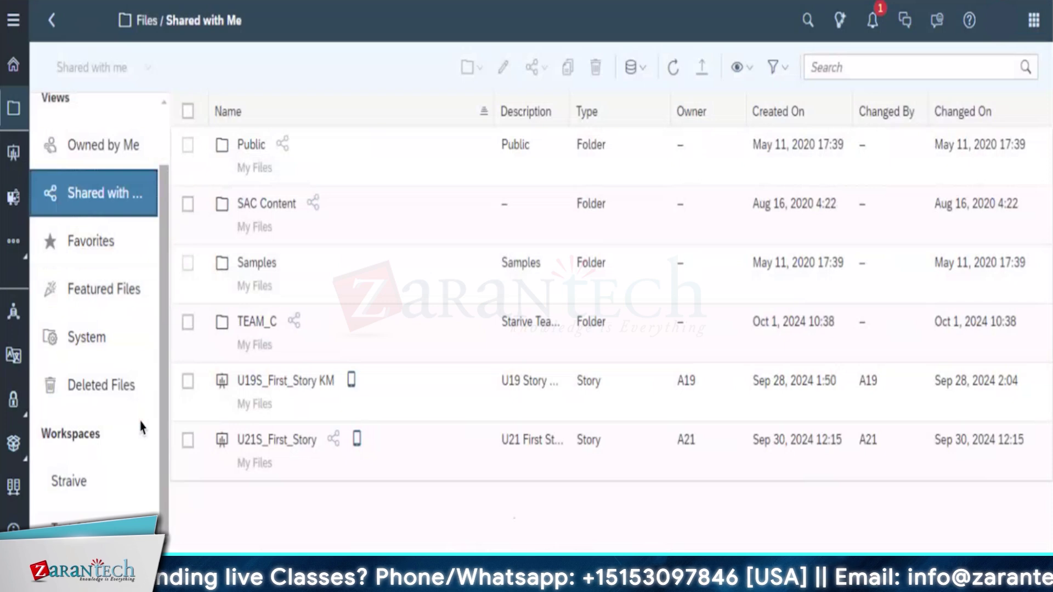
pyautogui.scroll(2, 187, 214)
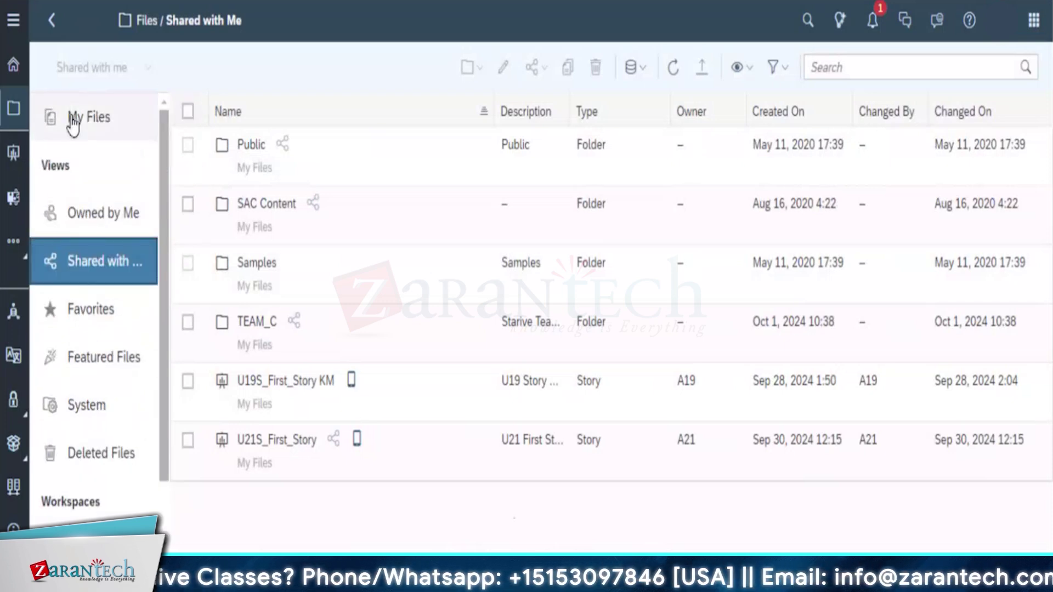
pyautogui.click(73, 125)
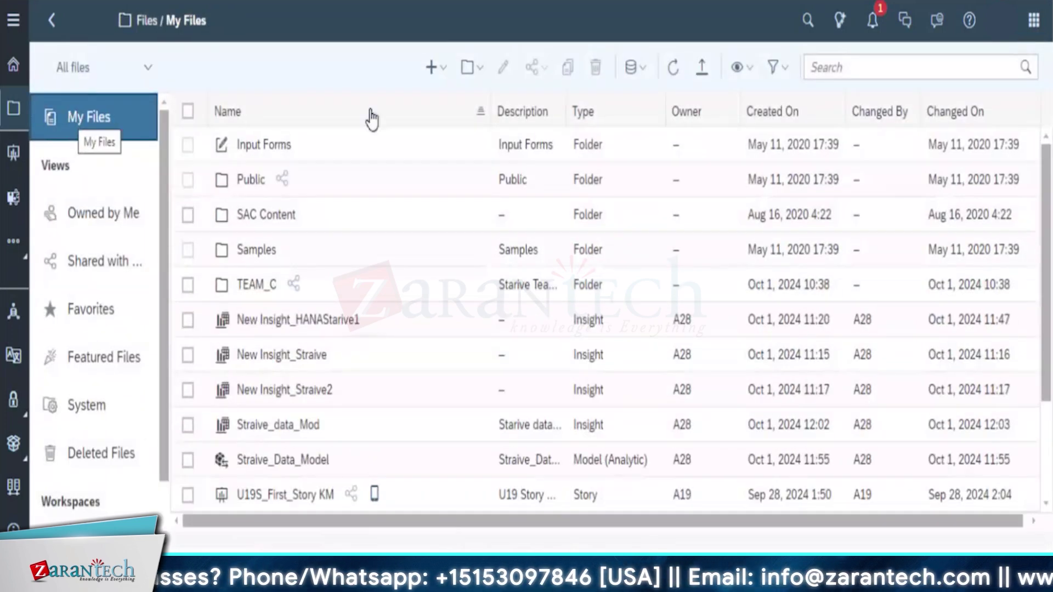
# Open the Sample - Revenue Analysis story from the Samples folder
pyautogui.click(263, 261)
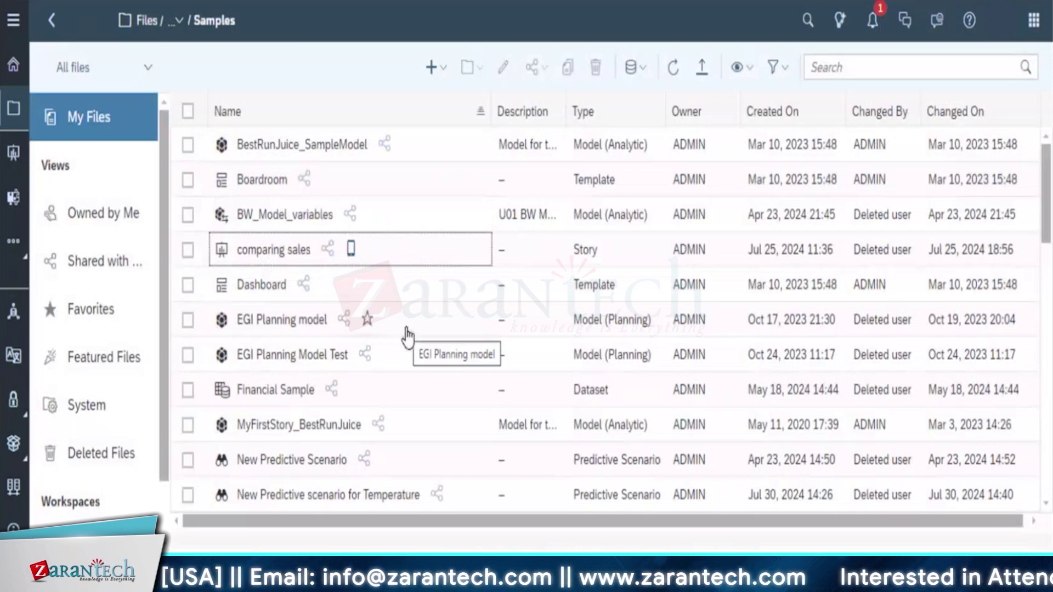
pyautogui.scroll(-5, 407, 337)
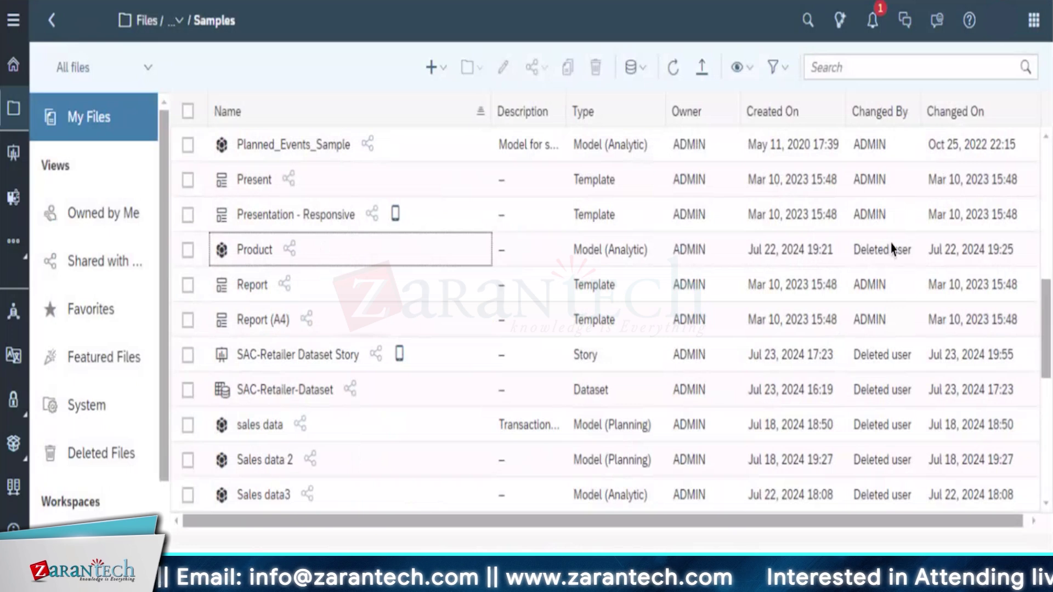
pyautogui.moveTo(1044, 357); pyautogui.dragTo(1042, 502)
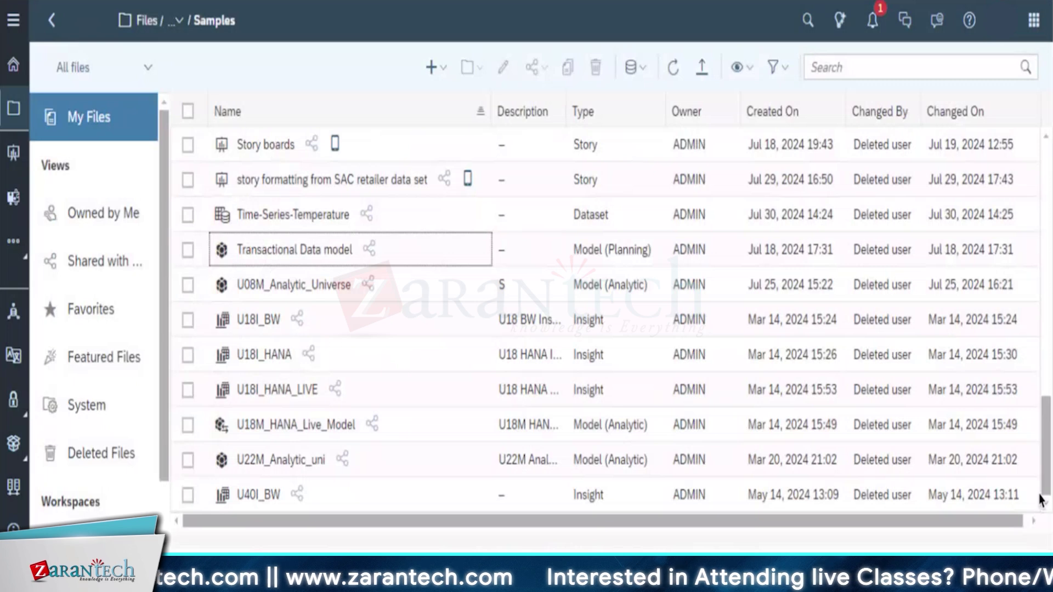
pyautogui.moveTo(1043, 424); pyautogui.dragTo(1044, 416)
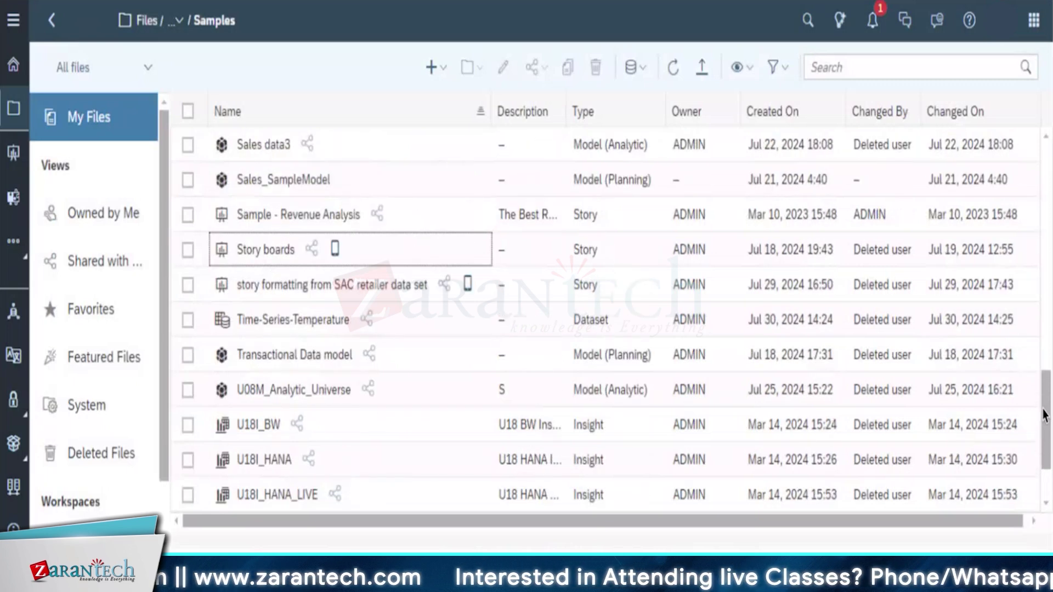
pyautogui.click(326, 213)
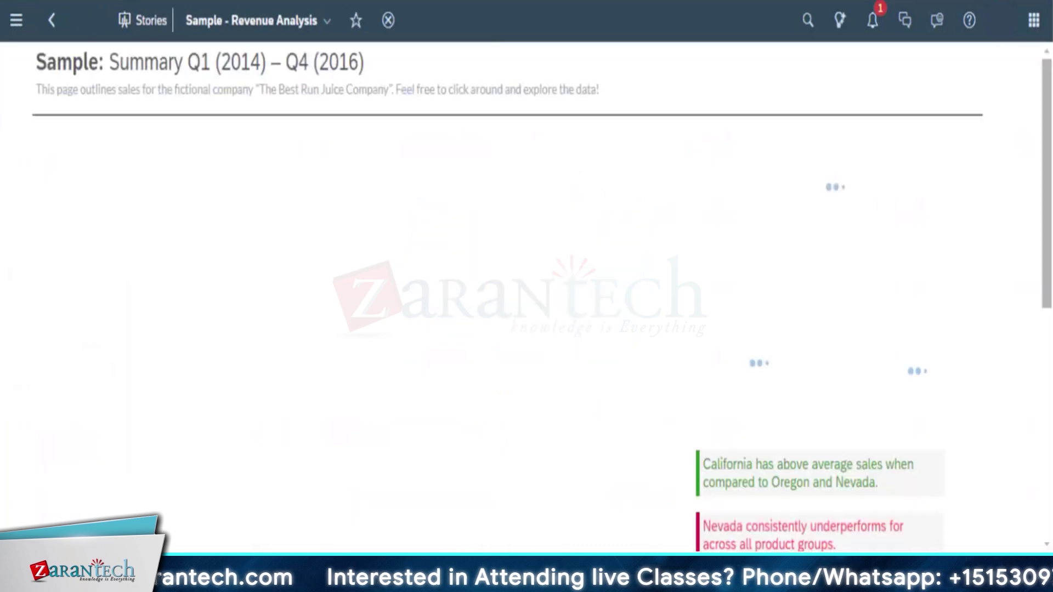
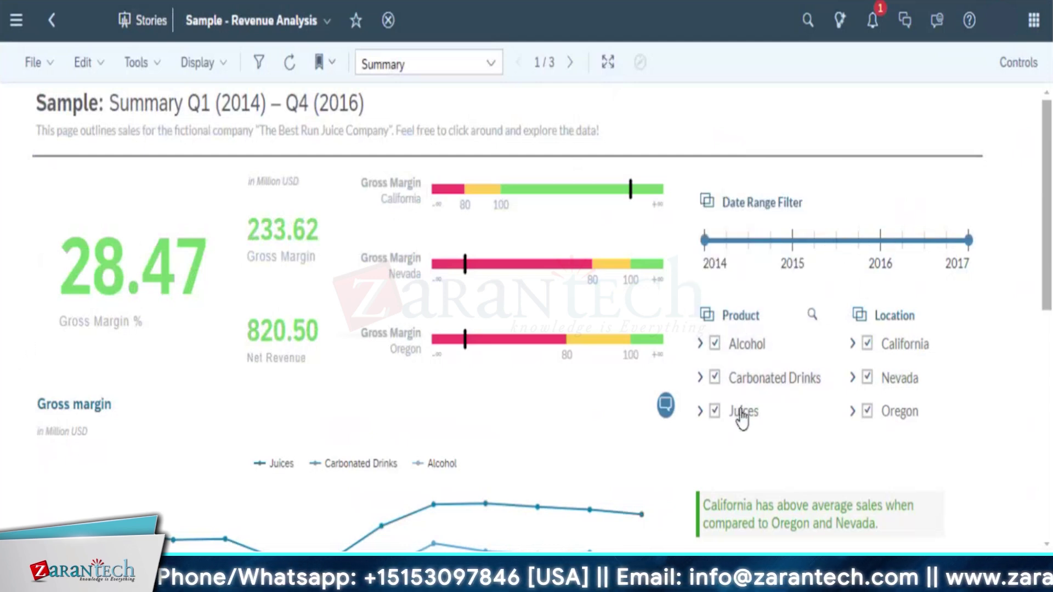
# Show the page filter controls, check the Location filter's details, then close the controls
pyautogui.click(868, 411)
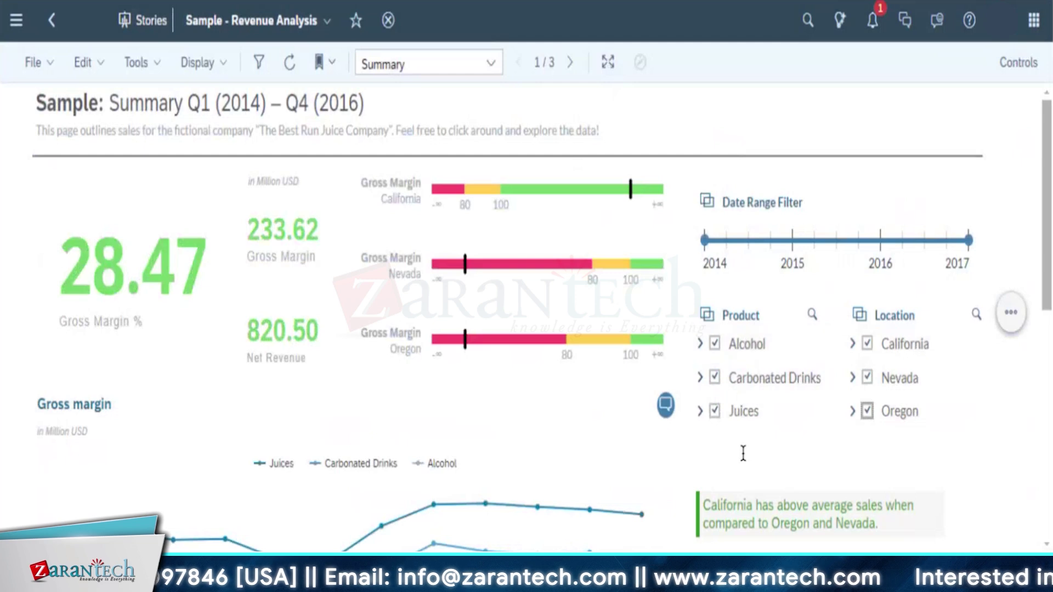
pyautogui.scroll(-5, 622, 372)
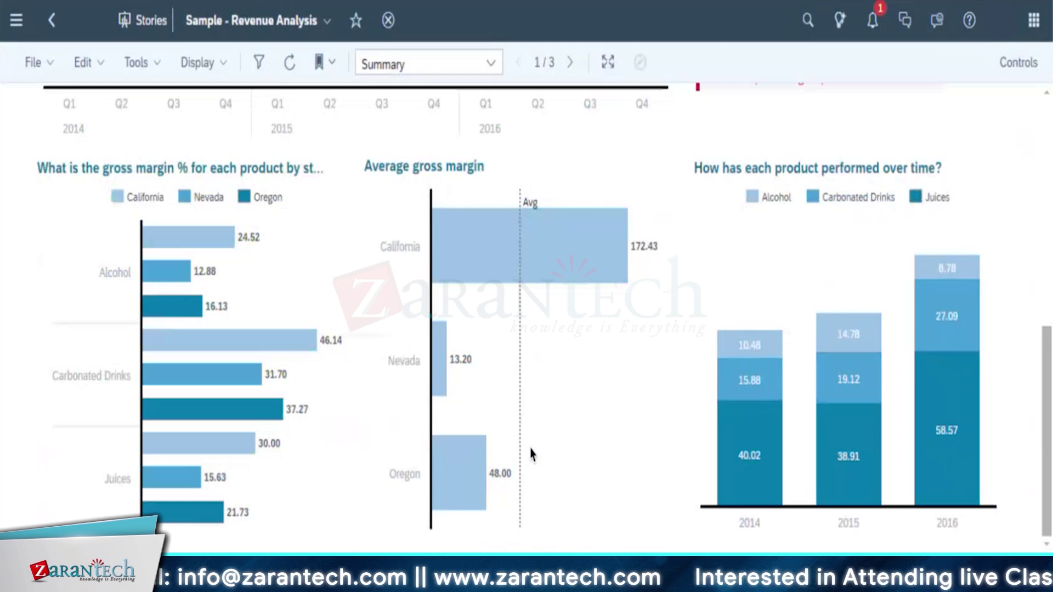
pyautogui.scroll(5, 447, 430)
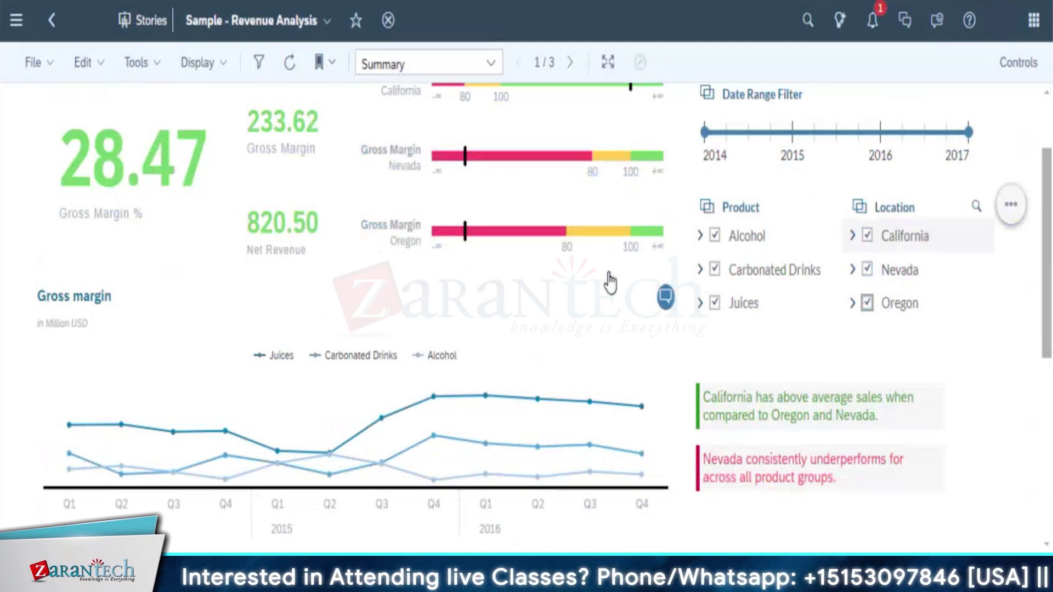
pyautogui.scroll(2, 604, 351)
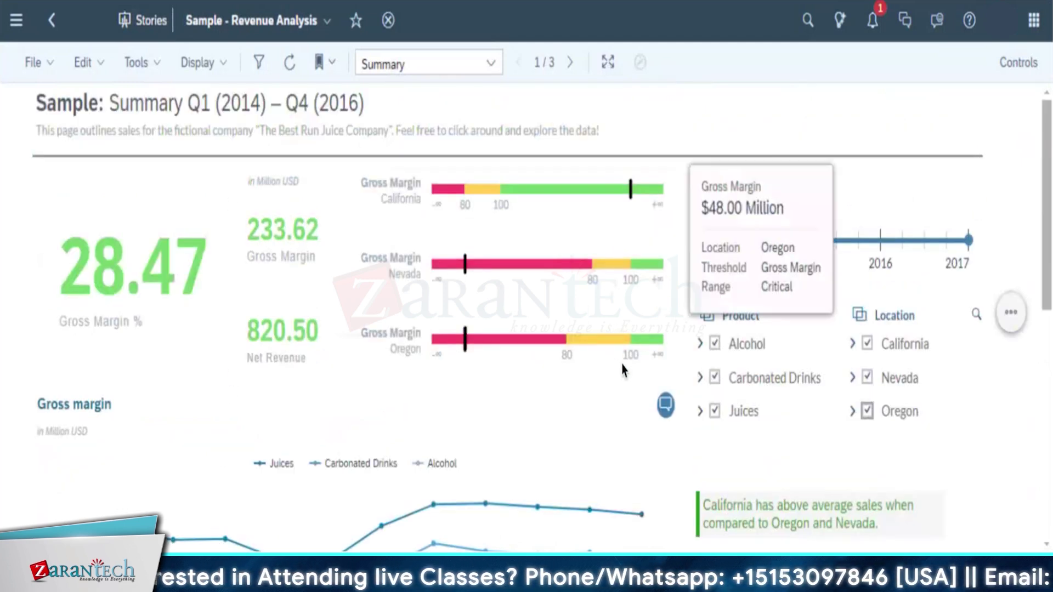
pyautogui.moveTo(554, 299)
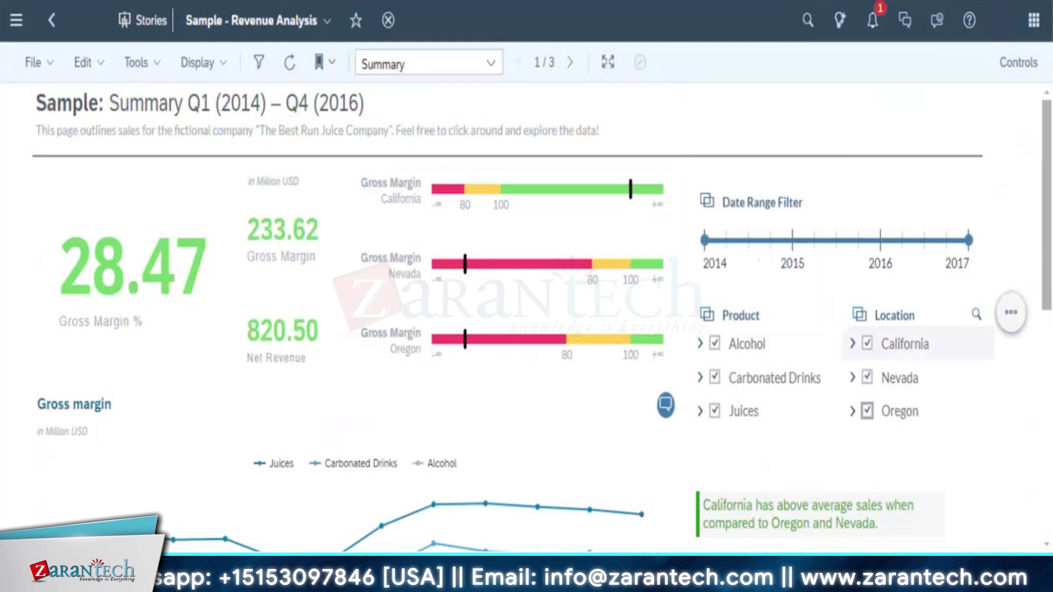
pyautogui.click(1011, 317)
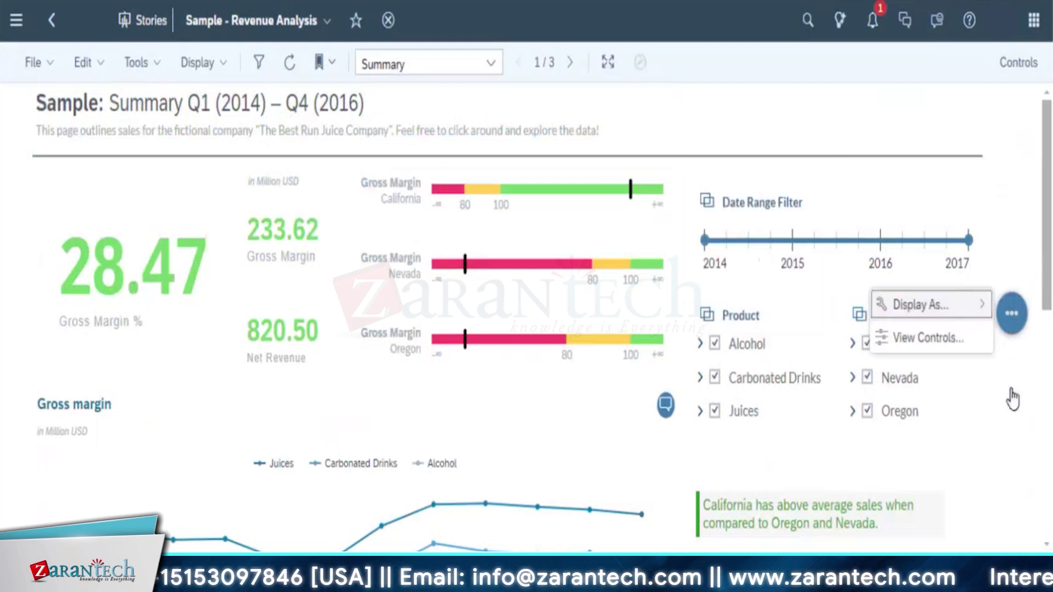
pyautogui.moveTo(981, 316)
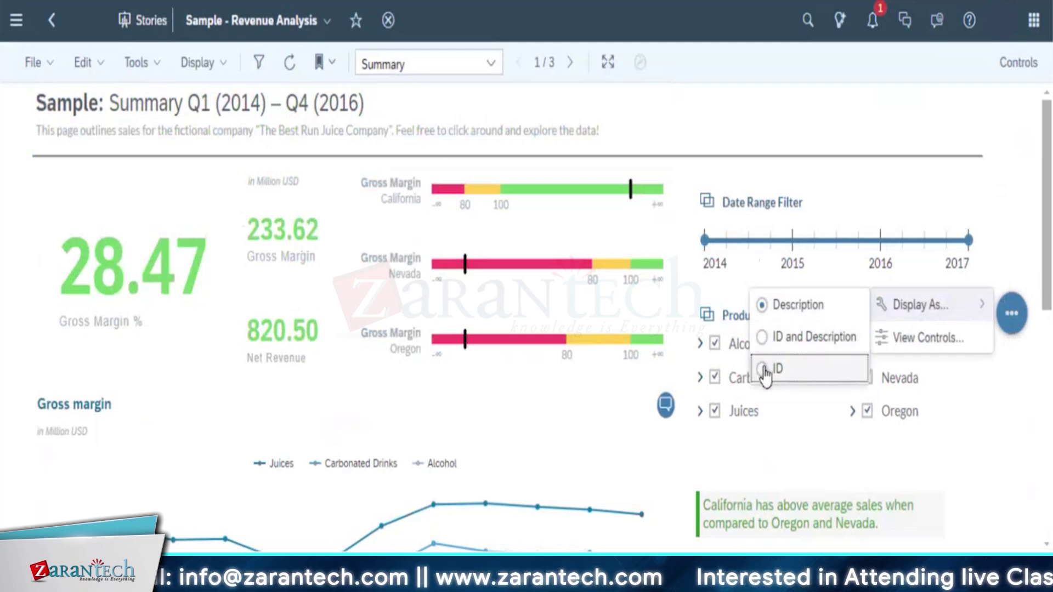
pyautogui.click(936, 354)
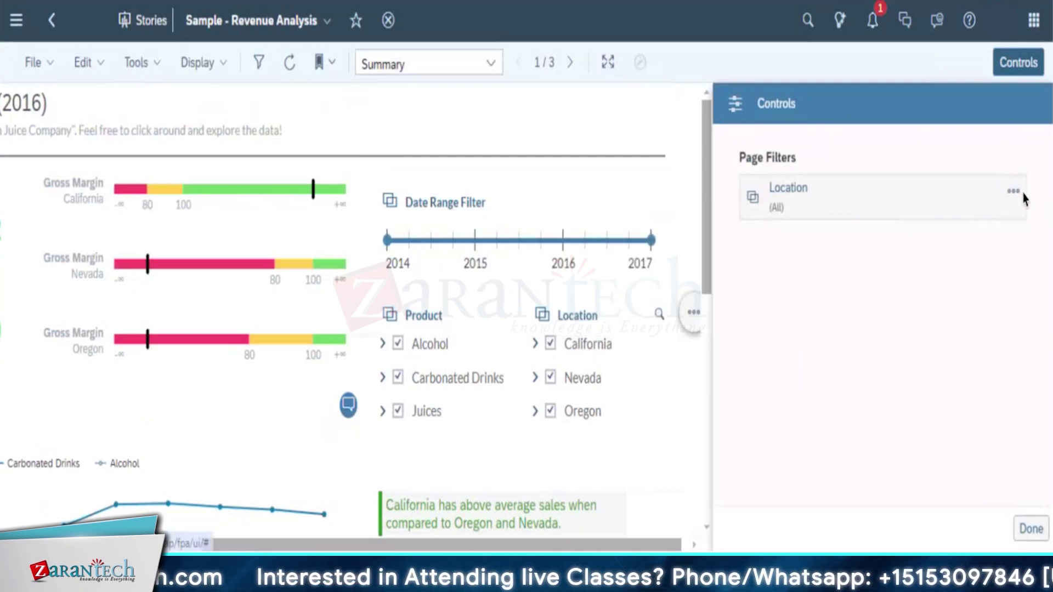
pyautogui.click(1013, 193)
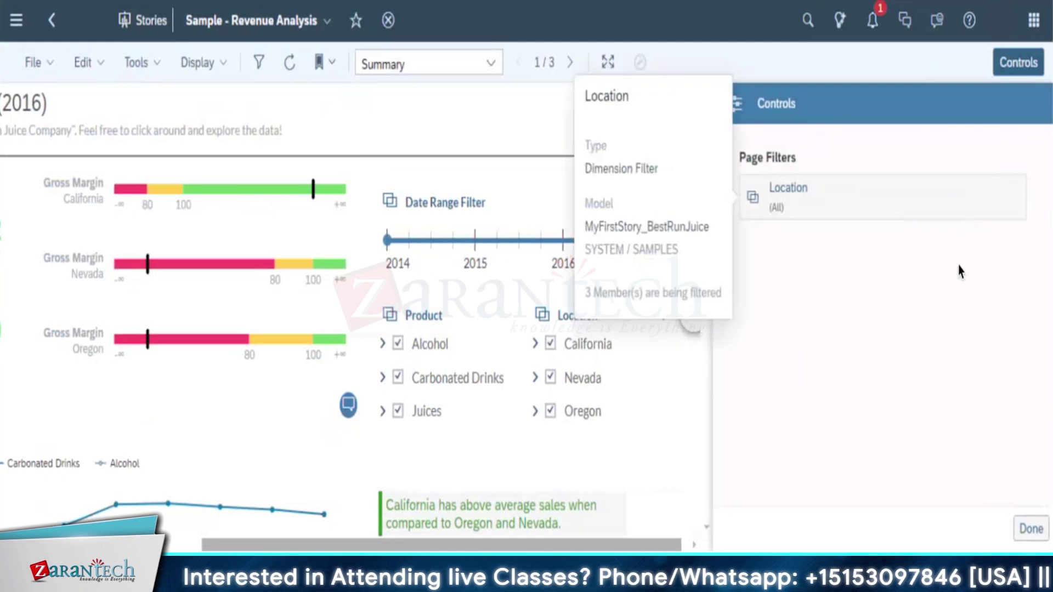
pyautogui.click(862, 342)
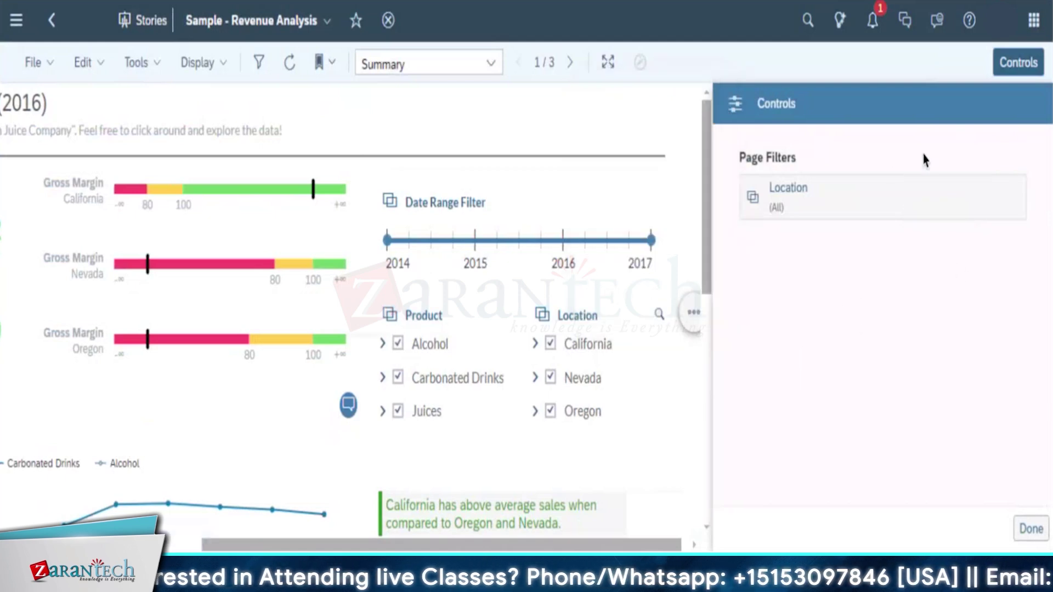
pyautogui.click(1029, 530)
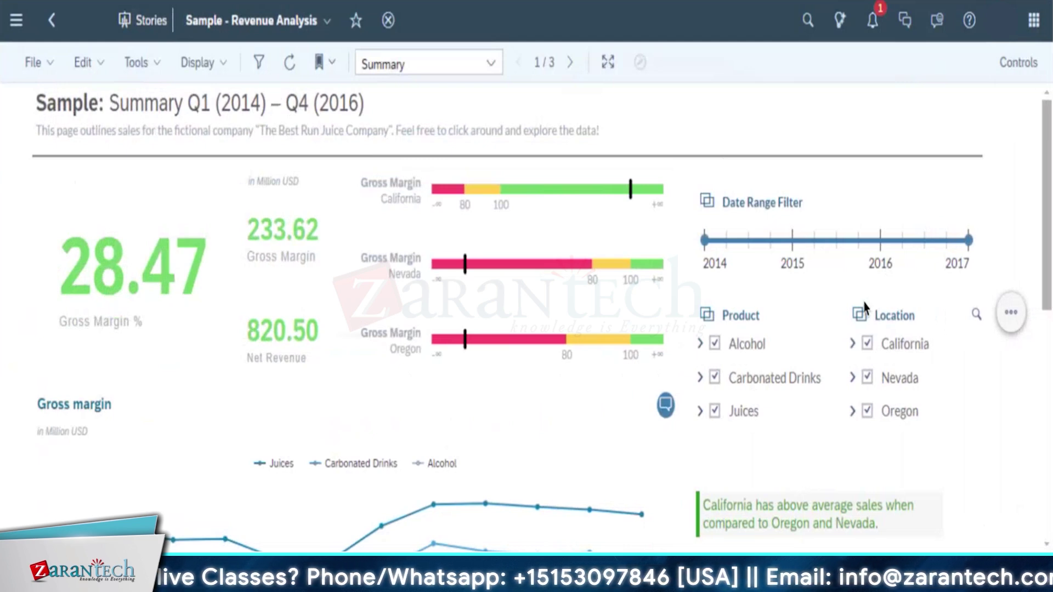
# Select California's 172.43 bar in the Average gross margin chart, dimming Nevada and Oregon
pyautogui.scroll(-10, 1037, 242)
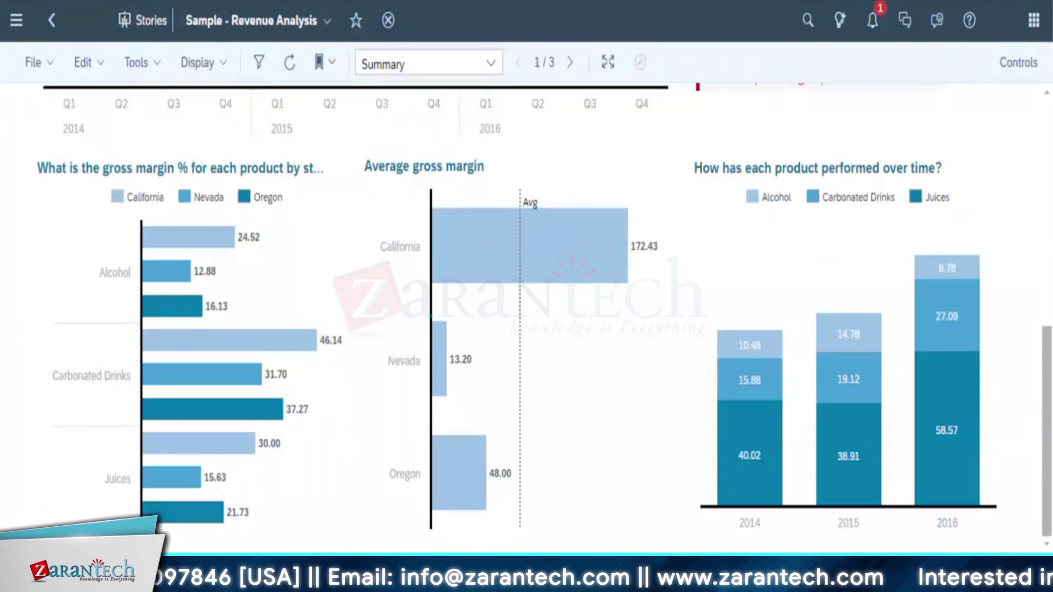
pyautogui.scroll(8, 527, 318)
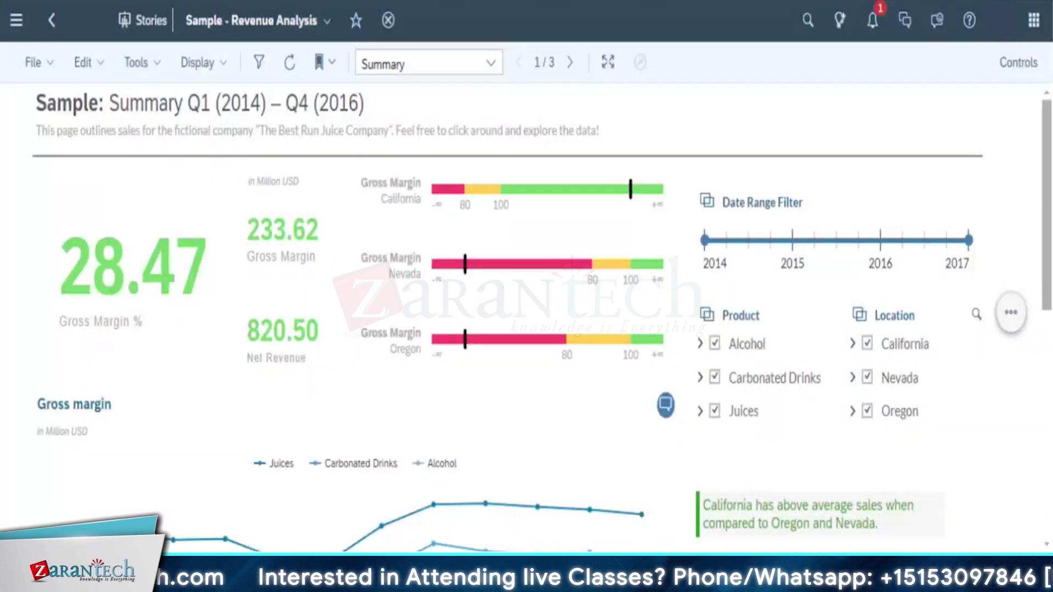
pyautogui.scroll(-10, 581, 379)
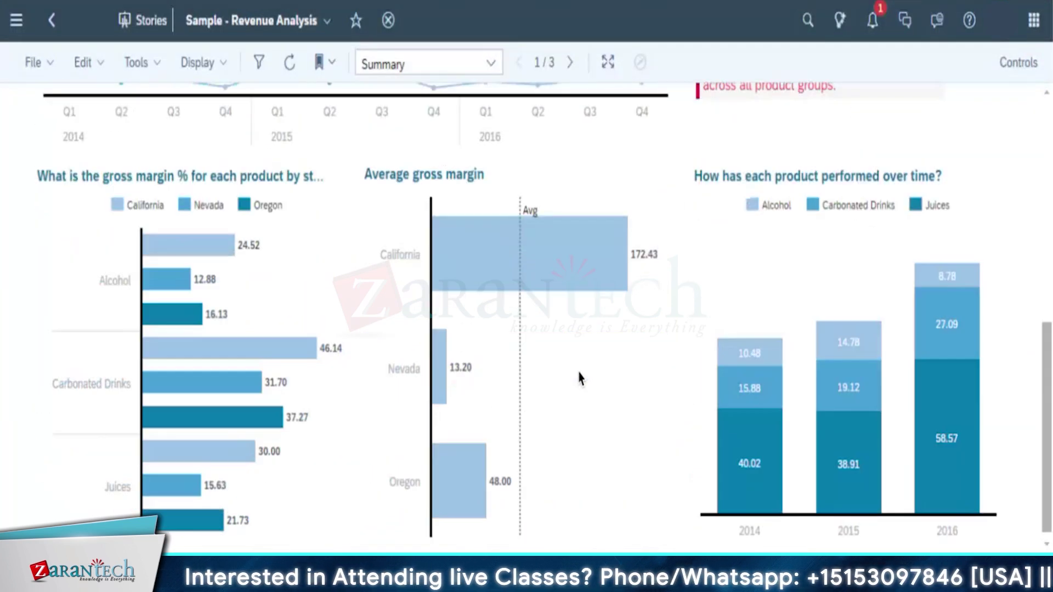
pyautogui.scroll(-1, 476, 406)
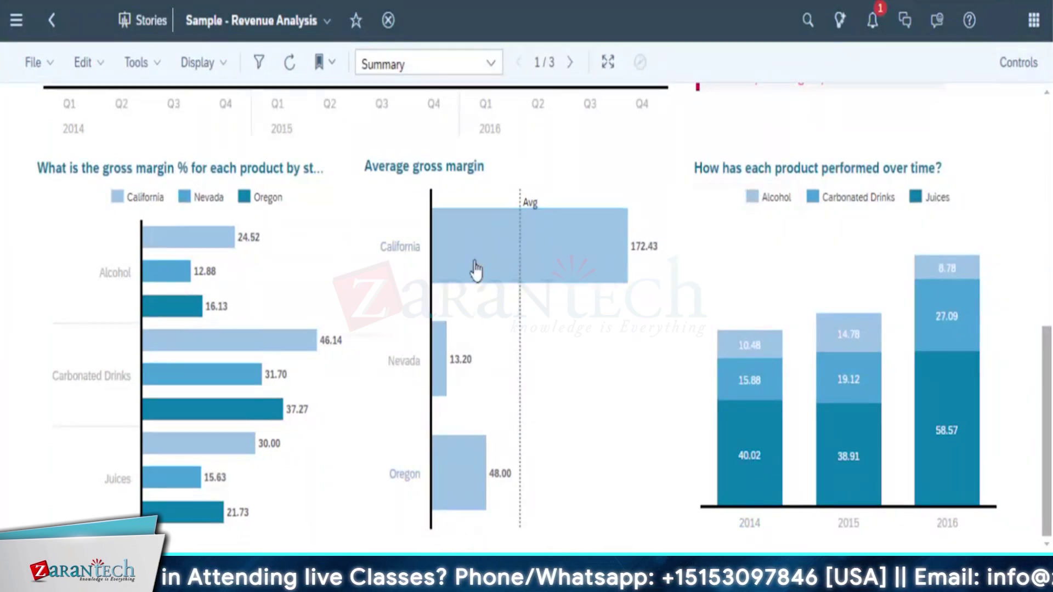
pyautogui.moveTo(479, 264)
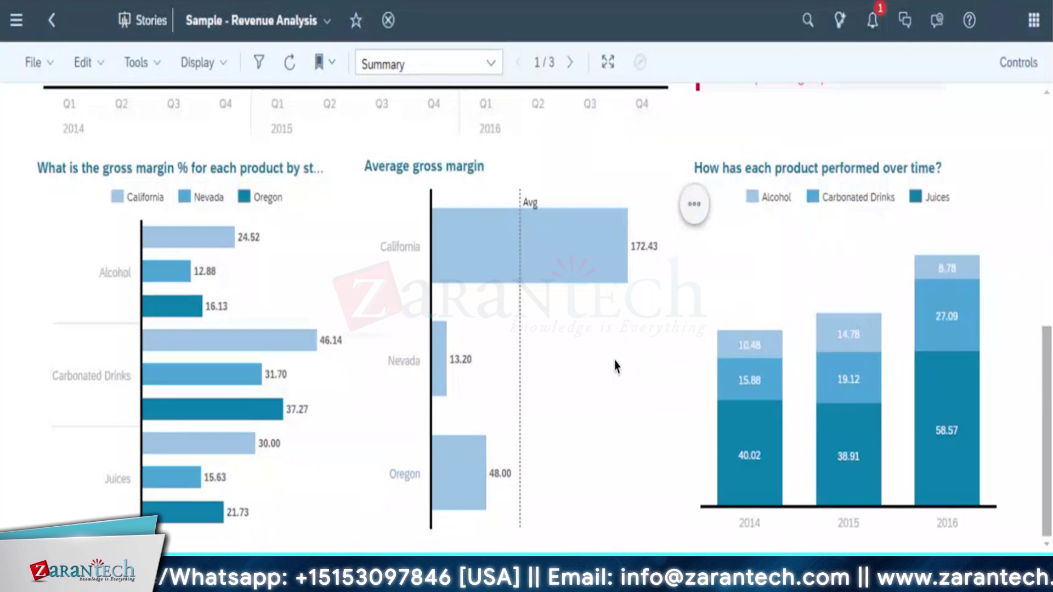
pyautogui.click(524, 251)
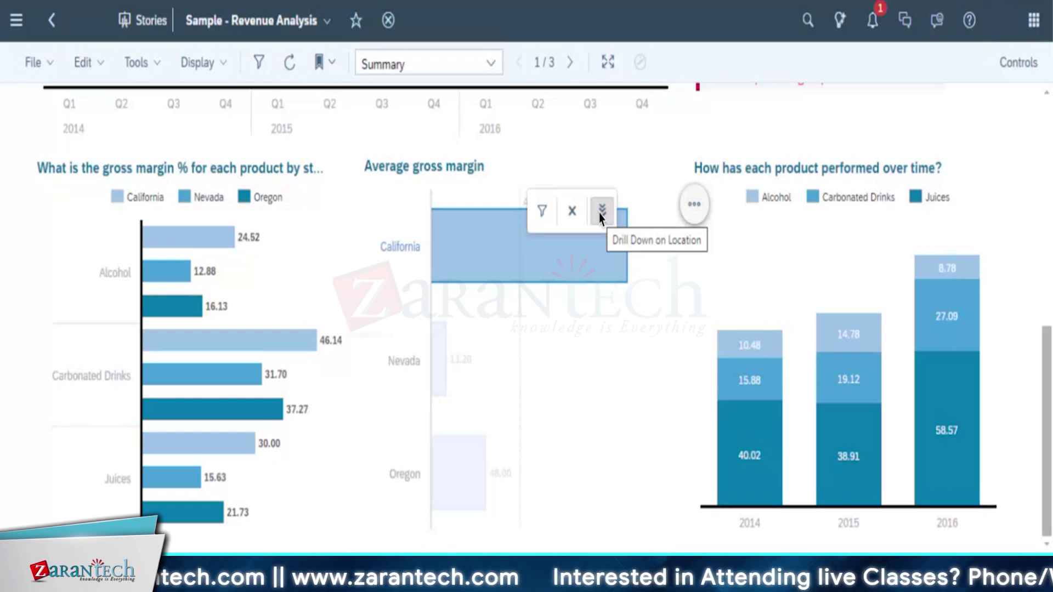
# Drill California down to its cities, select Los Angeles, then drill back up to states
pyautogui.click(554, 418)
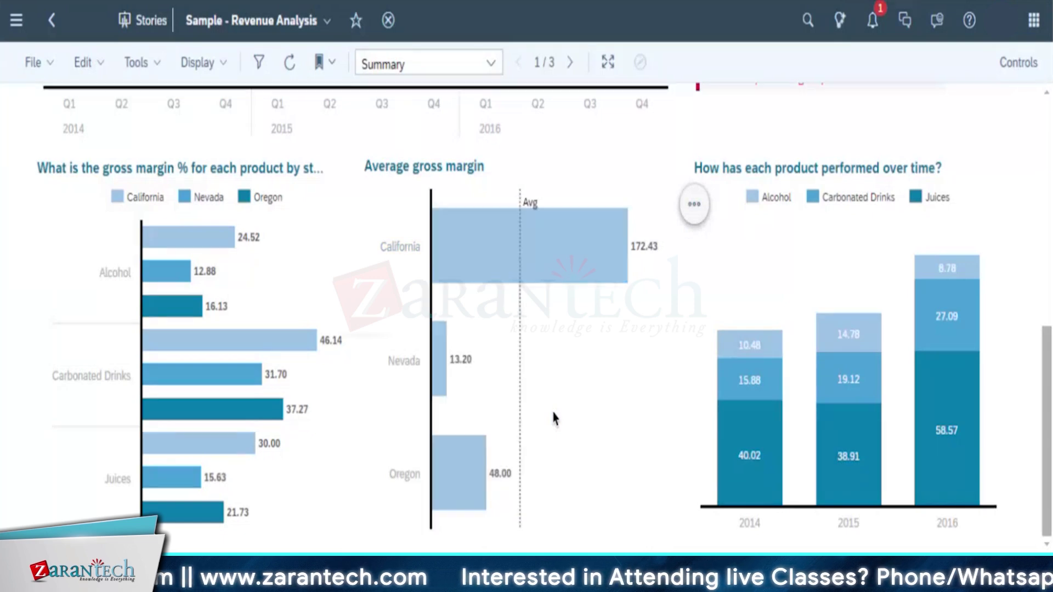
pyautogui.click(547, 243)
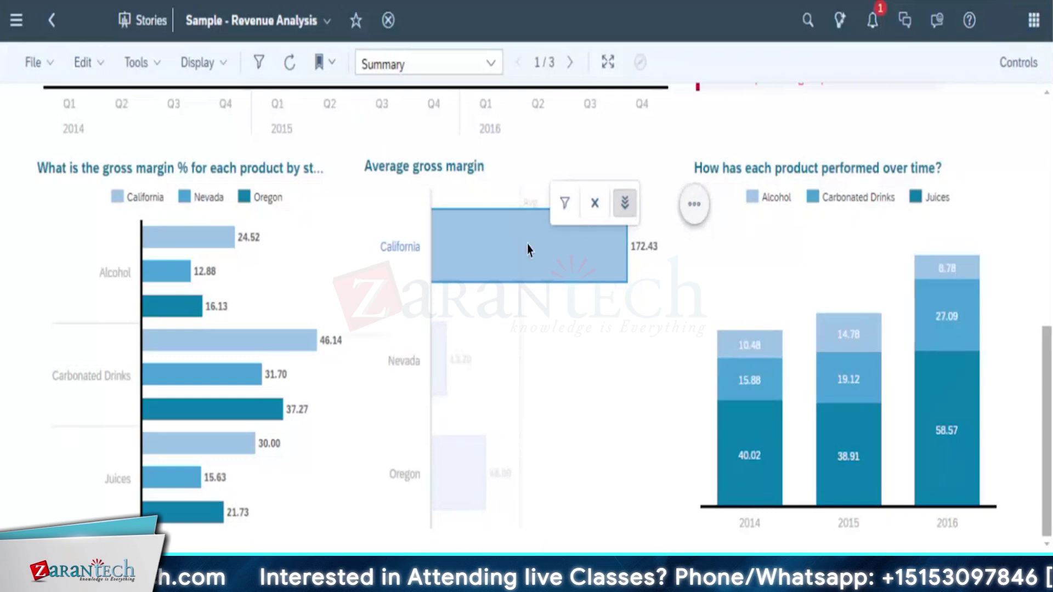
pyautogui.moveTo(615, 236)
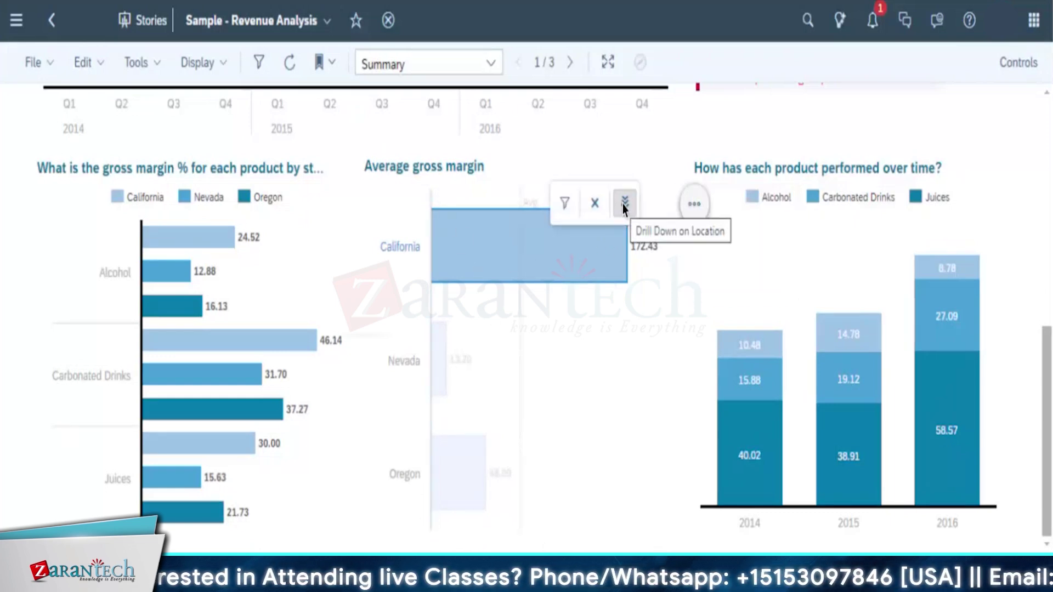
pyautogui.click(624, 204)
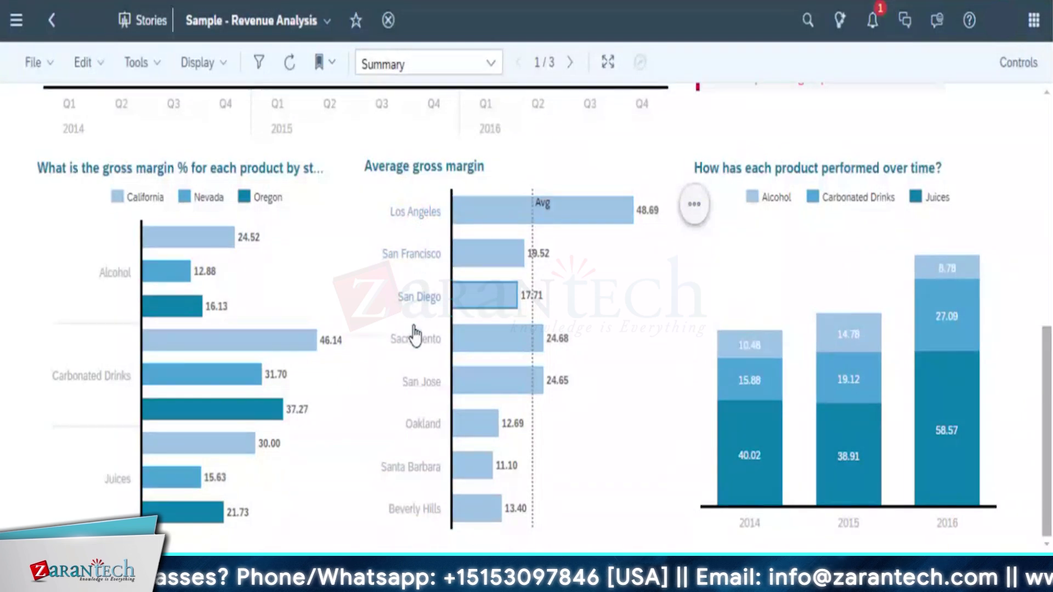
pyautogui.moveTo(509, 222)
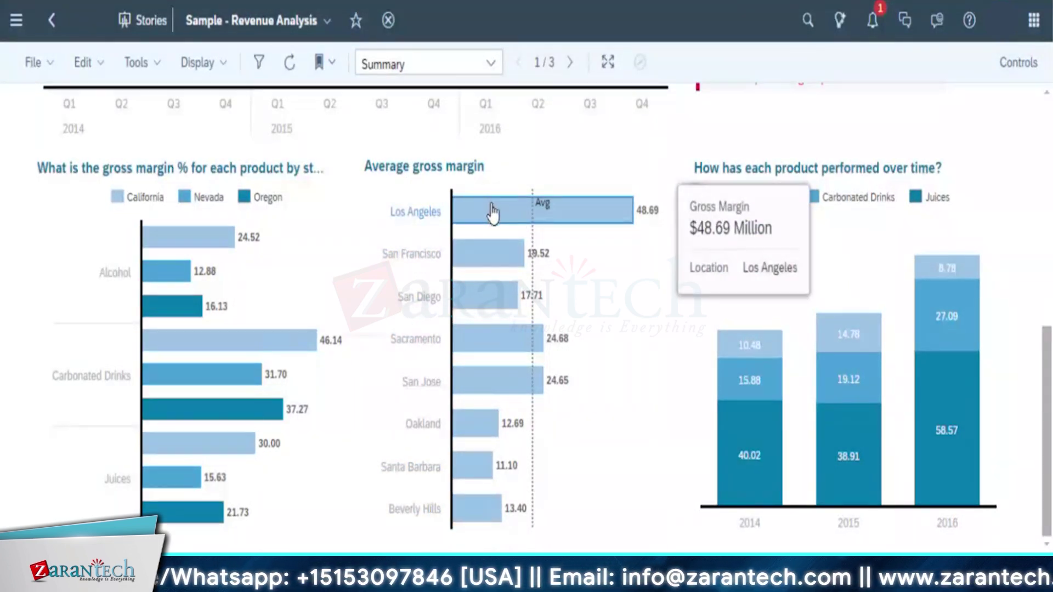
pyautogui.click(493, 211)
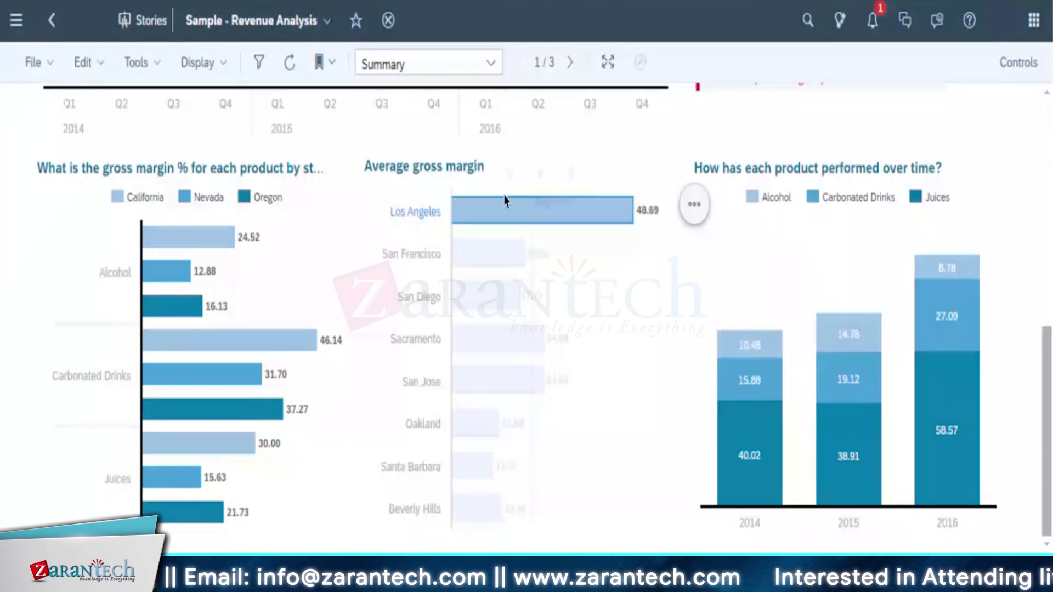
pyautogui.click(570, 174)
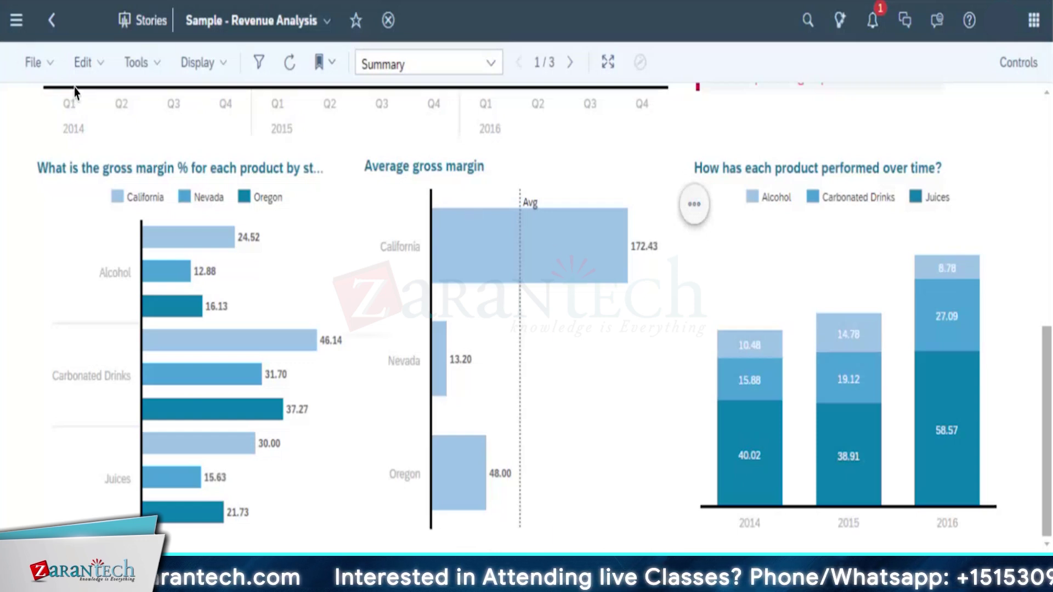
pyautogui.click(102, 69)
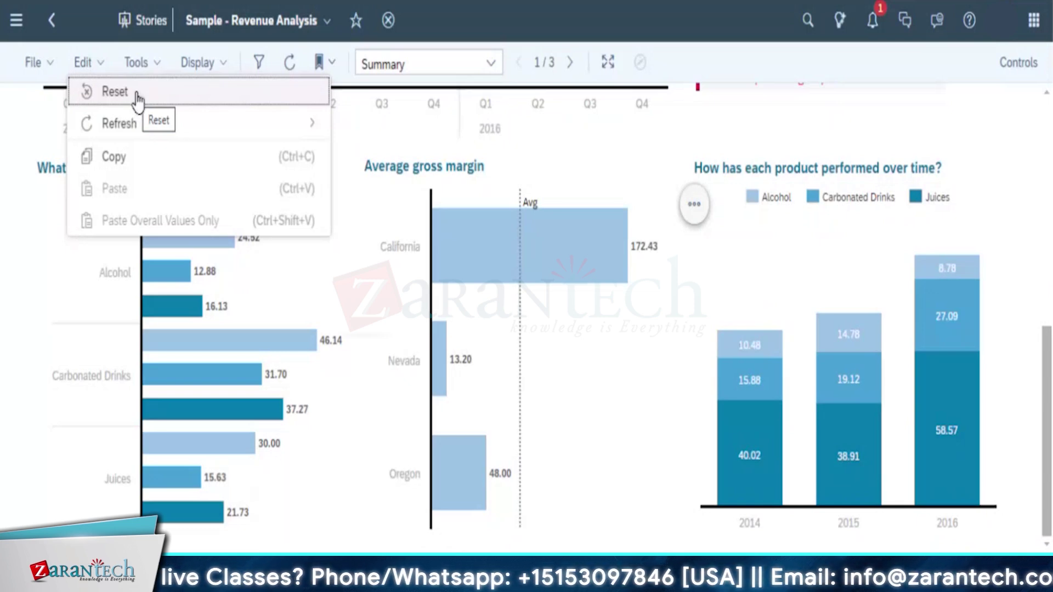
pyautogui.click(10, 354)
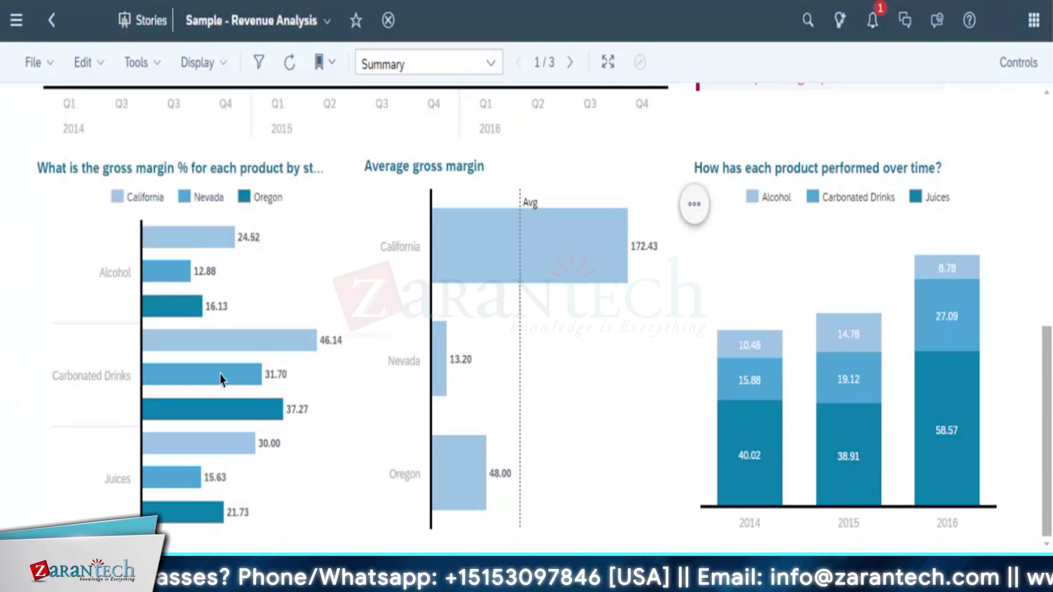
pyautogui.moveTo(497, 484)
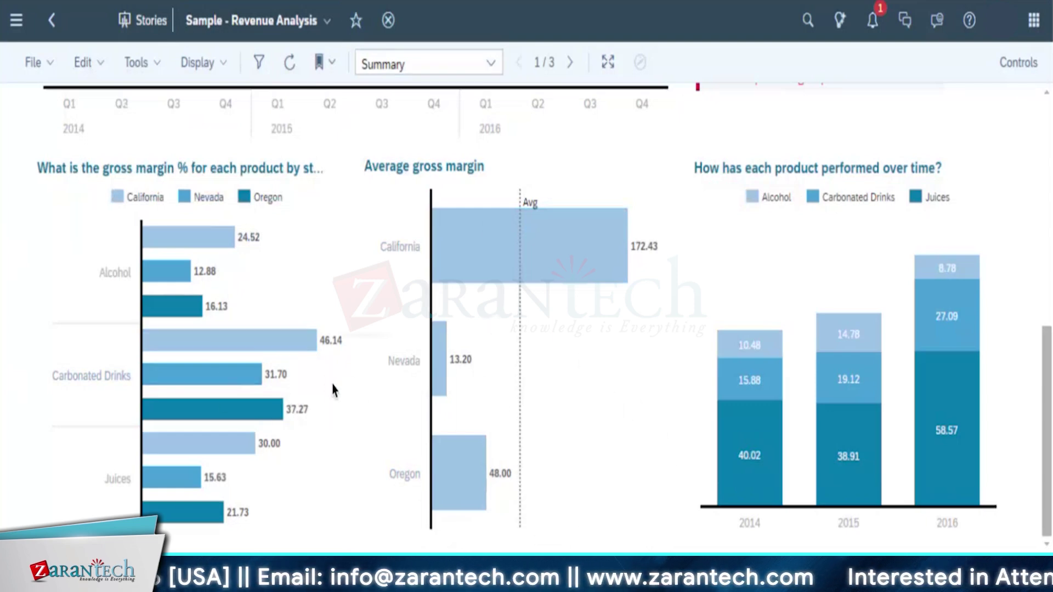
pyautogui.scroll(10, 341, 382)
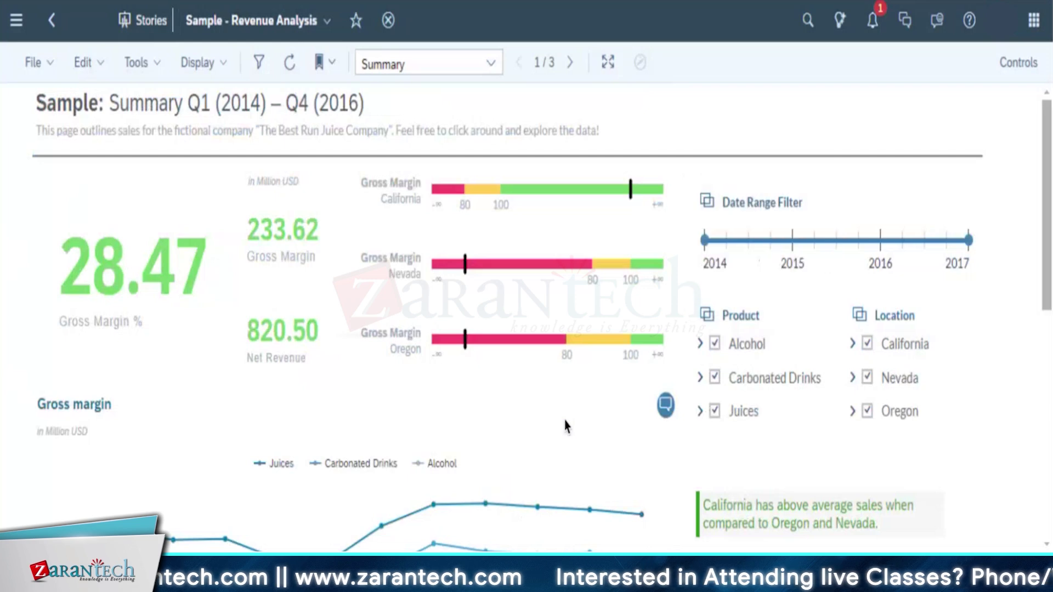
pyautogui.scroll(-2, 566, 426)
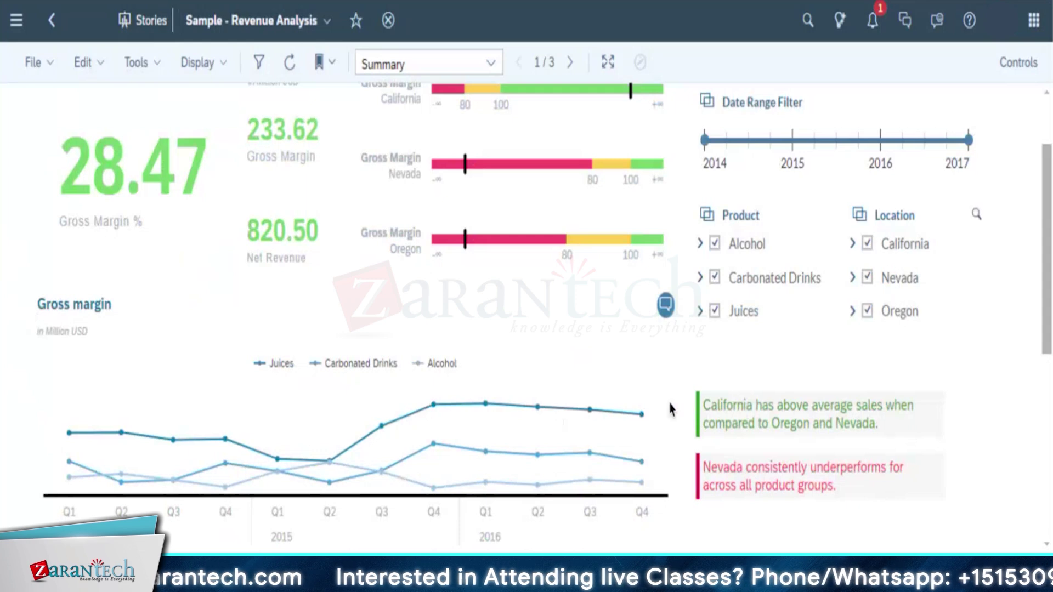
pyautogui.scroll(-4, 639, 392)
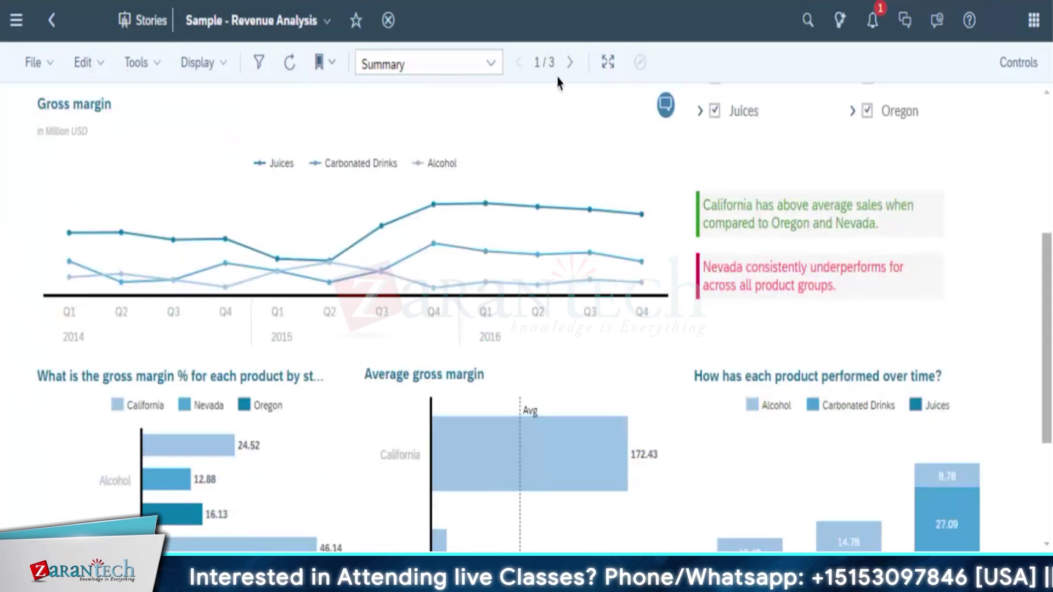
pyautogui.scroll(6, 48, 112)
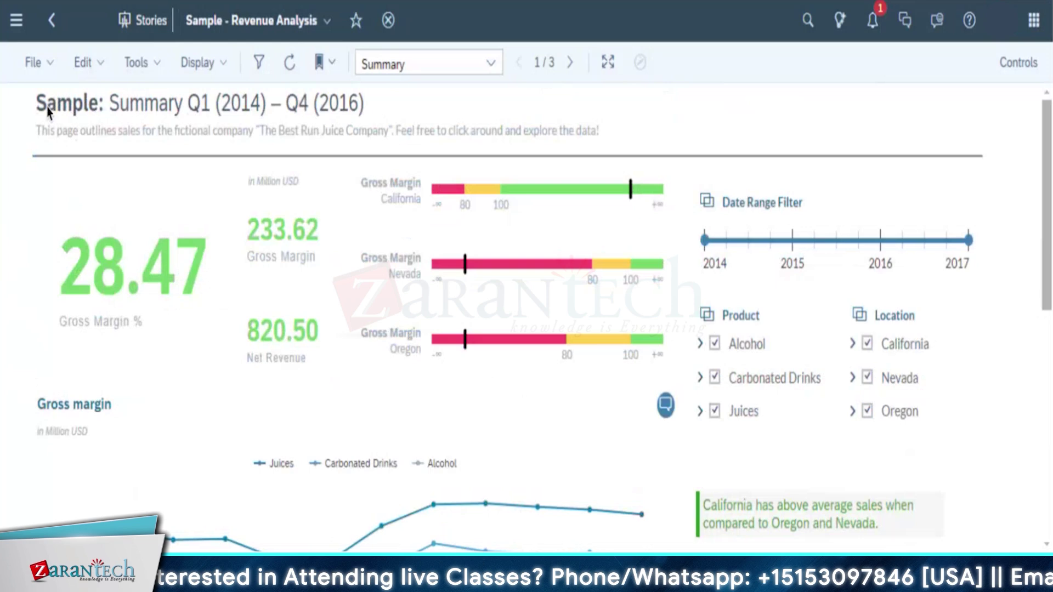
pyautogui.click(46, 65)
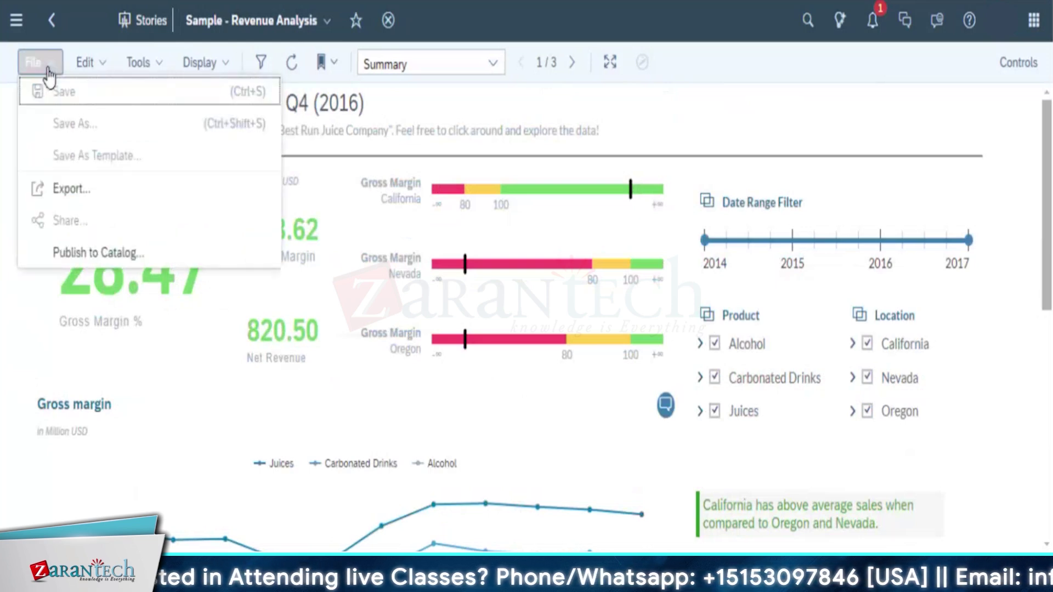
pyautogui.click(87, 65)
pyautogui.click(147, 67)
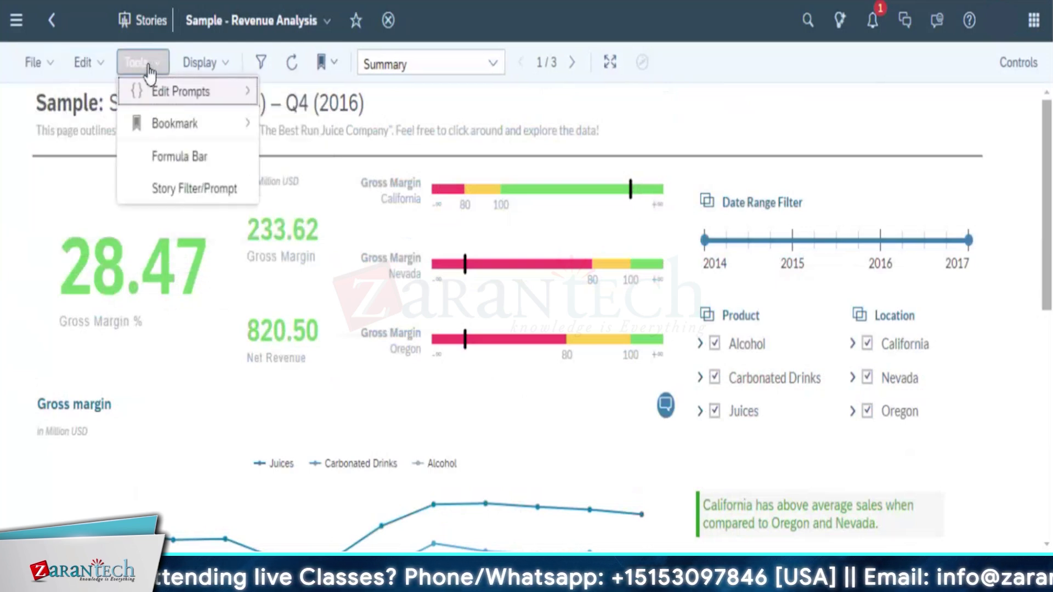
pyautogui.click(223, 70)
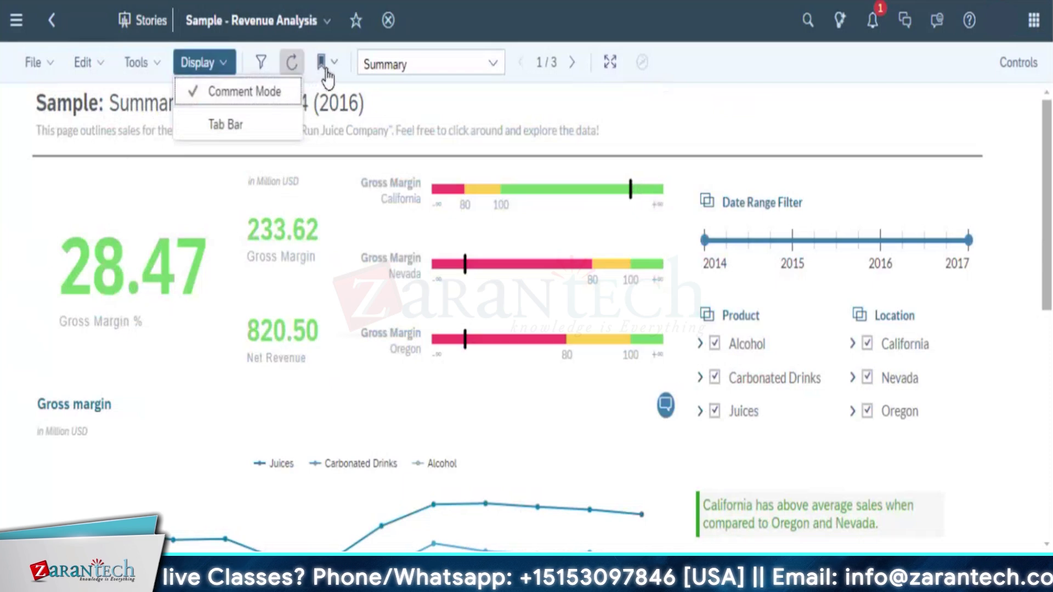
pyautogui.click(328, 64)
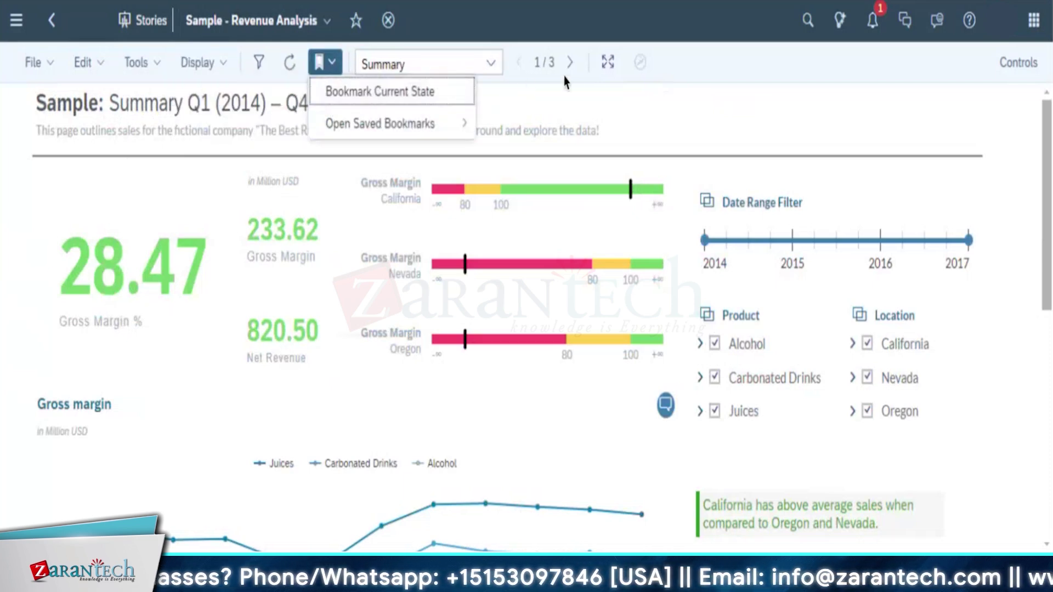
pyautogui.click(769, 108)
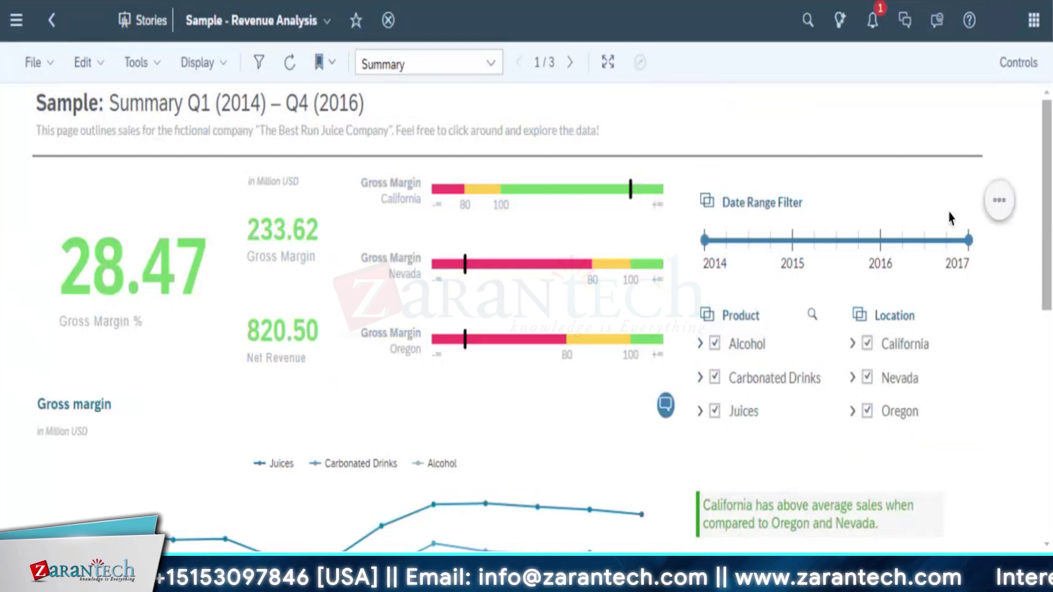
pyautogui.click(998, 209)
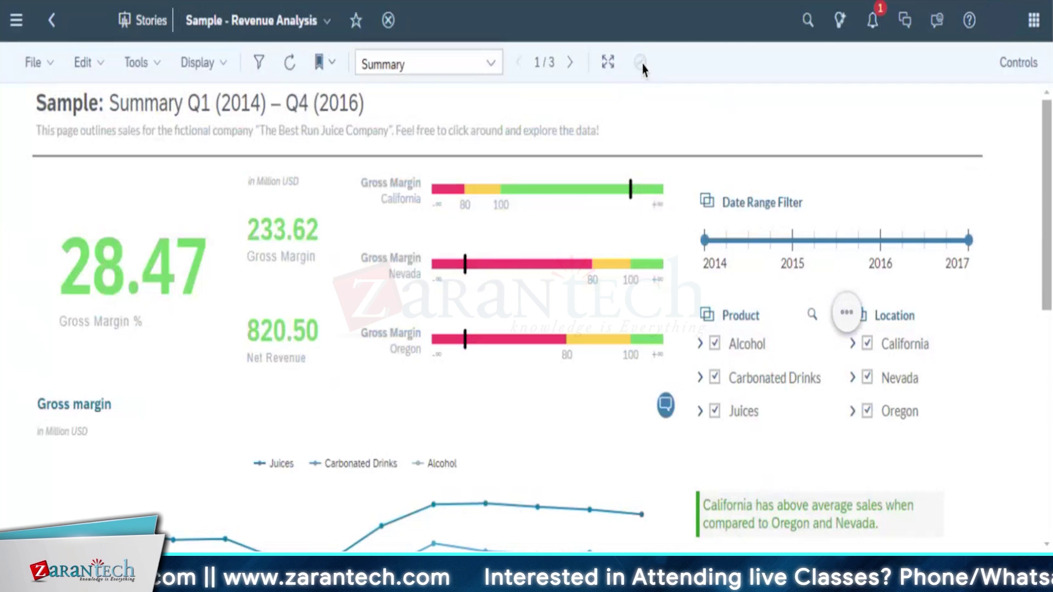
# Switch the Revenue Analysis story's Summary page to full-screen view
pyautogui.click(607, 62)
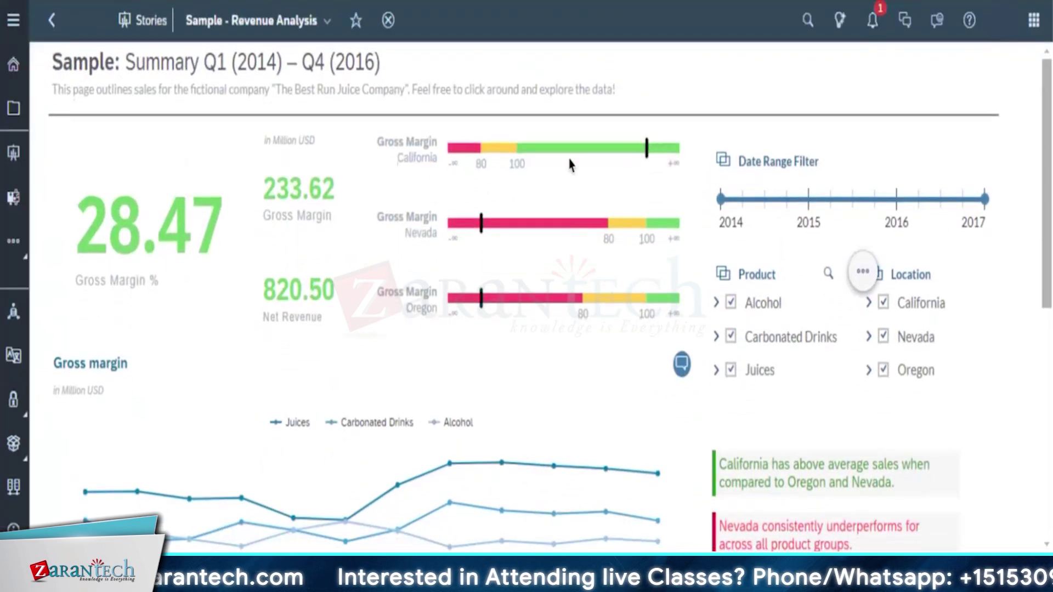
pyautogui.moveTo(510, 236)
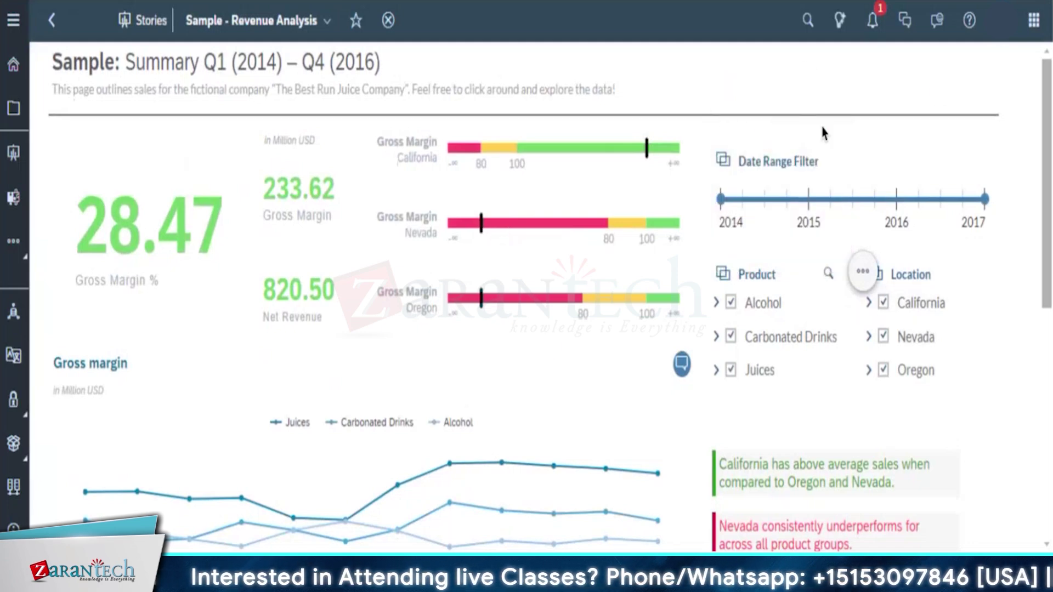
pyautogui.scroll(-5, 233, 131)
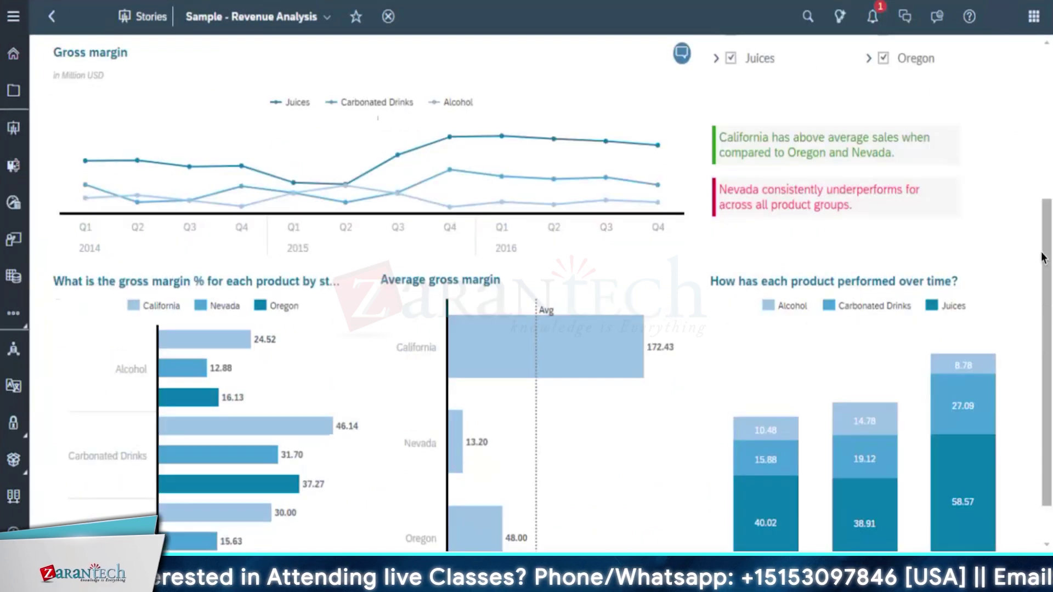
pyautogui.scroll(5, 233, 132)
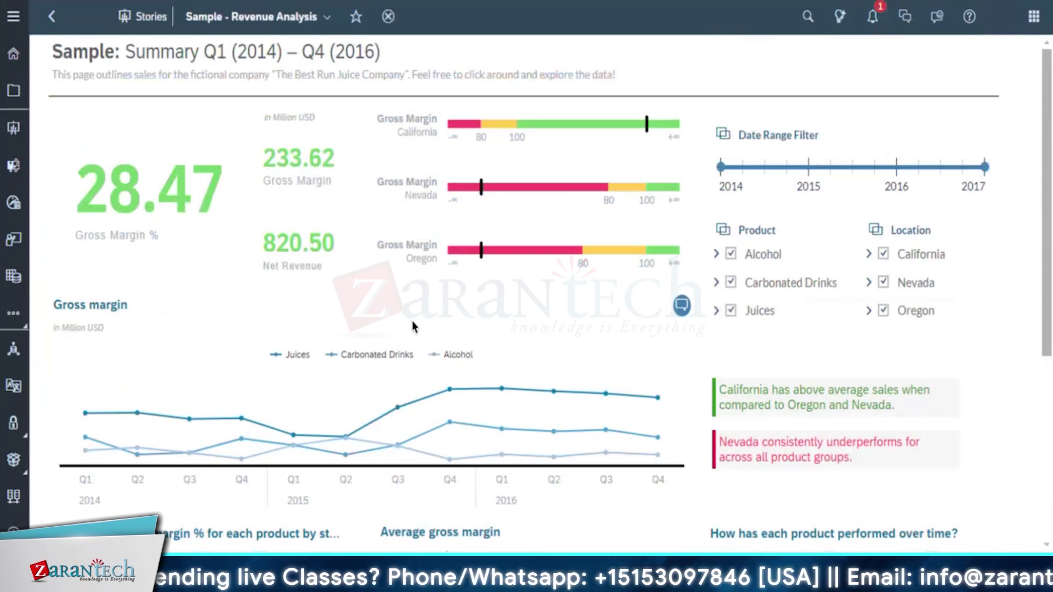
pyautogui.click(731, 311)
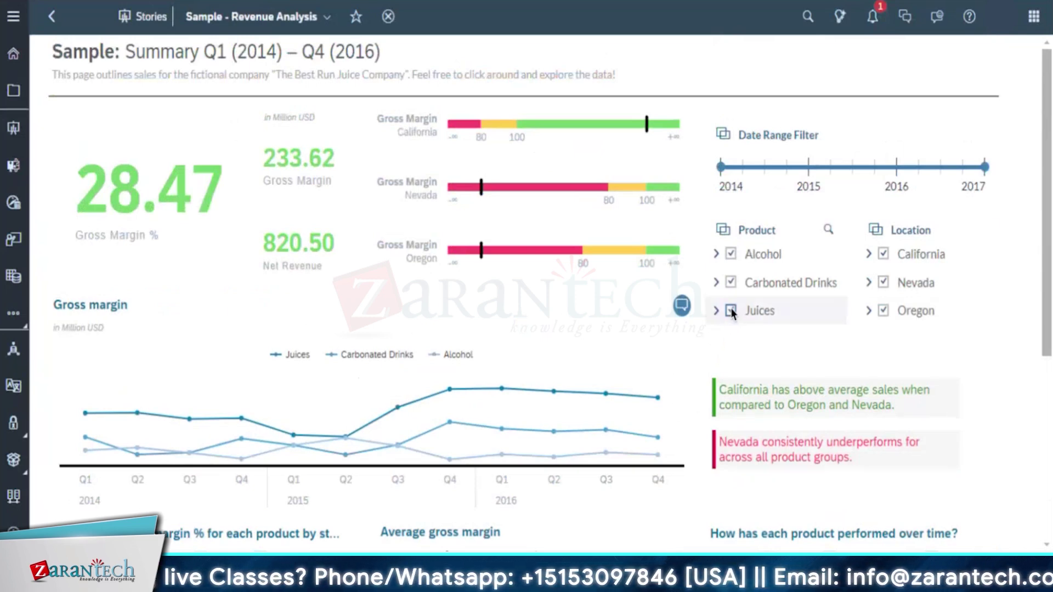
pyautogui.click(731, 283)
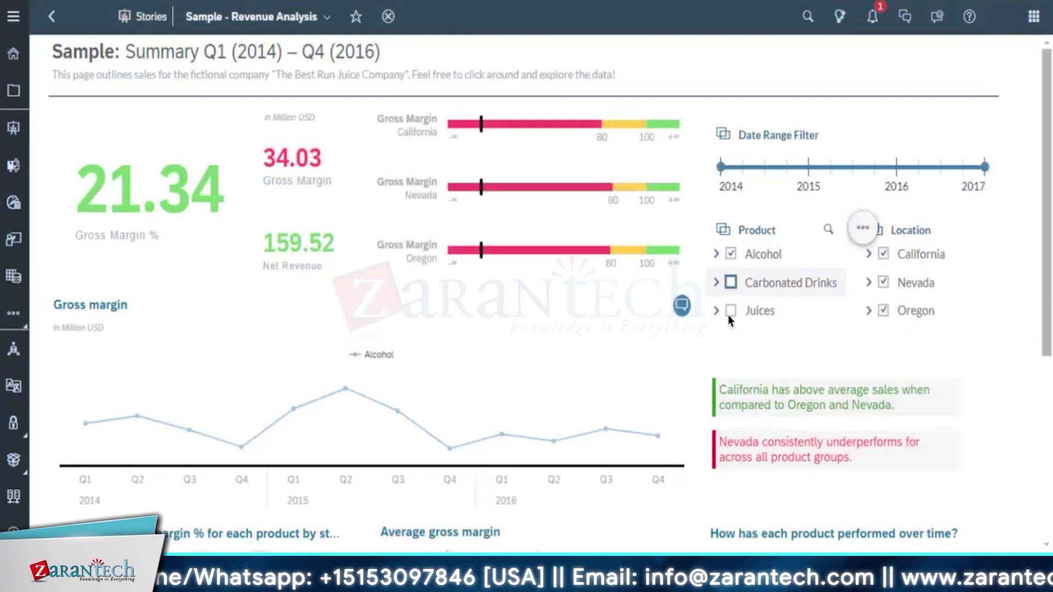
pyautogui.click(730, 312)
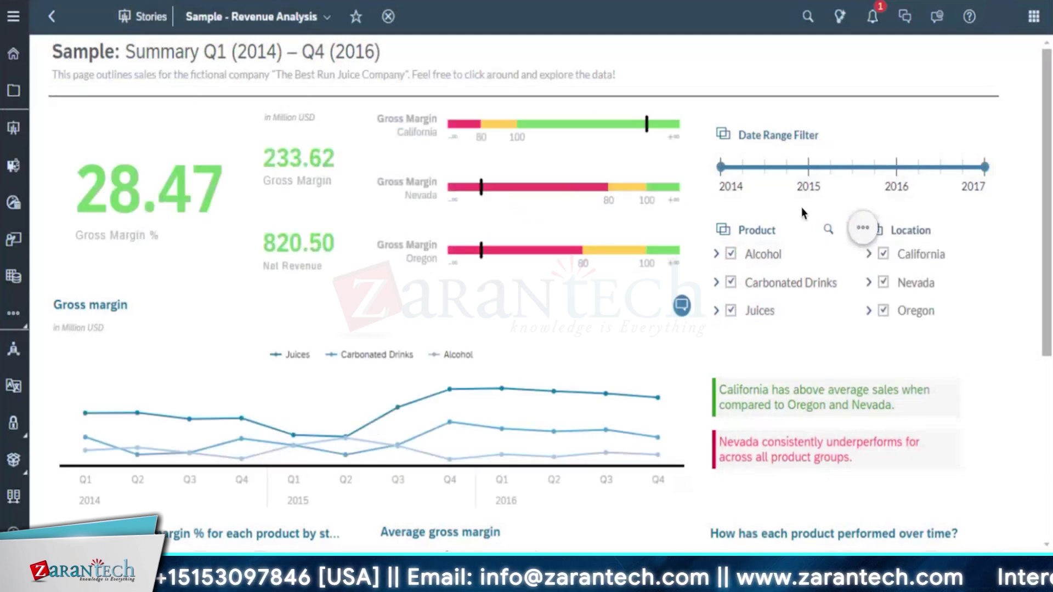
pyautogui.moveTo(983, 173); pyautogui.dragTo(800, 168)
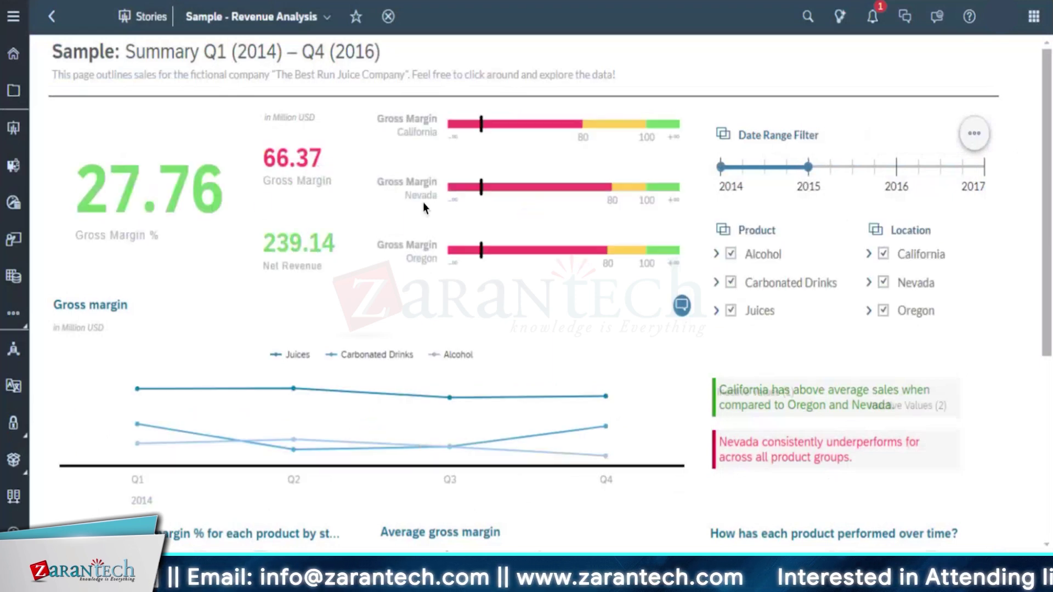
pyautogui.moveTo(809, 166); pyautogui.dragTo(984, 167)
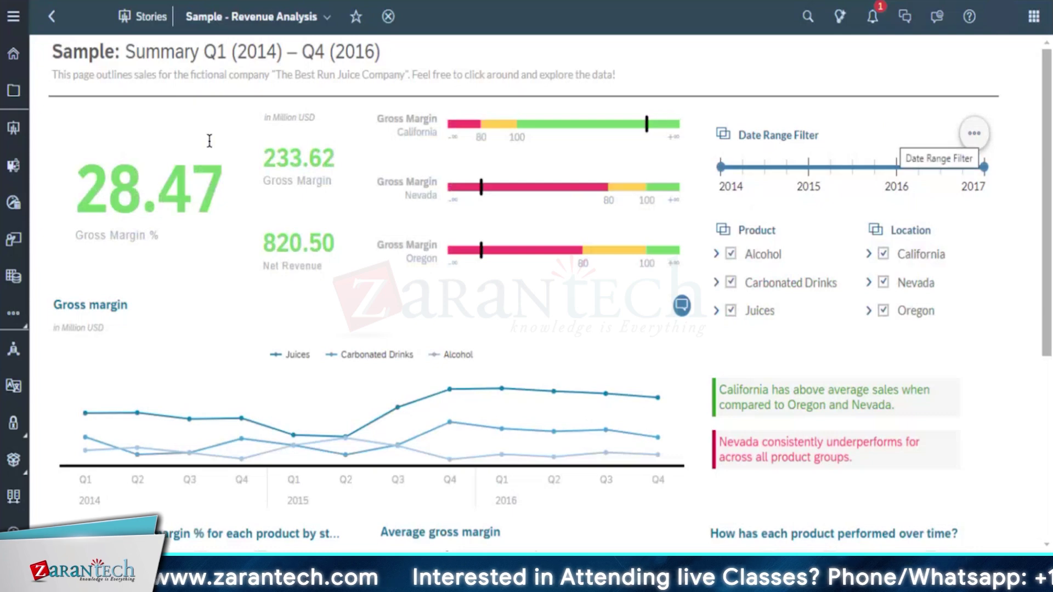
pyautogui.scroll(-5, 486, 294)
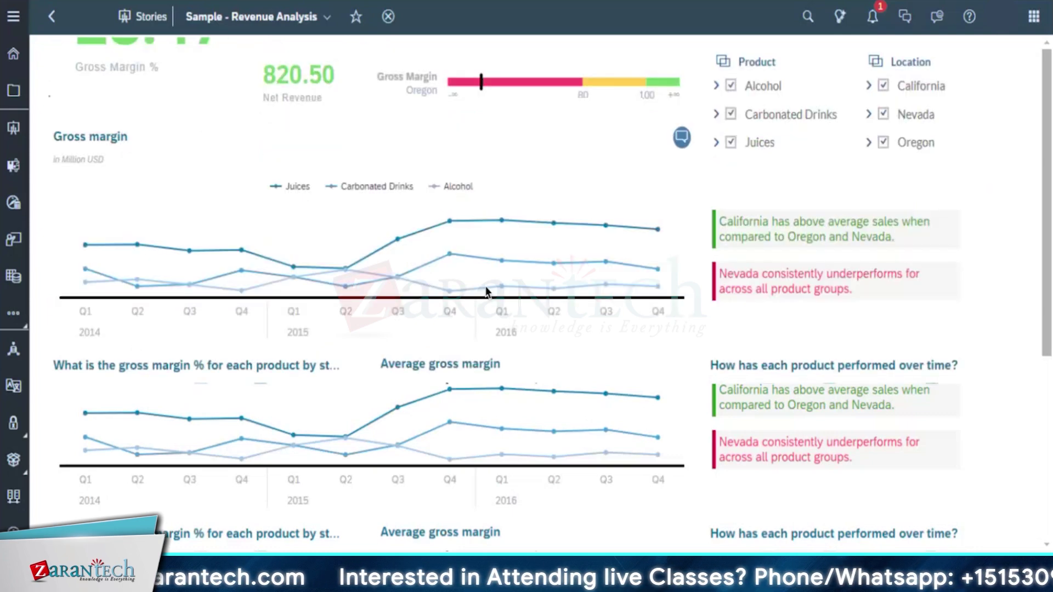
pyautogui.scroll(5, 362, 286)
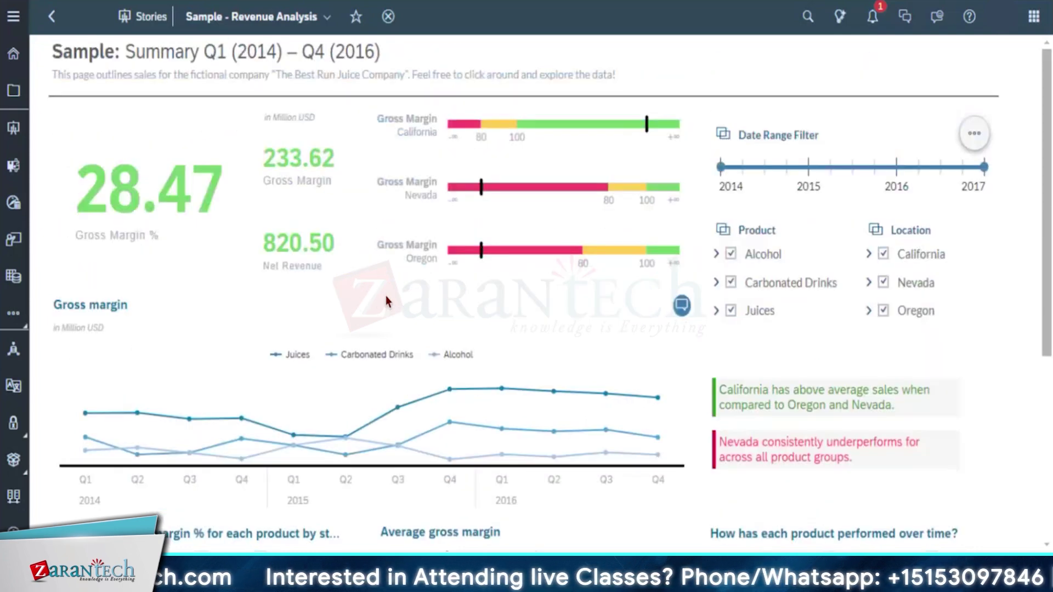
pyautogui.scroll(-5, 386, 295)
pyautogui.scroll(5, 363, 279)
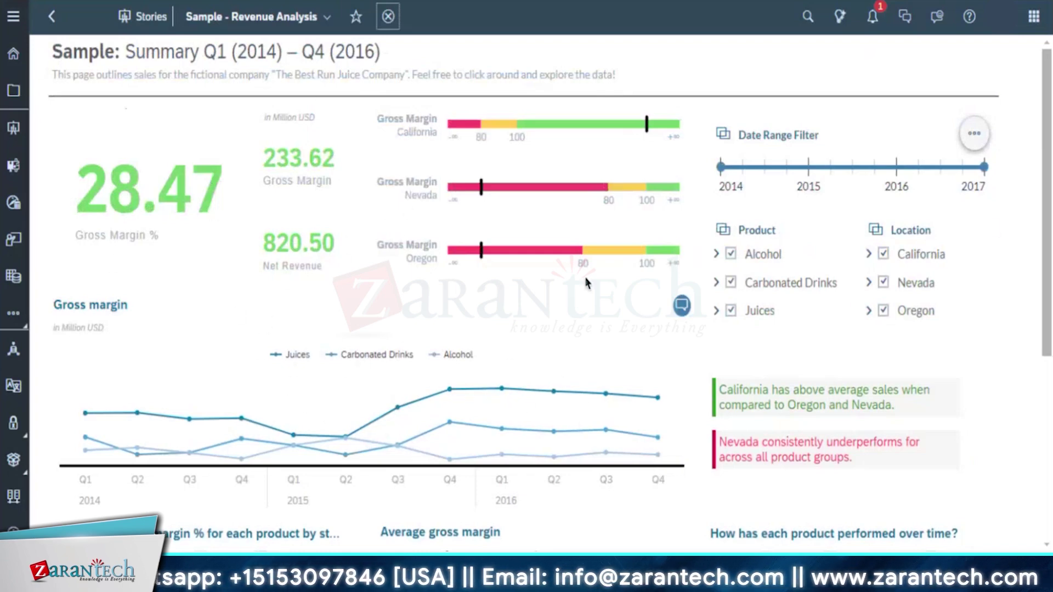
pyautogui.scroll(-5, 278, 425)
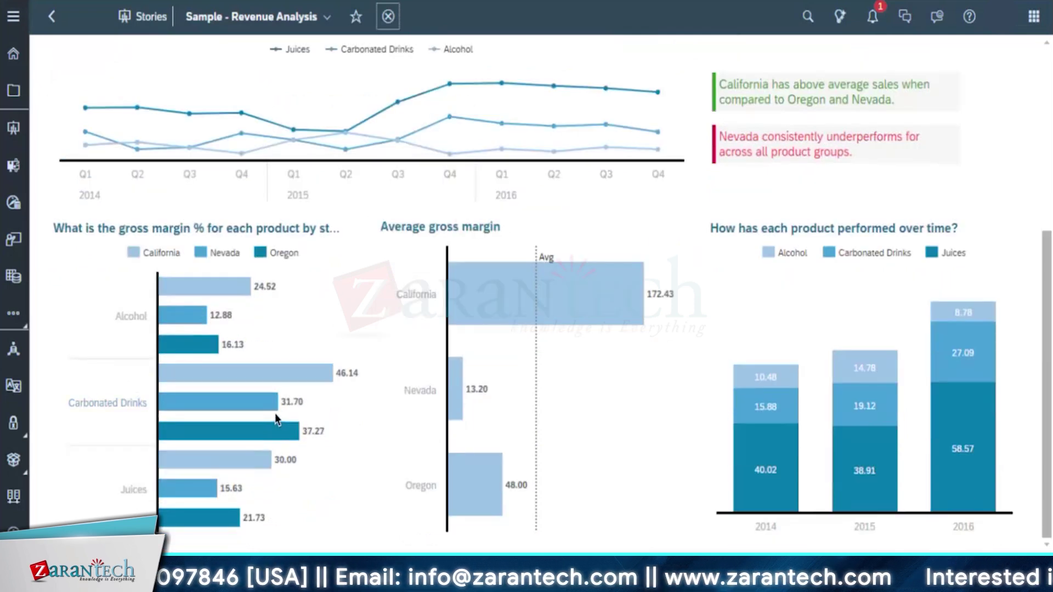
pyautogui.scroll(5, 275, 419)
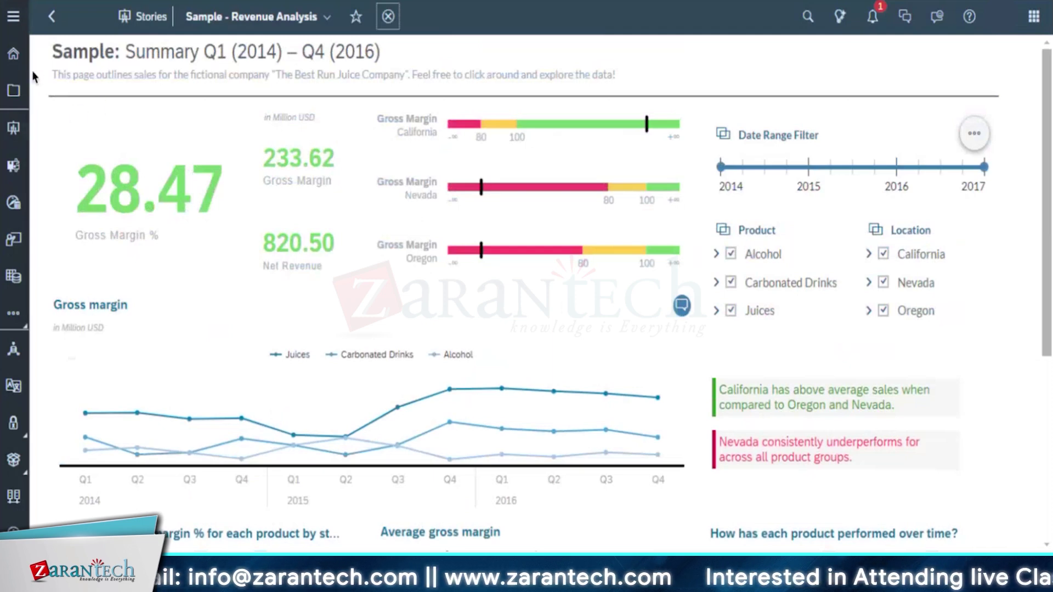
# Go to Home, then to the Welcome to Stories page
pyautogui.click(12, 57)
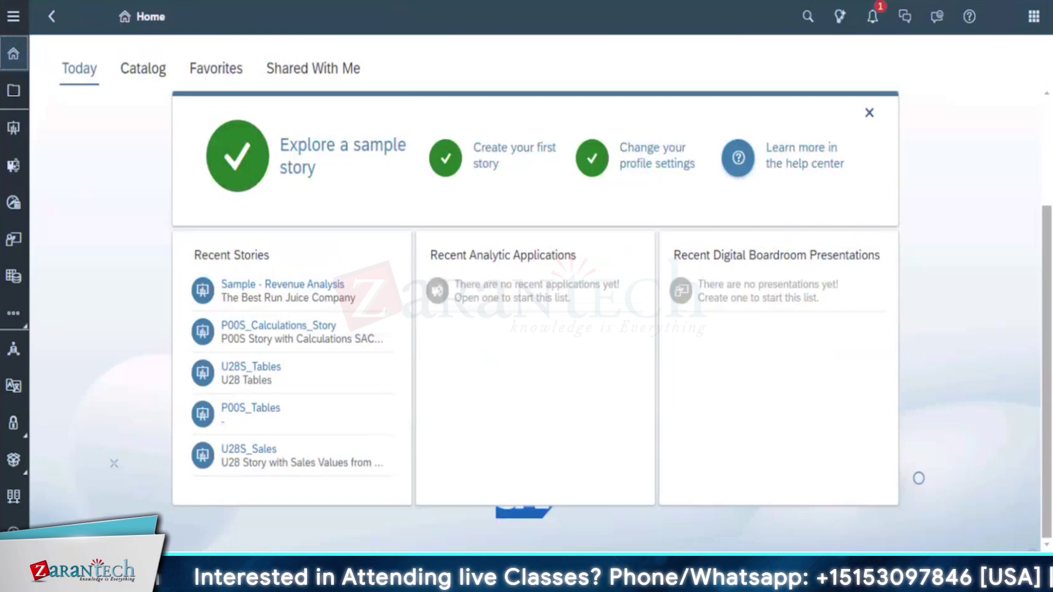
pyautogui.click(13, 133)
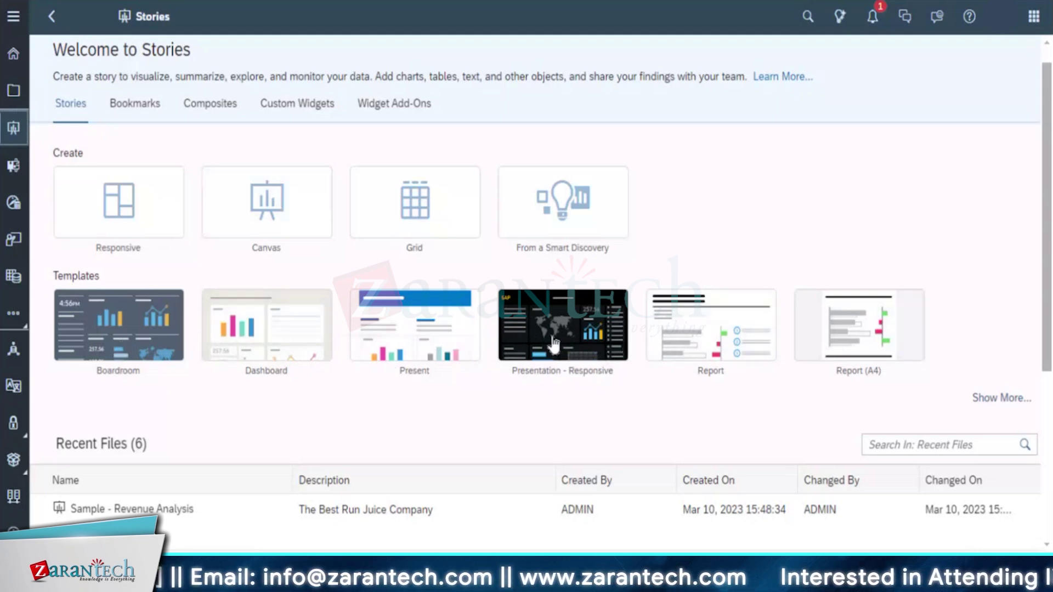
# Create a new Responsive story with Optimized Design Experience, after backing out of Canvas
pyautogui.click(267, 212)
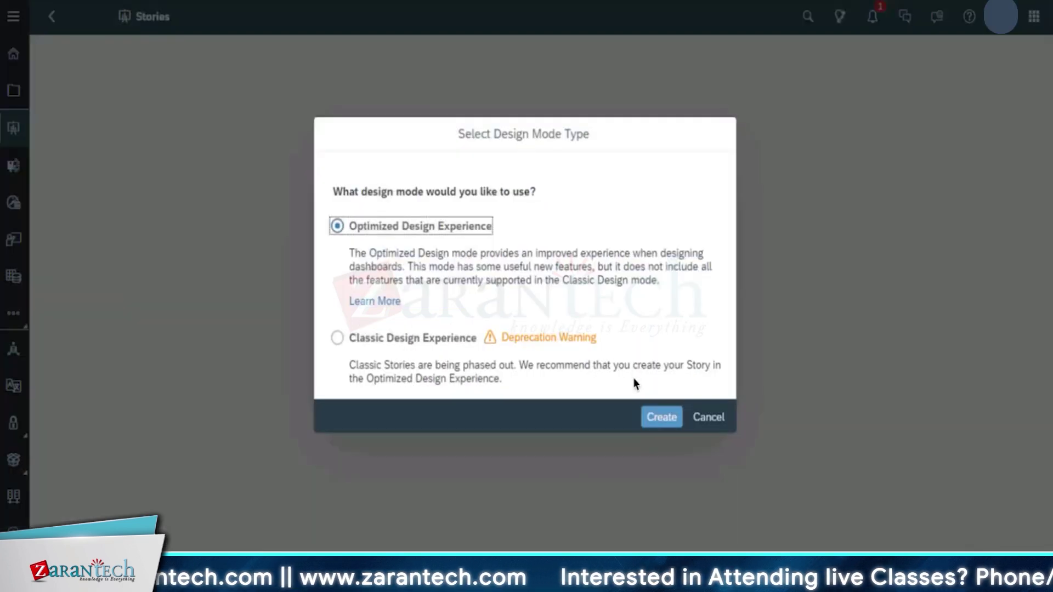
pyautogui.click(709, 421)
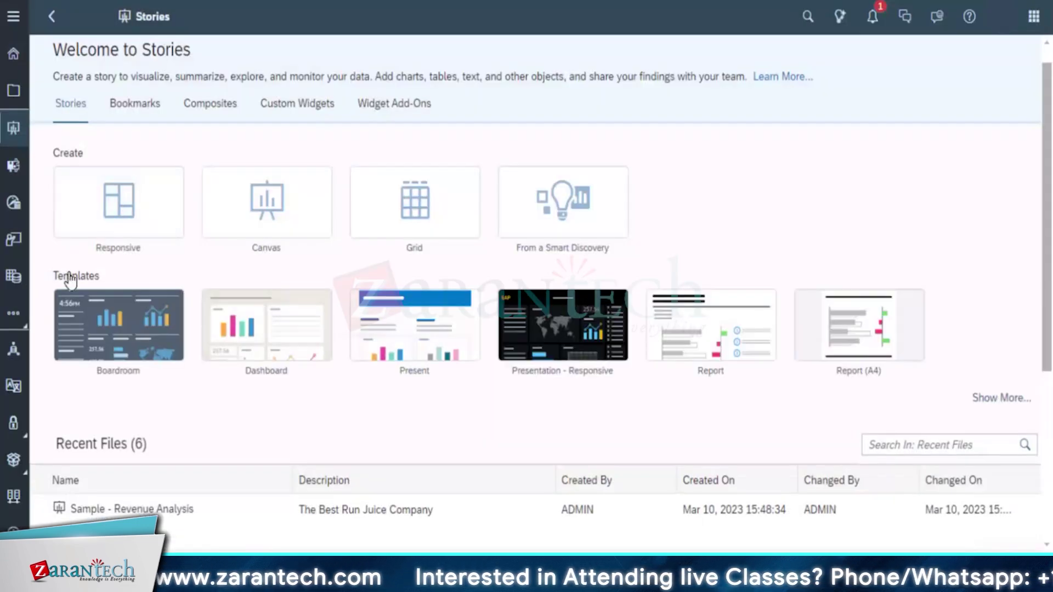
pyautogui.click(100, 211)
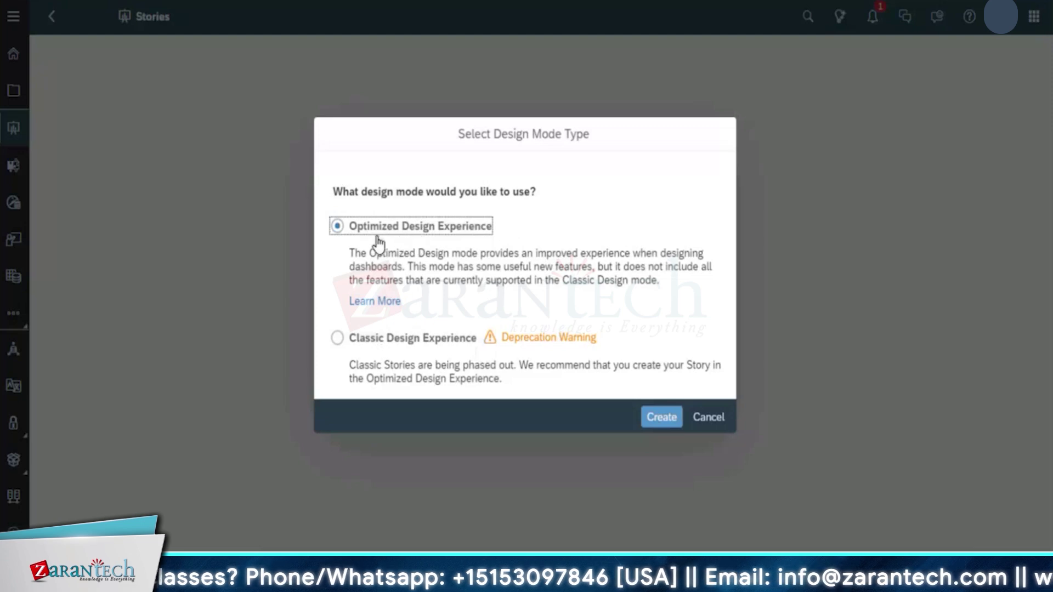
pyautogui.click(661, 418)
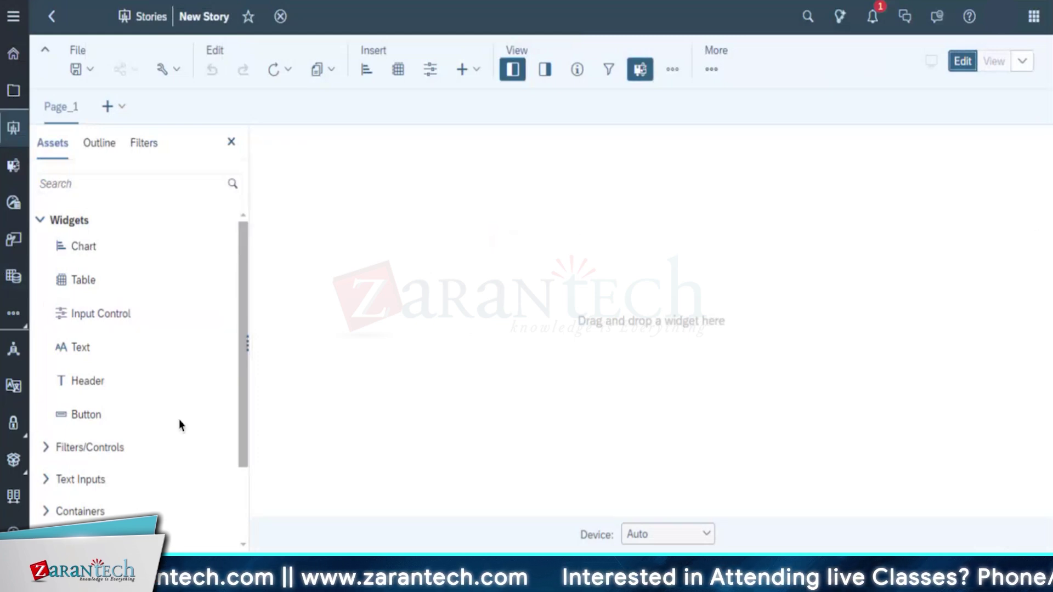
pyautogui.scroll(-1, 237, 351)
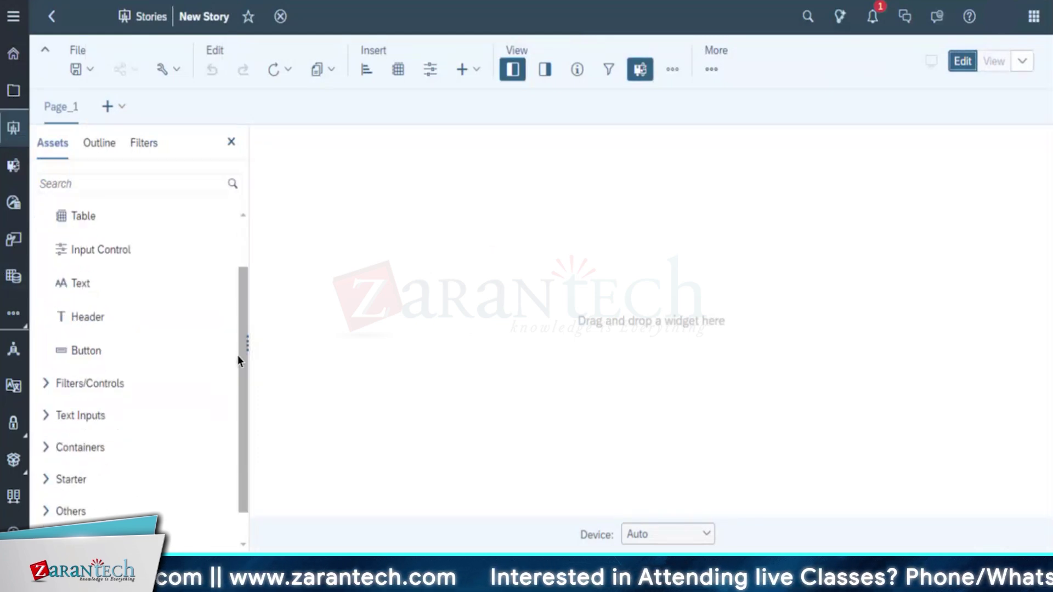
pyautogui.scroll(1, 247, 239)
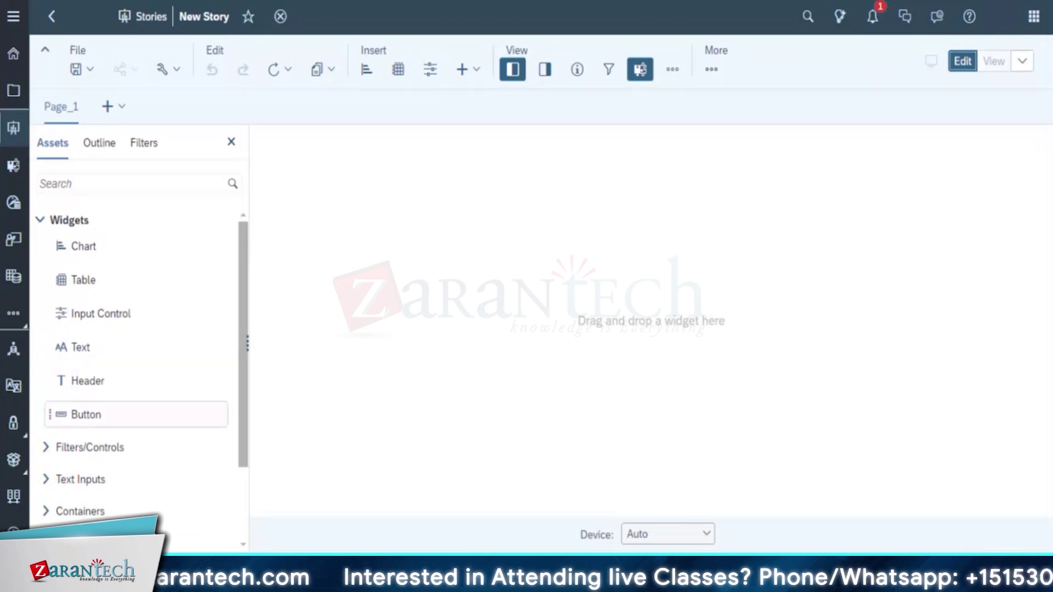
pyautogui.click(281, 143)
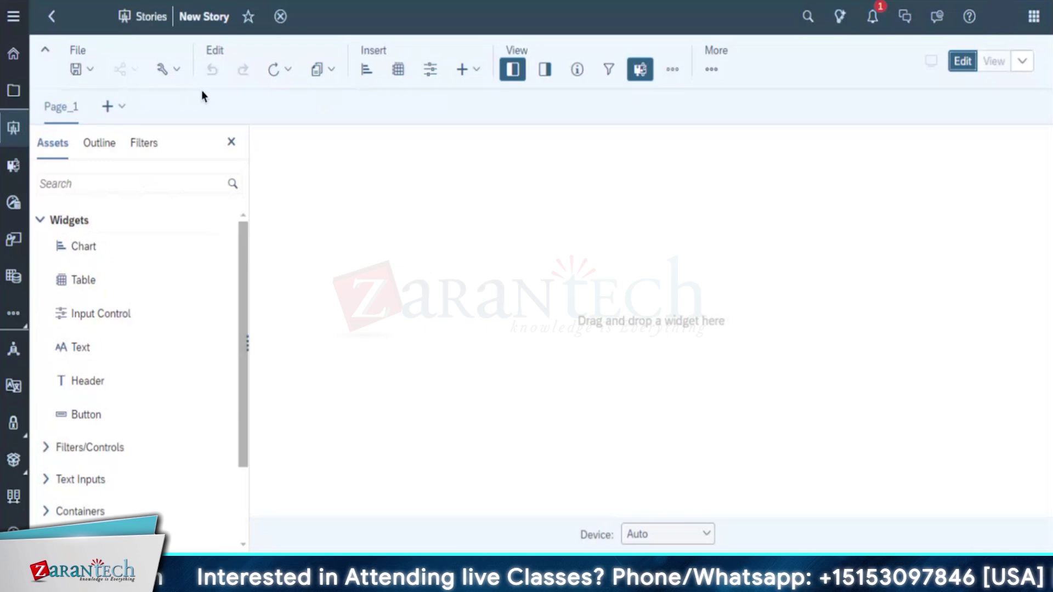
pyautogui.moveTo(110, 281); pyautogui.dragTo(391, 15)
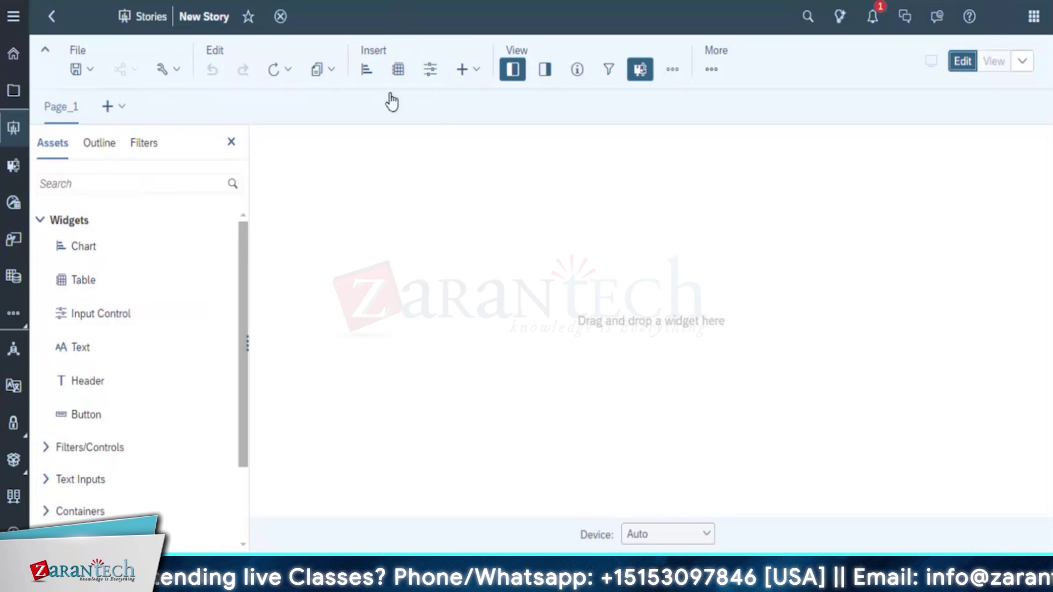
pyautogui.click(87, 71)
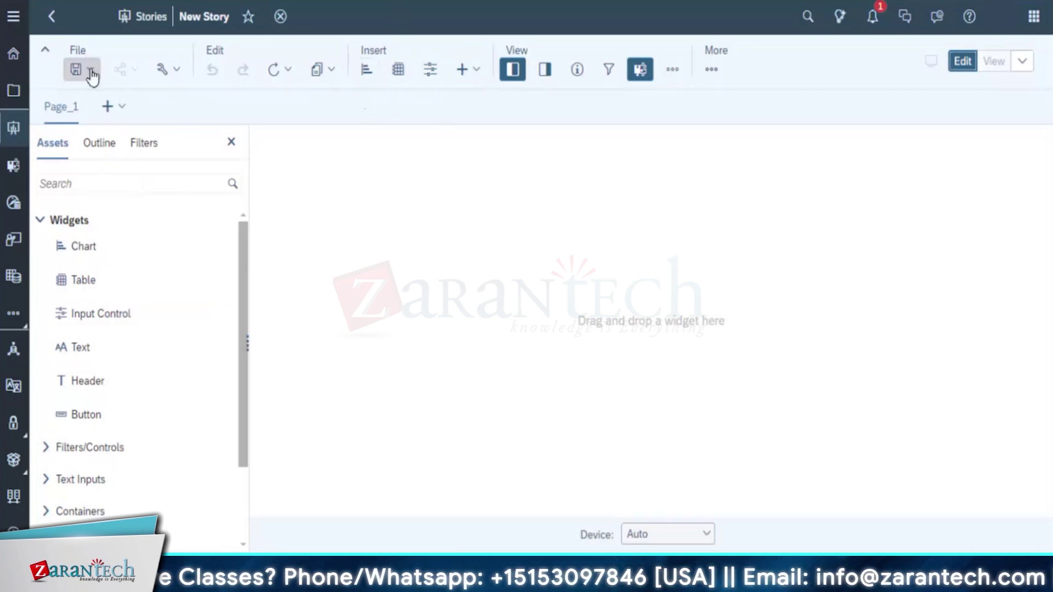
pyautogui.click(522, 192)
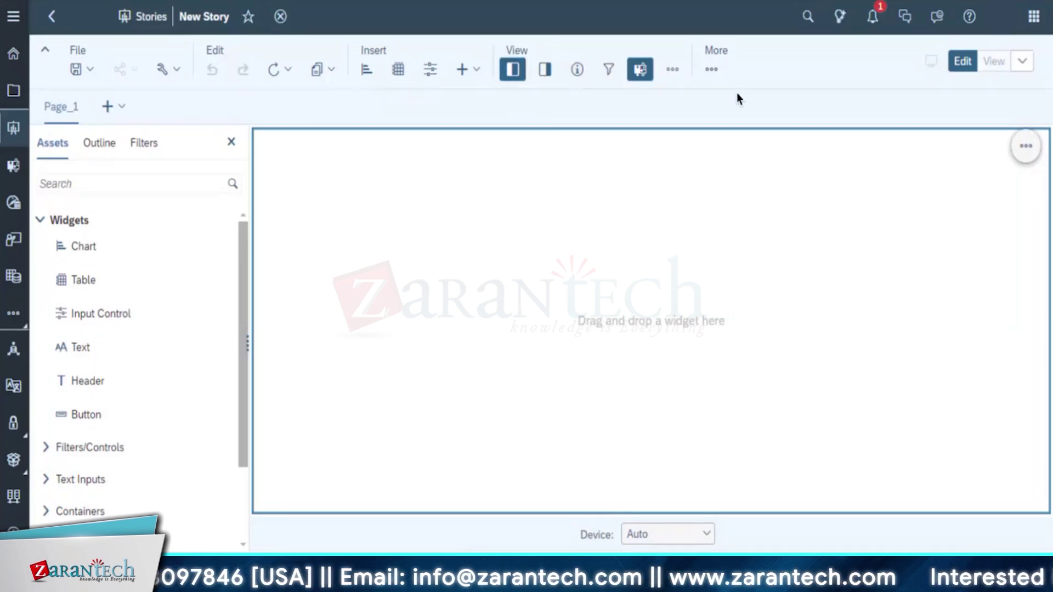
pyautogui.click(711, 69)
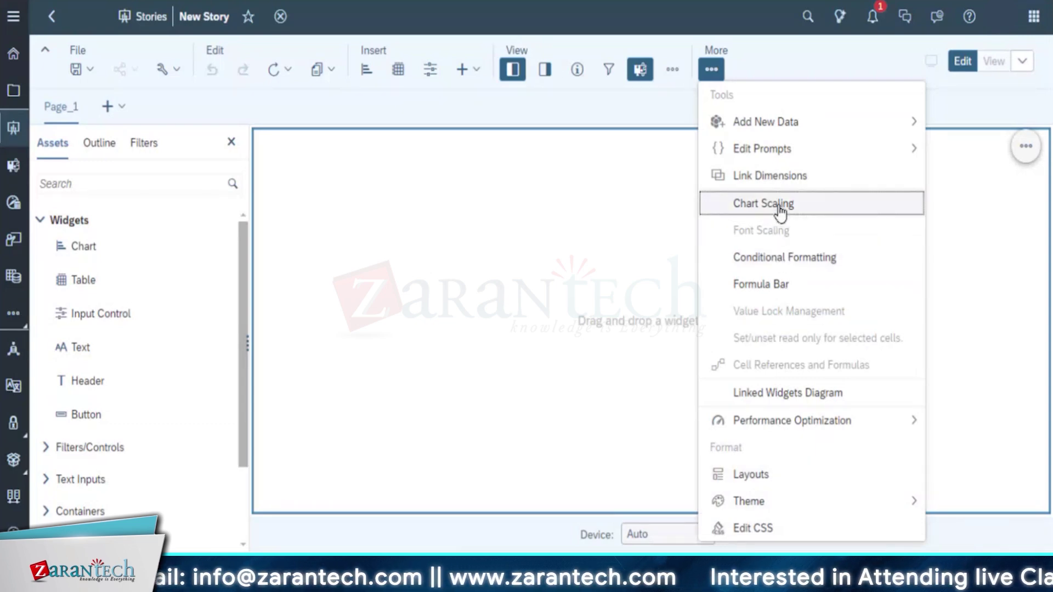
pyautogui.click(425, 240)
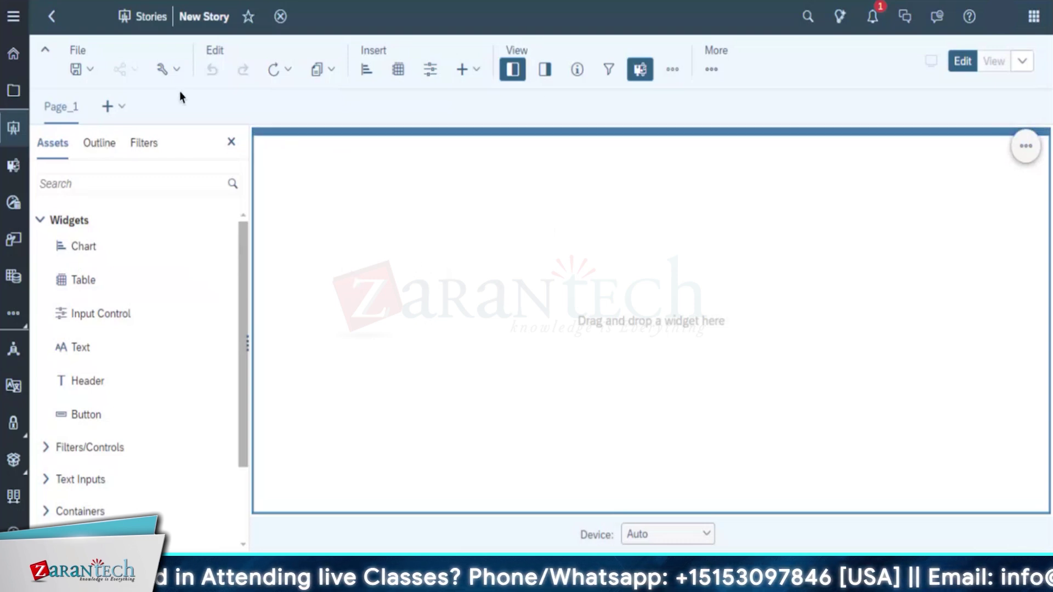
pyautogui.moveTo(82, 246); pyautogui.dragTo(328, 280)
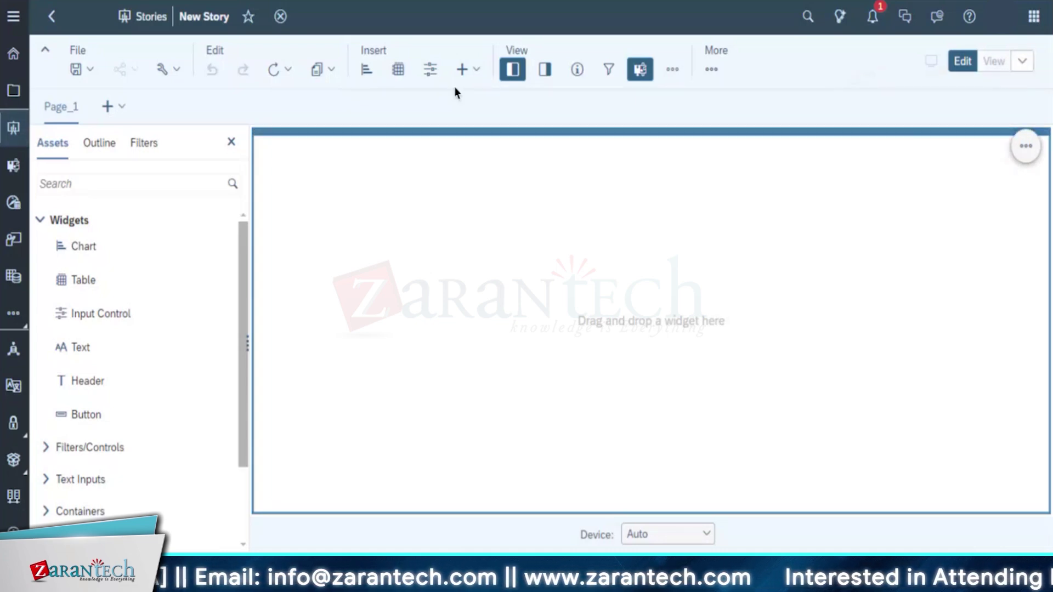
# Insert a header widget on Page_1 titled 'Revenue by Location'
pyautogui.click(477, 69)
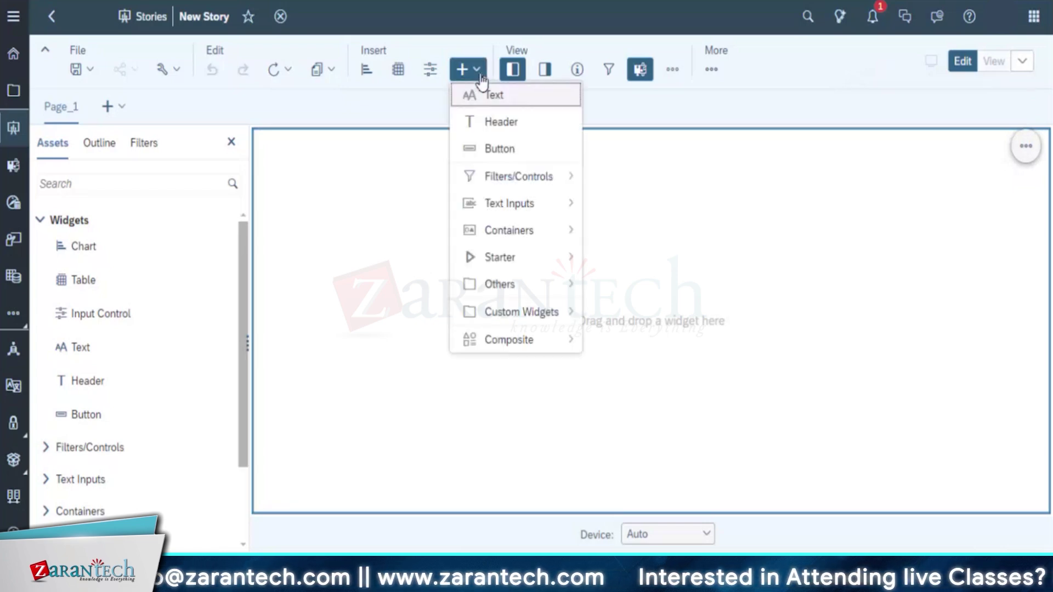
pyautogui.click(484, 123)
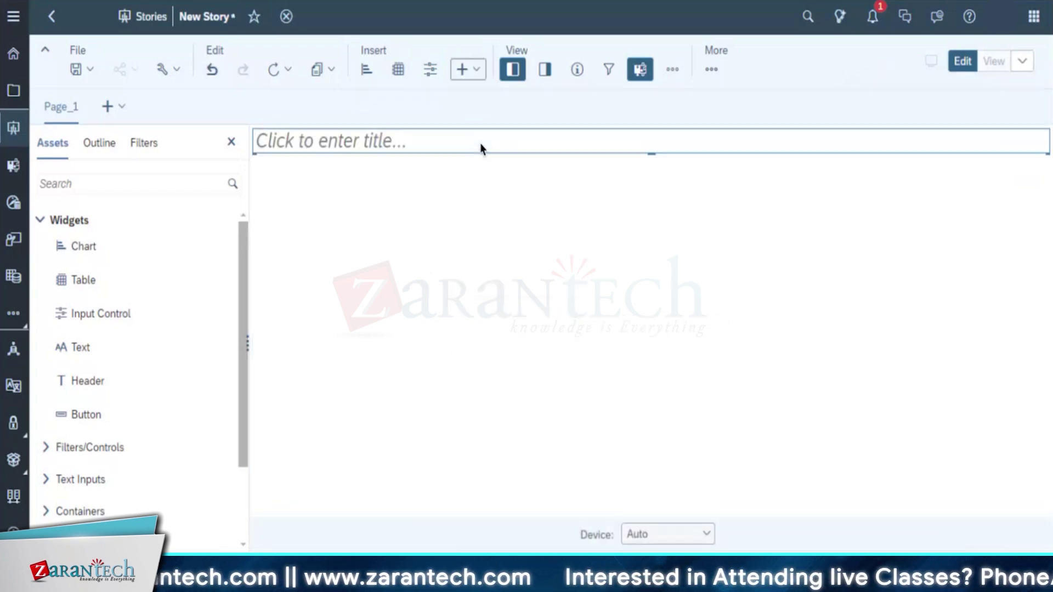
pyautogui.click(420, 143)
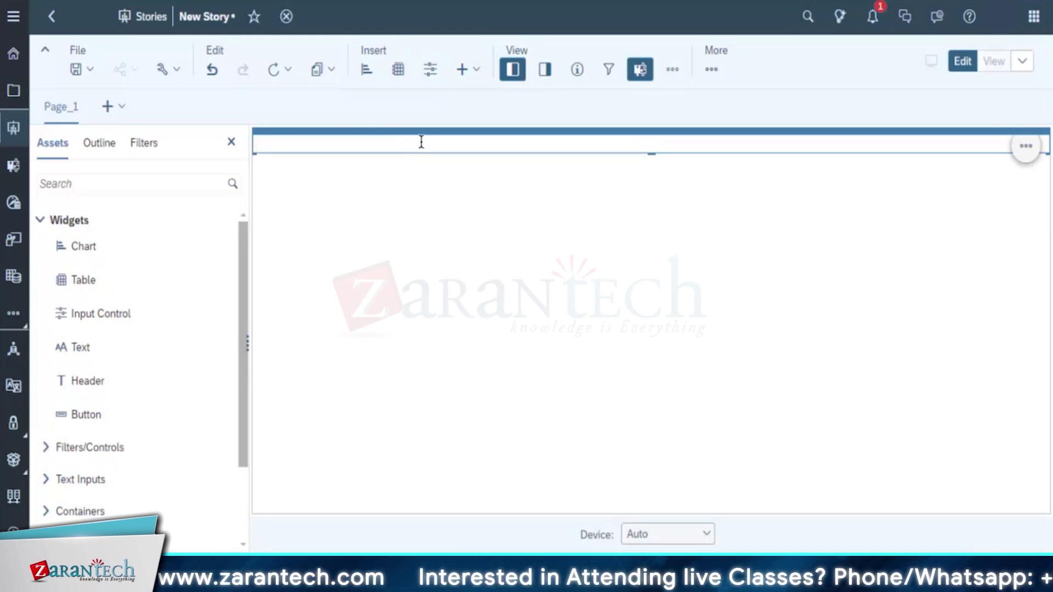
pyautogui.write('Revenue')
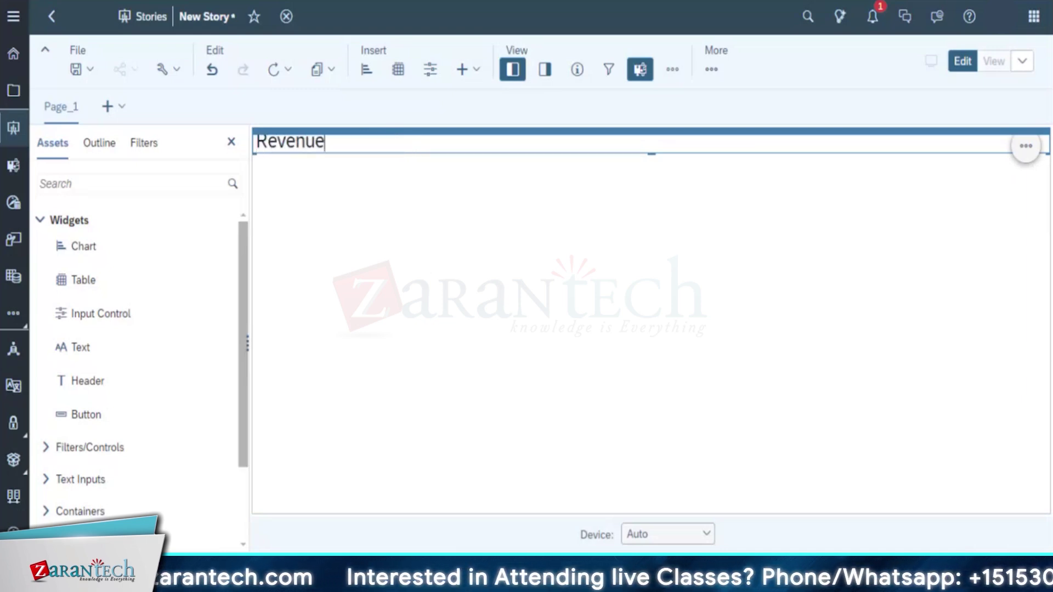
pyautogui.write(' by Locatiob')
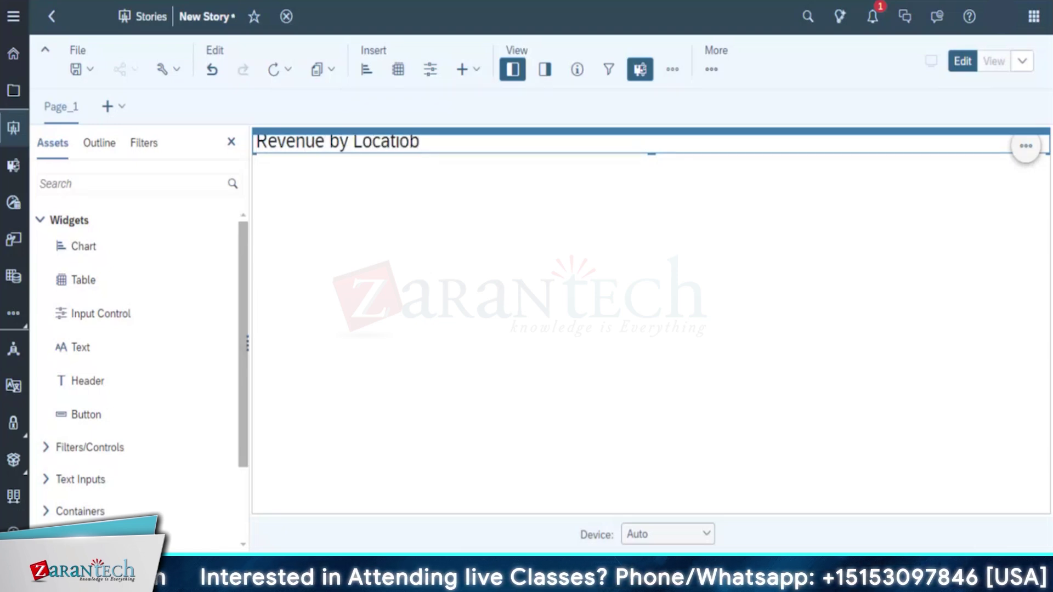
pyautogui.press('BackSpace')
pyautogui.write('n')
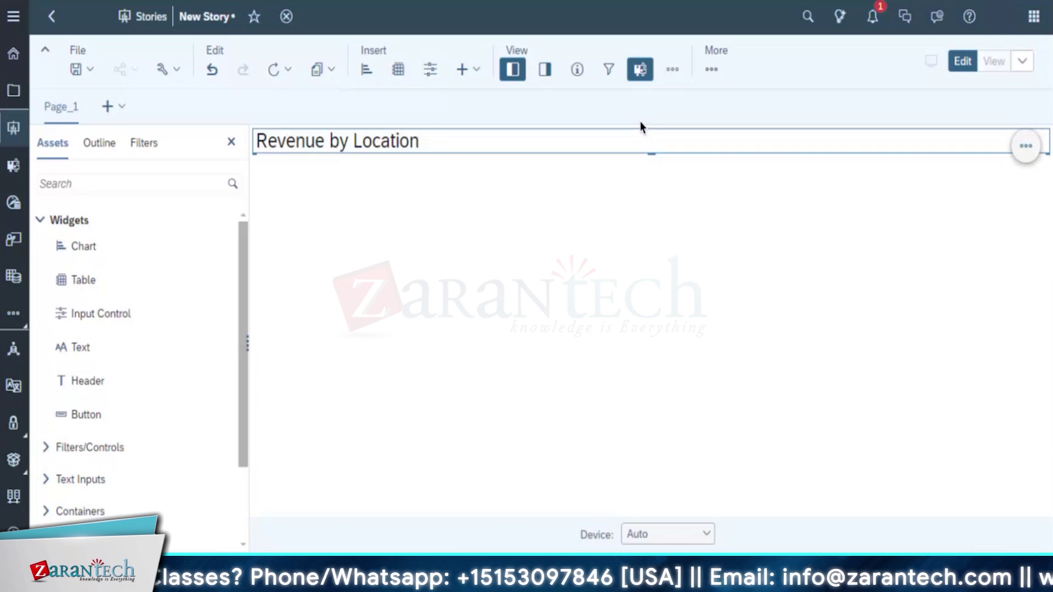
pyautogui.click(517, 207)
pyautogui.click(1026, 146)
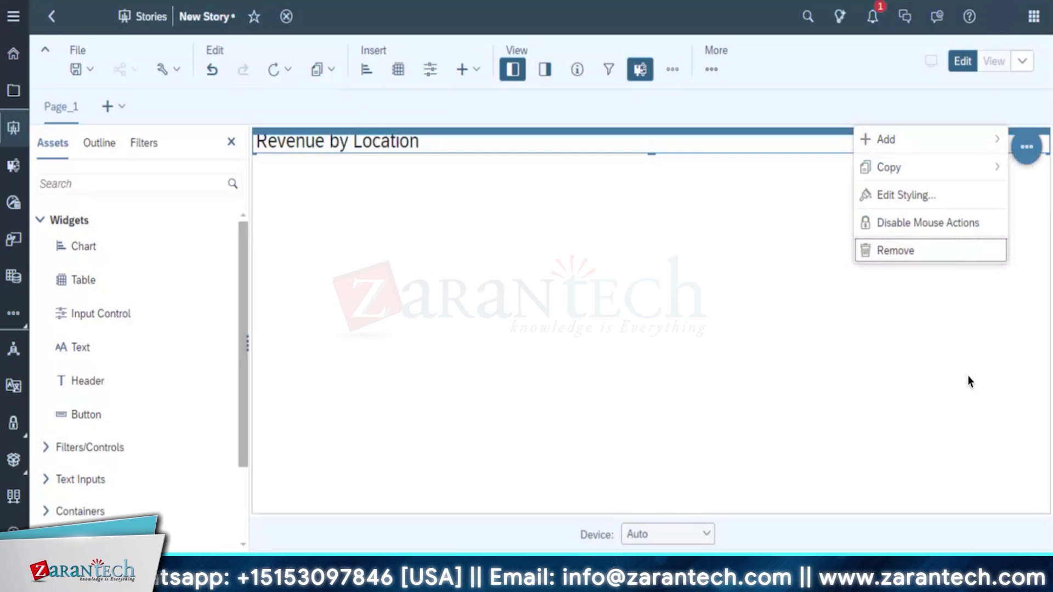
pyautogui.moveTo(976, 145)
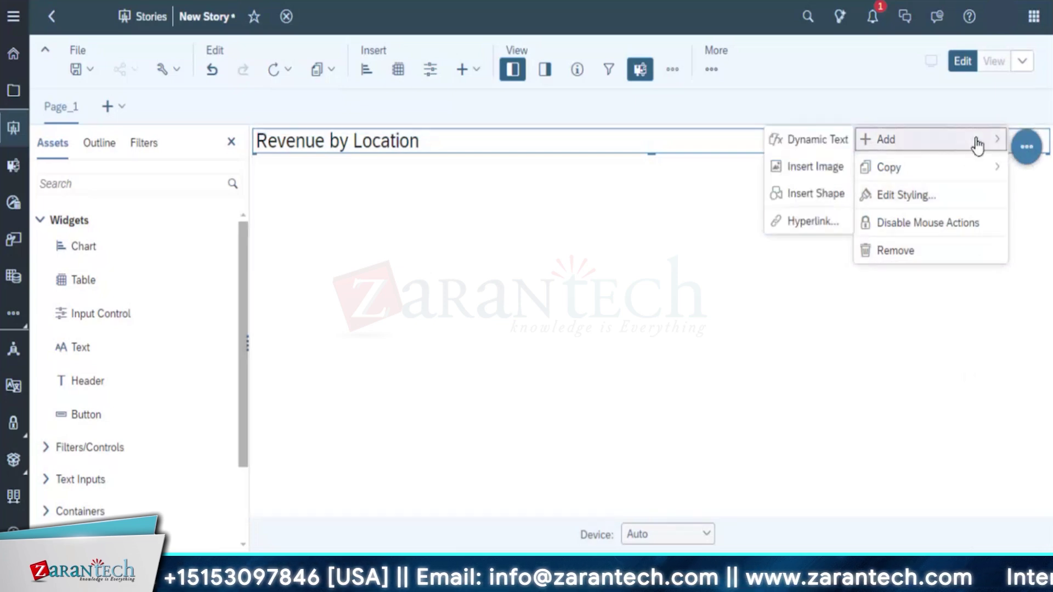
pyautogui.click(601, 241)
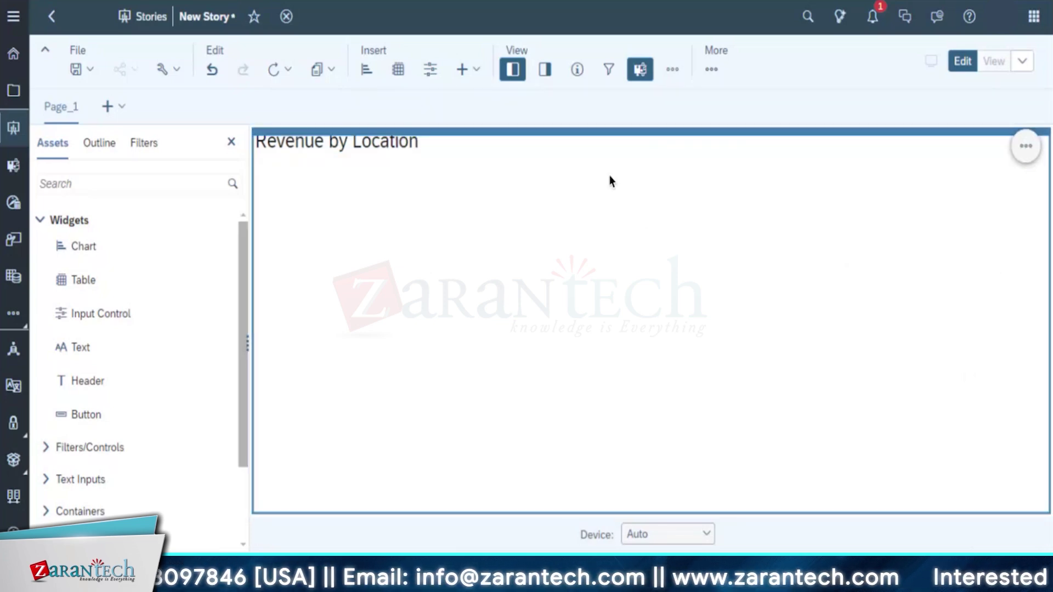
pyautogui.click(631, 150)
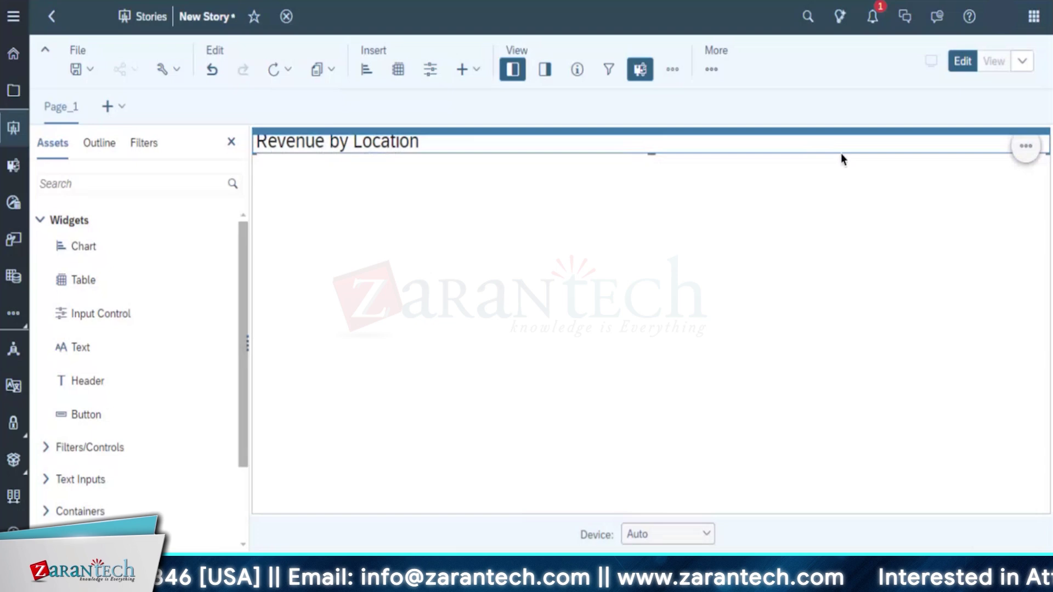
pyautogui.click(1026, 146)
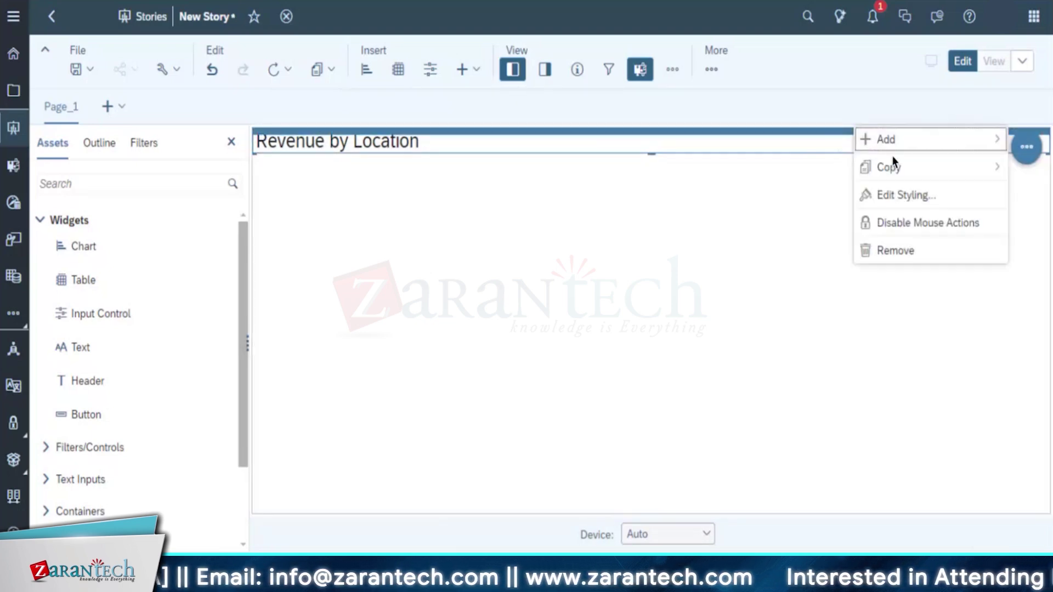
pyautogui.moveTo(901, 151)
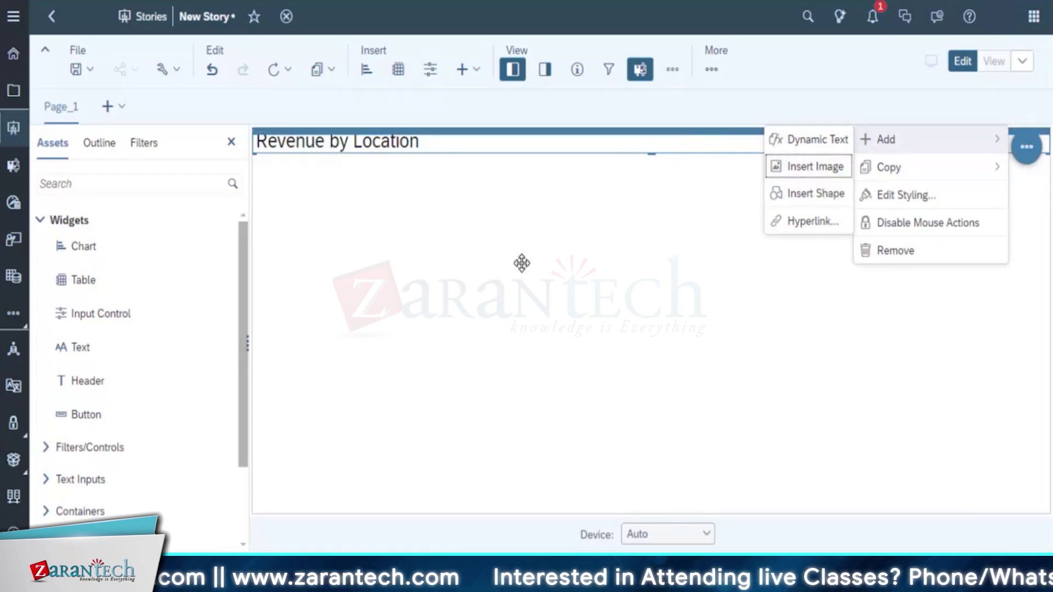
pyautogui.click(361, 273)
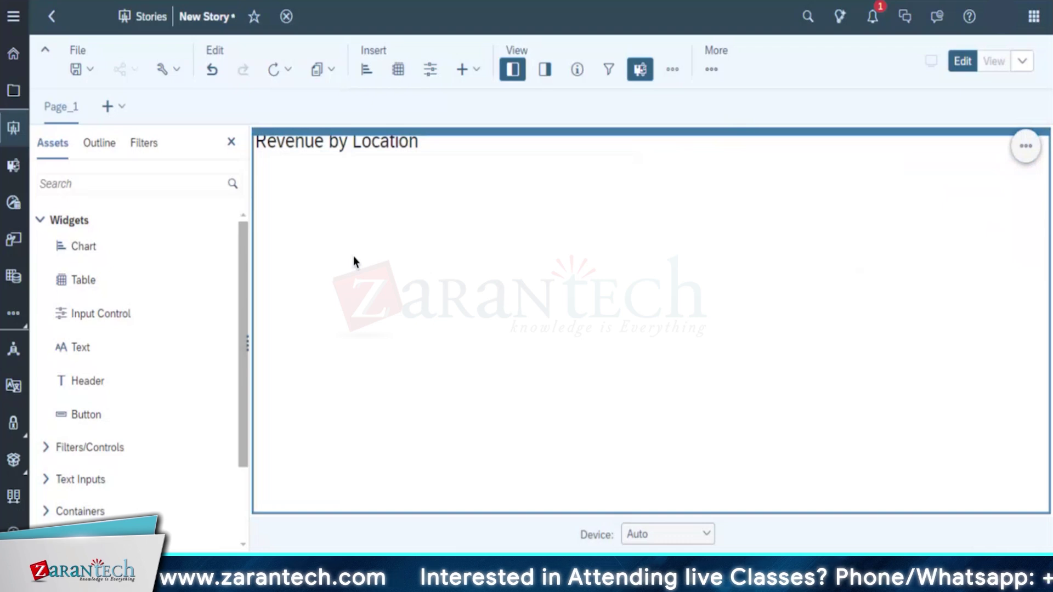
# Add a new empty lane to the right of the Revenue by Location lane and select it
pyautogui.rightClick(353, 256)
pyautogui.moveTo(357, 265)
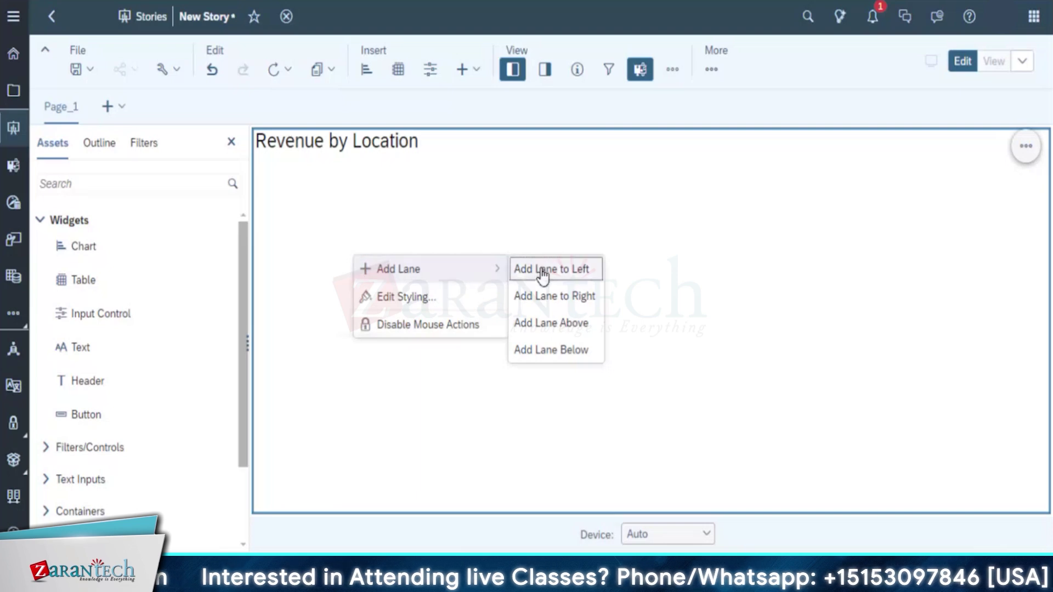
pyautogui.click(549, 297)
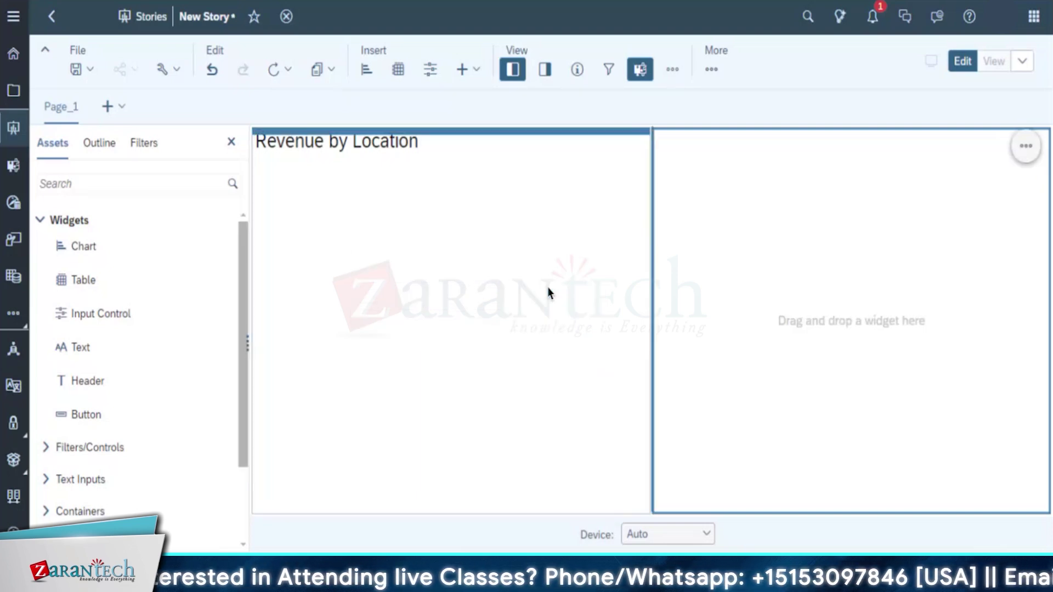
pyautogui.click(778, 136)
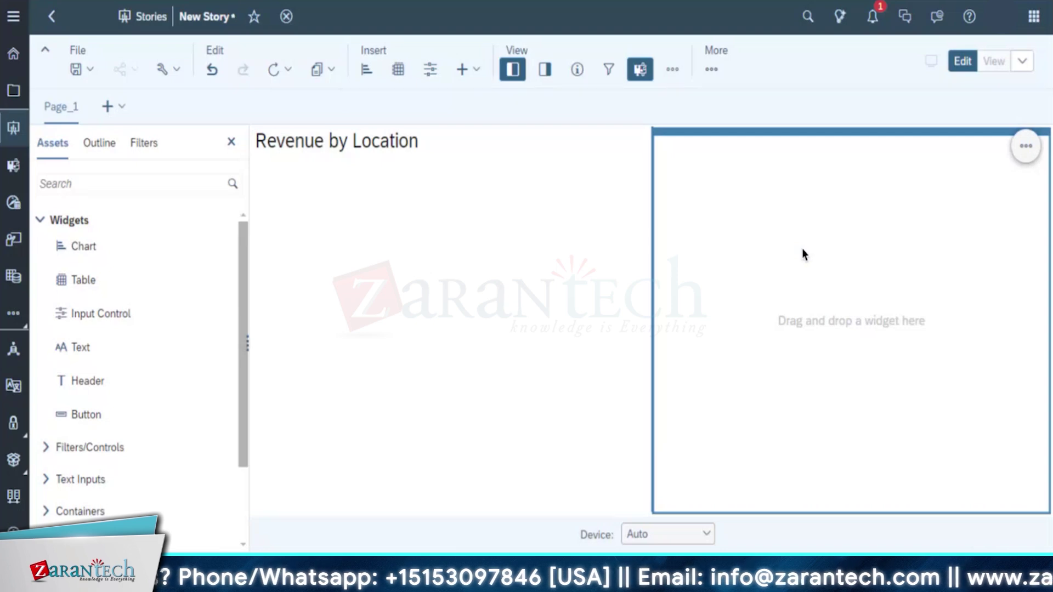
# Place a header in the right lane titled 'Revenue by Product'
pyautogui.click(477, 71)
pyautogui.moveTo(477, 117); pyautogui.dragTo(704, 160)
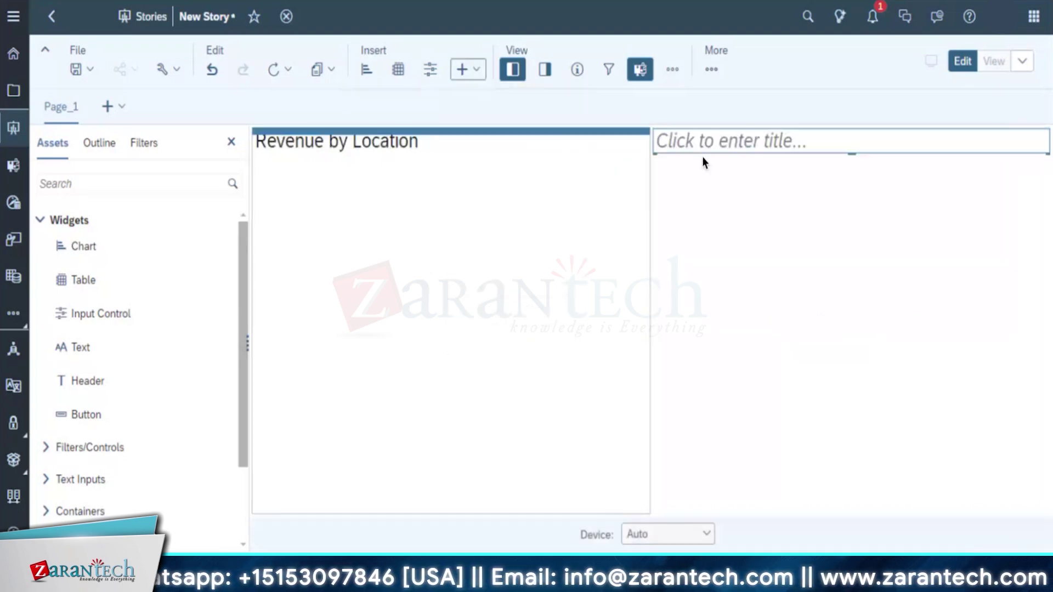
pyautogui.click(699, 142)
pyautogui.click(699, 142)
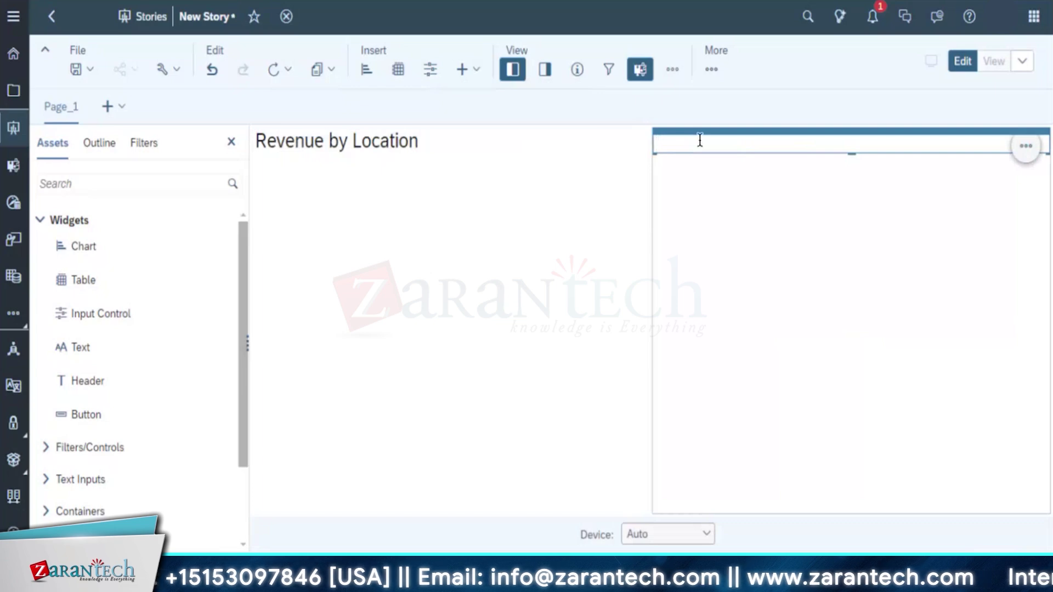
pyautogui.write('Reve')
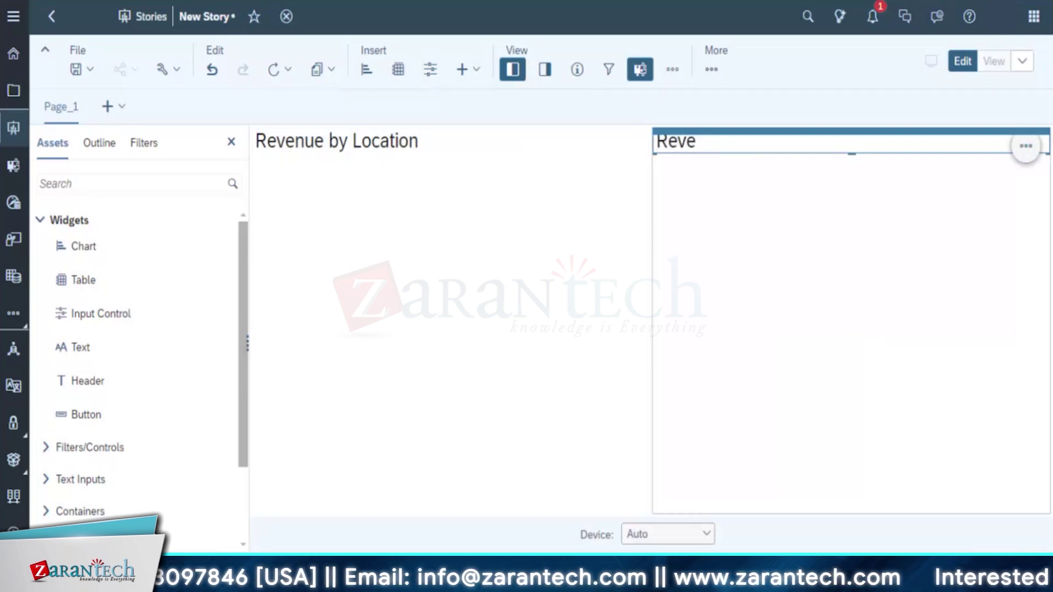
pyautogui.write('nue ')
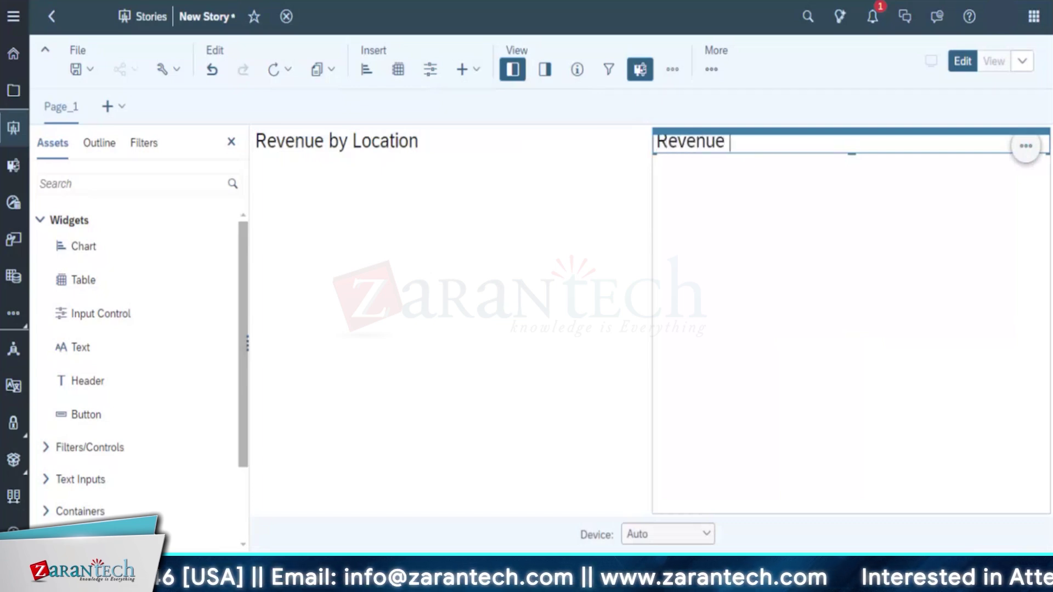
pyautogui.write('by Product')
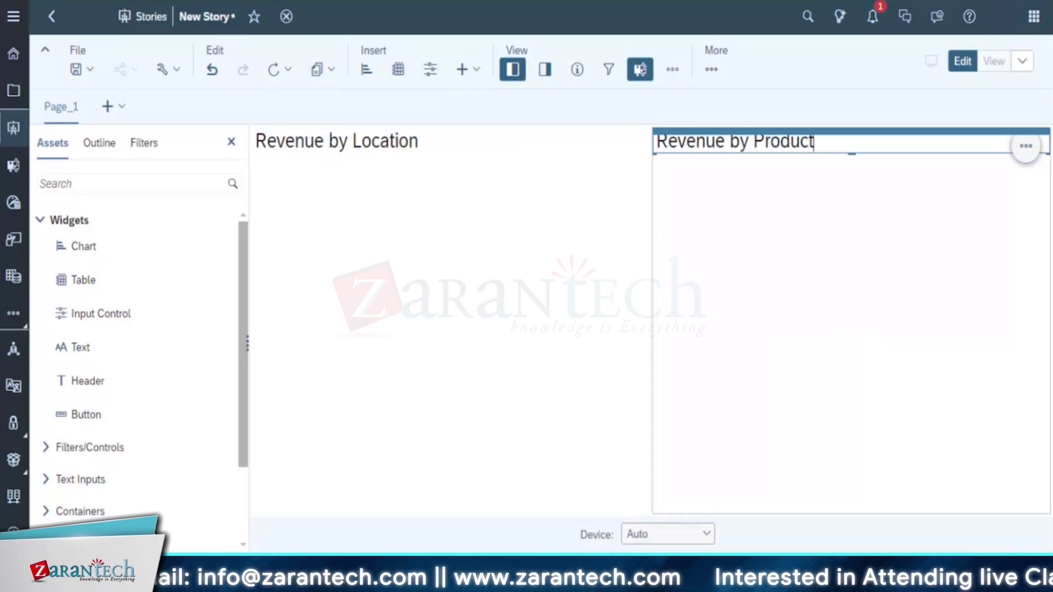
# Alternate selection between the Revenue by Location and Revenue by Product headers
pyautogui.click(392, 254)
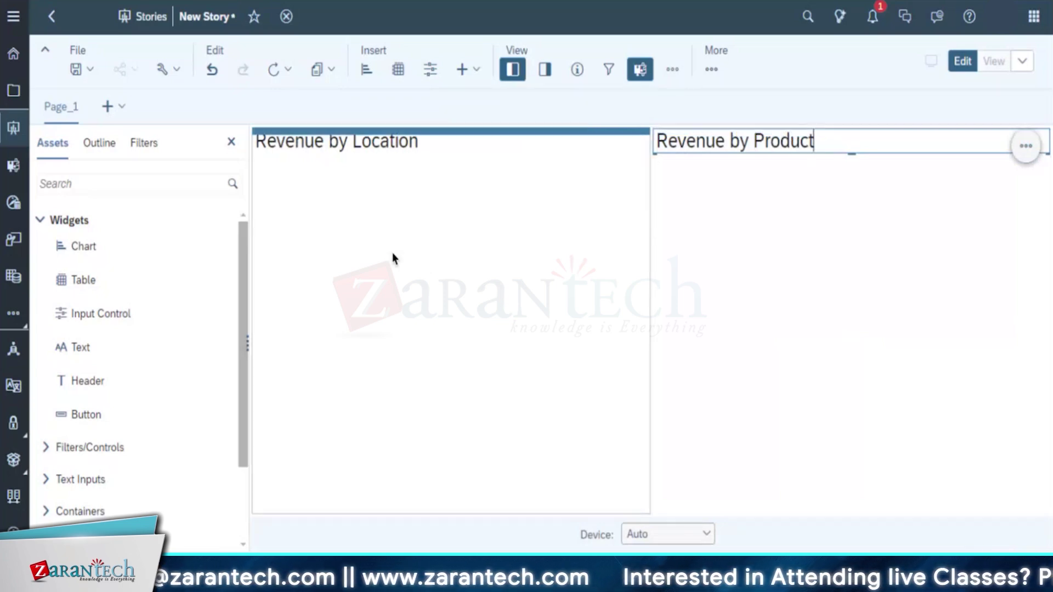
pyautogui.click(798, 241)
pyautogui.click(501, 246)
pyautogui.click(755, 222)
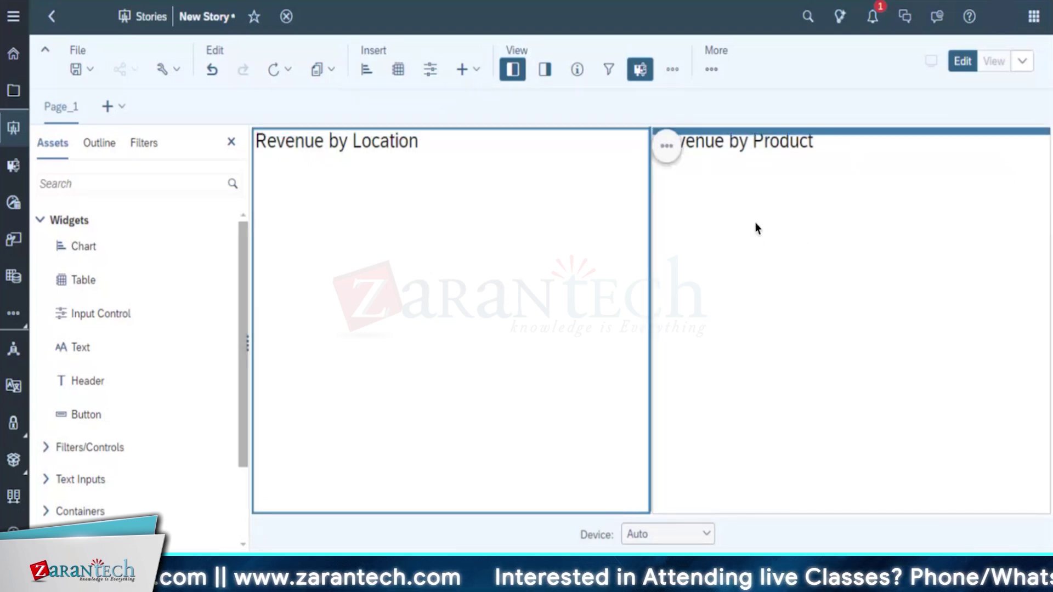
pyautogui.click(481, 234)
pyautogui.click(792, 245)
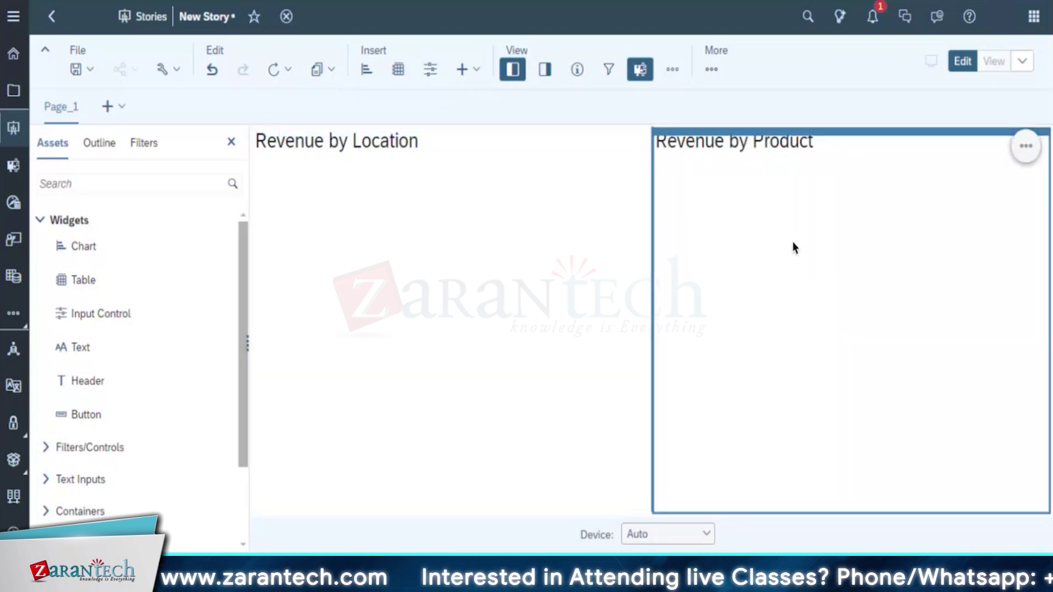
pyautogui.click(499, 256)
pyautogui.click(792, 245)
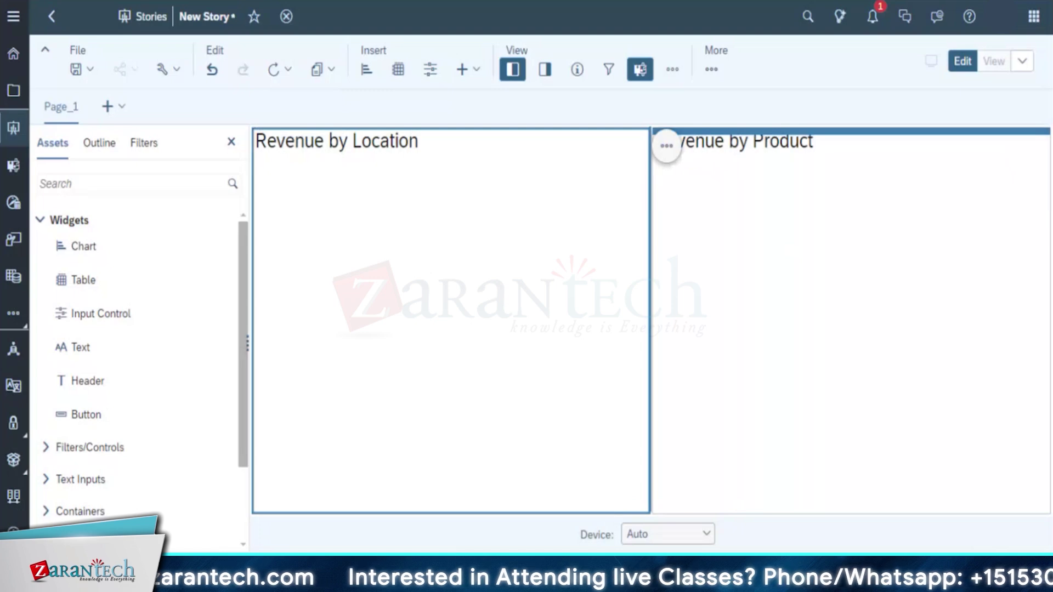
pyautogui.click(353, 242)
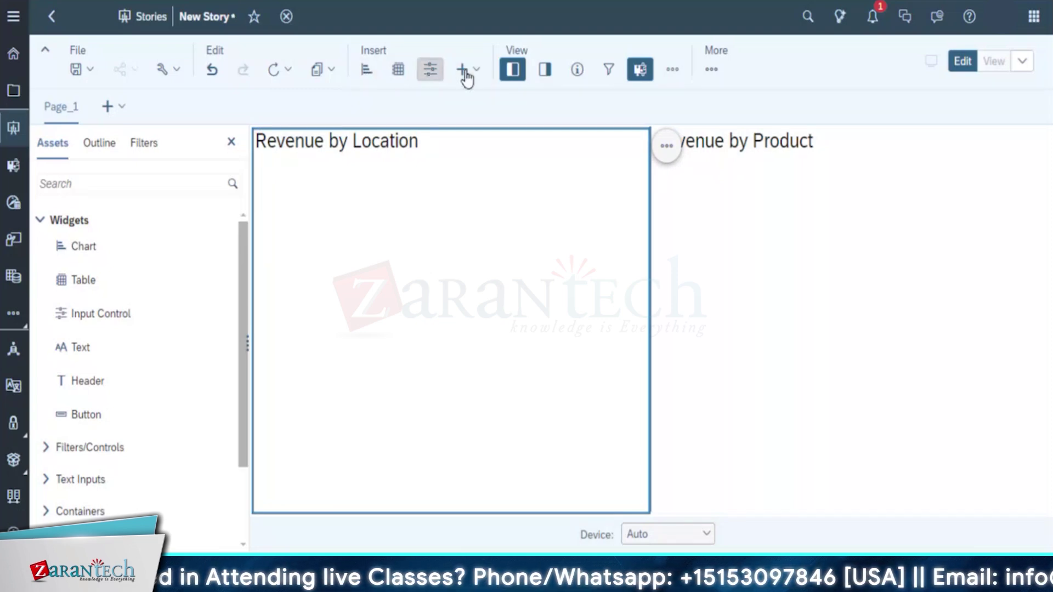
# Insert a chart using P00M_Pacifica_Order_Finance from Public > SACE11_40 > Content
pyautogui.click(474, 70)
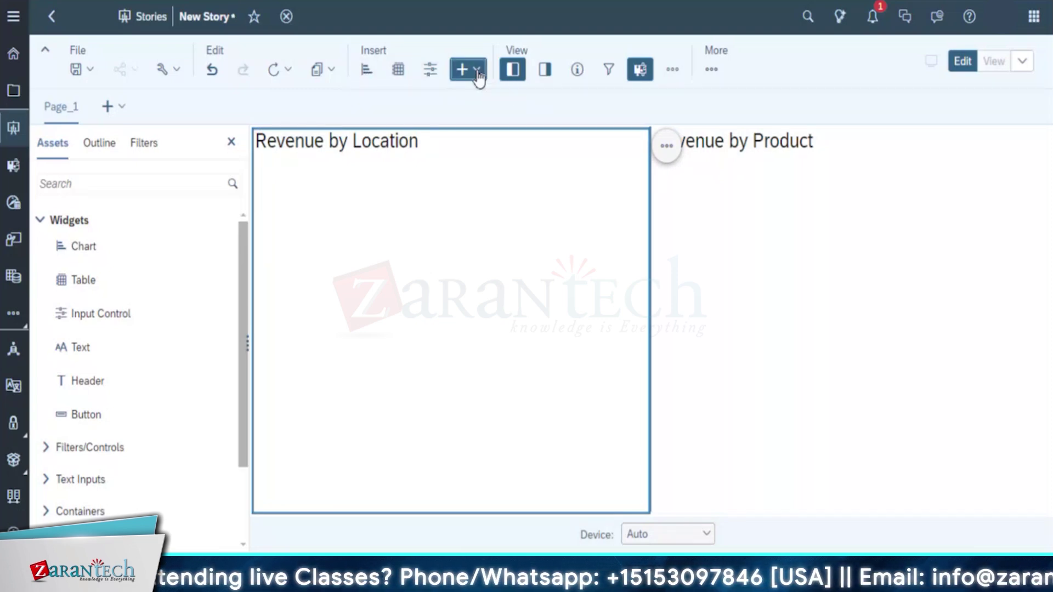
pyautogui.click(478, 72)
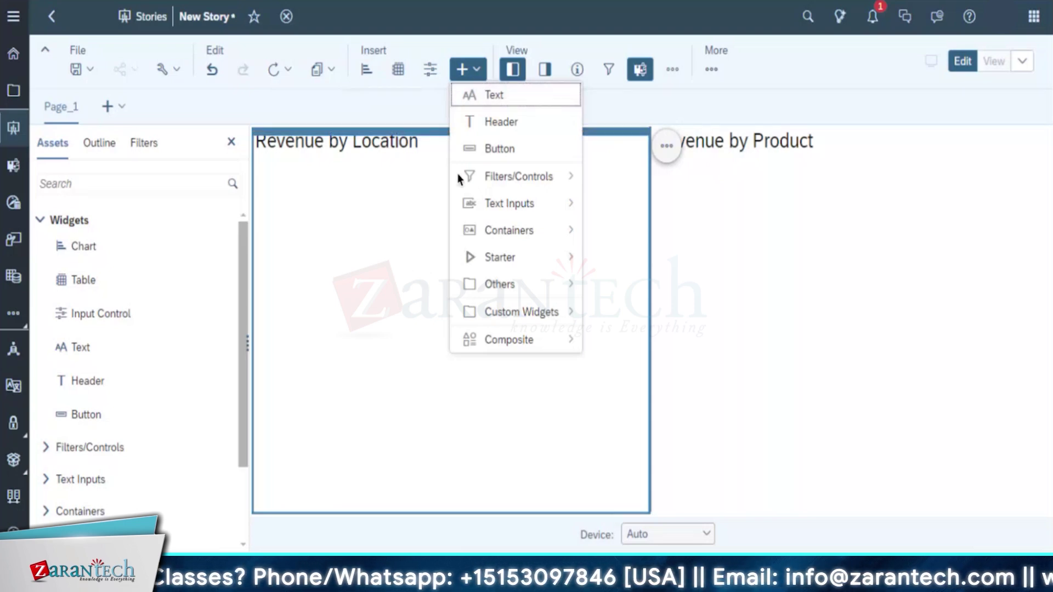
pyautogui.click(425, 58)
pyautogui.click(368, 71)
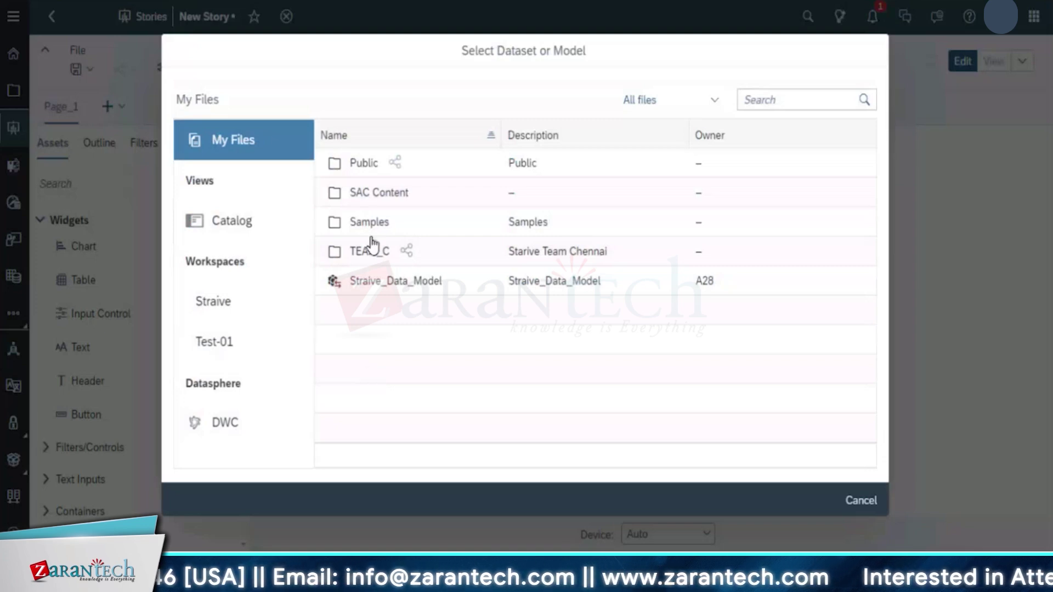
pyautogui.click(367, 168)
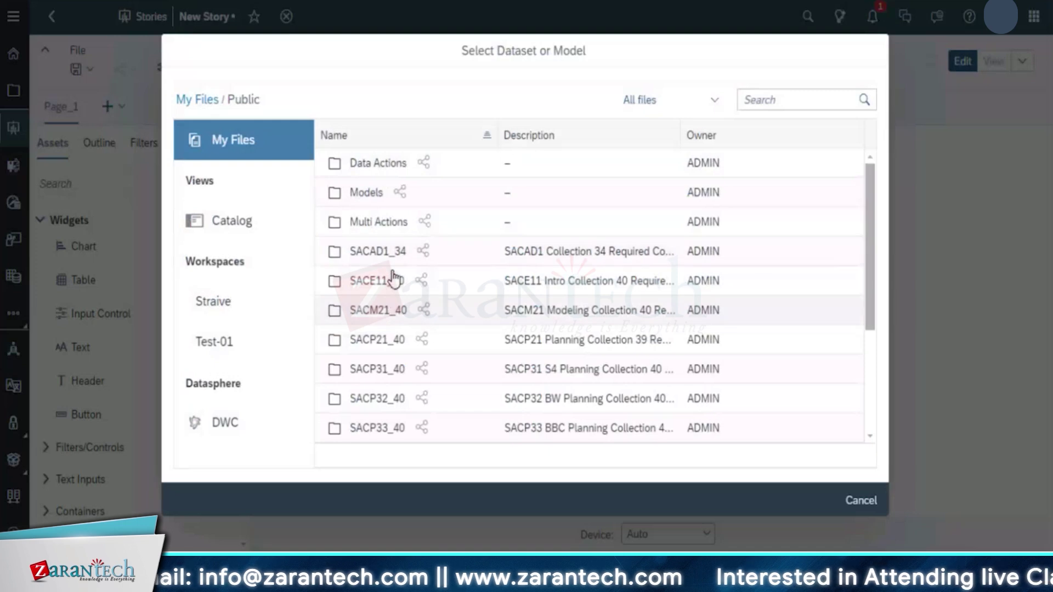
pyautogui.click(386, 289)
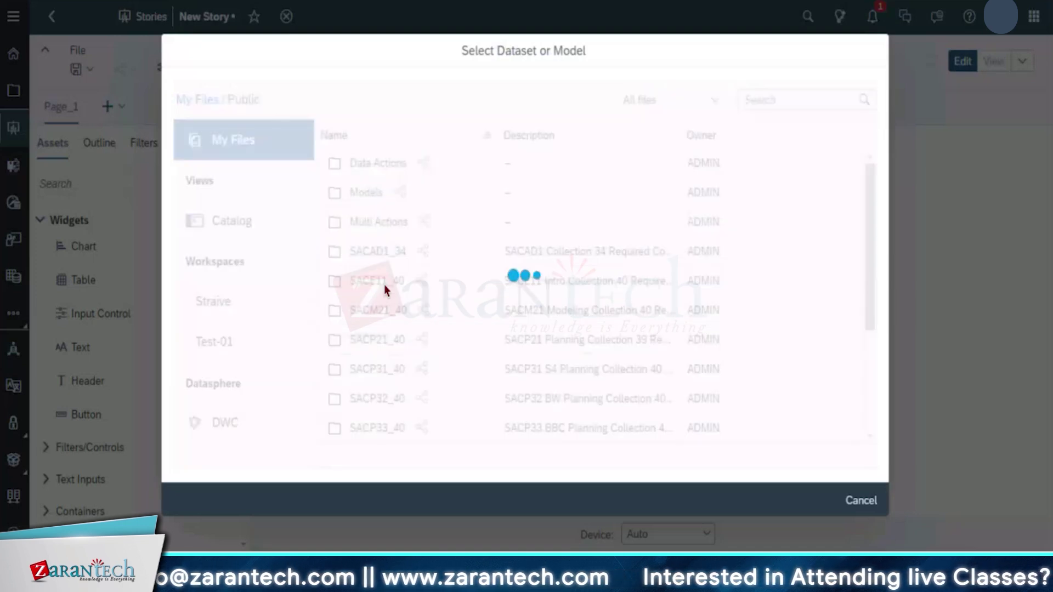
pyautogui.click(366, 166)
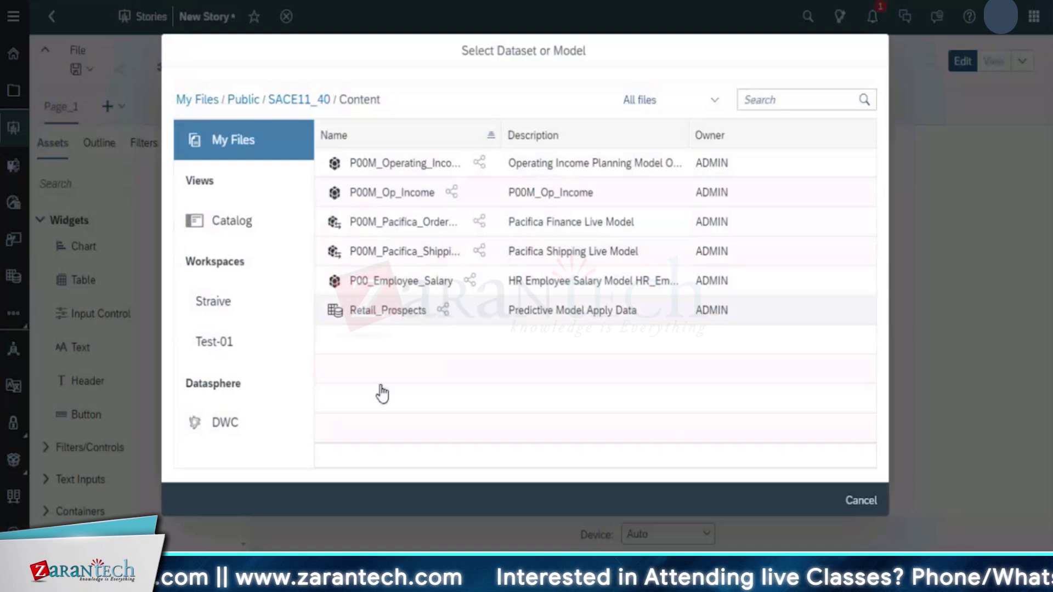
pyautogui.click(501, 126)
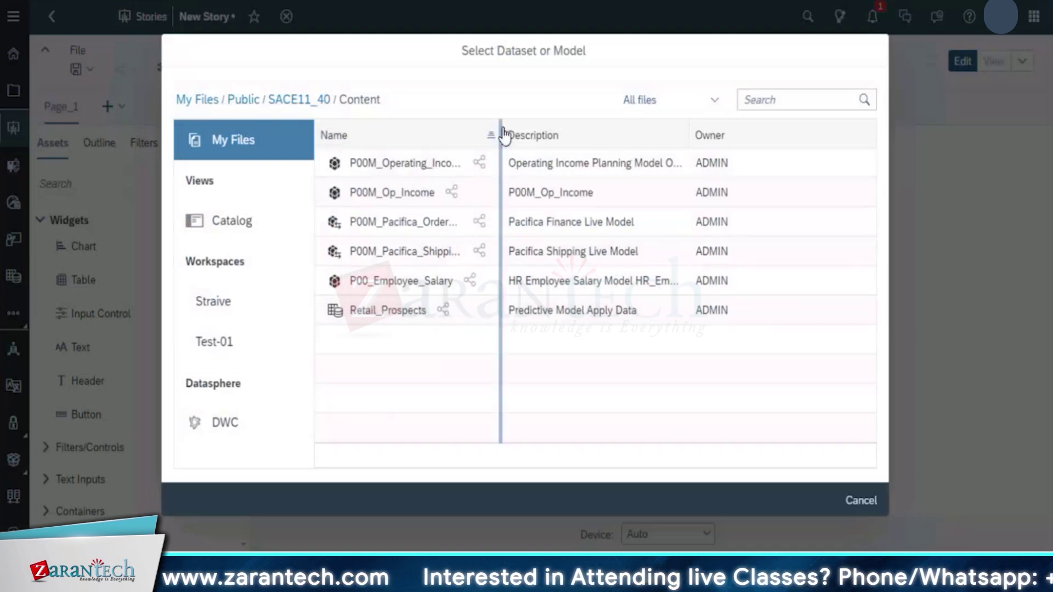
pyautogui.moveTo(500, 126); pyautogui.dragTo(689, 133)
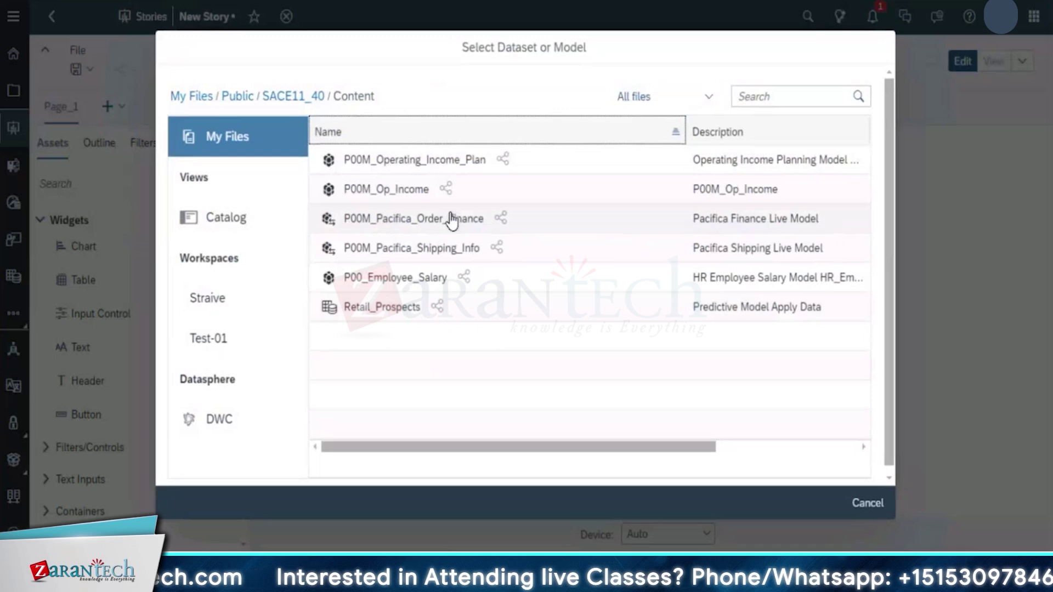
pyautogui.click(451, 218)
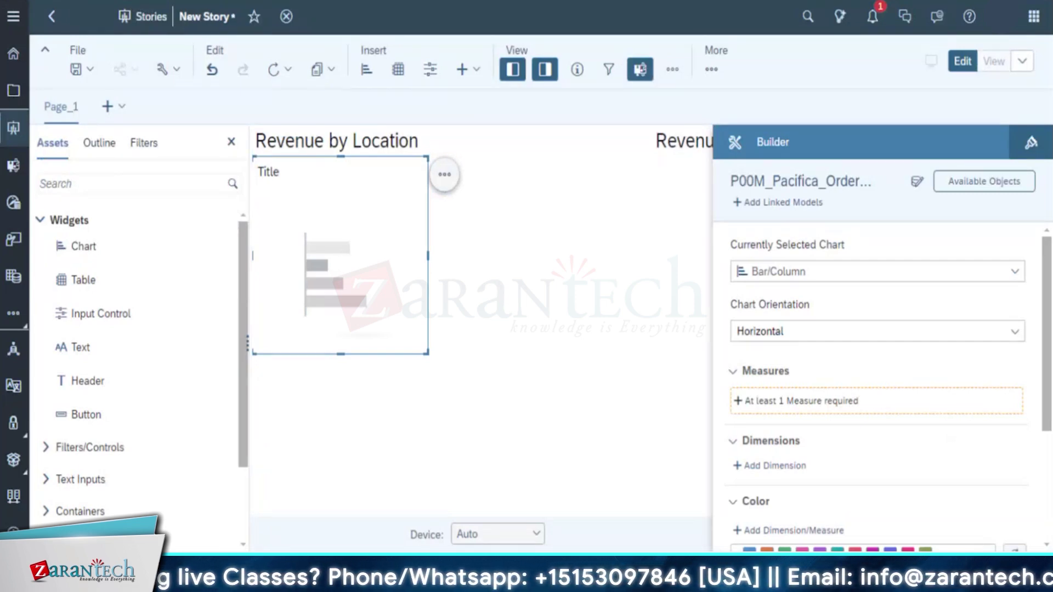
# Add Sales Revenue as the bar chart's measure in the Builder panel
pyautogui.click(741, 400)
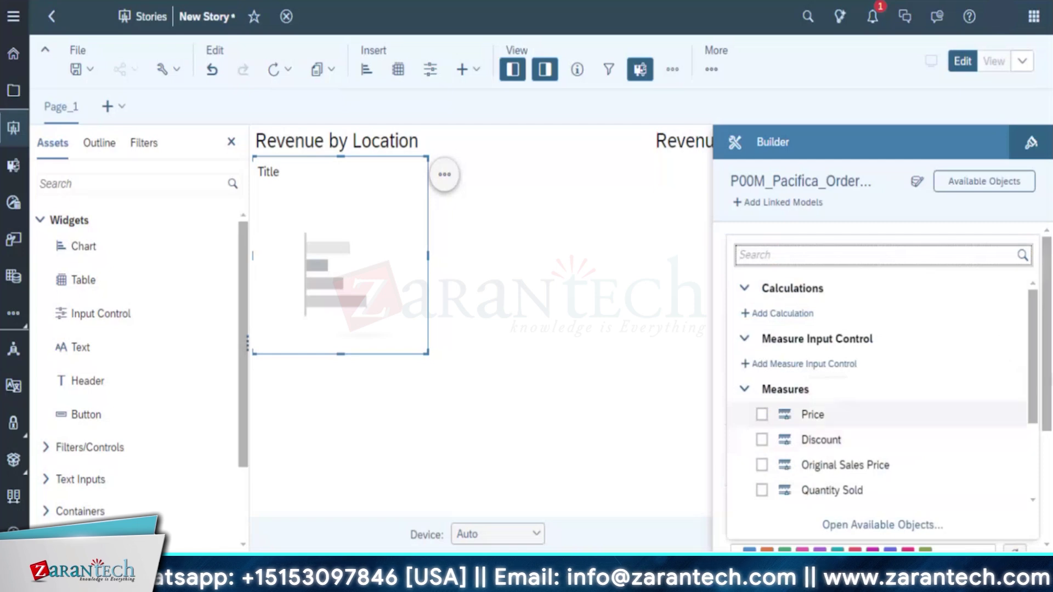
pyautogui.scroll(-3, 1021, 452)
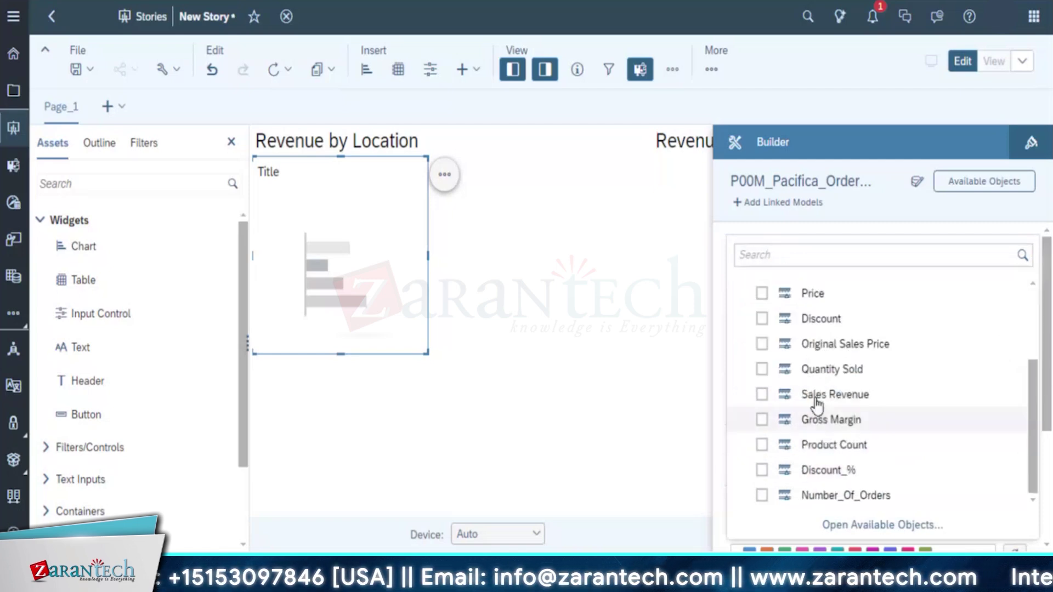
pyautogui.click(768, 400)
pyautogui.click(766, 402)
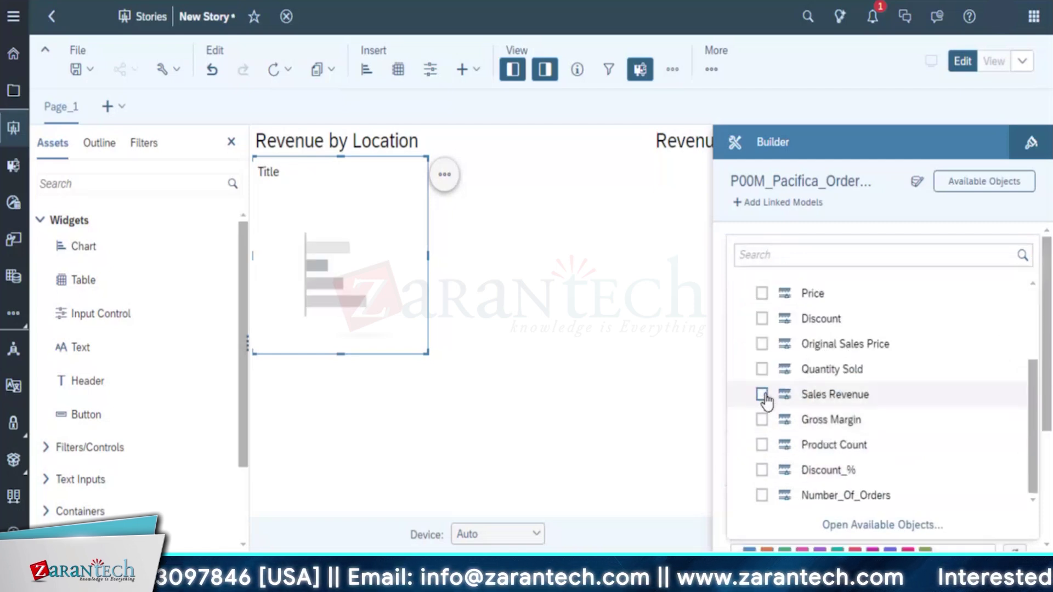
pyautogui.click(762, 395)
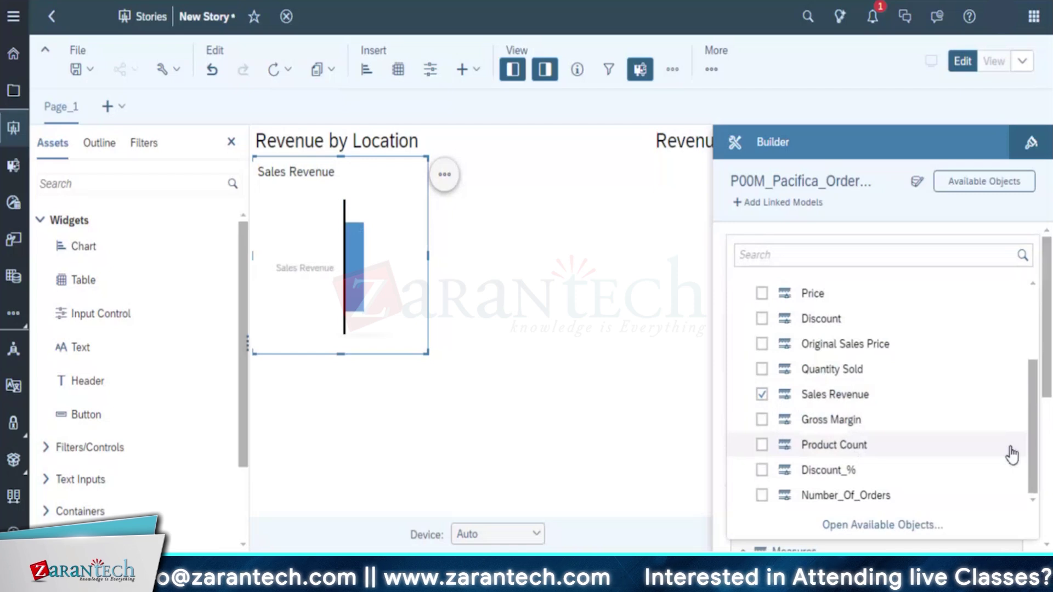
pyautogui.scroll(3, 1033, 340)
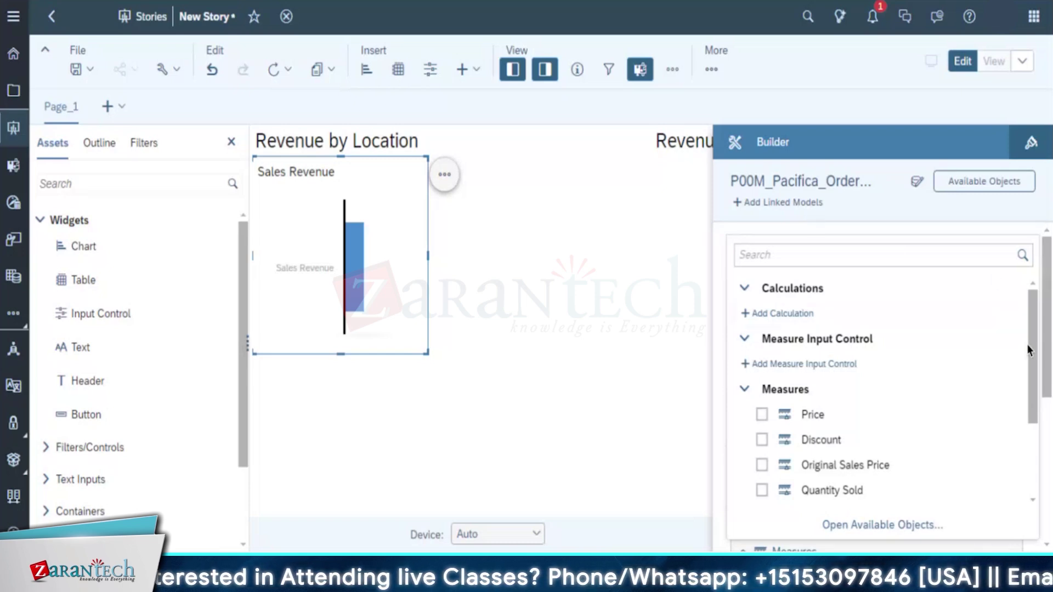
pyautogui.scroll(-3, 1033, 493)
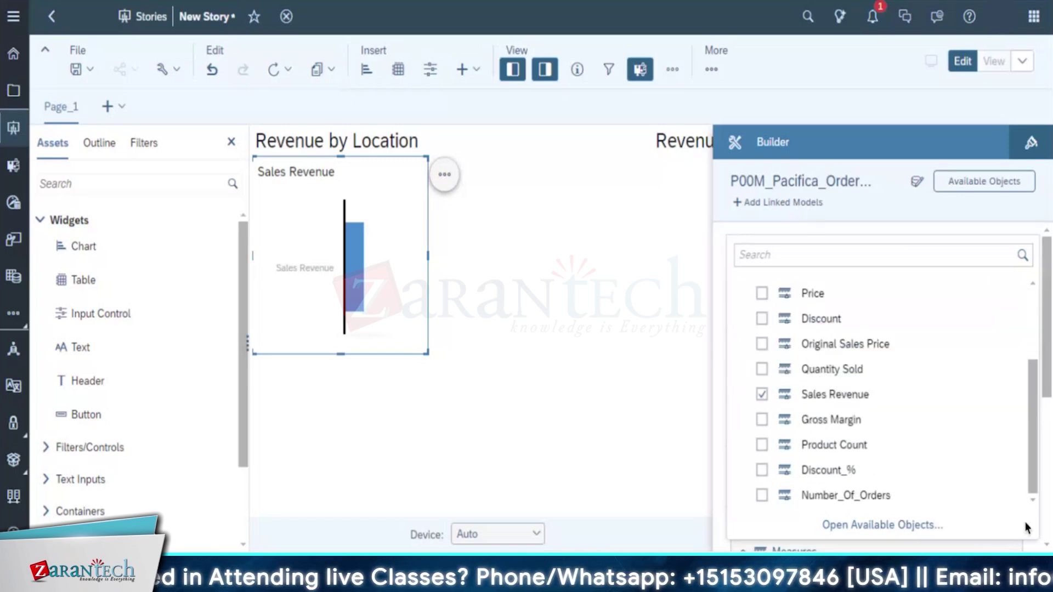
pyautogui.scroll(3, 1015, 384)
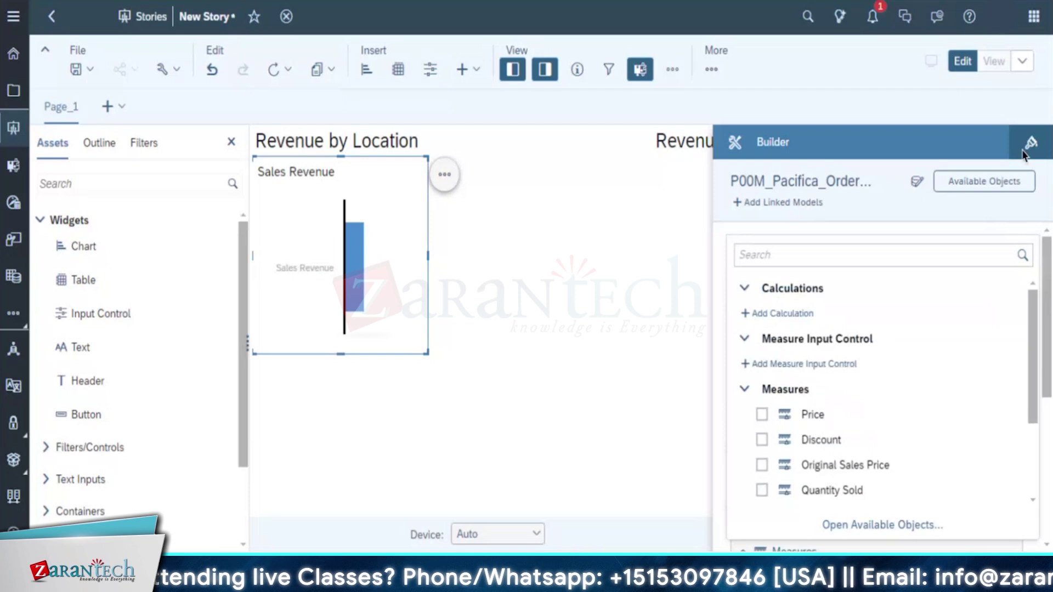
pyautogui.click(818, 275)
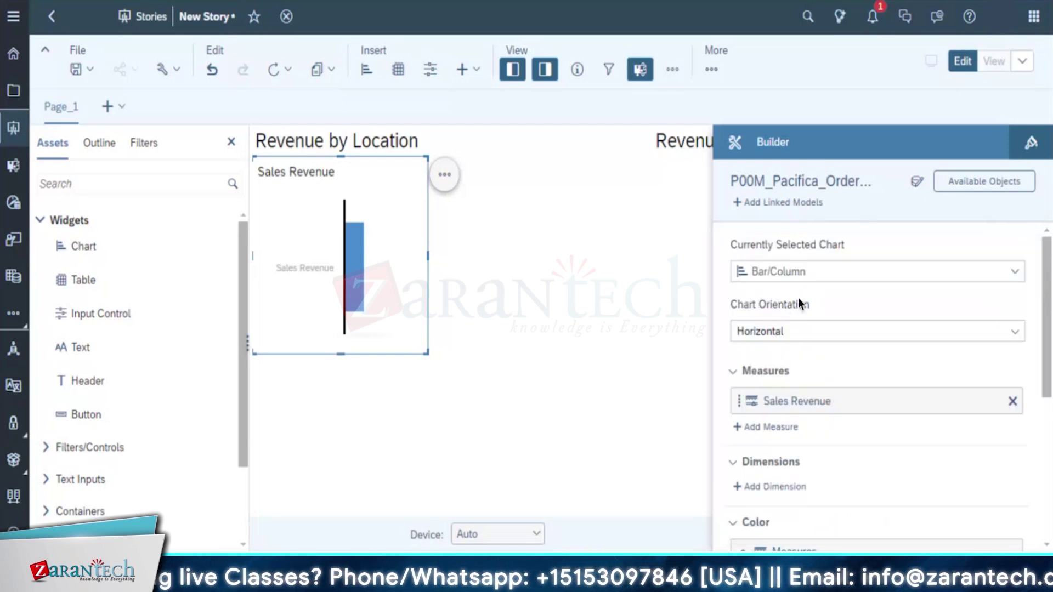
# Add Location as the chart's dimension so revenue is shown per country
pyautogui.click(767, 485)
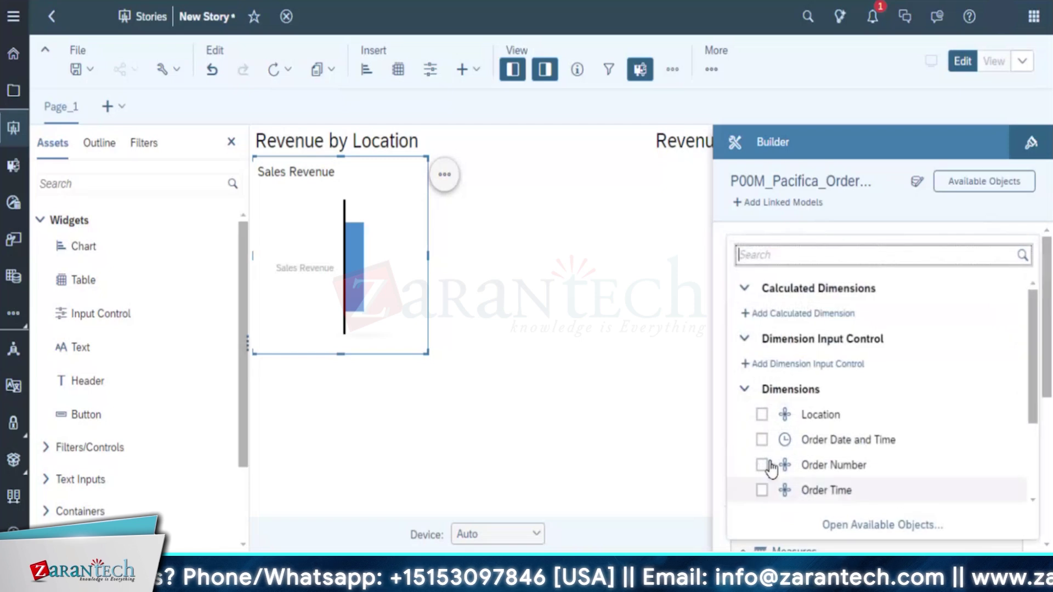
pyautogui.click(762, 414)
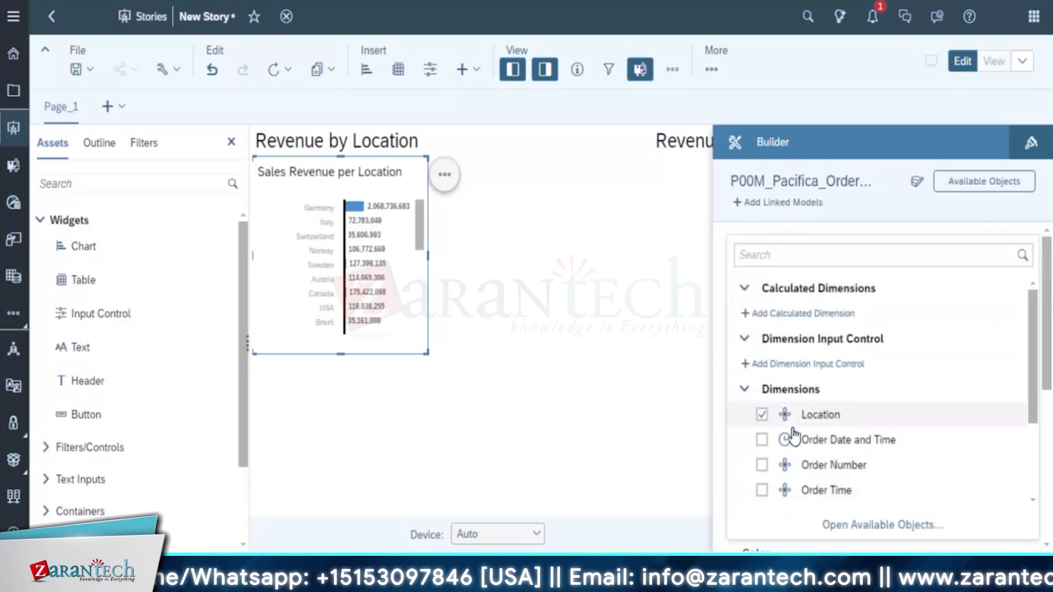
pyautogui.moveTo(1029, 363); pyautogui.dragTo(1030, 505)
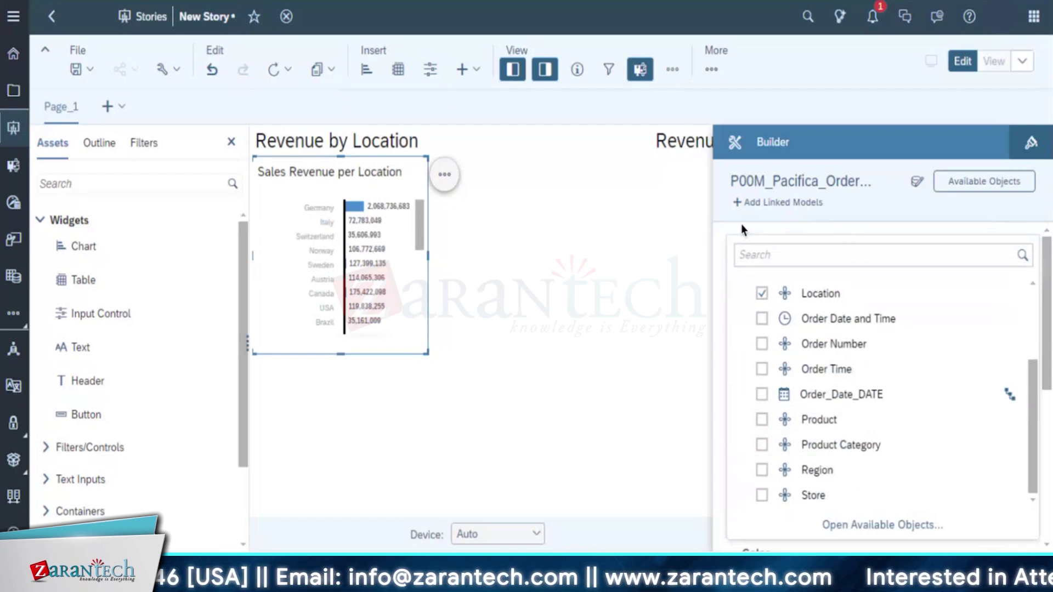
pyautogui.click(654, 263)
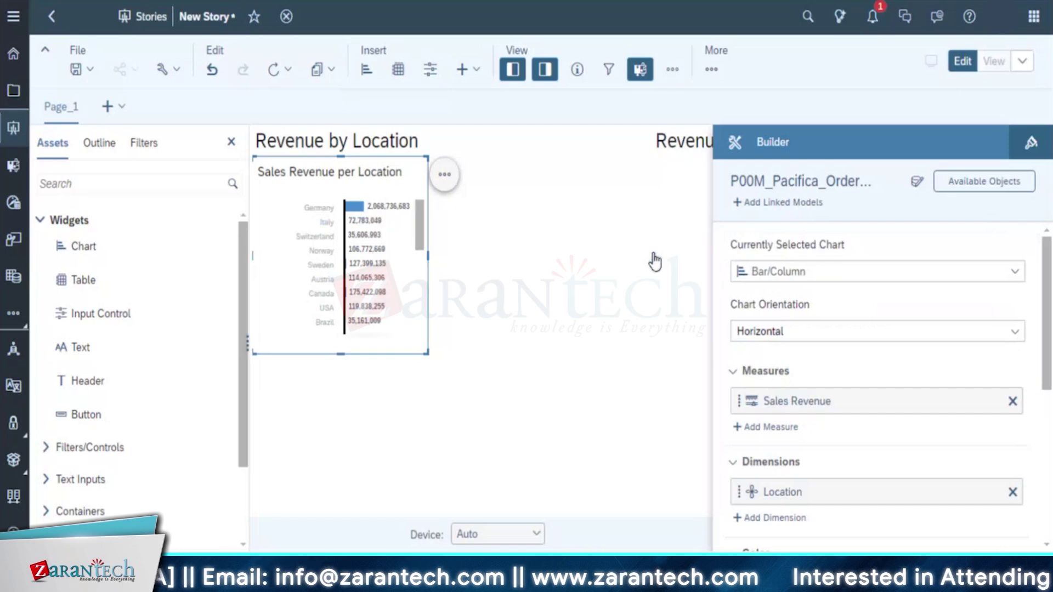
pyautogui.click(654, 262)
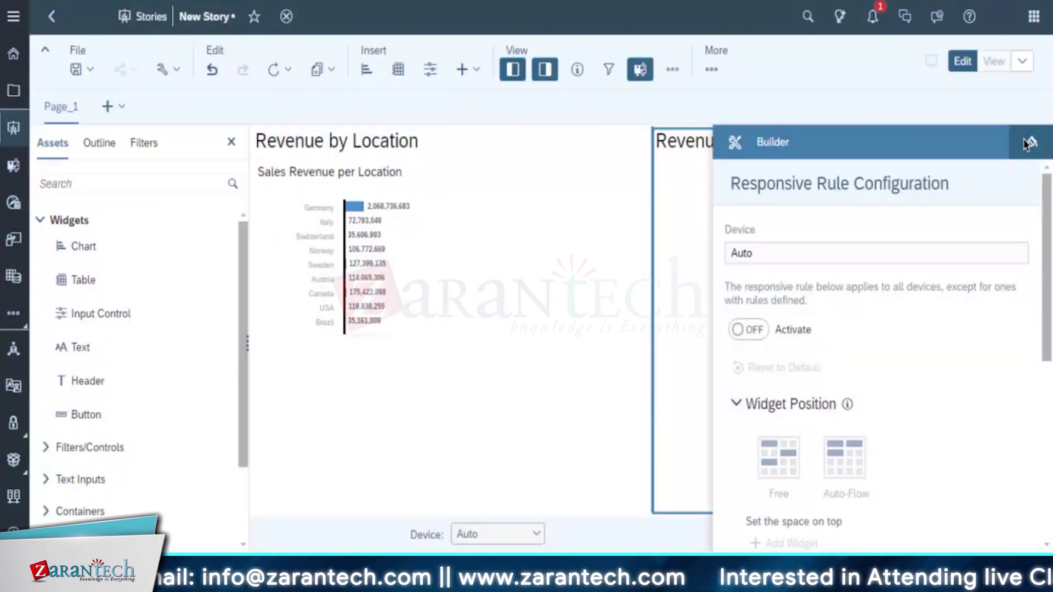
# Select the Revenue by Location and Revenue by Product sections in turn
pyautogui.click(567, 450)
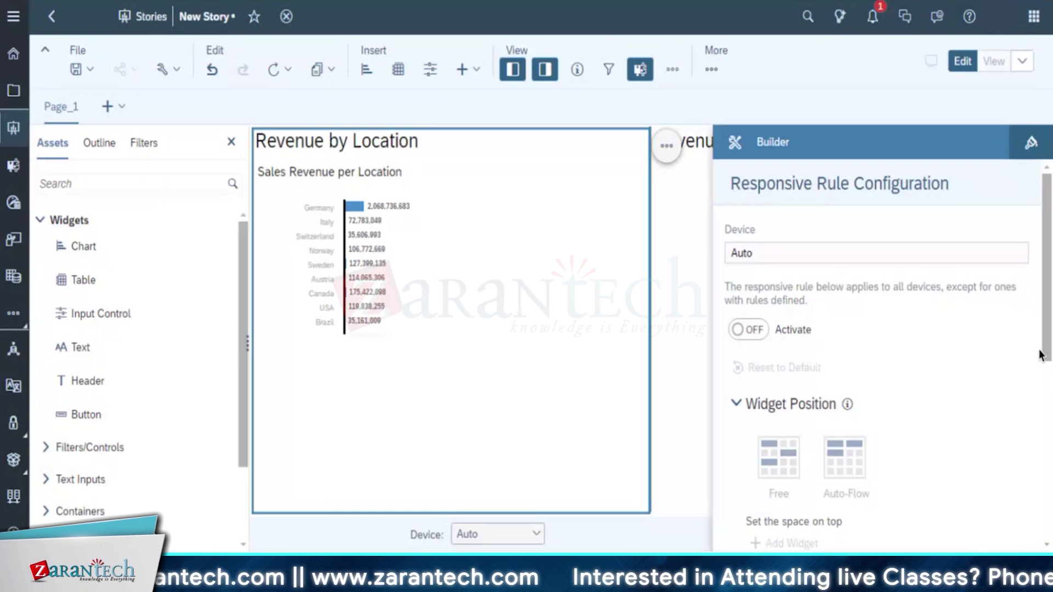
pyautogui.scroll(-5, 789, 535)
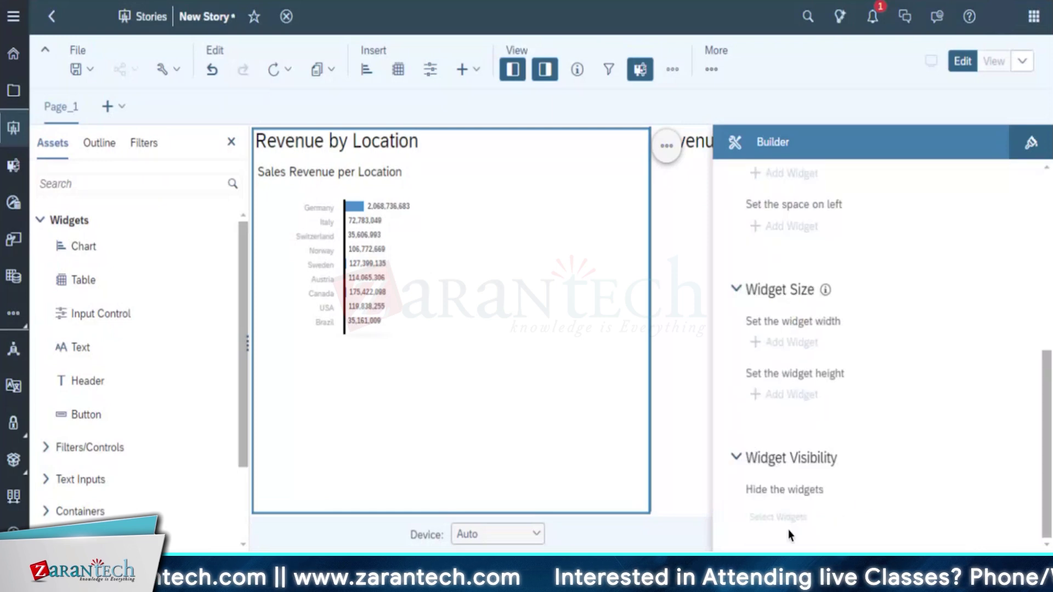
pyautogui.click(695, 406)
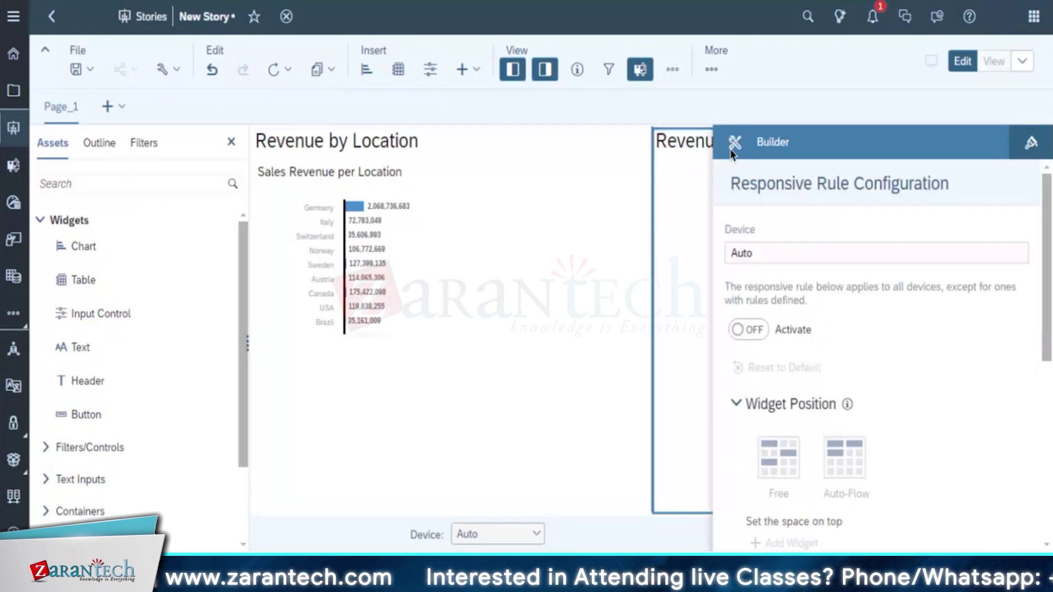
pyautogui.click(558, 219)
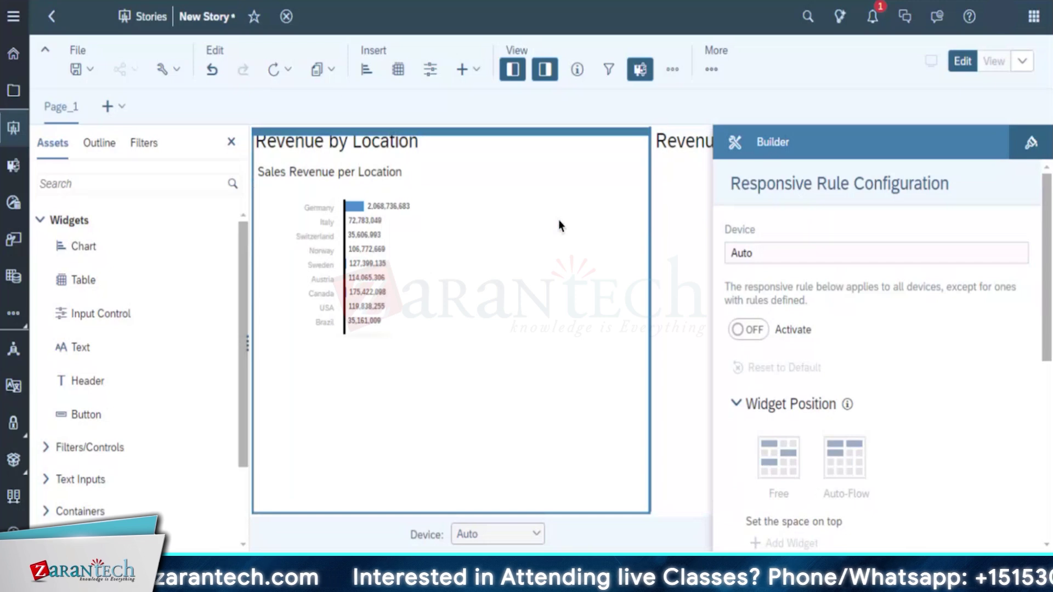
pyautogui.click(690, 196)
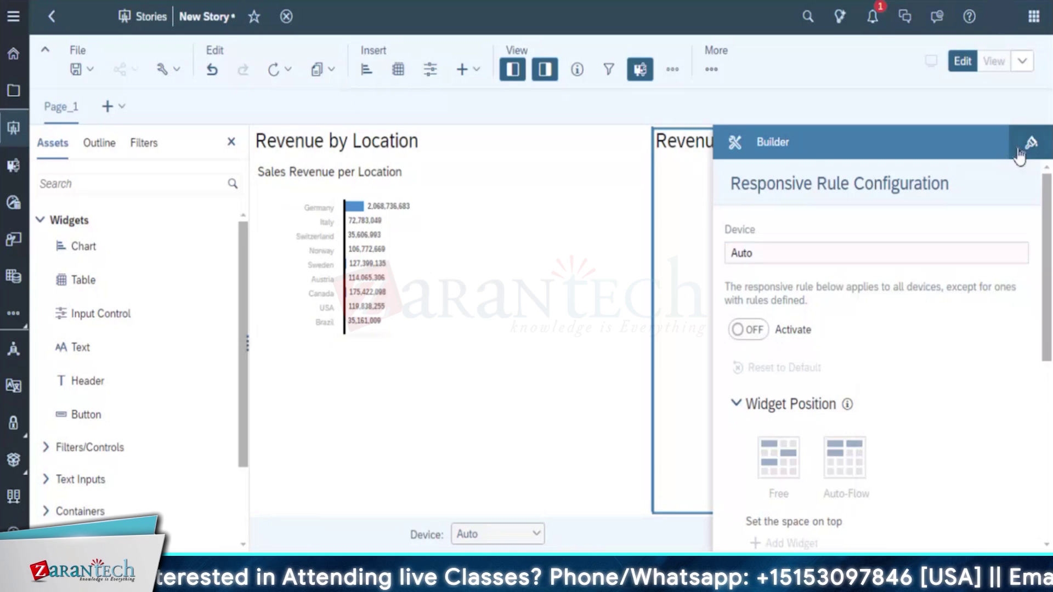
# Hide the assets side panel and narrow Revenue by Location so Revenue by Product widens
pyautogui.click(1029, 143)
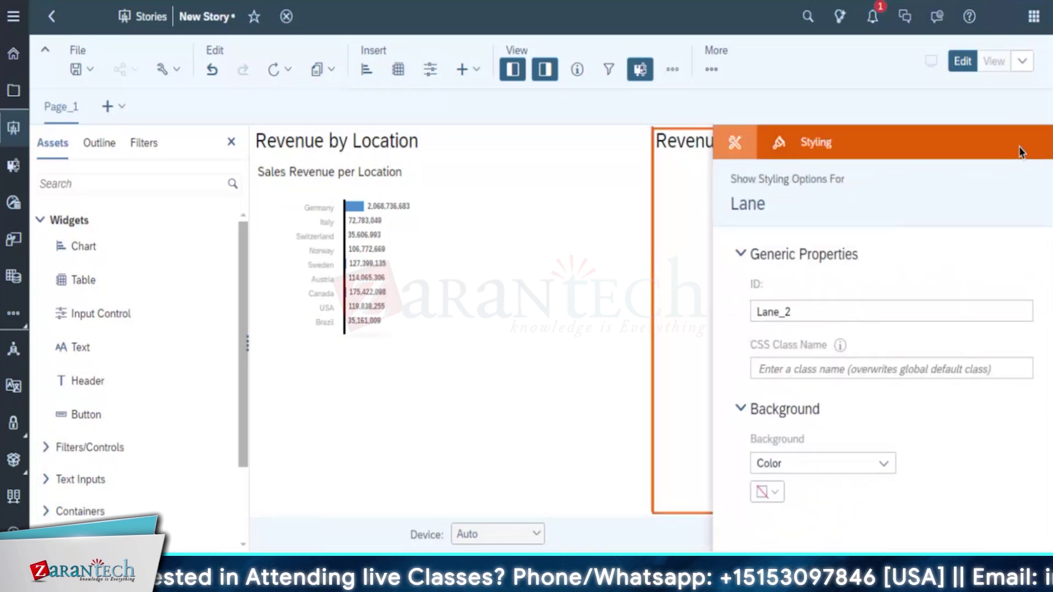
pyautogui.click(750, 152)
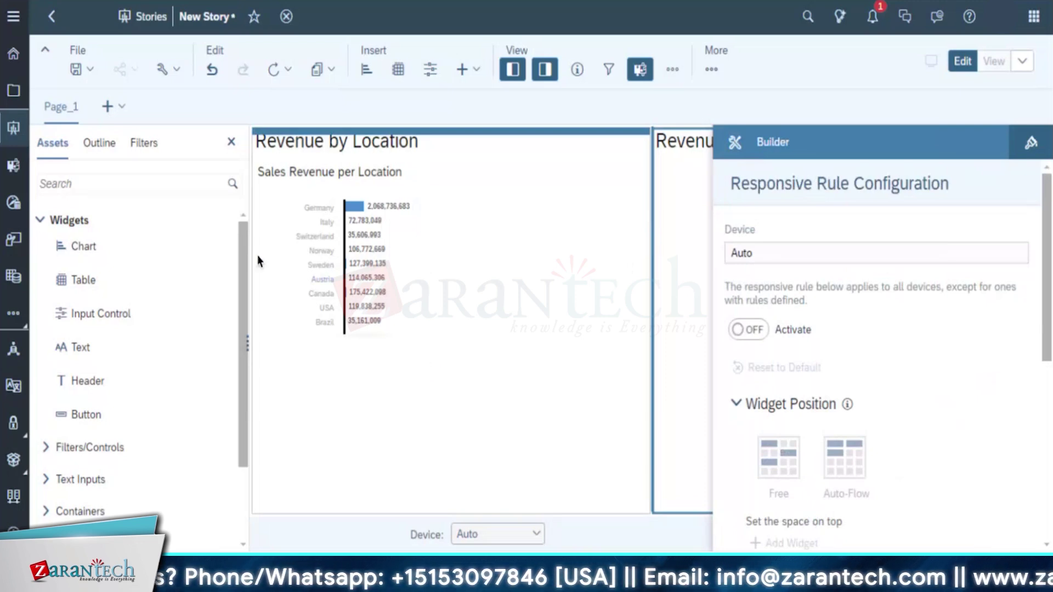
pyautogui.click(231, 142)
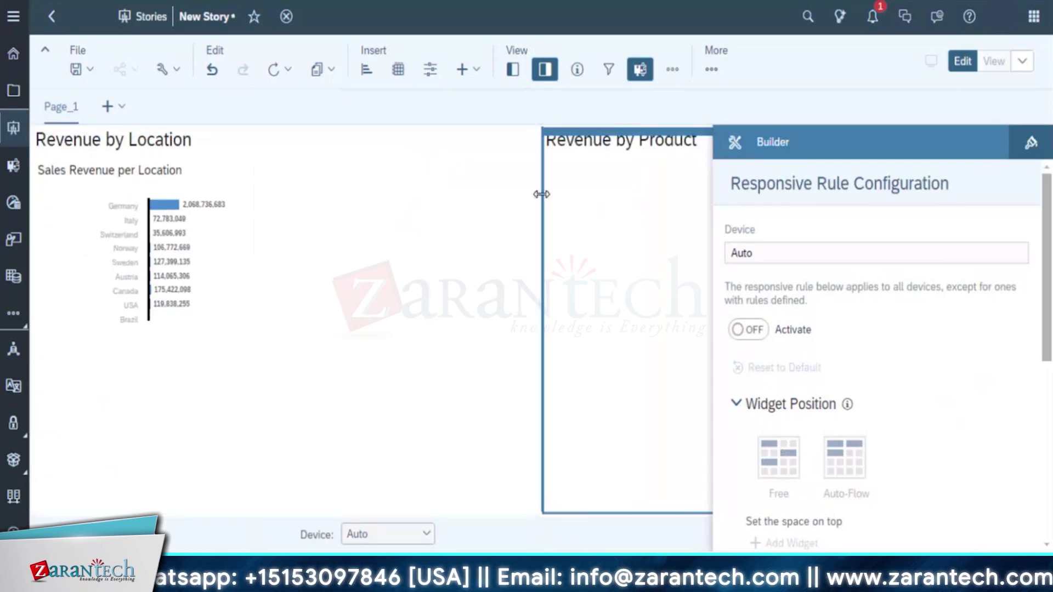
pyautogui.moveTo(542, 199); pyautogui.dragTo(338, 218)
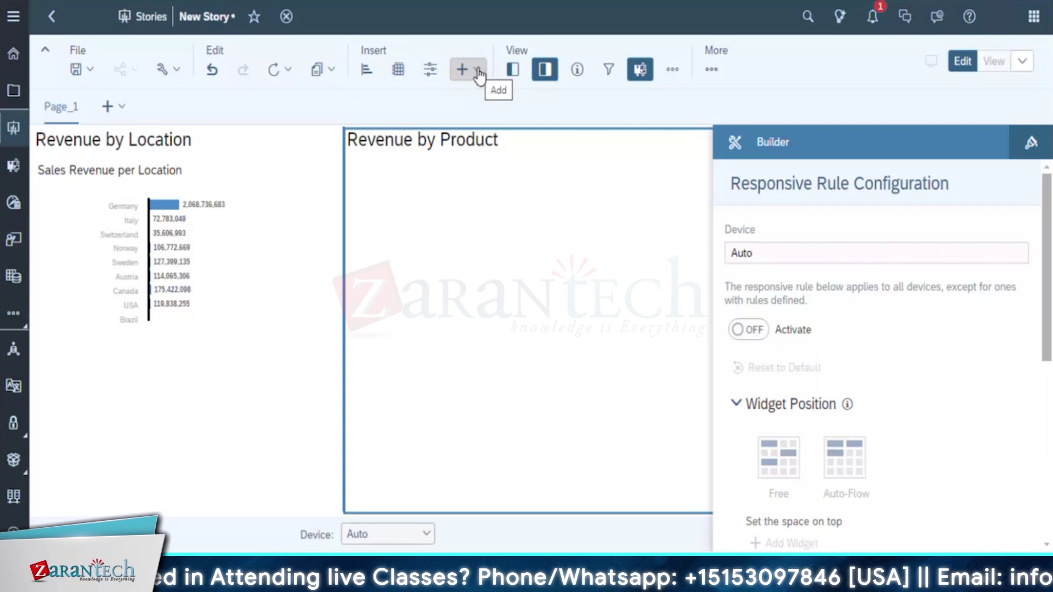
pyautogui.click(478, 71)
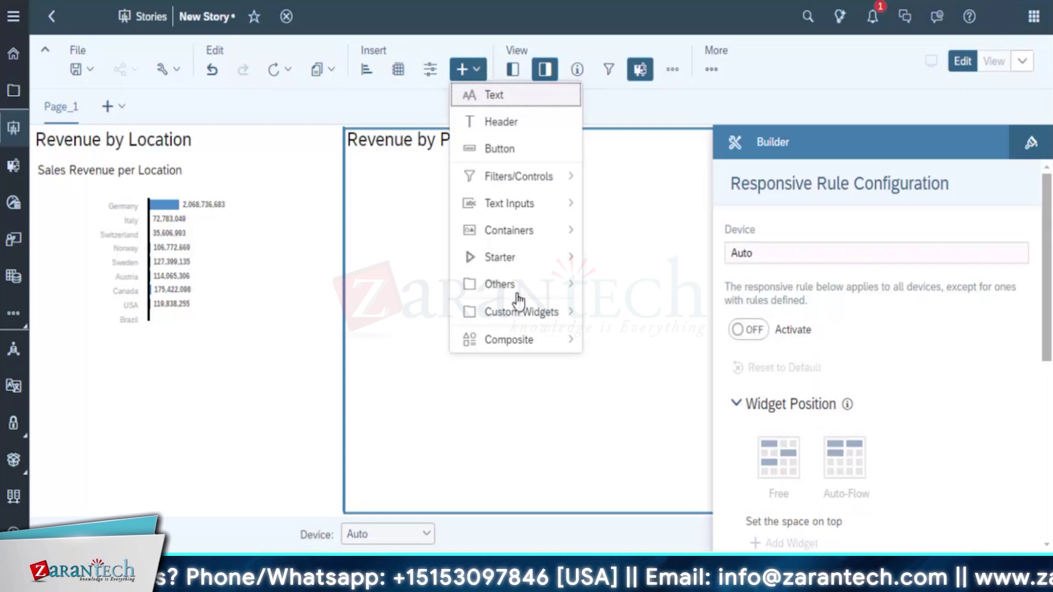
pyautogui.click(543, 177)
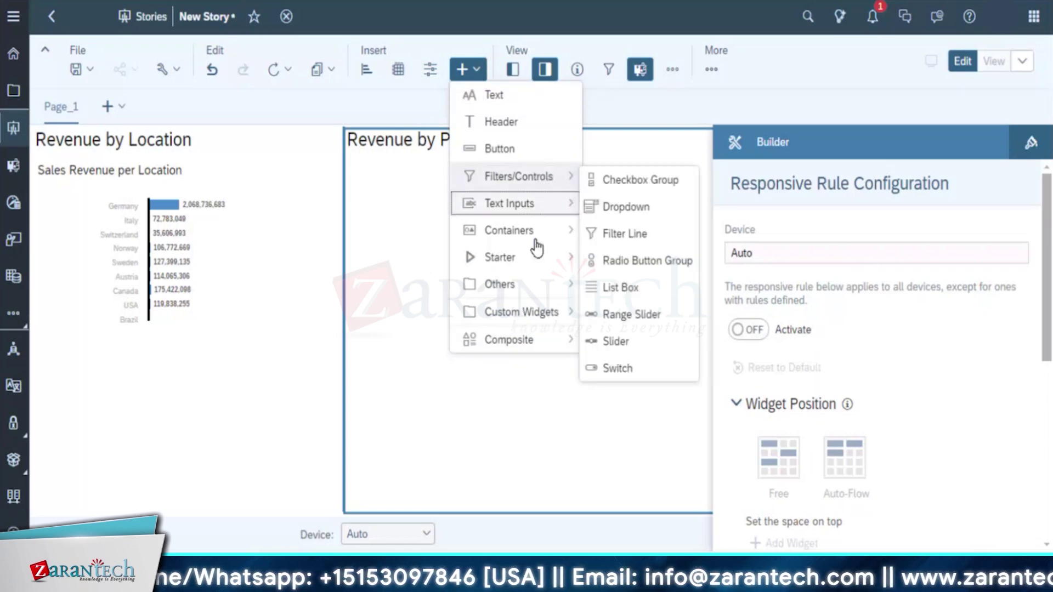
pyautogui.click(522, 313)
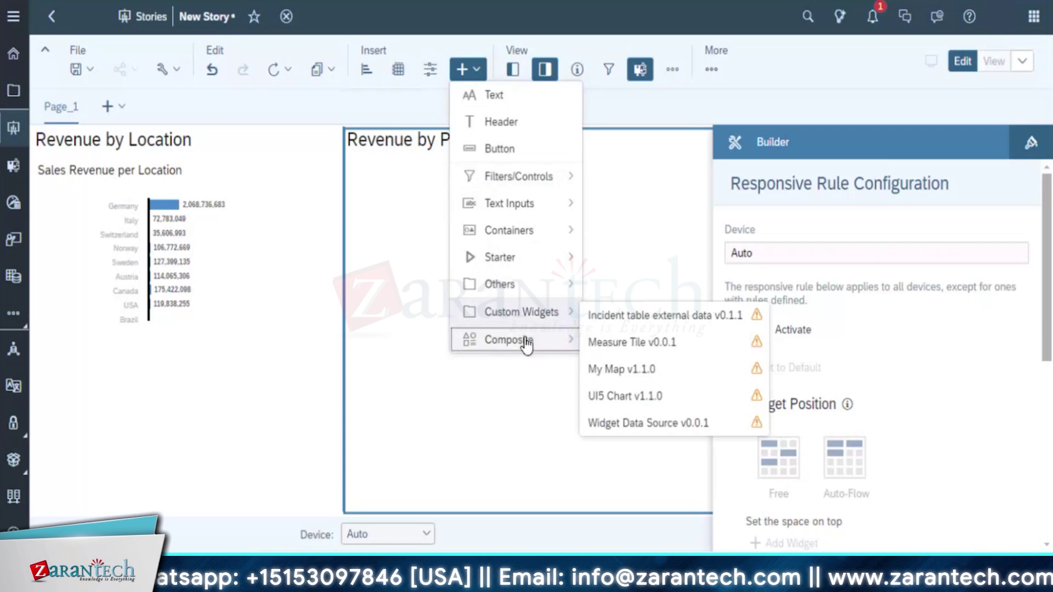
pyautogui.click(525, 341)
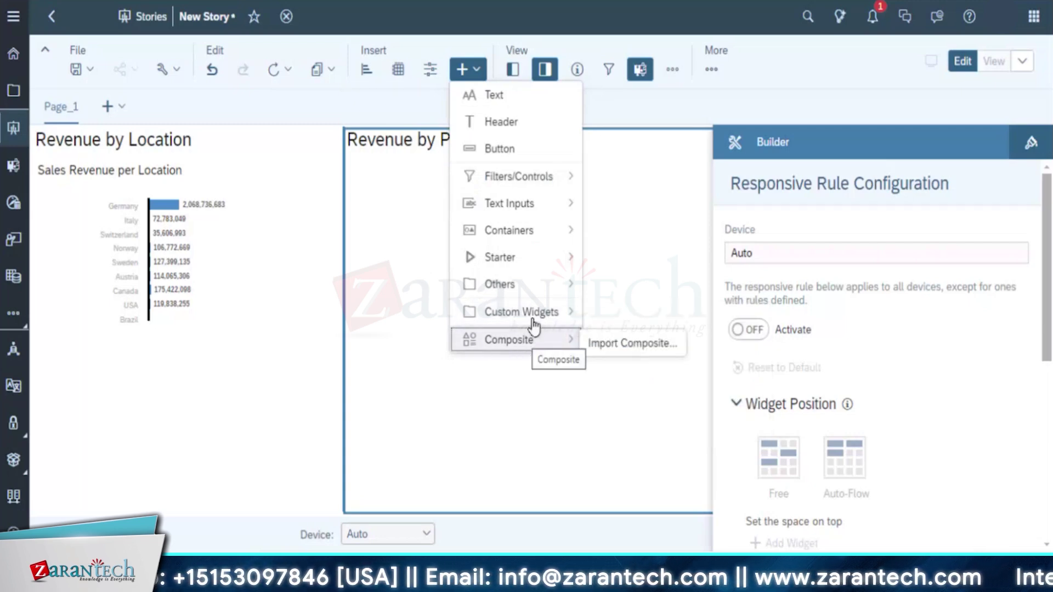
pyautogui.click(540, 230)
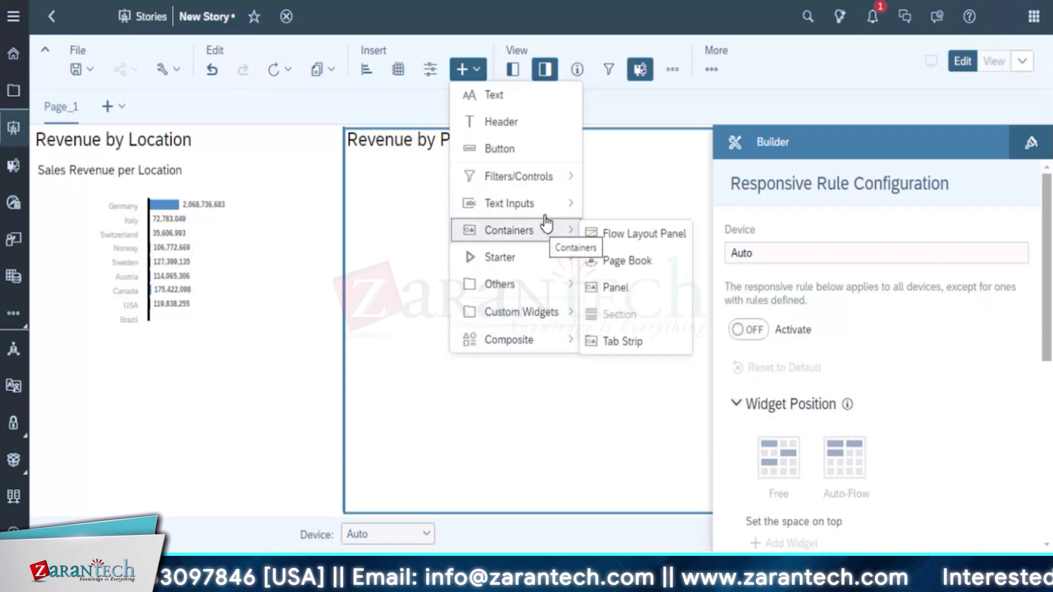
pyautogui.click(556, 178)
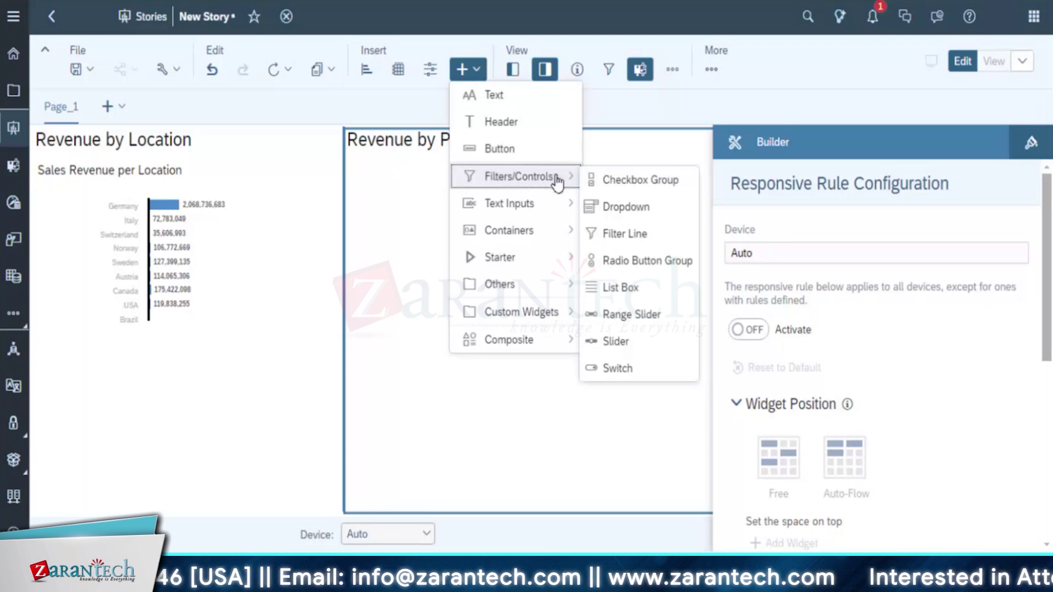
pyautogui.press('Escape')
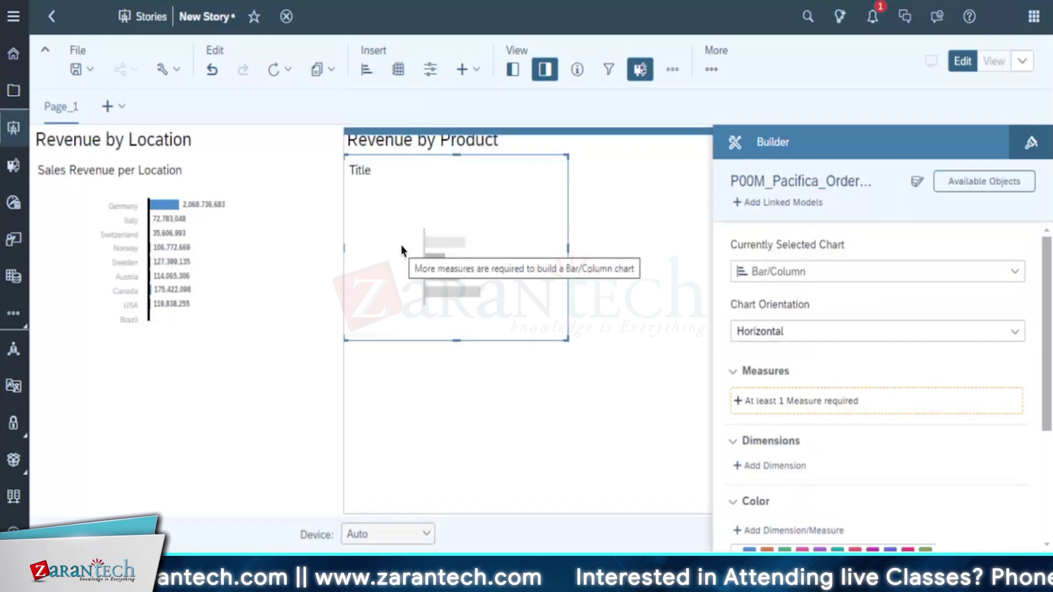
# Place a horizontal bar chart in the Revenue by Product lane and select it for configuration
pyautogui.click(1018, 271)
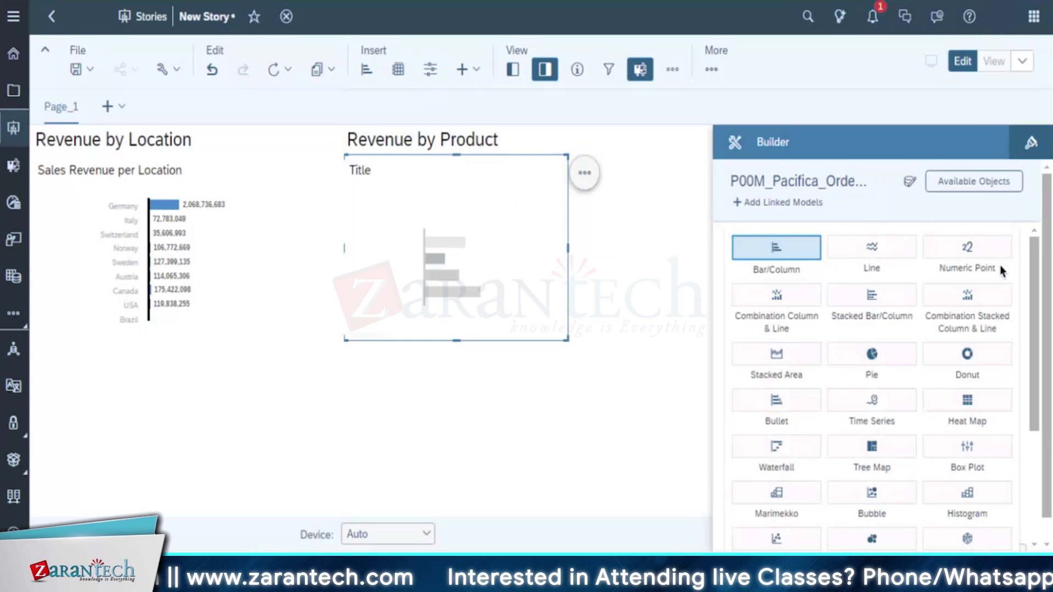
pyautogui.click(689, 340)
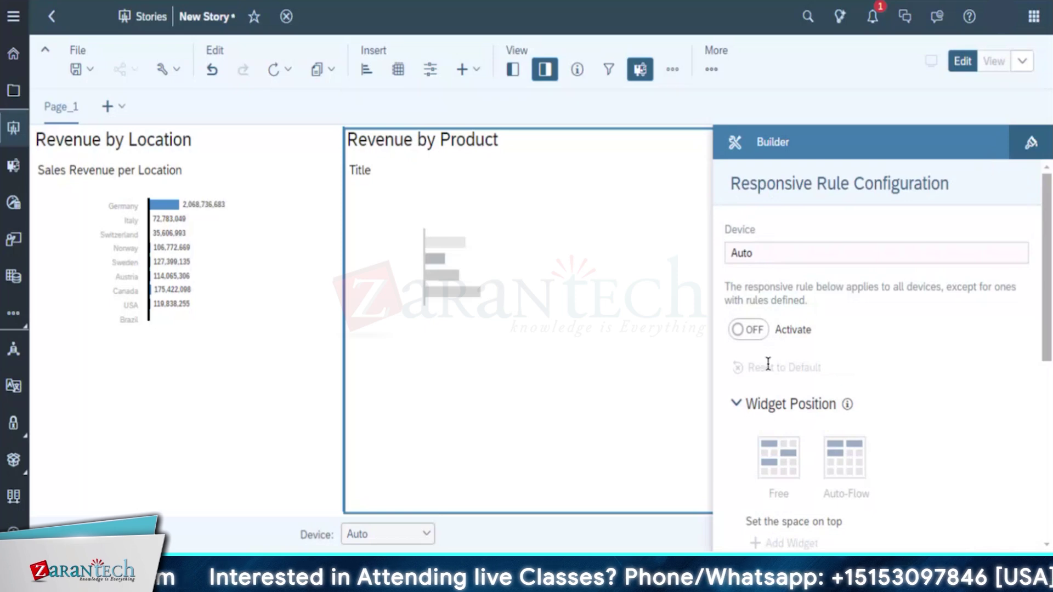
pyautogui.scroll(-5, 1040, 415)
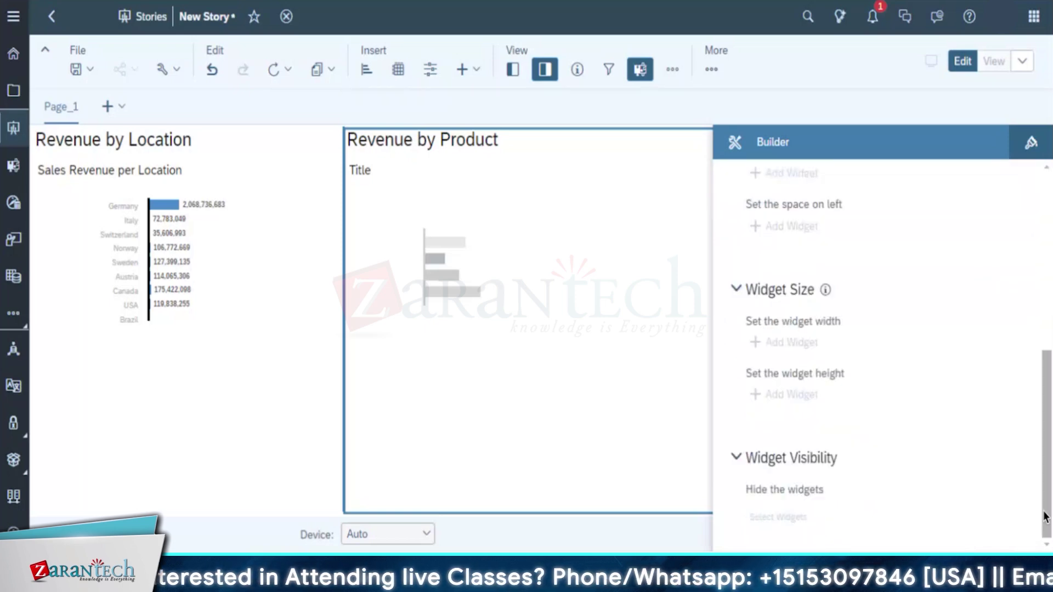
pyautogui.scroll(5, 1037, 187)
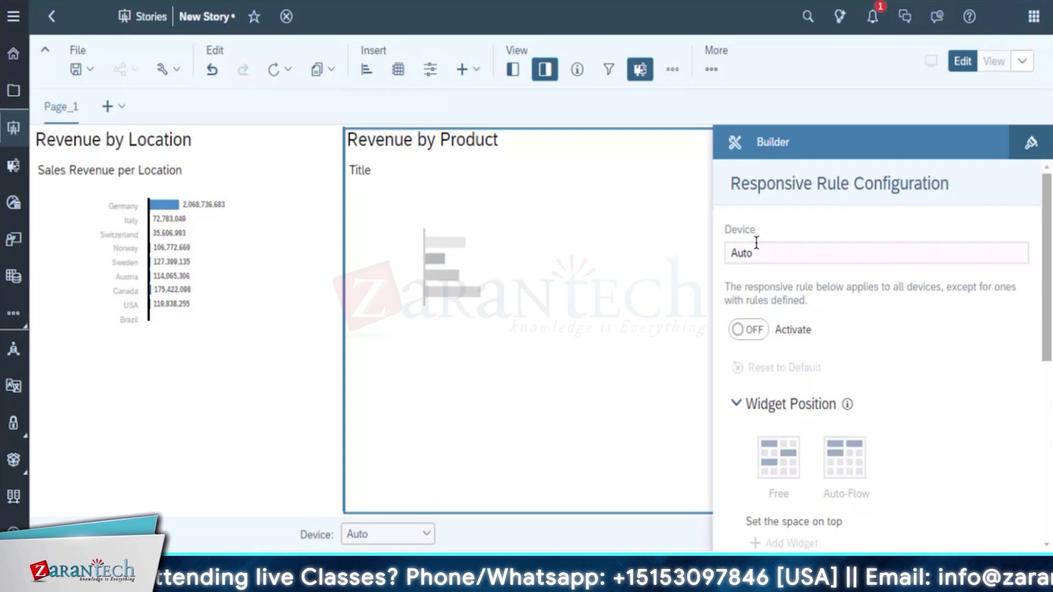
pyautogui.click(624, 280)
pyautogui.click(423, 245)
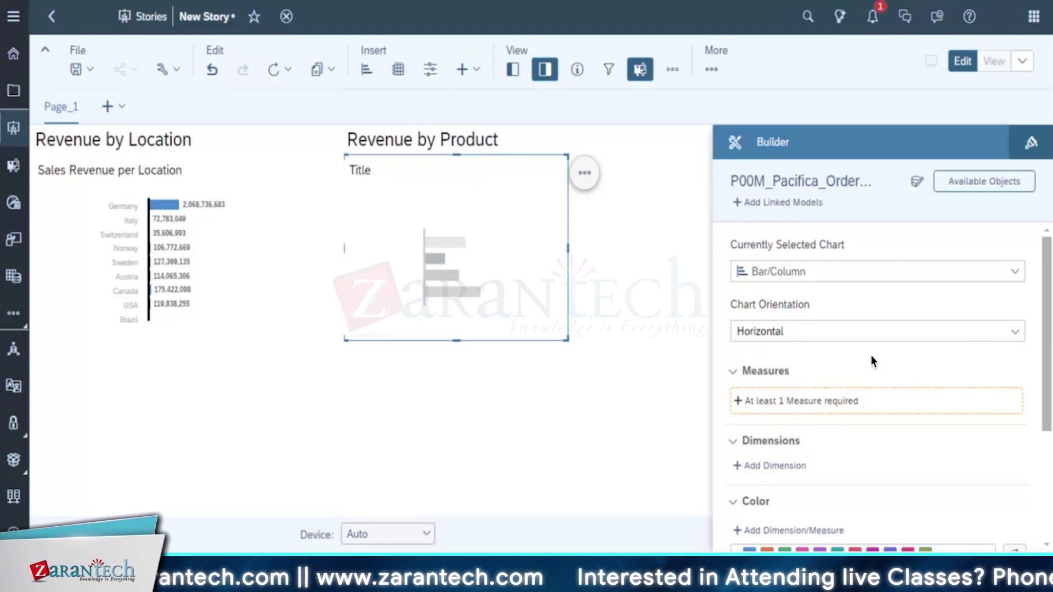
# Change the chart to a Tree Map sized by Sales Revenue
pyautogui.click(928, 277)
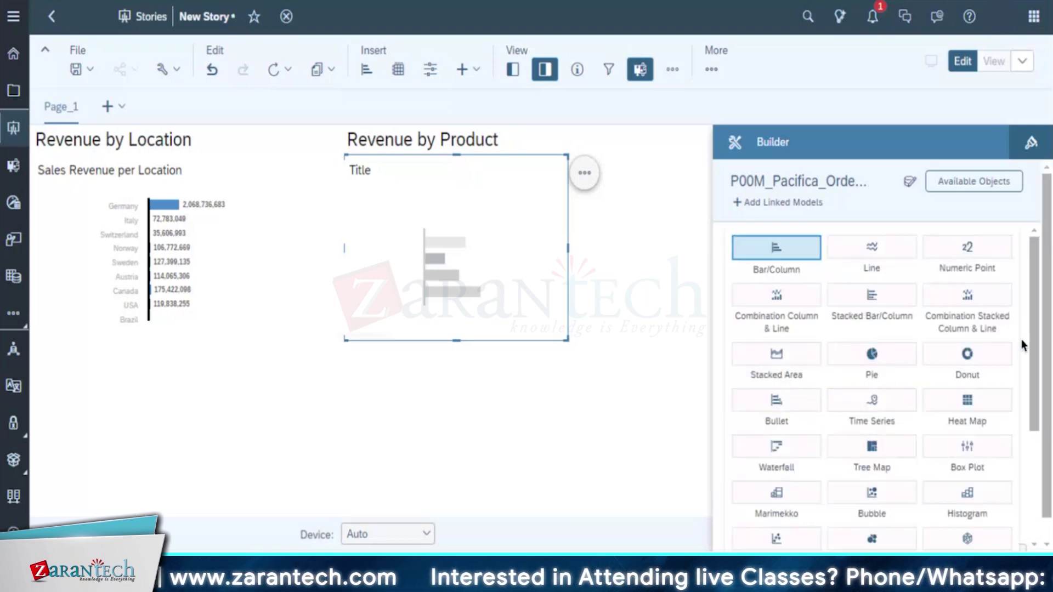
pyautogui.click(873, 455)
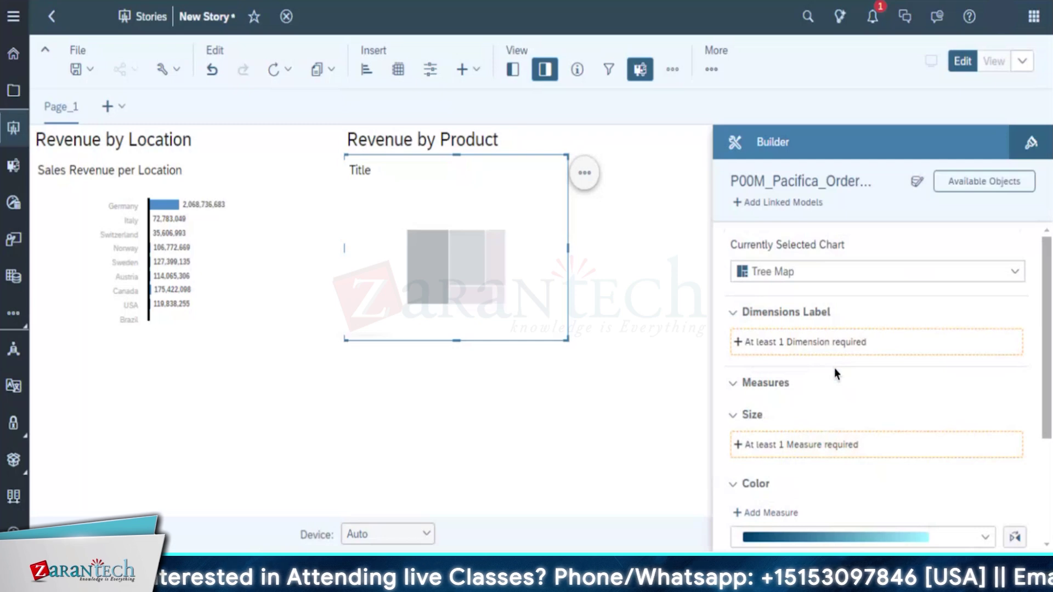
pyautogui.click(775, 445)
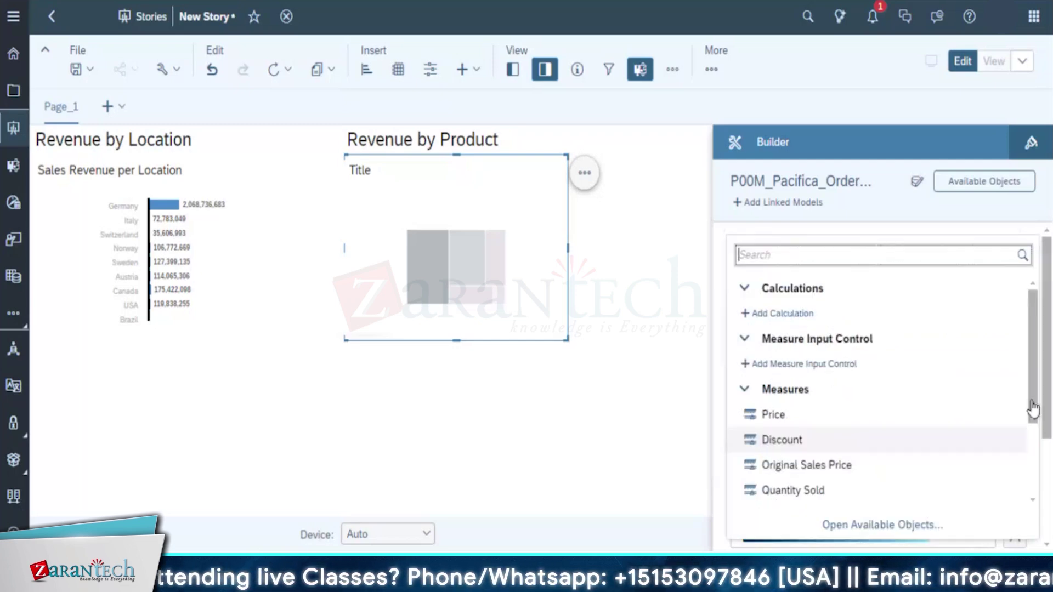
pyautogui.moveTo(1028, 383); pyautogui.dragTo(1025, 462)
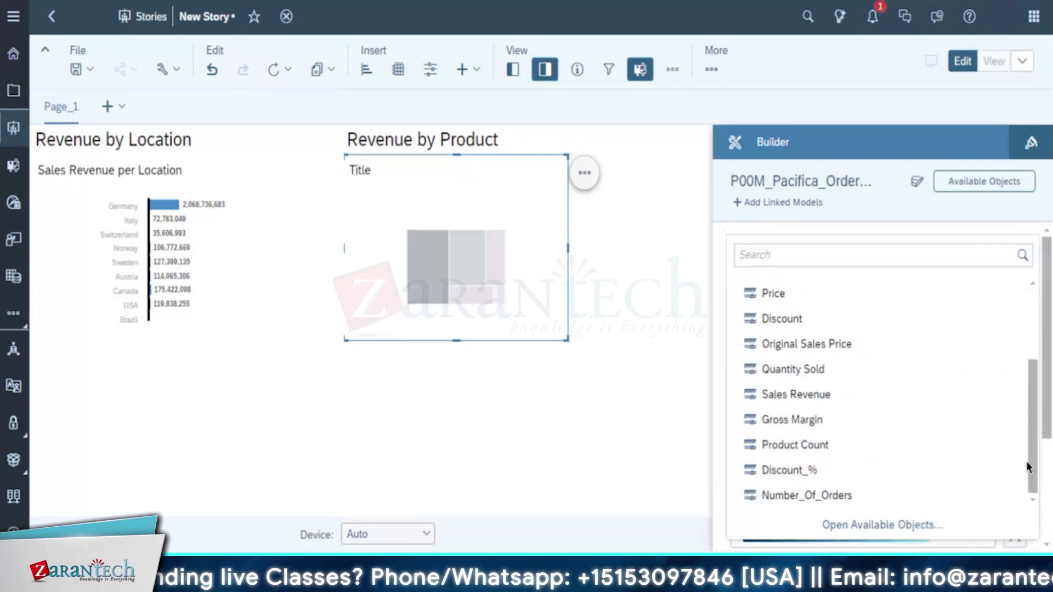
pyautogui.click(797, 396)
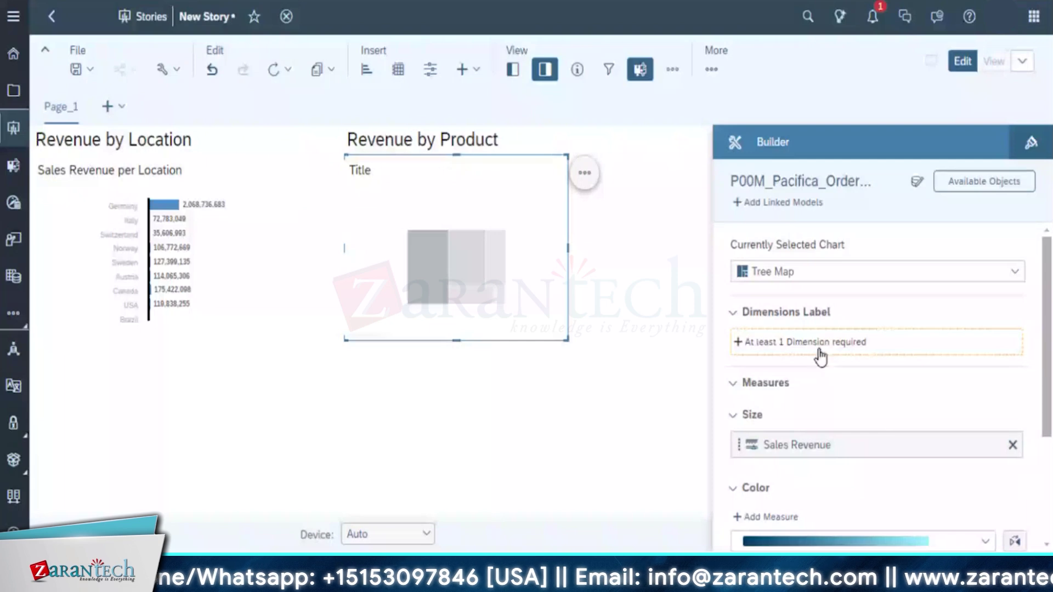
# Label the tree map by the Product dimension, then deselect the chart
pyautogui.click(781, 343)
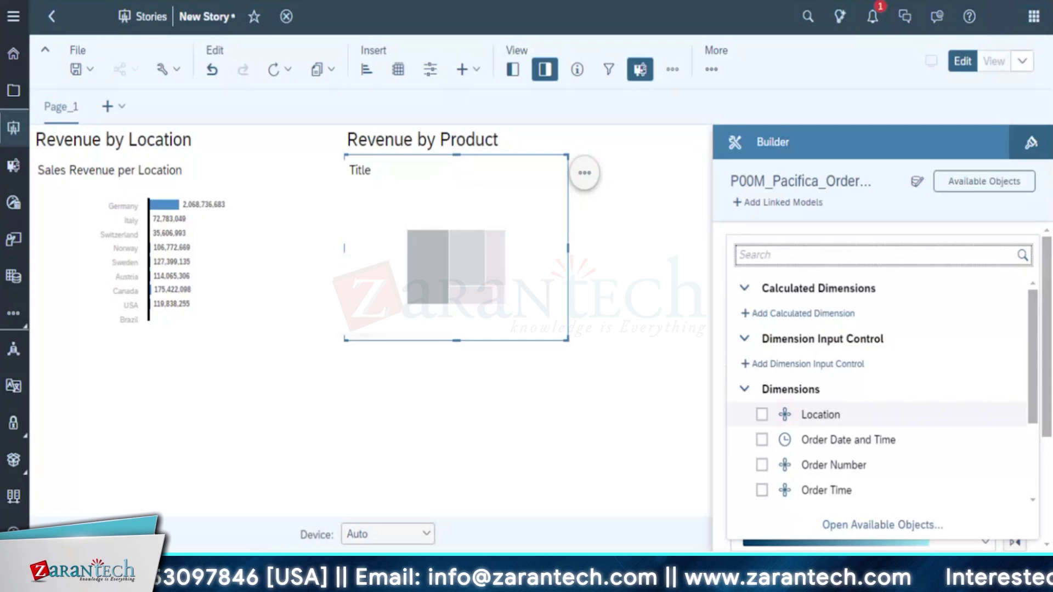
pyautogui.scroll(-3, 932, 451)
pyautogui.click(762, 419)
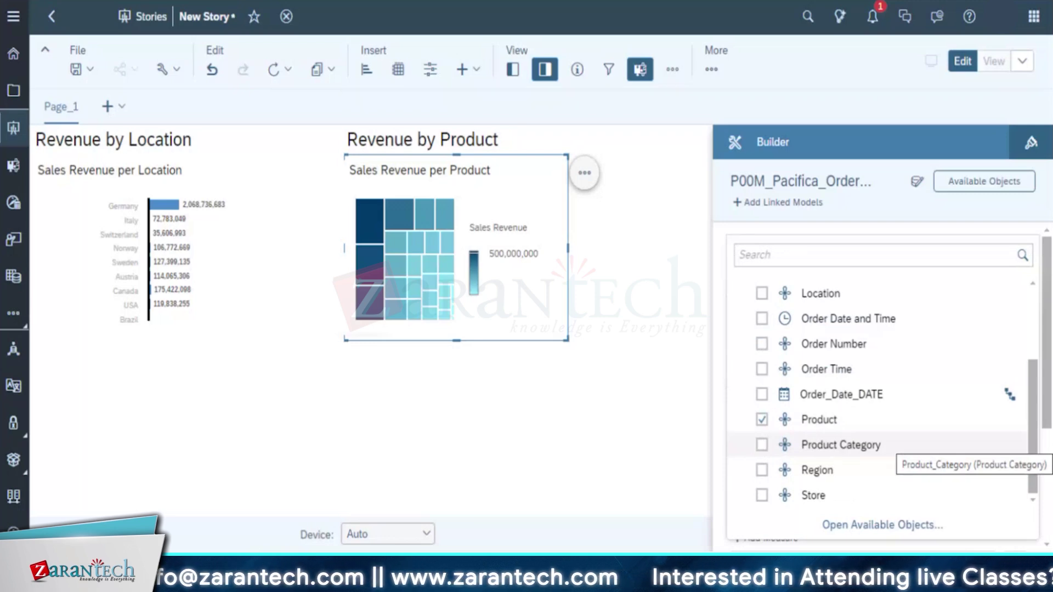
pyautogui.click(613, 429)
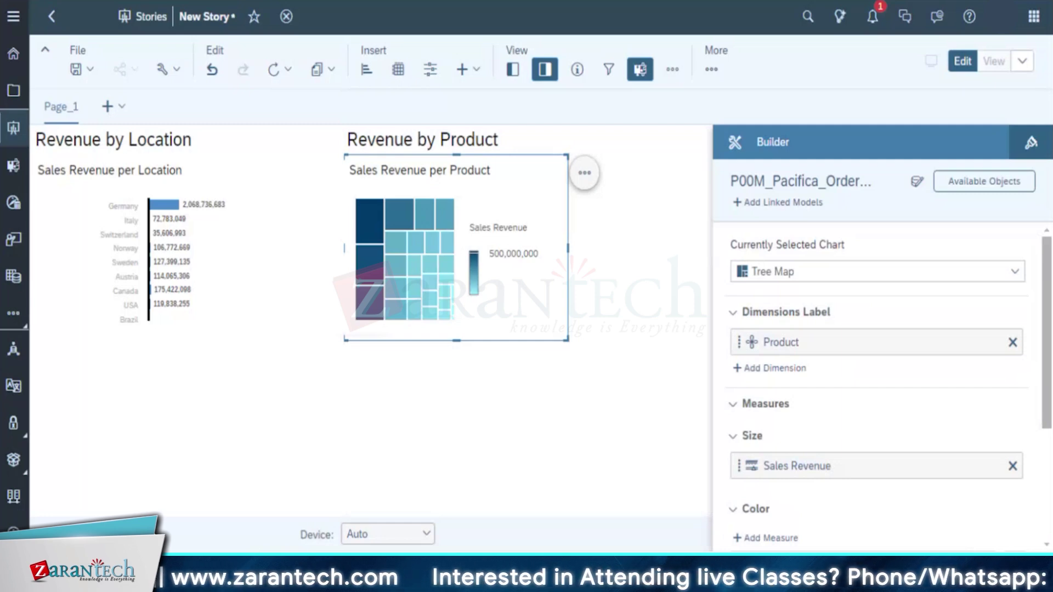
pyautogui.click(433, 388)
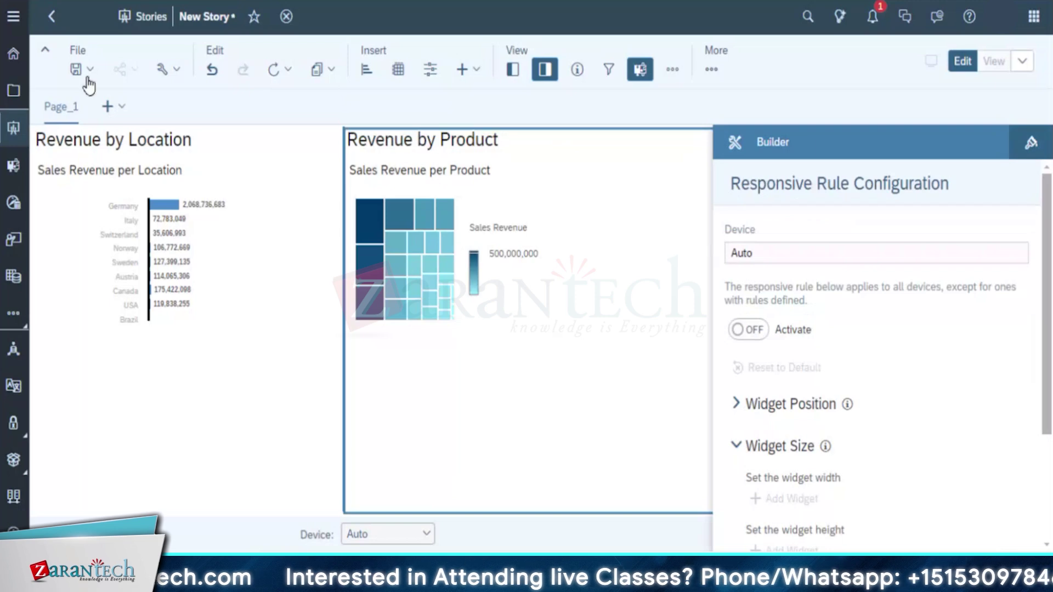
# Start saving the story and name it Straive_Basic_Builder
pyautogui.click(89, 70)
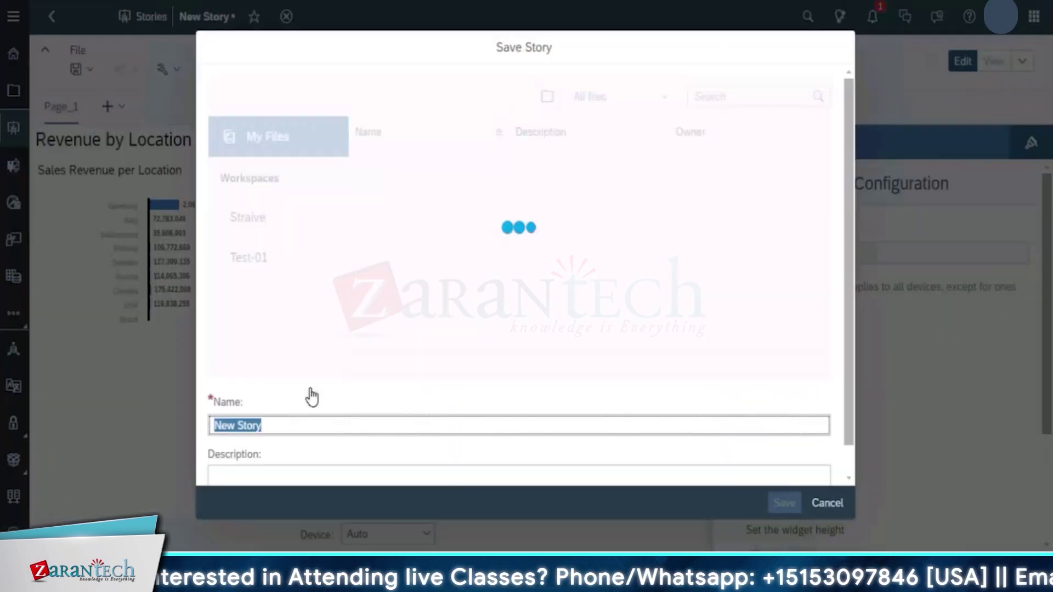
pyautogui.click(282, 422)
pyautogui.hotkey('ctrl', 'a')
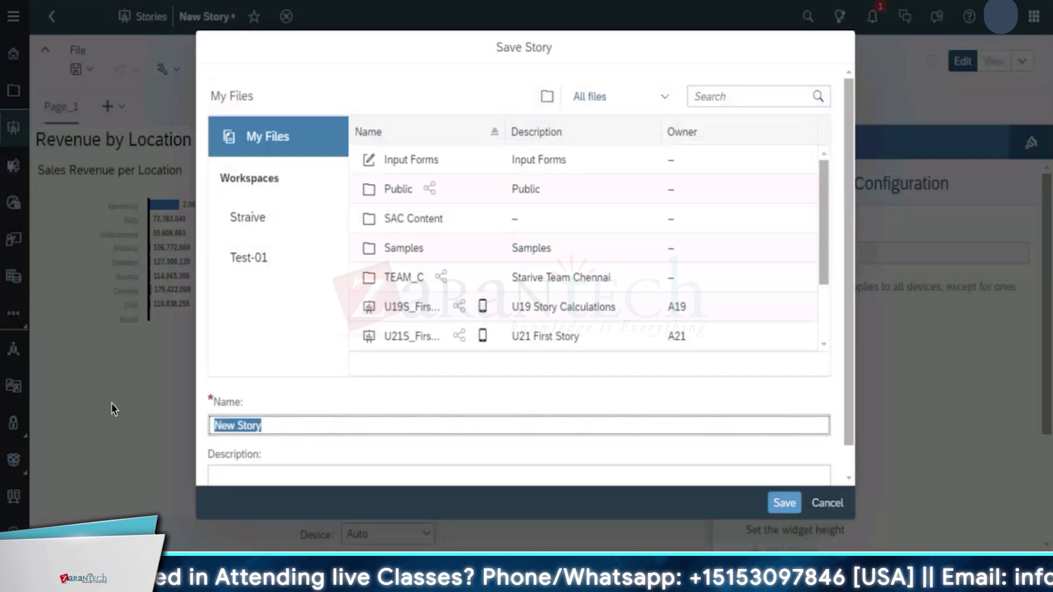
pyautogui.press('BackSpace')
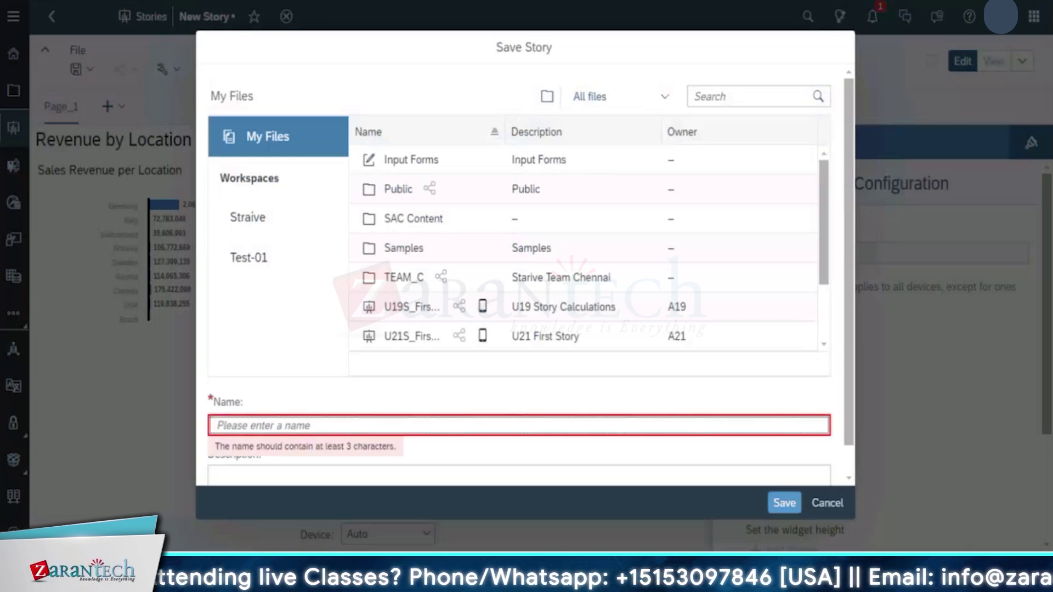
pyautogui.write('Straive_Basic_Bu')
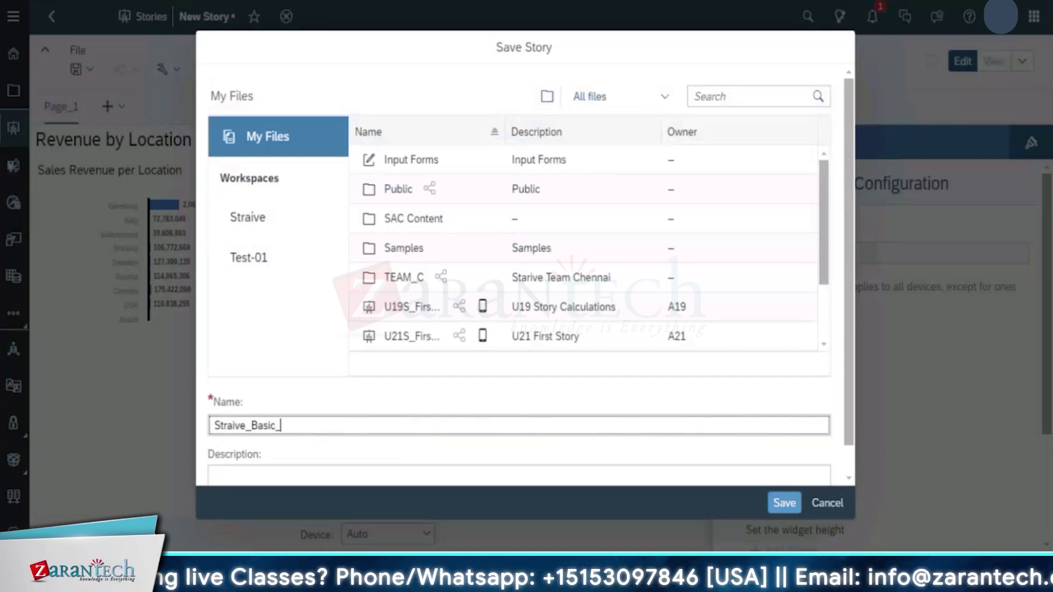
pyautogui.press('shift')
pyautogui.press('shift')
pyautogui.press('shift')
pyautogui.press('shift')
pyautogui.press('shift')
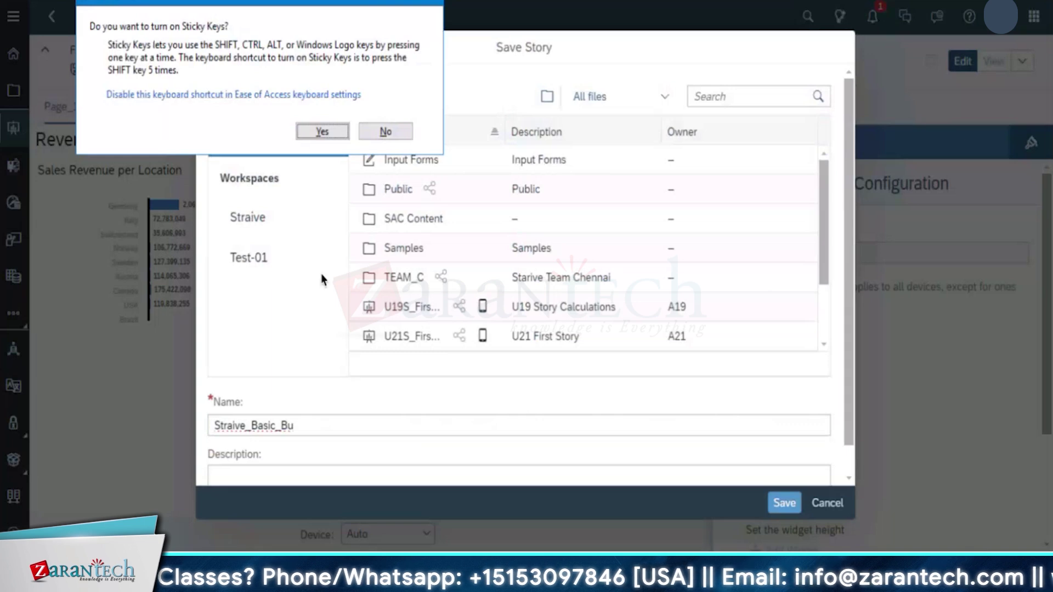
pyautogui.click(380, 130)
pyautogui.click(333, 419)
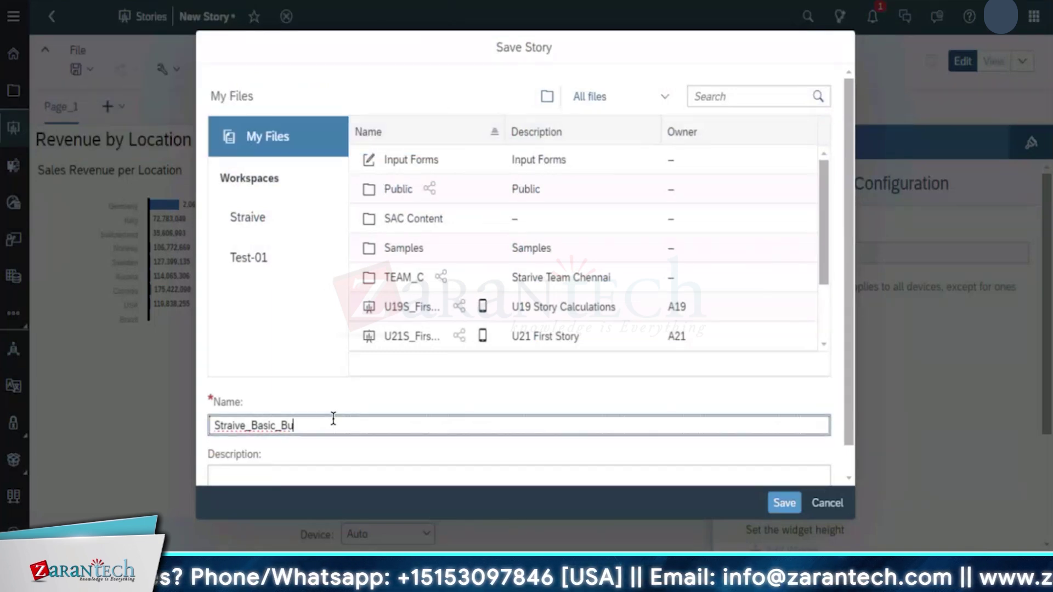
pyautogui.write('ilder')
# Give the story the description 'Straive First story' and save it
pyautogui.click(387, 476)
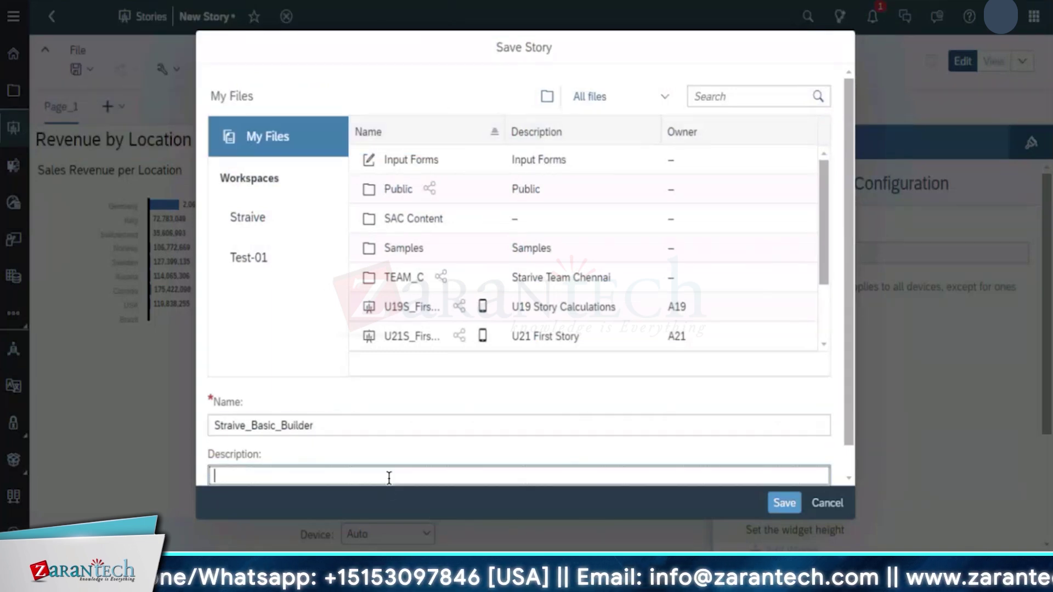
pyautogui.write('Stra')
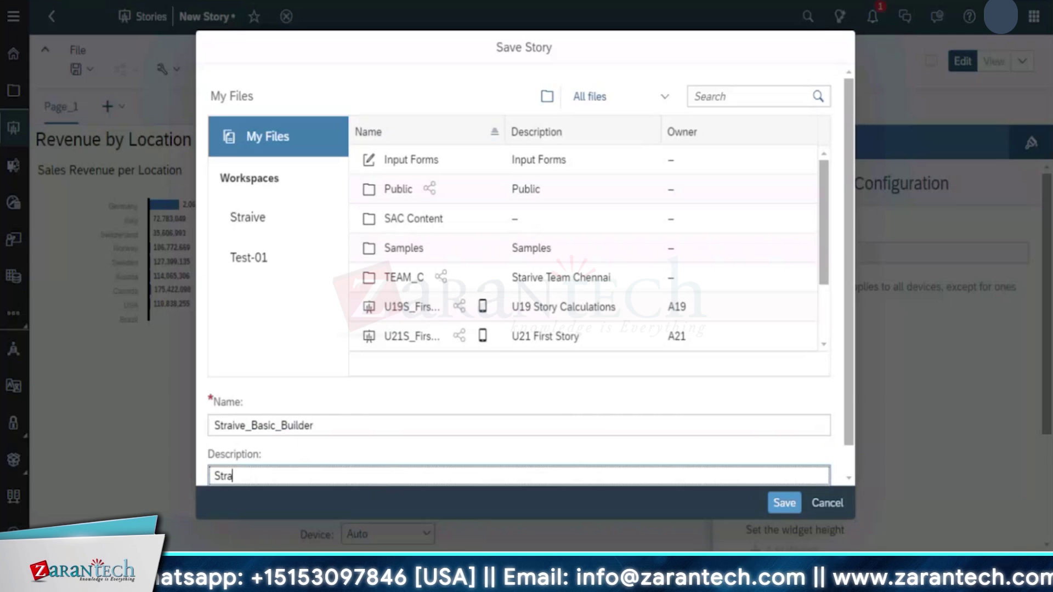
pyautogui.write('ive S')
pyautogui.press('BackSpace')
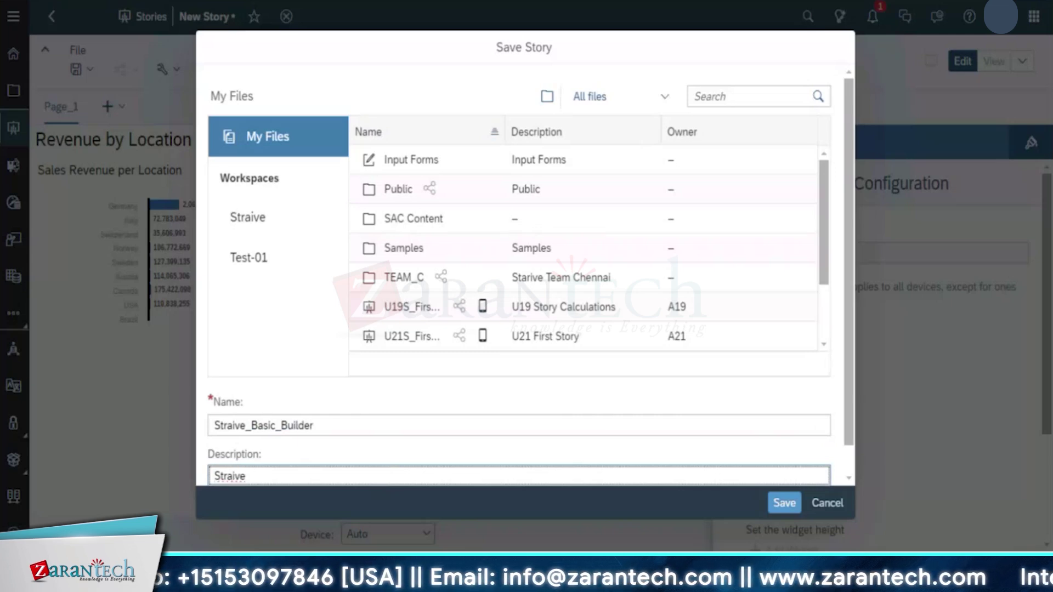
pyautogui.write('First story')
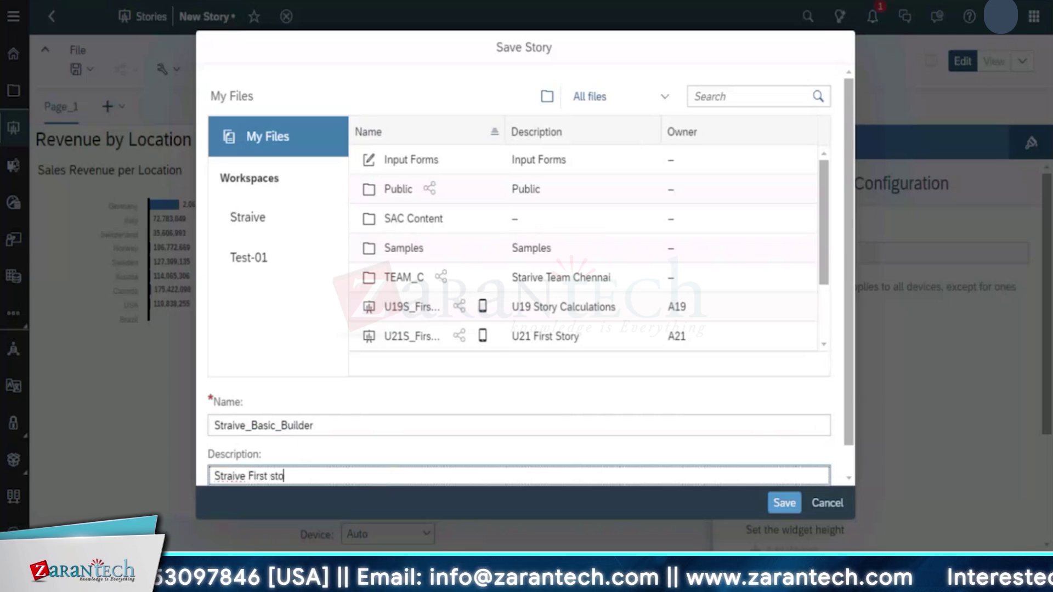
pyautogui.click(785, 502)
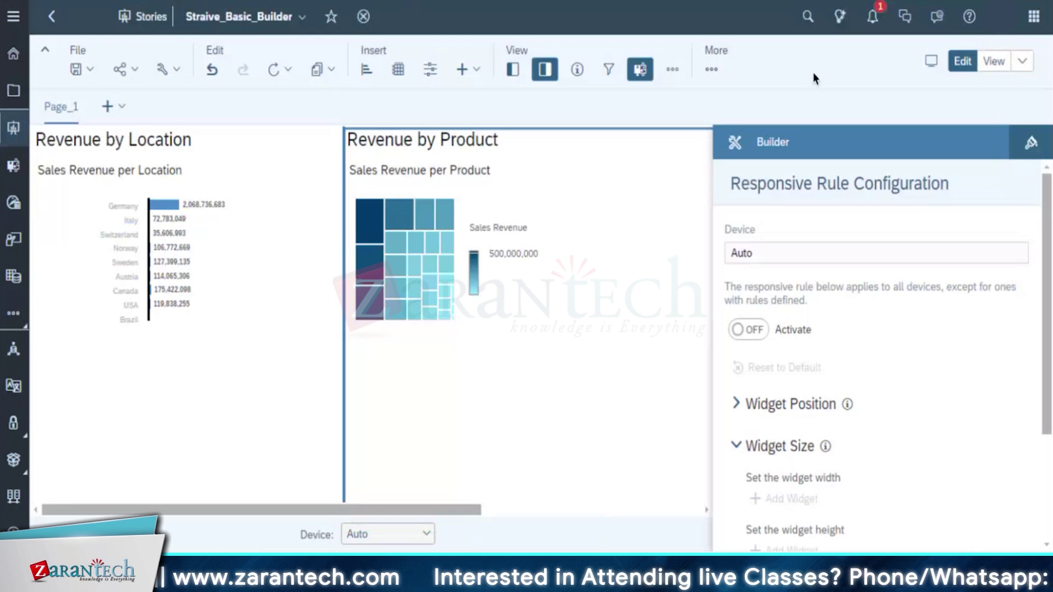
# Preview the story in the Lite Viewer, dismissing its welcome dialog
pyautogui.click(1000, 61)
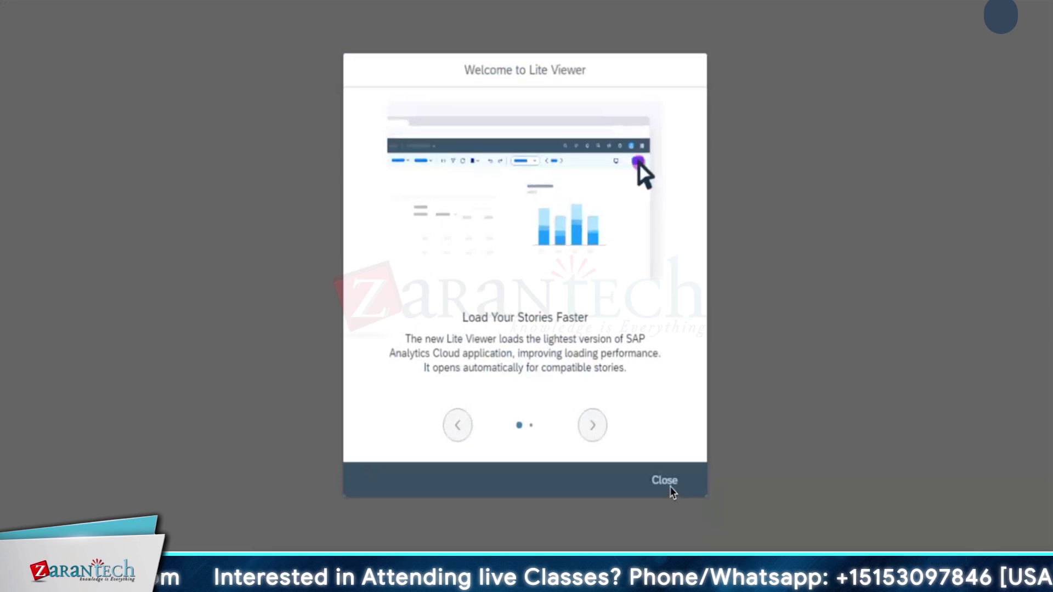
pyautogui.click(675, 490)
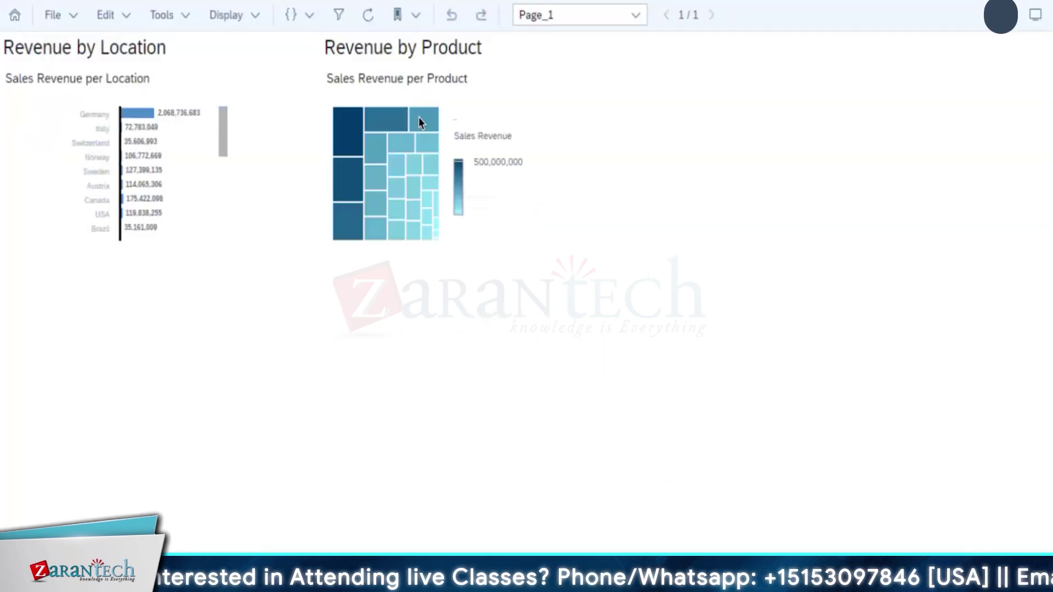
pyautogui.moveTo(420, 117)
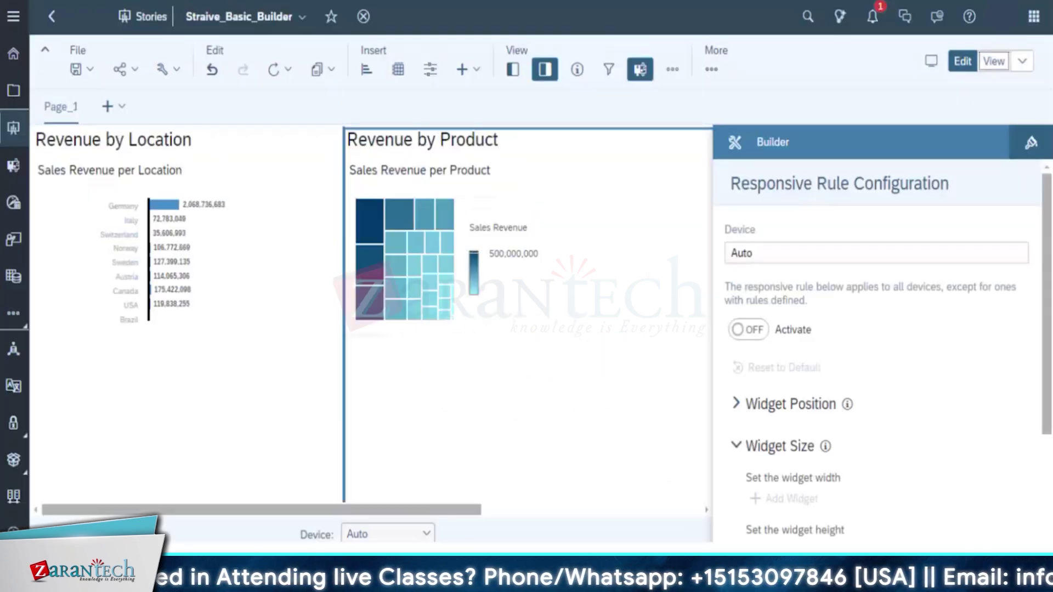
pyautogui.click(515, 209)
pyautogui.click(204, 282)
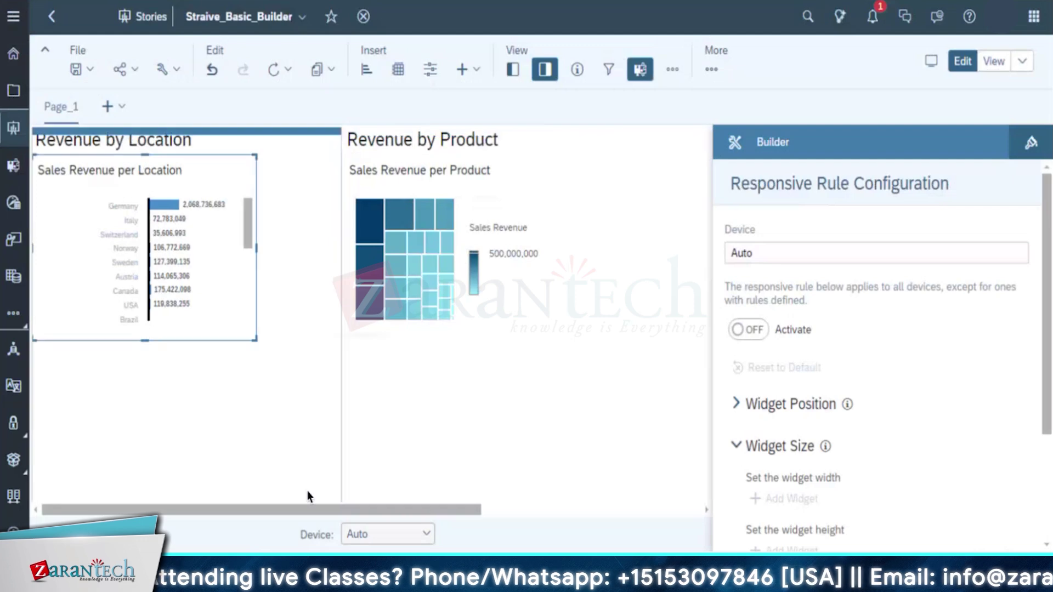
pyautogui.click(425, 535)
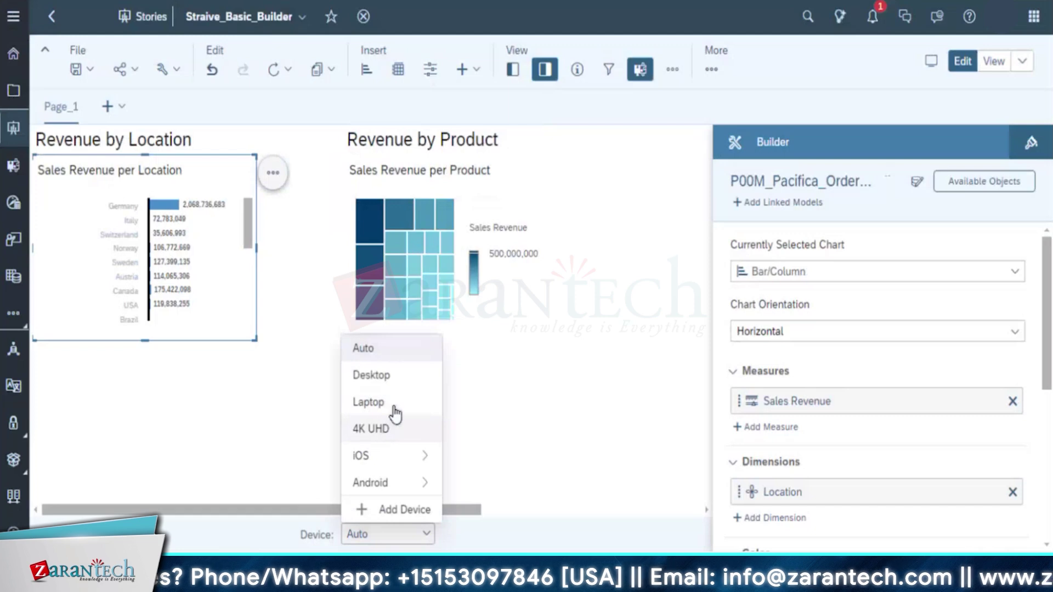
pyautogui.moveTo(394, 463)
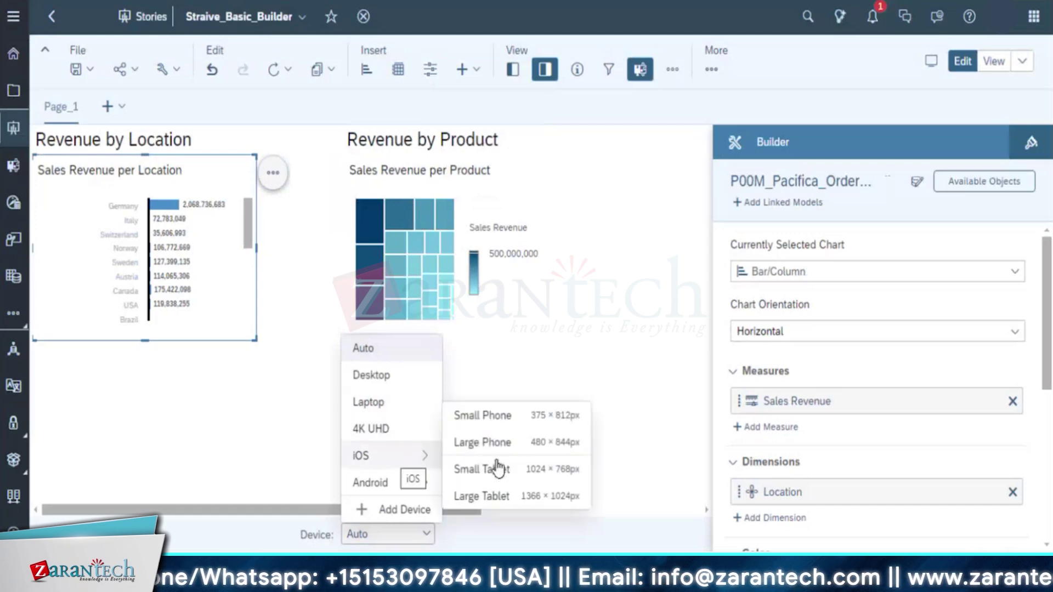
pyautogui.click(576, 325)
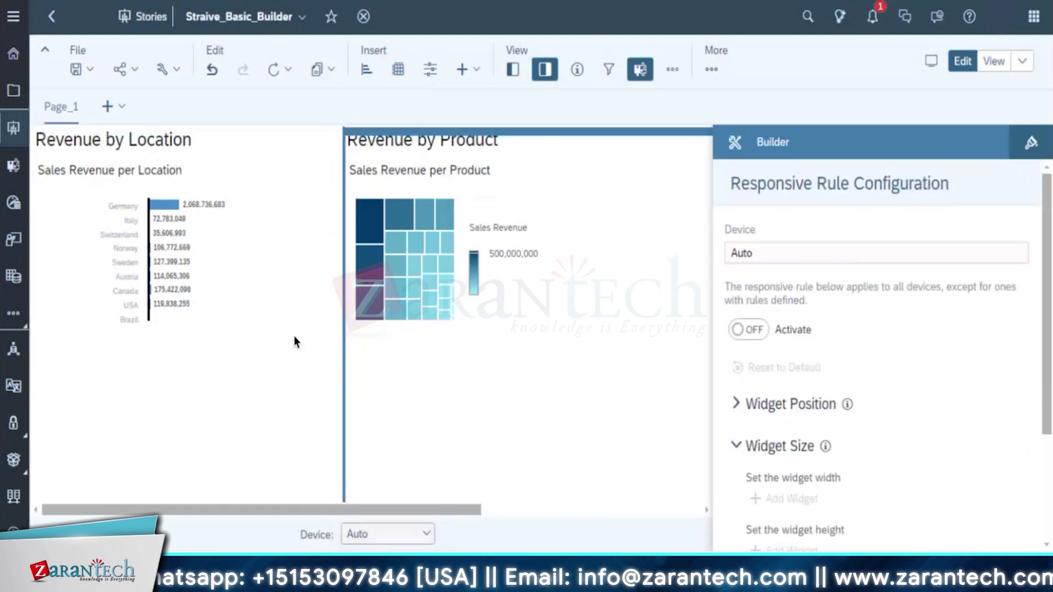
pyautogui.click(428, 538)
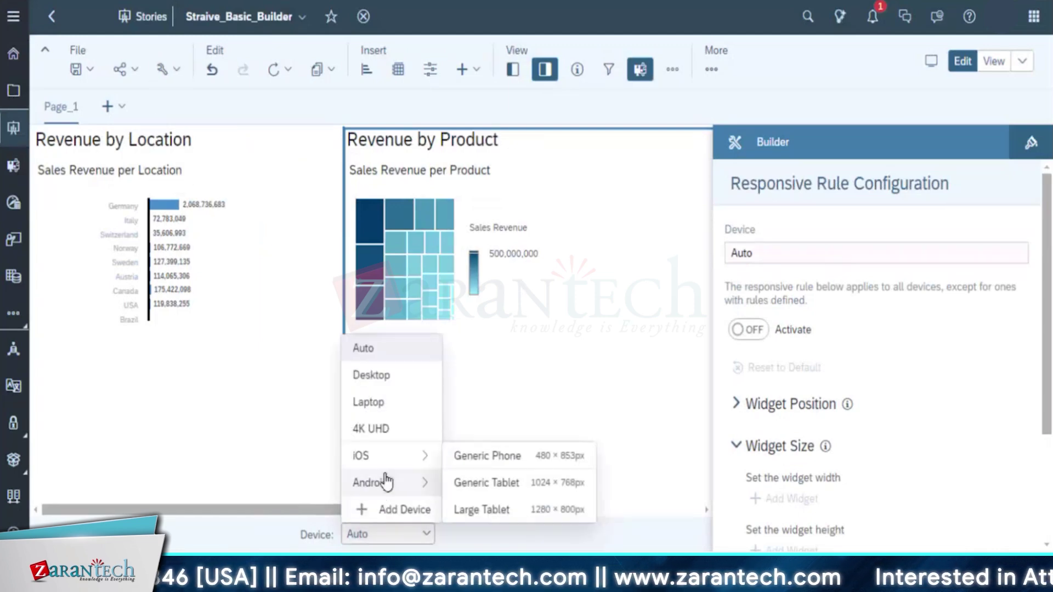
pyautogui.moveTo(406, 458)
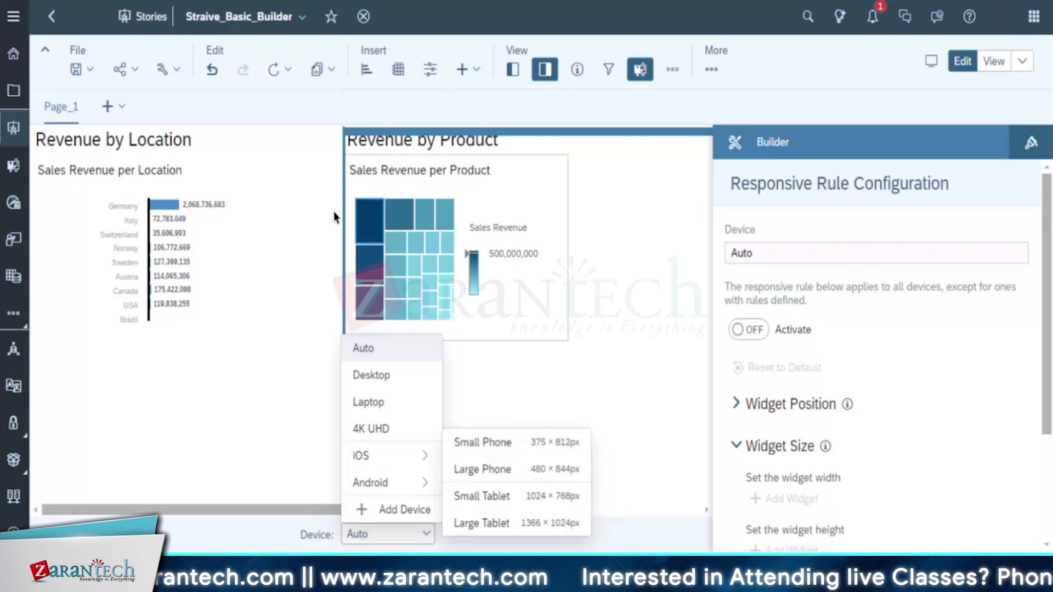
pyautogui.click(611, 324)
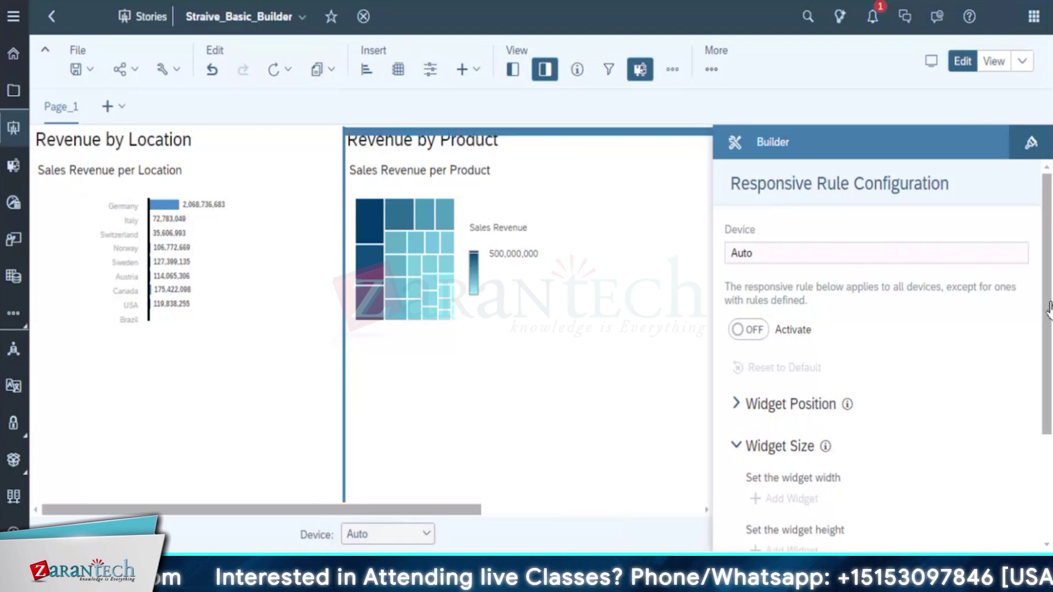
pyautogui.moveTo(469, 509); pyautogui.dragTo(905, 522)
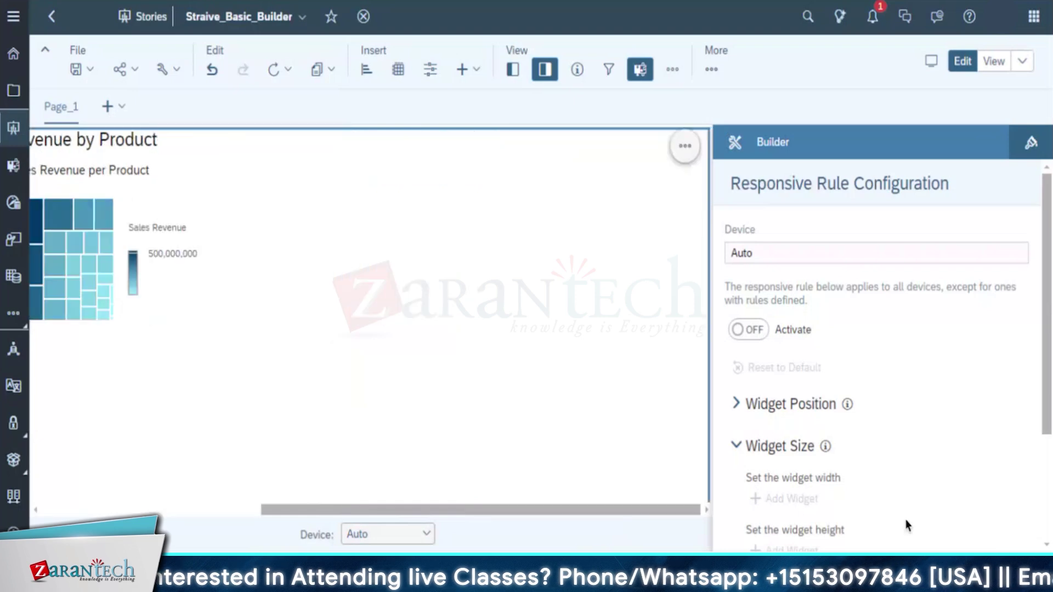
pyautogui.scroll(-3, 904, 521)
pyautogui.click(1022, 62)
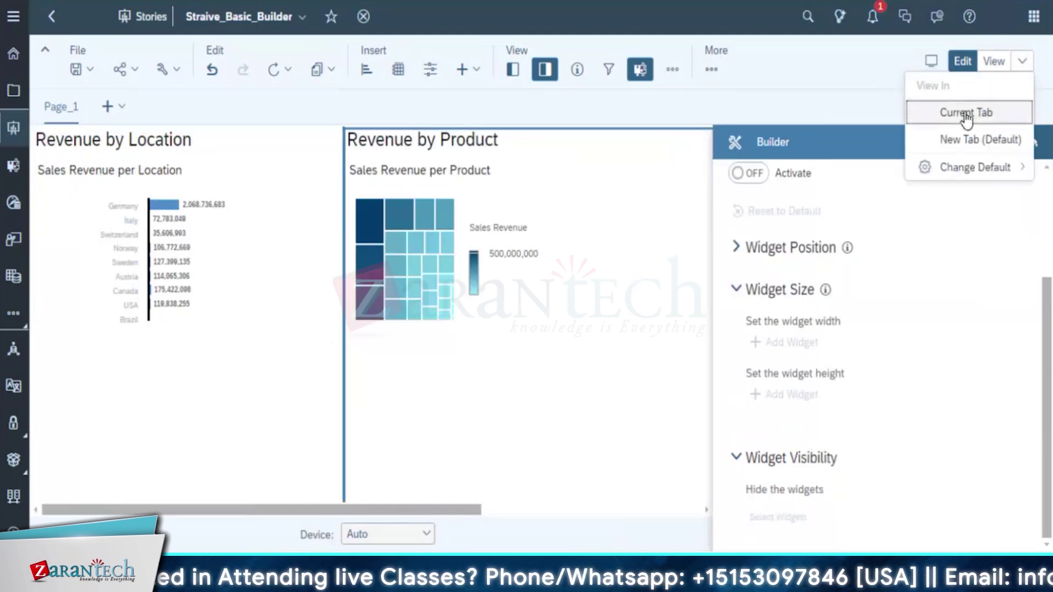
pyautogui.click(785, 79)
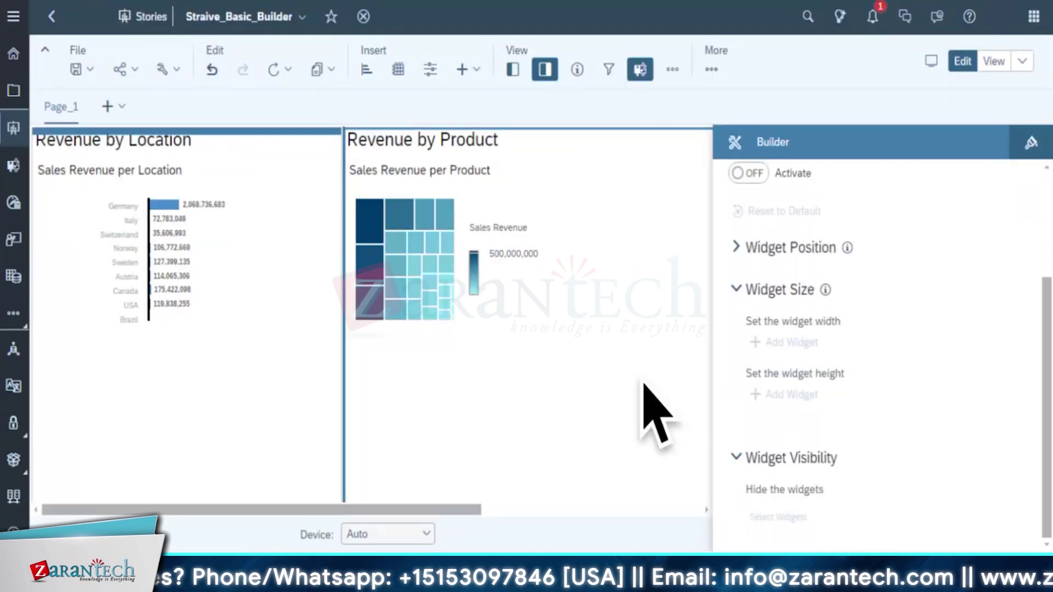
pyautogui.click(641, 384)
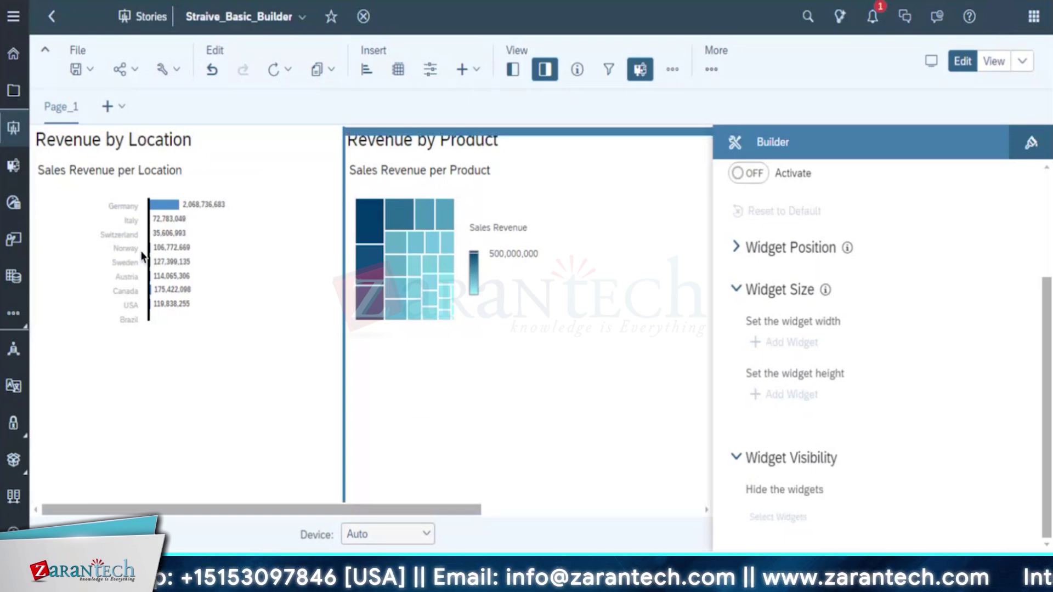
pyautogui.click(168, 465)
pyautogui.click(414, 266)
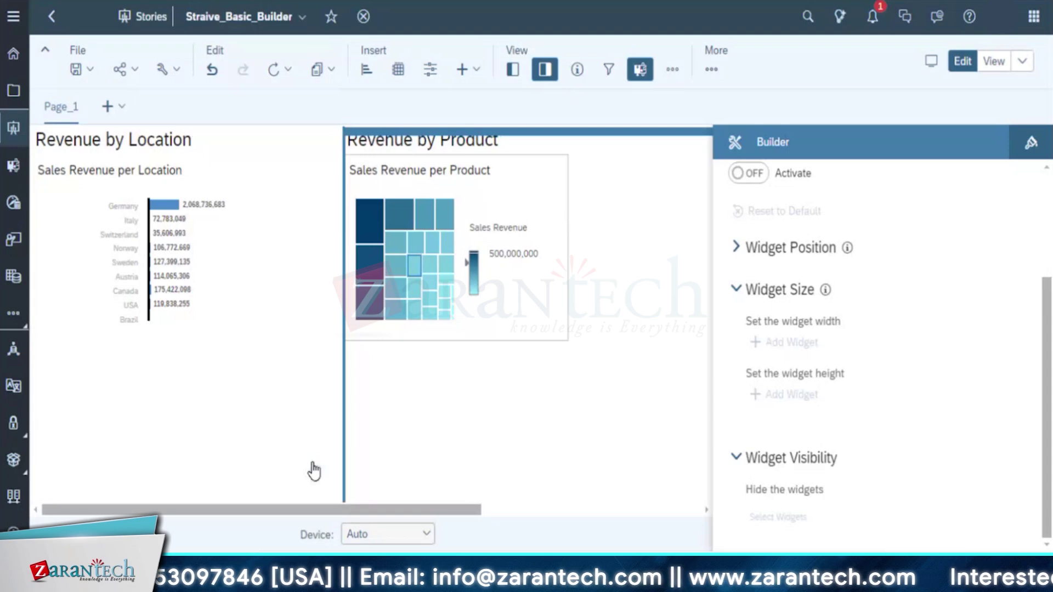
pyautogui.click(313, 470)
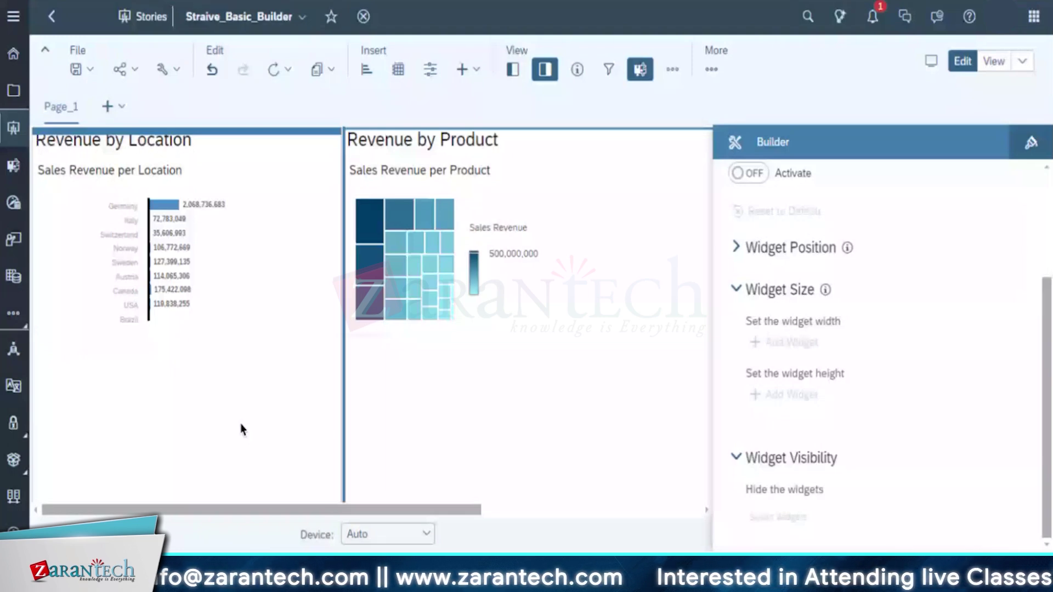
pyautogui.press('Escape')
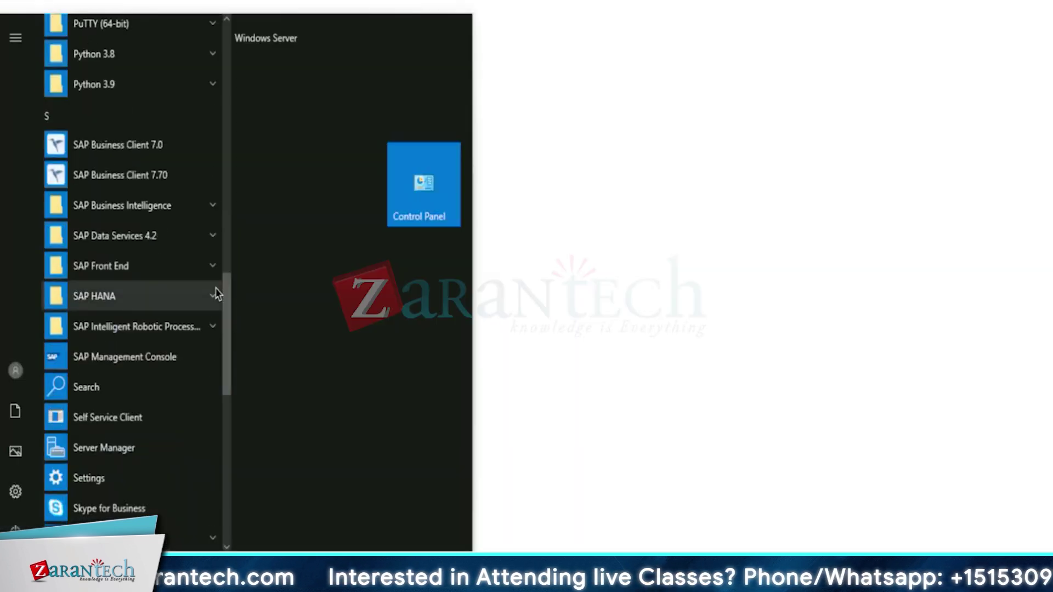
# Launch SAP HANA Studio with the default settings path and hdbstudio workspace
pyautogui.click(216, 291)
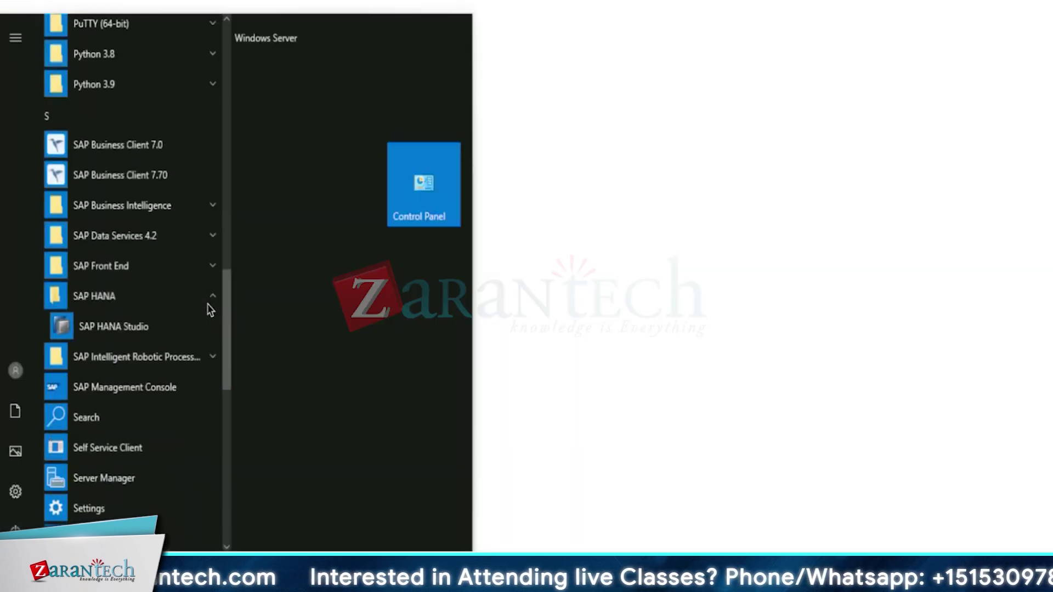
pyautogui.click(133, 329)
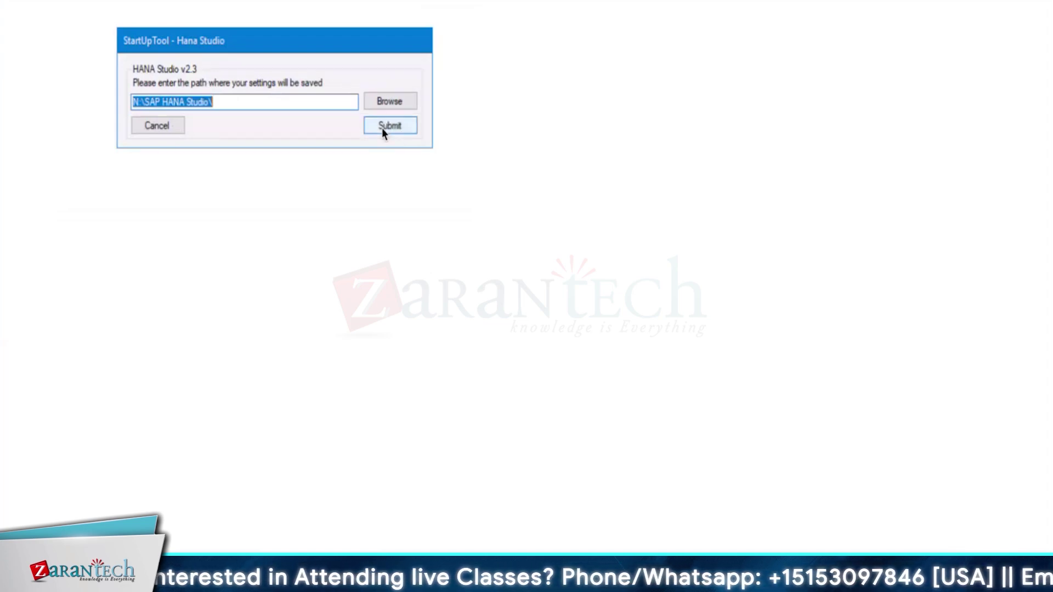
pyautogui.click(382, 127)
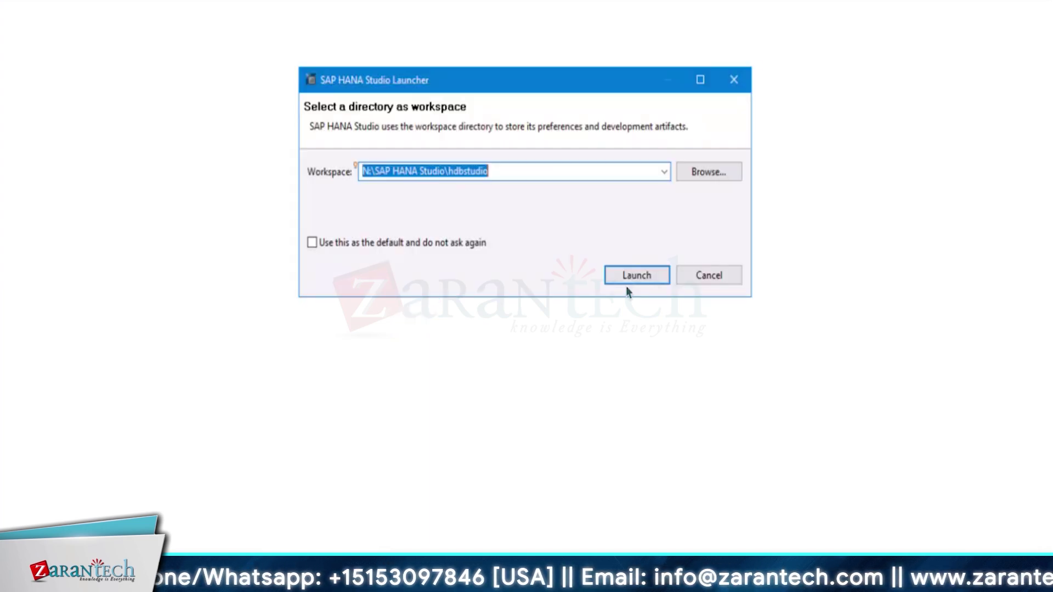
pyautogui.click(635, 282)
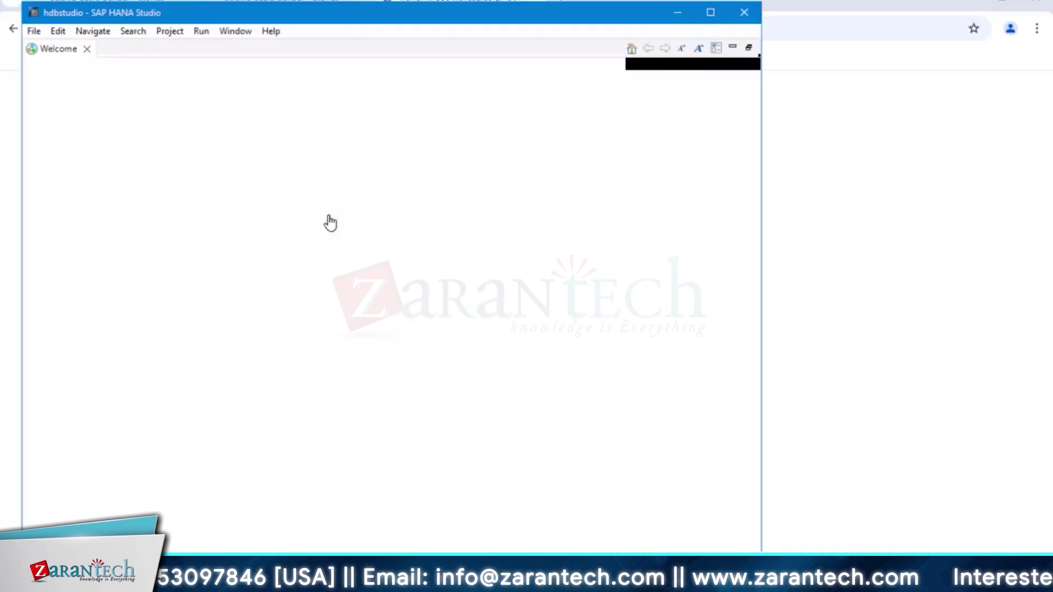
# Open the Modeler from the Welcome page, glance at the File menu, and maximize the window
pyautogui.click(531, 295)
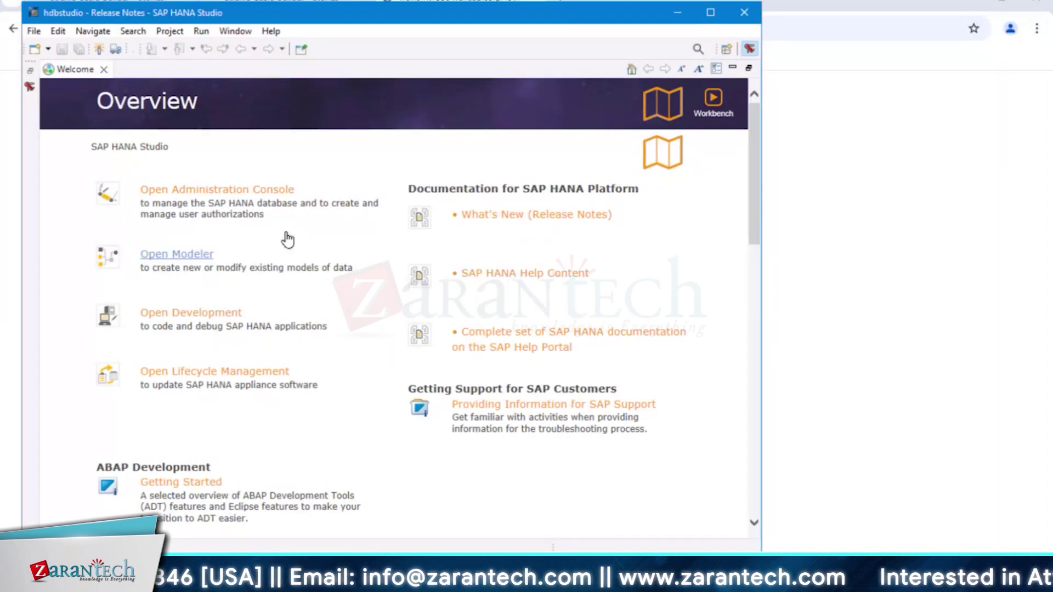
pyautogui.click(179, 253)
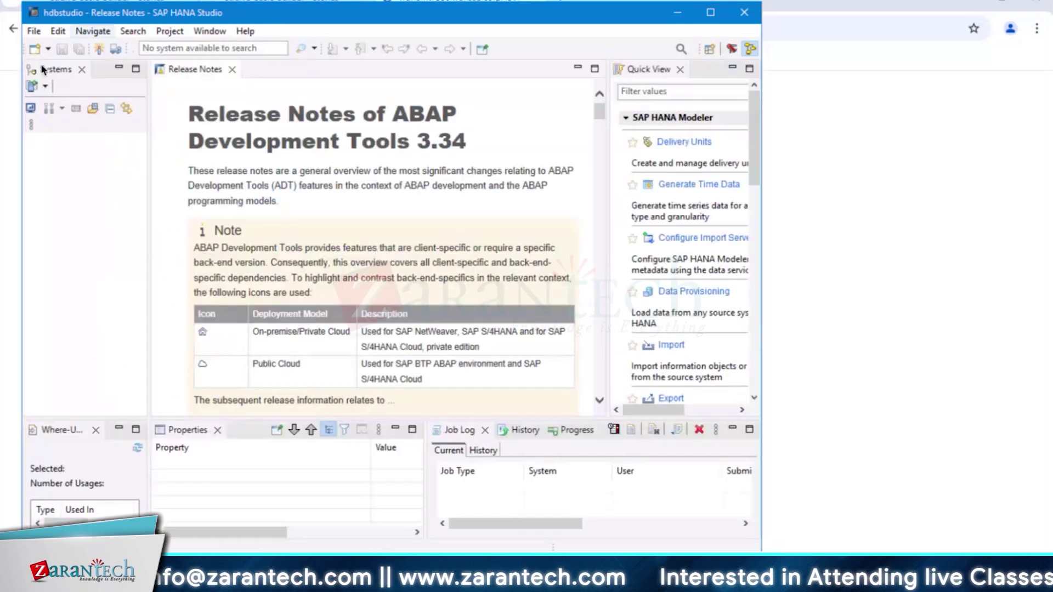
pyautogui.click(34, 32)
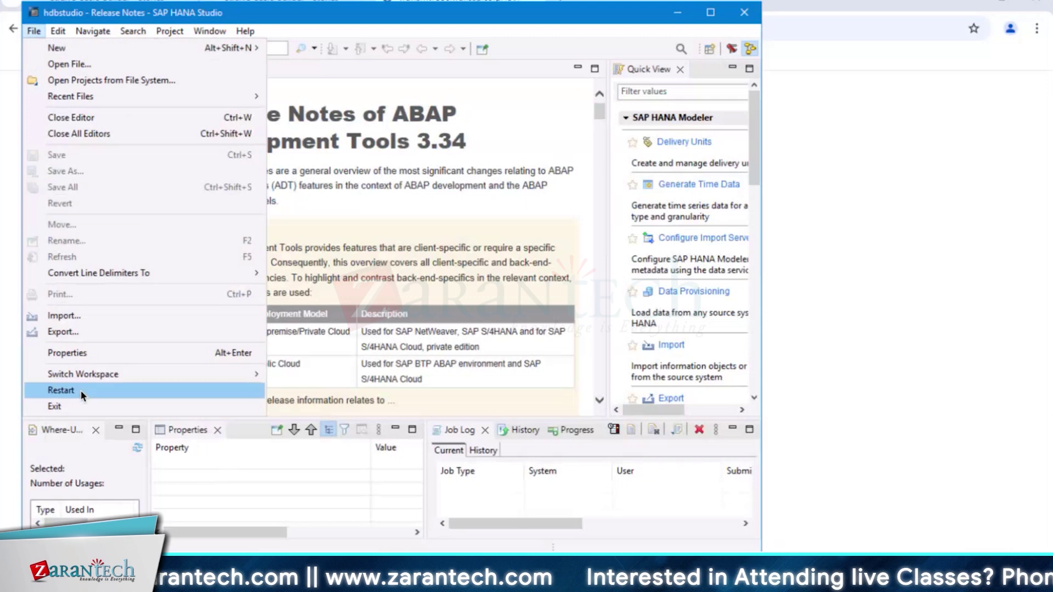
pyautogui.click(427, 106)
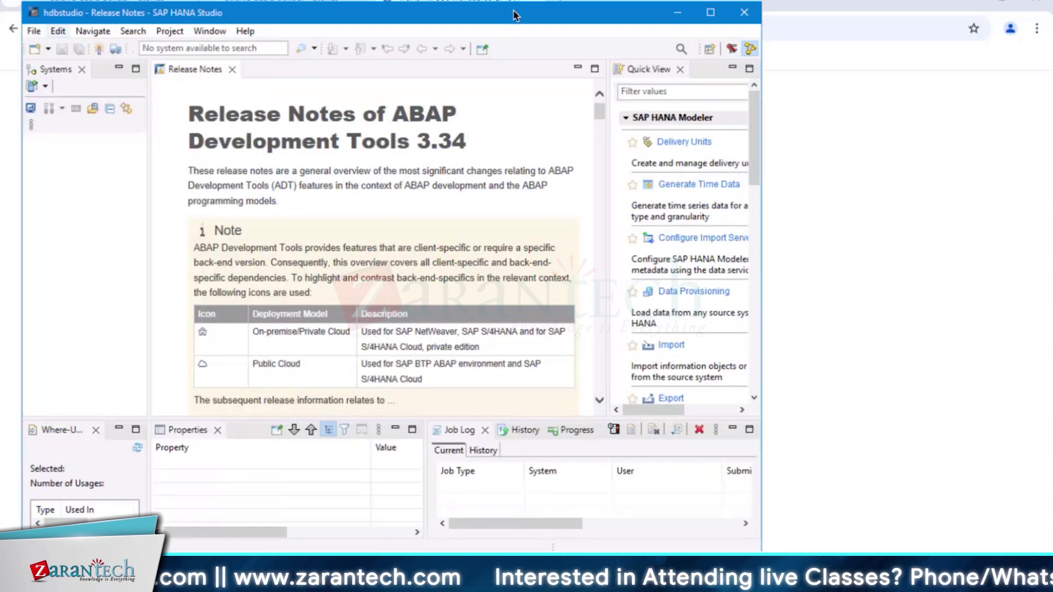
pyautogui.click(711, 14)
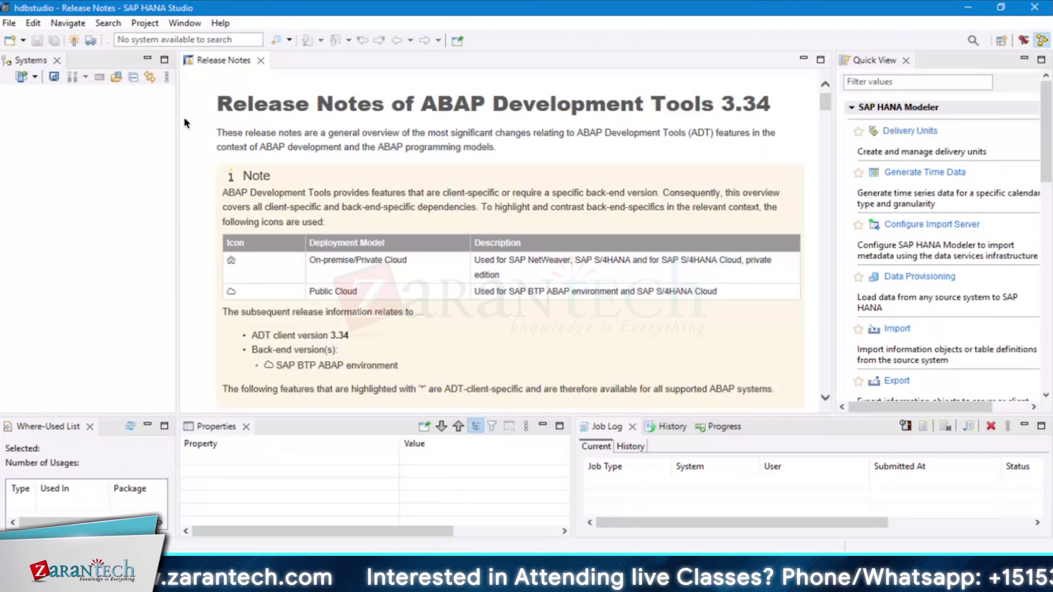
# Start adding a database system with host wdflbmt7122.wdf.sap.corp and instance 00
pyautogui.click(35, 78)
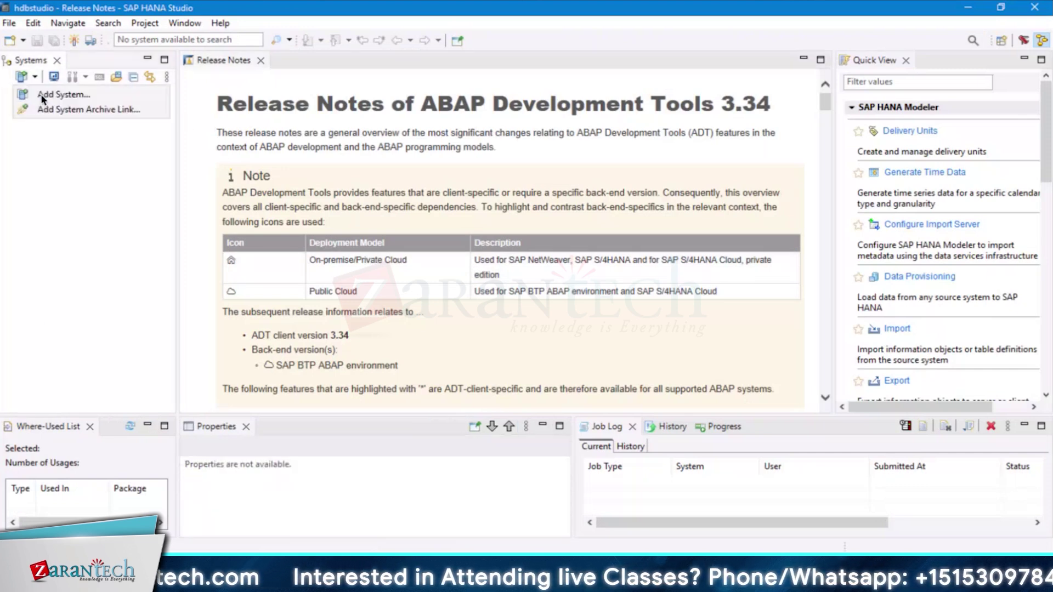
pyautogui.click(41, 97)
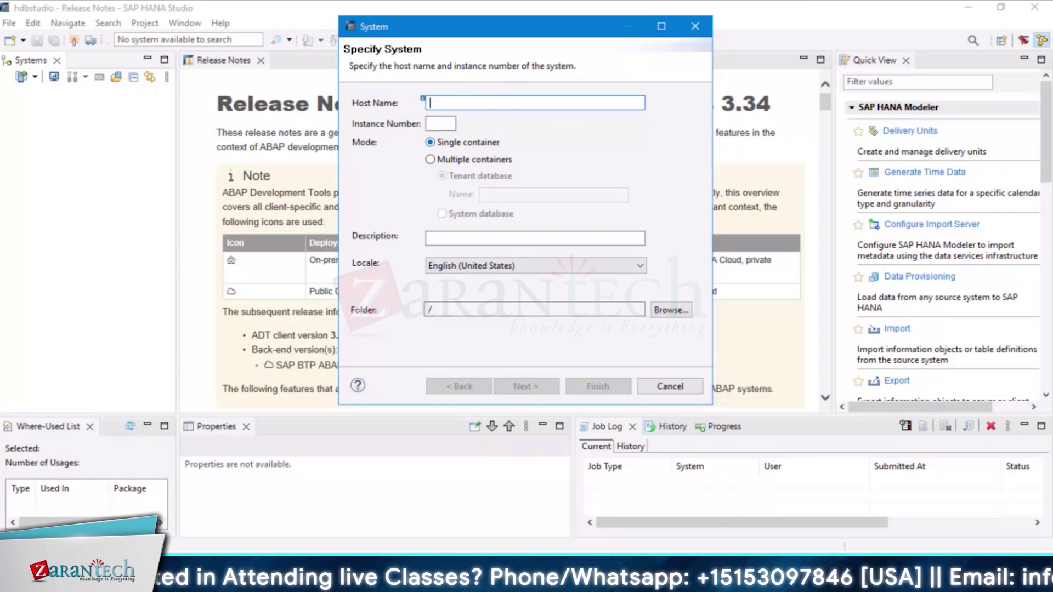
pyautogui.write('wd')
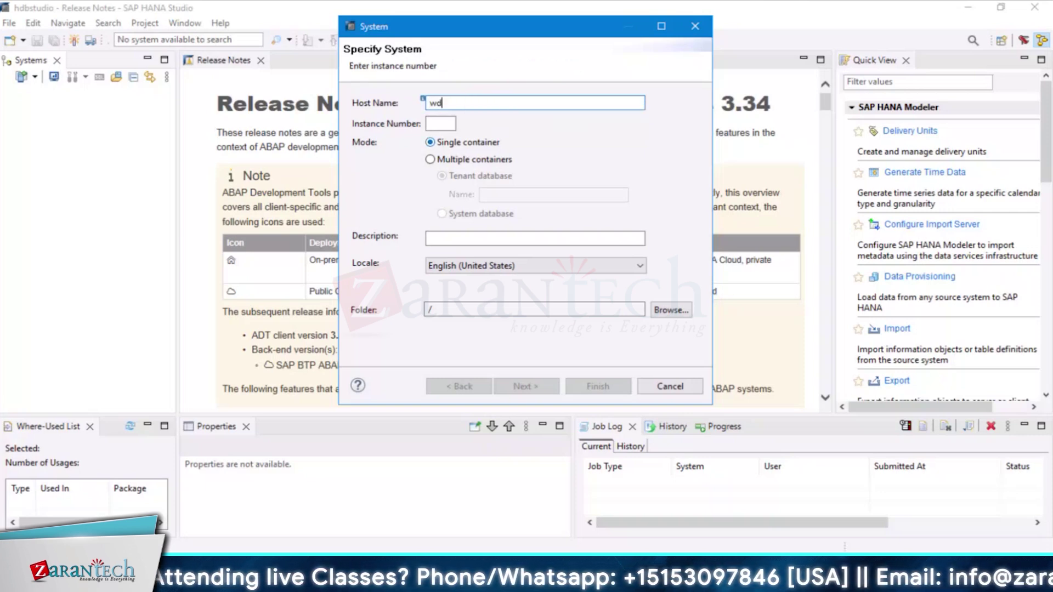
pyautogui.write('fl')
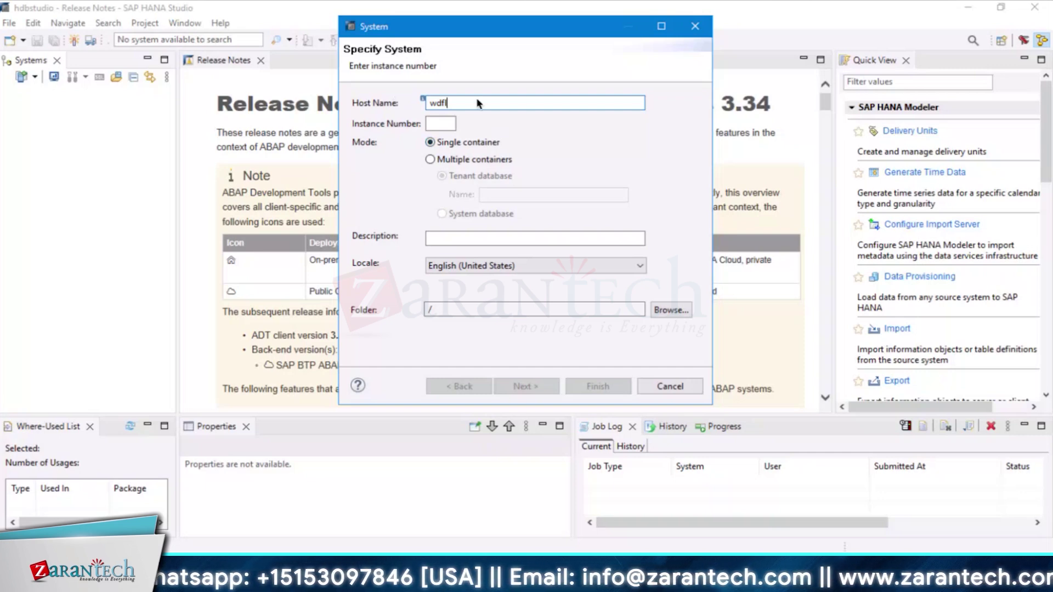
pyautogui.doubleClick(442, 102)
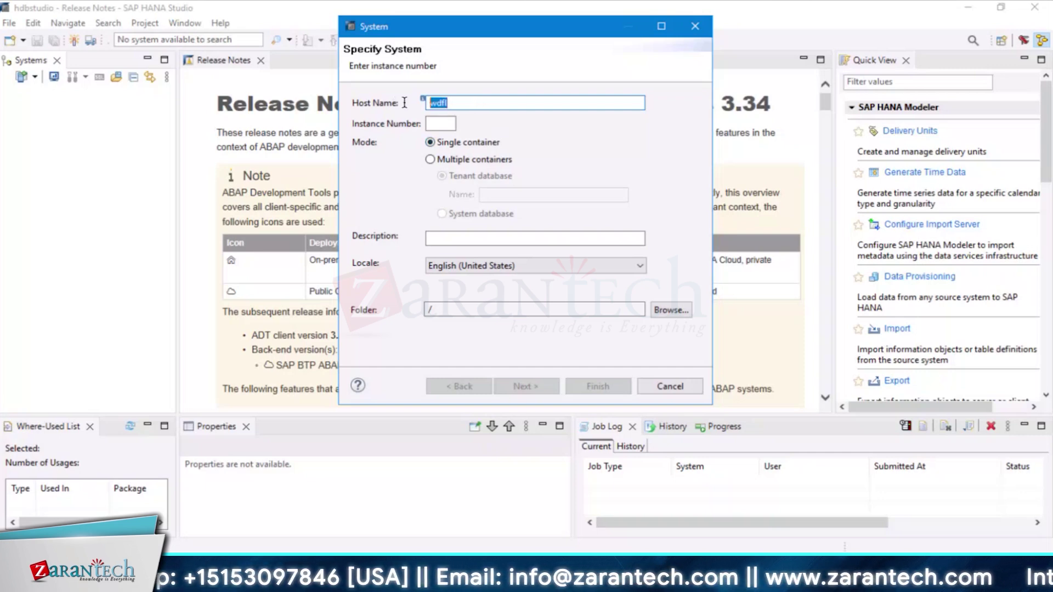
pyautogui.write('wdflbmt7122.wdf.sap.corp')
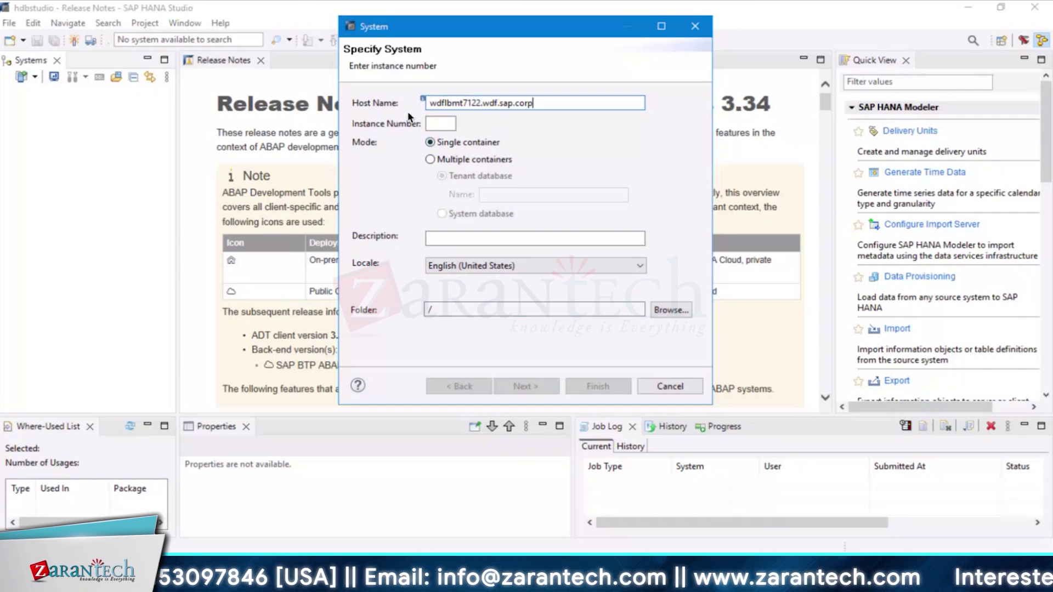
pyautogui.click(455, 120)
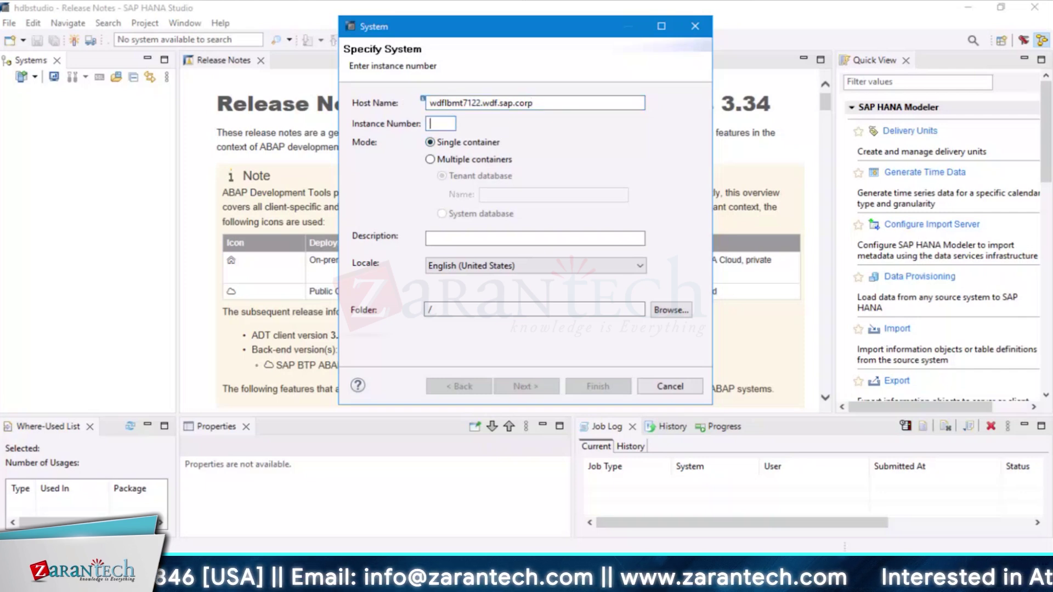
pyautogui.write('00')
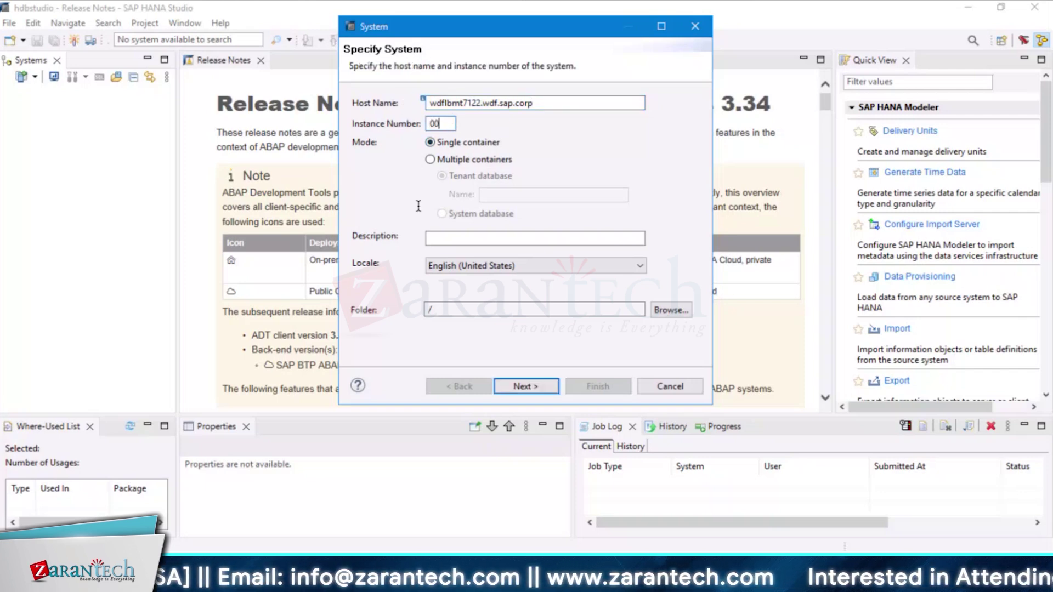
# Enter the database user and password, attempt Finish, then go back and pick single container mode
pyautogui.click(550, 393)
pyautogui.write('A28')
pyautogui.press('Tab')
pyautogui.write('********')
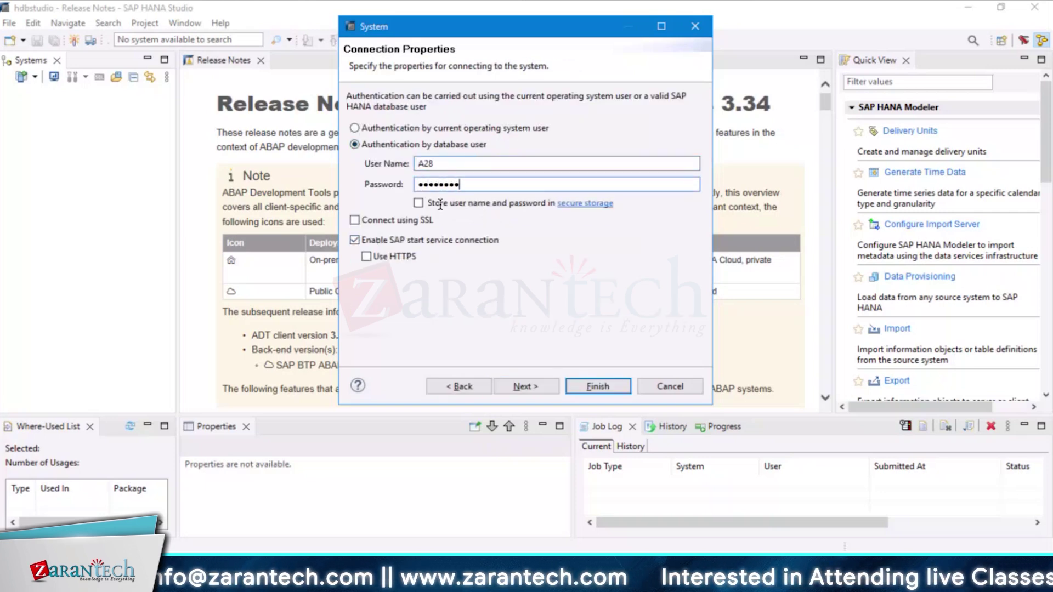
pyautogui.click(524, 387)
pyautogui.click(598, 386)
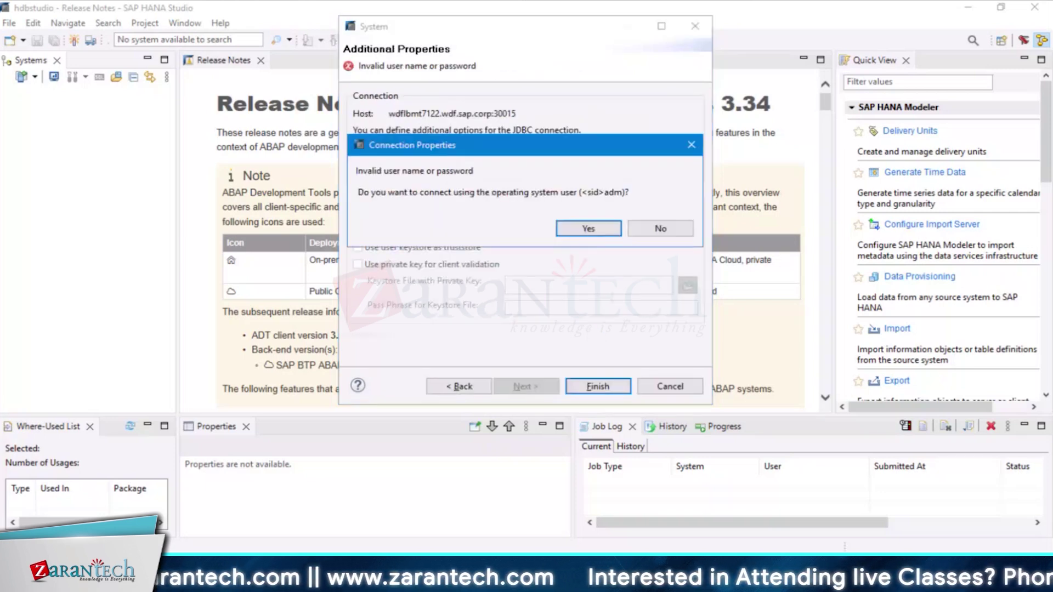
pyautogui.click(660, 228)
pyautogui.doubleClick(472, 388)
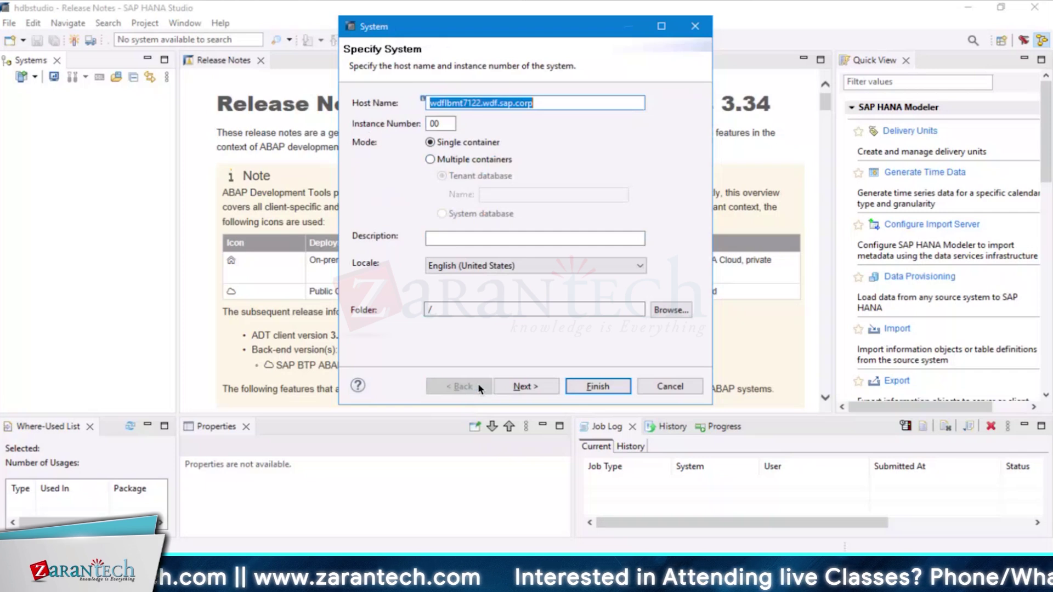
pyautogui.click(436, 159)
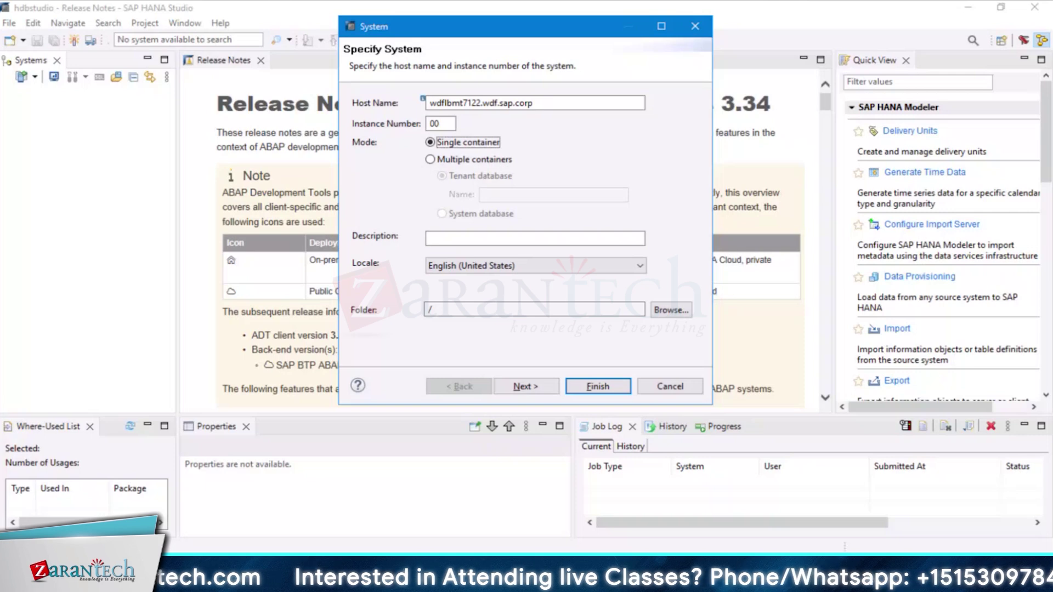
# Browse the Start menu apps, then search 'logon' and launch SAP Logon
pyautogui.press('super')
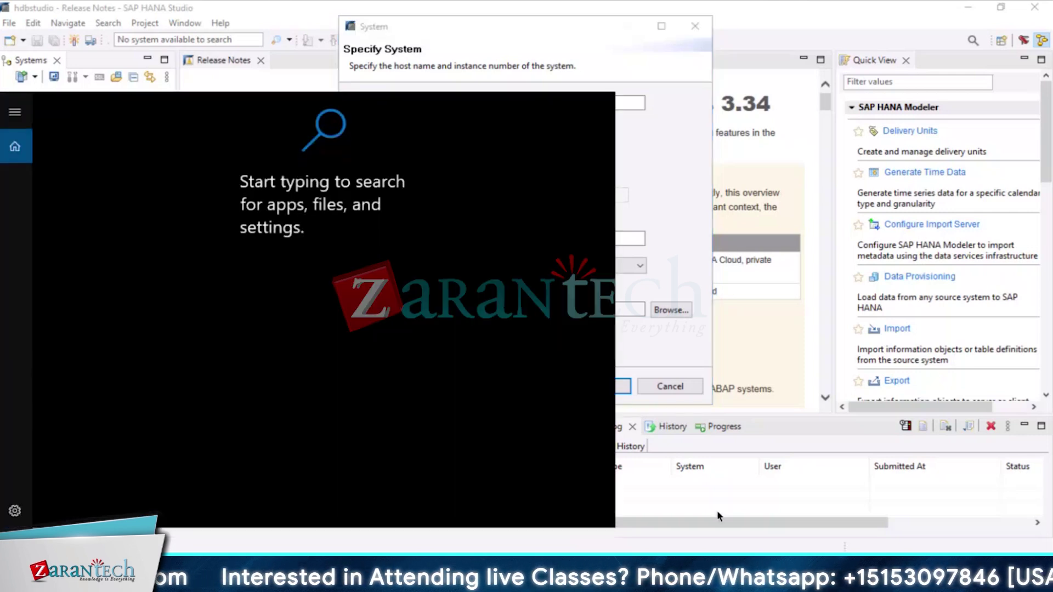
pyautogui.press('super')
pyautogui.press('super')
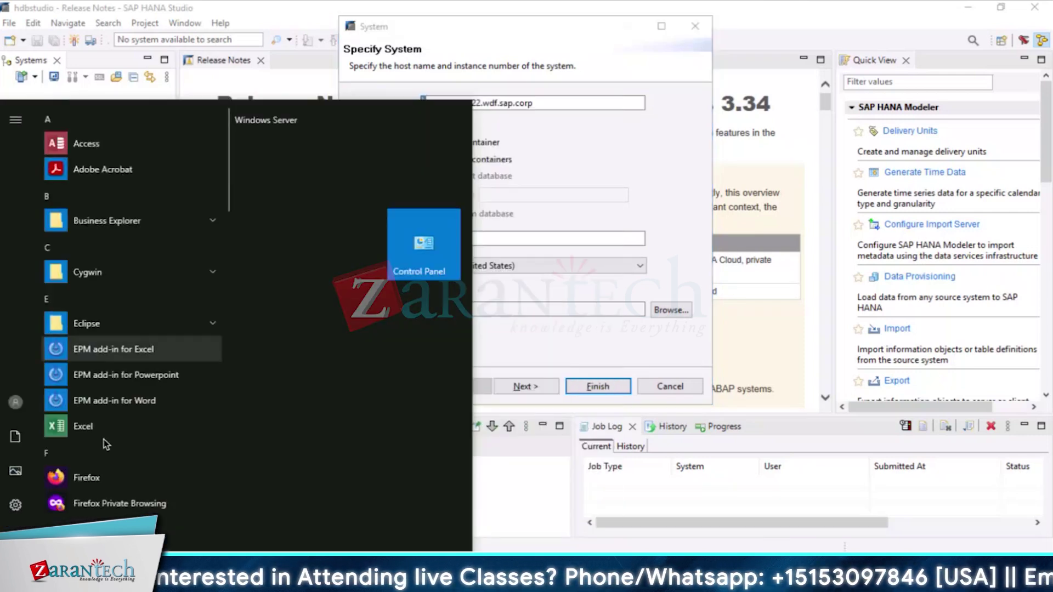
pyautogui.scroll(-5, 127, 425)
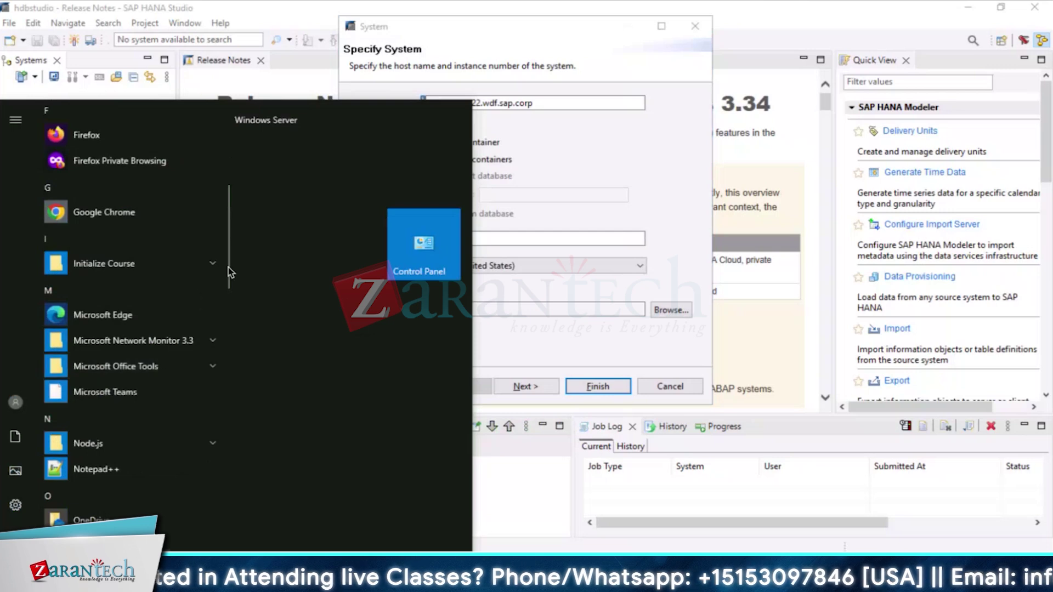
pyautogui.moveTo(223, 297); pyautogui.dragTo(219, 369)
pyautogui.scroll(-3, 219, 370)
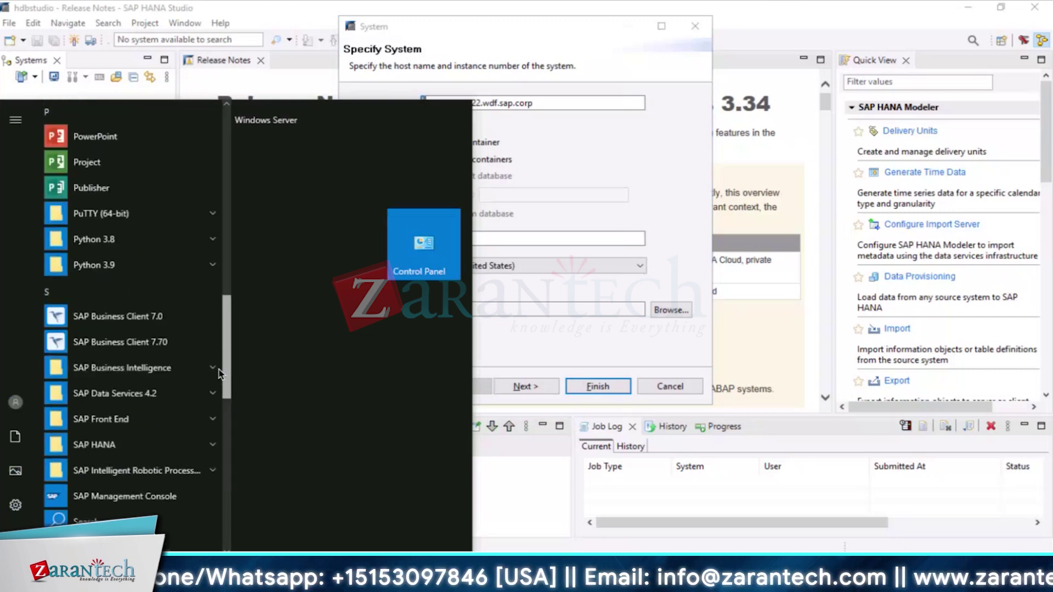
pyautogui.scroll(-5, 220, 391)
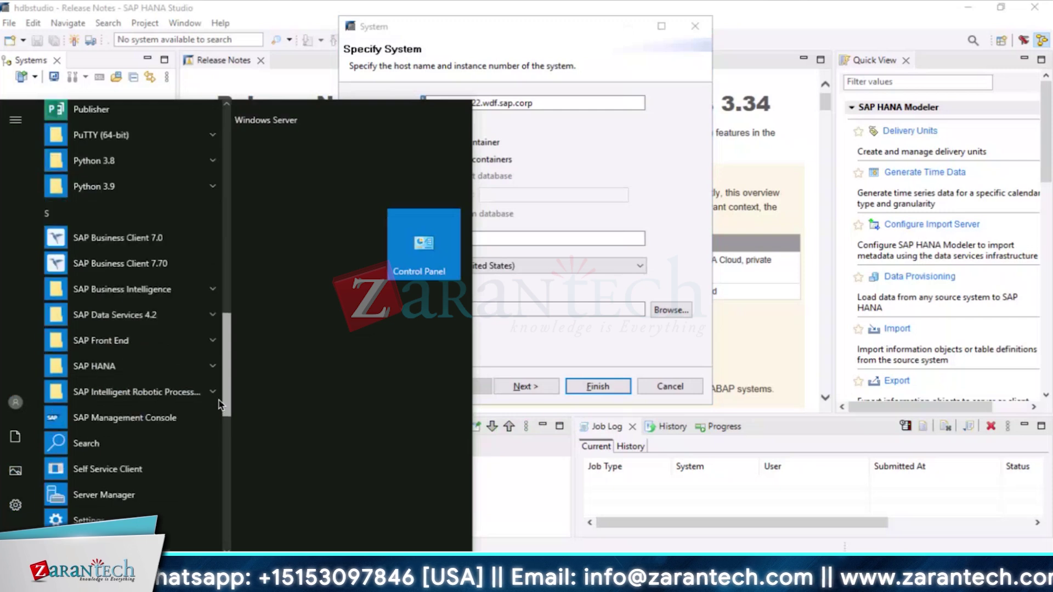
pyautogui.moveTo(218, 444); pyautogui.dragTo(219, 499)
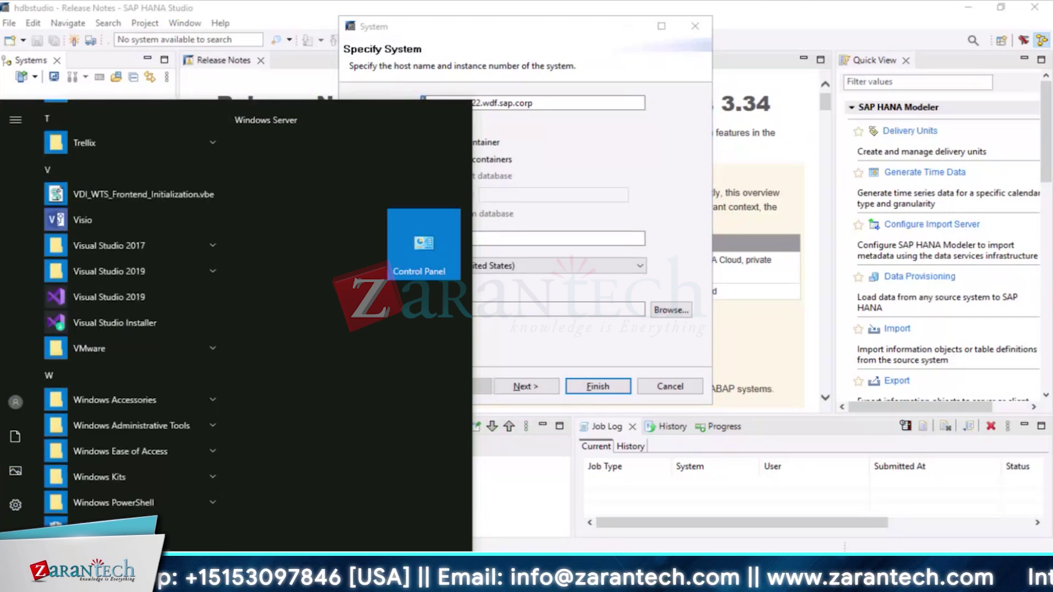
pyautogui.write('logon')
pyautogui.click(218, 160)
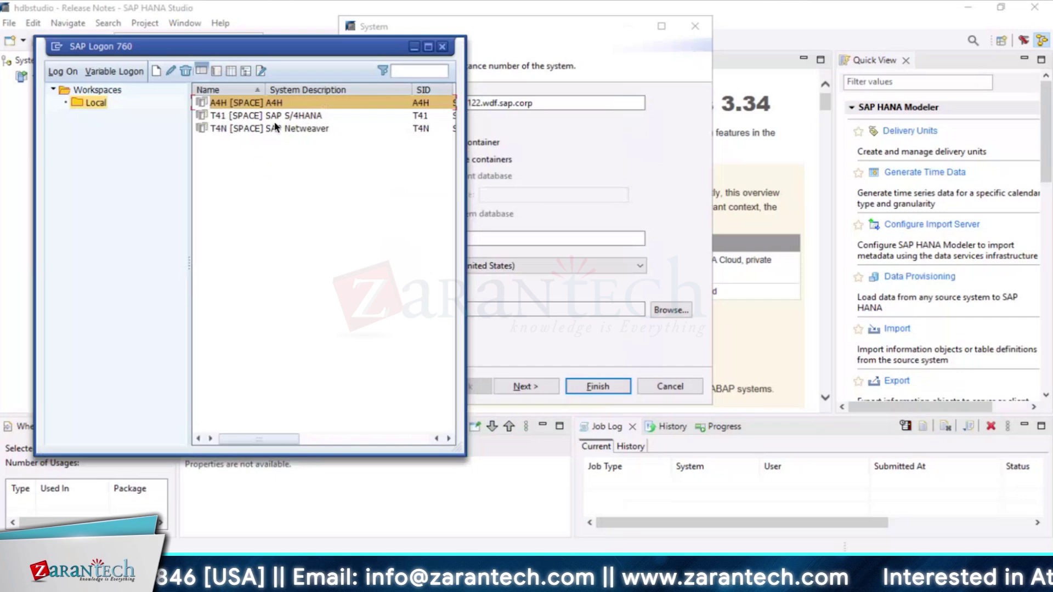
# Log on to the T41 S/4HANA system, client 400, with the workshop user name and password
pyautogui.doubleClick(278, 116)
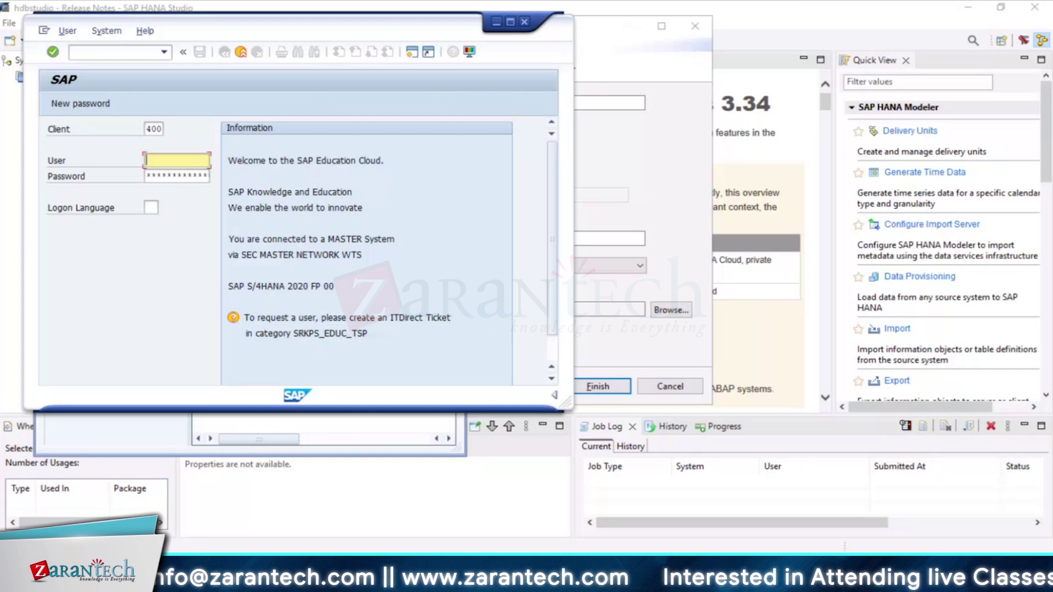
pyautogui.write('WSS4H')
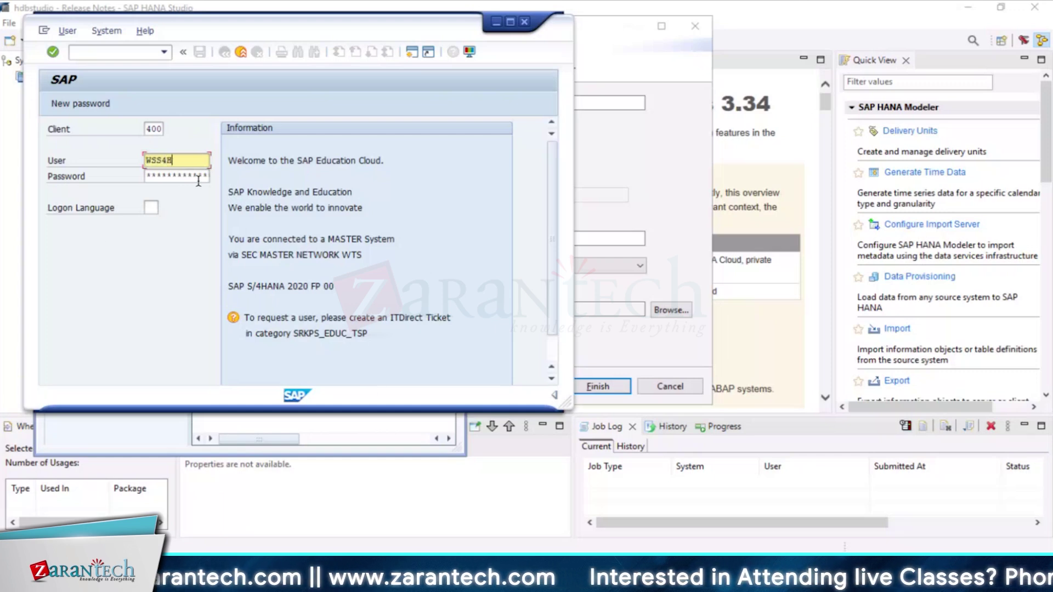
pyautogui.click(147, 175)
pyautogui.press('Return')
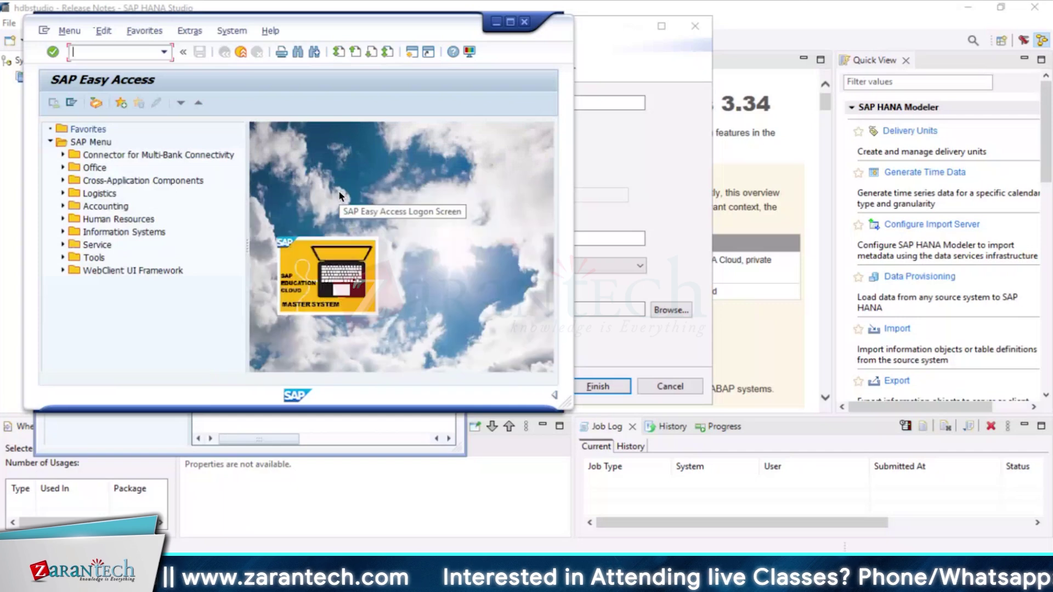
# Retry the HANA Studio connection with database user SYSTEM, then bring SAP Easy Access back to the front
pyautogui.click(496, 23)
pyautogui.click(415, 46)
pyautogui.click(526, 387)
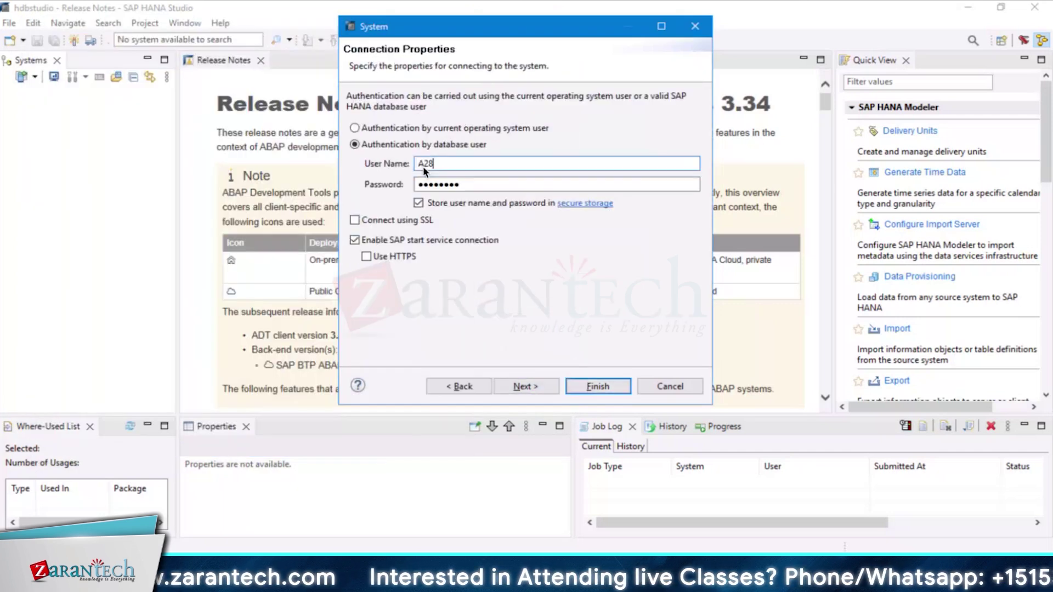
pyautogui.click(462, 165)
pyautogui.press('BackSpace')
pyautogui.press('BackSpace')
pyautogui.press('BackSpace')
pyautogui.write('SYSTEM')
pyautogui.click(536, 385)
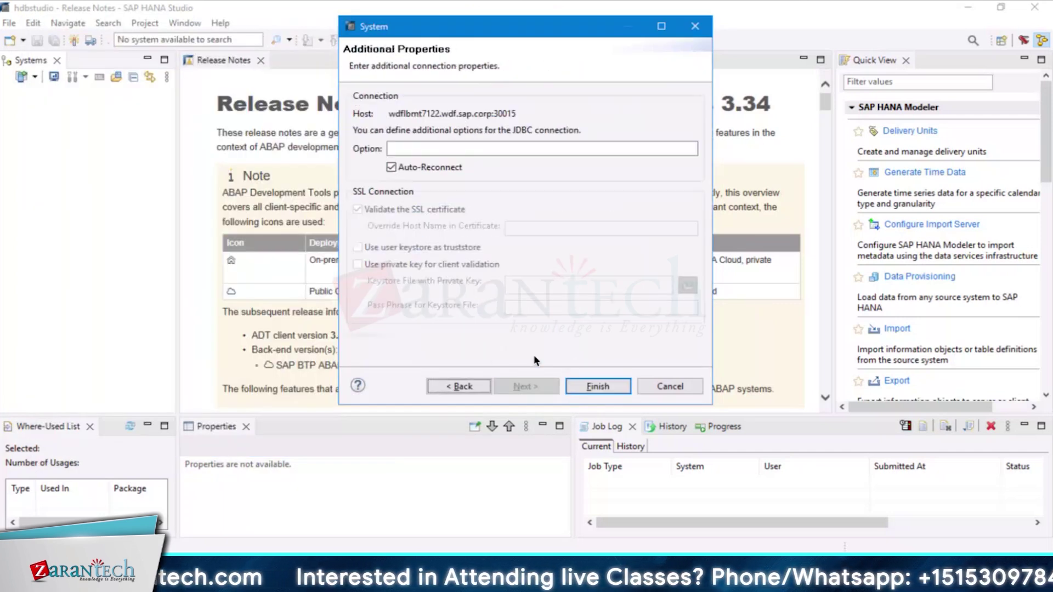
pyautogui.click(585, 385)
pyautogui.click(515, 576)
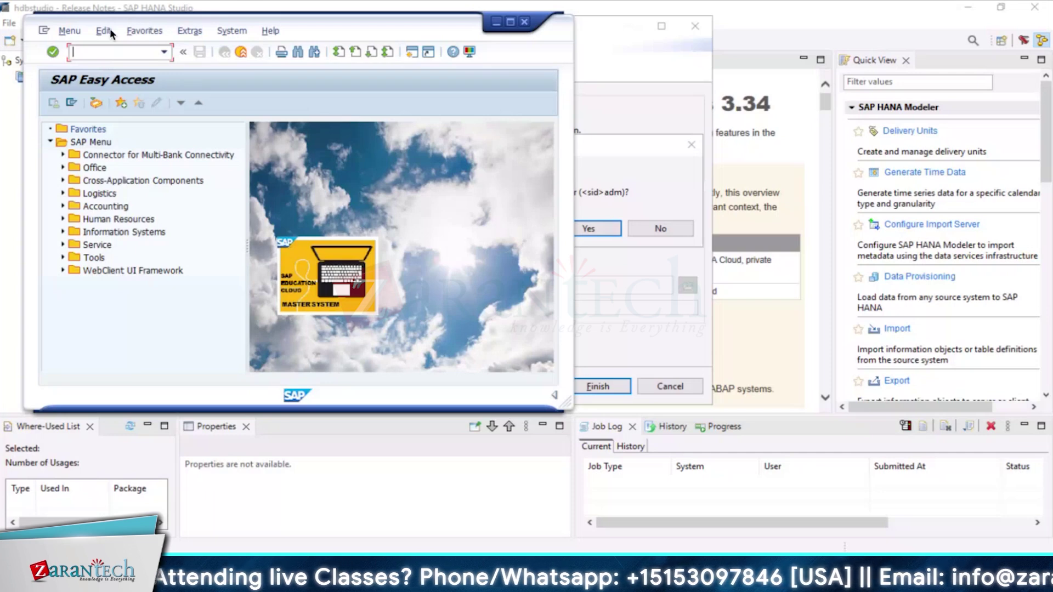
# Run RSA6 and expand the SAP-R/3 application component tree
pyautogui.write('r')
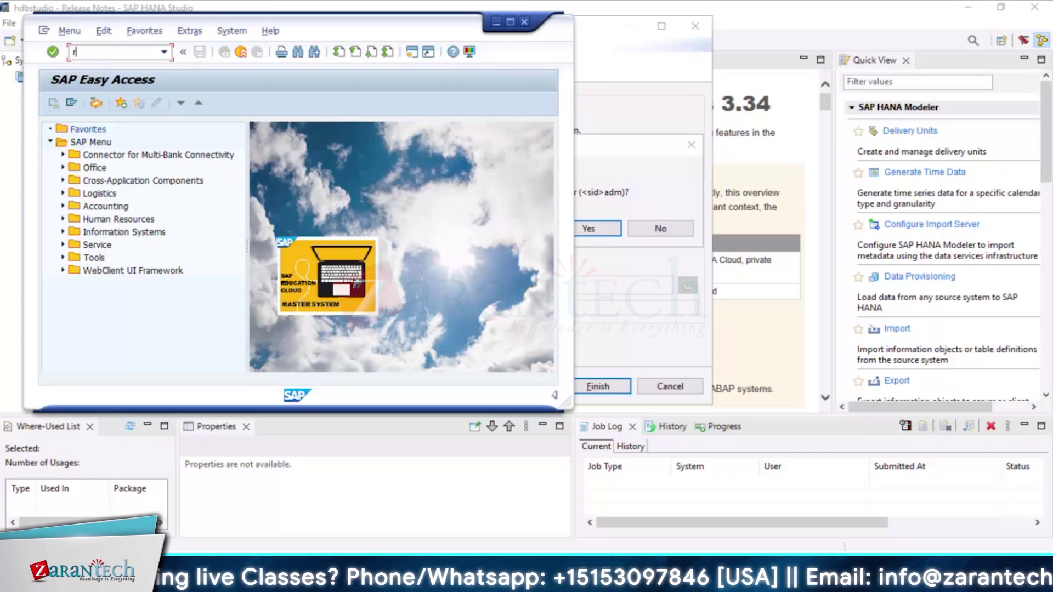
pyautogui.write('sa6')
pyautogui.press('Return')
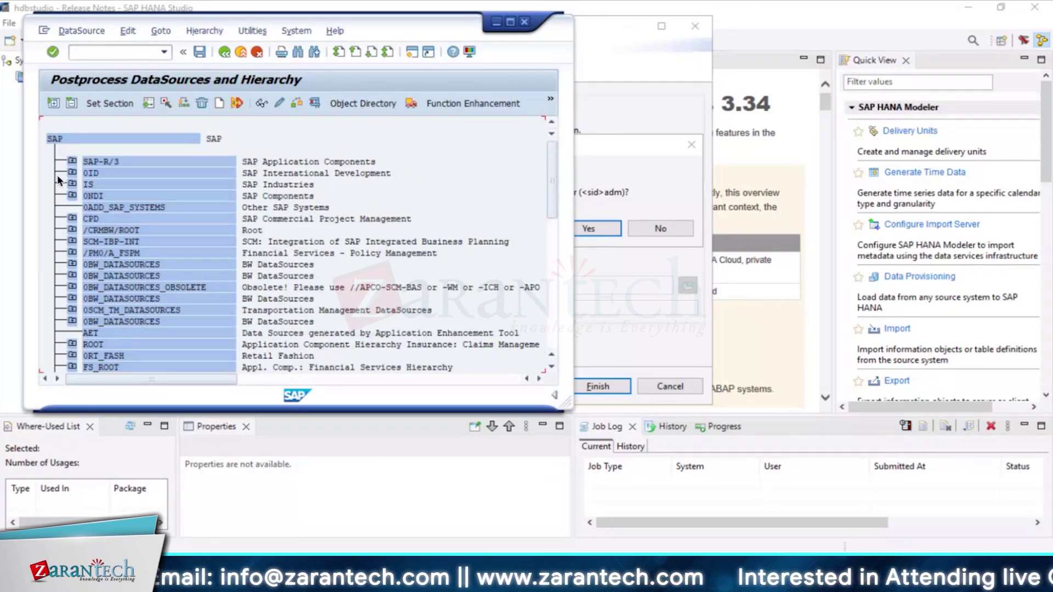
pyautogui.click(72, 161)
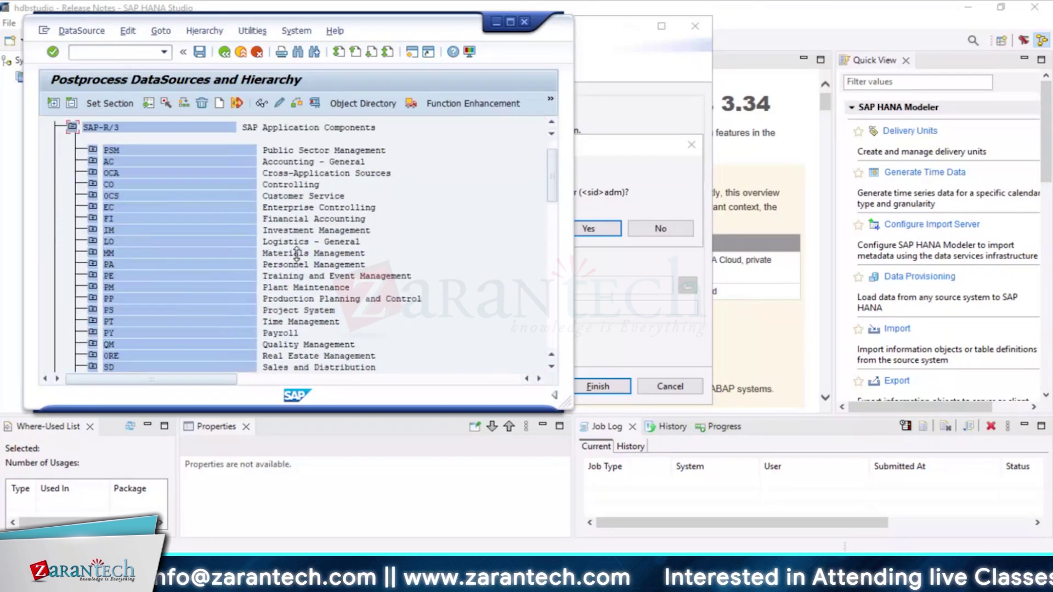
pyautogui.scroll(-1, 247, 309)
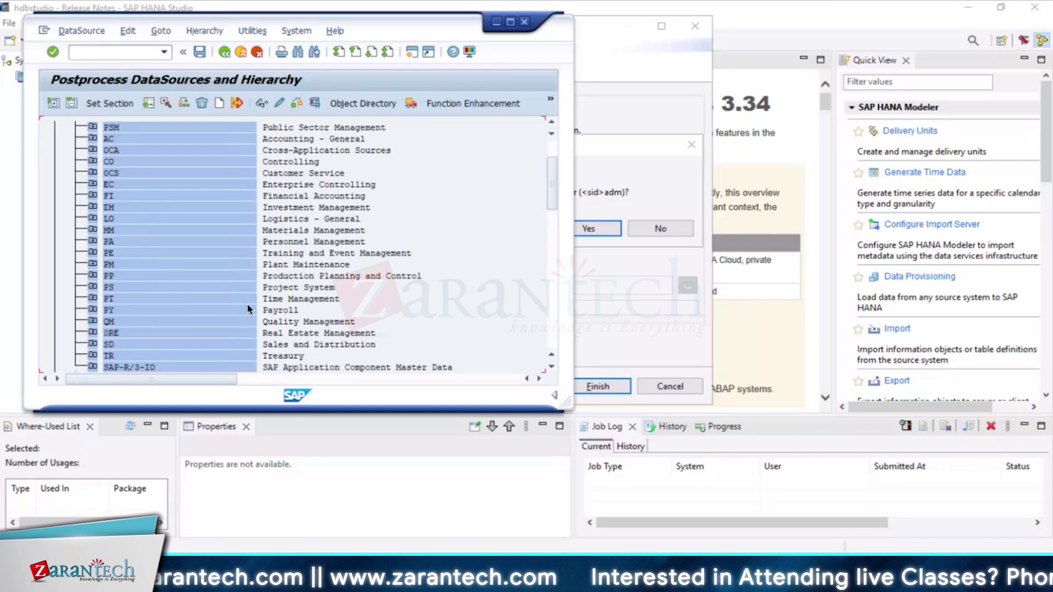
pyautogui.scroll(-1, 247, 309)
pyautogui.scroll(-1, 246, 306)
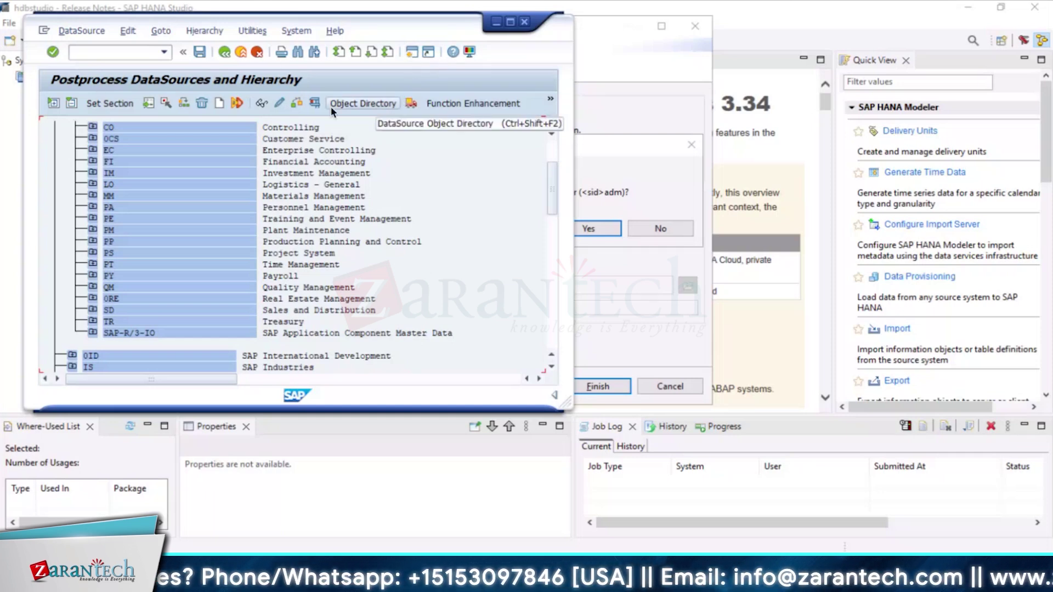
# In a new session, look up 'workshop*' DataSources in RSA3, then close it and open another session
pyautogui.click(412, 52)
pyautogui.write('RSA3')
pyautogui.press('Return')
pyautogui.write('workshop*')
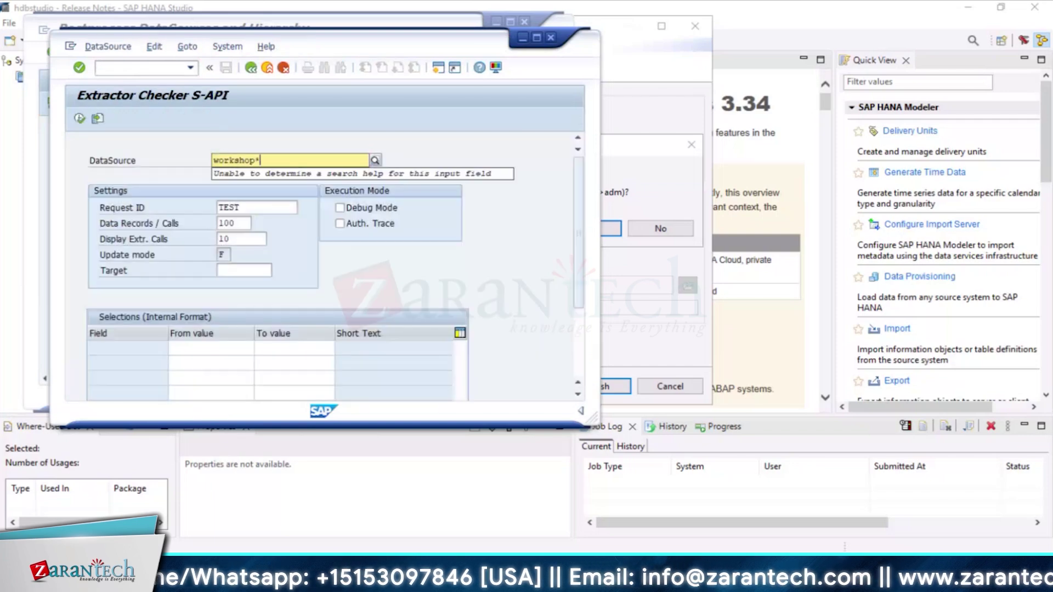
pyautogui.click(375, 160)
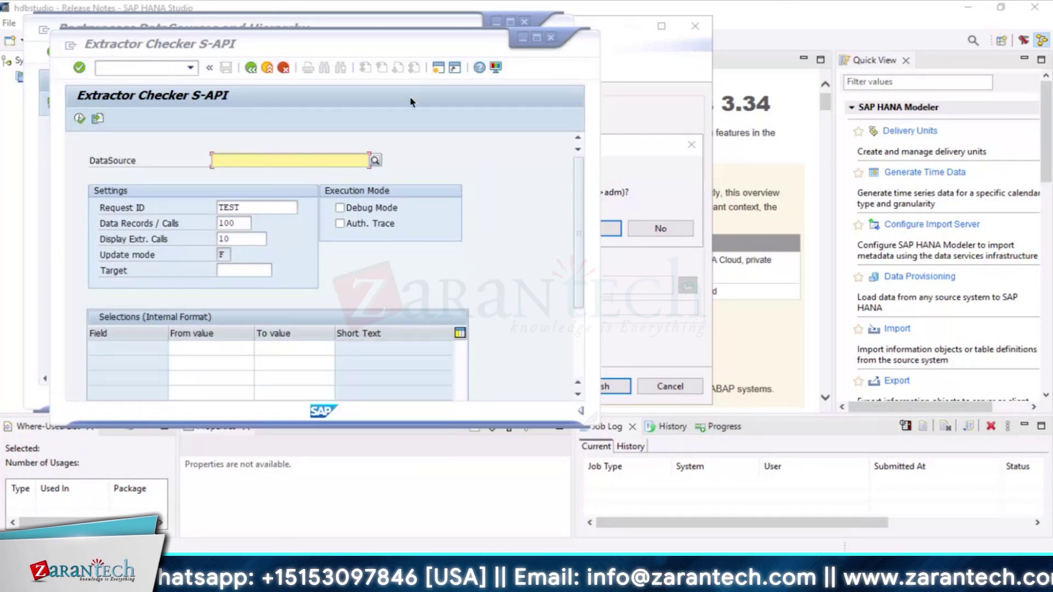
pyautogui.hotkey('alt', 'F4')
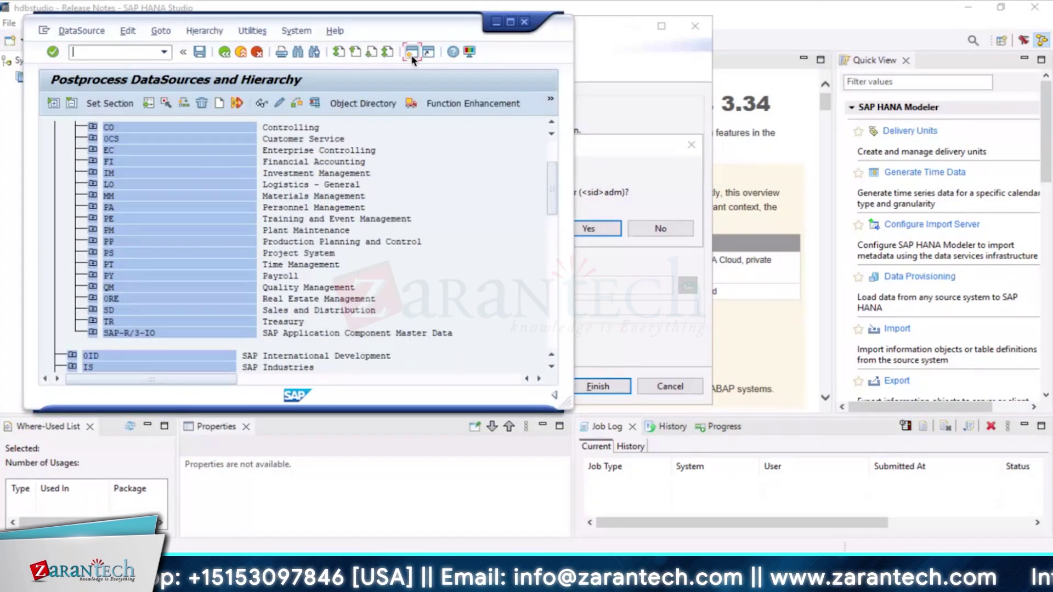
pyautogui.click(411, 53)
# Run /nRSA5 and search the Business Content DataSource tree for 'workshop', which finds no hits
pyautogui.write('/nRSA5')
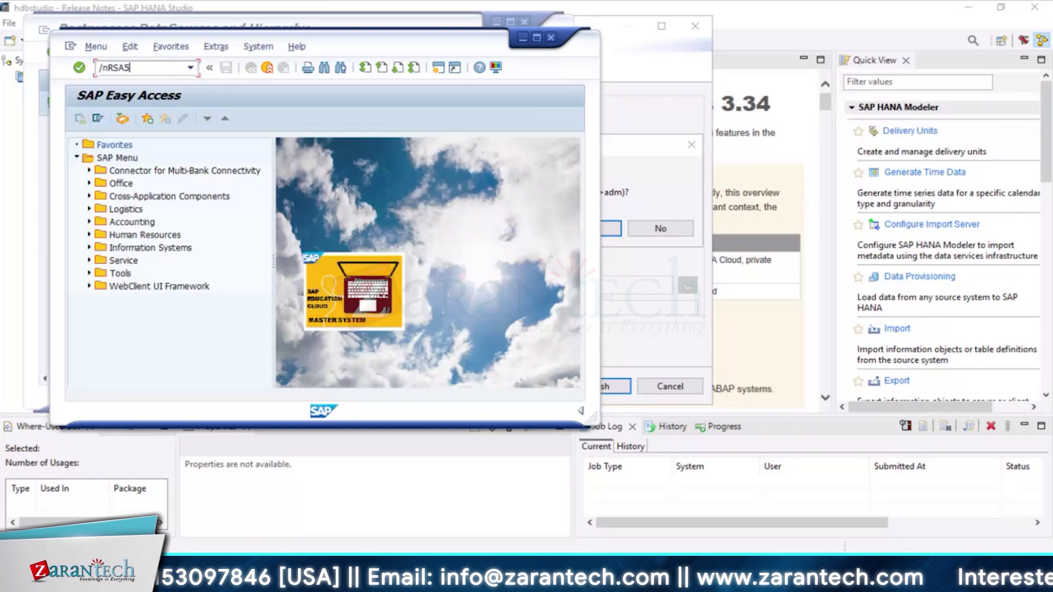
pyautogui.press('Return')
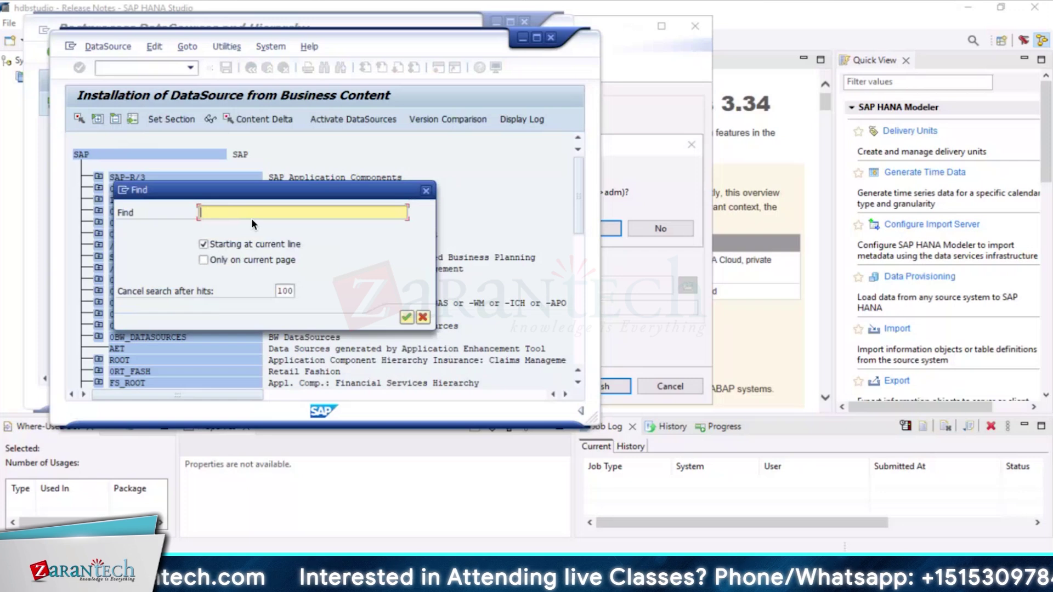
pyautogui.write('worksh')
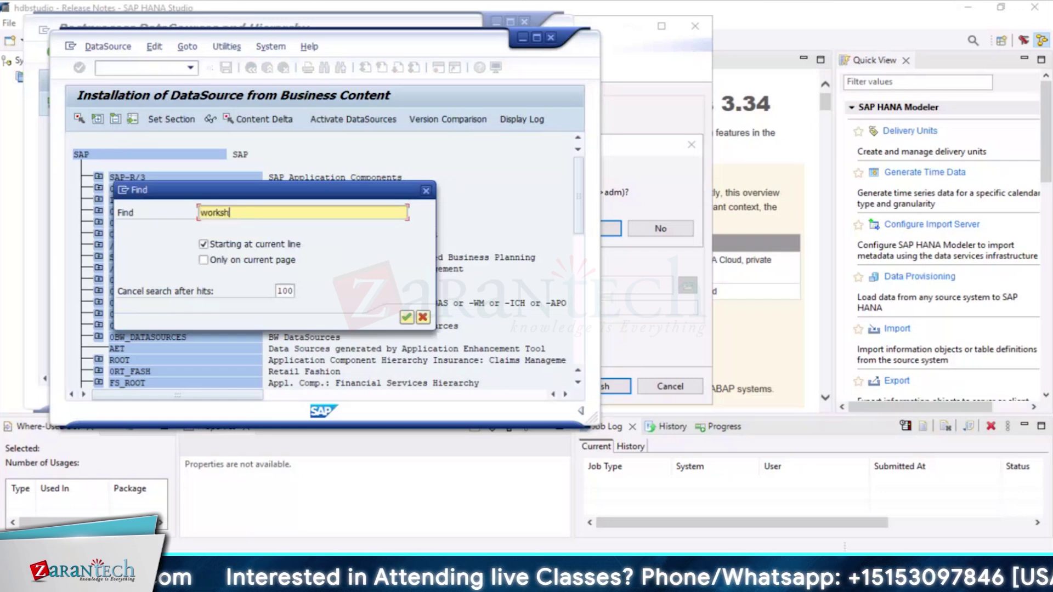
pyautogui.write('op')
pyautogui.press('Return')
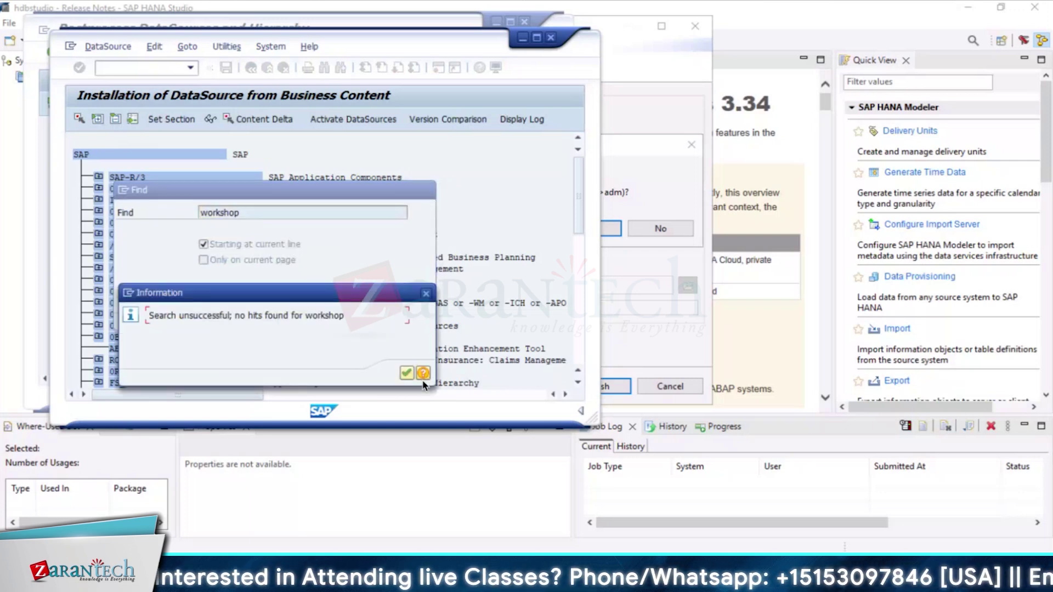
pyautogui.click(406, 373)
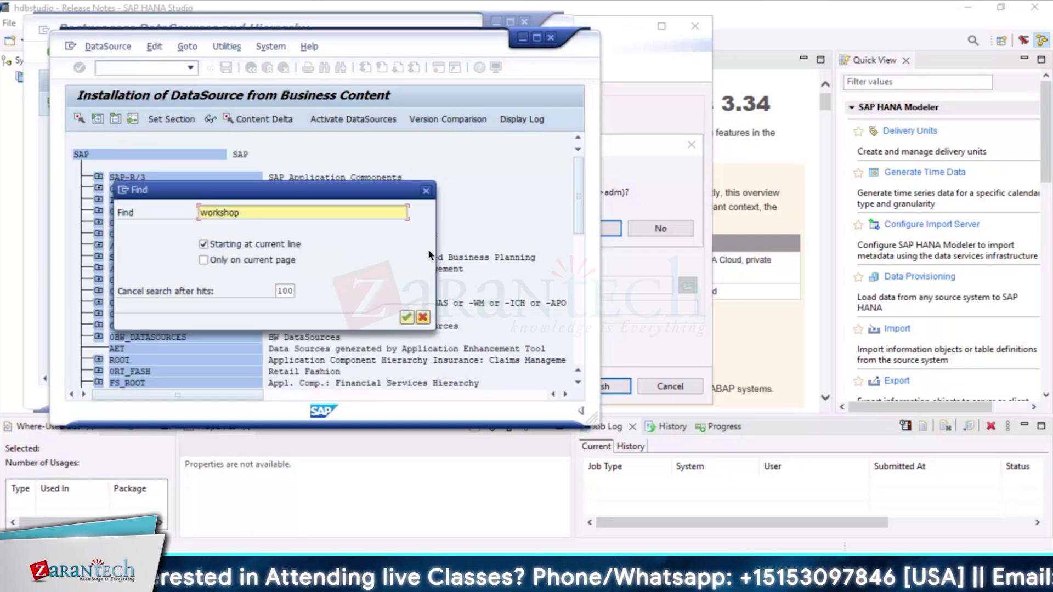
pyautogui.click(426, 191)
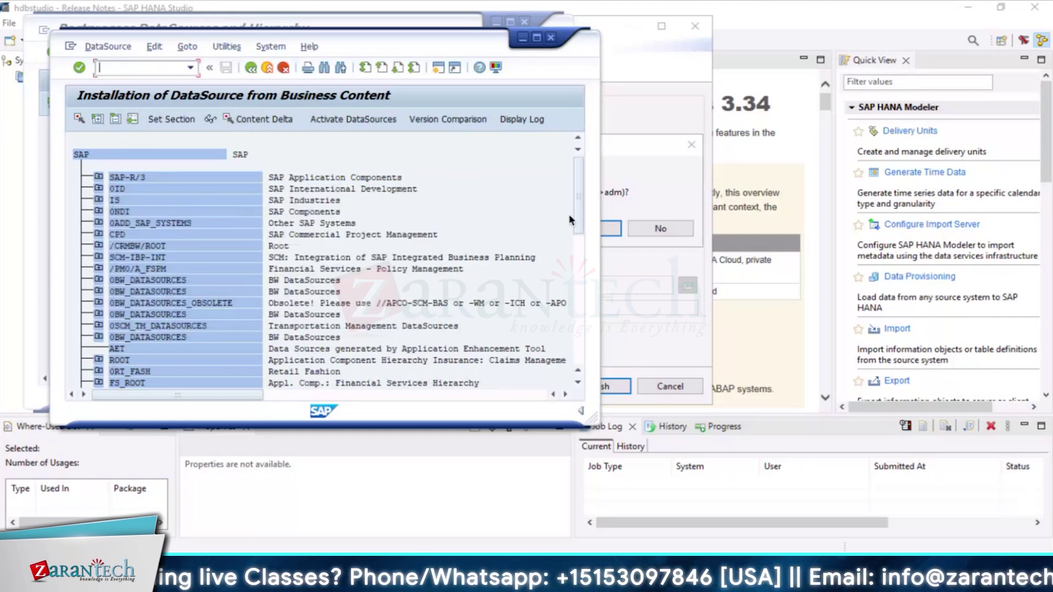
# Attempt Activate DataSources from the SAP Components entry in the tree
pyautogui.click(343, 123)
pyautogui.click(487, 211)
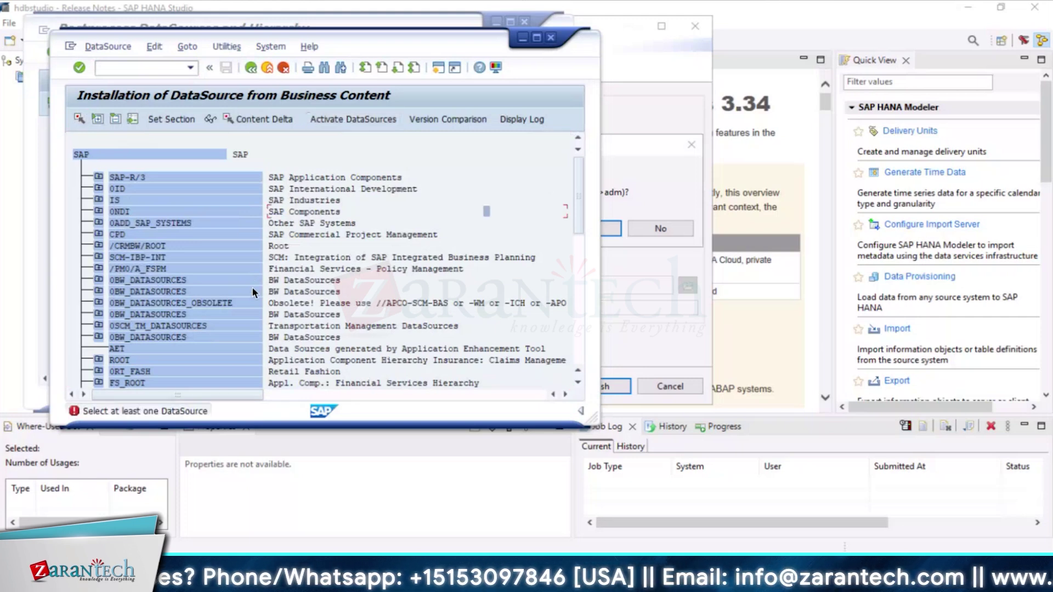
pyautogui.scroll(-1, 252, 287)
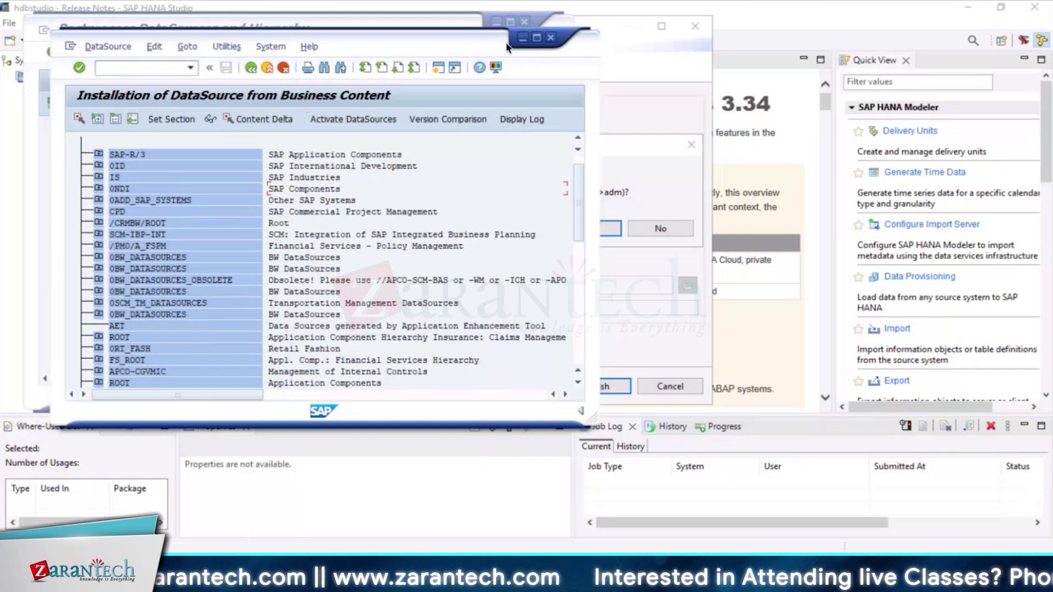
# Close the RSA5 window and retry the HANA connection with the database password re-entered
pyautogui.click(523, 38)
pyautogui.click(495, 23)
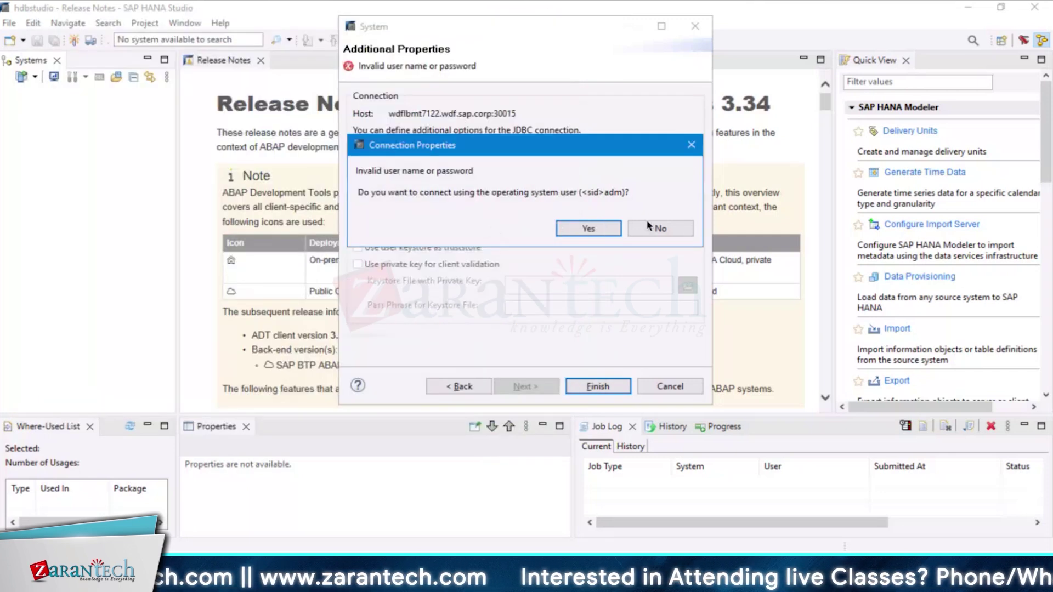
pyautogui.click(661, 228)
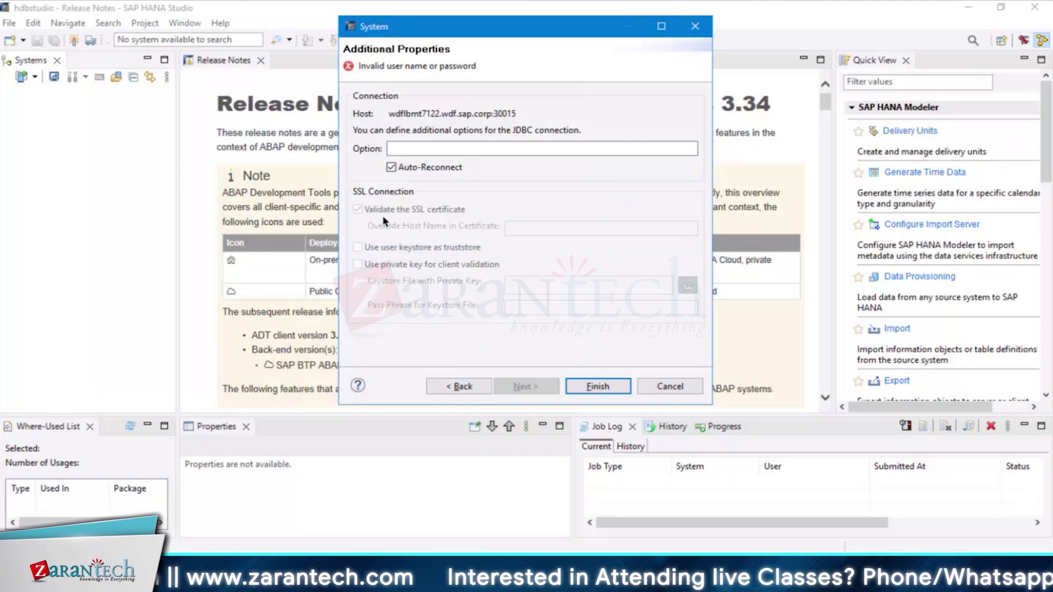
pyautogui.click(464, 387)
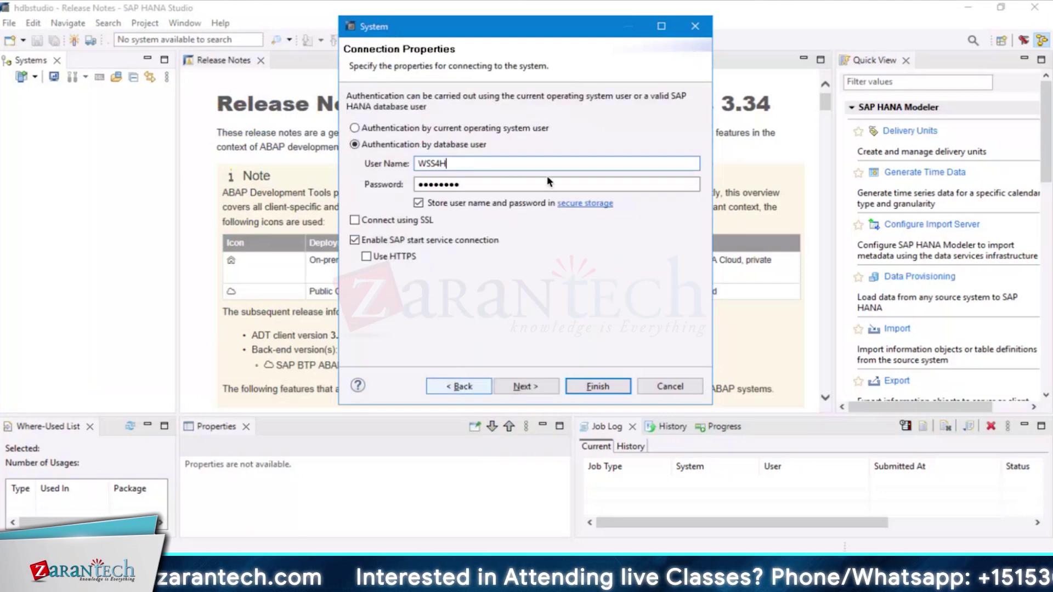
pyautogui.doubleClick(478, 185)
pyautogui.press('BackSpace')
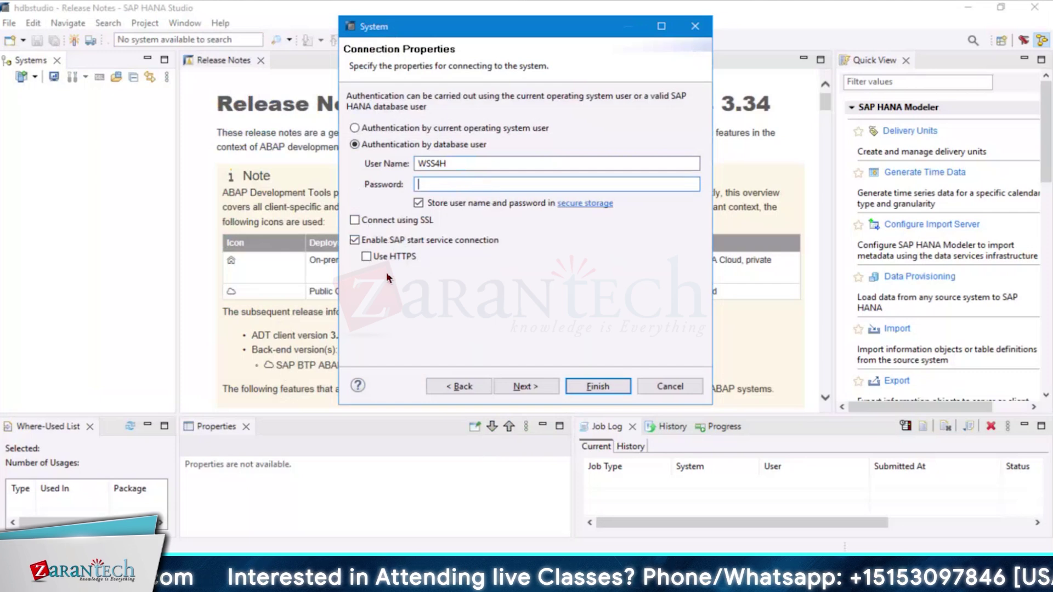
pyautogui.click(373, 128)
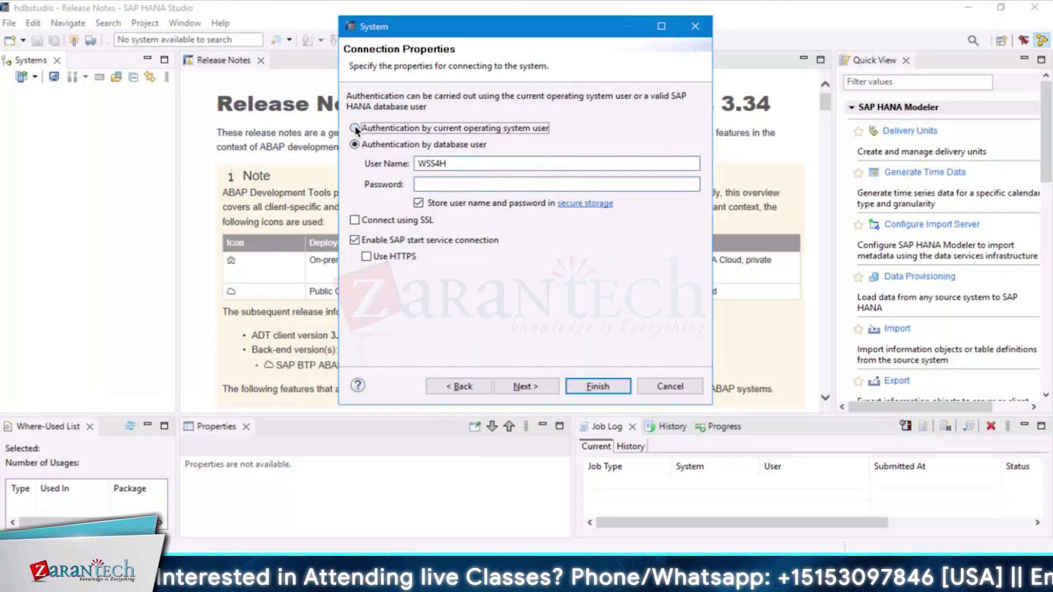
pyautogui.click(355, 144)
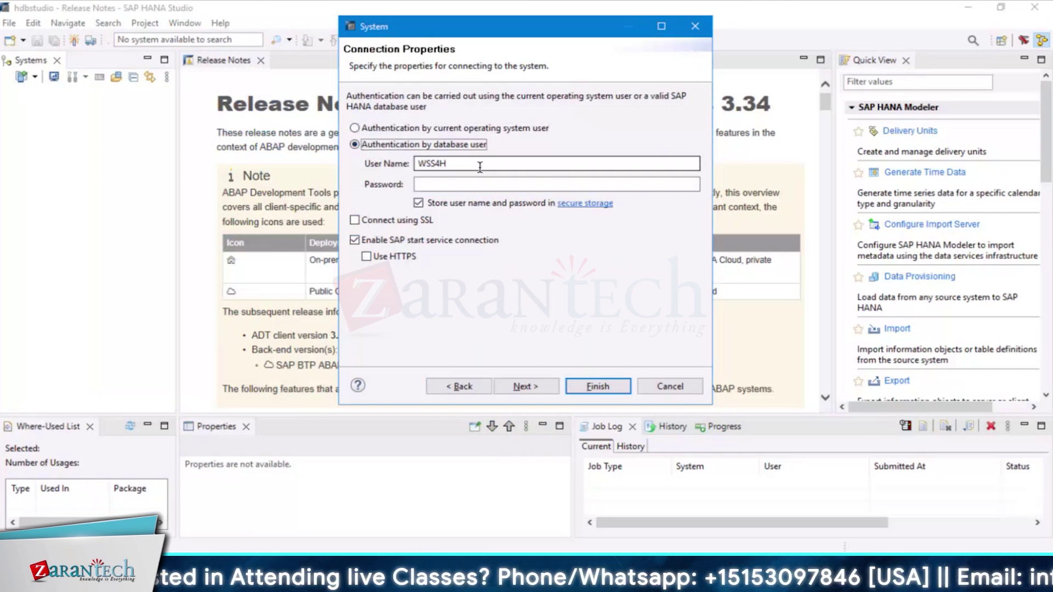
pyautogui.hotkey('ctrl', 'v')
pyautogui.click(525, 386)
pyautogui.press('Return')
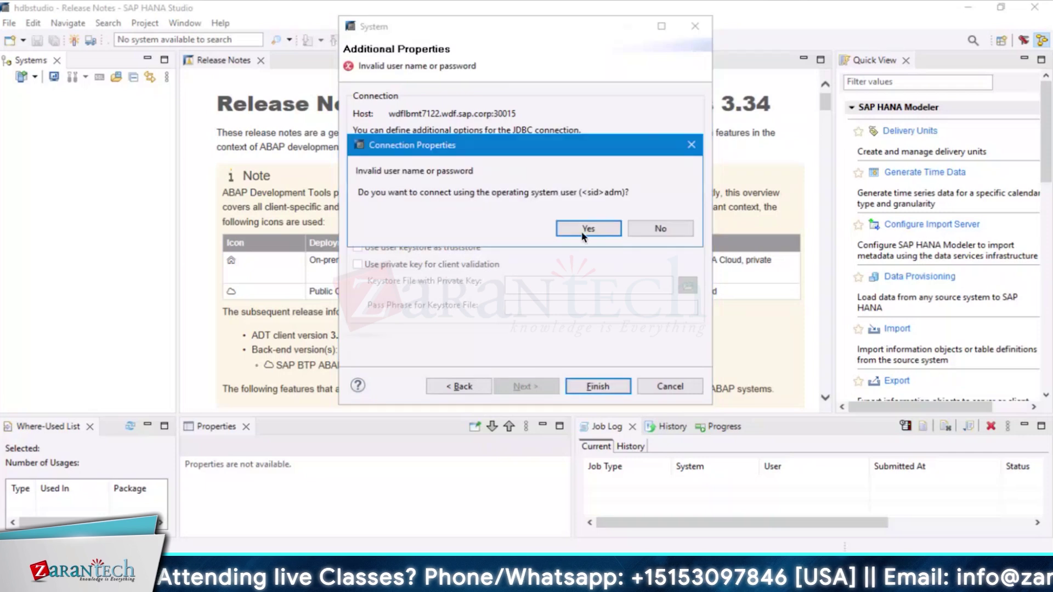
# Accept the OS user prompt, submit the OS user name and password, then cancel that logon after the error
pyautogui.press('Return')
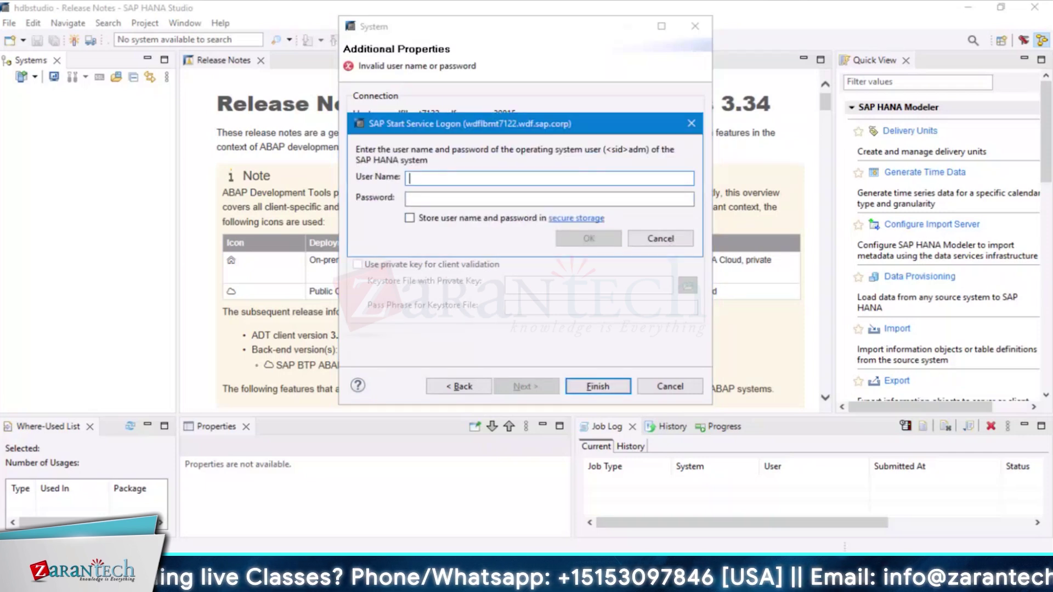
pyautogui.write('WSHANA')
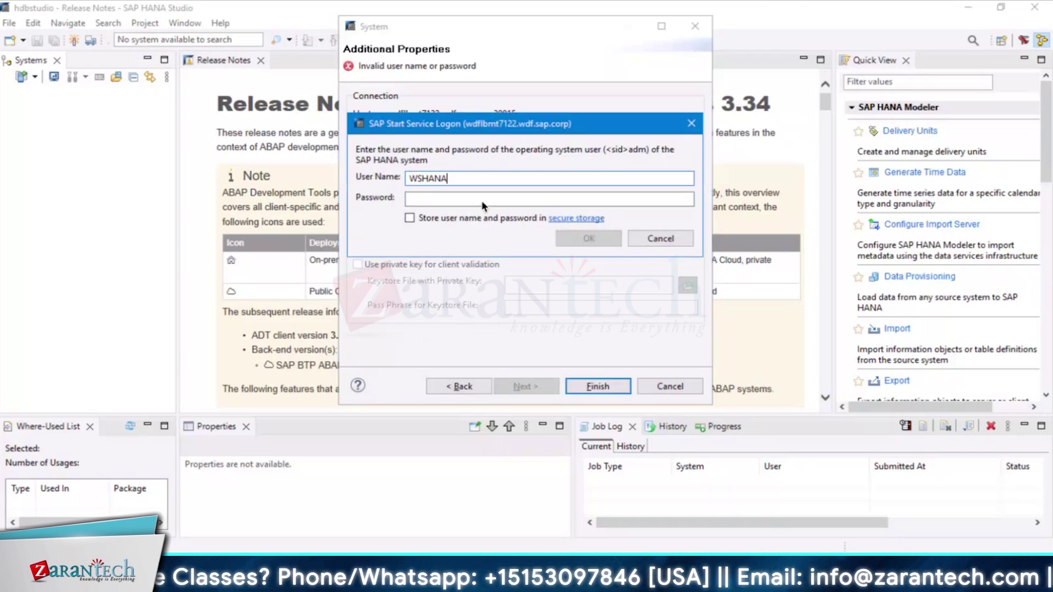
pyautogui.press('Tab')
pyautogui.hotkey('ctrl', 'v')
pyautogui.write('******')
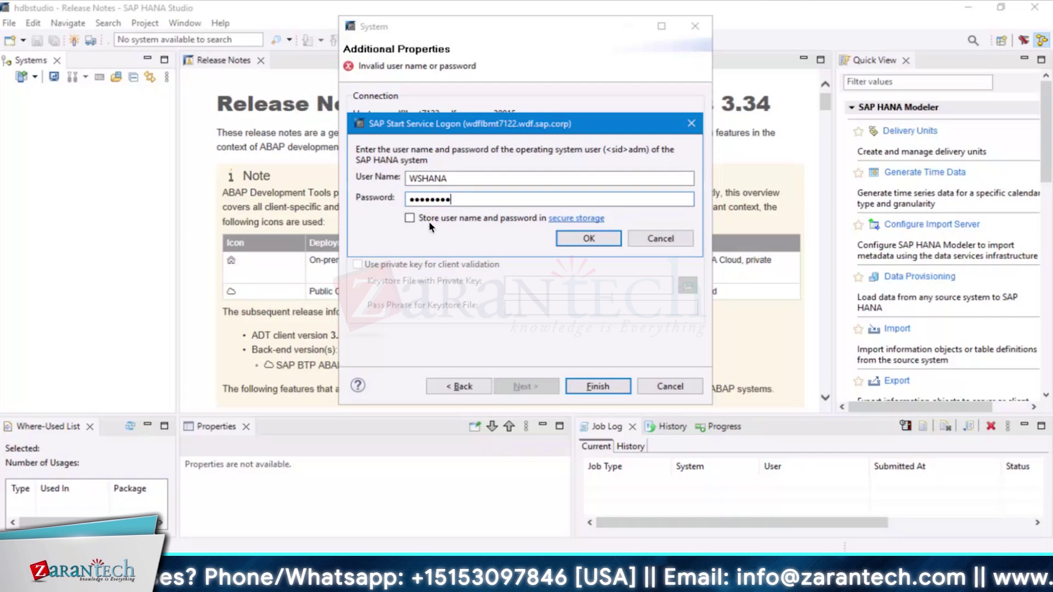
pyautogui.click(580, 237)
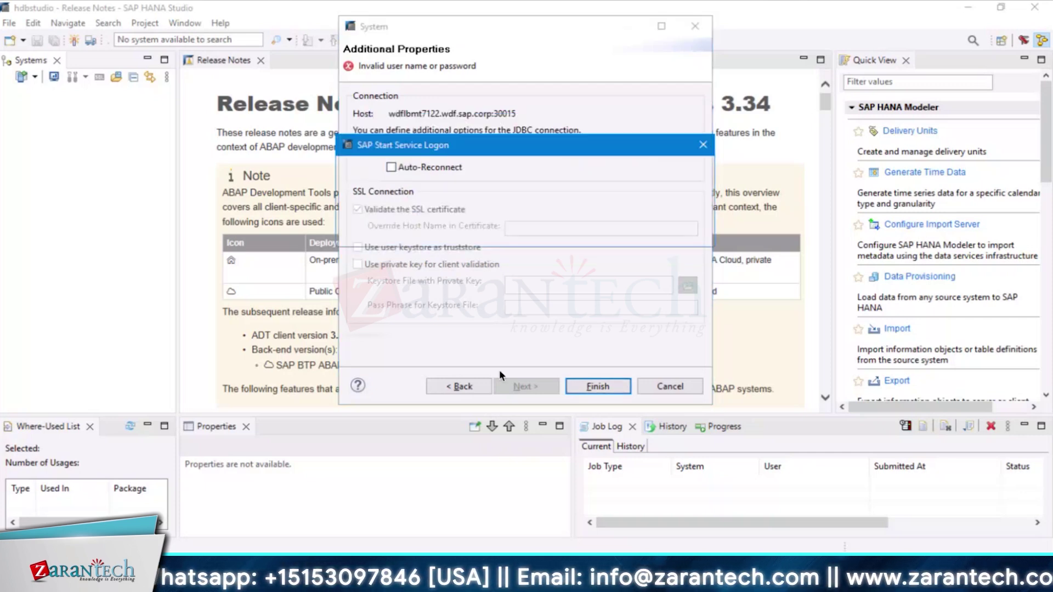
pyautogui.click(672, 228)
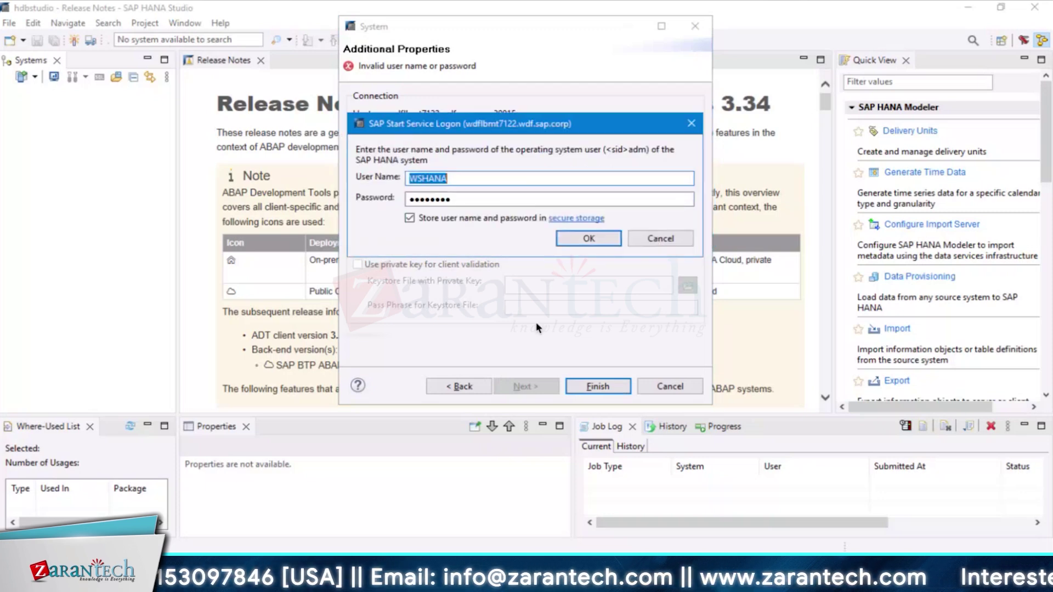
pyautogui.click(660, 239)
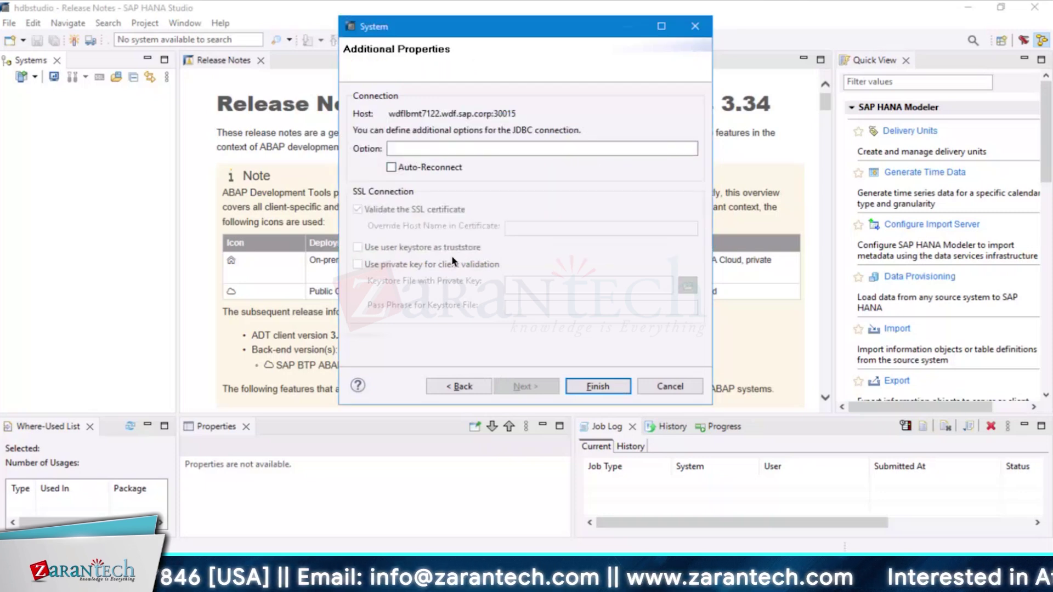
# Retry with the database user name ending changed to 'HANA', decline the OS user logon, and cancel the wizard
pyautogui.click(466, 387)
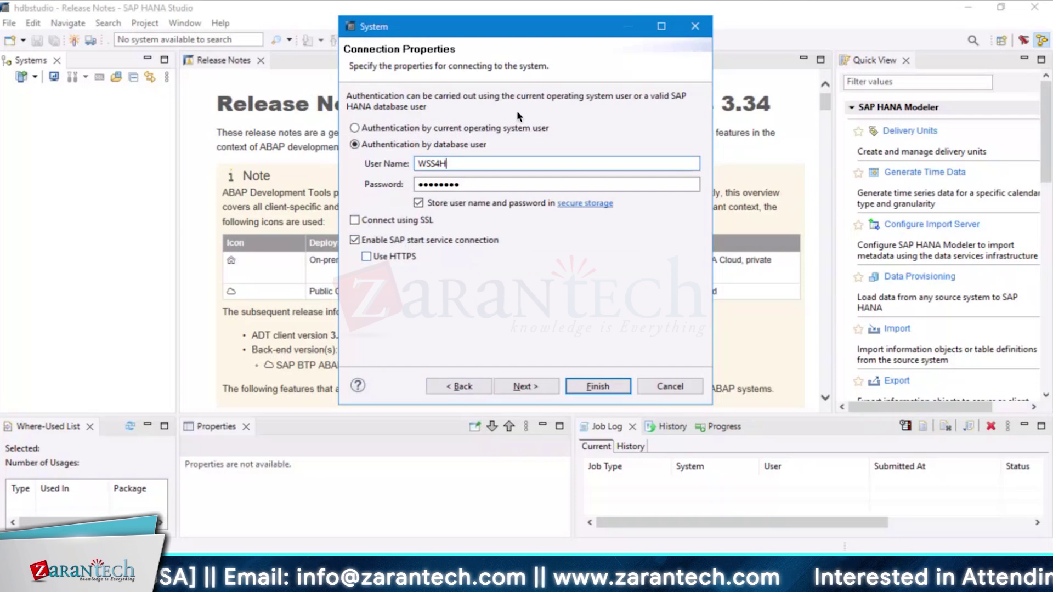
pyautogui.press('BackSpace')
pyautogui.press('BackSpace')
pyautogui.press('BackSpace')
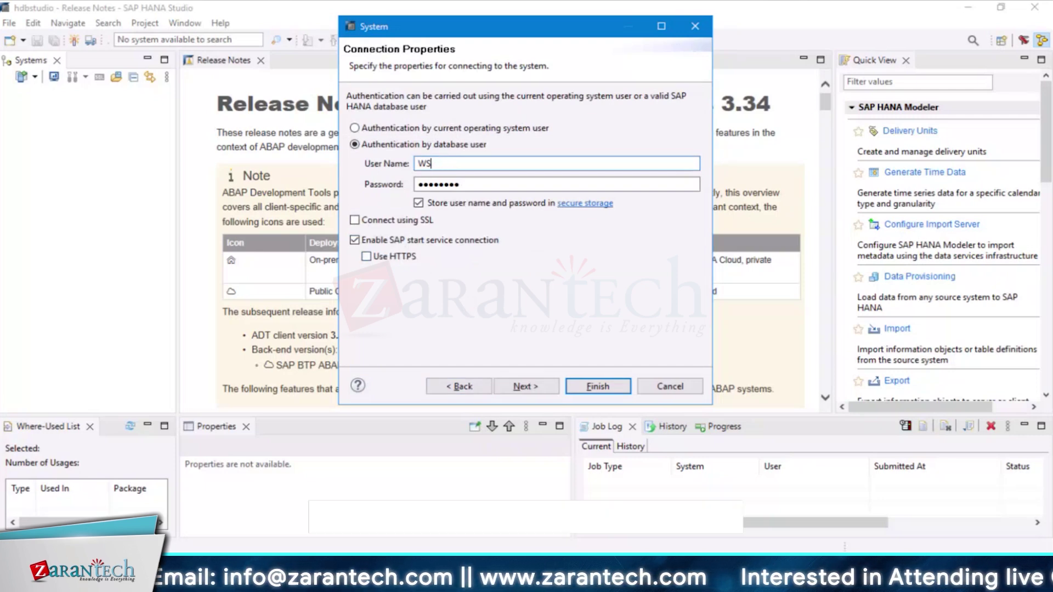
pyautogui.write('HANA')
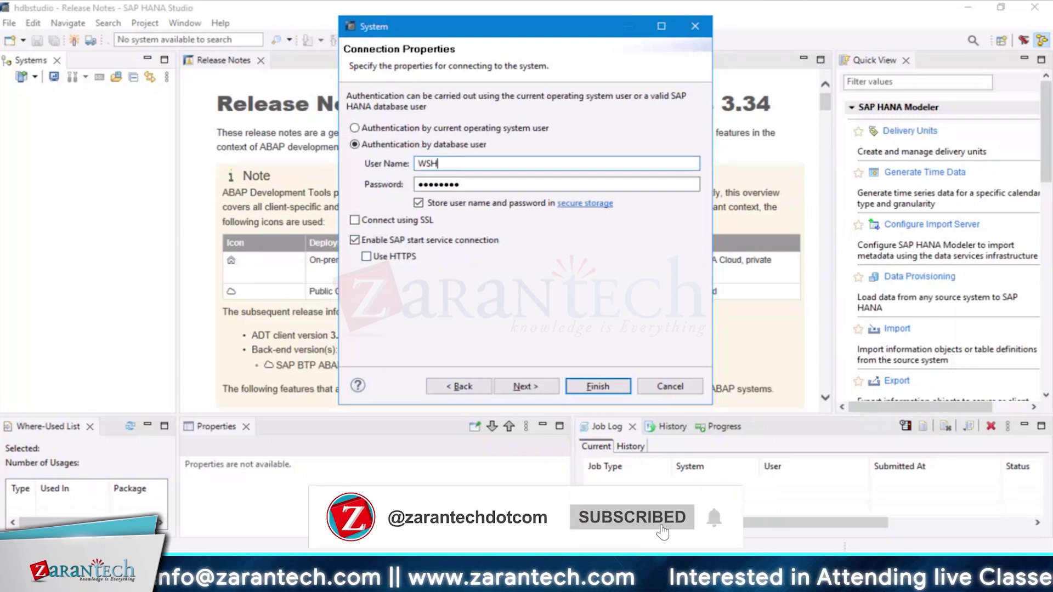
pyautogui.click(550, 385)
pyautogui.click(582, 387)
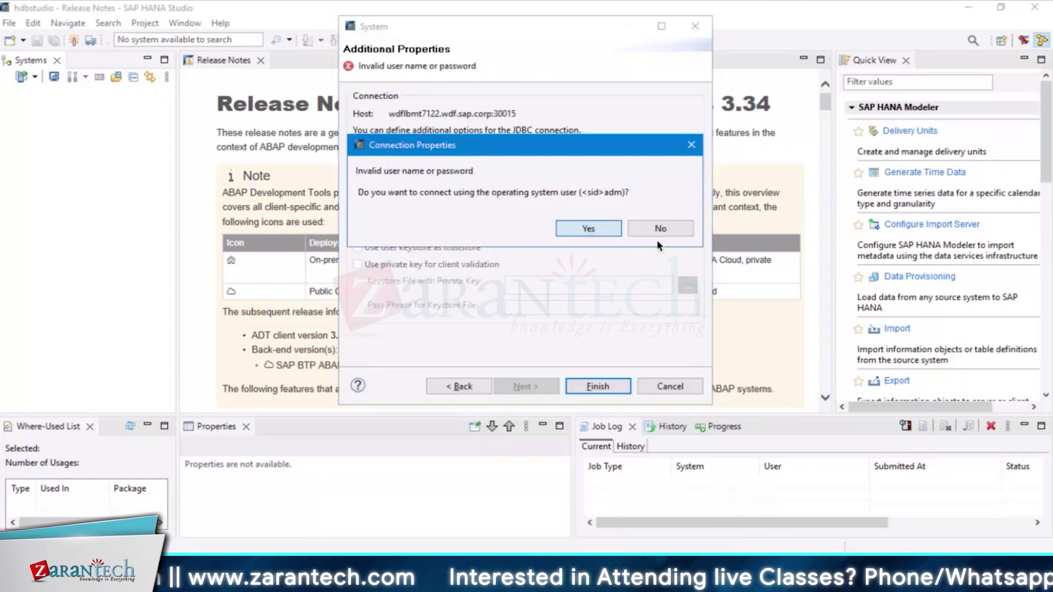
pyautogui.click(656, 236)
pyautogui.click(662, 238)
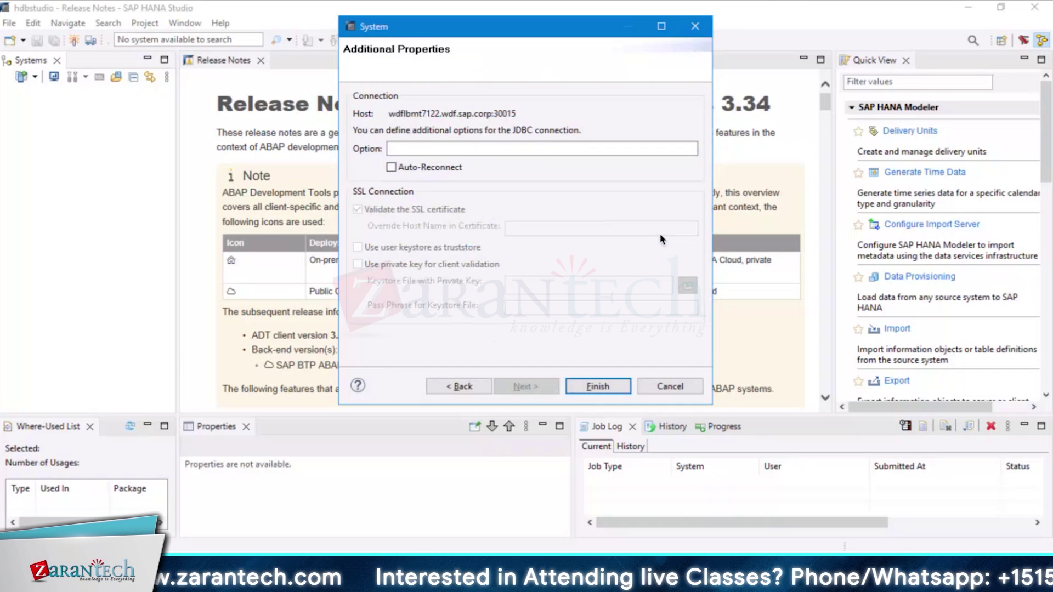
pyautogui.click(695, 27)
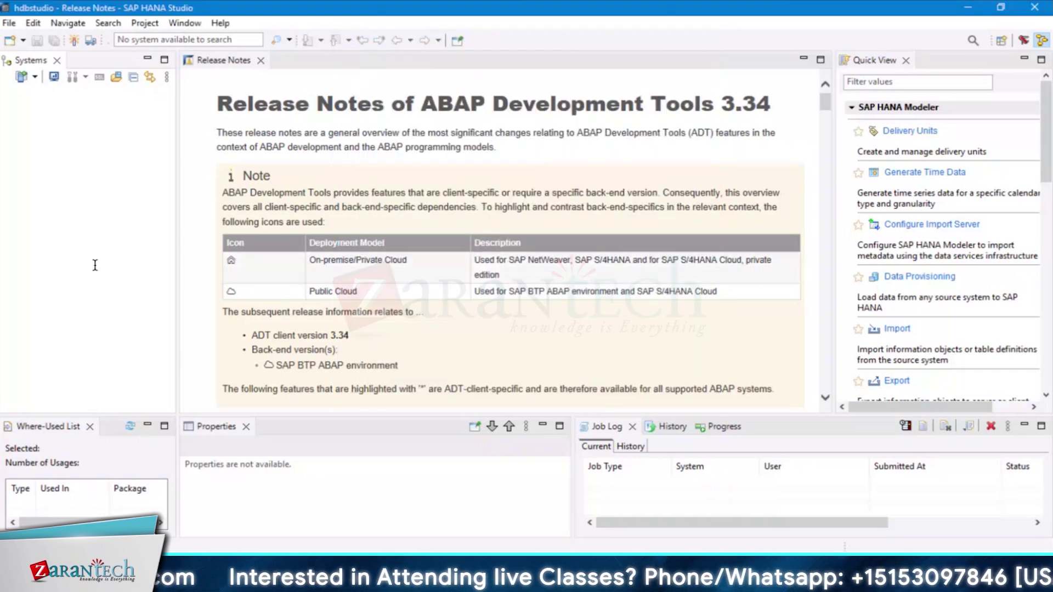
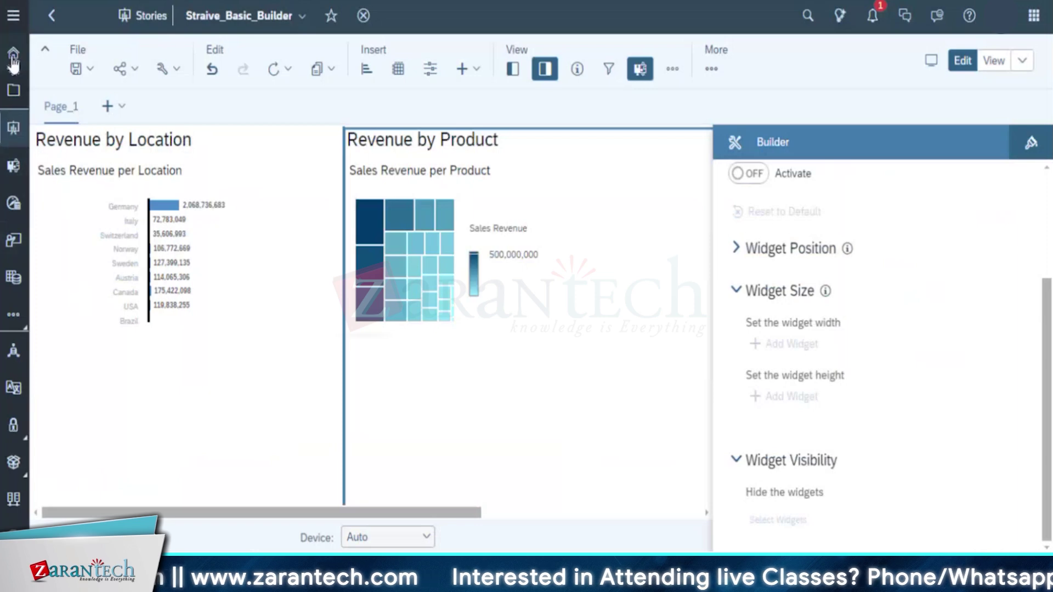
# Go from Home to Files and browse My Files > Public > SACE11_40 > Content
pyautogui.click(13, 55)
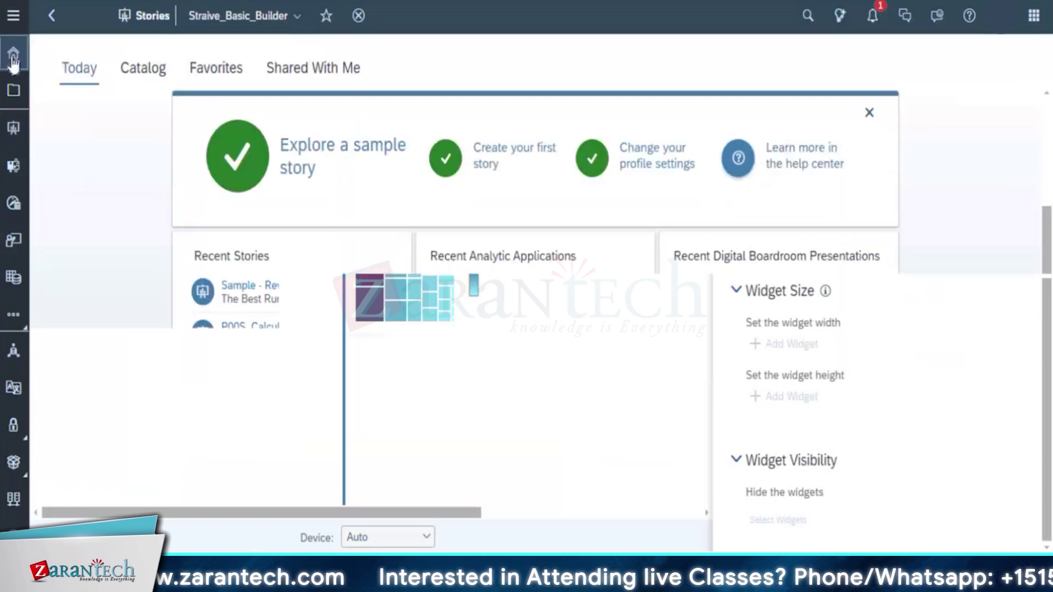
pyautogui.click(14, 92)
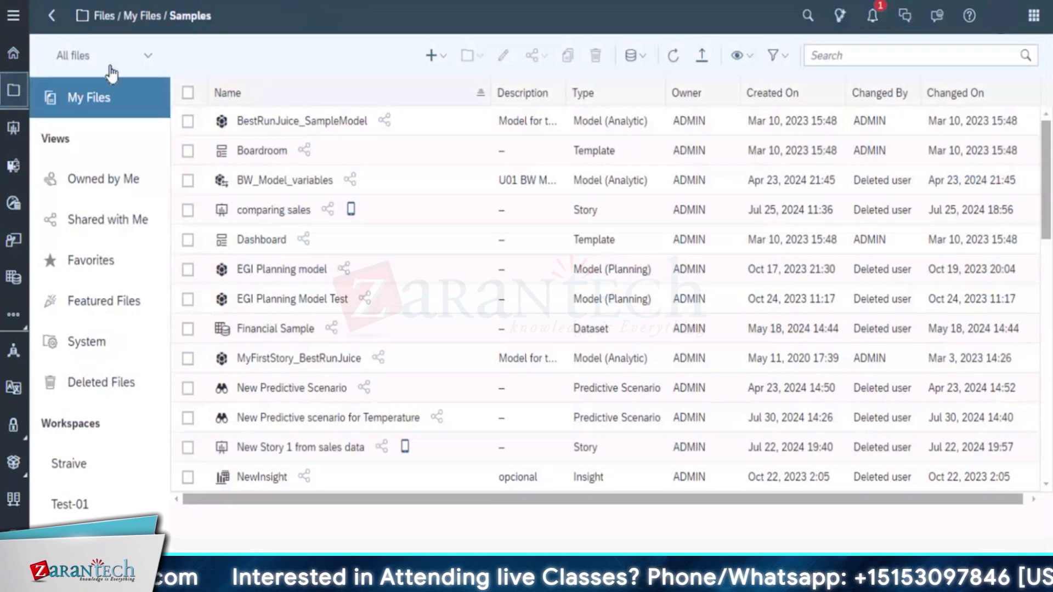
pyautogui.click(149, 104)
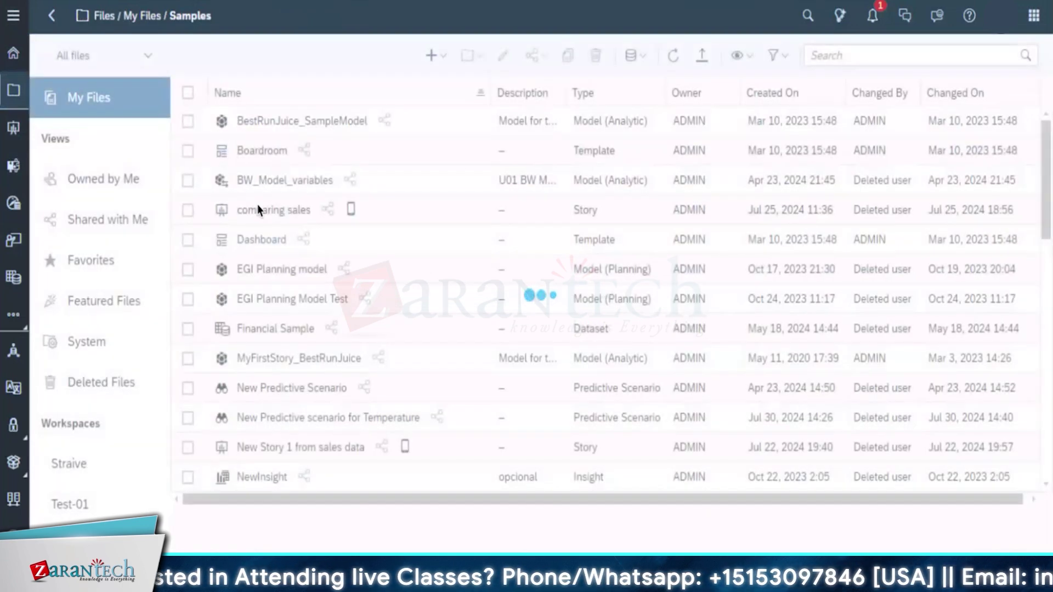
pyautogui.click(240, 157)
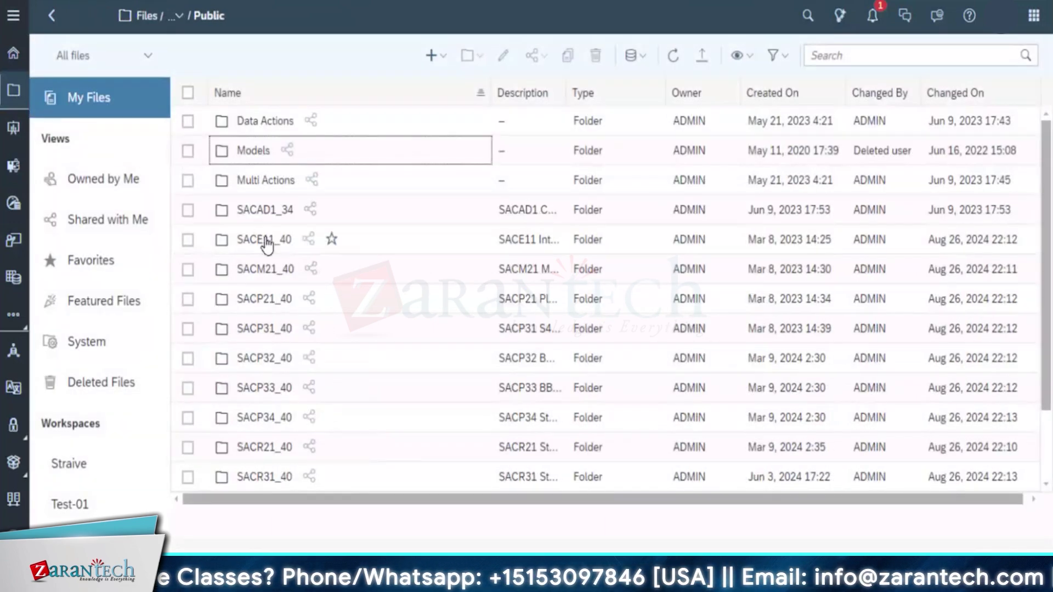
pyautogui.click(264, 239)
pyautogui.click(256, 131)
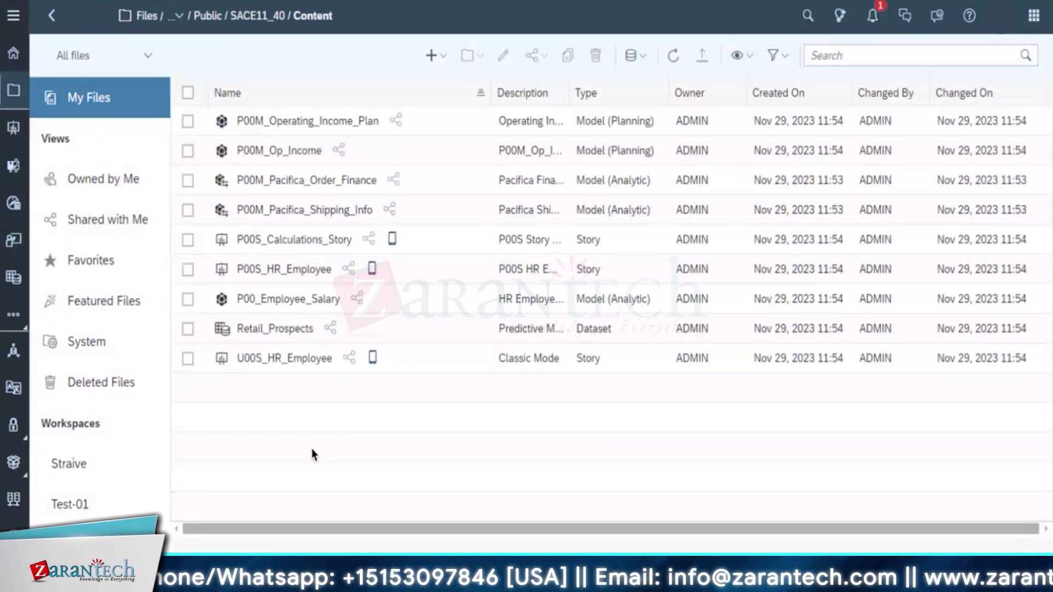
pyautogui.click(299, 152)
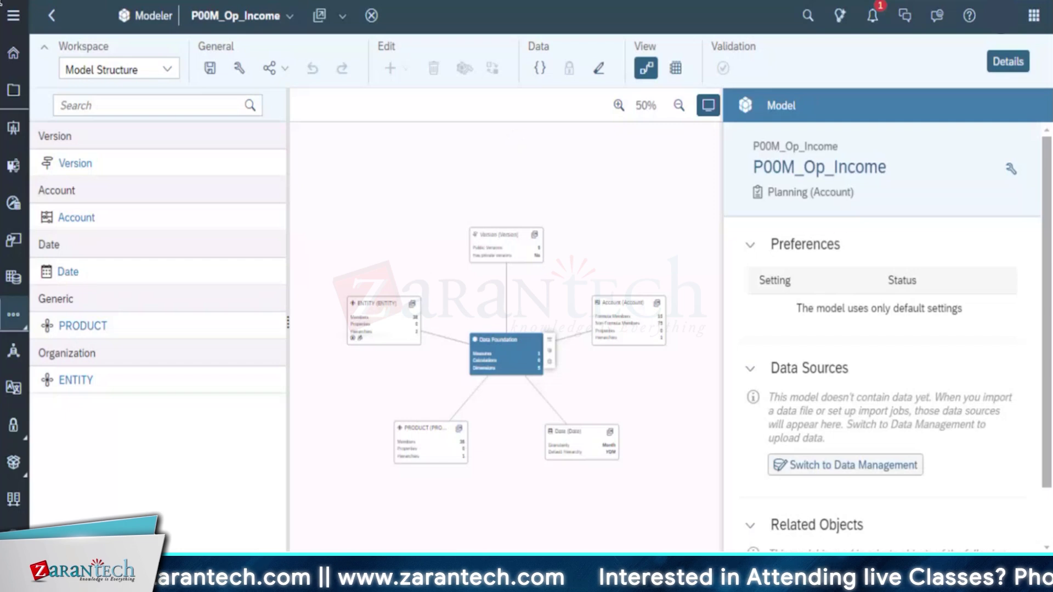
pyautogui.click(52, 17)
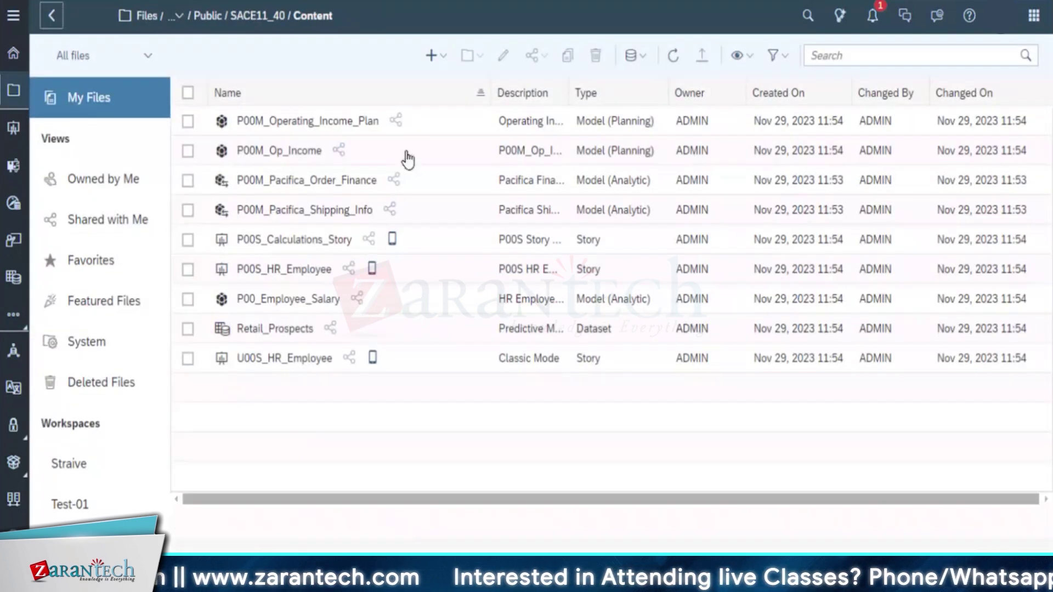
# Try copying the P00M_Op_Income model as P00M_Op_Income_Straive, with '_Straive' added to the description
pyautogui.click(187, 152)
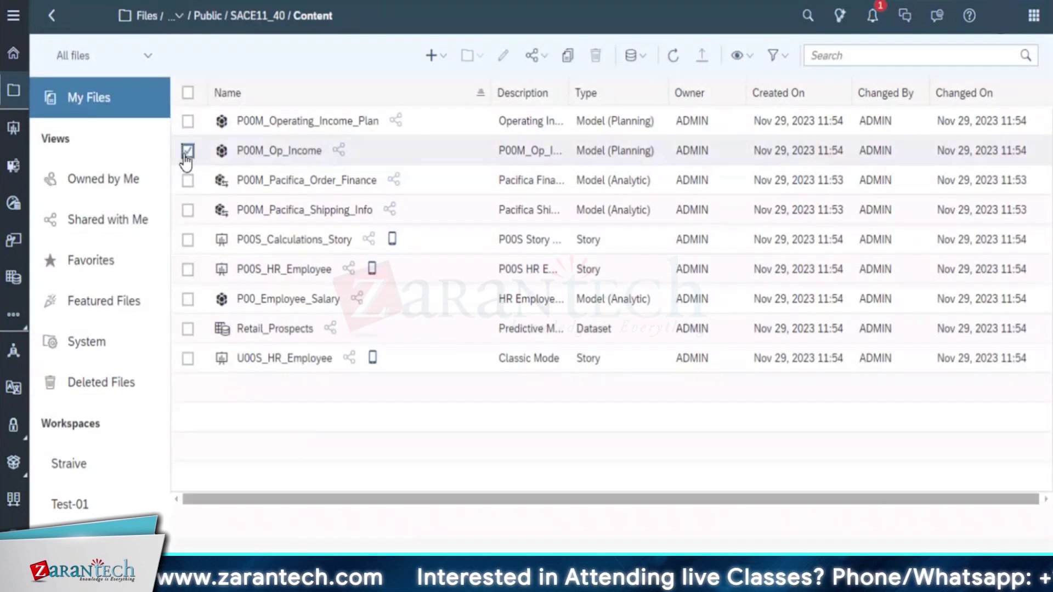
pyautogui.click(570, 62)
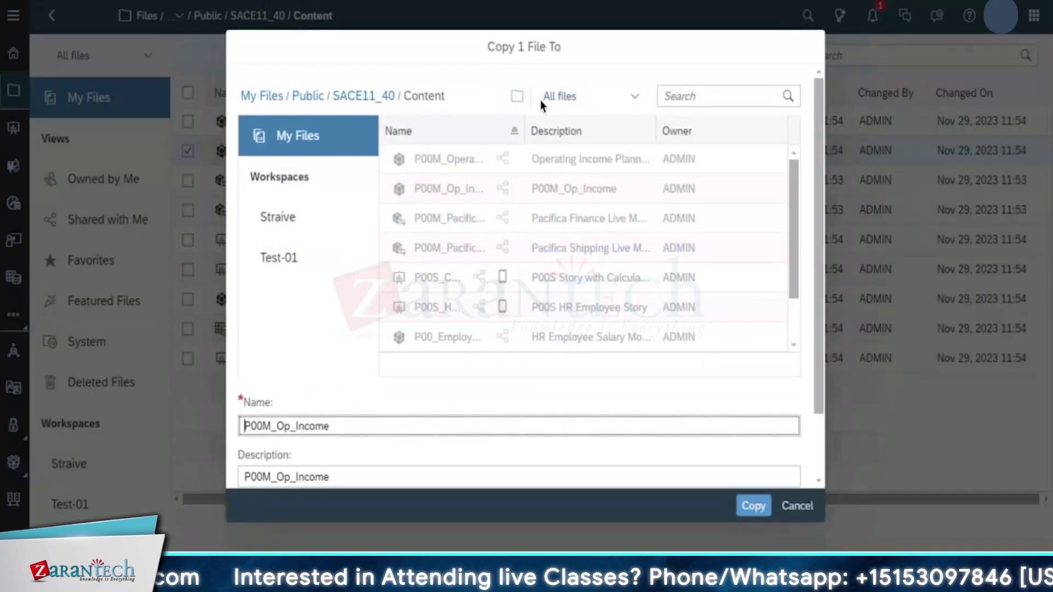
pyautogui.scroll(-2, 365, 426)
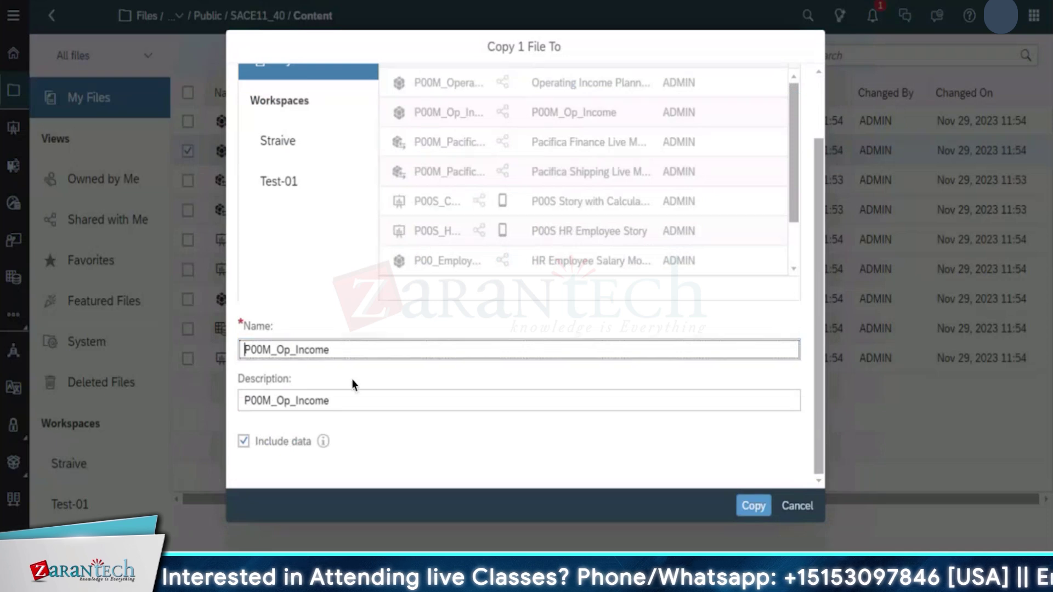
pyautogui.doubleClick(376, 349)
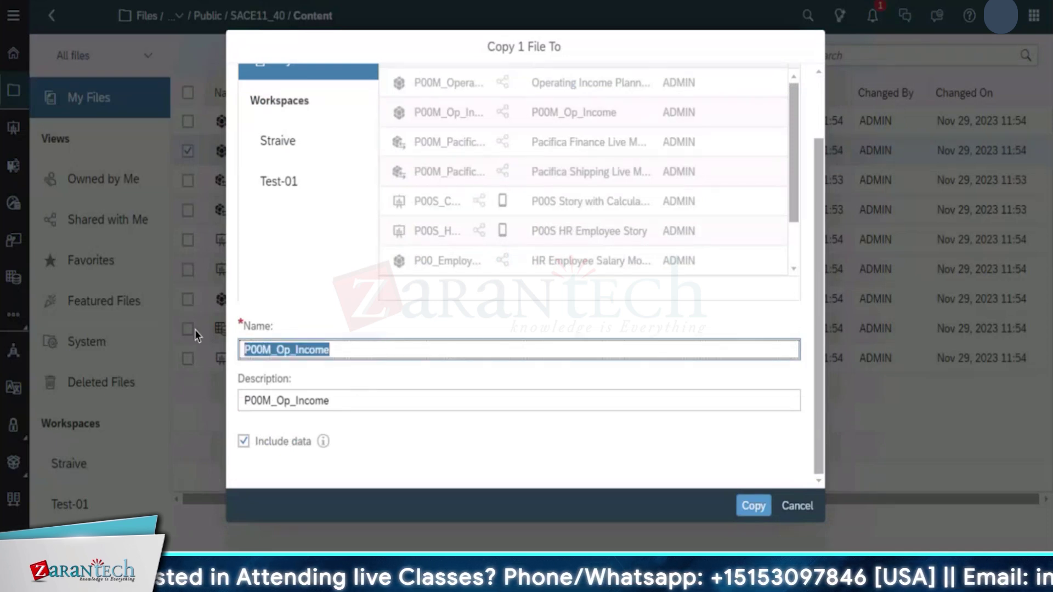
pyautogui.click(367, 346)
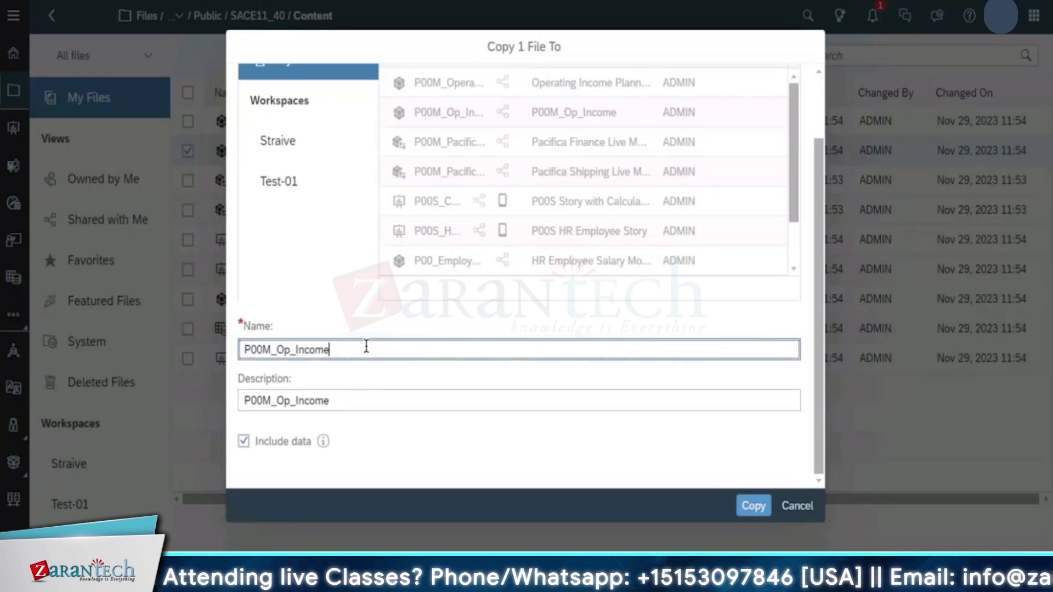
pyautogui.write('_Straive')
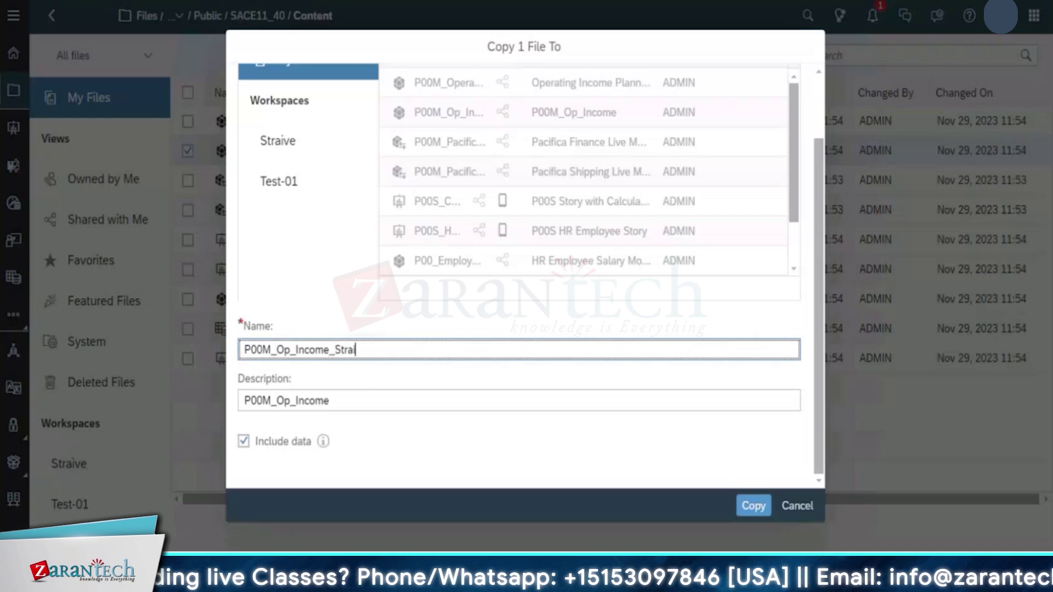
pyautogui.click(377, 403)
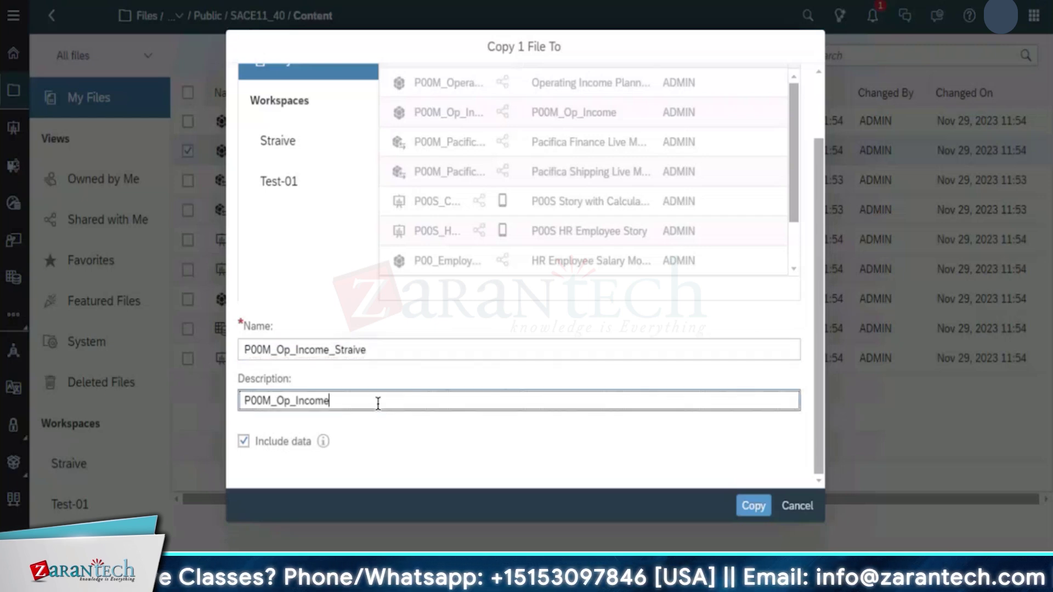
pyautogui.write('_Sra')
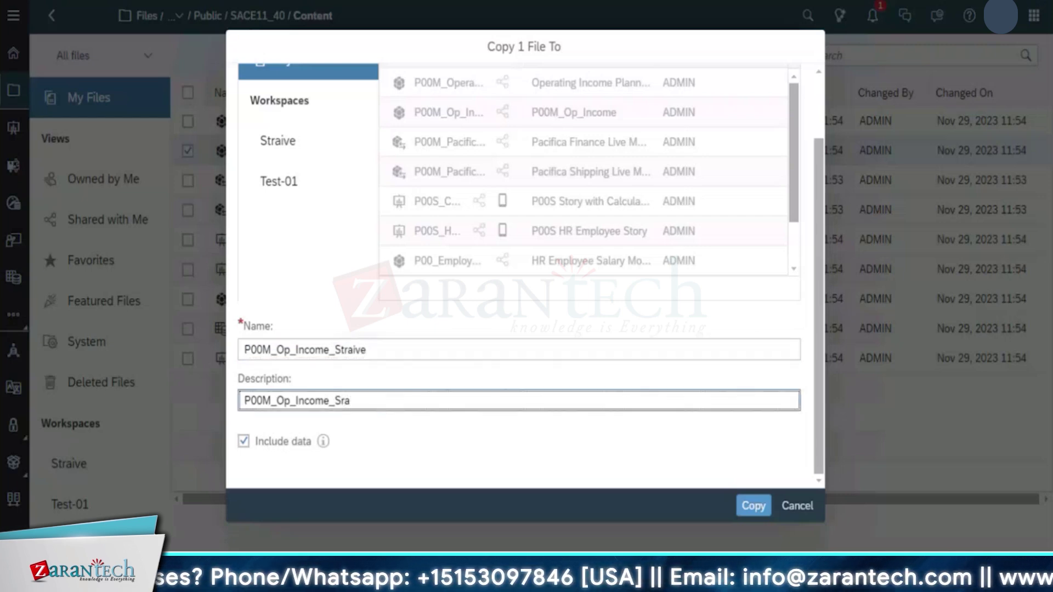
pyautogui.press('BackSpace')
pyautogui.press('BackSpace')
pyautogui.write('traive')
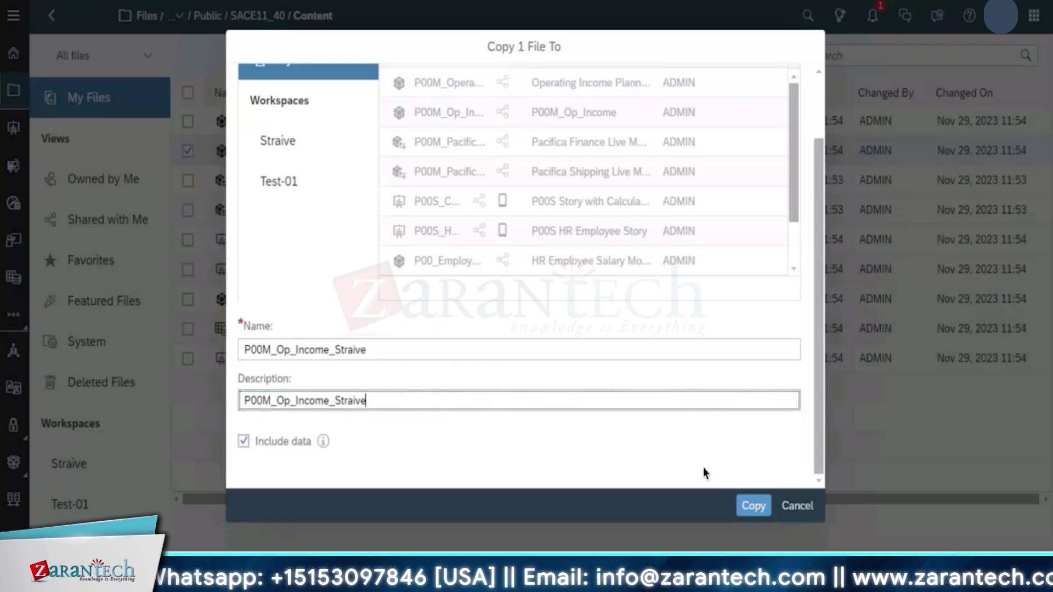
pyautogui.click(753, 508)
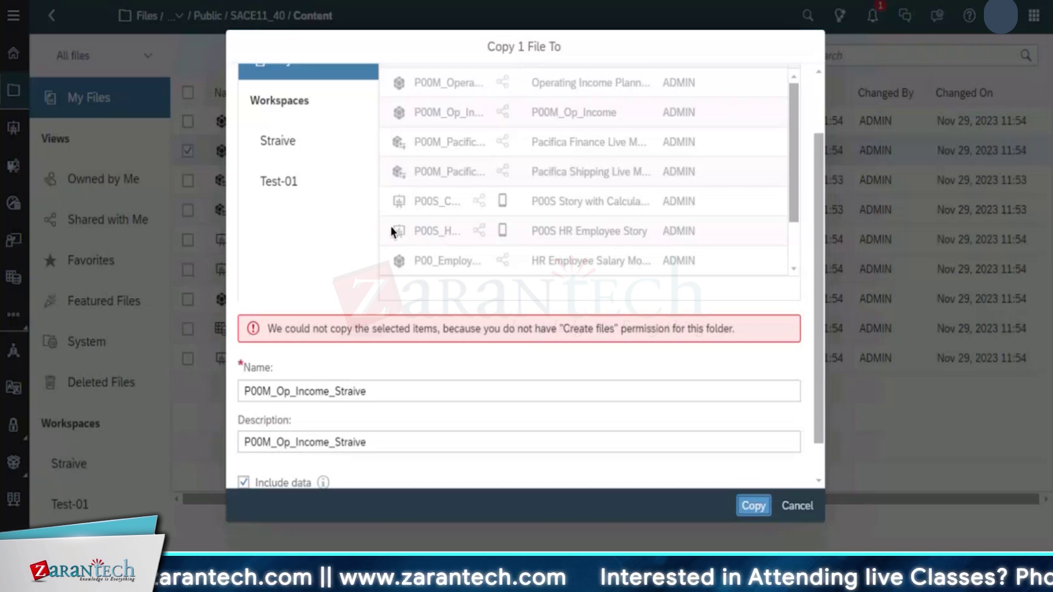
# Retry the copy with a 'Z' prefix added to both the name and the description
pyautogui.scroll(-1, 411, 383)
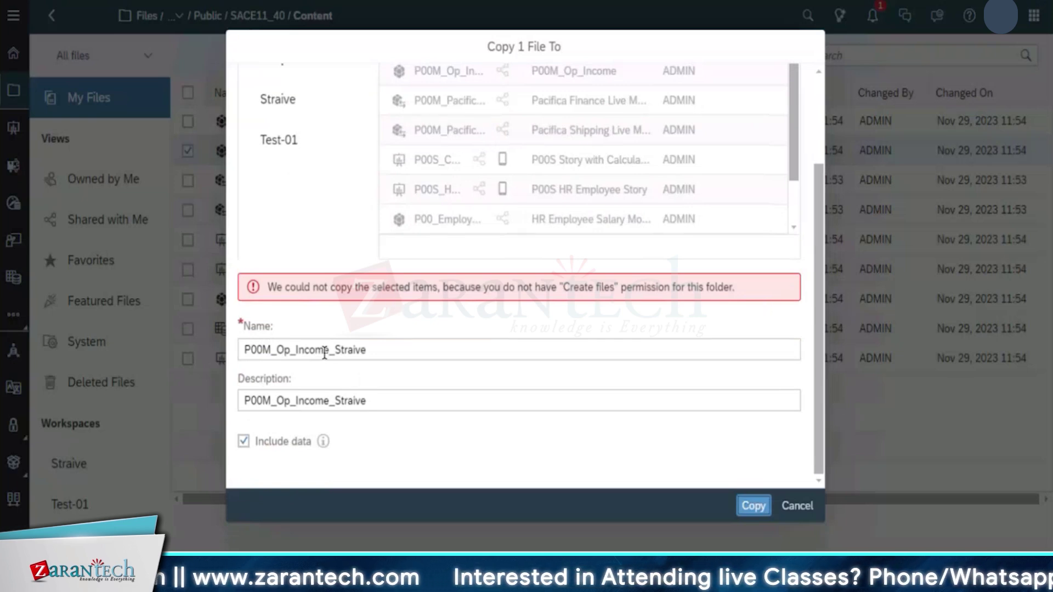
pyautogui.click(246, 350)
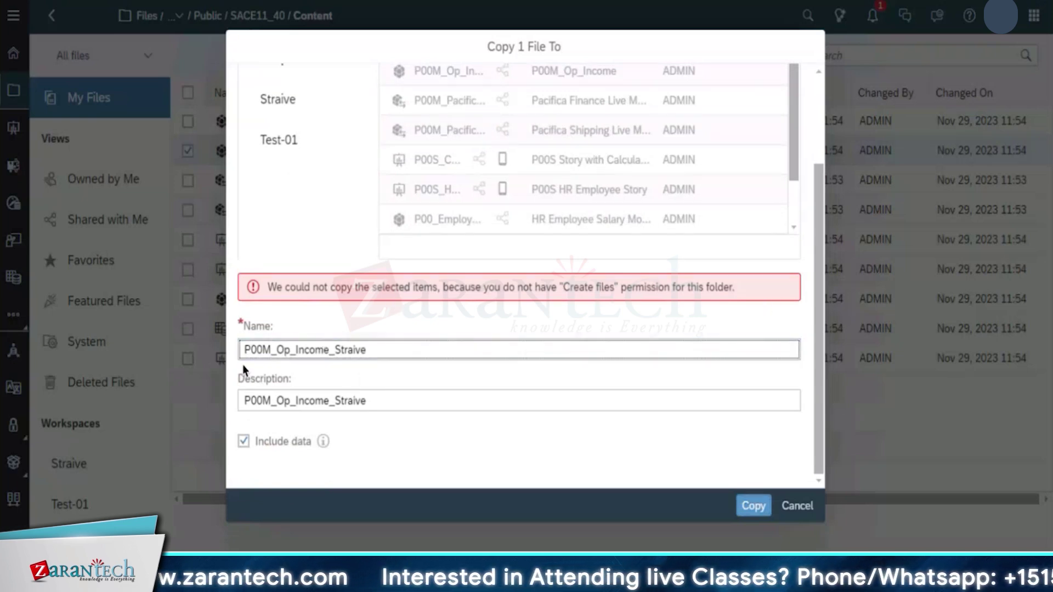
pyautogui.write('Z')
pyautogui.click(242, 399)
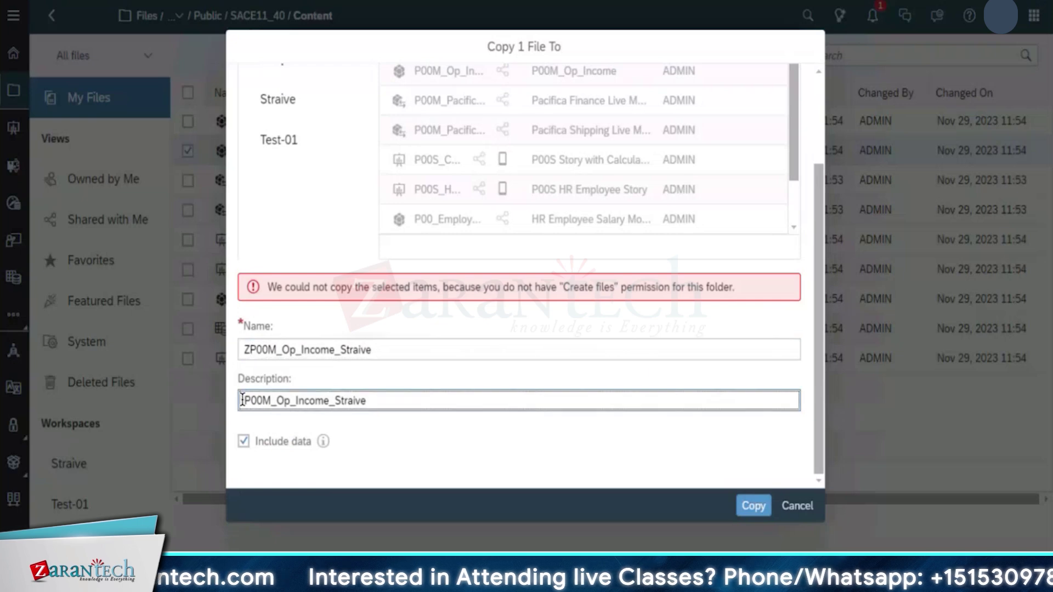
pyautogui.write('Z')
pyautogui.click(747, 503)
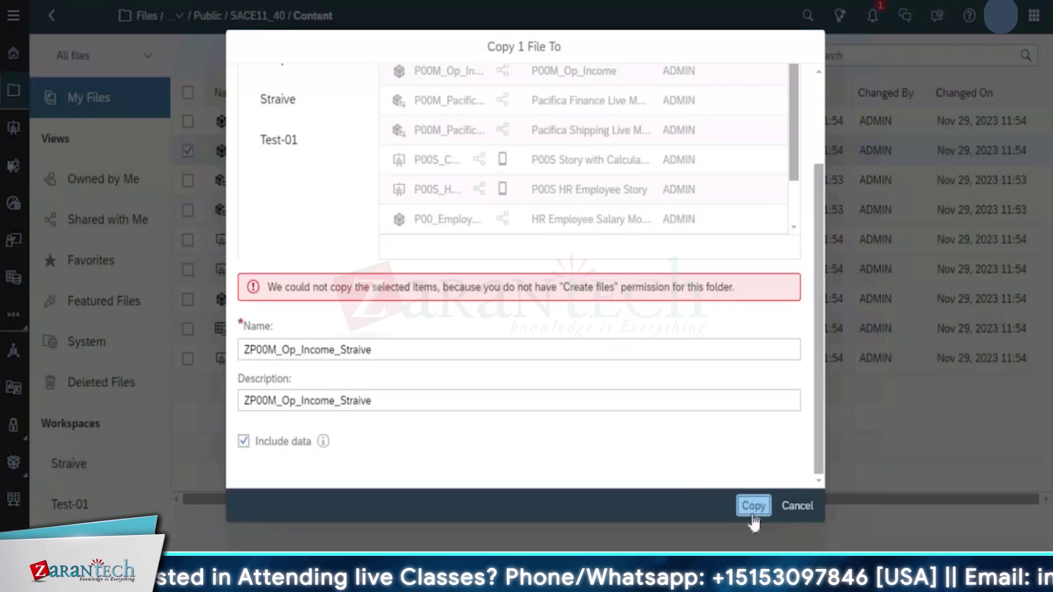
# Retry as YP00M_Op_Income_Straive, then cancel the copy after the Create files permission error
pyautogui.click(247, 353)
pyautogui.press('BackSpace')
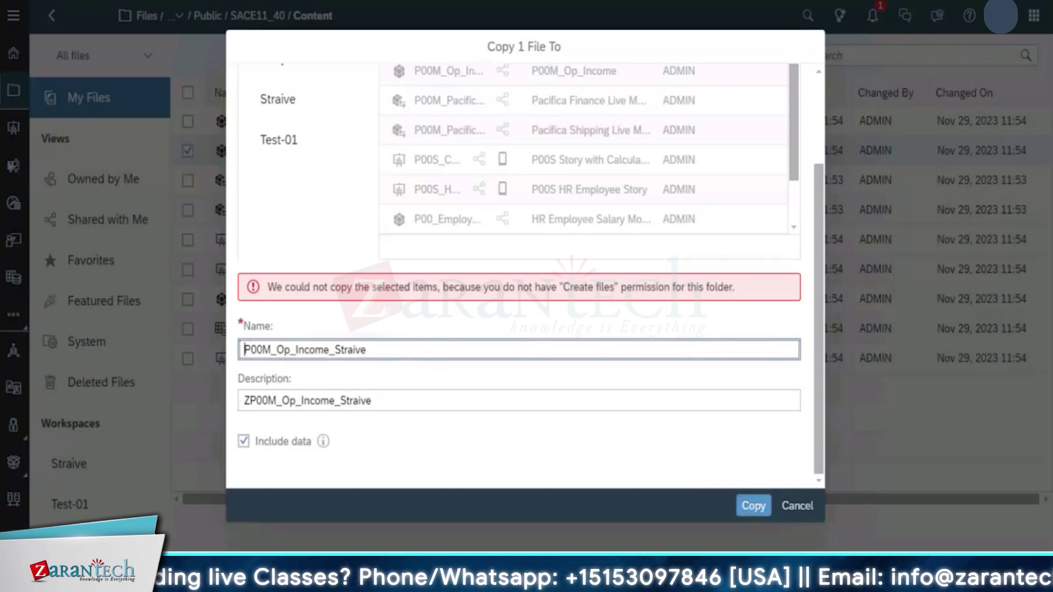
pyautogui.write('Y')
pyautogui.click(744, 509)
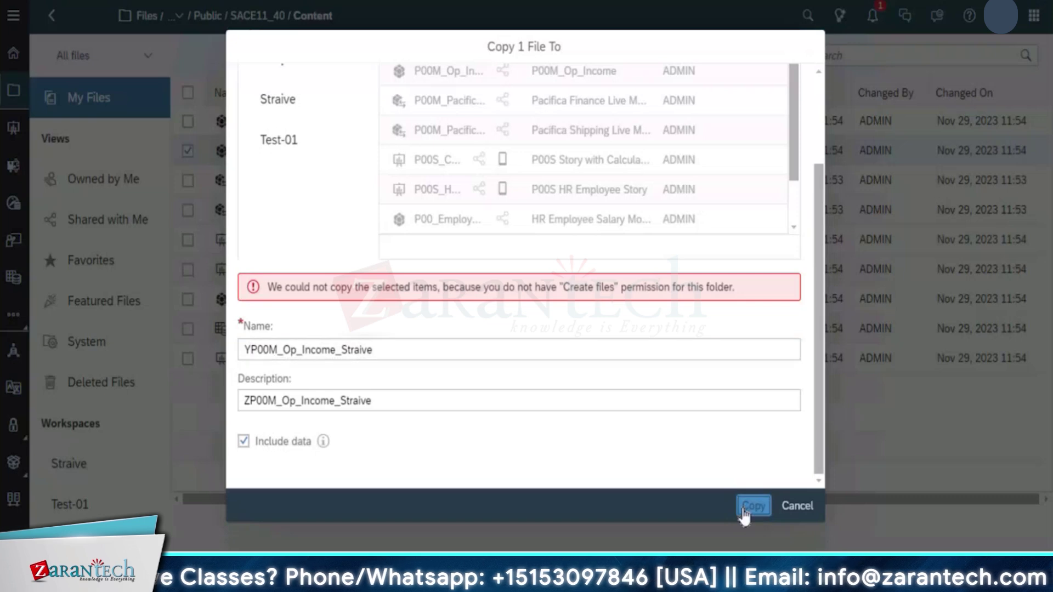
pyautogui.click(347, 354)
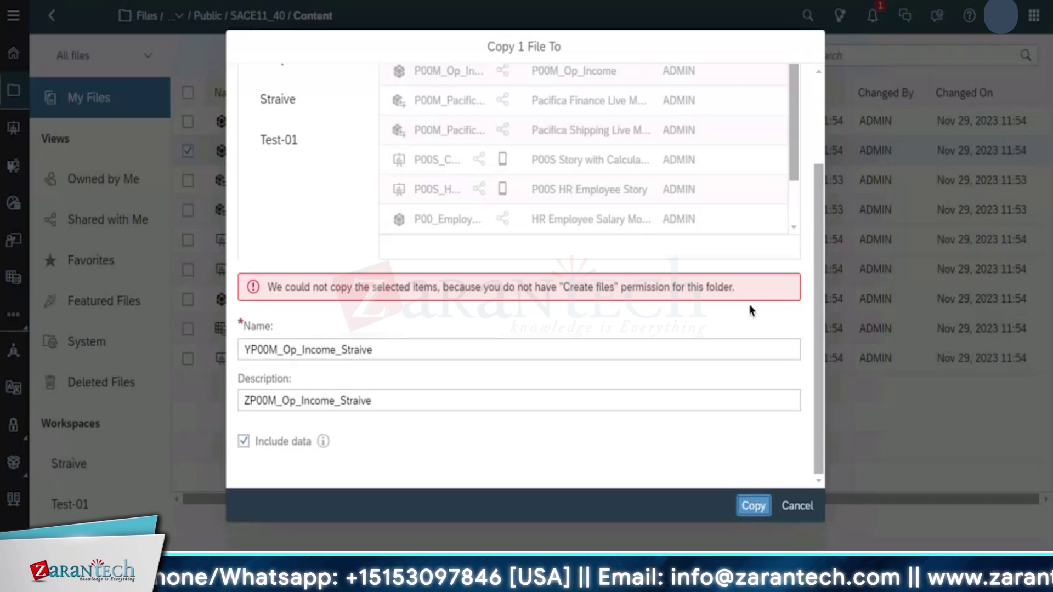
pyautogui.click(692, 402)
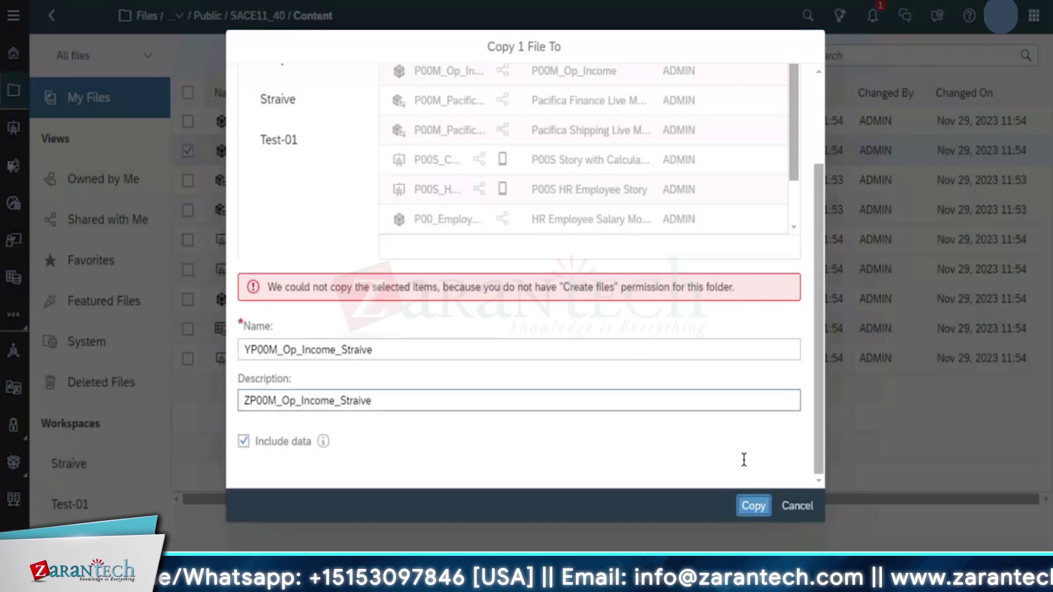
pyautogui.click(798, 508)
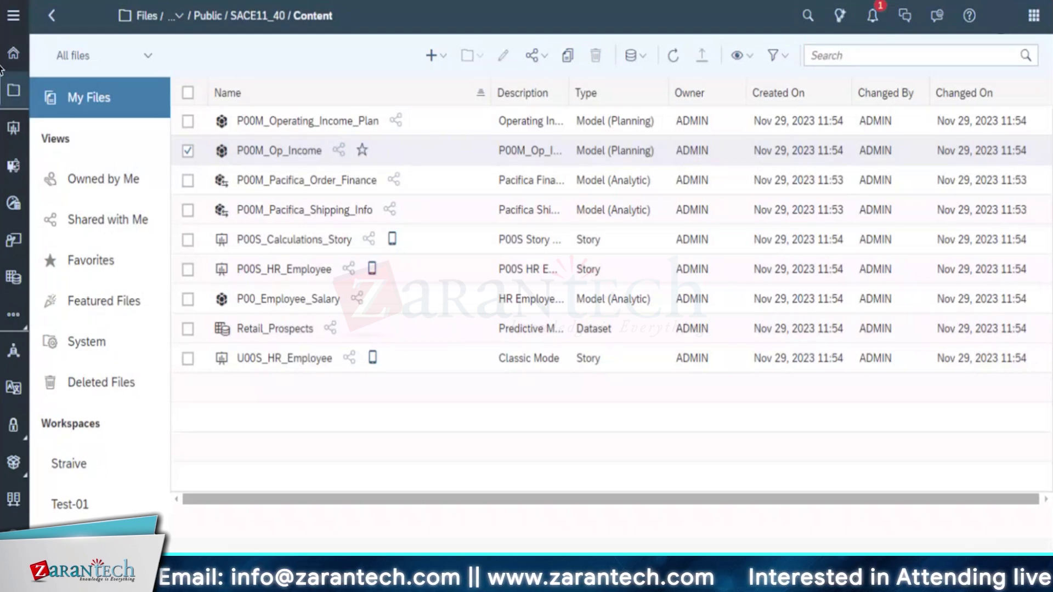
# From the Stories page, create a Canvas story with the Optimized Design Experience
pyautogui.click(13, 128)
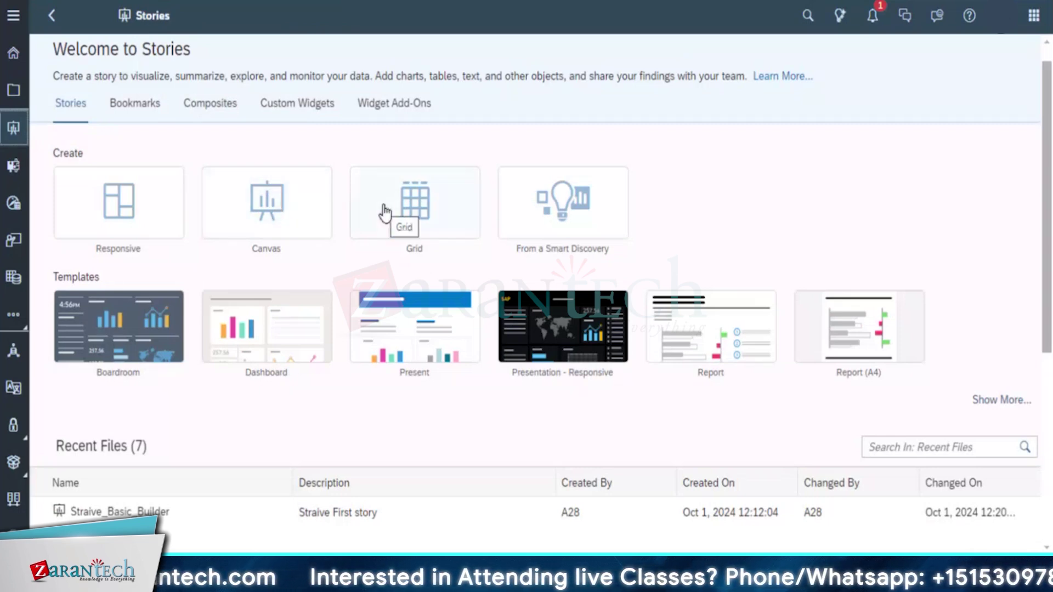
pyautogui.click(293, 218)
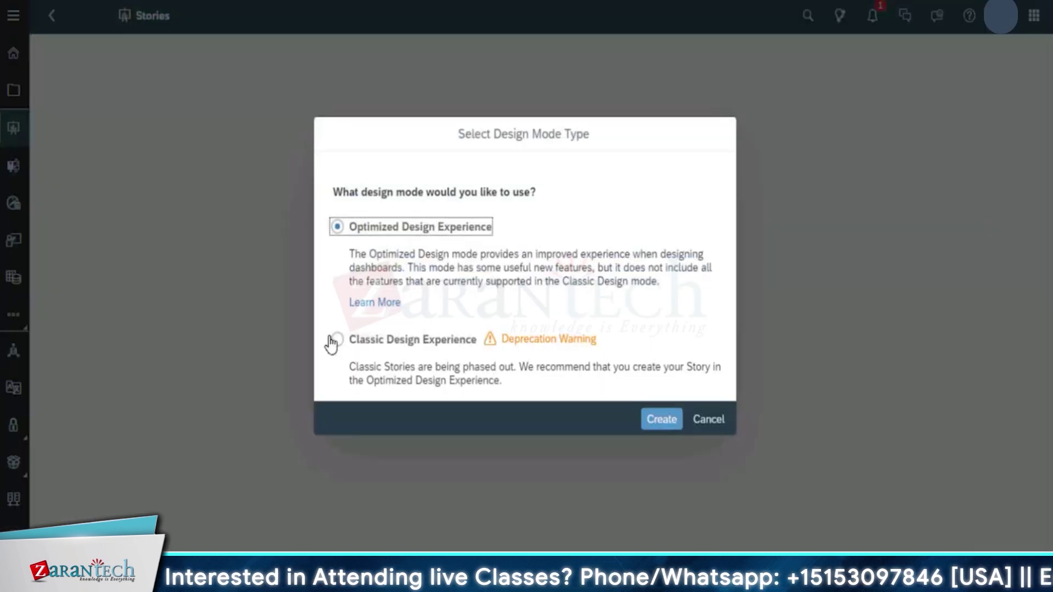
pyautogui.click(660, 420)
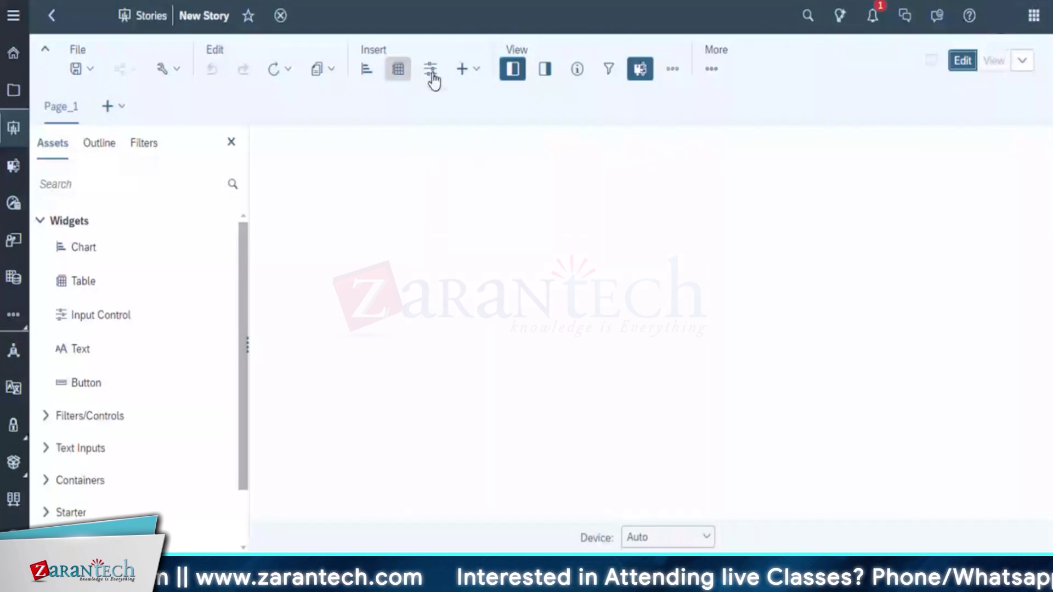
# Add a table based on the P00M_Op_Income model from Public > SACE11_40 > Content
pyautogui.click(471, 69)
pyautogui.click(401, 69)
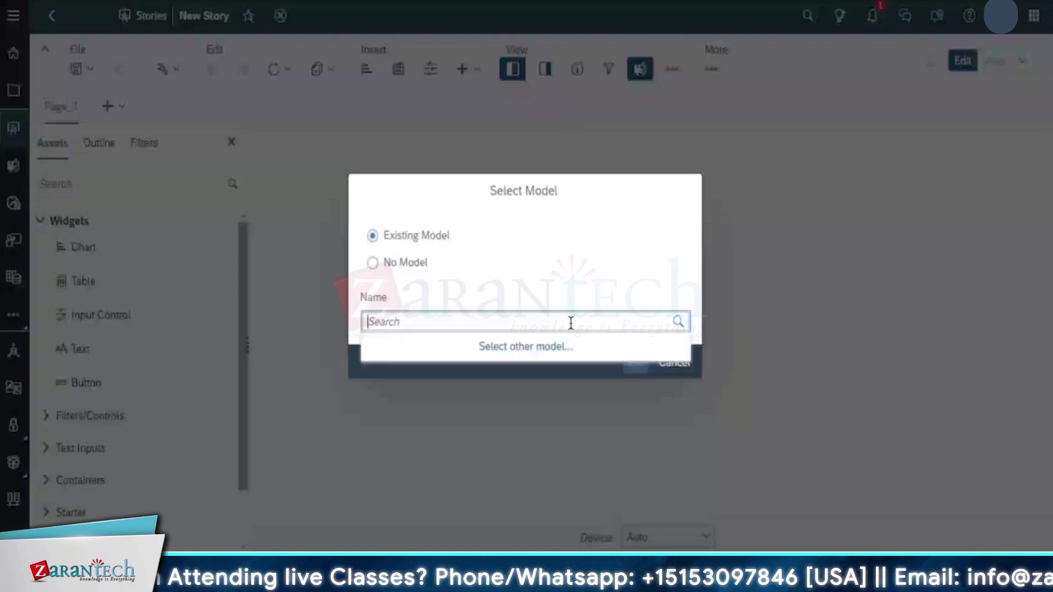
pyautogui.click(549, 346)
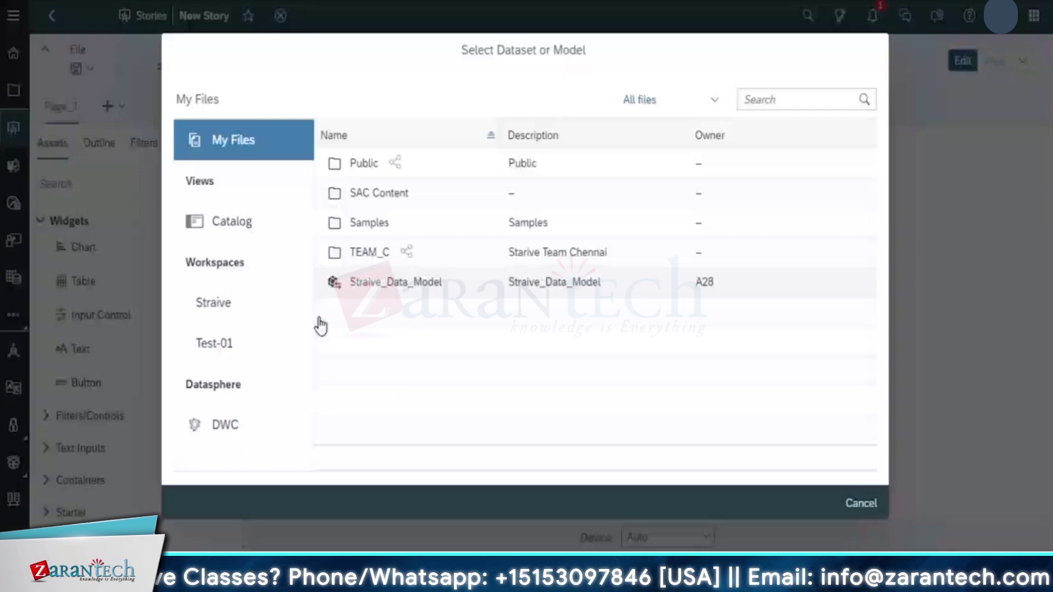
pyautogui.click(364, 163)
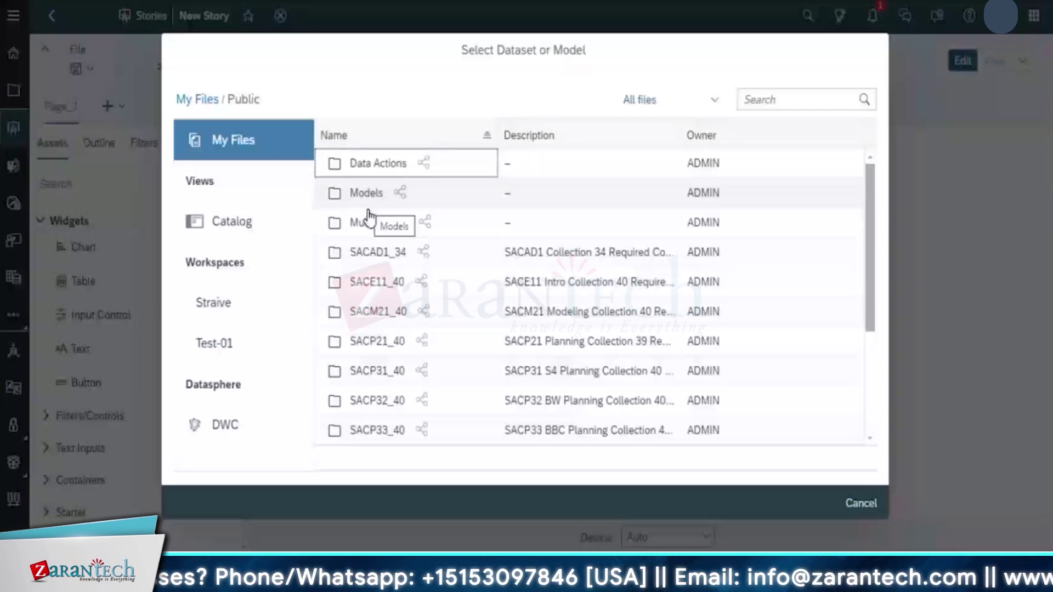
pyautogui.click(369, 193)
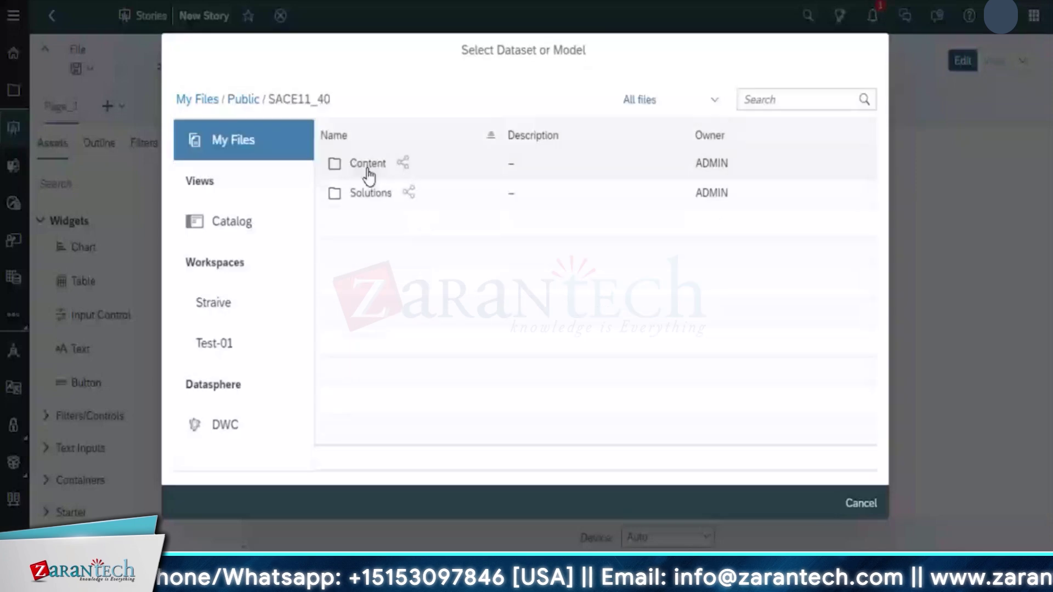
pyautogui.click(367, 170)
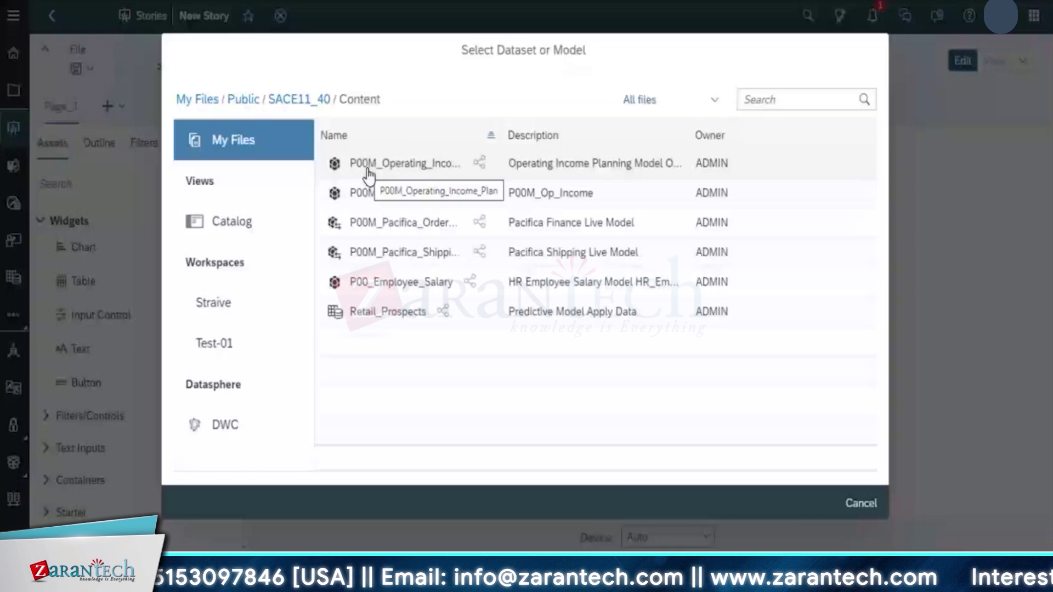
pyautogui.click(367, 171)
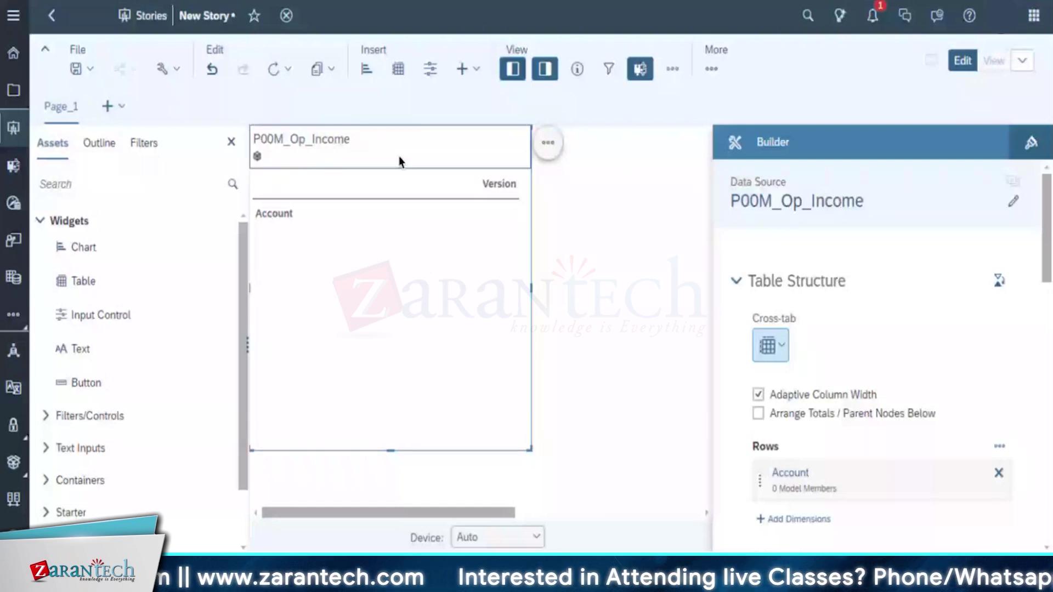
pyautogui.click(428, 314)
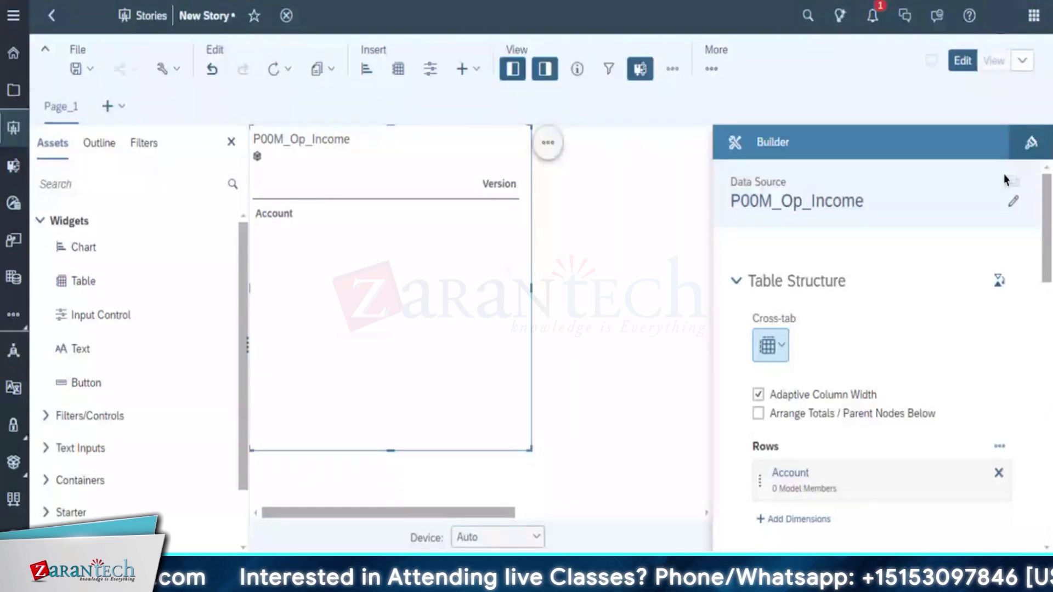
pyautogui.scroll(-10, 850, 455)
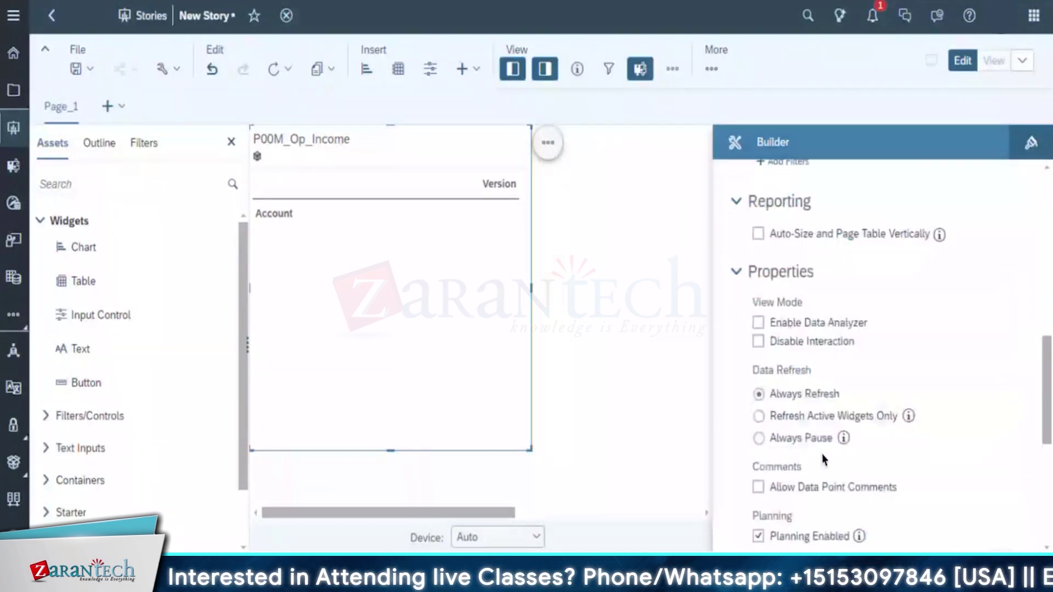
pyautogui.scroll(8, 822, 489)
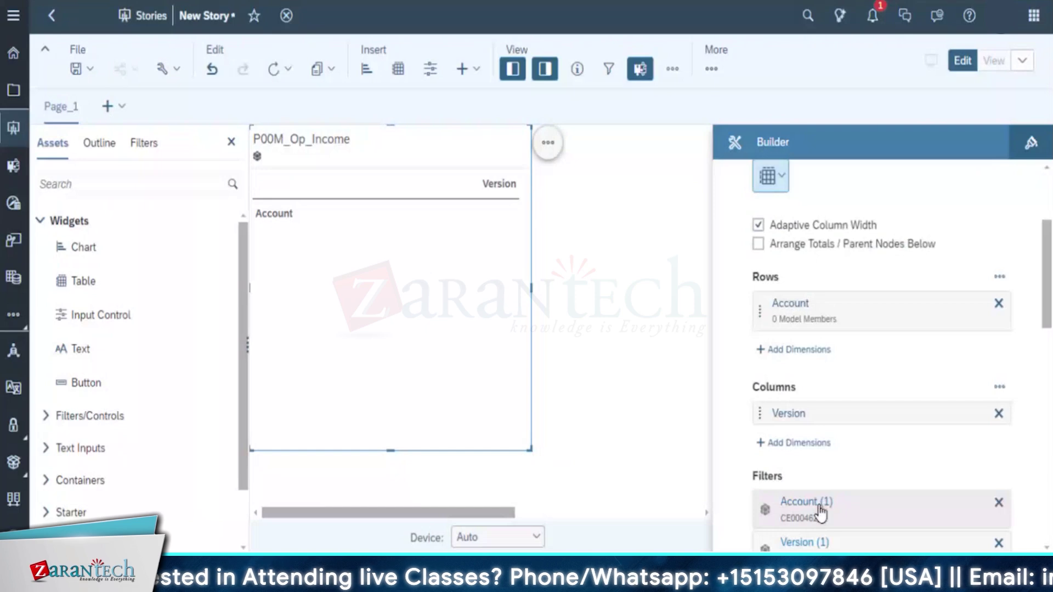
pyautogui.scroll(3, 834, 446)
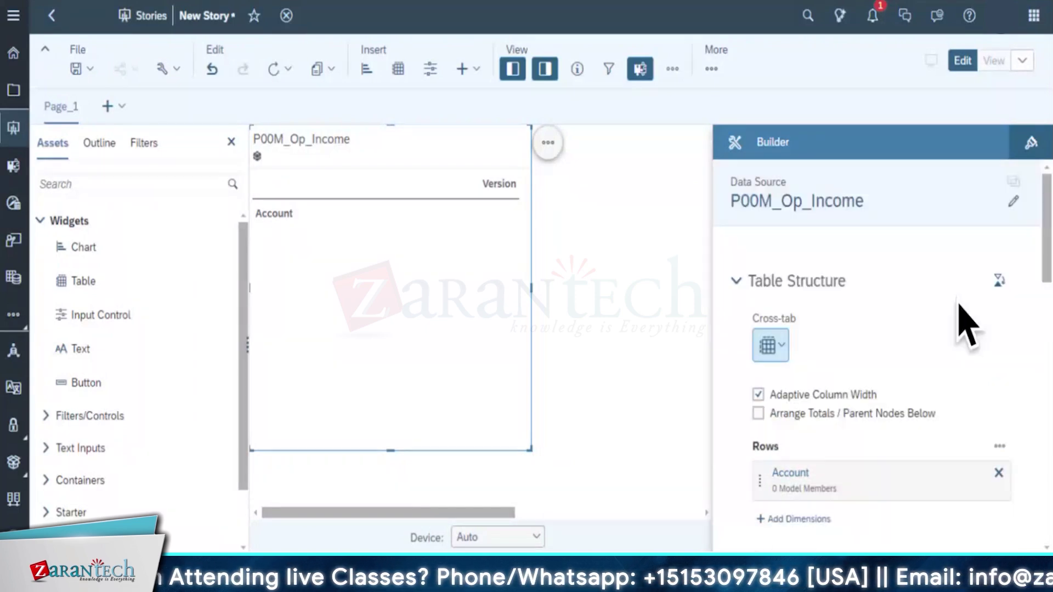
pyautogui.click(781, 350)
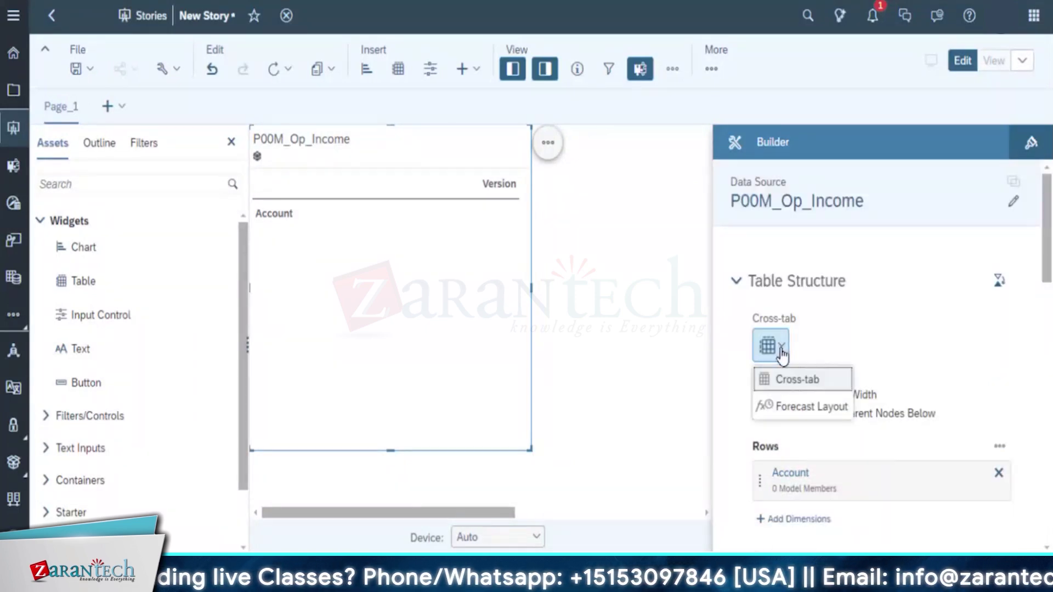
pyautogui.click(701, 294)
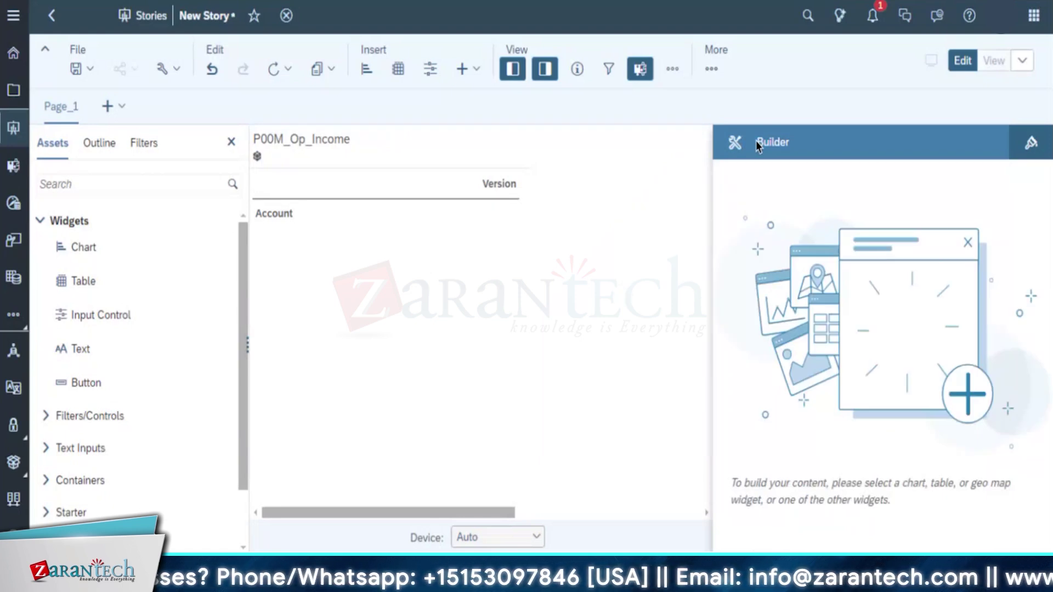
# View the story in the current tab, then switch back to edit mode
pyautogui.click(994, 61)
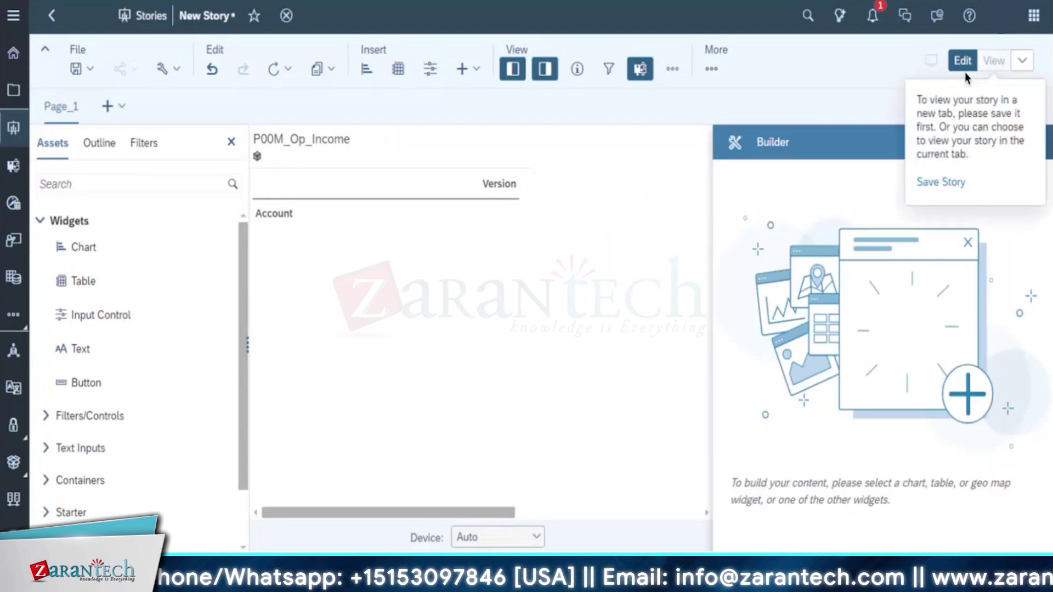
pyautogui.click(1028, 65)
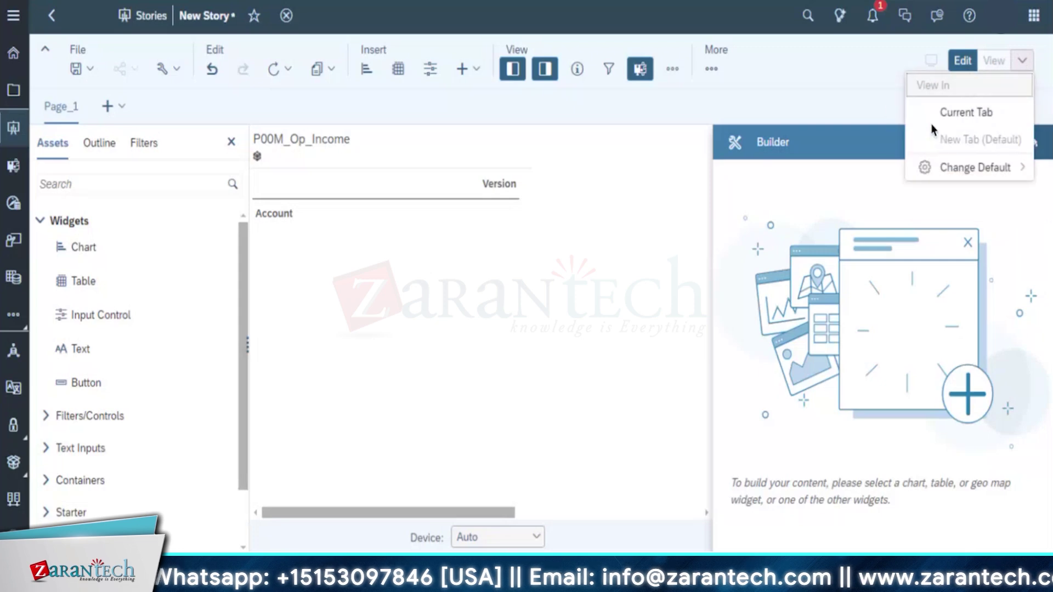
pyautogui.click(946, 112)
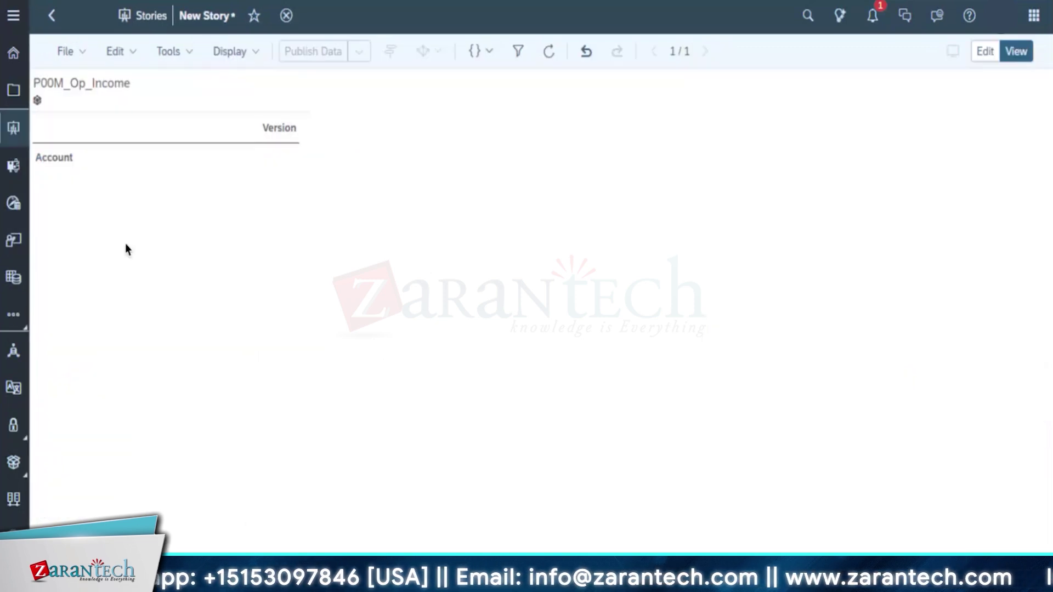
pyautogui.click(982, 53)
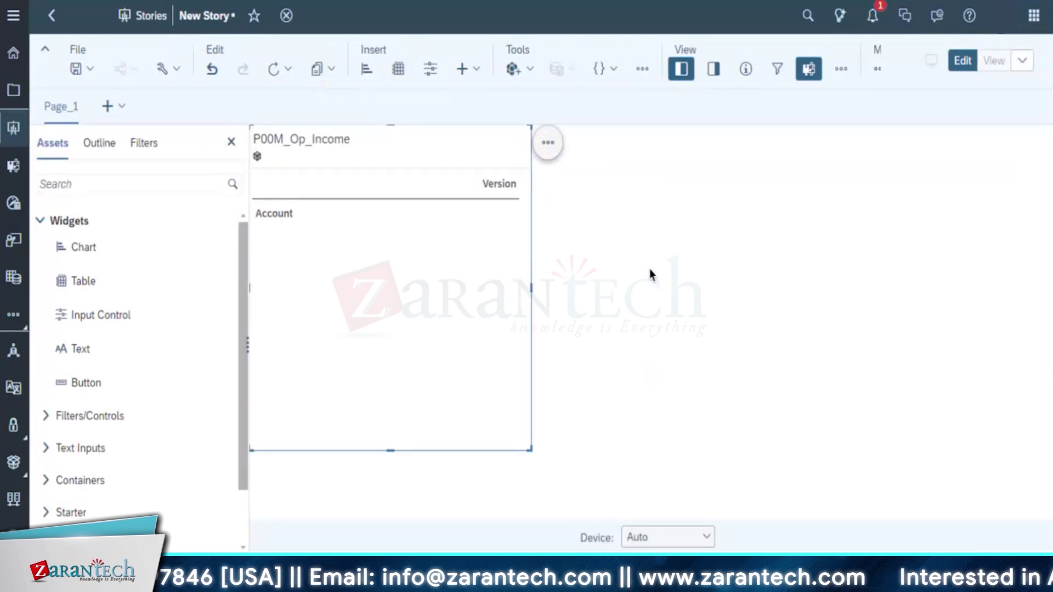
# Select the table and browse the Insert widget list without adding anything
pyautogui.click(336, 245)
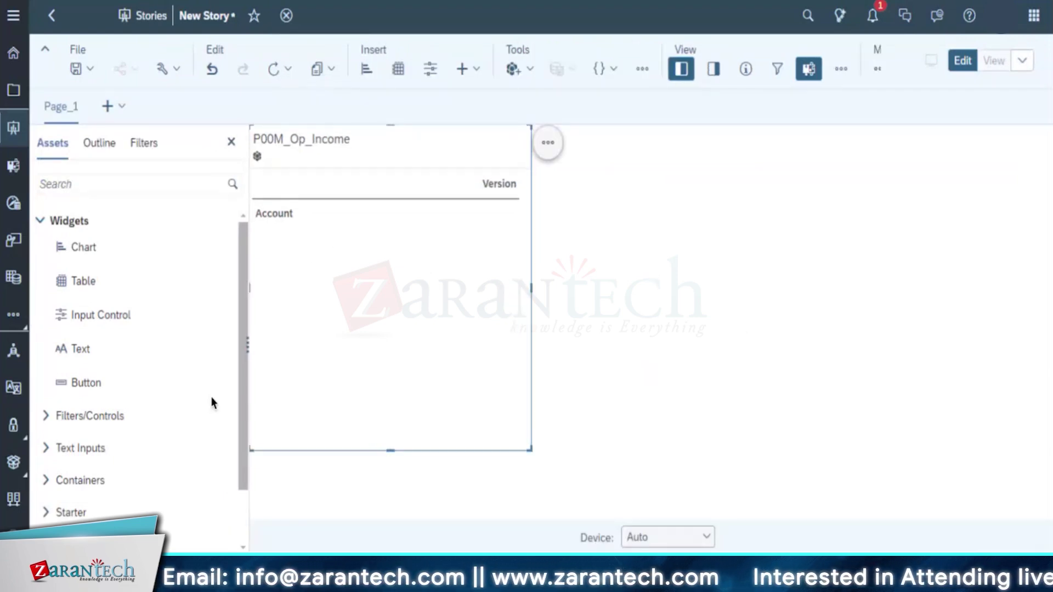
pyautogui.click(602, 378)
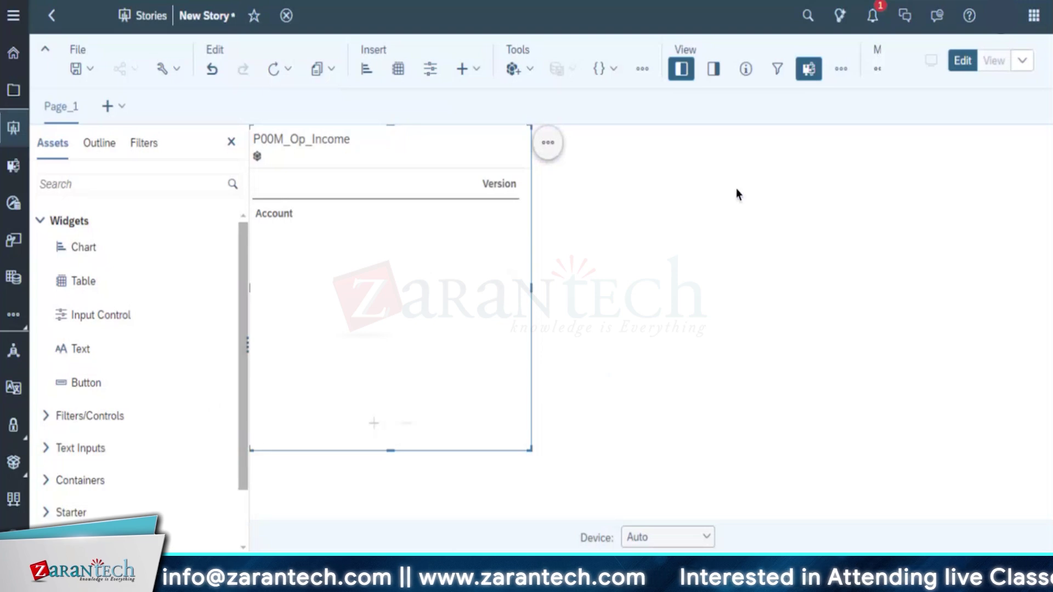
pyautogui.click(331, 272)
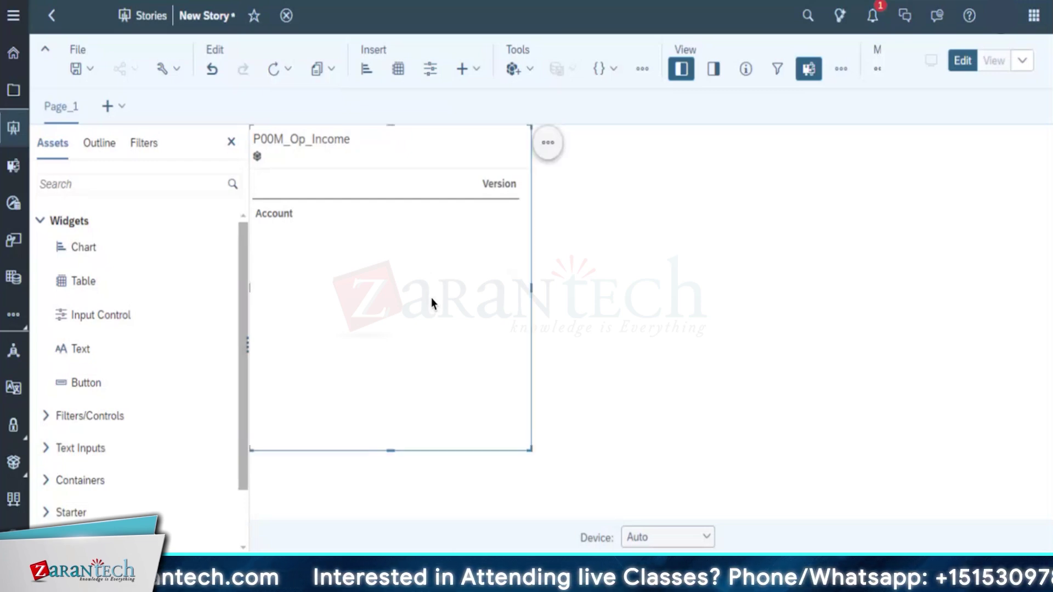
pyautogui.click(473, 70)
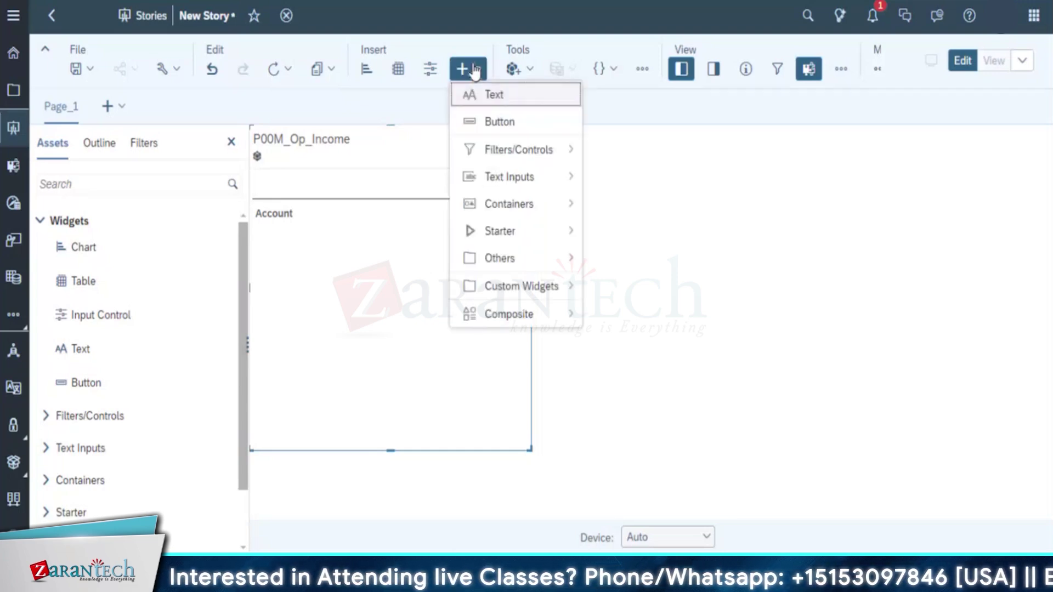
pyautogui.click(453, 386)
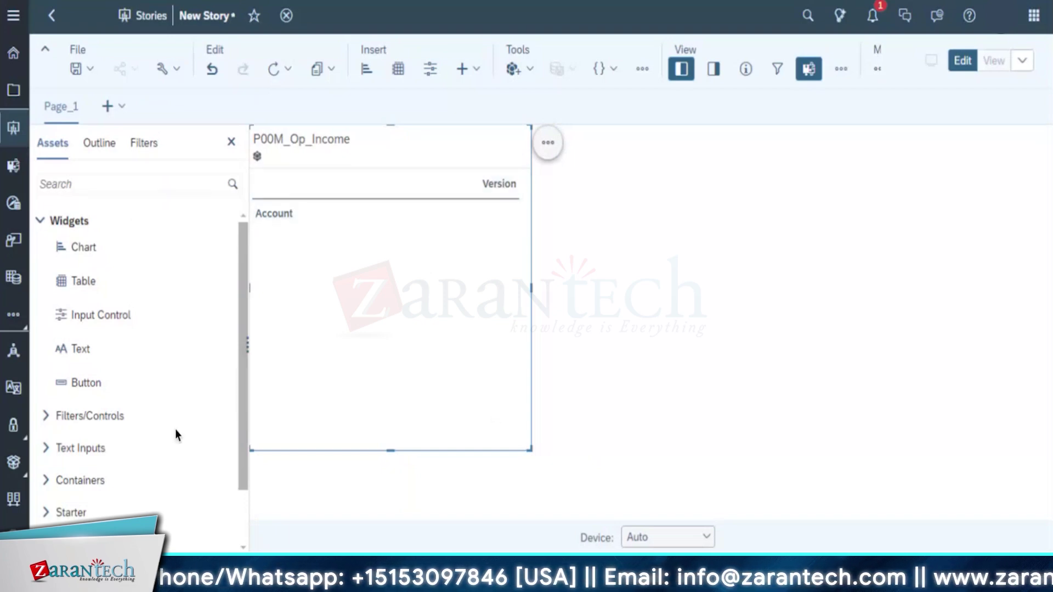
# Drag the table, look through its actions menu, then leave the unsaved story for Home
pyautogui.moveTo(239, 292); pyautogui.dragTo(265, 143)
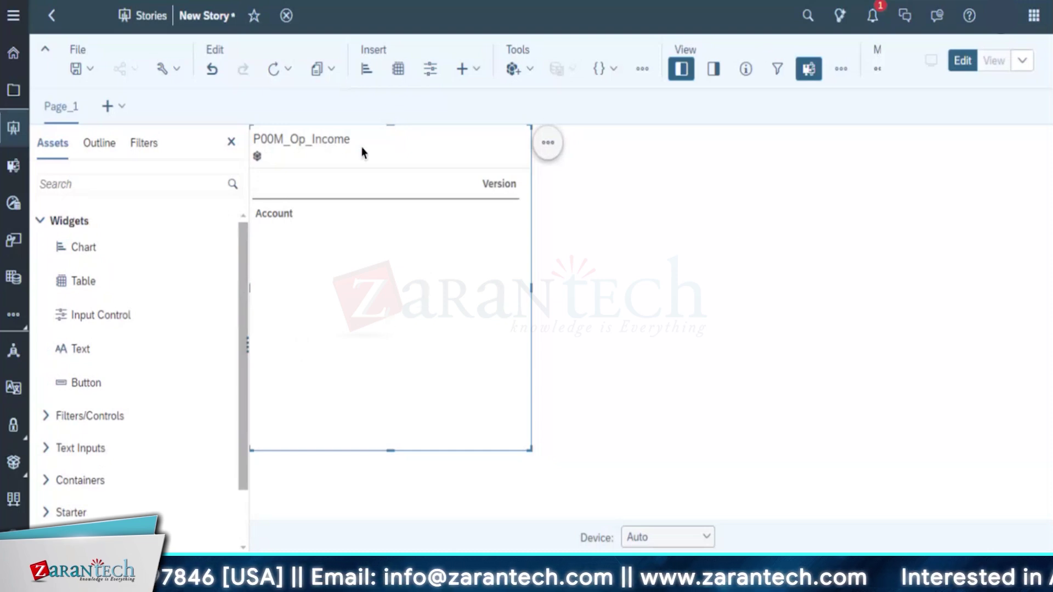
pyautogui.click(548, 143)
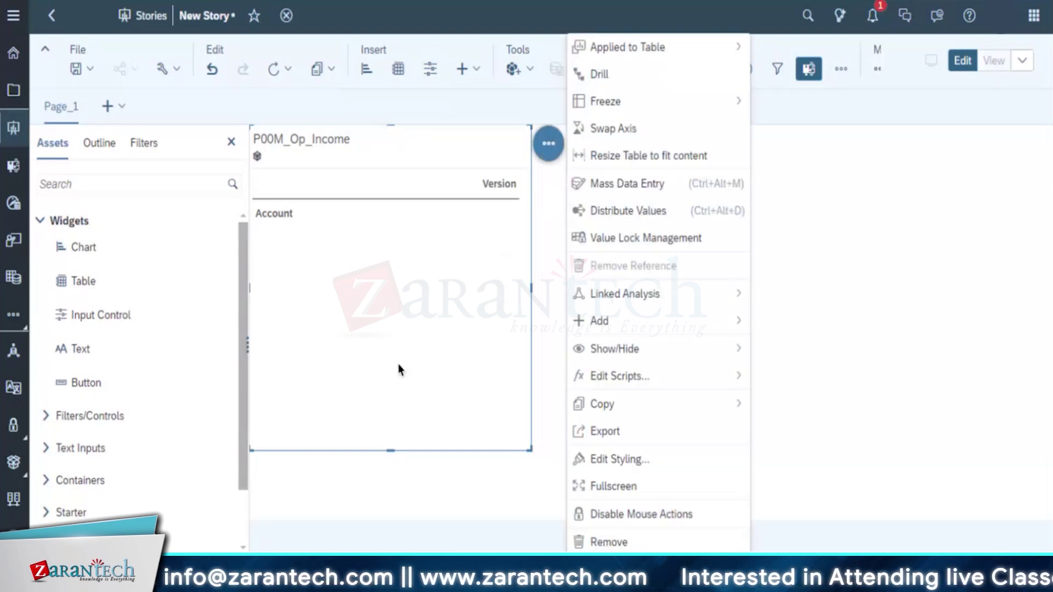
pyautogui.click(501, 357)
pyautogui.click(658, 294)
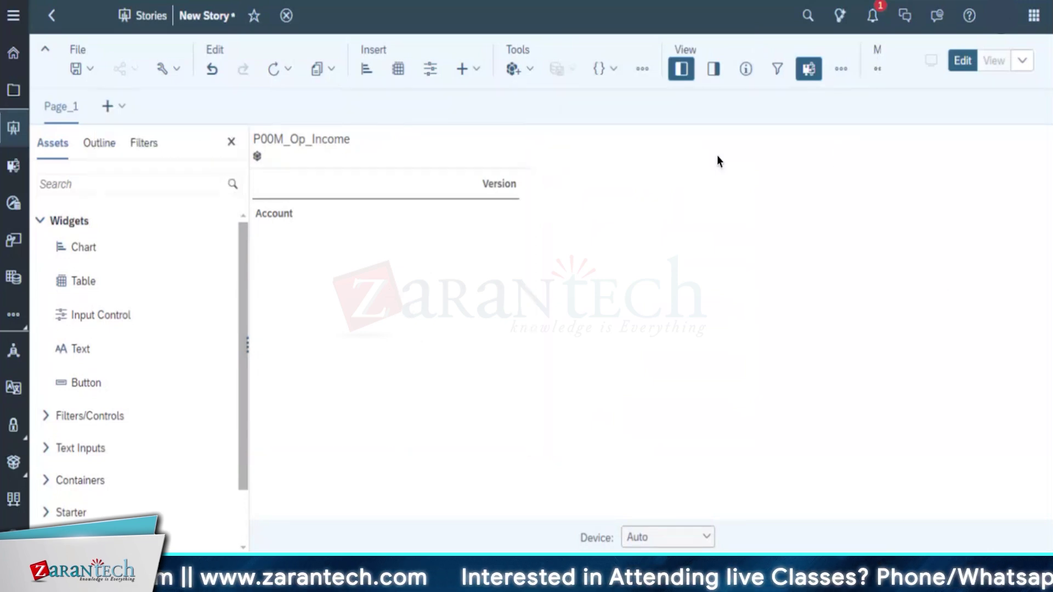
pyautogui.click(51, 15)
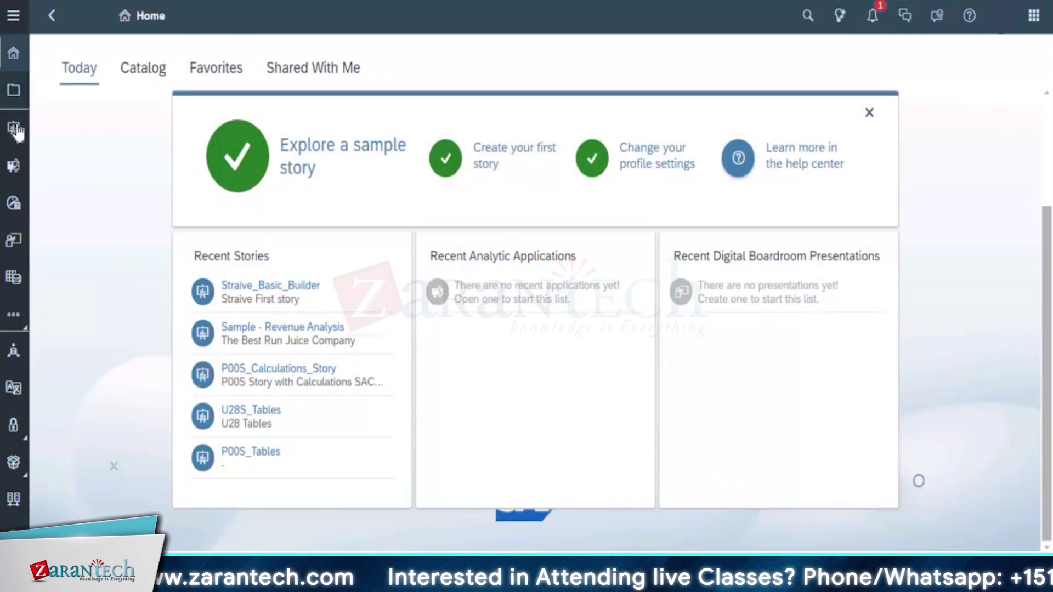
# Create a new optimized story and insert a table, browsing to the P00M_Op_Income model in SACE11_40/Content
pyautogui.click(14, 129)
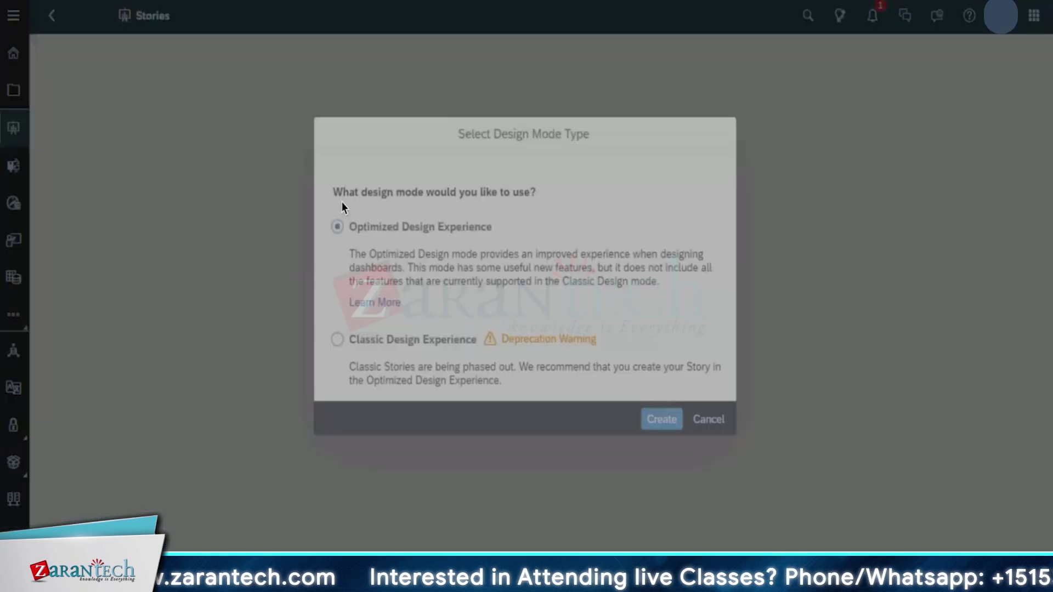
pyautogui.click(660, 418)
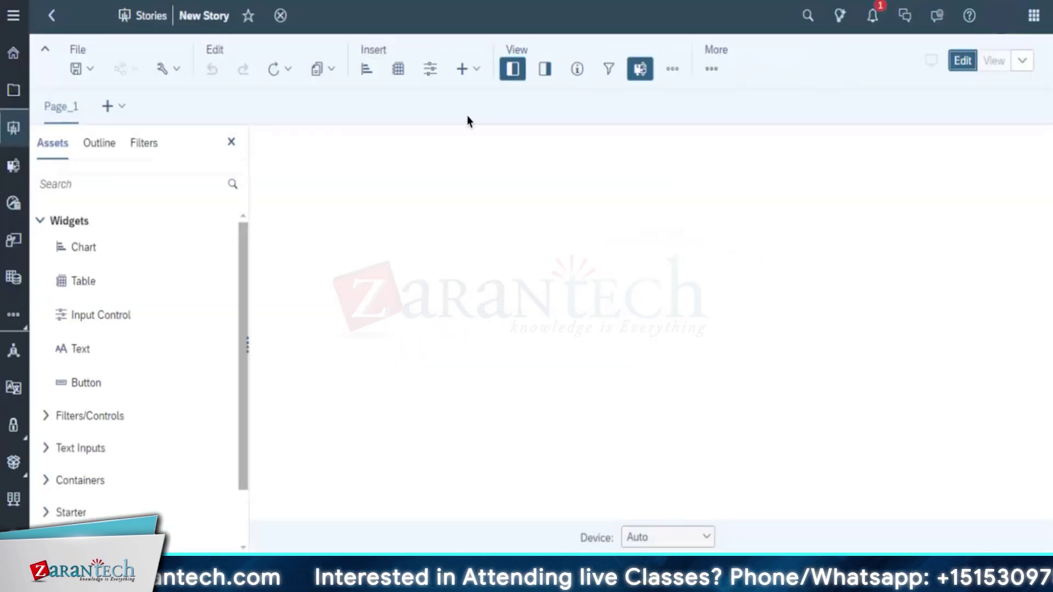
pyautogui.click(398, 68)
pyautogui.write('P')
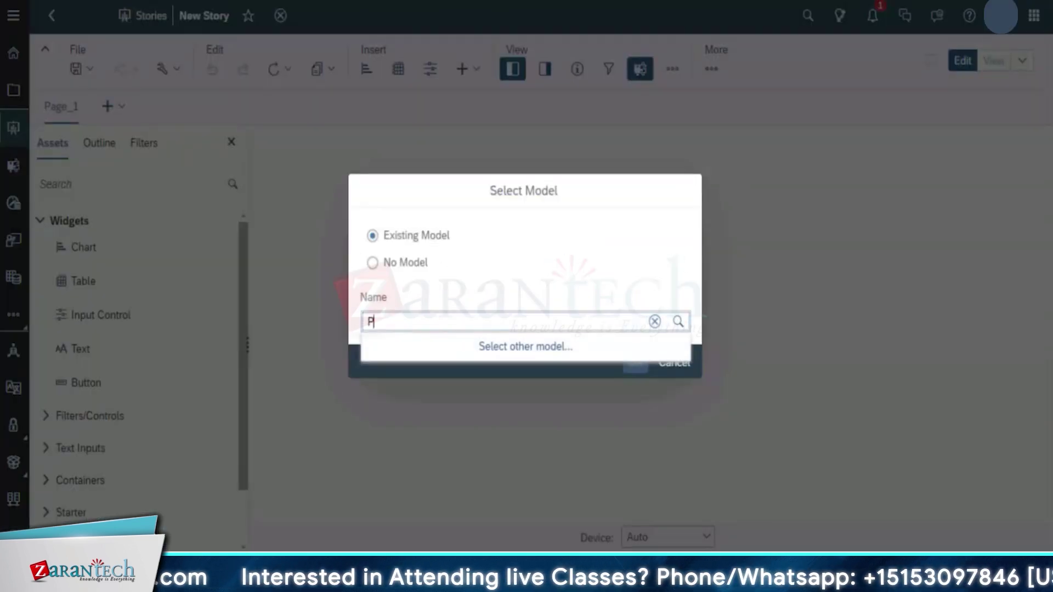
pyautogui.press('BackSpace')
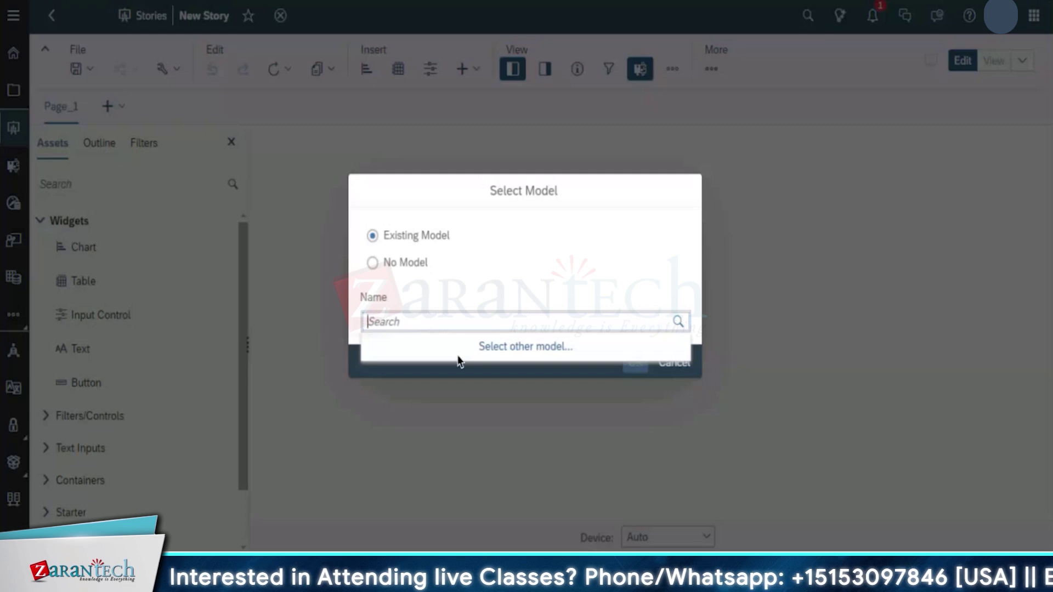
pyautogui.click(459, 351)
pyautogui.click(371, 170)
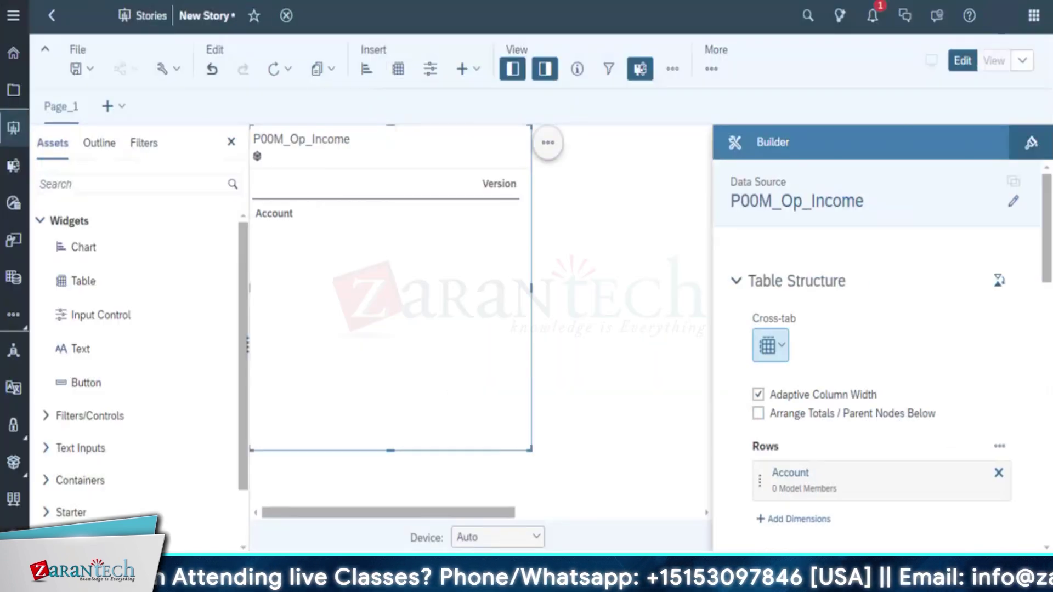
pyautogui.scroll(-3, 909, 322)
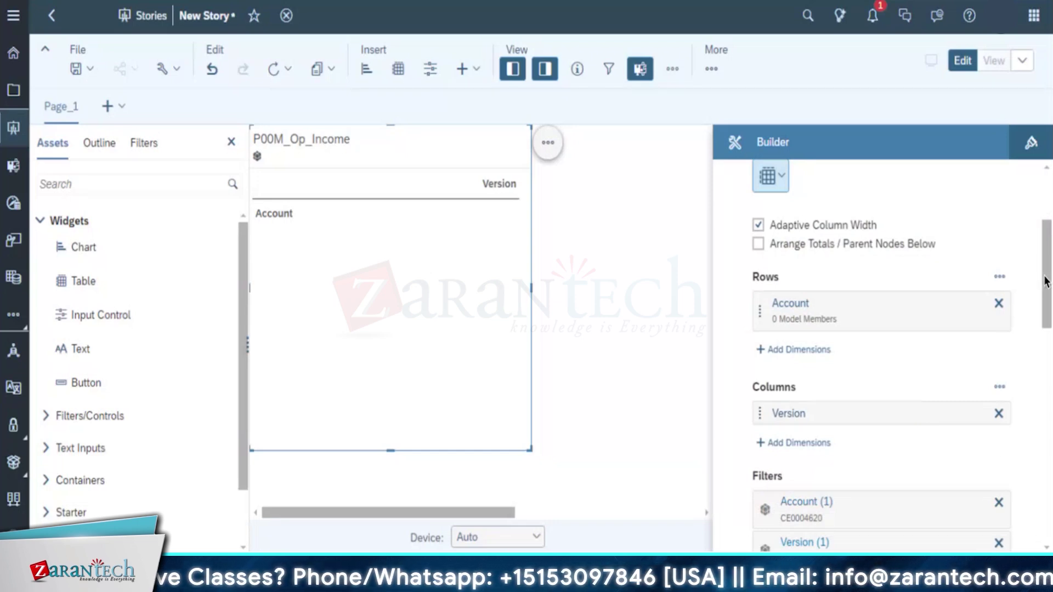
pyautogui.scroll(-2, 1046, 307)
pyautogui.scroll(-2, 1046, 322)
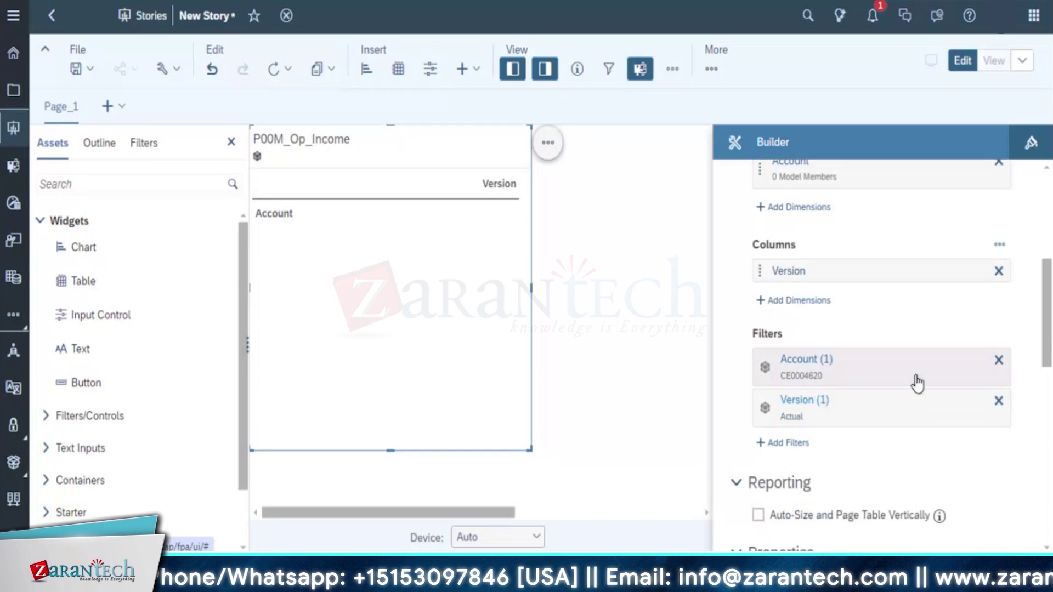
# Filter the table's Account dimension to Operating Income
pyautogui.click(807, 351)
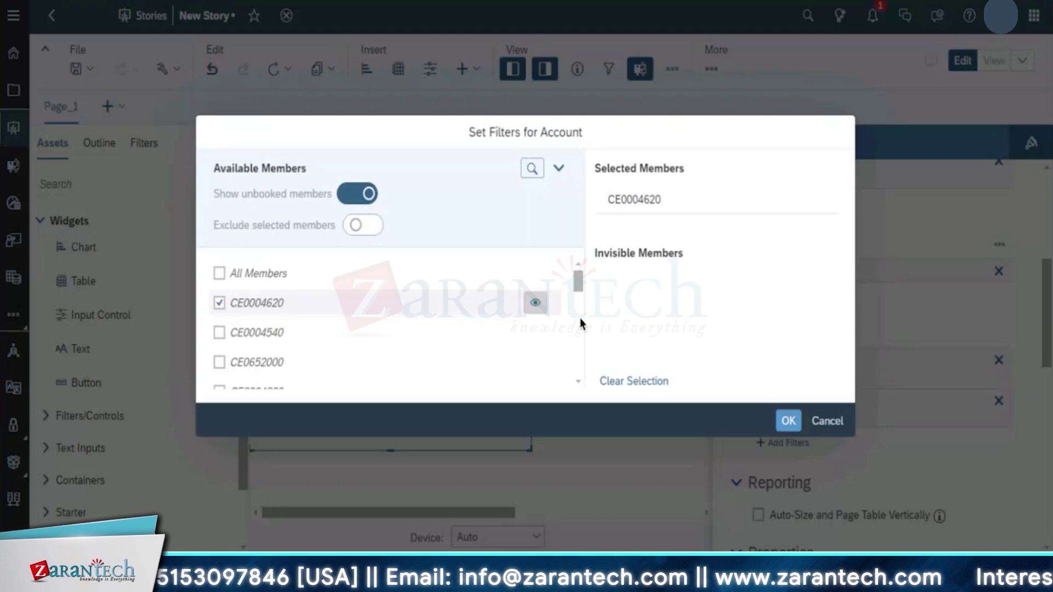
pyautogui.moveTo(577, 288); pyautogui.dragTo(579, 262)
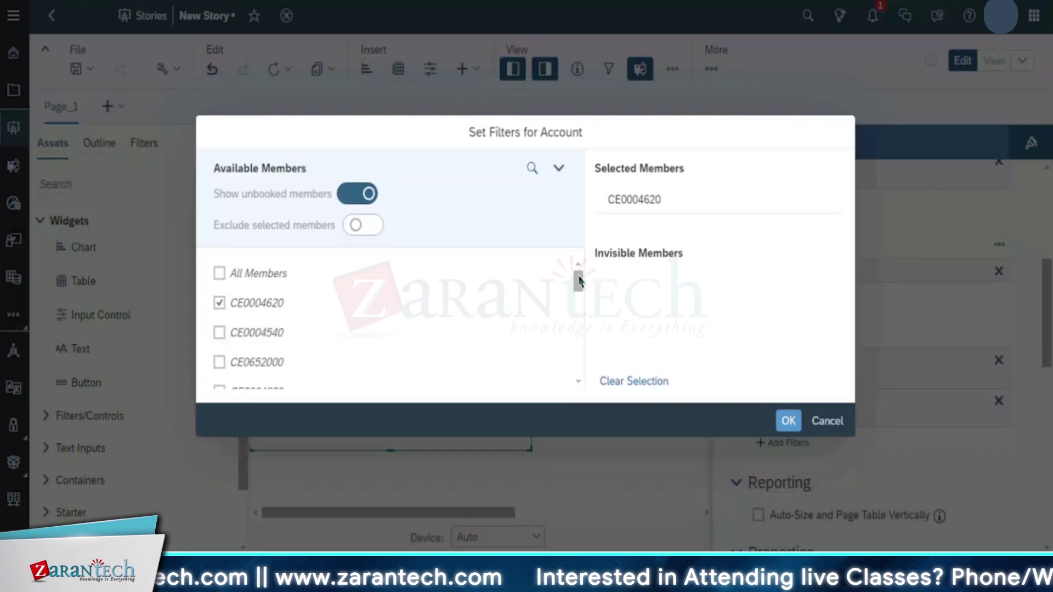
pyautogui.moveTo(578, 278); pyautogui.dragTo(576, 281)
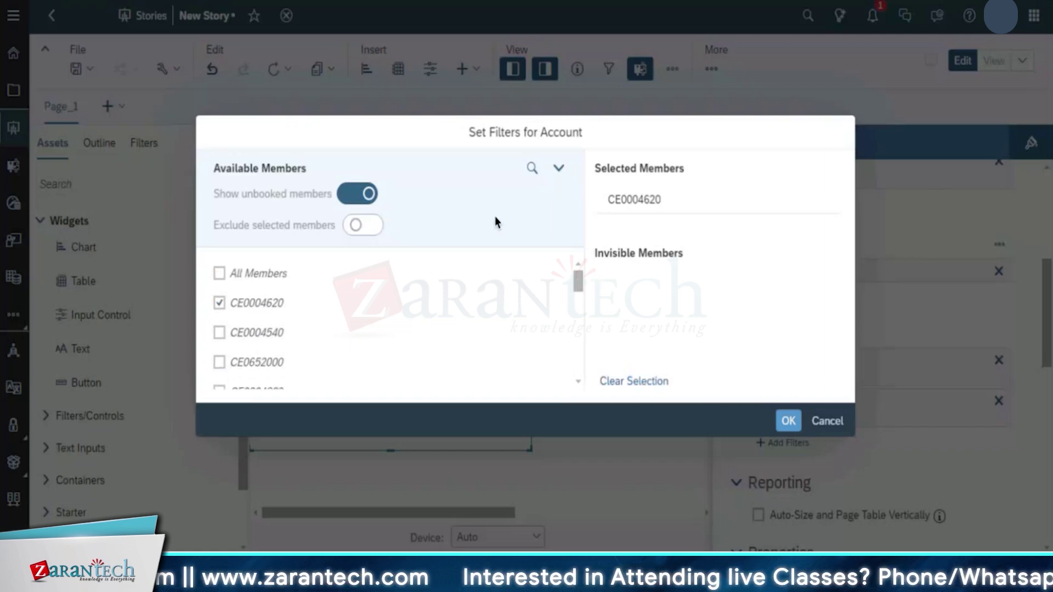
pyautogui.click(531, 169)
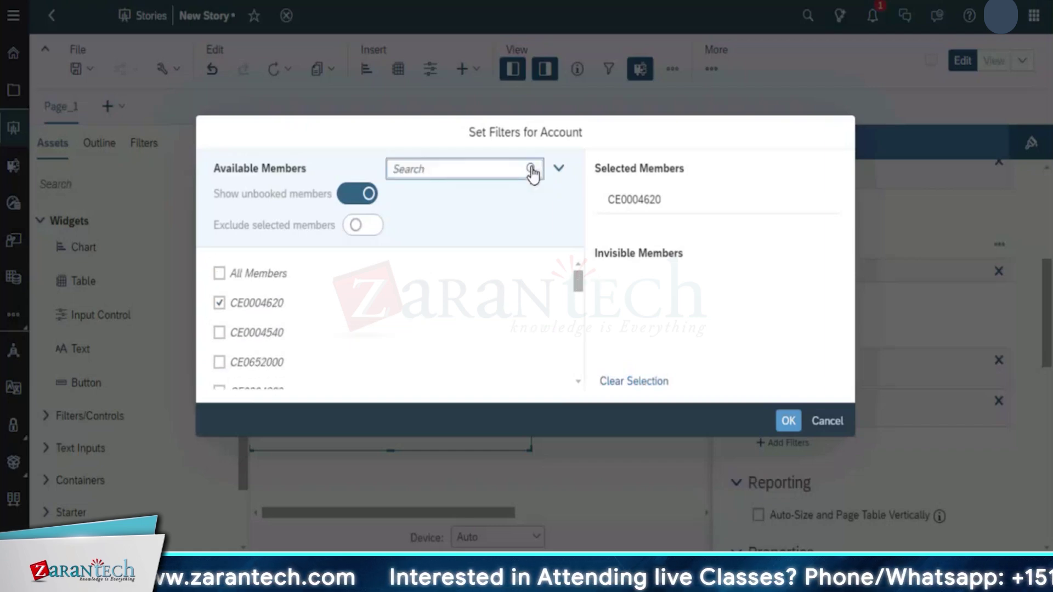
pyautogui.write('OPe')
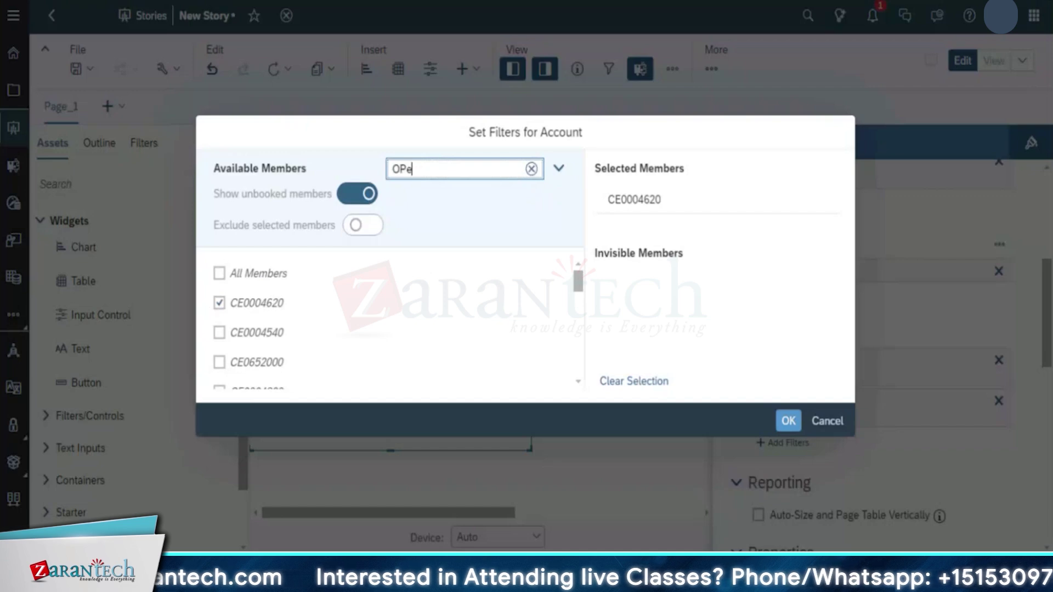
pyautogui.write('rating')
pyautogui.press('BackSpace')
pyautogui.press('BackSpace')
pyautogui.press('BackSpace')
pyautogui.press('BackSpace')
pyautogui.press('BackSpace')
pyautogui.press('BackSpace')
pyautogui.press('BackSpace')
pyautogui.press('BackSpace')
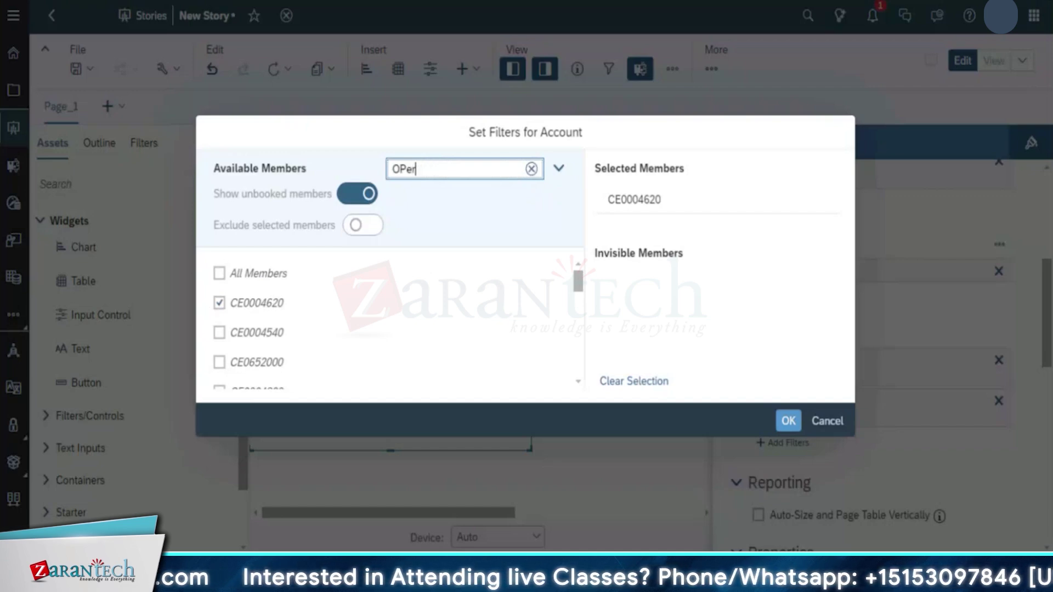
pyautogui.write('perat')
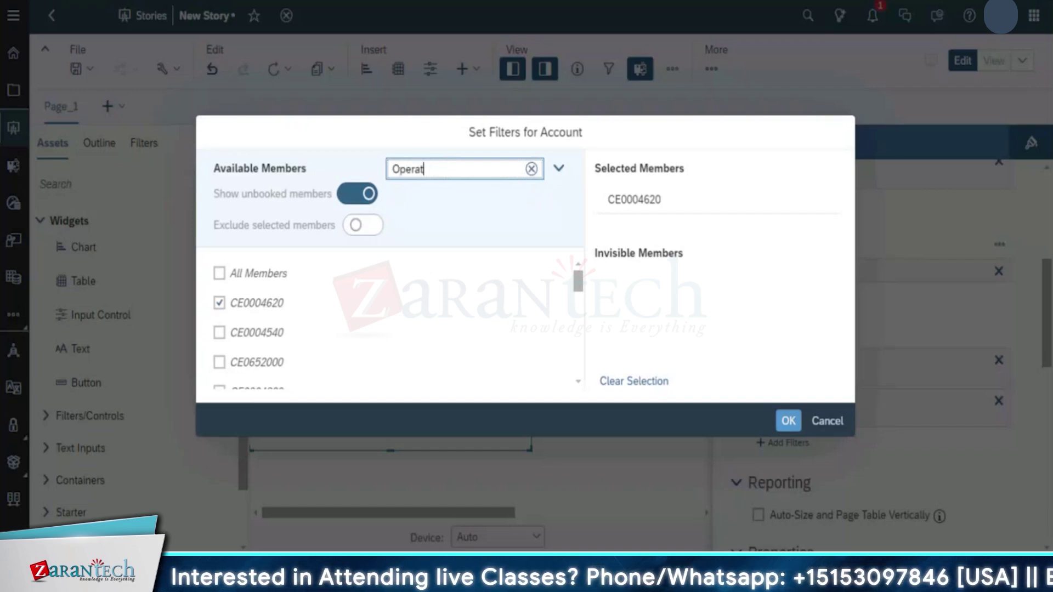
pyautogui.write('ing Income')
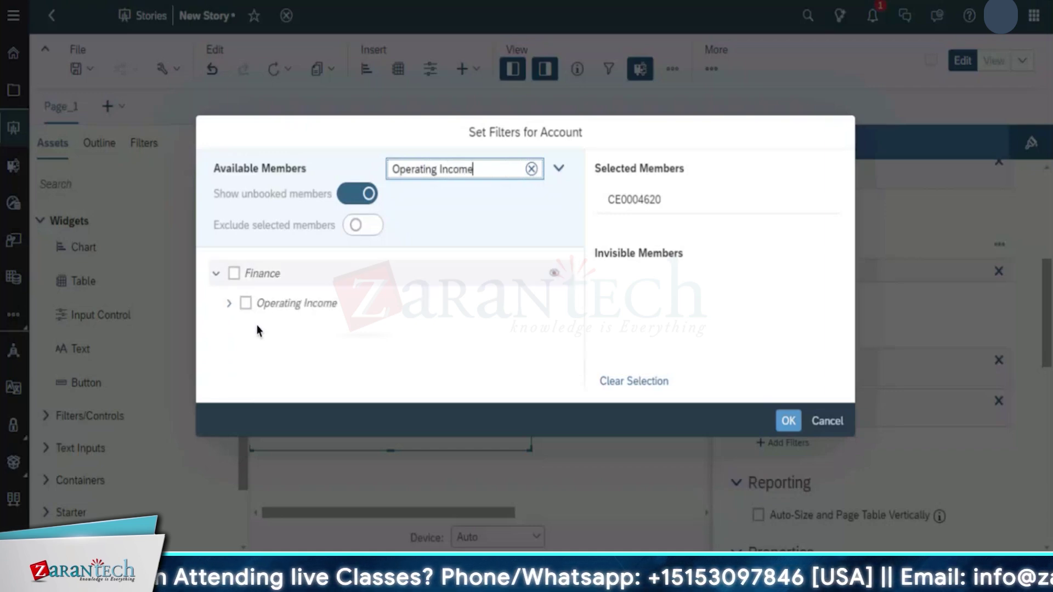
pyautogui.click(324, 318)
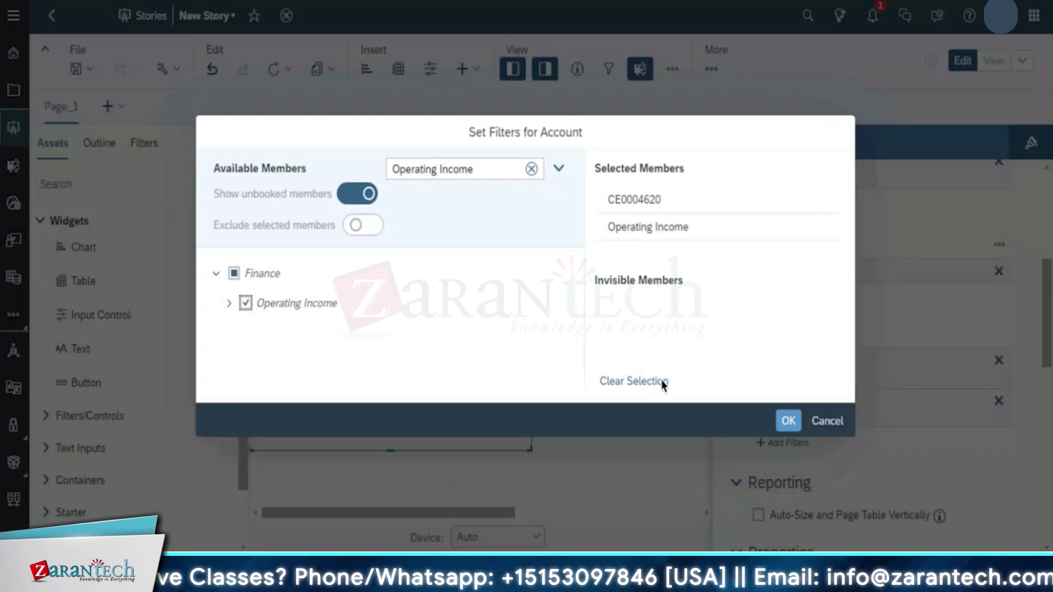
pyautogui.click(788, 422)
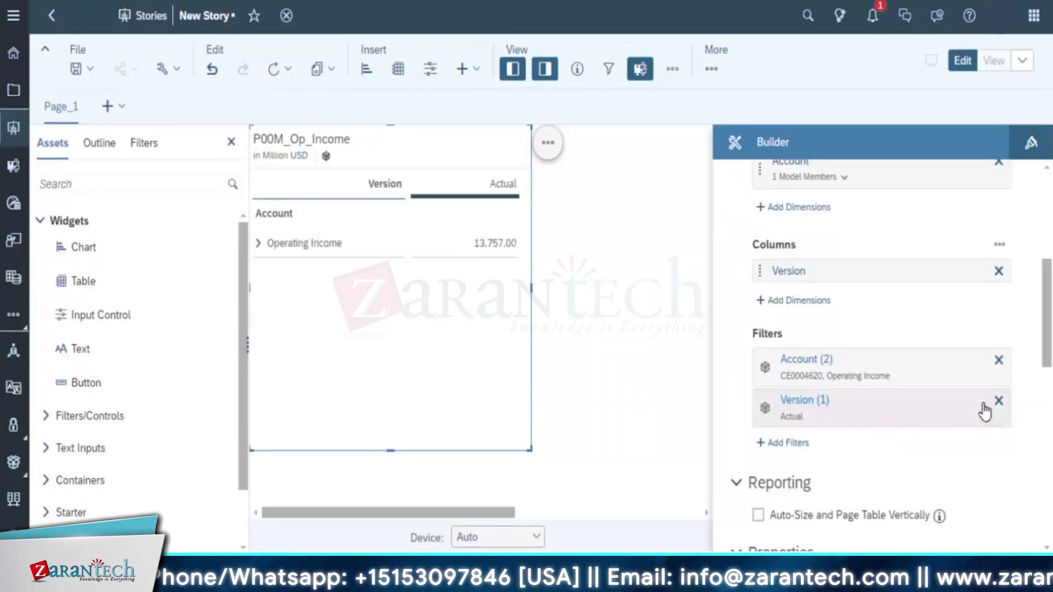
# Add Forecast to the Version filter alongside Actual
pyautogui.click(804, 404)
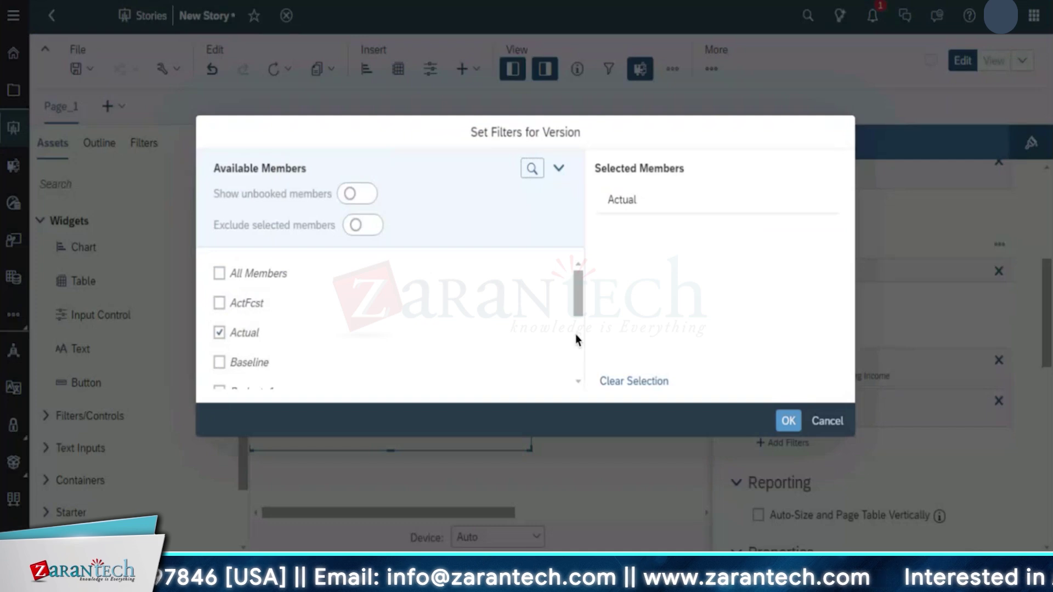
pyautogui.moveTo(575, 335)
pyautogui.mouseDown()
pyautogui.moveTo(576, 358)
pyautogui.moveTo(579, 324)
pyautogui.mouseUp()
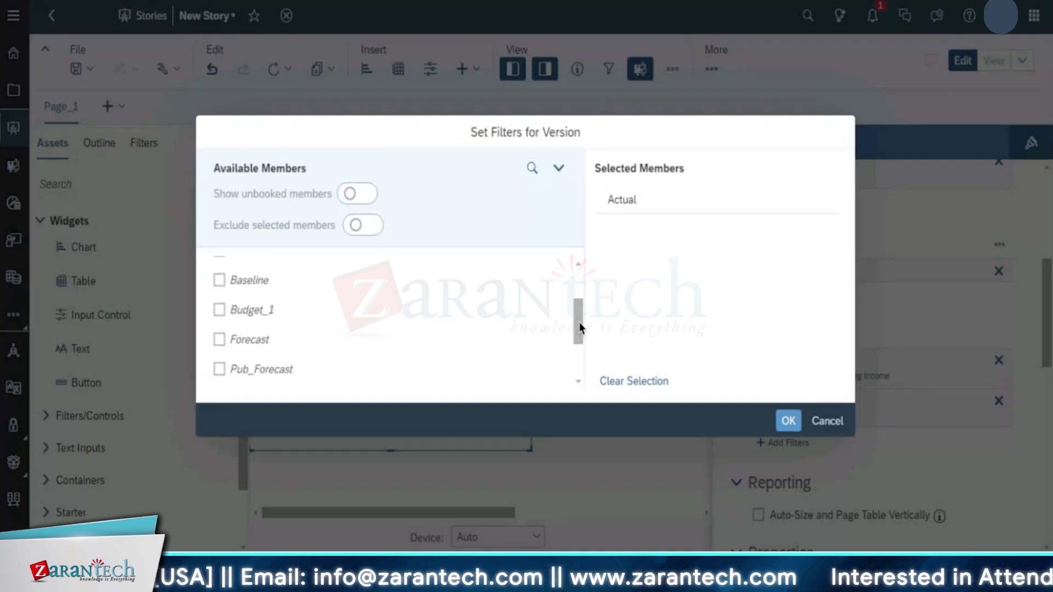
pyautogui.click(219, 340)
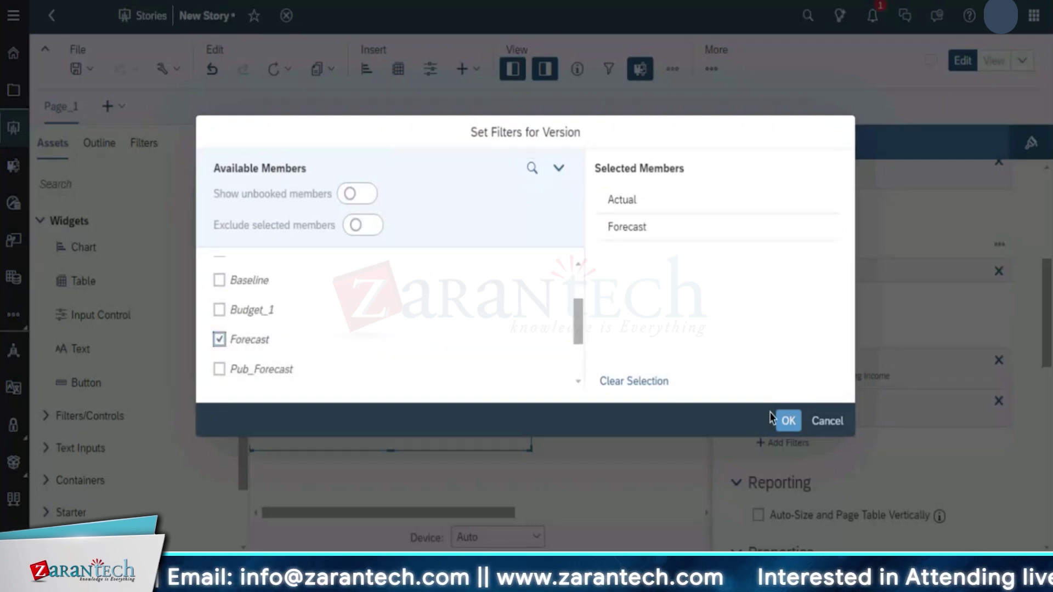
pyautogui.click(788, 421)
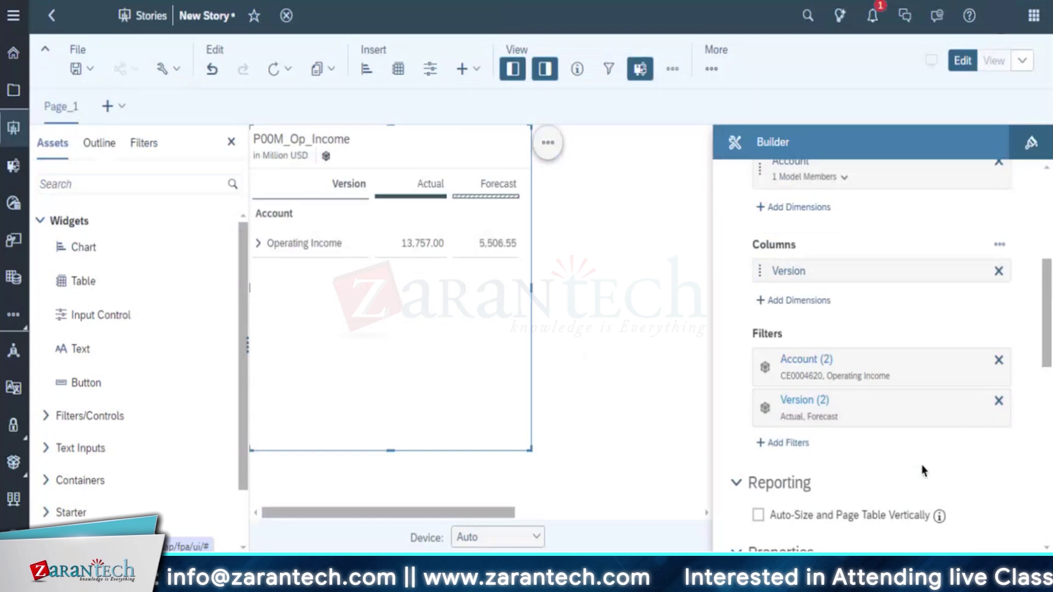
# Check the Account row members in the Builder, then open Add Dimensions under Rows
pyautogui.scroll(-3, 872, 502)
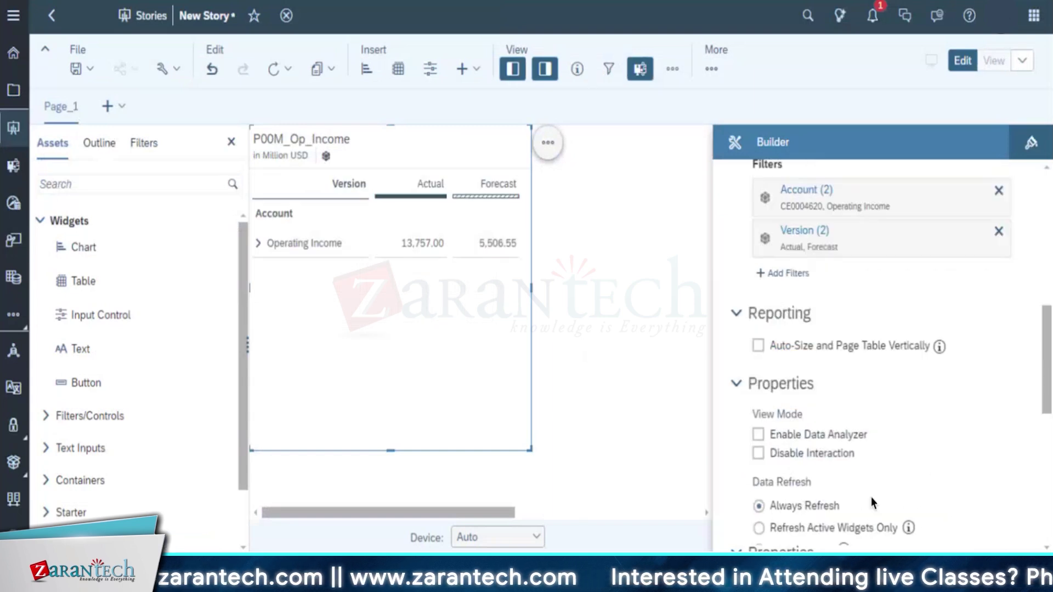
pyautogui.scroll(-3, 871, 497)
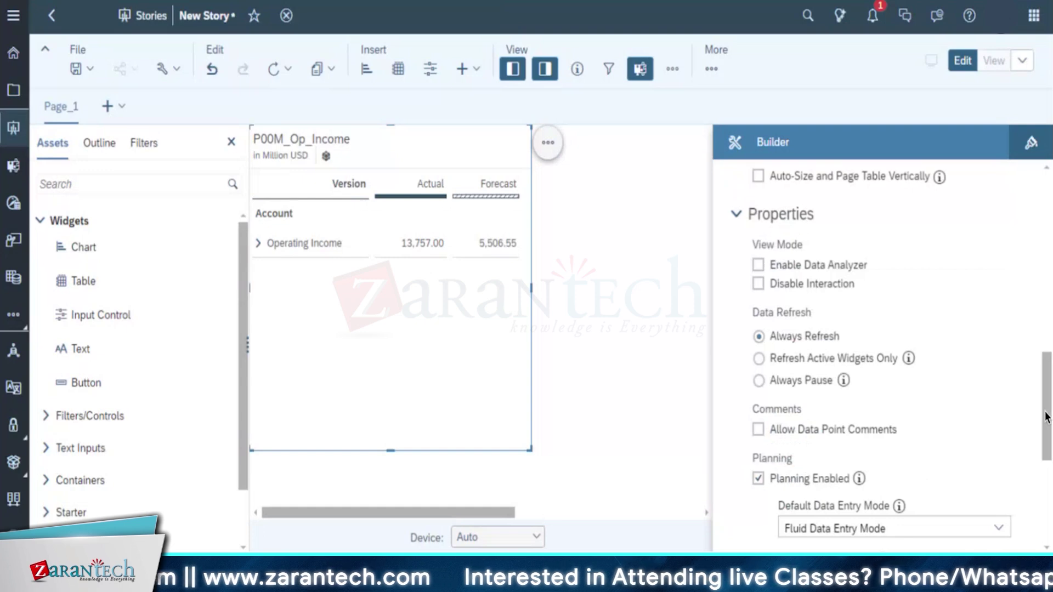
pyautogui.click(1047, 353)
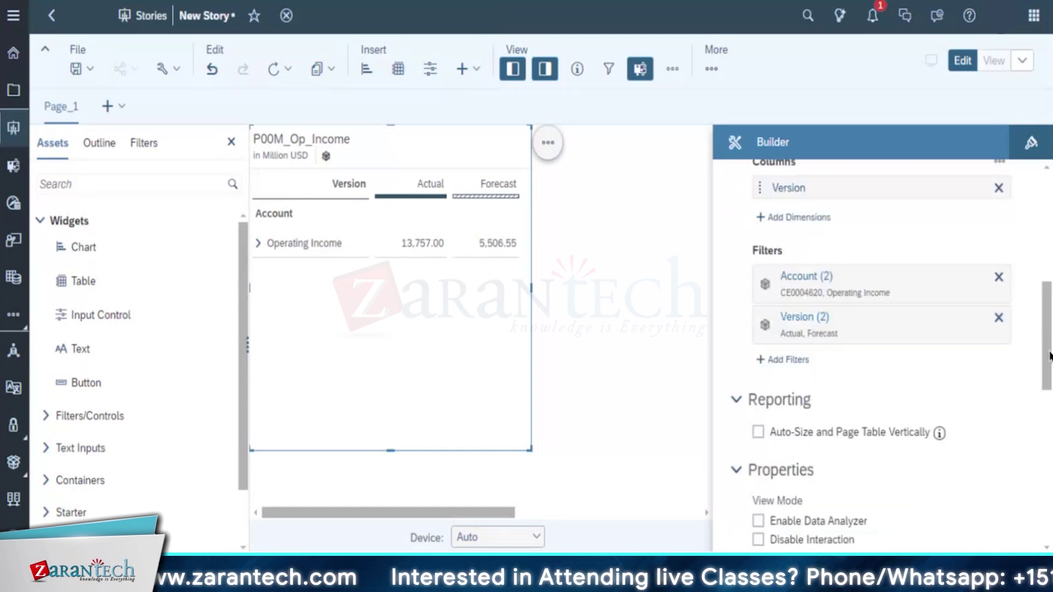
pyautogui.moveTo(1048, 355); pyautogui.dragTo(1048, 305)
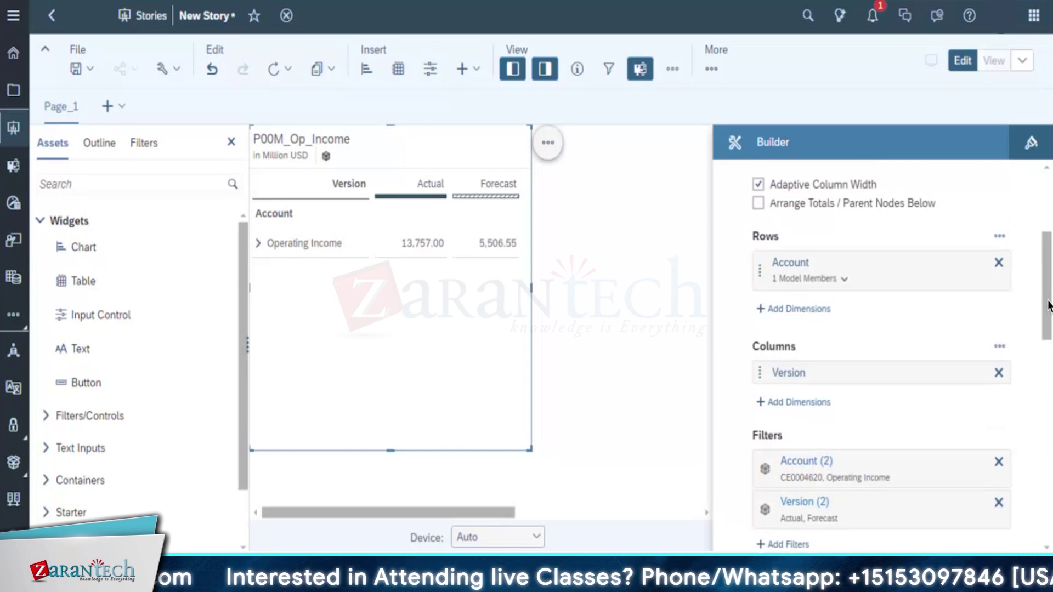
pyautogui.click(837, 279)
pyautogui.click(984, 324)
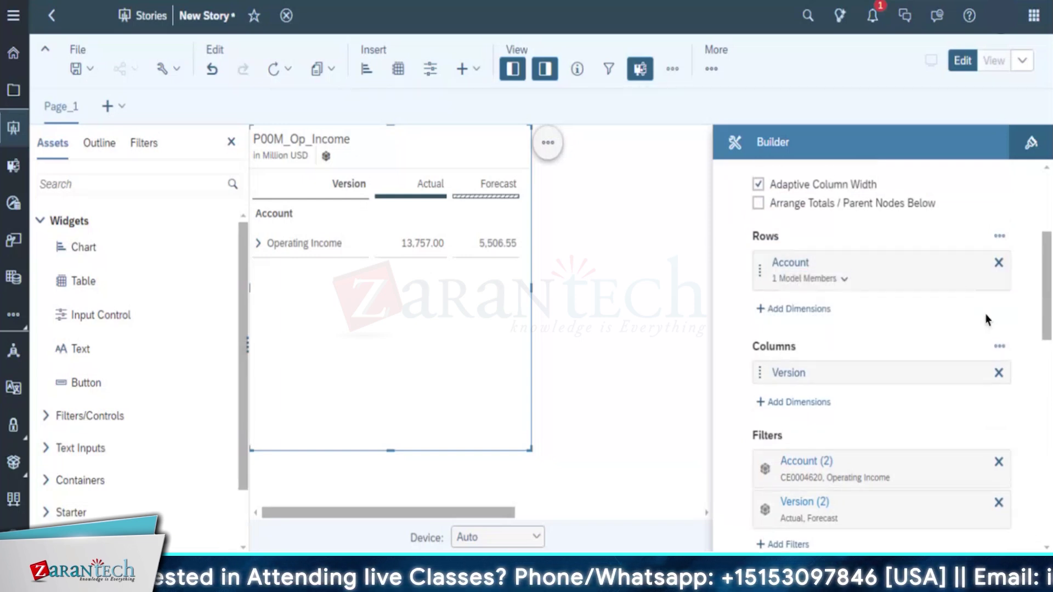
pyautogui.scroll(5, 1046, 314)
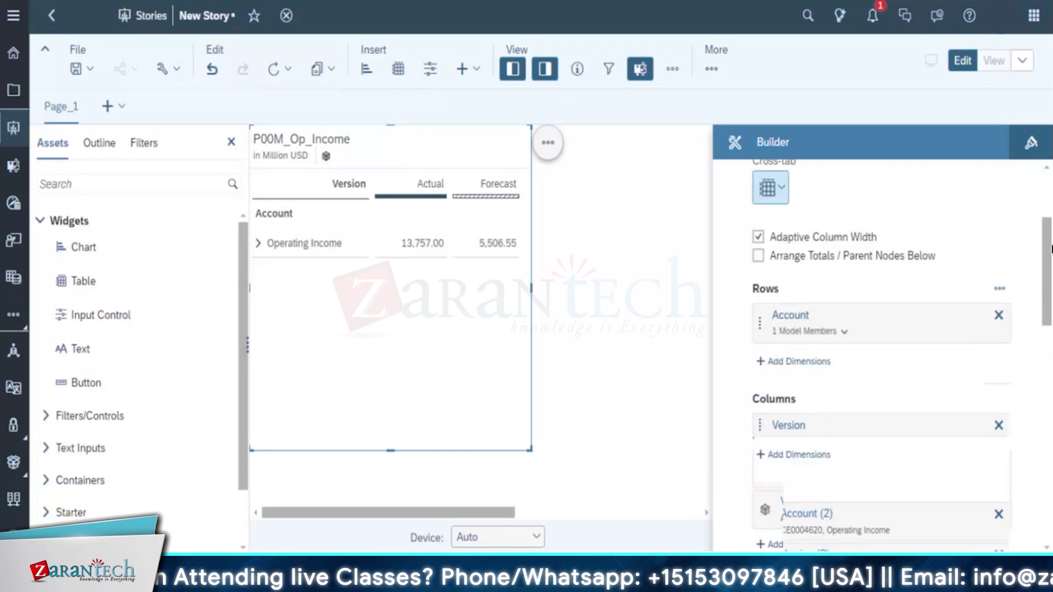
pyautogui.scroll(-1, 883, 343)
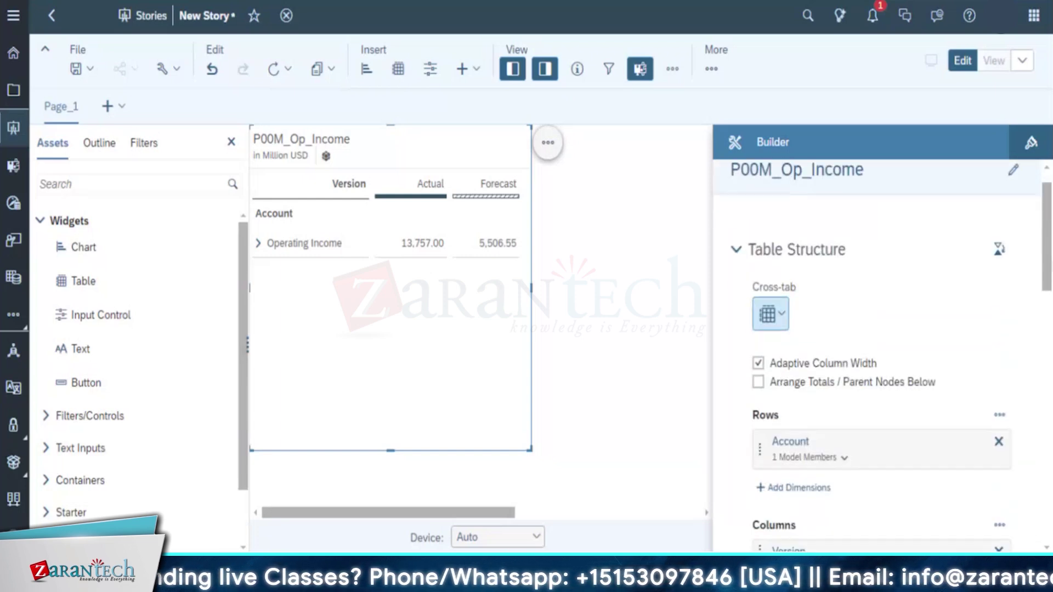
pyautogui.scroll(1, 883, 344)
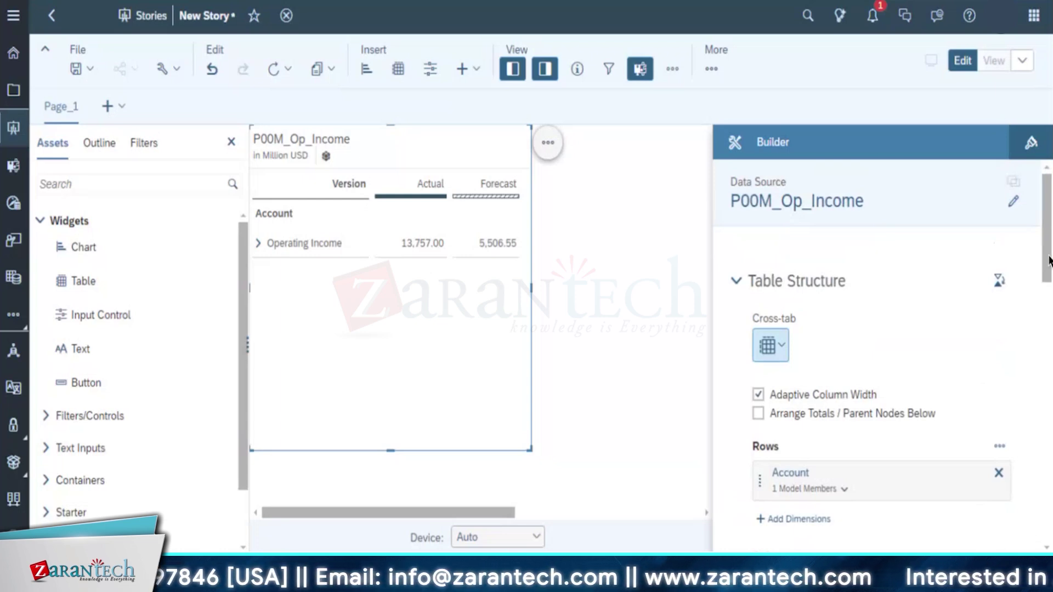
pyautogui.scroll(-3, 1050, 275)
pyautogui.scroll(-1, 846, 360)
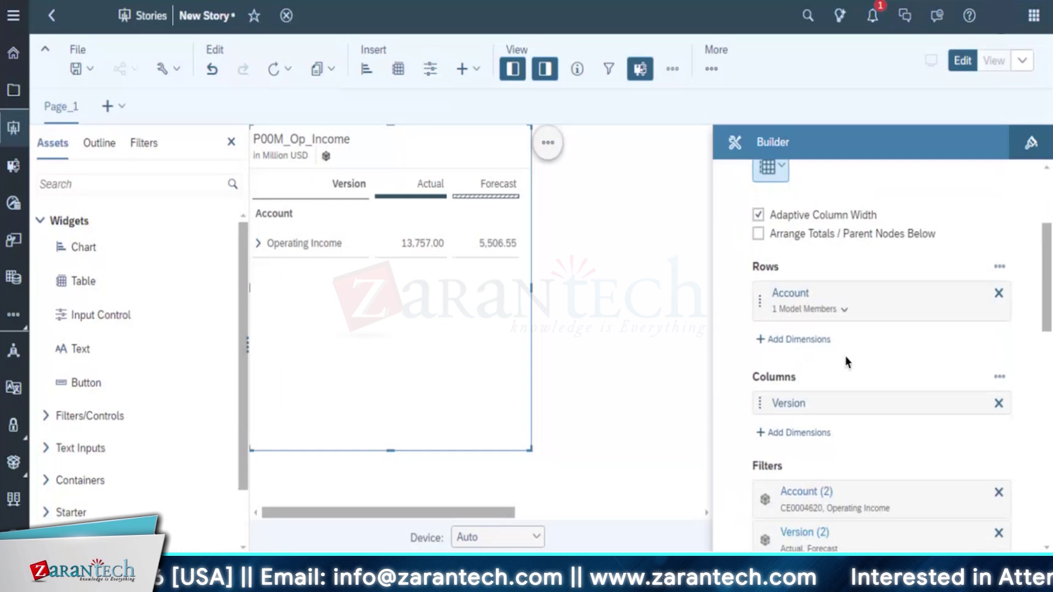
pyautogui.click(800, 340)
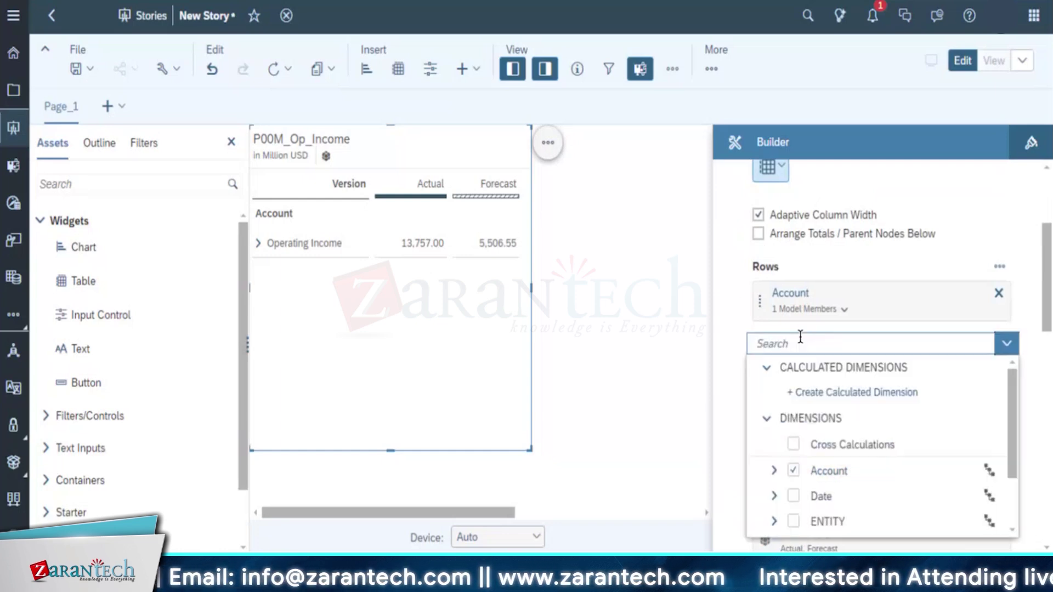
# Add Date and ENTITY as row dimensions beside Account
pyautogui.click(795, 498)
pyautogui.click(831, 522)
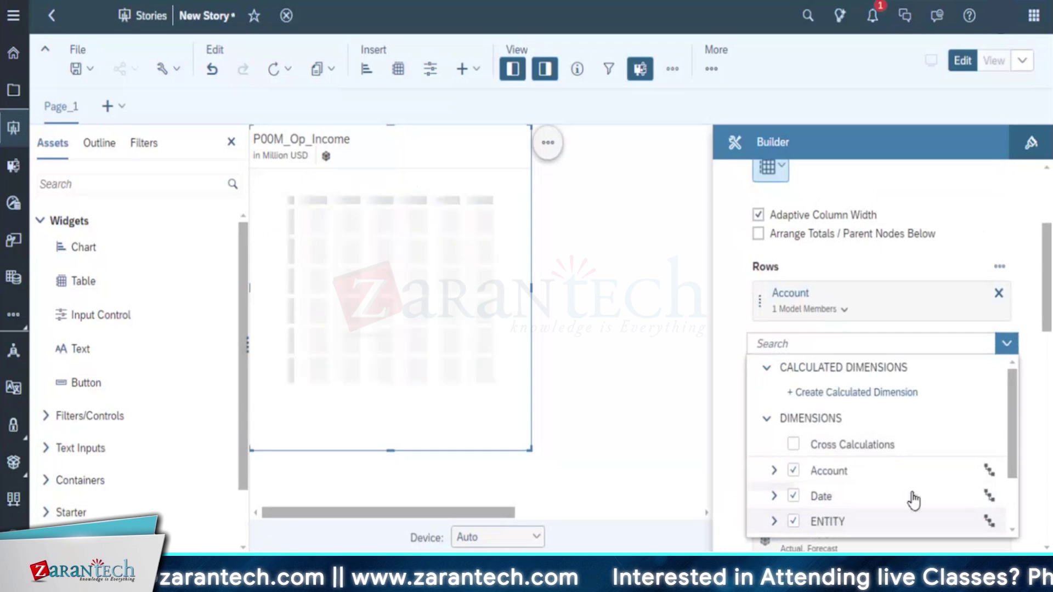
pyautogui.click(1025, 387)
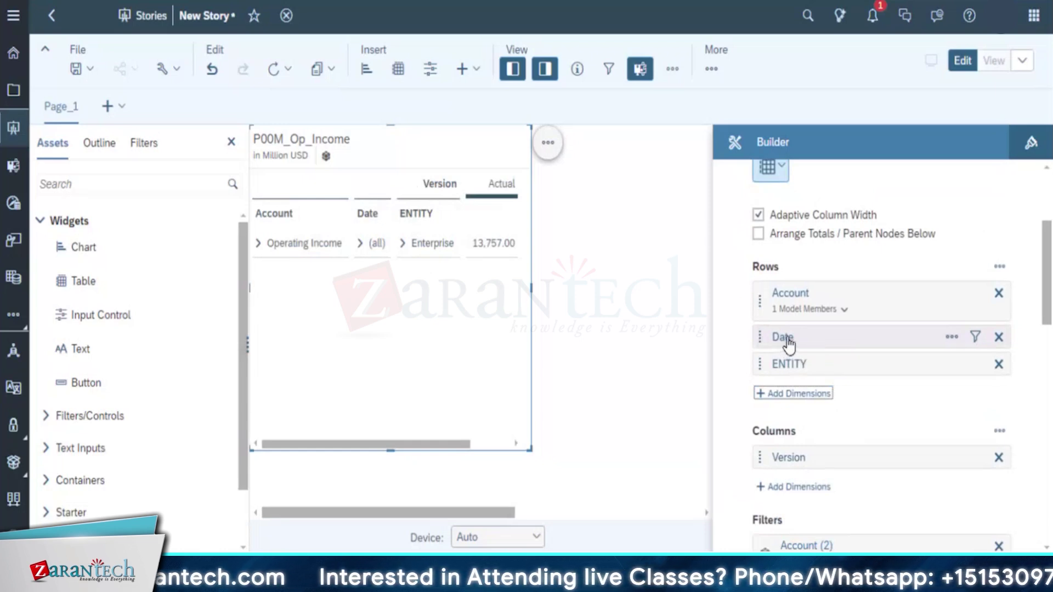
# Review the Date row's more-options and filter menus without changing them
pyautogui.click(951, 338)
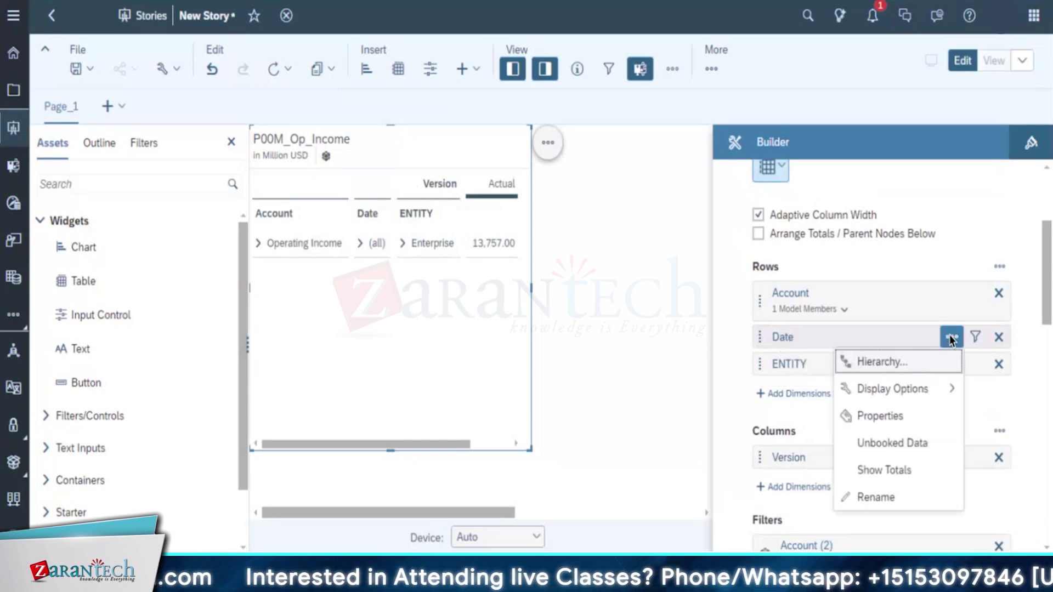
pyautogui.click(975, 336)
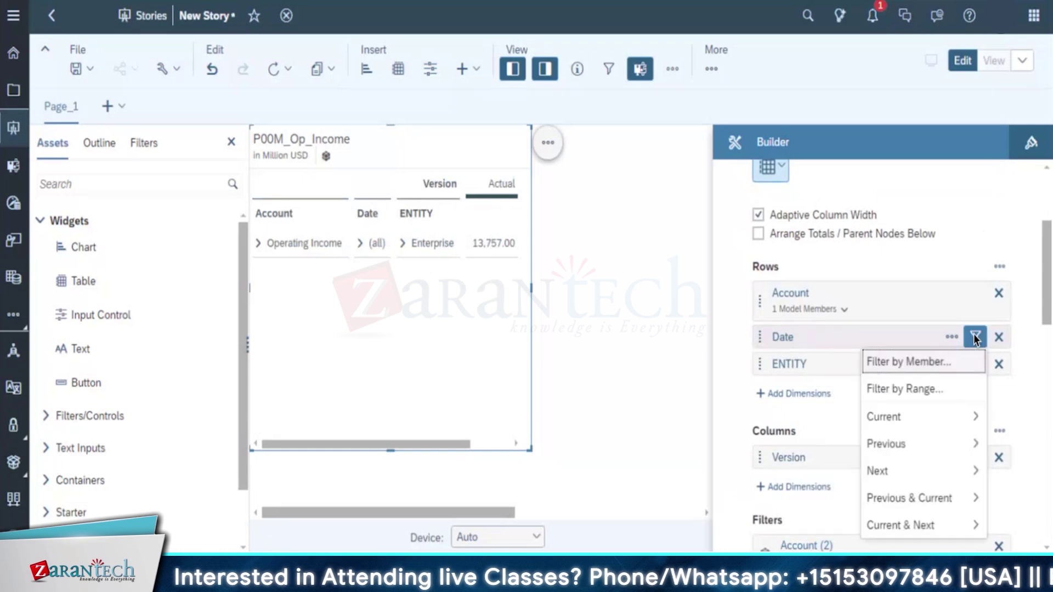
pyautogui.click(1029, 375)
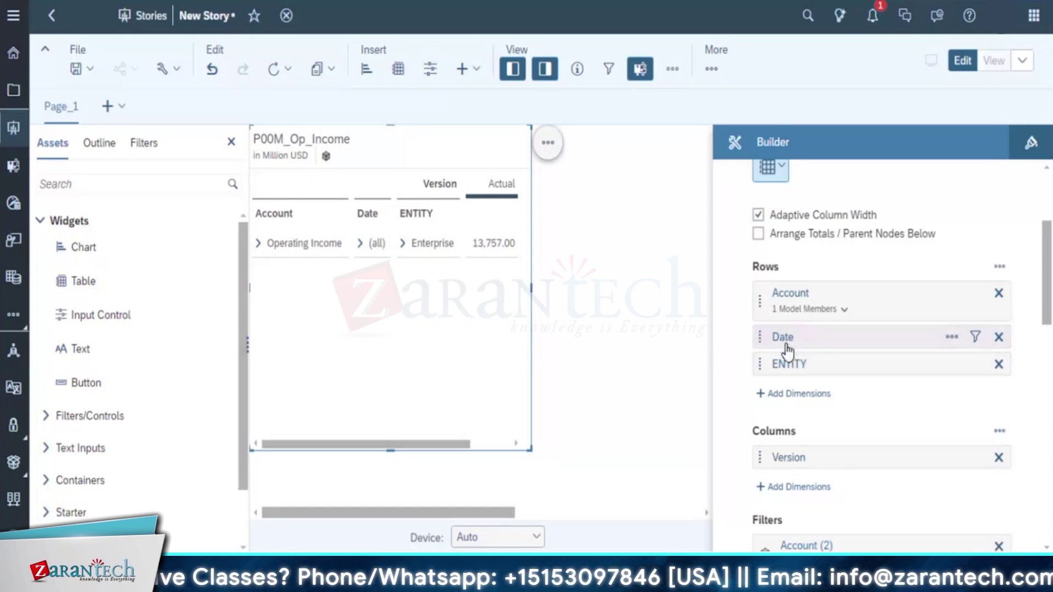
pyautogui.scroll(-2, 979, 437)
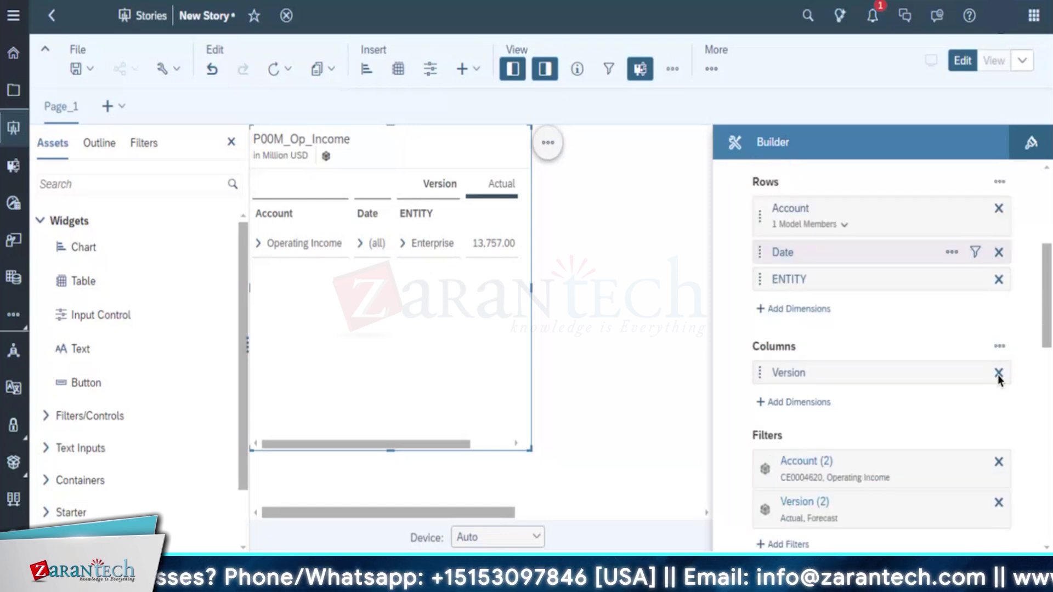
pyautogui.moveTo(1042, 313)
pyautogui.mouseDown()
pyautogui.moveTo(1047, 390)
pyautogui.moveTo(1051, 310)
pyautogui.mouseUp()
pyautogui.scroll(2, 1050, 311)
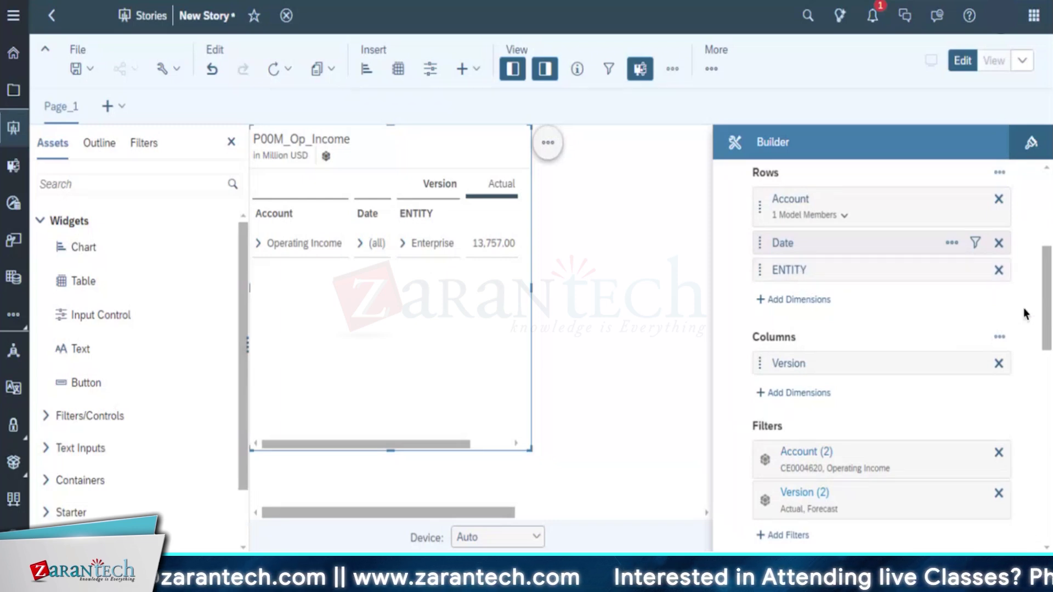
pyautogui.scroll(-3, 1044, 306)
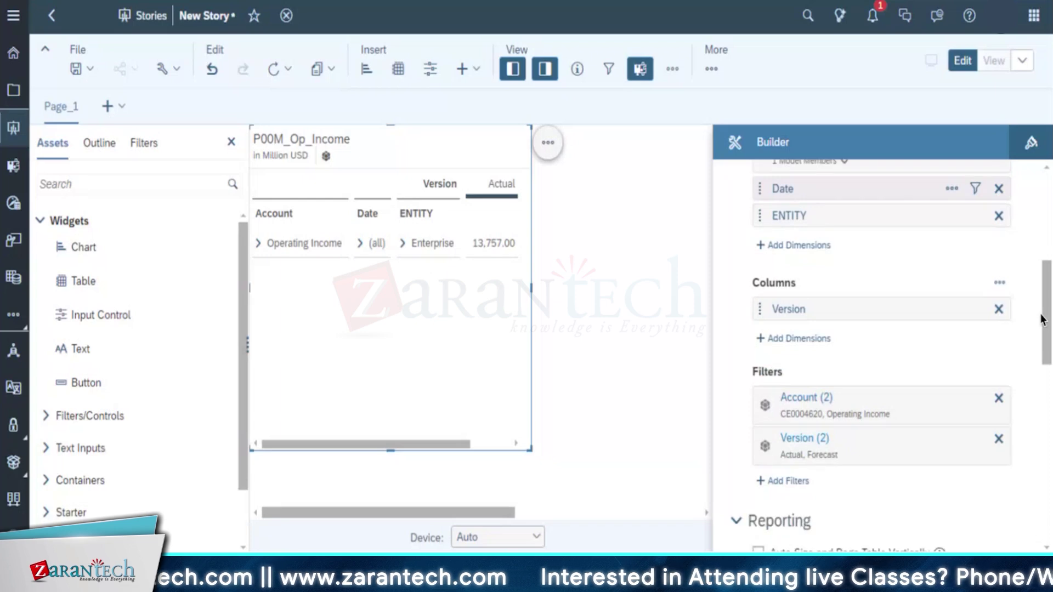
# Add a Date member filter keeping only 2024
pyautogui.click(786, 445)
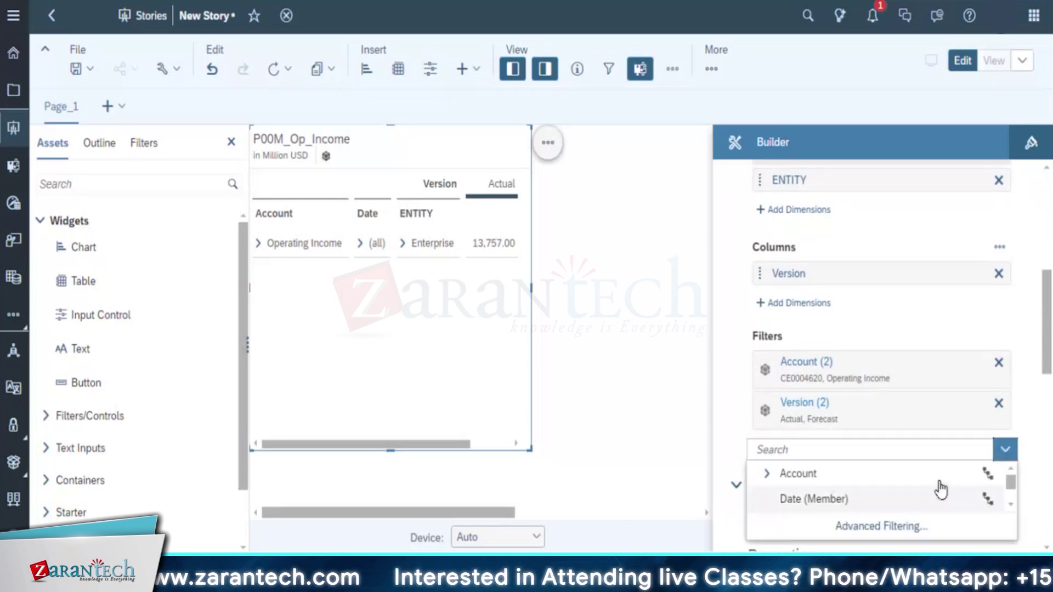
pyautogui.click(897, 506)
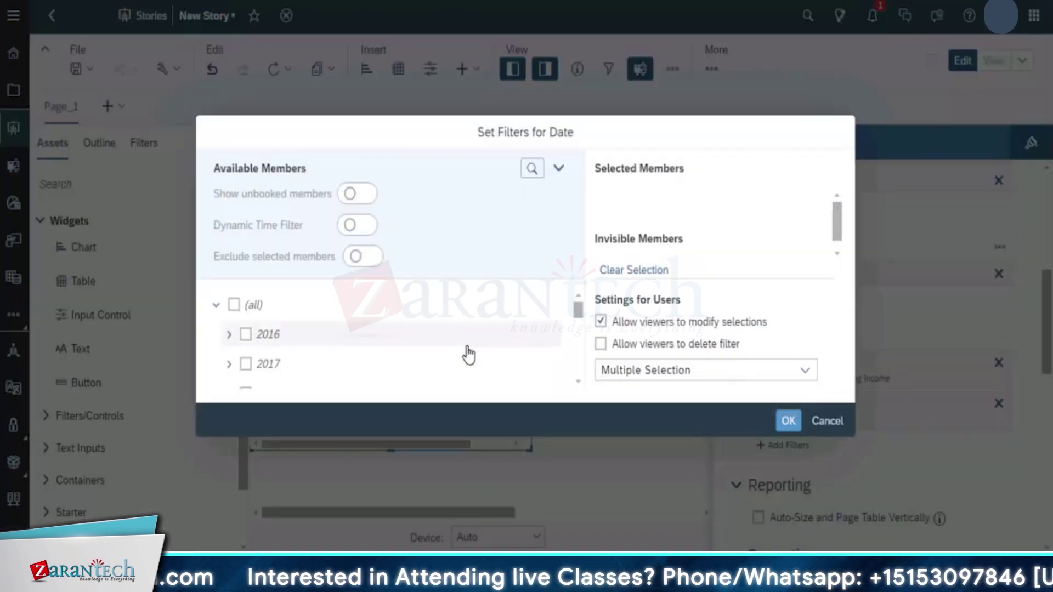
pyautogui.scroll(-3, 569, 341)
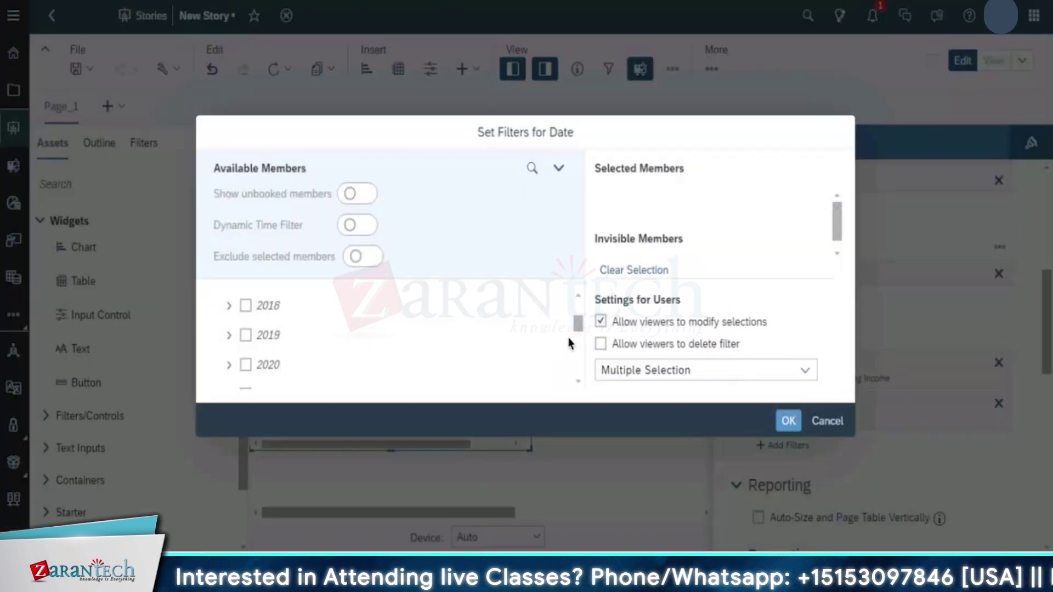
pyautogui.scroll(-1, 568, 353)
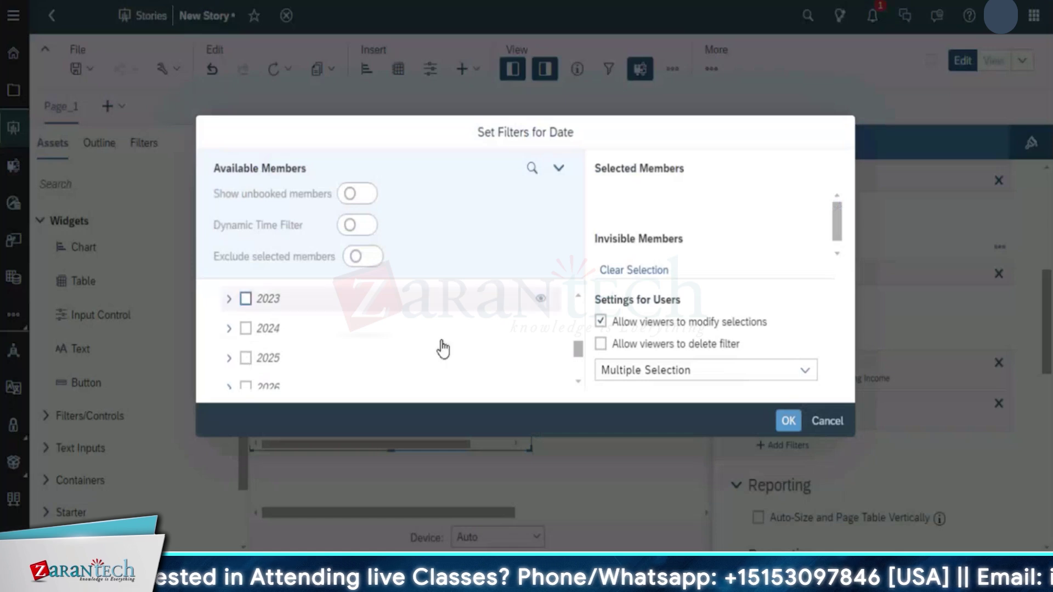
pyautogui.click(245, 299)
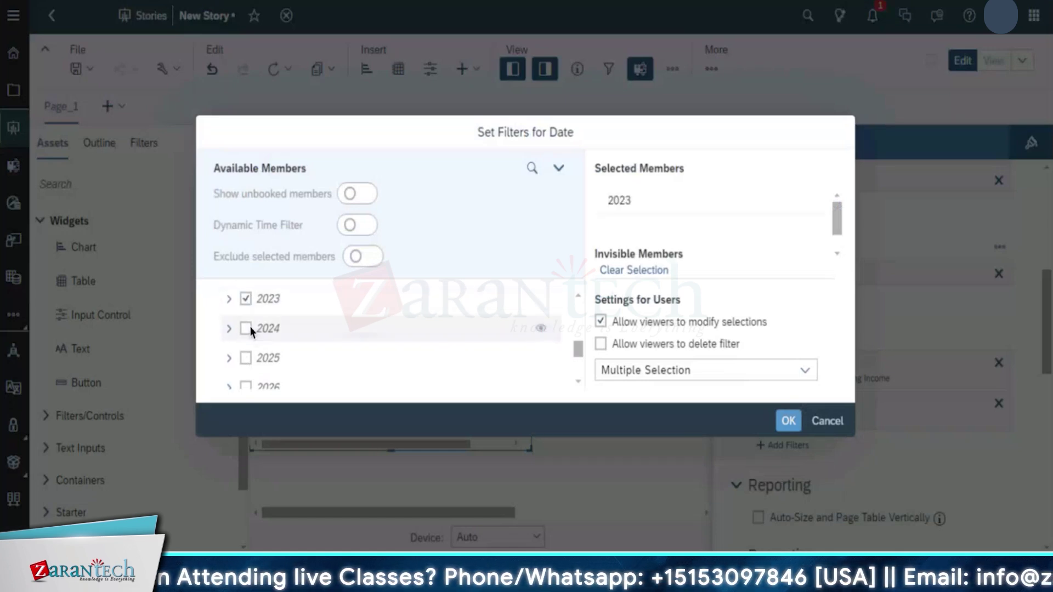
pyautogui.click(247, 328)
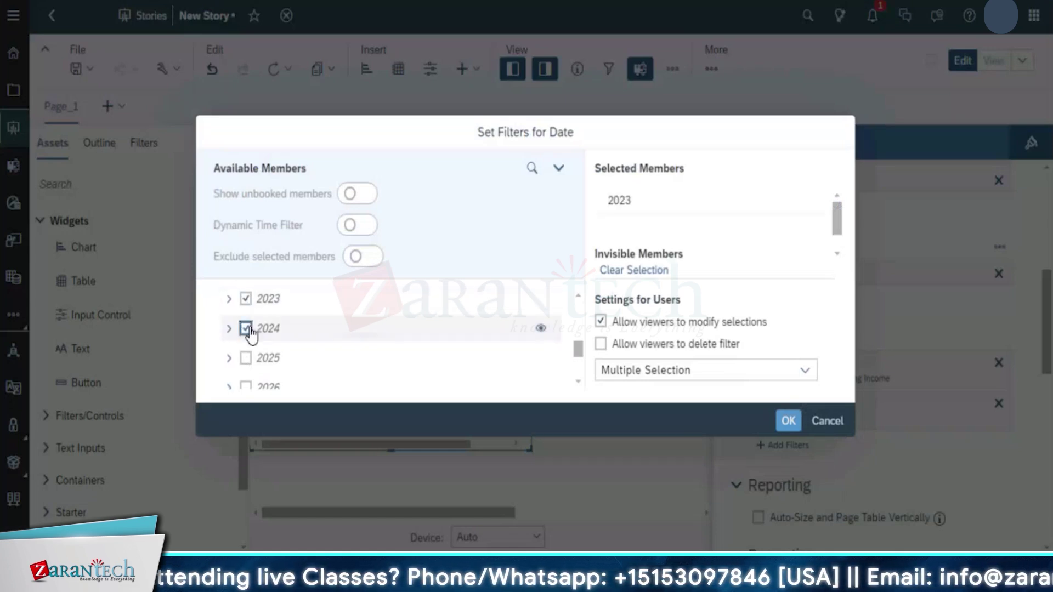
pyautogui.click(246, 299)
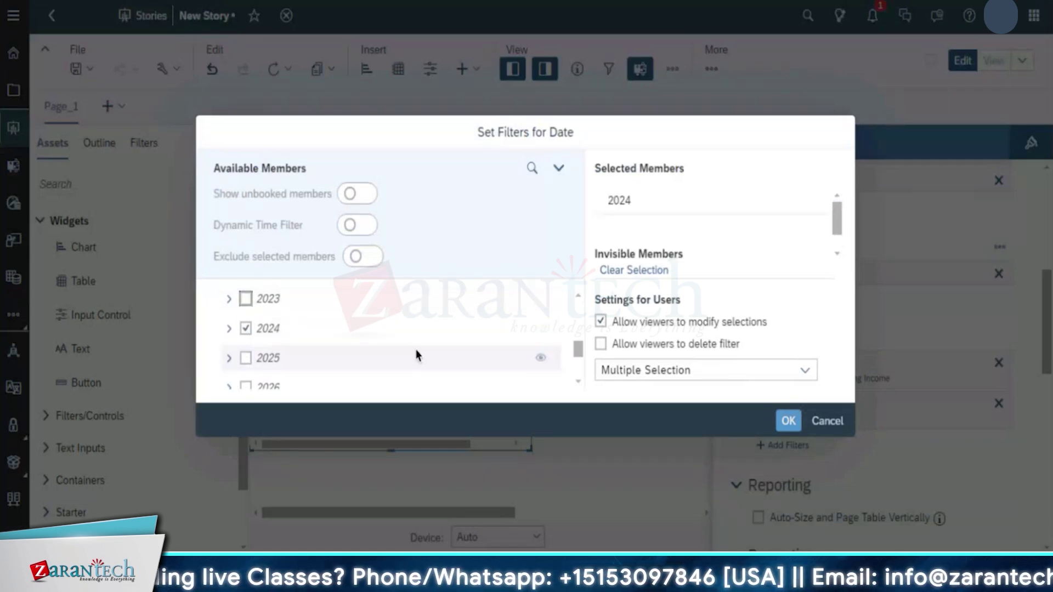
pyautogui.click(788, 423)
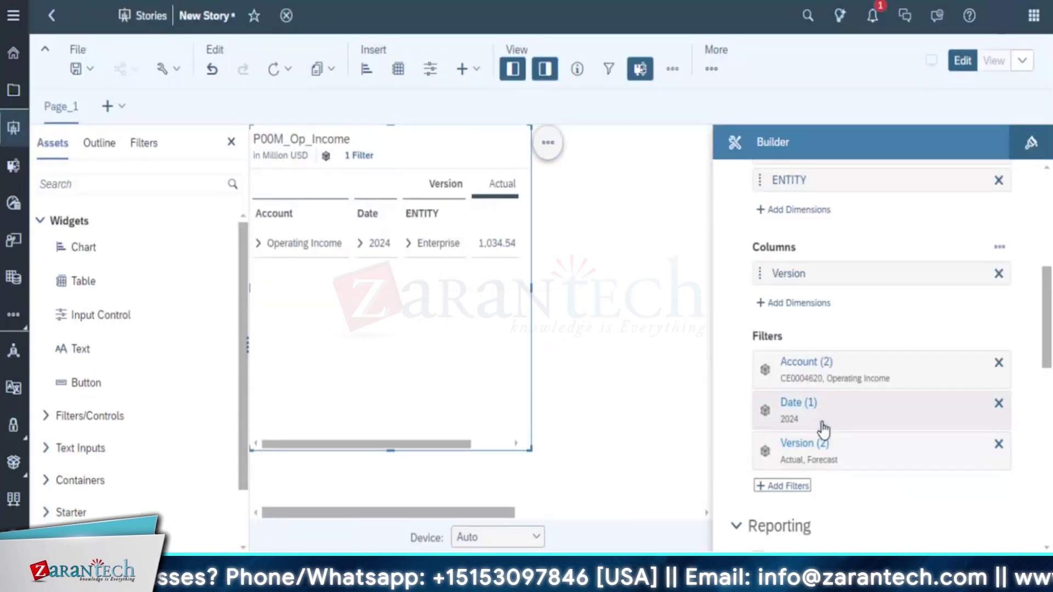
# Add an ENTITY filter restricted to United States
pyautogui.click(776, 487)
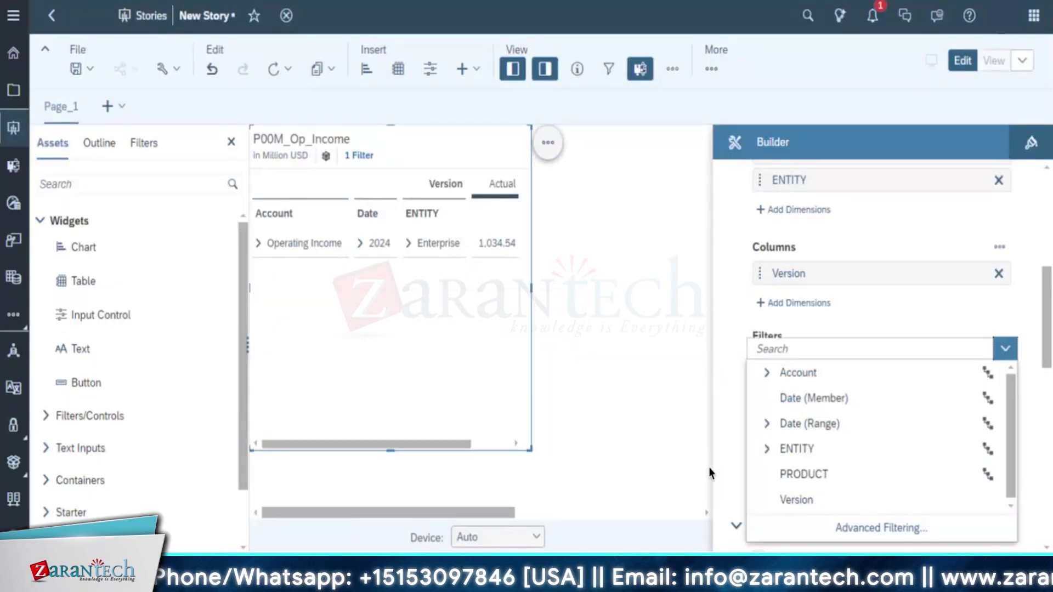
pyautogui.click(853, 450)
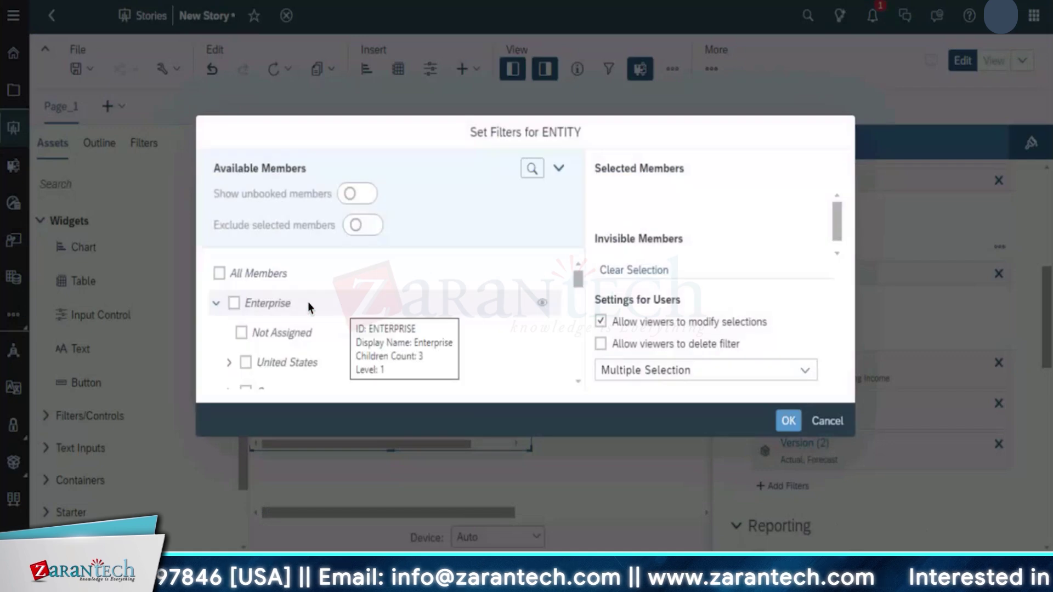
pyautogui.click(246, 363)
pyautogui.click(799, 430)
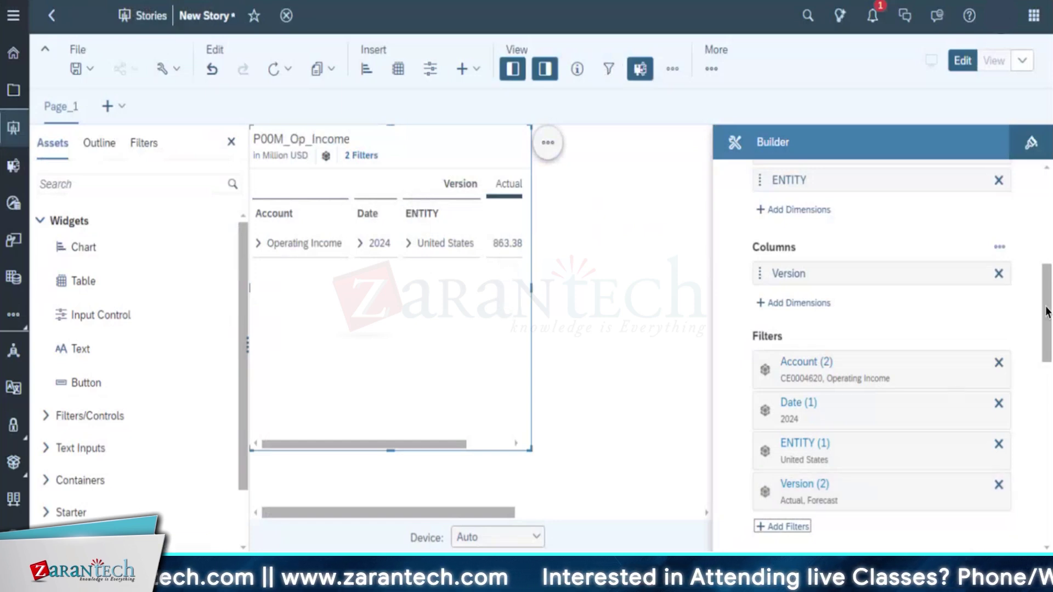
pyautogui.scroll(5, 844, 339)
# Browse the Account row's options and filter settings, leaving them unchanged
pyautogui.moveTo(844, 345)
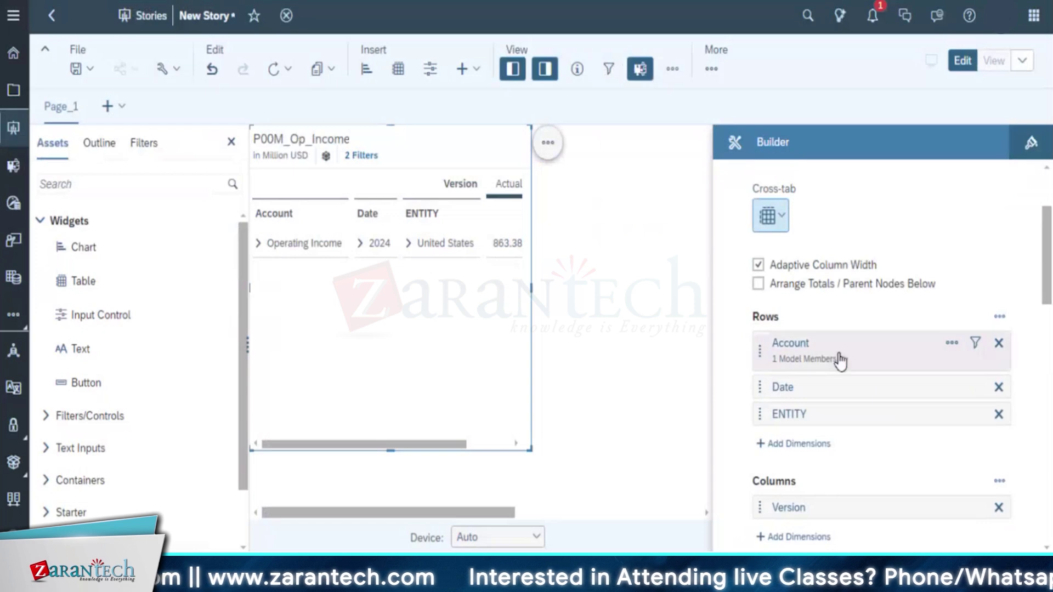
pyautogui.click(953, 343)
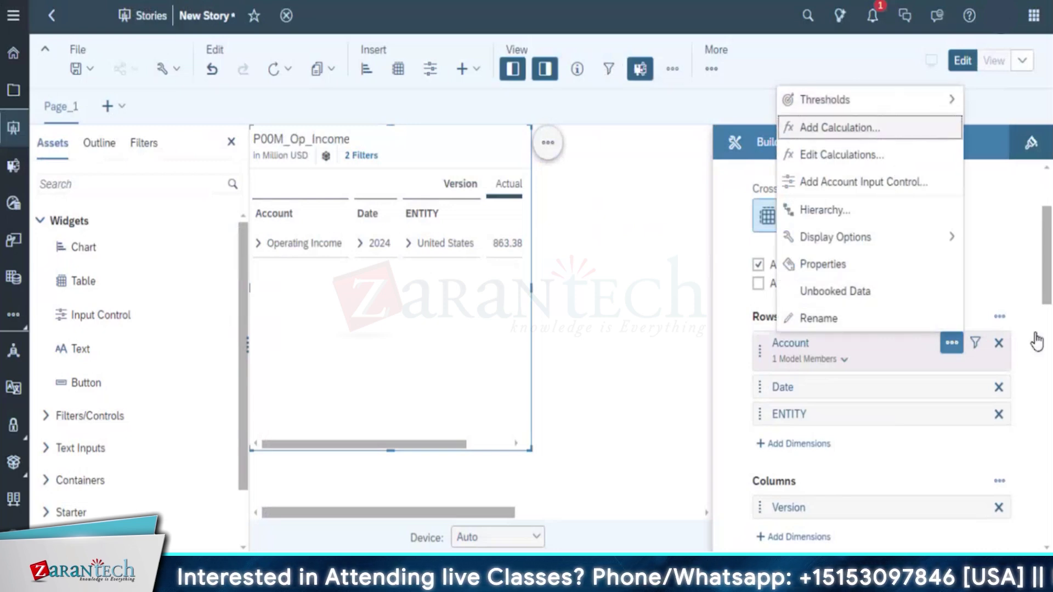
pyautogui.press('Escape')
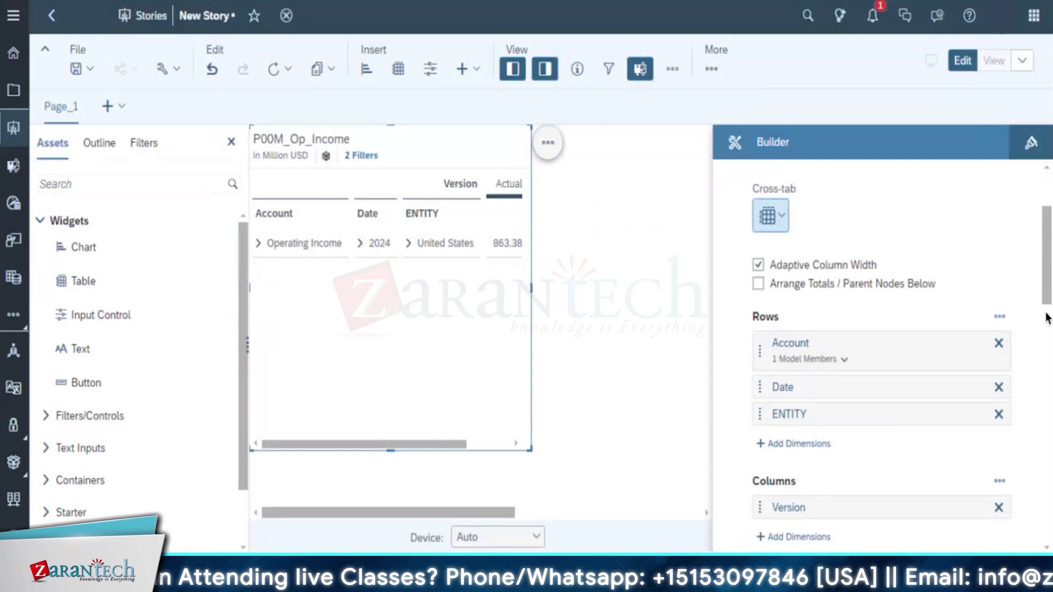
pyautogui.moveTo(1047, 249); pyautogui.dragTo(1045, 317)
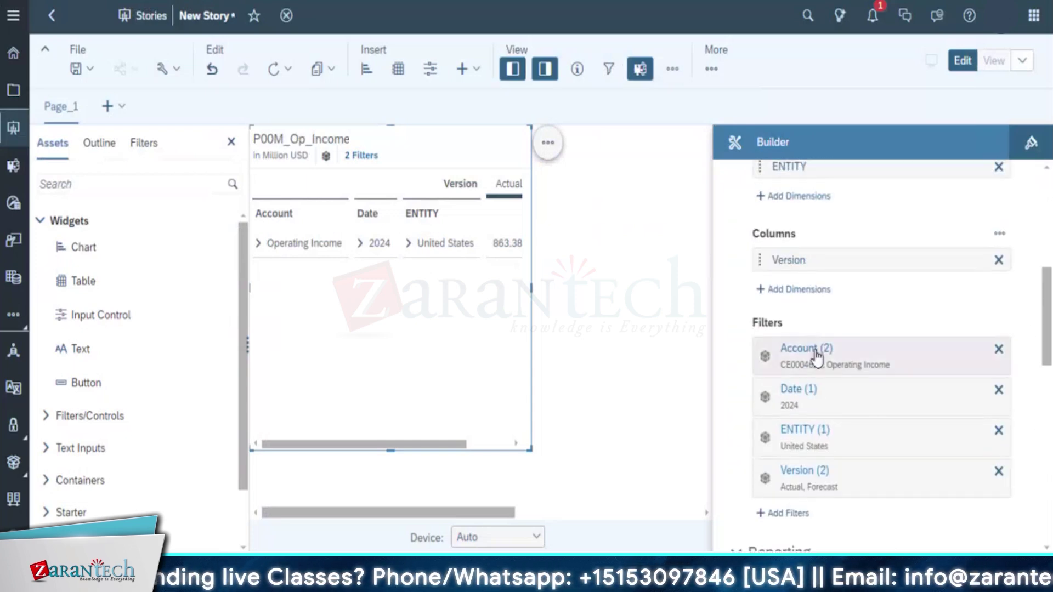
pyautogui.click(817, 351)
pyautogui.click(827, 421)
pyautogui.scroll(3, 877, 384)
pyautogui.click(1000, 292)
pyautogui.click(952, 319)
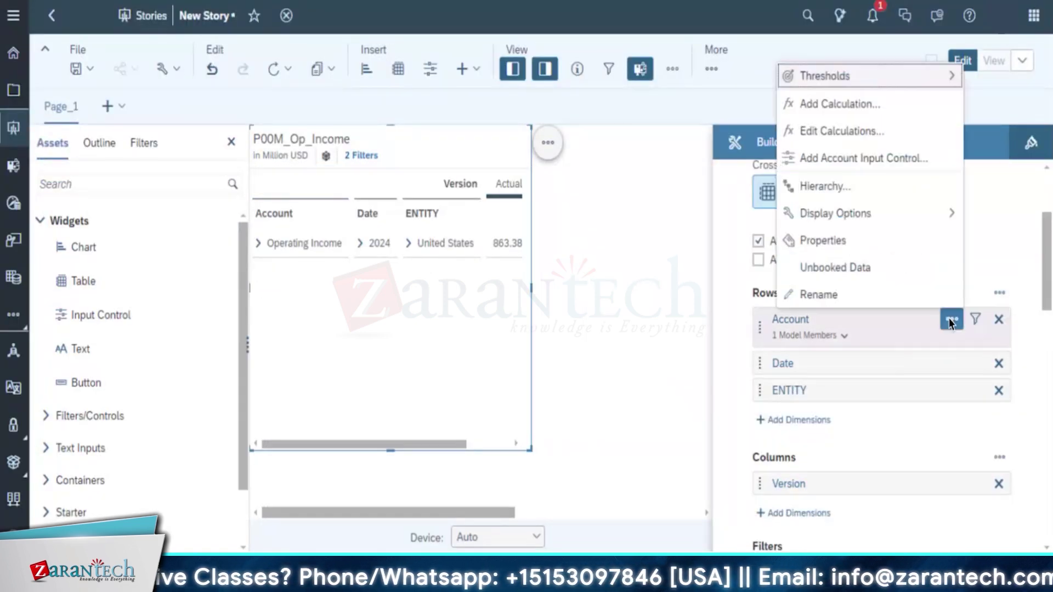
pyautogui.click(980, 336)
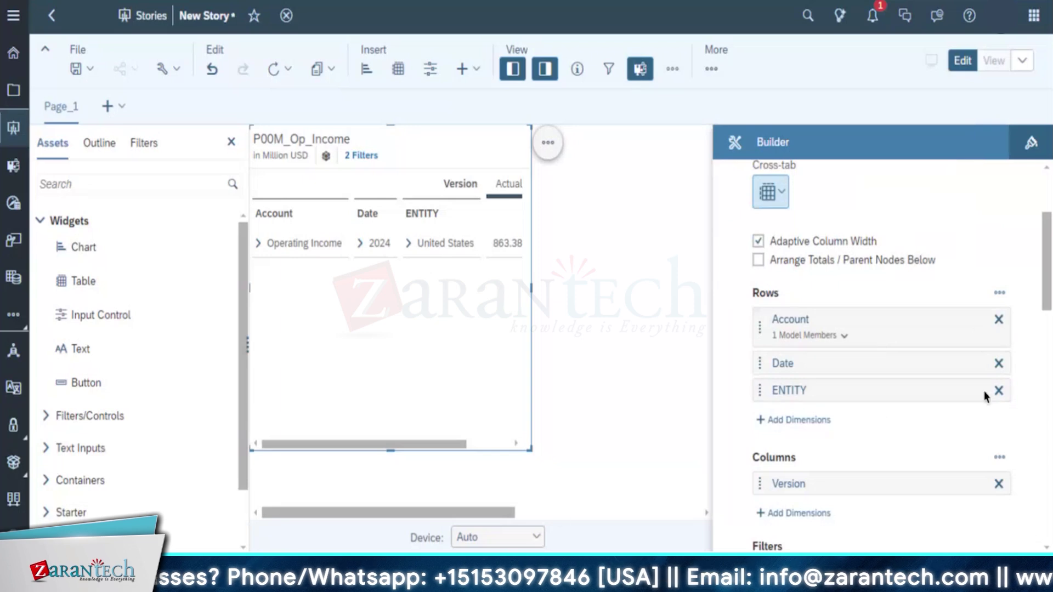
# Drill the Account hierarchy under Operating Income to level 6 via Table Functions > Drill
pyautogui.click(272, 246)
pyautogui.rightClick(288, 246)
pyautogui.moveTo(357, 424)
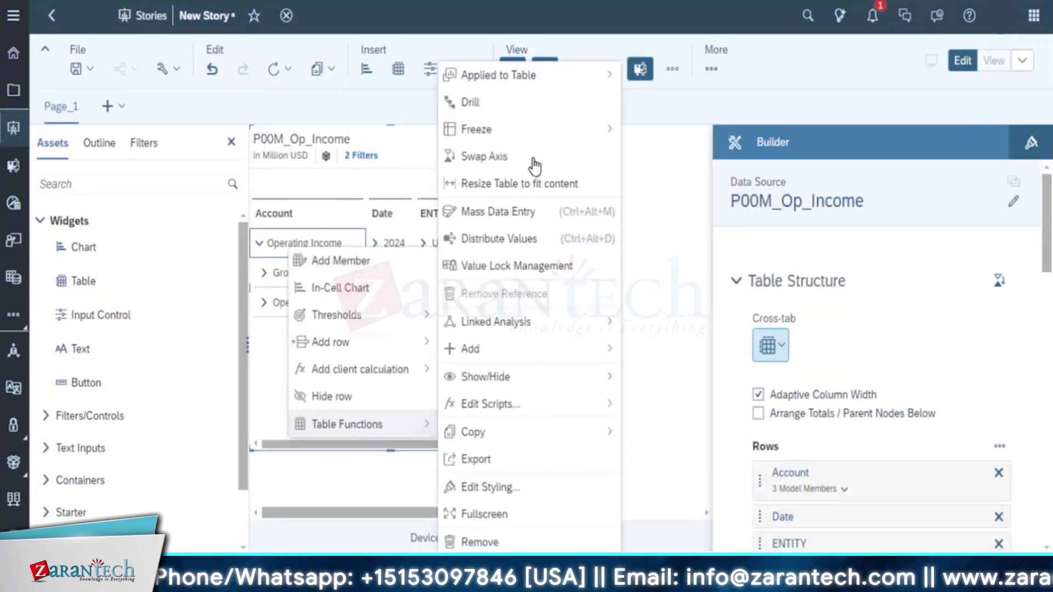
pyautogui.click(524, 102)
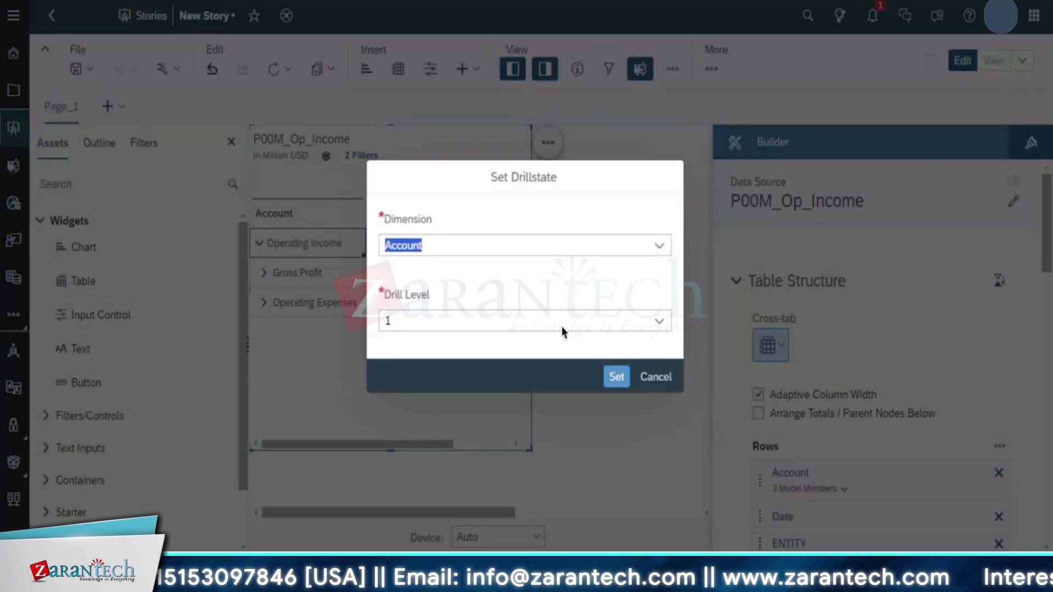
pyautogui.click(620, 322)
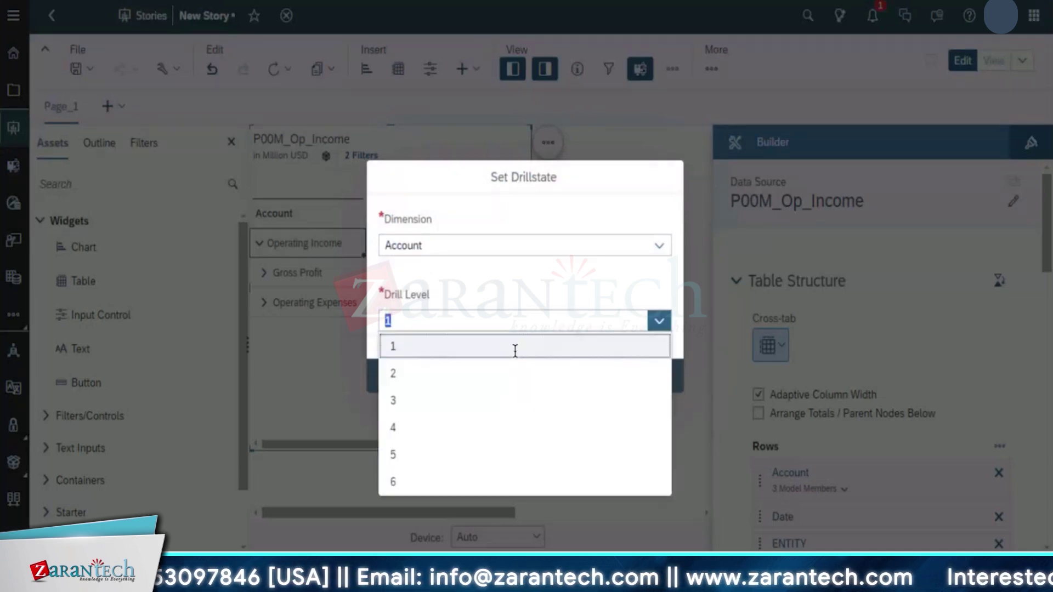
pyautogui.click(467, 483)
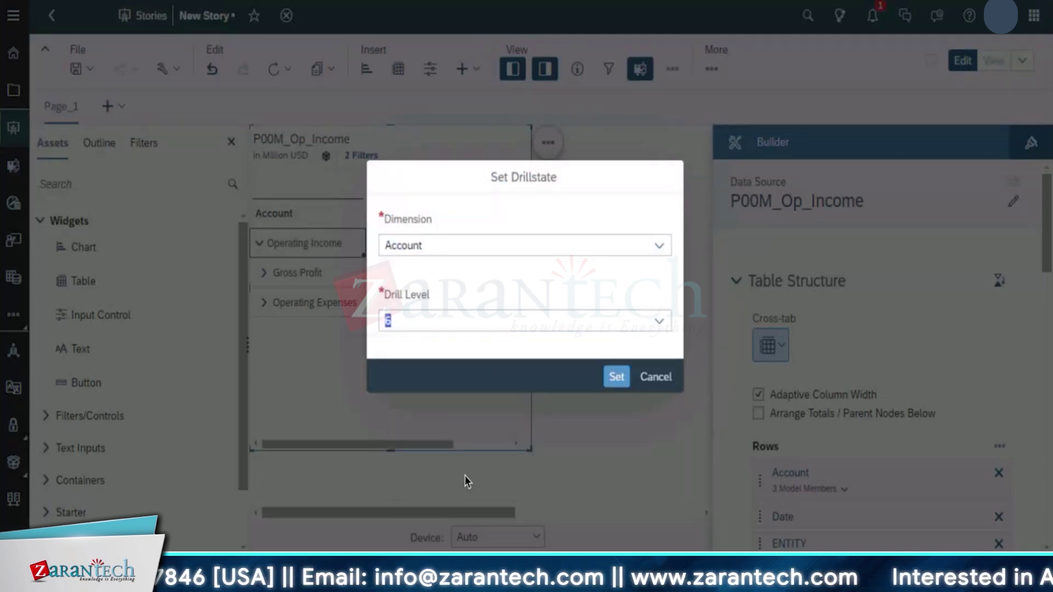
pyautogui.click(616, 377)
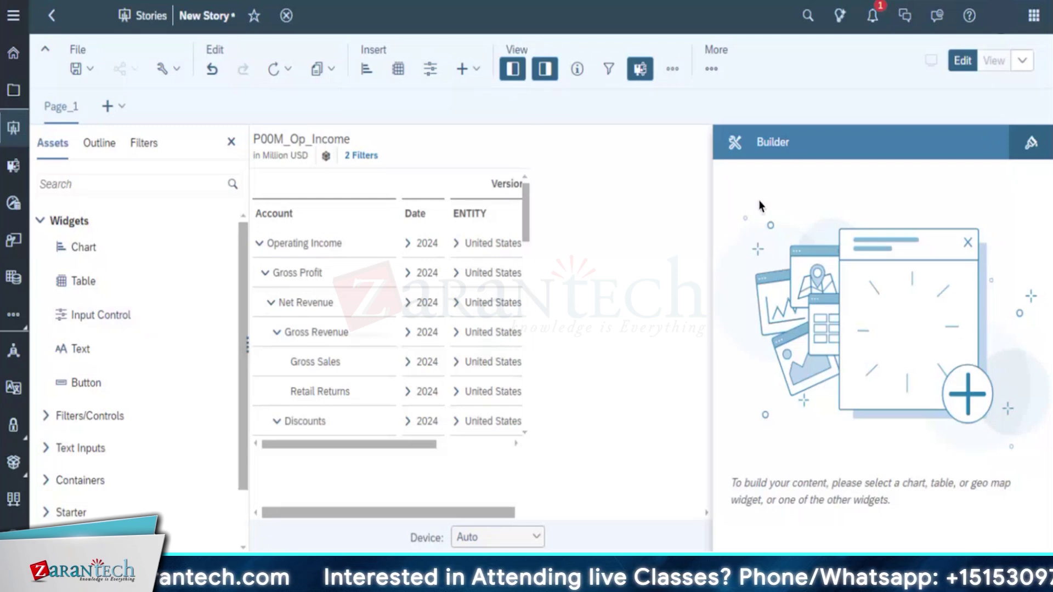
pyautogui.click(404, 147)
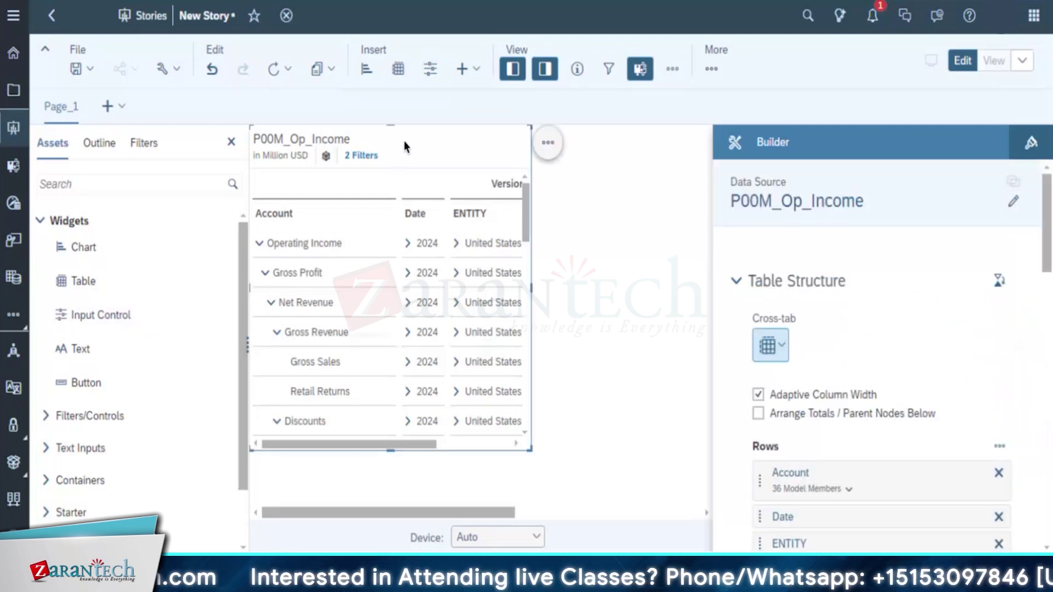
pyautogui.scroll(-2, 926, 447)
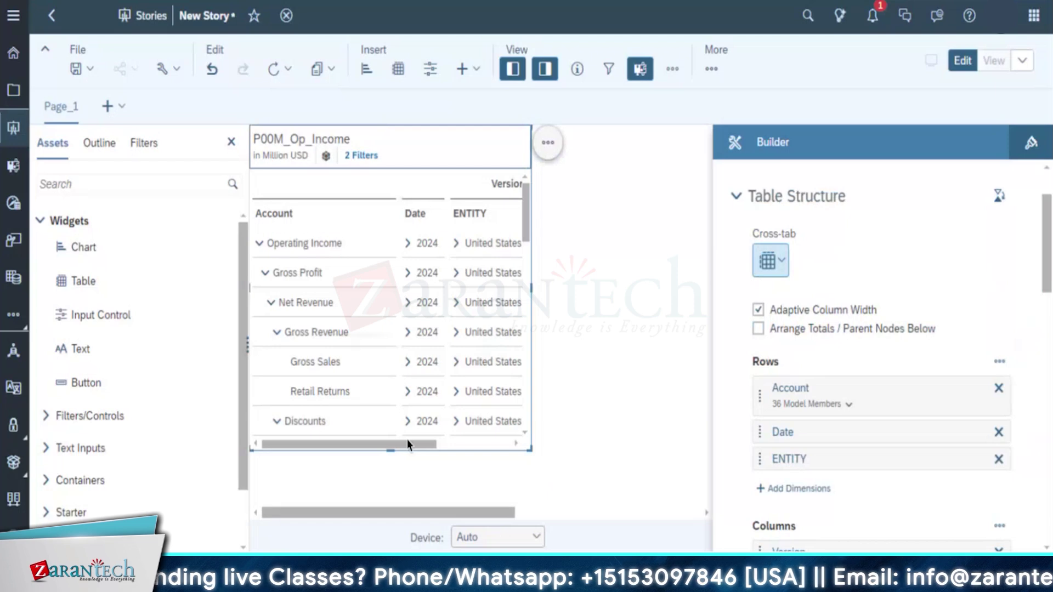
# Copy the Forecast data into a new Private Data version, then select the Gross Revenue row
pyautogui.moveTo(432, 442); pyautogui.dragTo(680, 403)
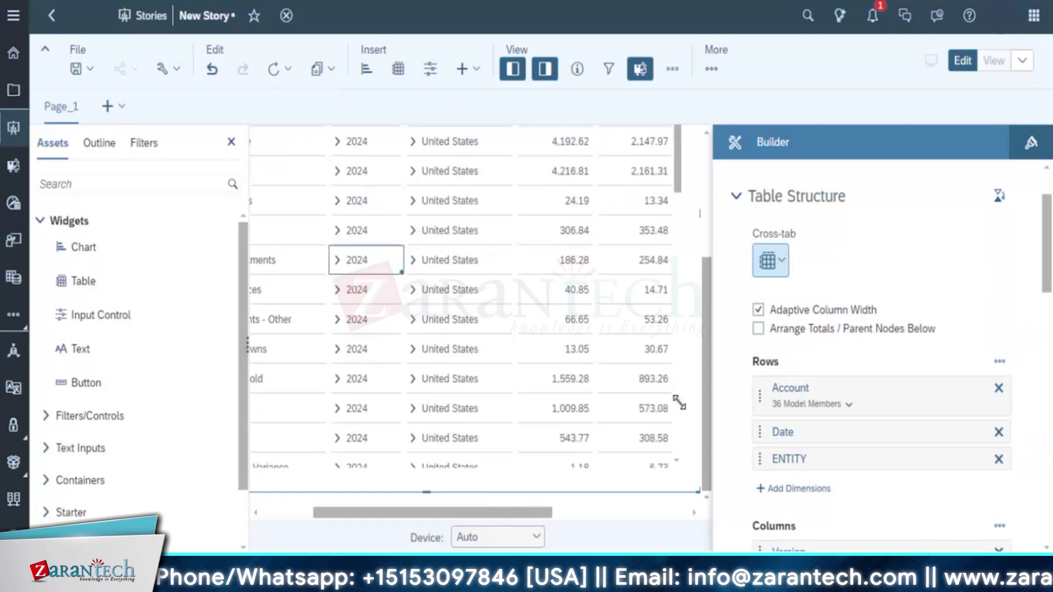
pyautogui.moveTo(704, 370); pyautogui.dragTo(709, 174)
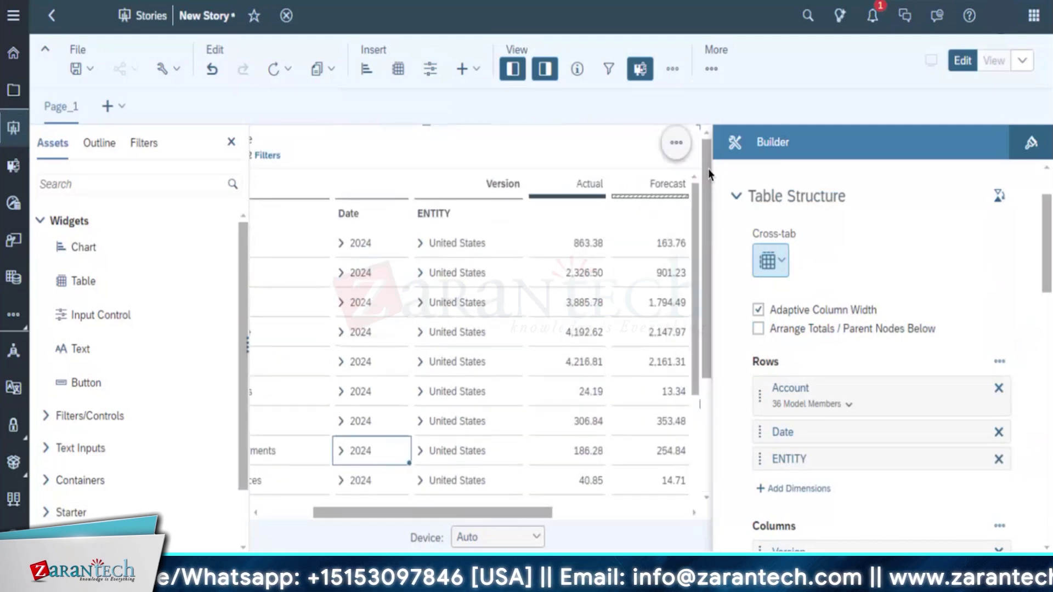
pyautogui.click(658, 183)
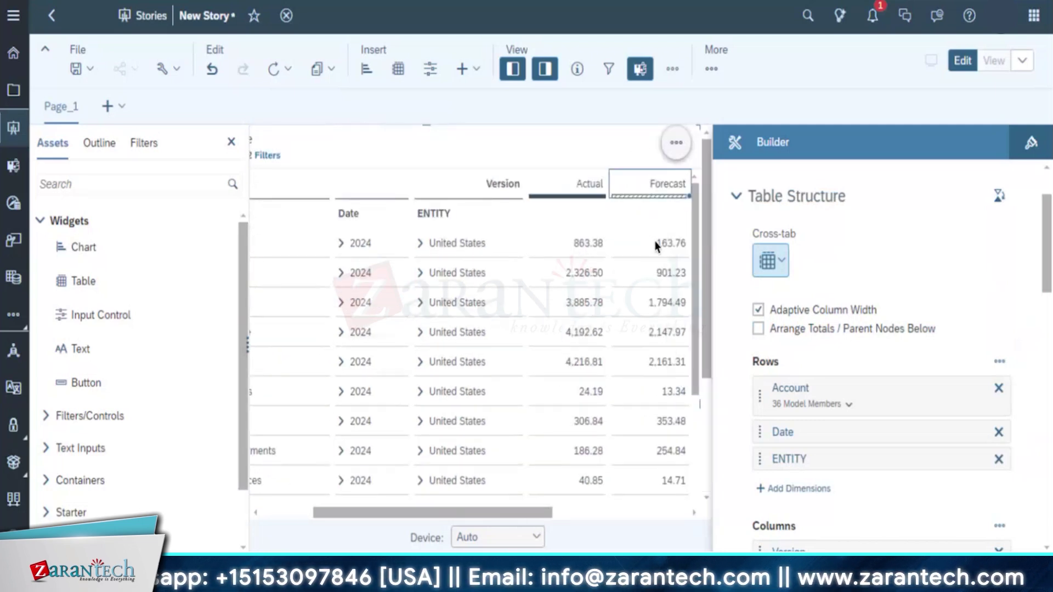
pyautogui.rightClick(657, 245)
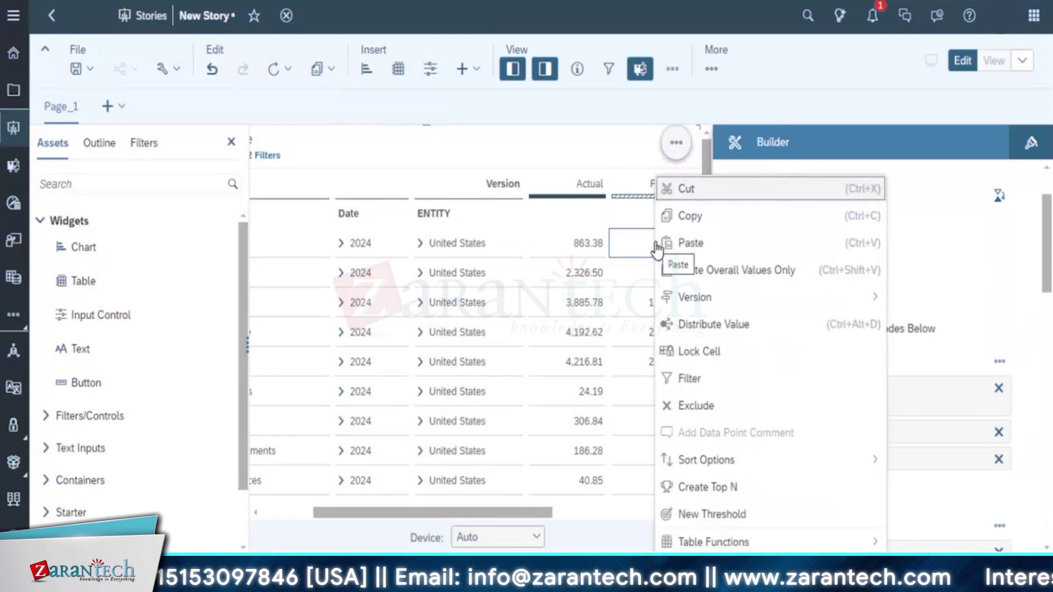
pyautogui.moveTo(705, 306)
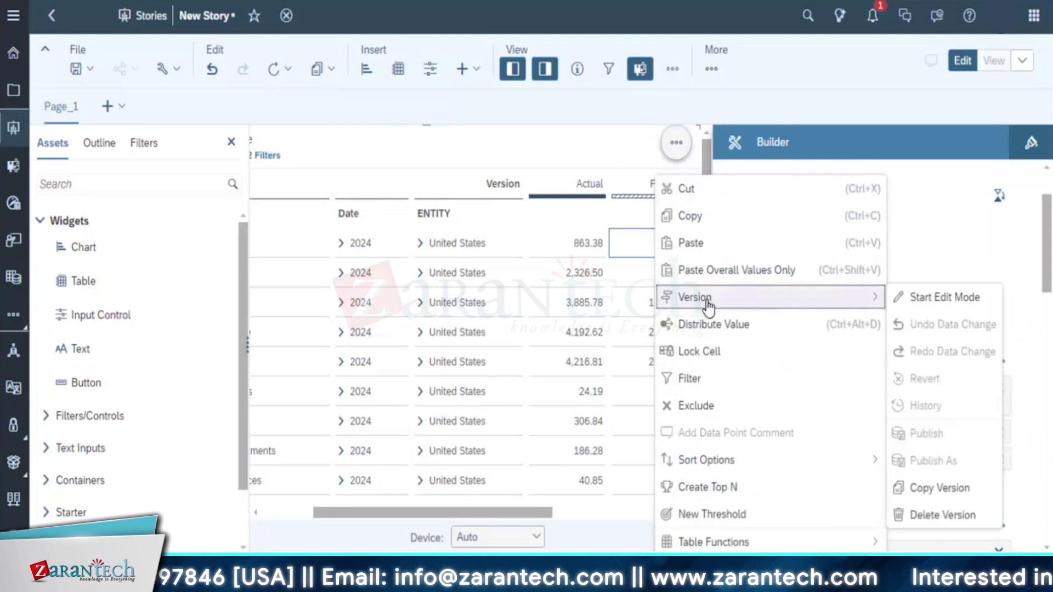
pyautogui.click(953, 488)
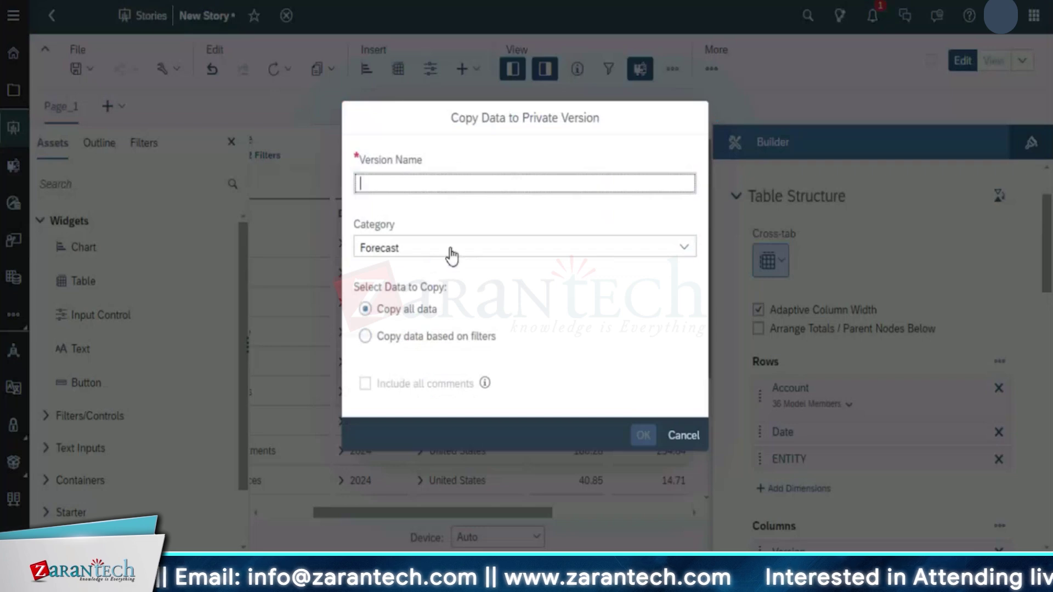
pyautogui.click(426, 190)
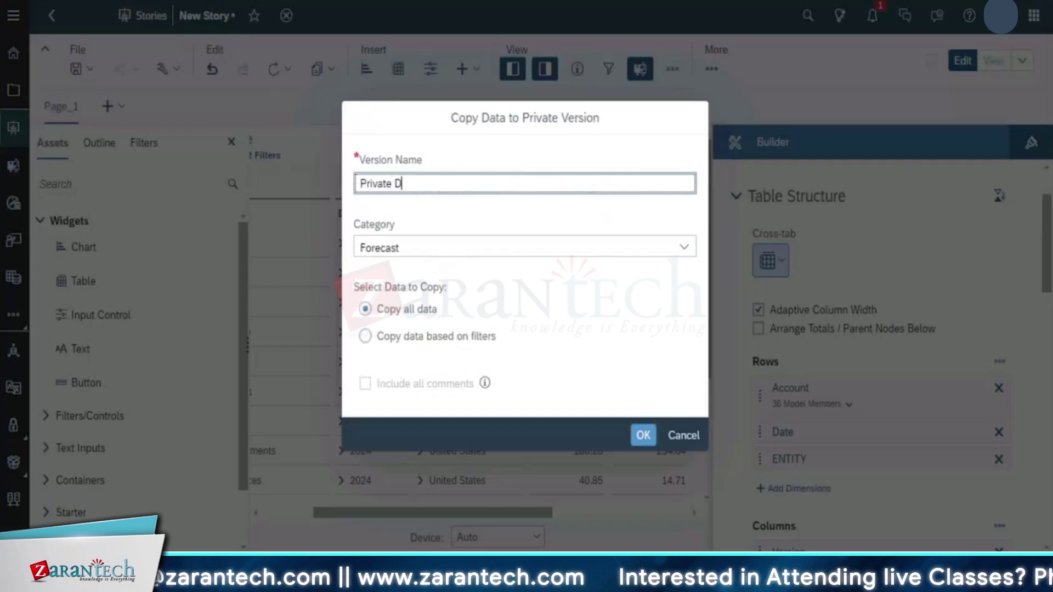
pyautogui.click(647, 441)
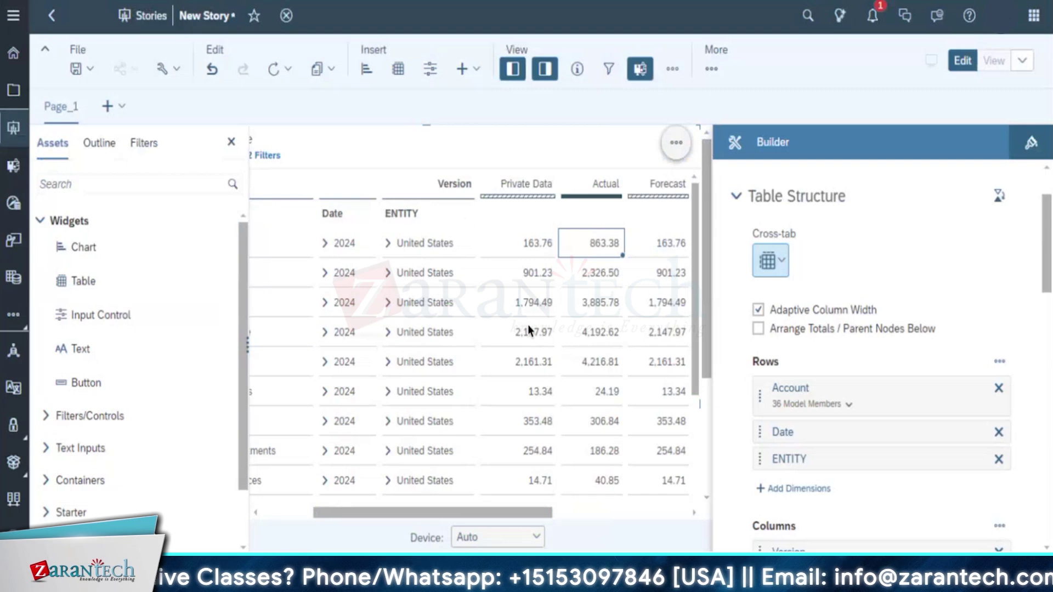
pyautogui.moveTo(440, 512); pyautogui.dragTo(324, 502)
pyautogui.click(334, 333)
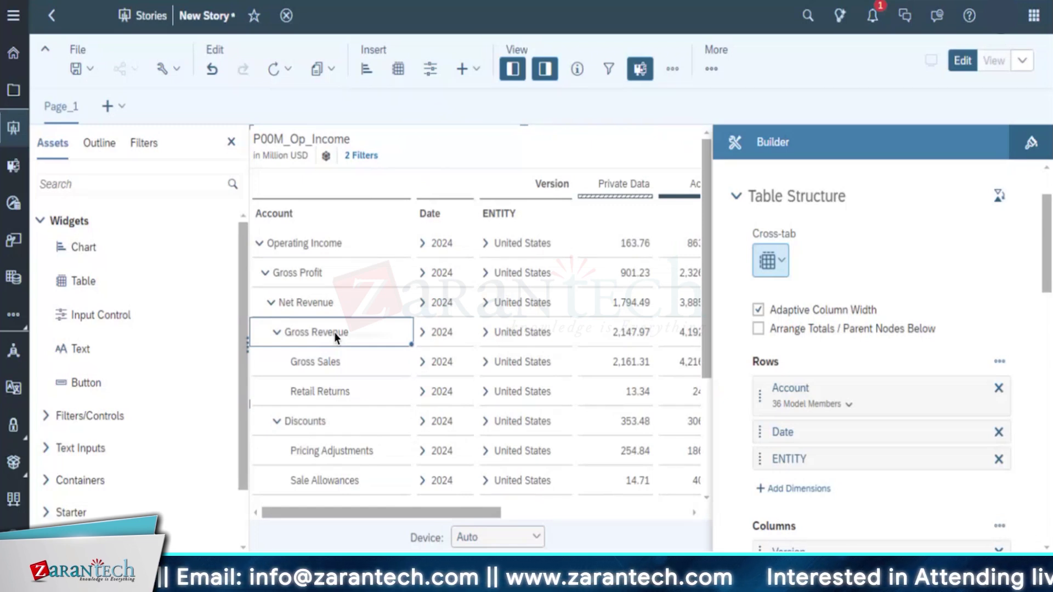
# Open the Gross Revenue row's menu and Table Functions submenu, then close them unchanged
pyautogui.rightClick(334, 334)
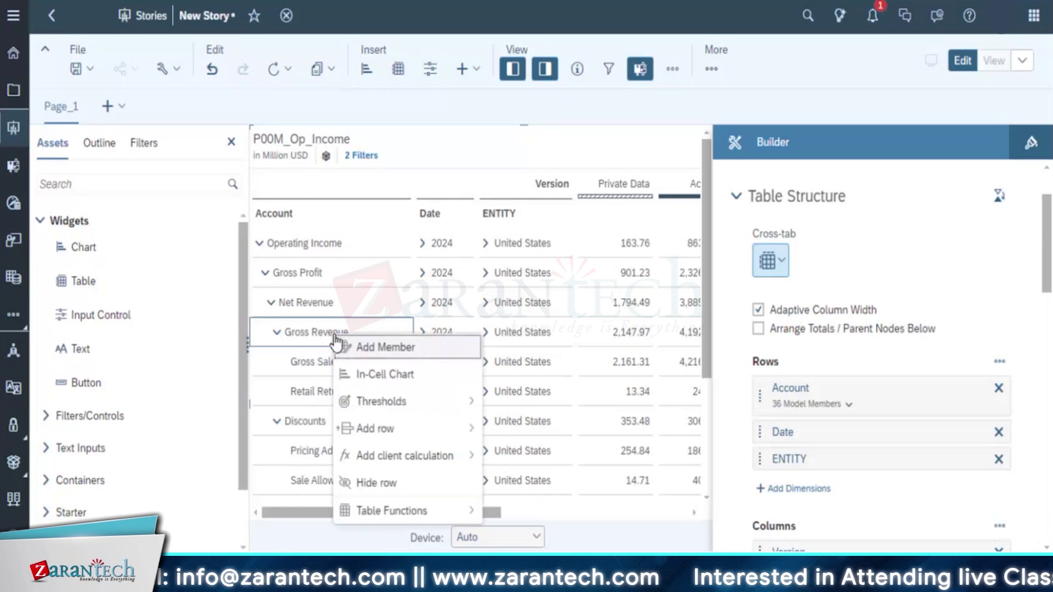
pyautogui.click(420, 518)
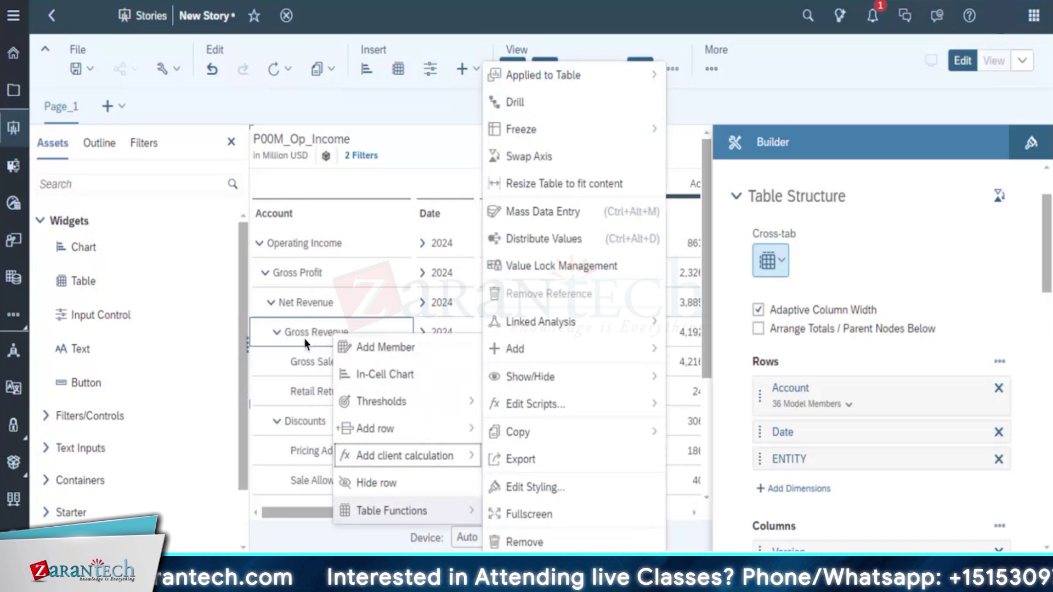
pyautogui.click(327, 331)
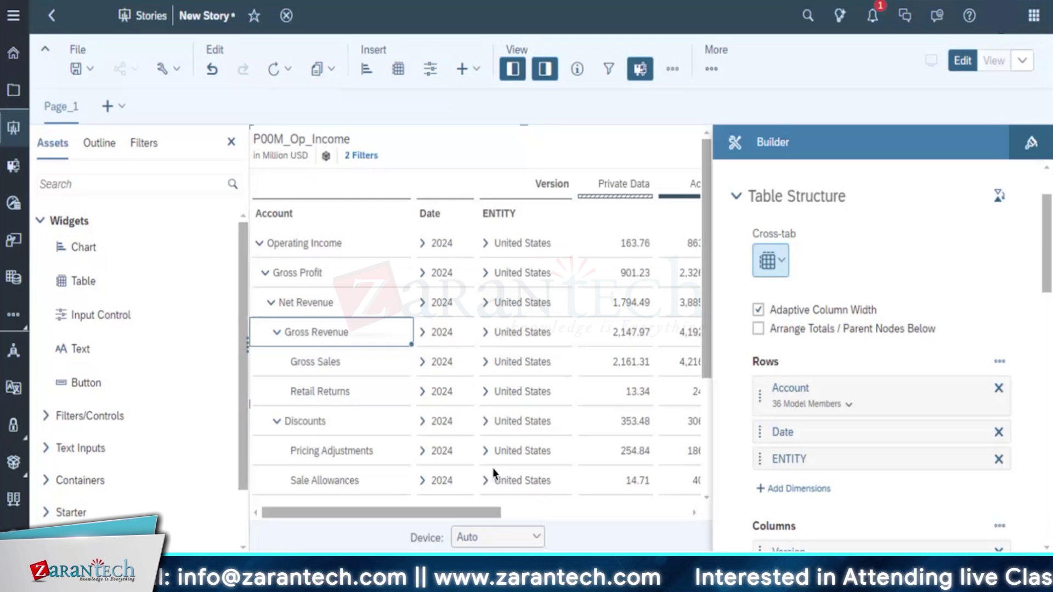
# Enter 2,500 for Gross Revenue in the Private Data version
pyautogui.moveTo(434, 504); pyautogui.dragTo(496, 501)
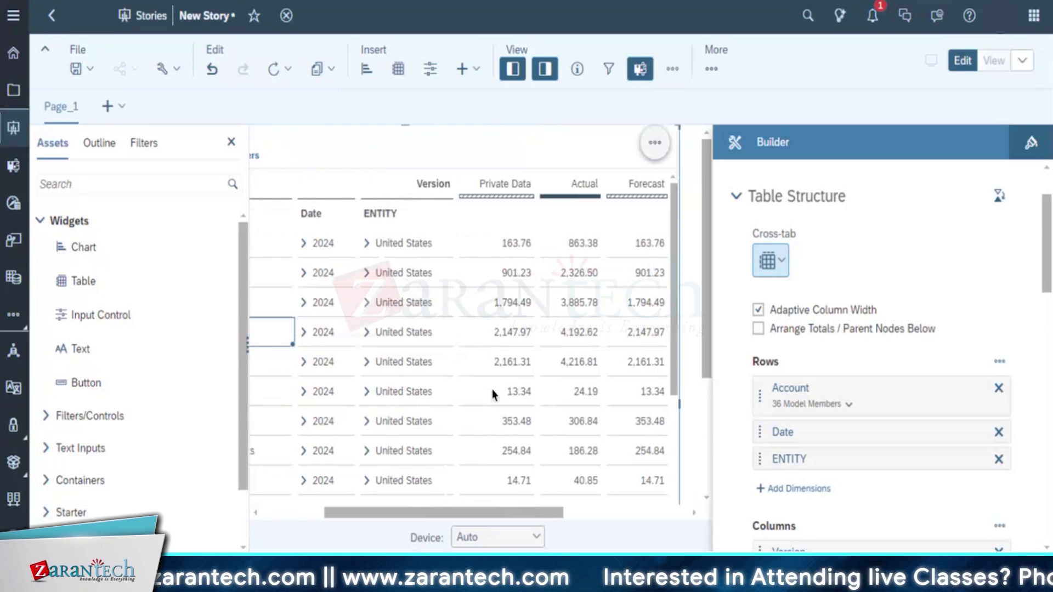
pyautogui.click(518, 338)
pyautogui.rightClick(519, 336)
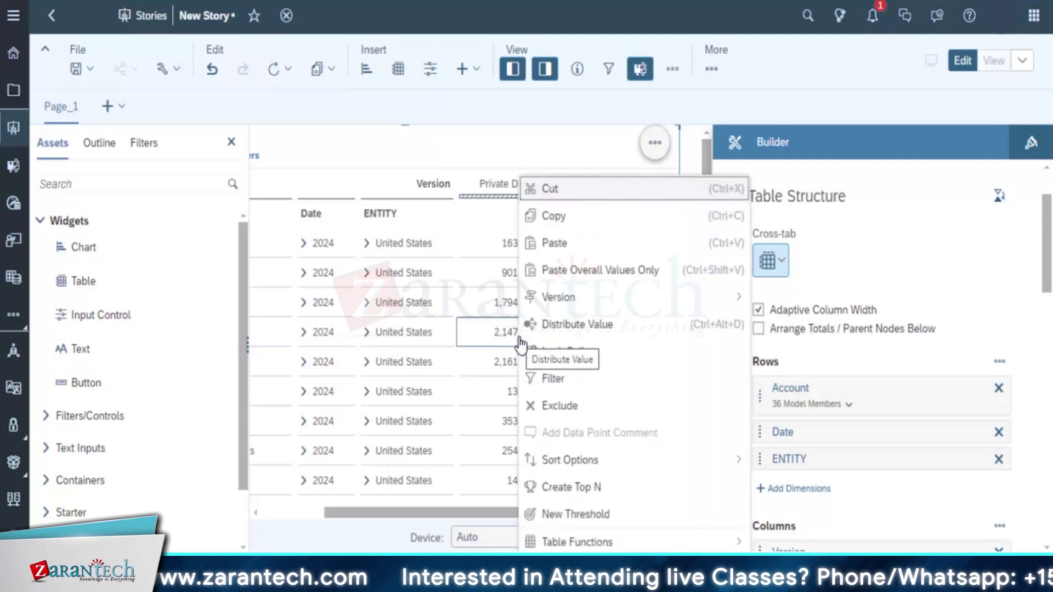
pyautogui.click(505, 337)
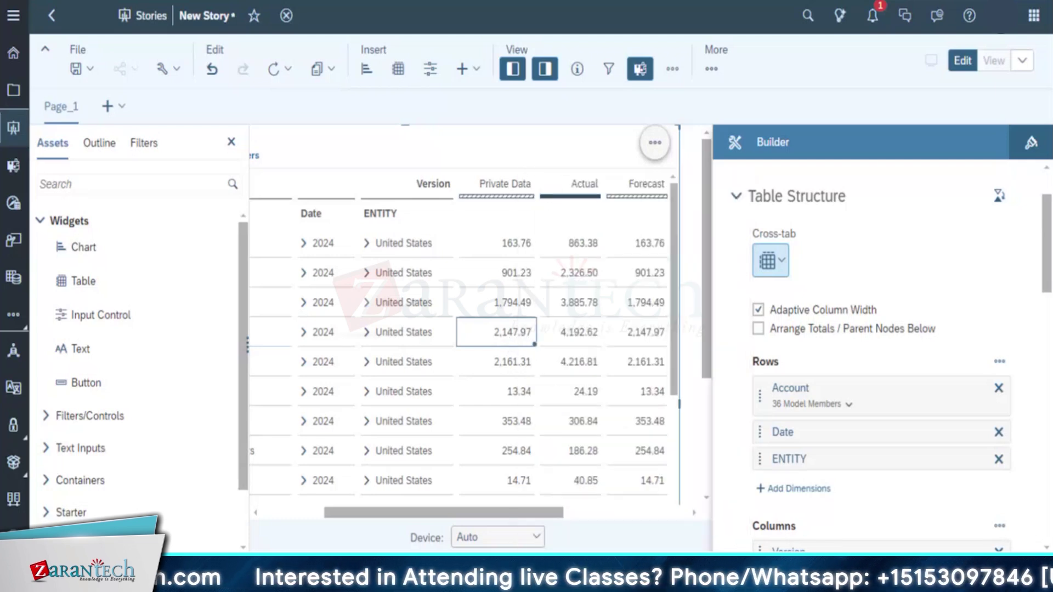
pyautogui.write('2,50')
pyautogui.write('00')
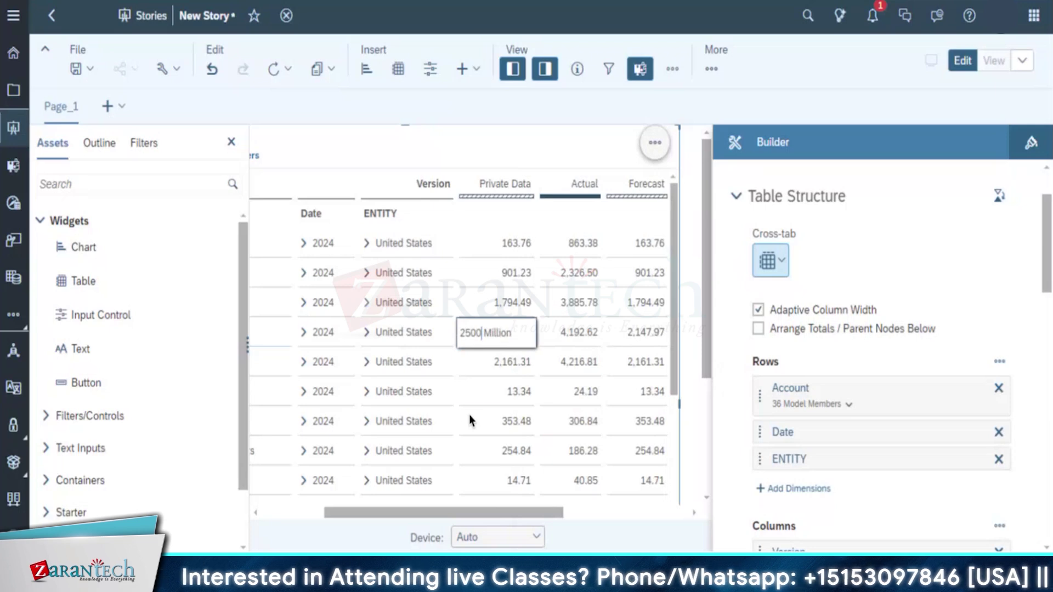
pyautogui.click(469, 414)
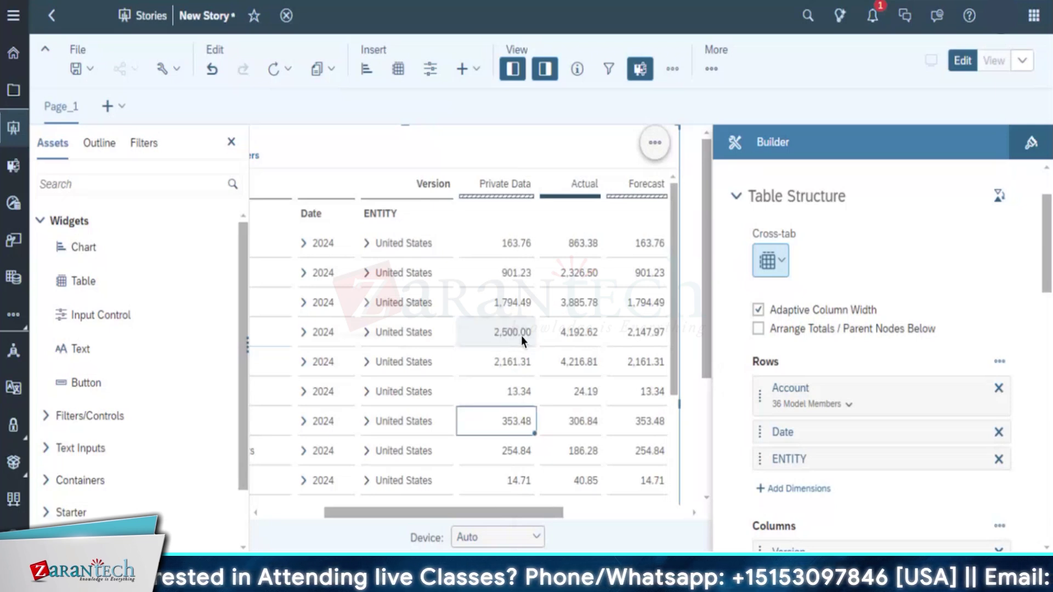
# Undo the 2,500 entry so Gross Revenue returns to 2,147.97
pyautogui.click(521, 337)
pyautogui.rightClick(522, 338)
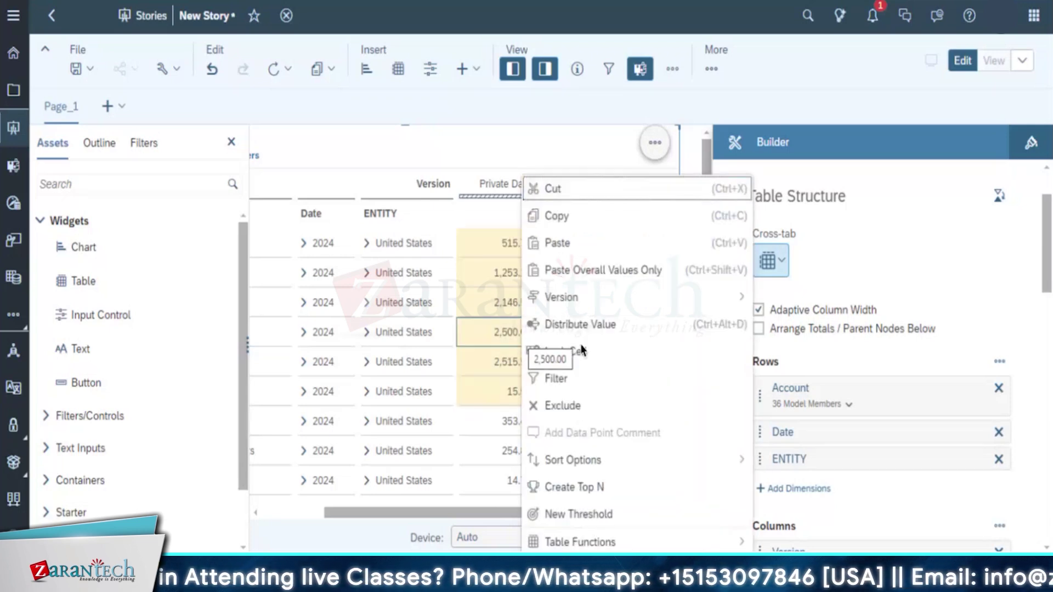
pyautogui.moveTo(667, 301)
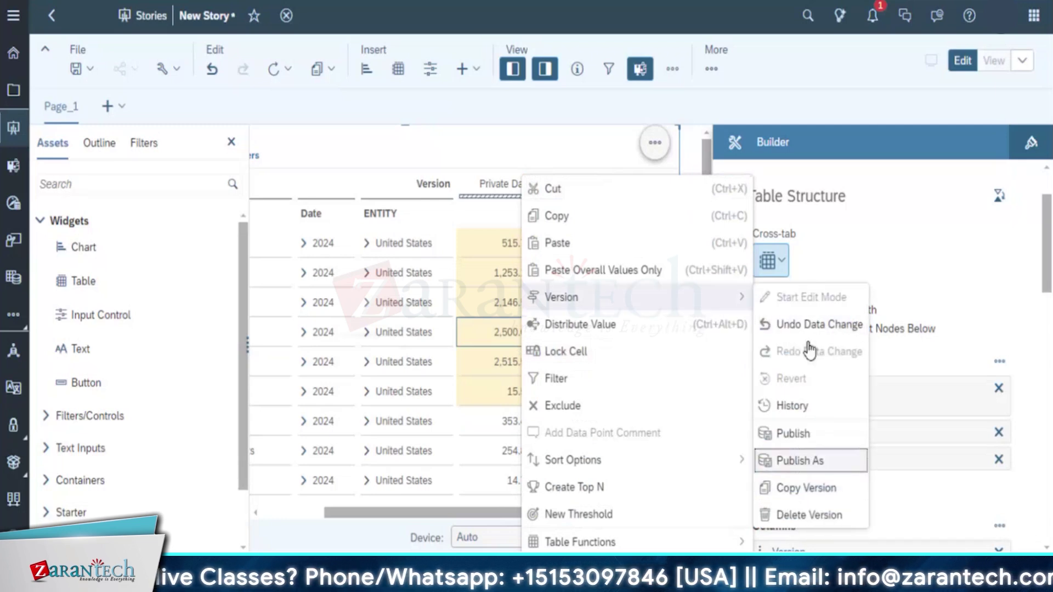
pyautogui.click(818, 327)
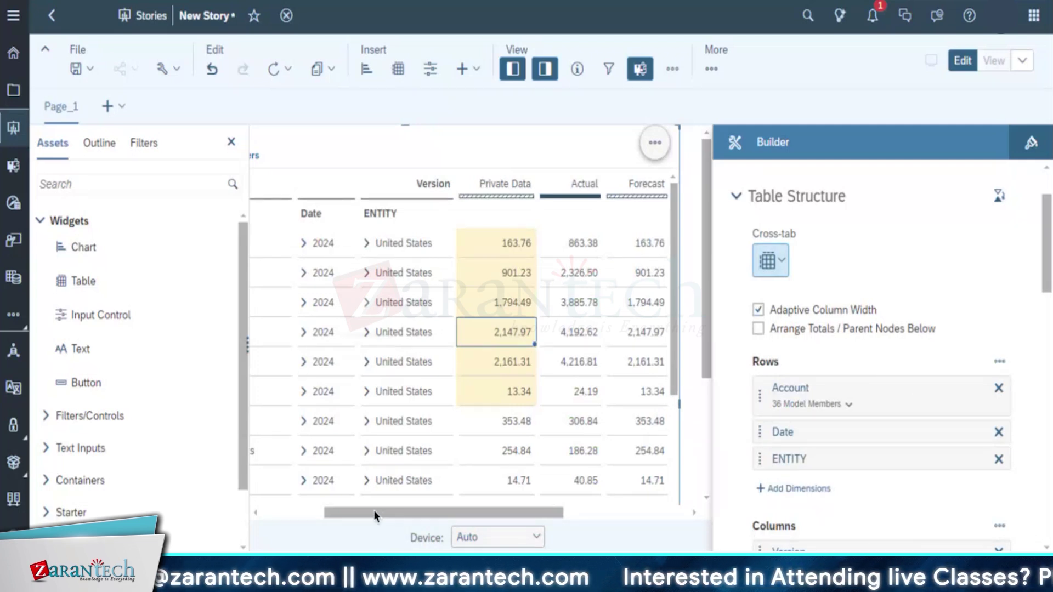
pyautogui.moveTo(374, 512); pyautogui.dragTo(265, 513)
pyautogui.moveTo(380, 510); pyautogui.dragTo(403, 510)
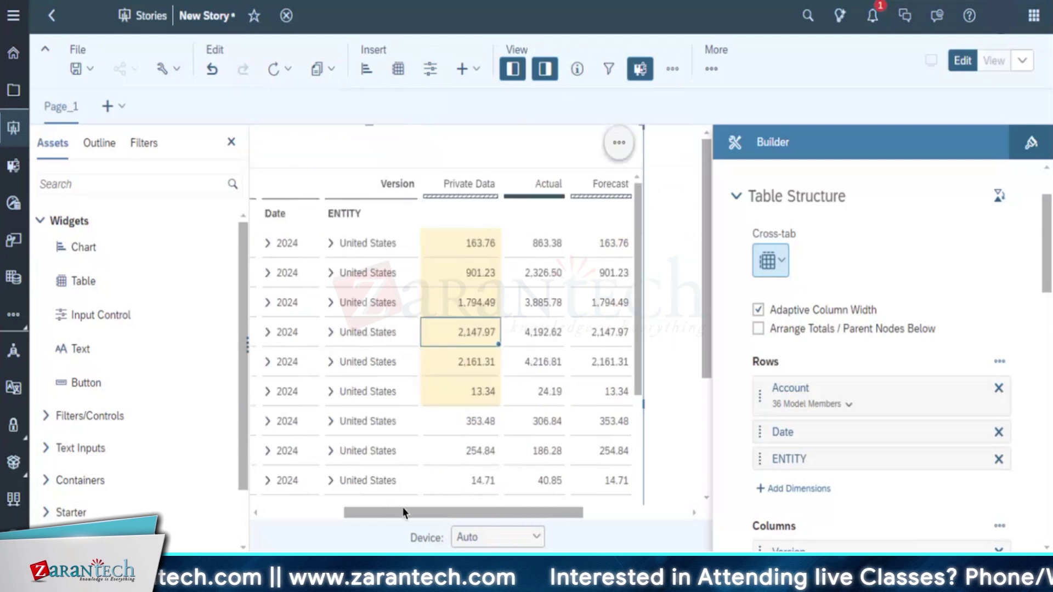
# Redo the 2,500 Gross Revenue entry via Version > Redo Data Change, then reopen the Version submenu
pyautogui.rightClick(473, 349)
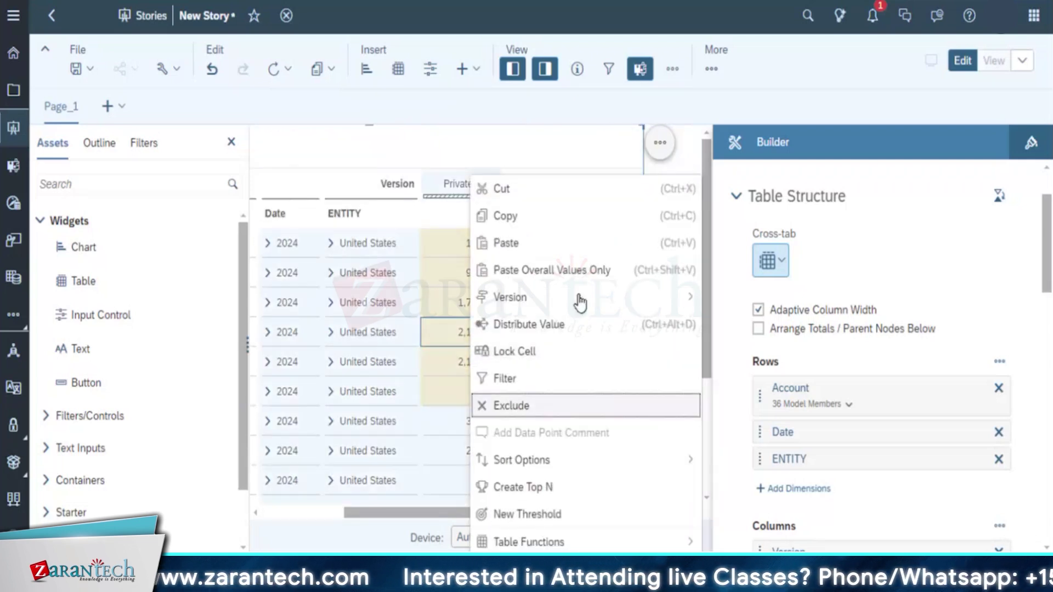
pyautogui.moveTo(580, 301)
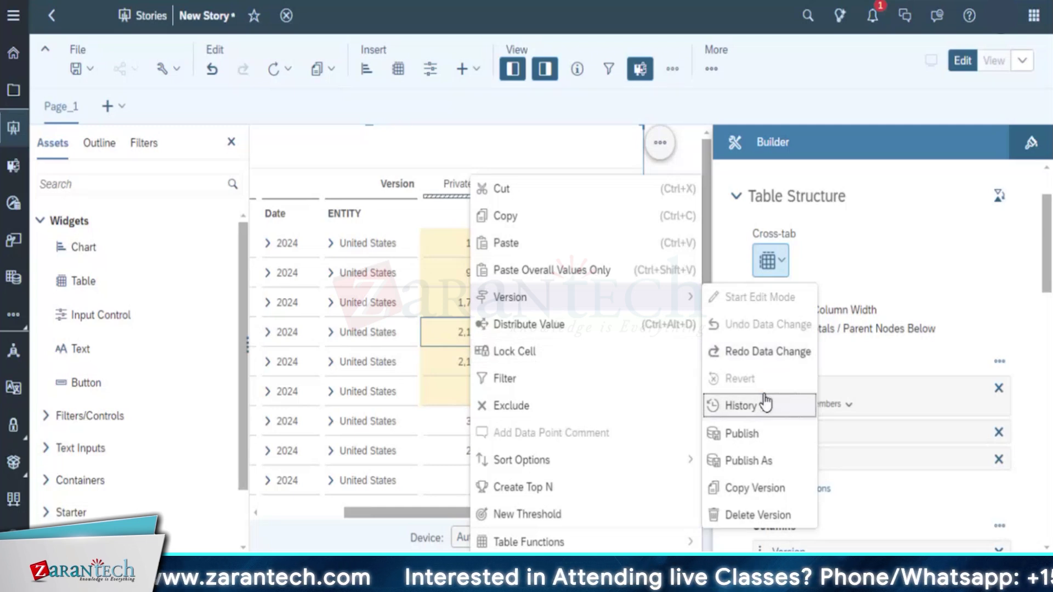
pyautogui.click(798, 350)
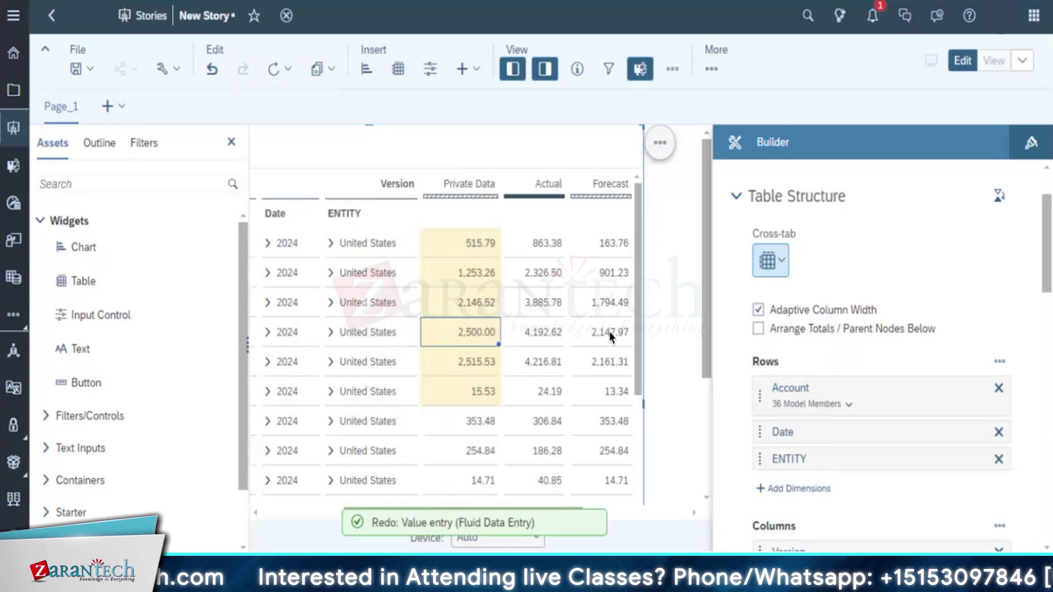
pyautogui.rightClick(479, 334)
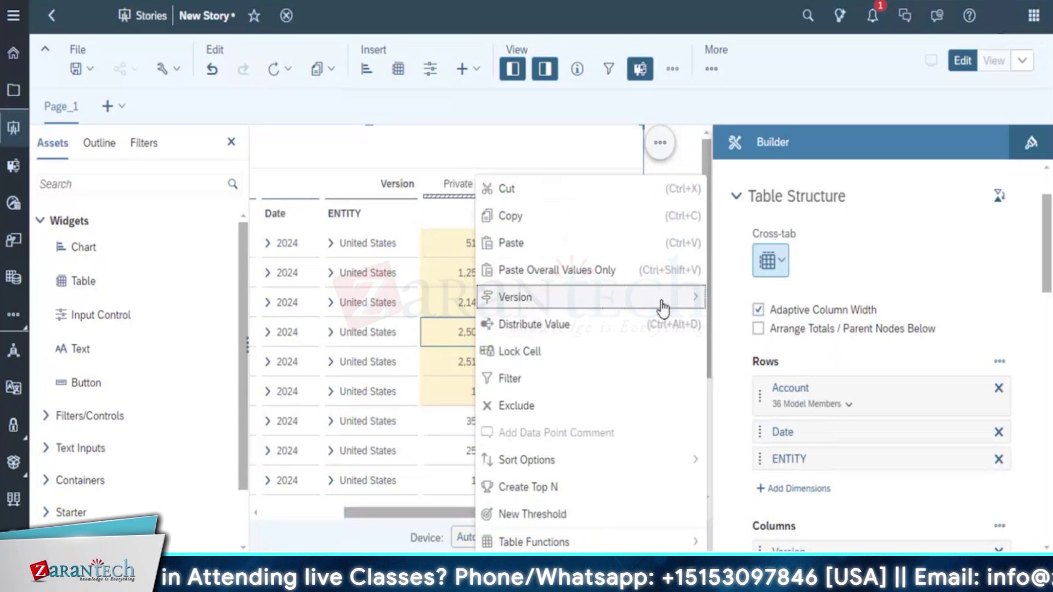
pyautogui.moveTo(665, 299)
pyautogui.click(769, 409)
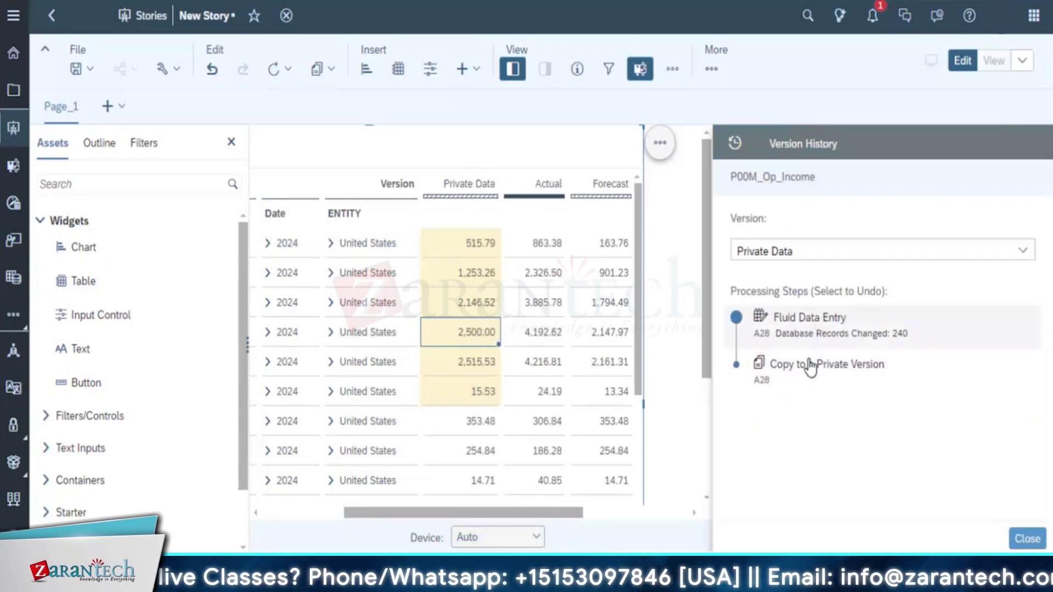
pyautogui.click(1027, 539)
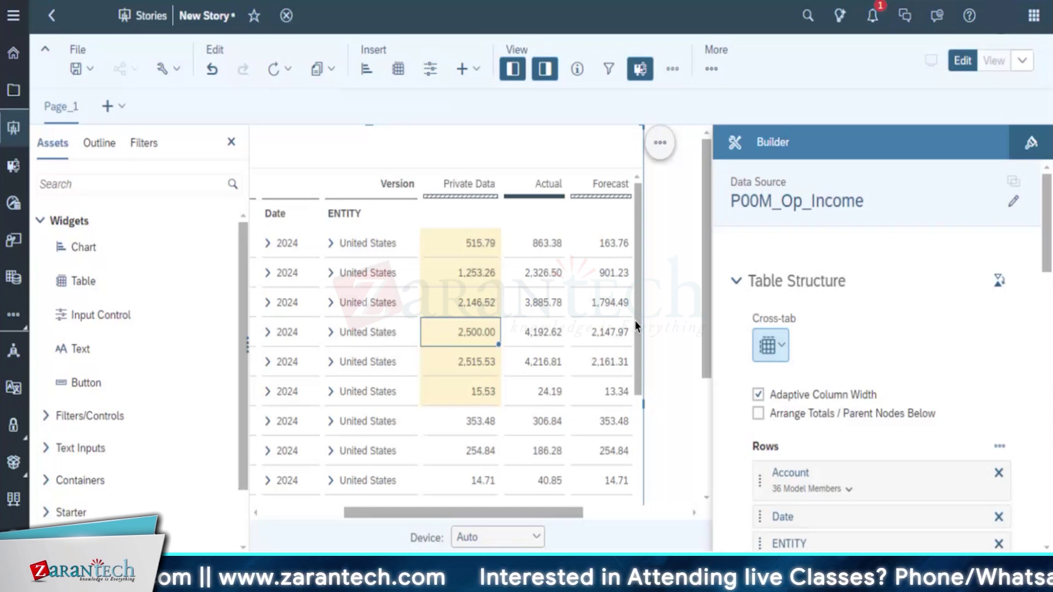
# Hide the Assets panel and enter 1000 for Cost of Goods Sold in Private Data
pyautogui.click(230, 142)
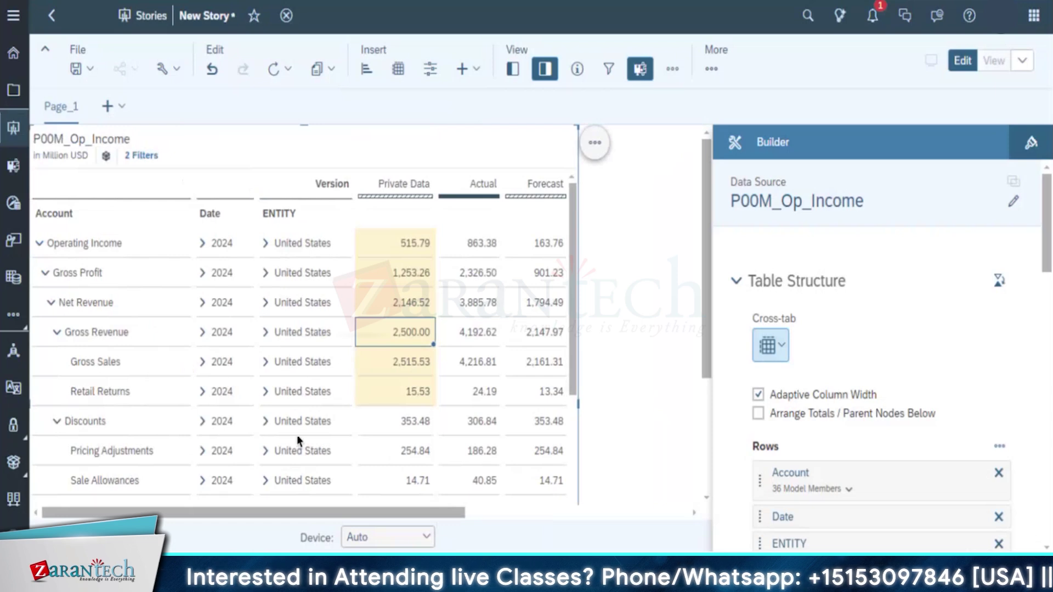
pyautogui.scroll(-3, 356, 437)
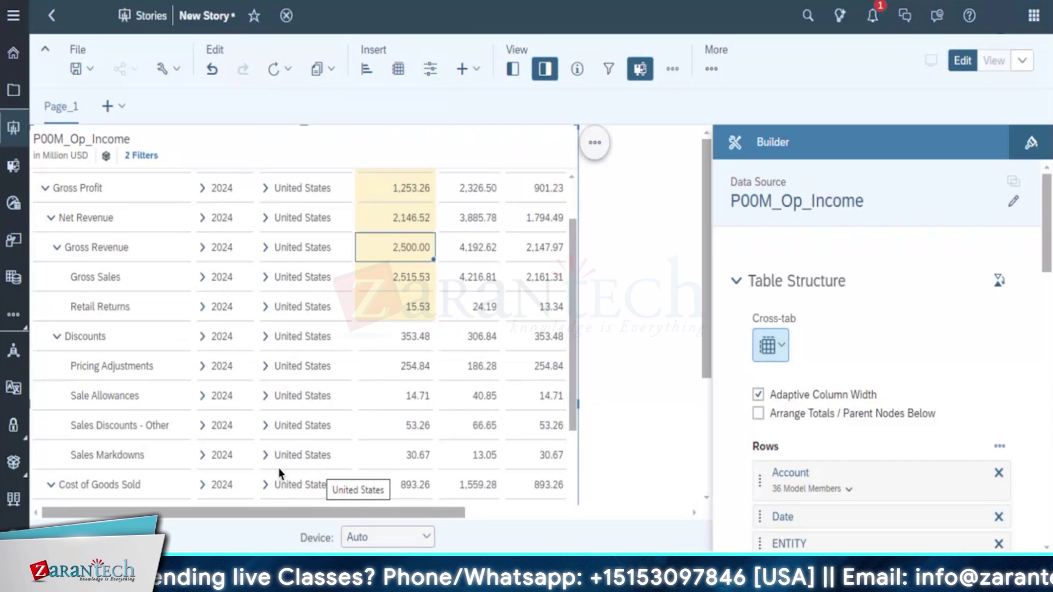
pyautogui.scroll(3, 564, 274)
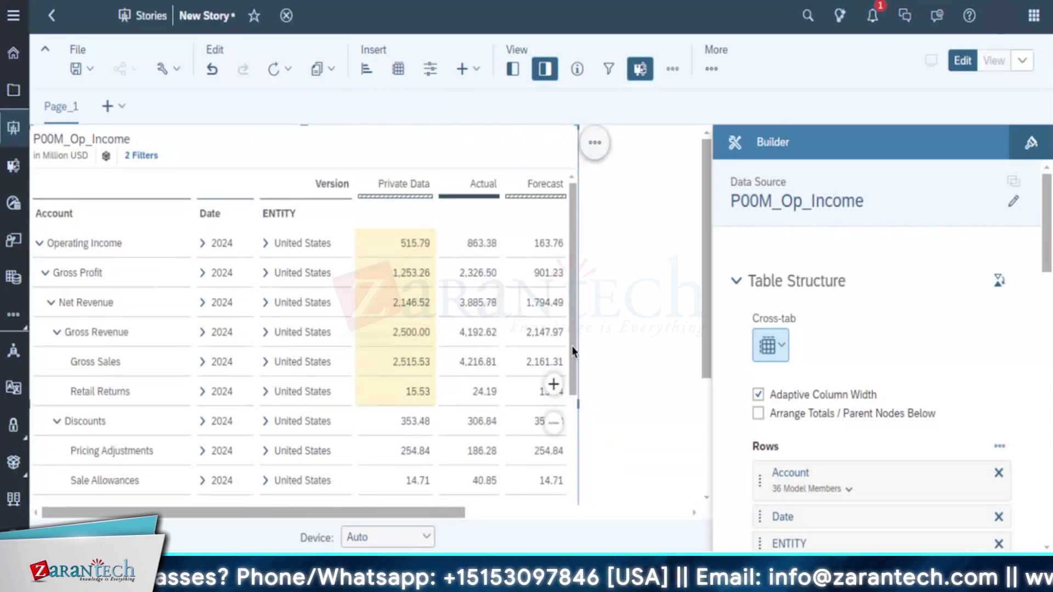
pyautogui.moveTo(573, 353); pyautogui.dragTo(567, 428)
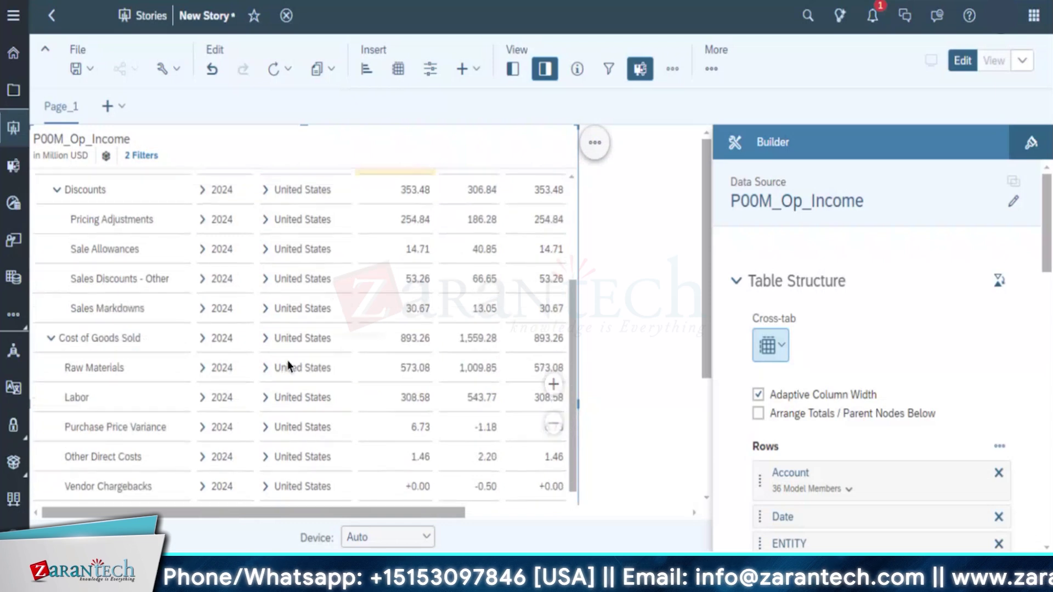
pyautogui.click(410, 344)
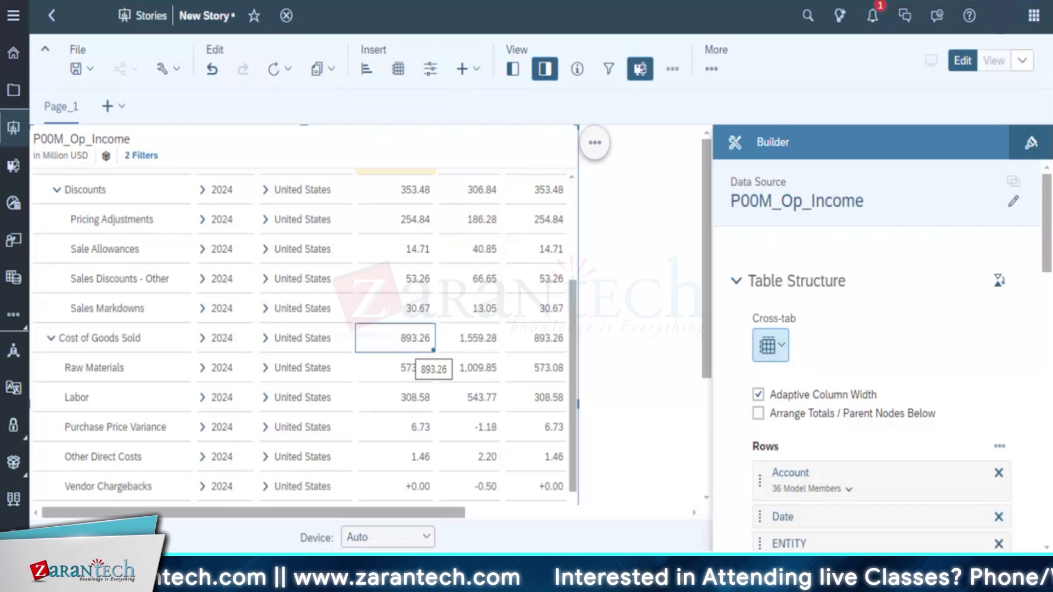
pyautogui.write('1000 Million')
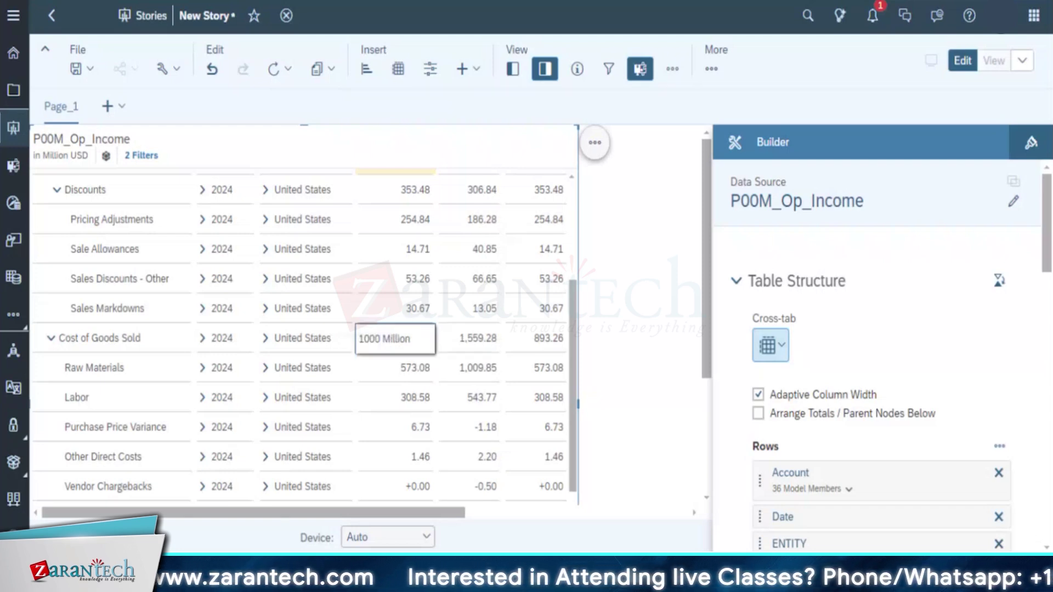
pyautogui.press('Return')
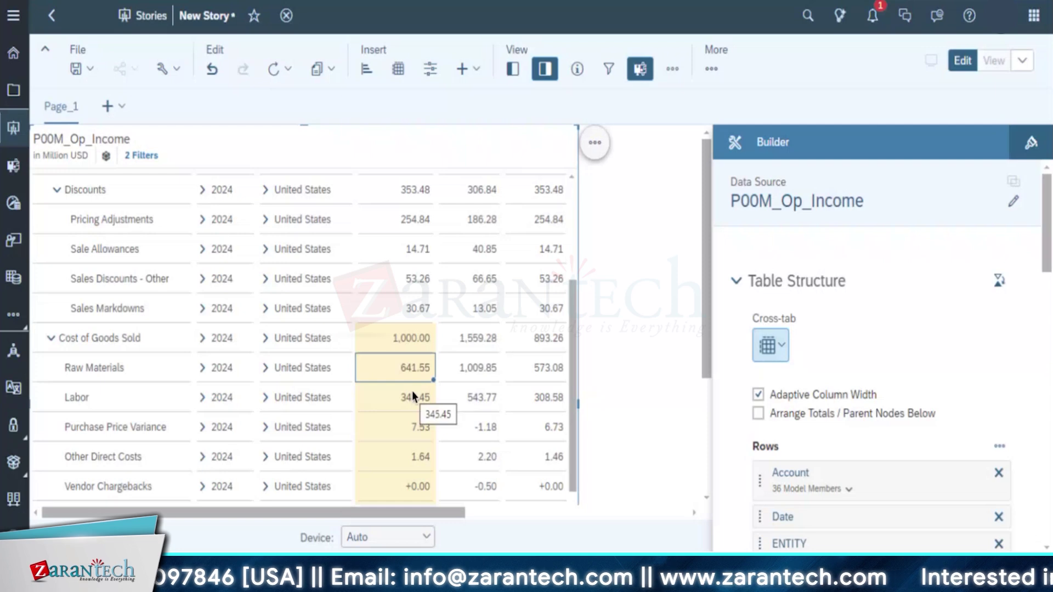
# Undo the 1,000 entry so Cost of Goods Sold is back to 893.26, then select Labor
pyautogui.rightClick(420, 339)
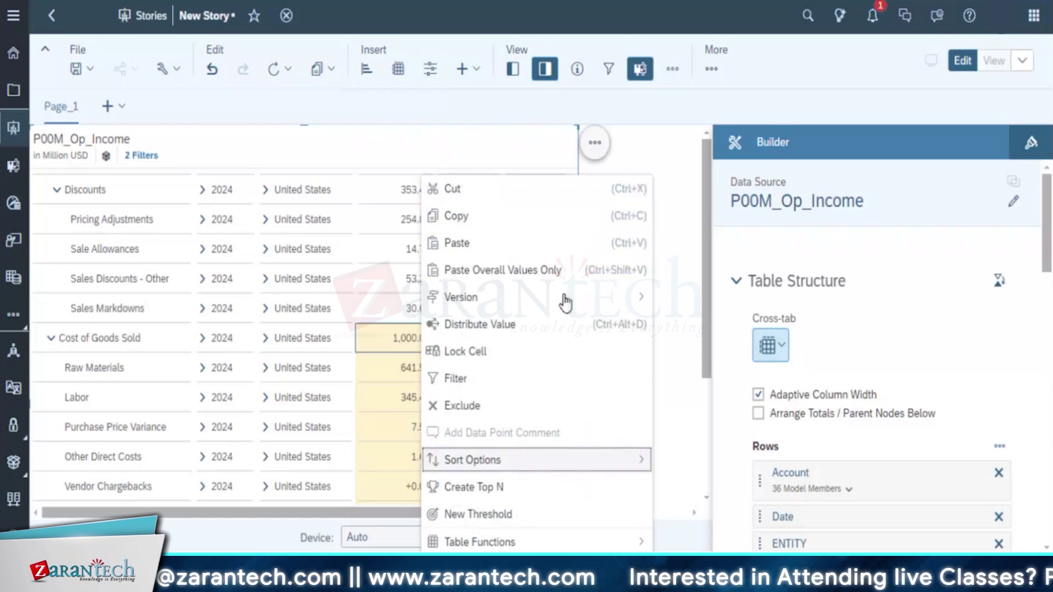
pyautogui.moveTo(565, 299)
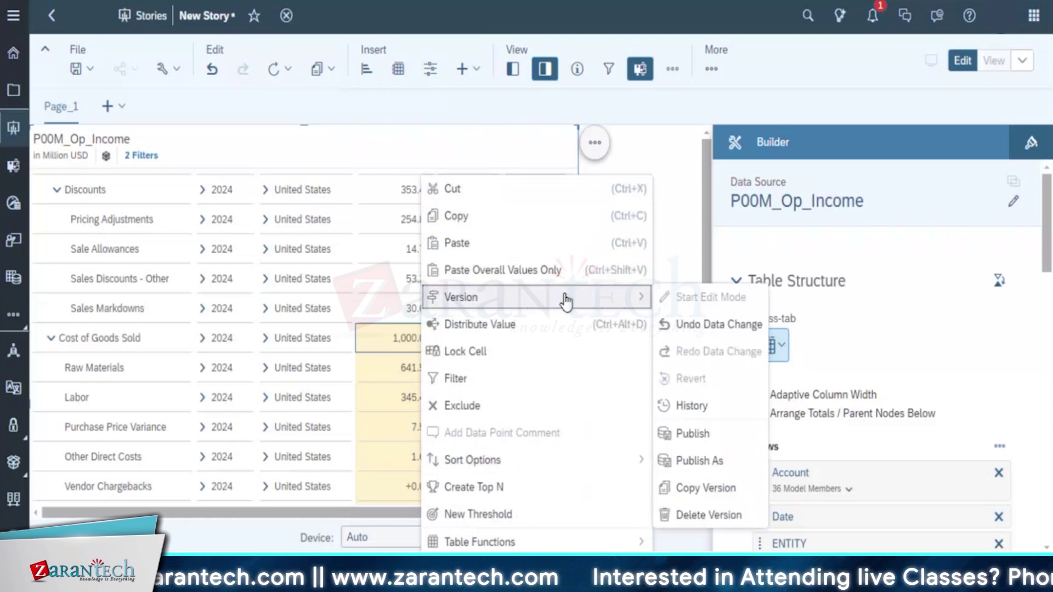
pyautogui.click(752, 336)
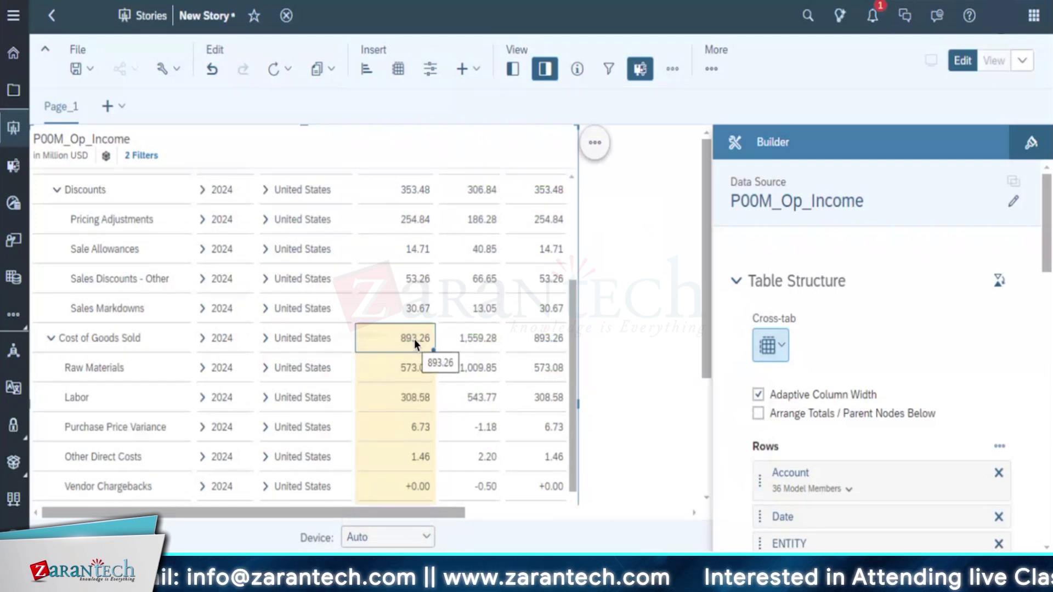
pyautogui.click(417, 400)
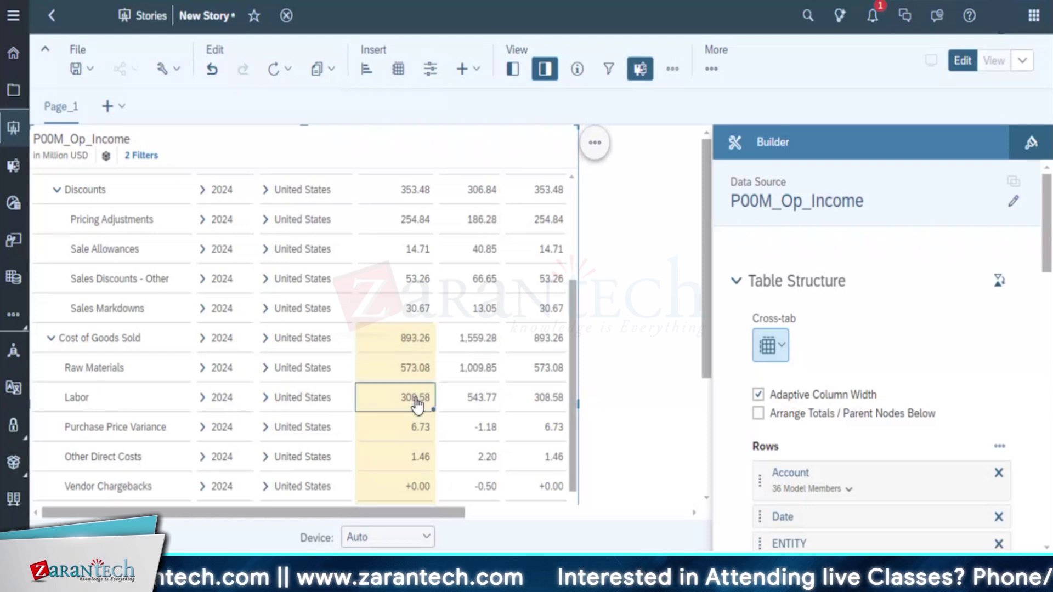
# Lock Labor at 308.58 and enter 1000 for Cost of Goods Sold
pyautogui.rightClick(417, 403)
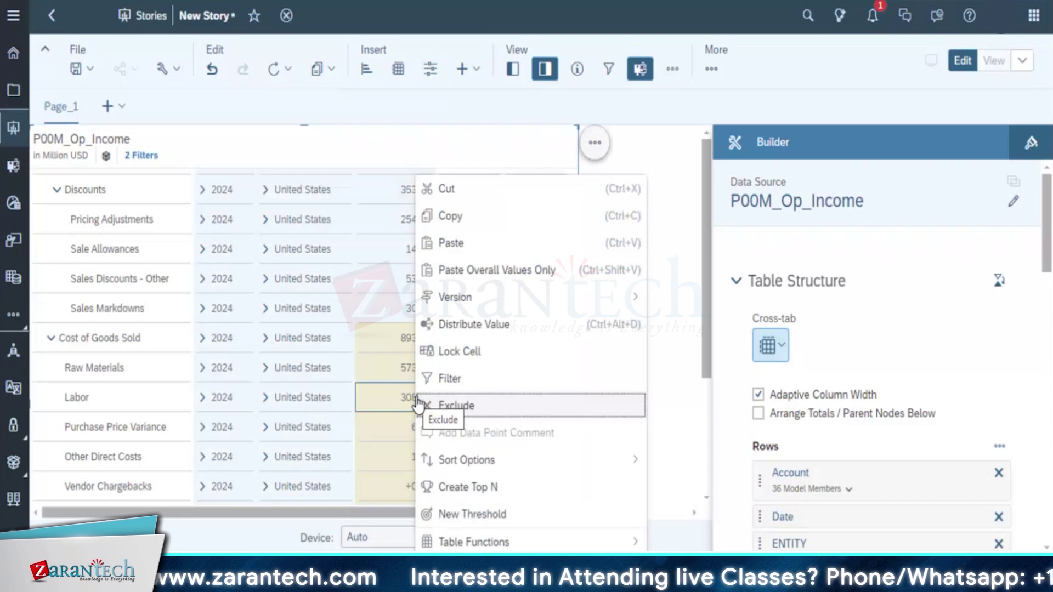
pyautogui.click(472, 352)
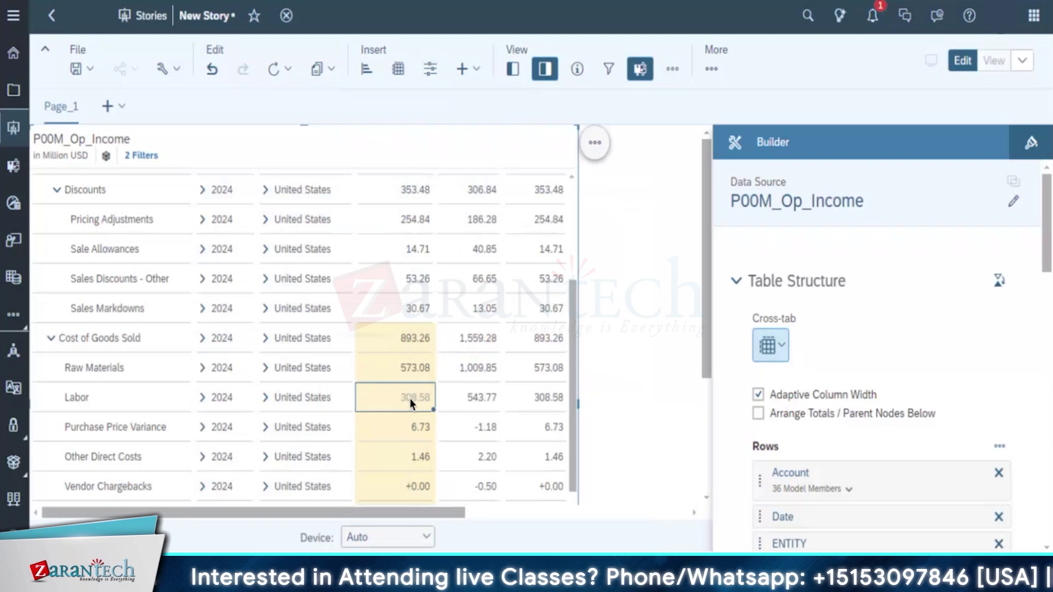
pyautogui.click(418, 339)
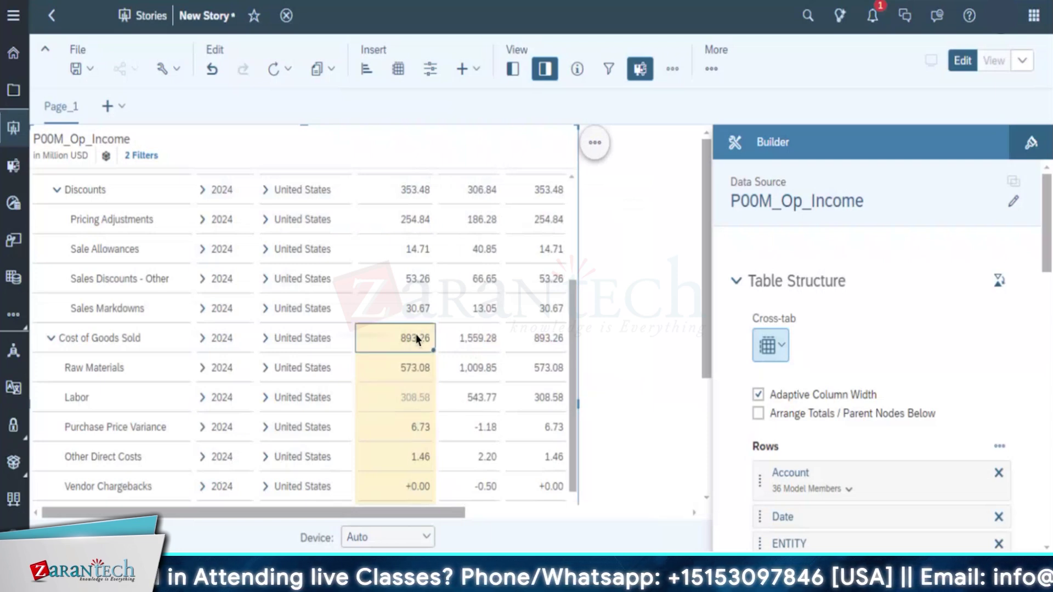
pyautogui.write('1000 Million')
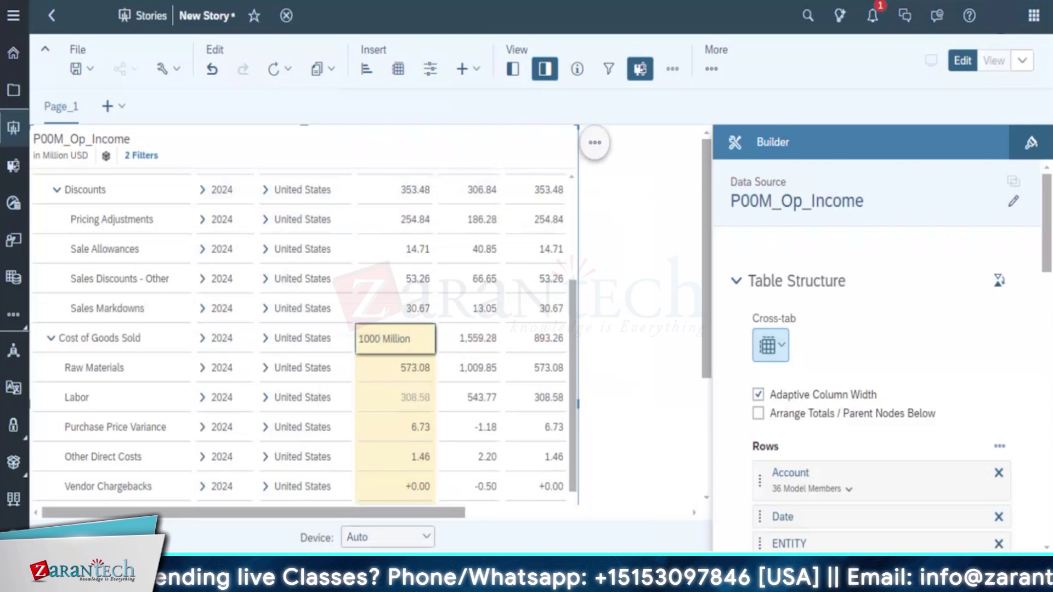
pyautogui.press('Return')
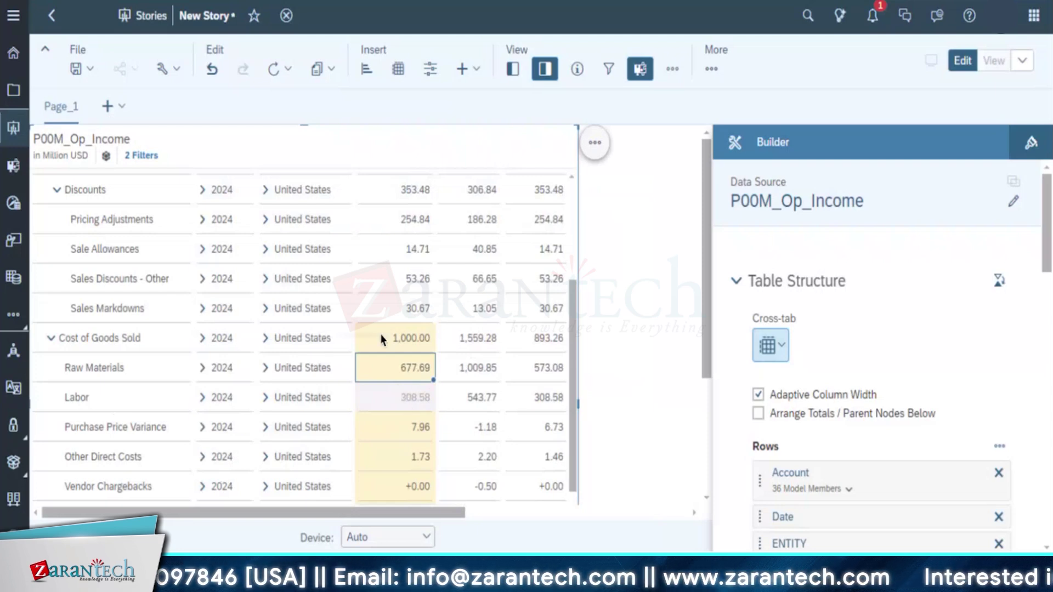
# Reopen Labor's cell actions and discard an accidental edit, restoring 7.96
pyautogui.click(391, 401)
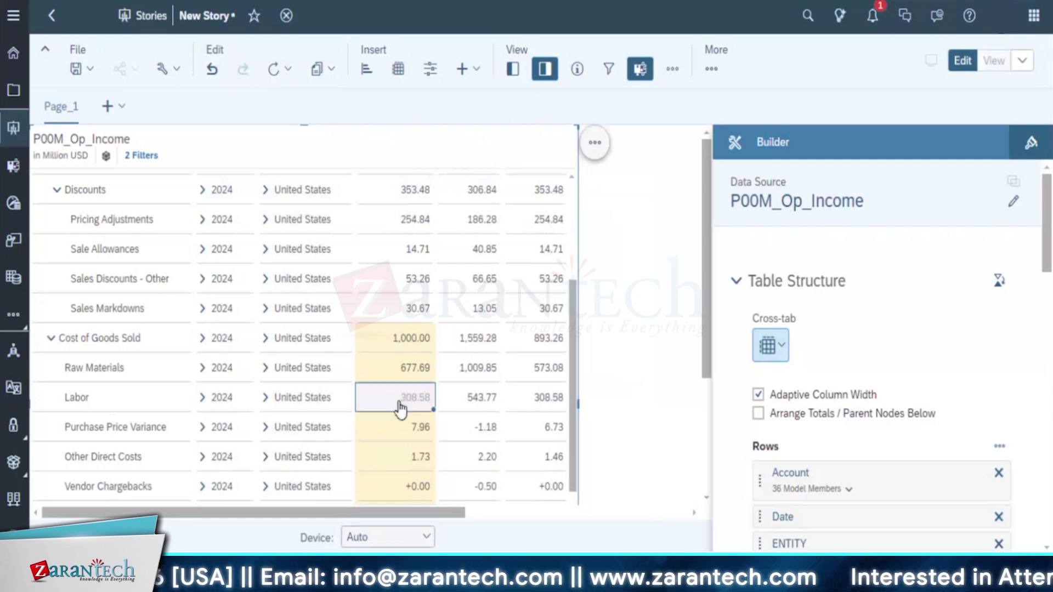
pyautogui.rightClick(398, 405)
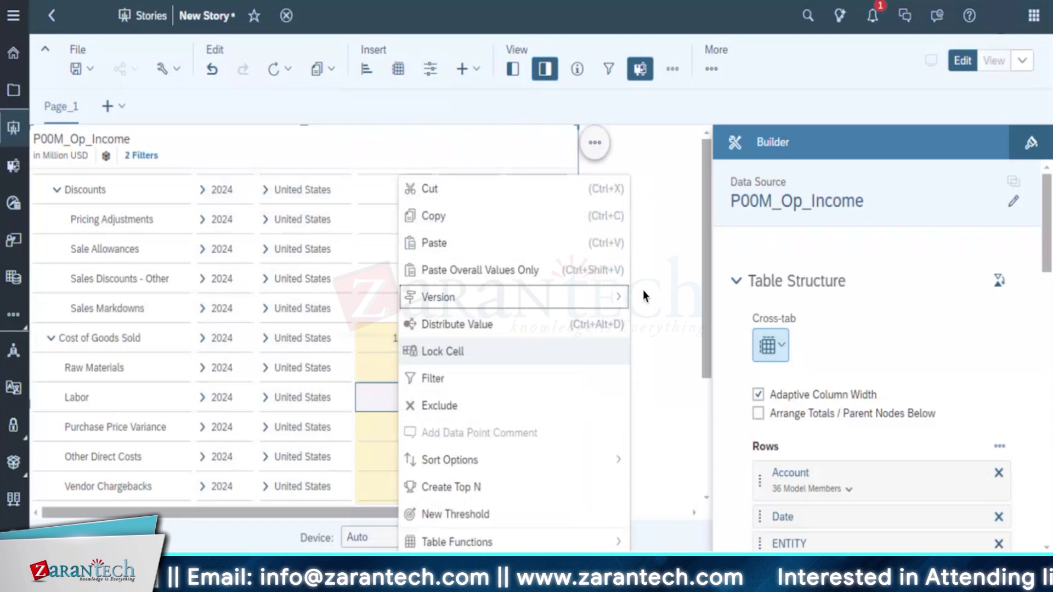
pyautogui.moveTo(618, 301)
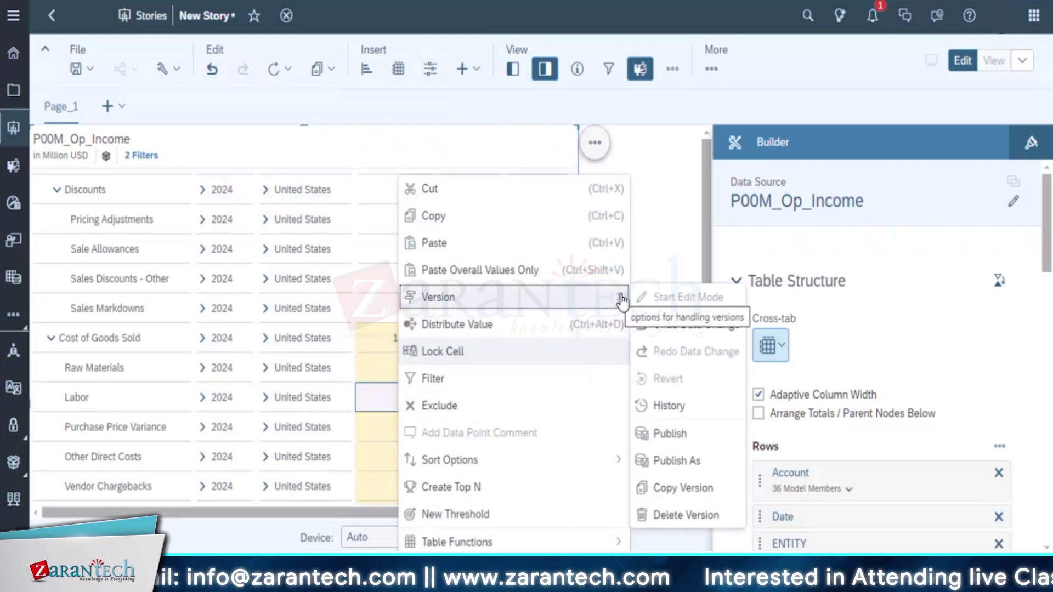
pyautogui.click(668, 237)
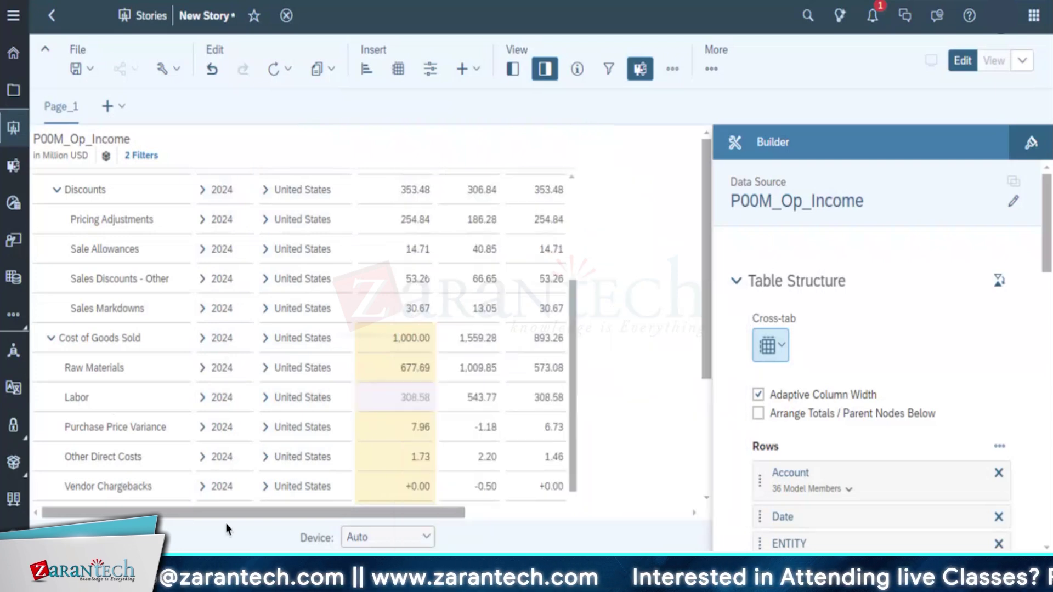
pyautogui.click(390, 400)
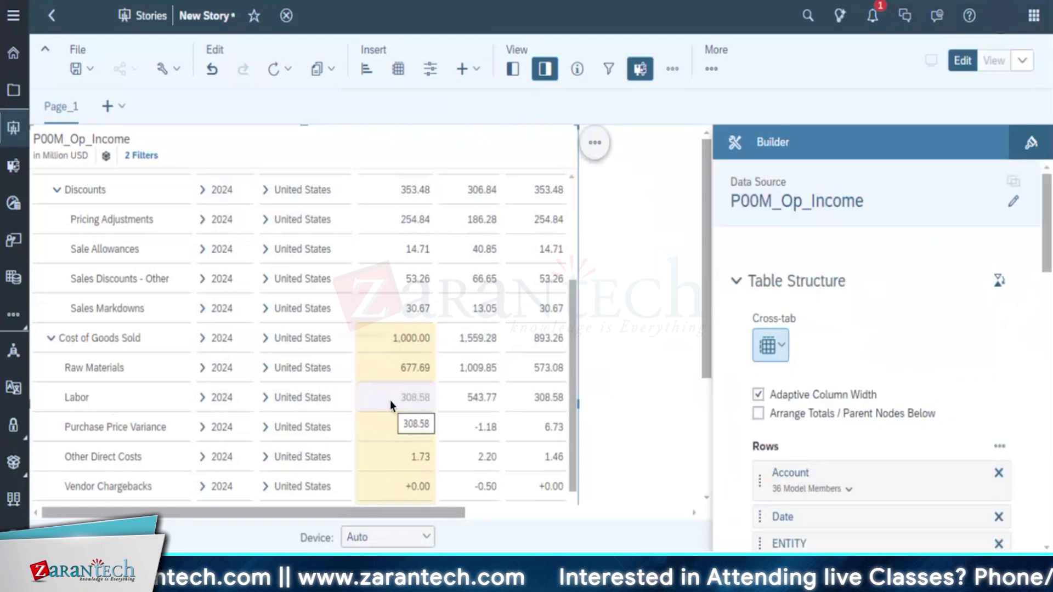
pyautogui.press('Escape')
pyautogui.click(637, 329)
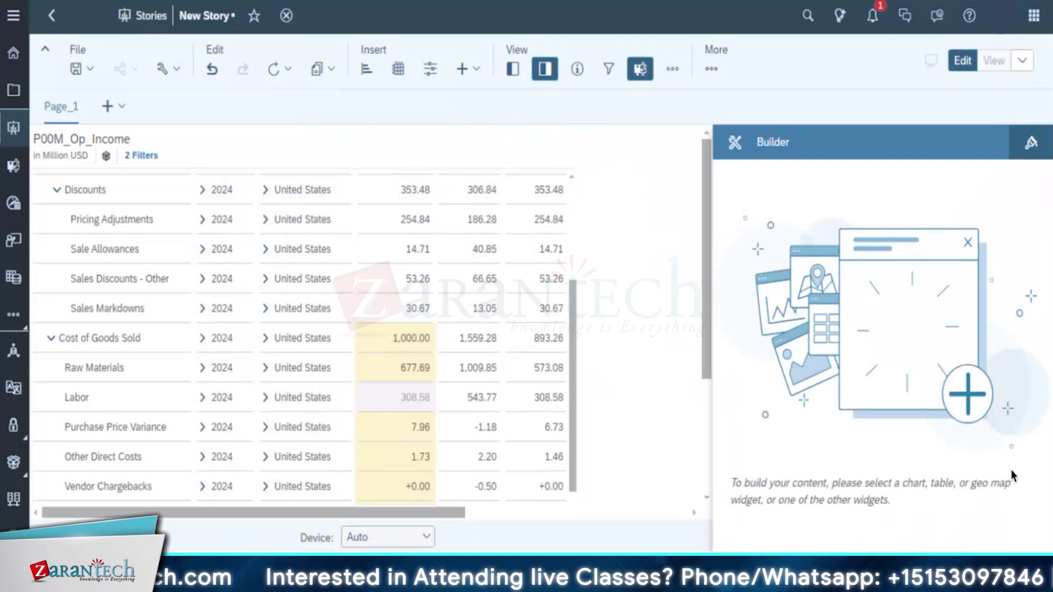
pyautogui.click(380, 394)
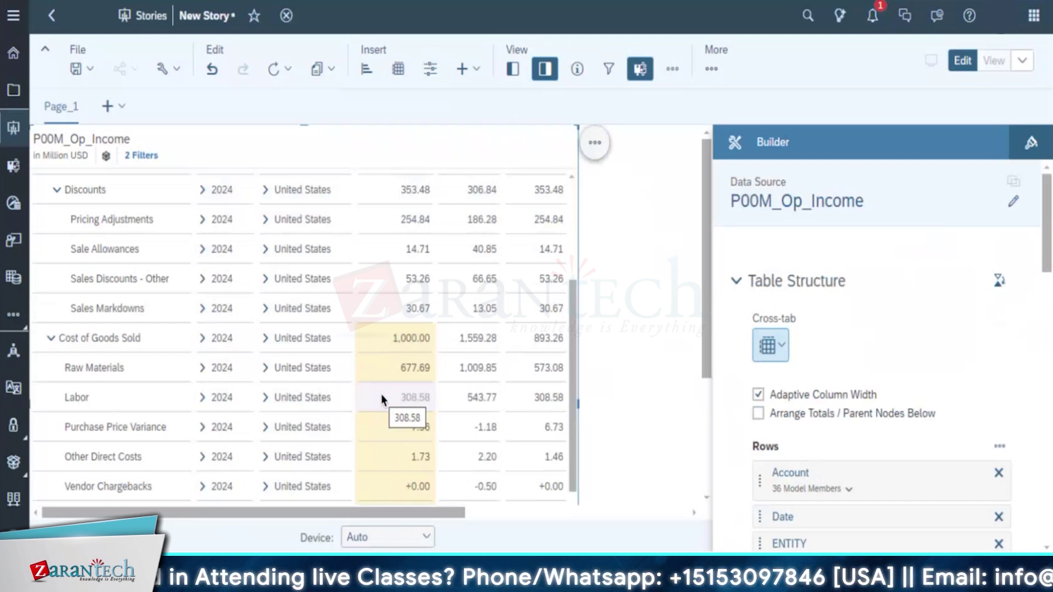
# Unlock Labor and enter 100 Million, committing it as 100.00
pyautogui.click(414, 397)
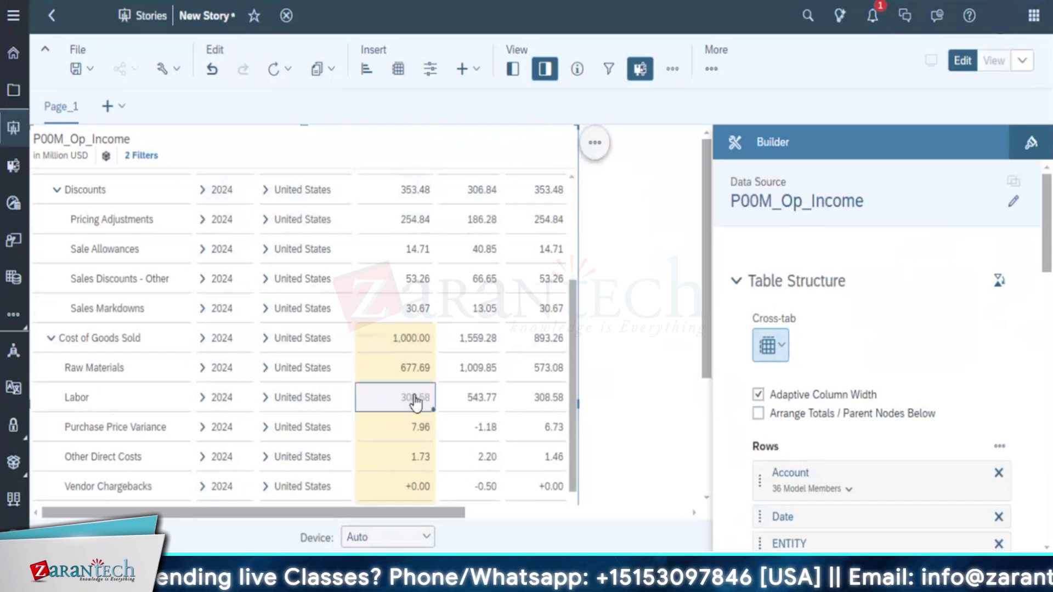
pyautogui.rightClick(415, 401)
pyautogui.click(450, 356)
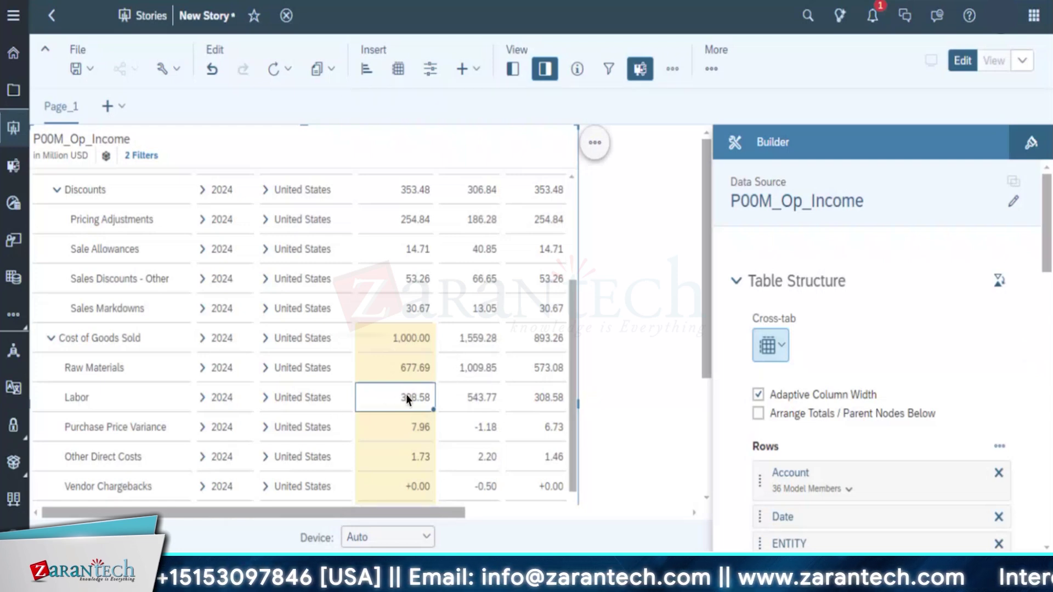
pyautogui.write('100 Million')
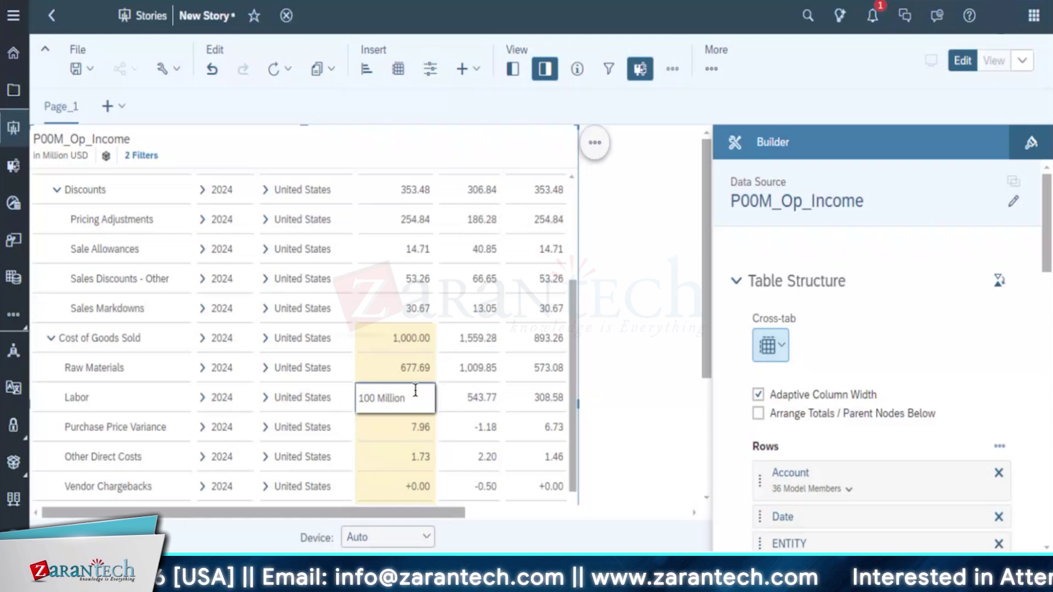
pyautogui.click(402, 422)
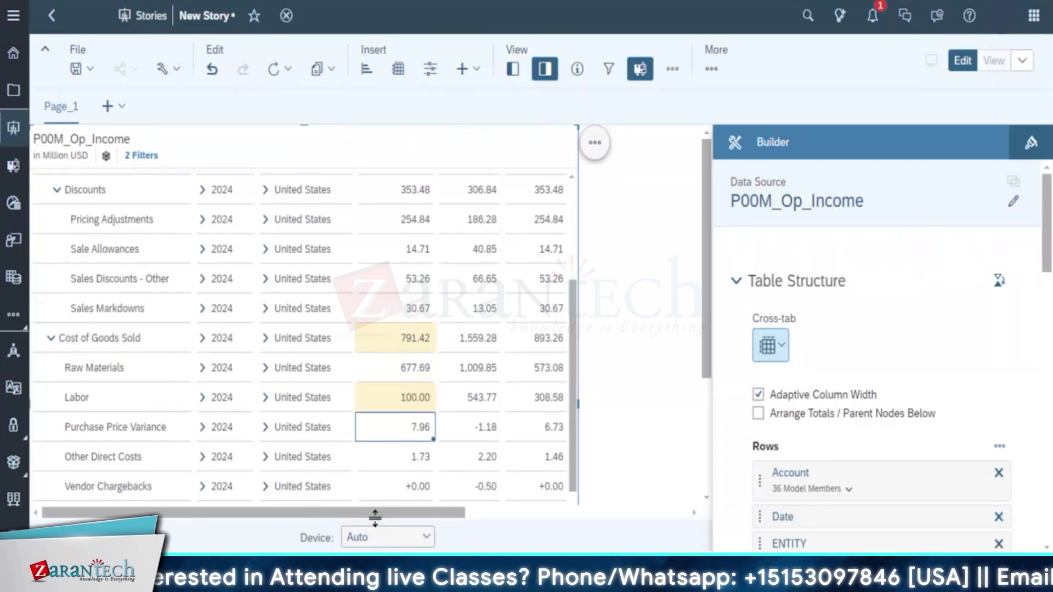
# Scroll through the table and select the Operating Expenses value 737.47
pyautogui.moveTo(378, 512)
pyautogui.mouseDown()
pyautogui.moveTo(489, 512)
pyautogui.moveTo(378, 512)
pyautogui.mouseUp()
pyautogui.click(567, 366)
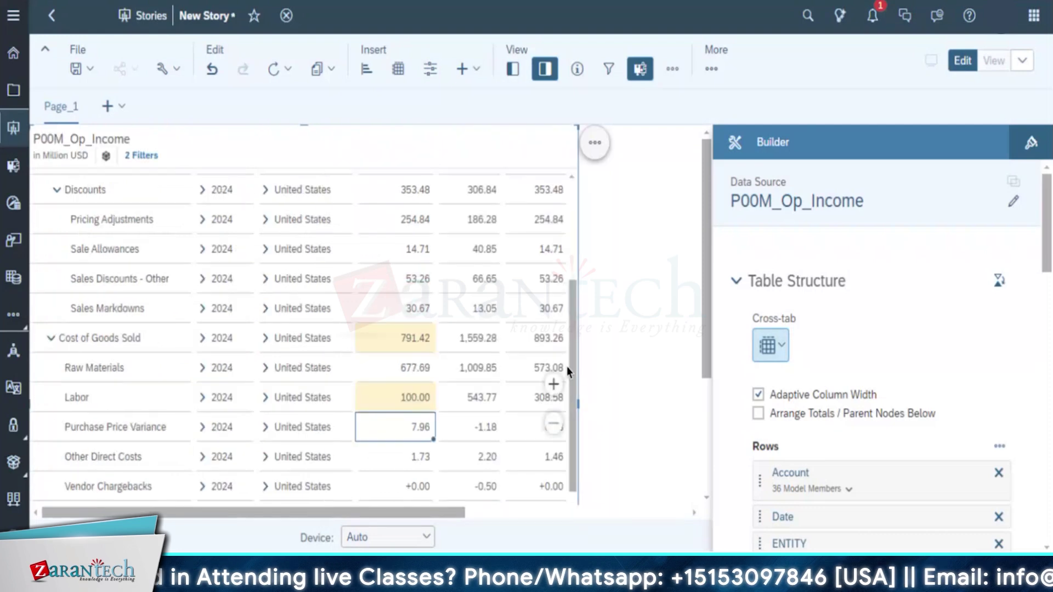
pyautogui.moveTo(571, 359); pyautogui.dragTo(574, 196)
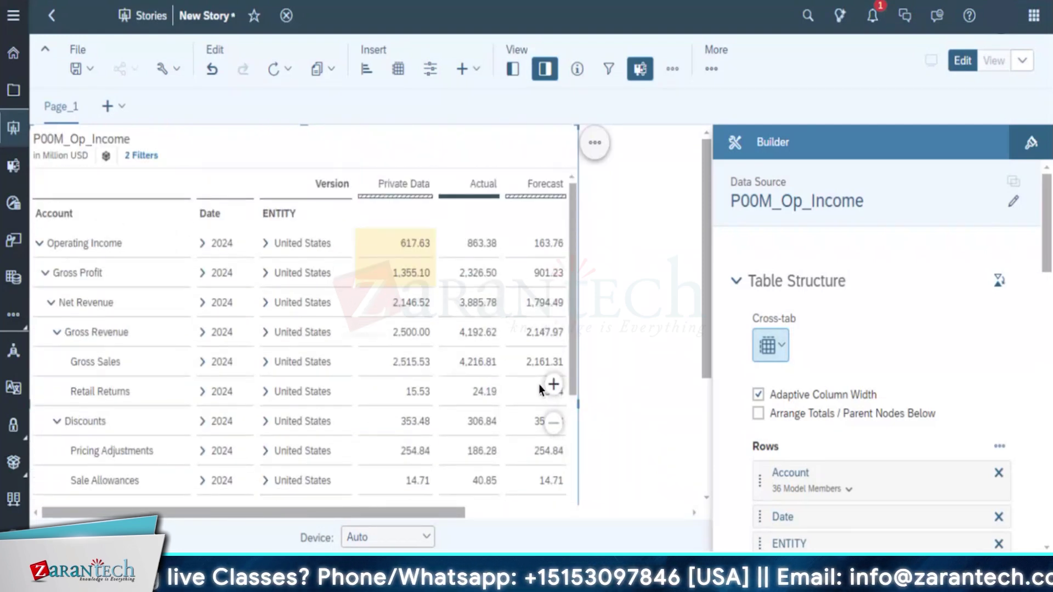
pyautogui.moveTo(573, 340); pyautogui.dragTo(584, 449)
pyautogui.scroll(-5, 553, 329)
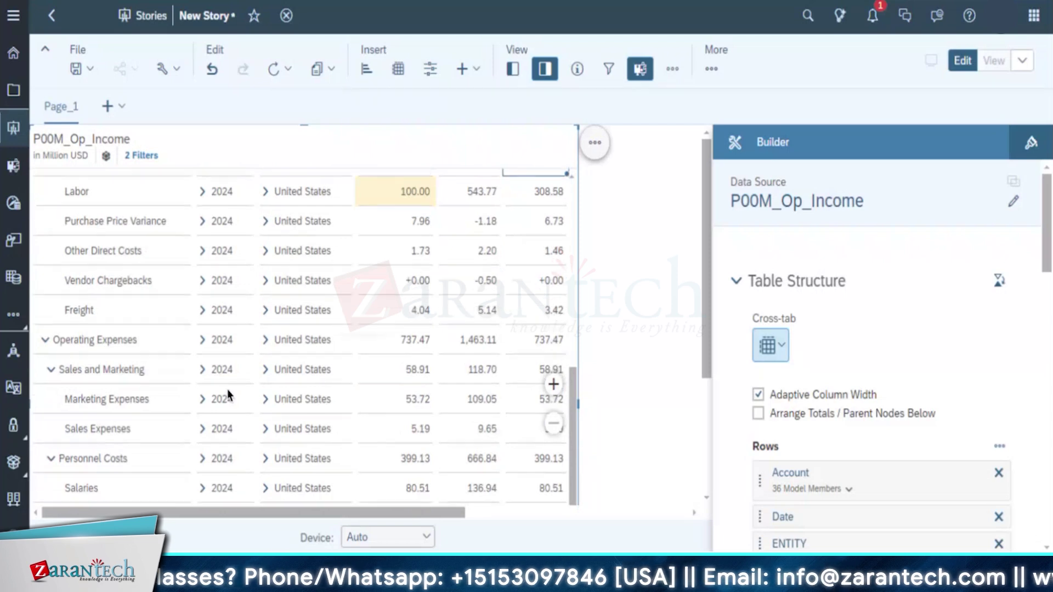
pyautogui.click(553, 341)
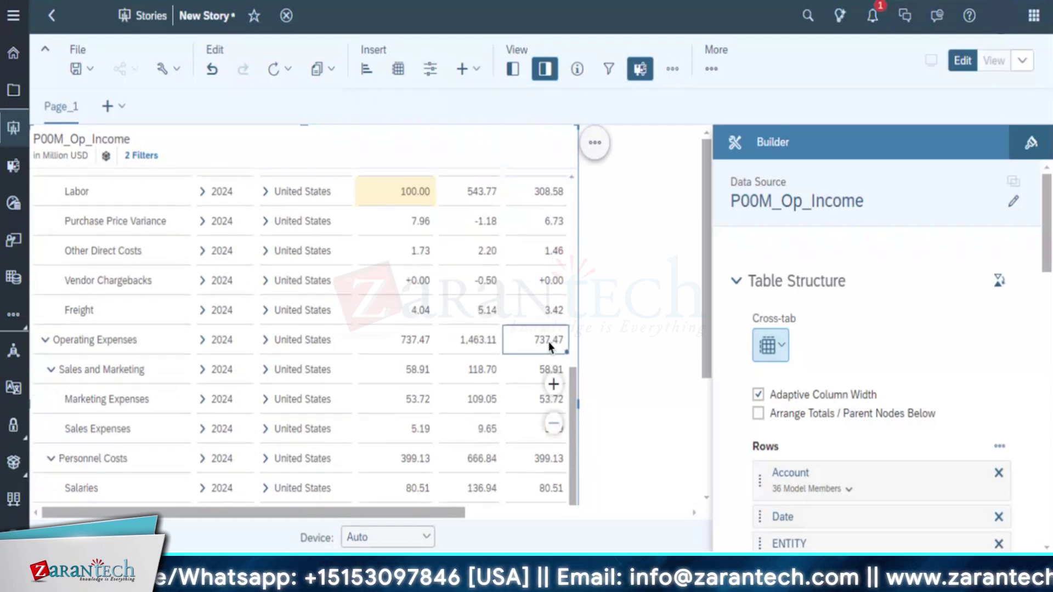
# Check actions on the 737.47 and Labor cells, then open Version options on Sales Expenses 5.19
pyautogui.rightClick(550, 346)
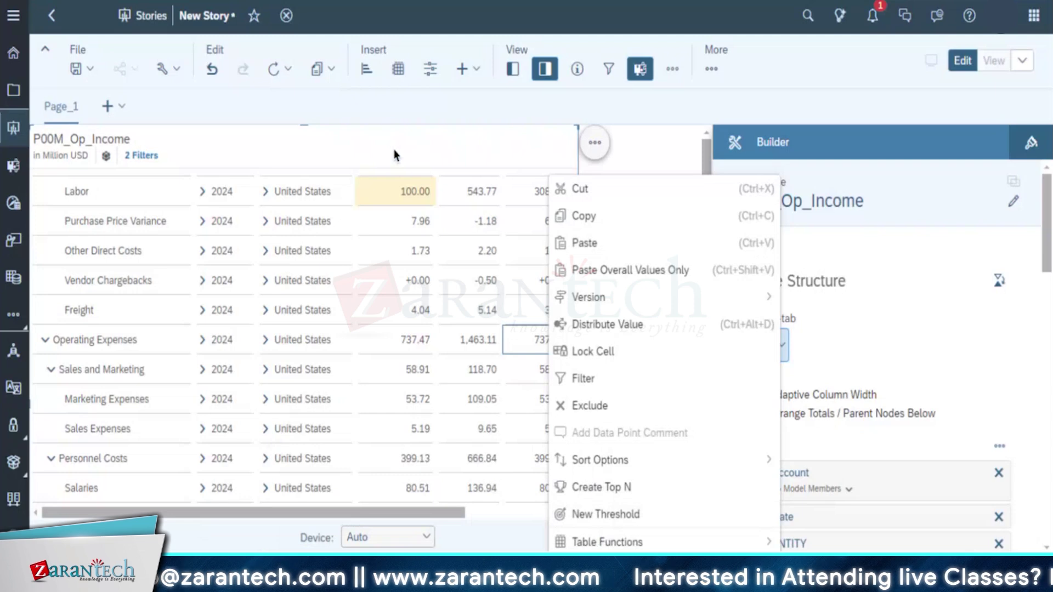
pyautogui.click(527, 192)
pyautogui.rightClick(528, 192)
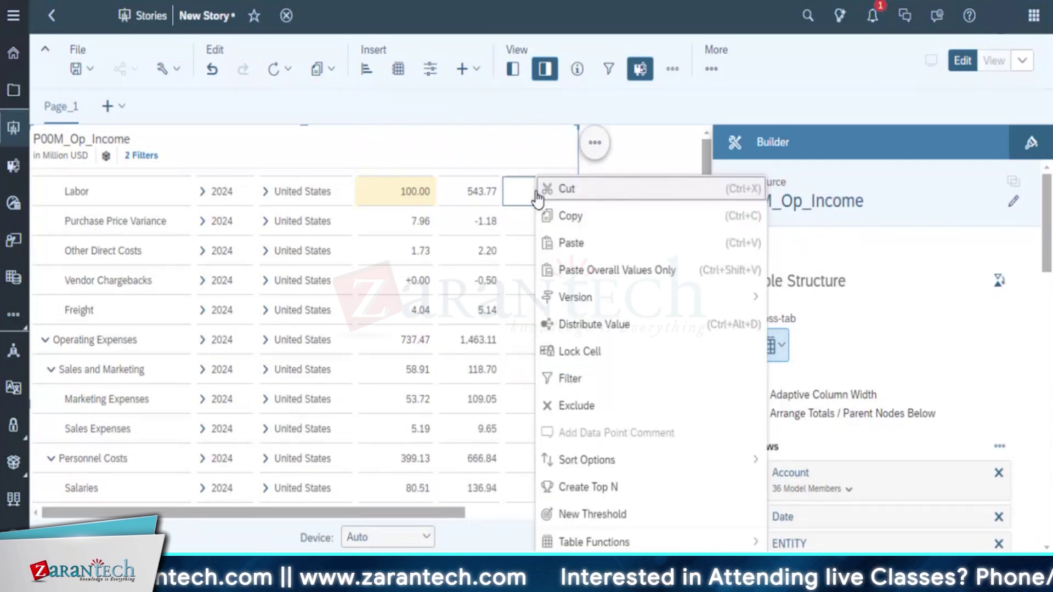
pyautogui.moveTo(570, 542)
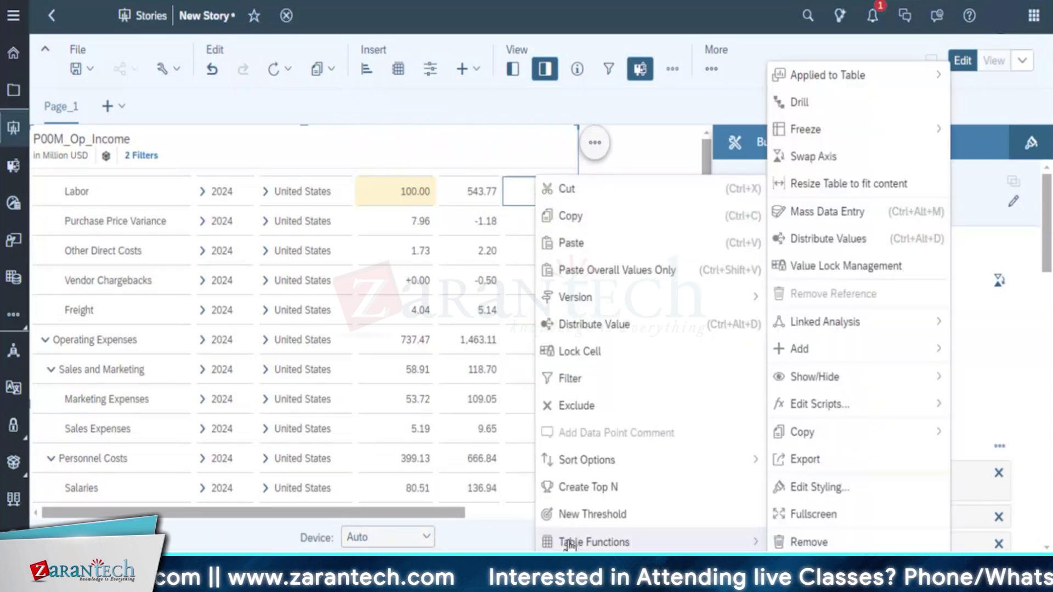
pyautogui.click(492, 530)
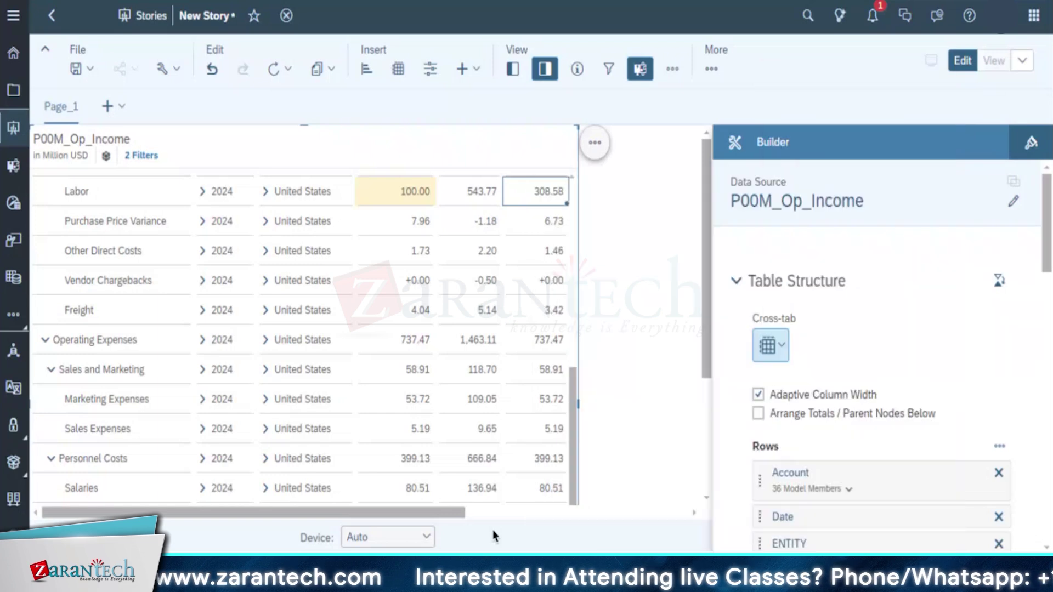
pyautogui.click(419, 428)
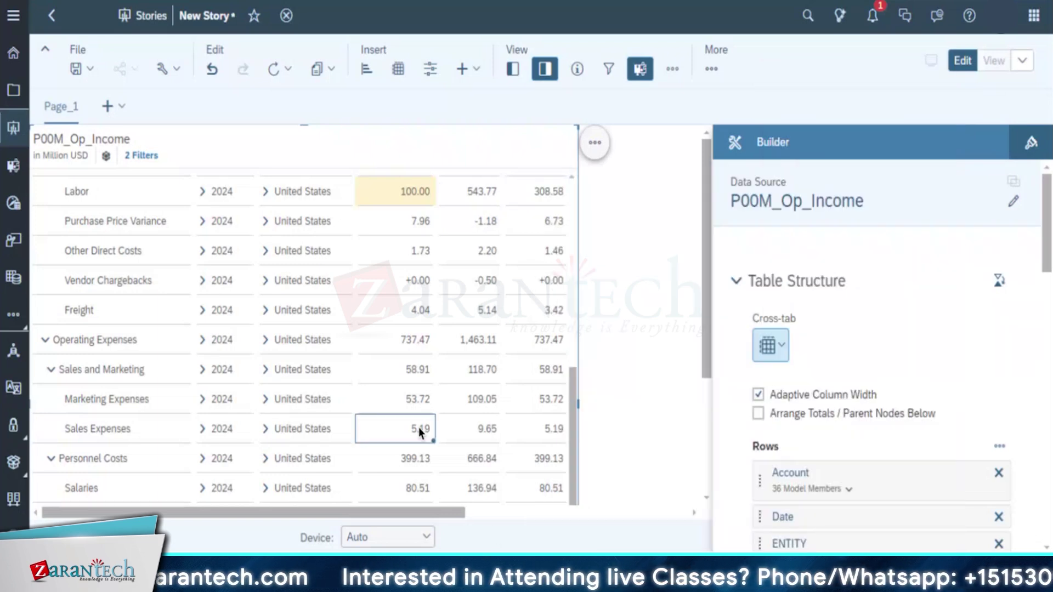
pyautogui.rightClick(419, 428)
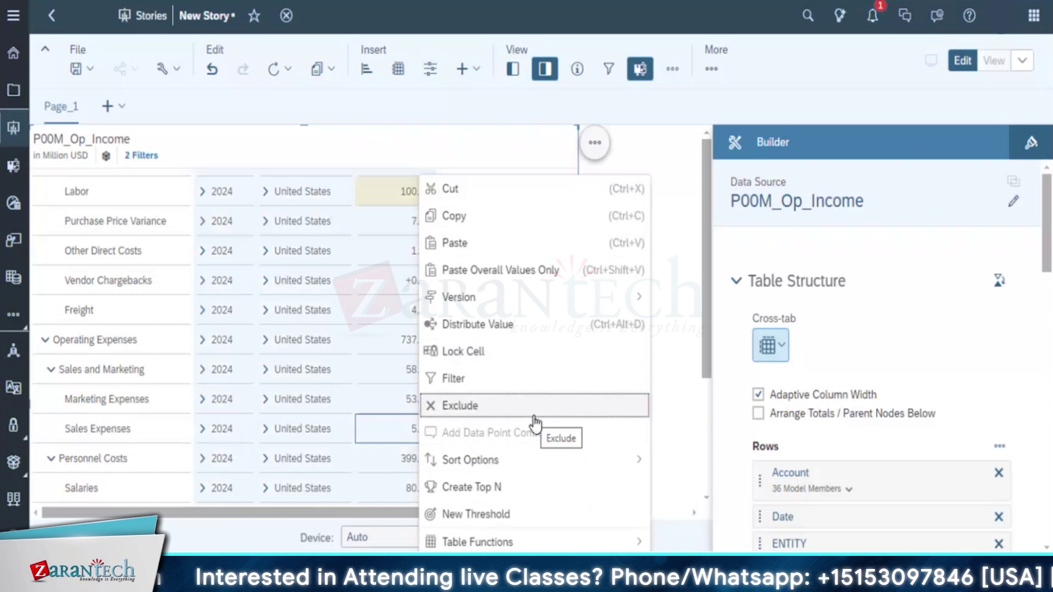
pyautogui.moveTo(590, 299)
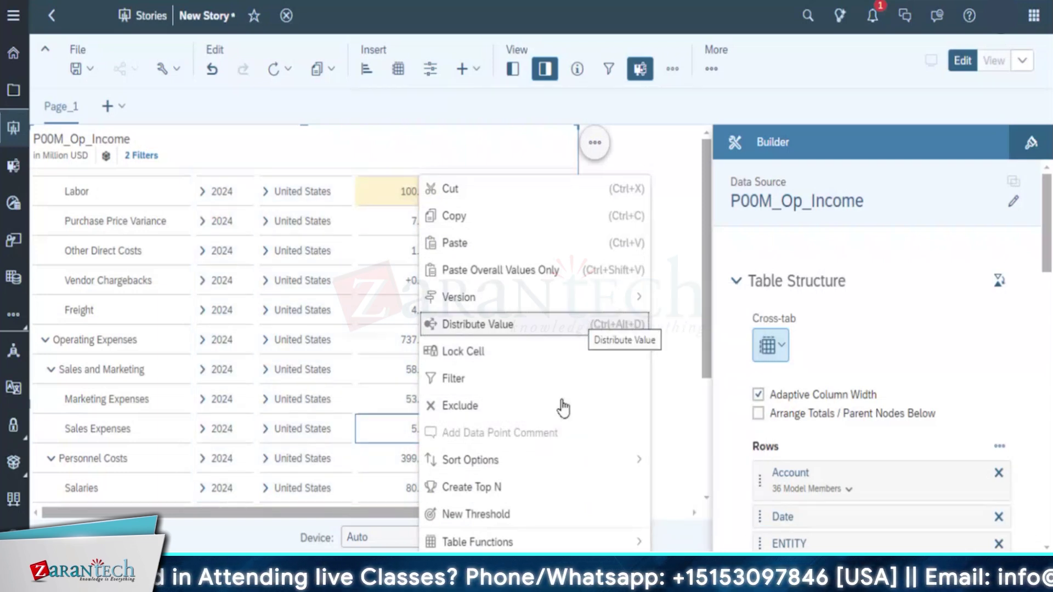
pyautogui.moveTo(537, 541)
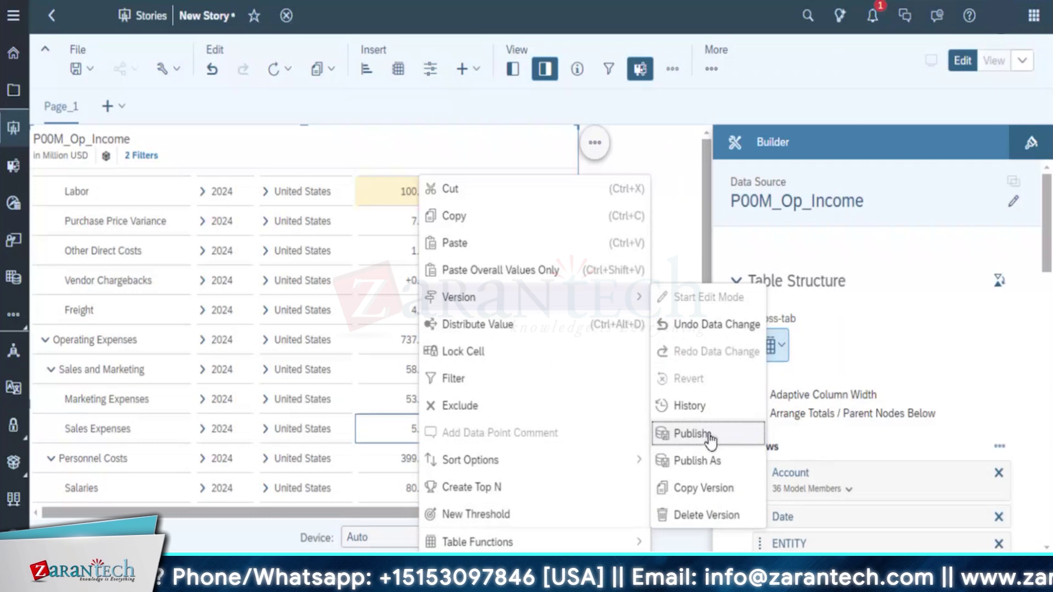
# Publish the Private Data version into Forecast as the target version
pyautogui.click(692, 433)
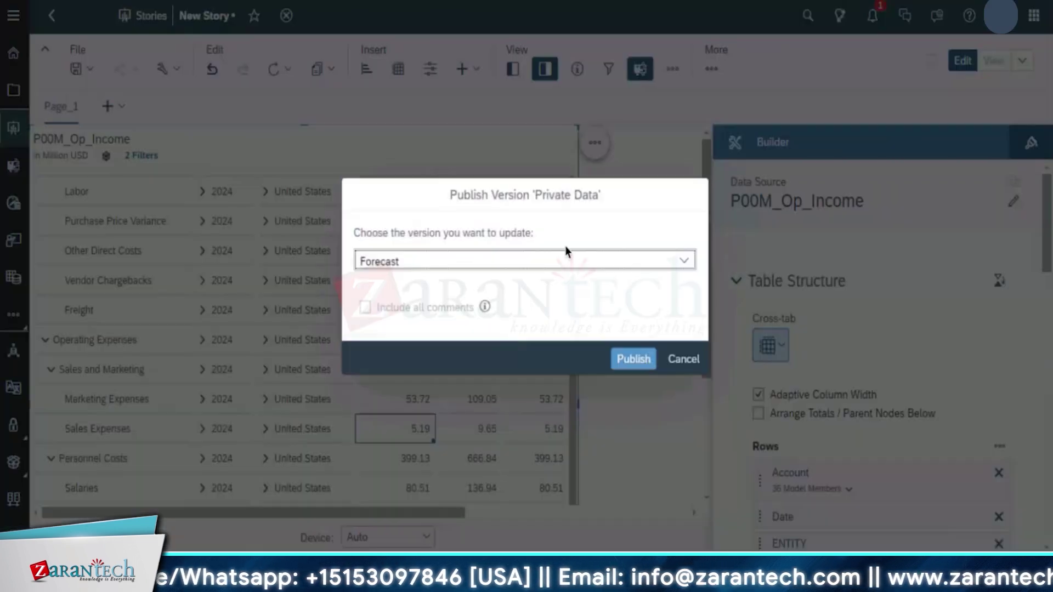
pyautogui.click(685, 261)
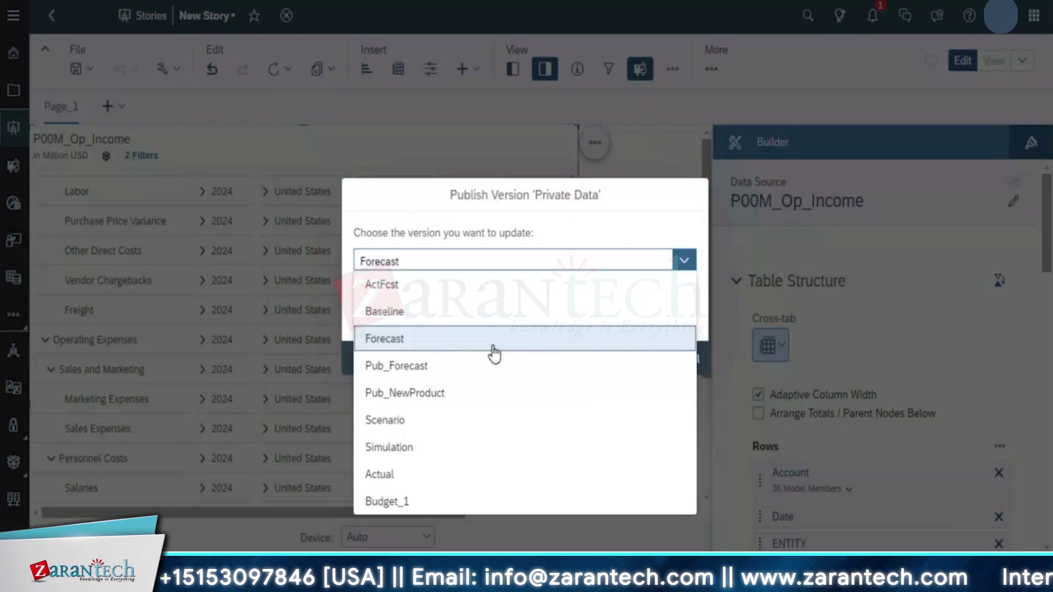
pyautogui.click(427, 345)
pyautogui.click(638, 360)
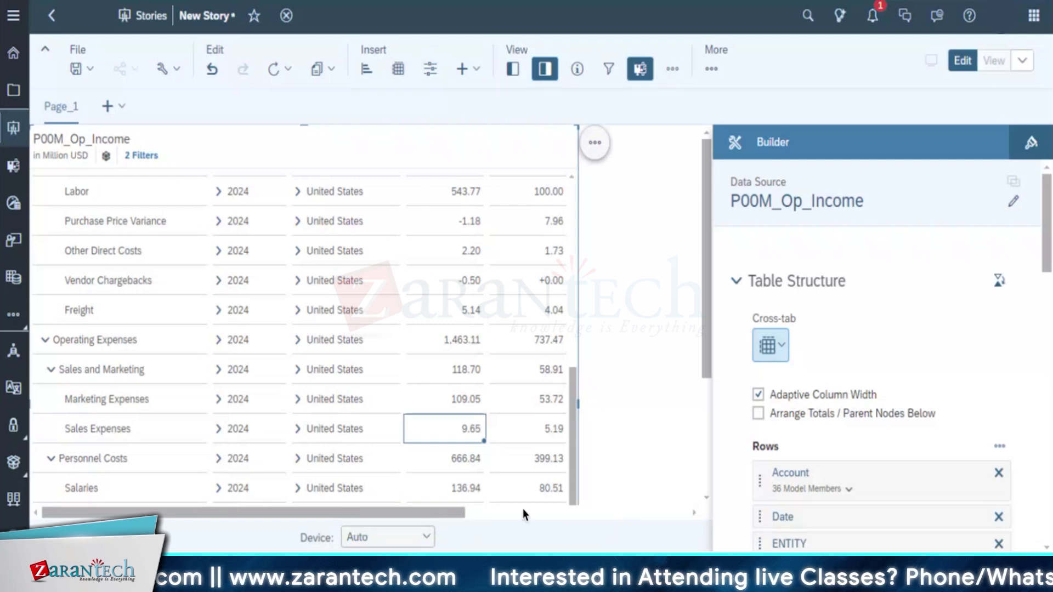
pyautogui.hscroll(3, 528, 498)
pyautogui.hscroll(-3, 528, 499)
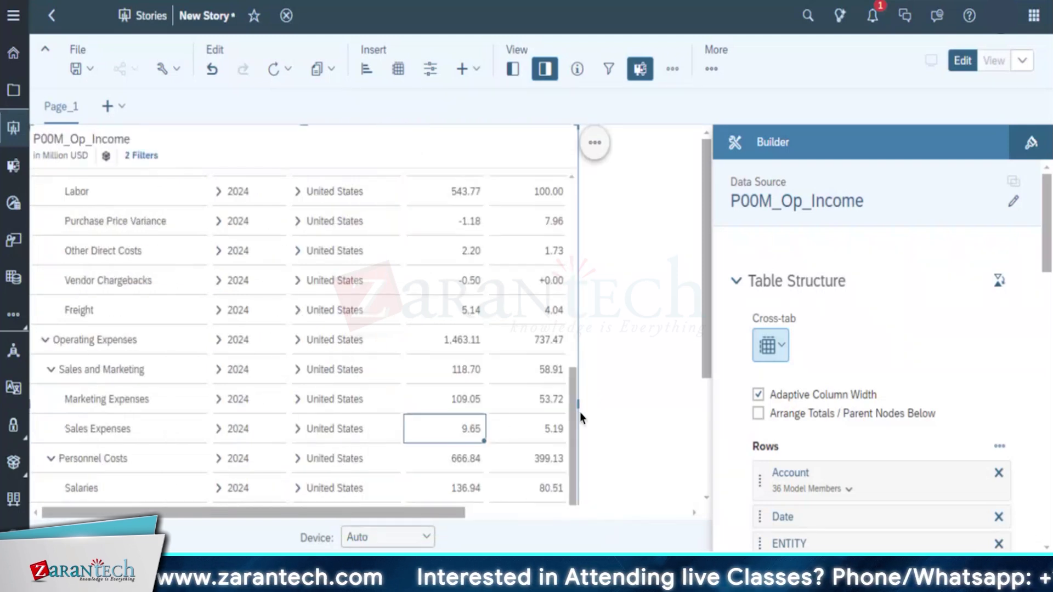
pyautogui.scroll(5, 571, 390)
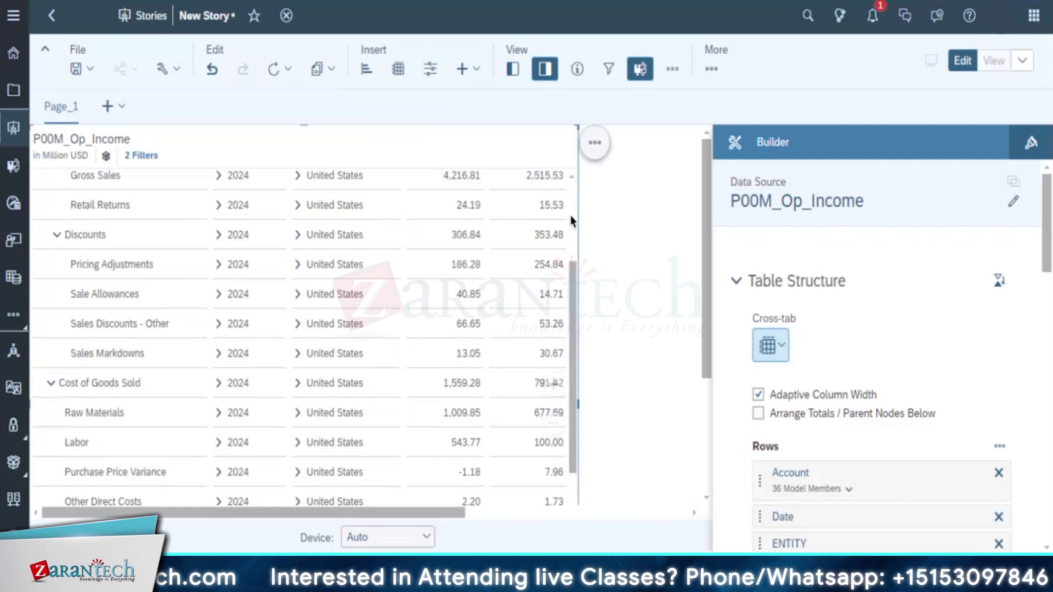
pyautogui.scroll(5, 574, 179)
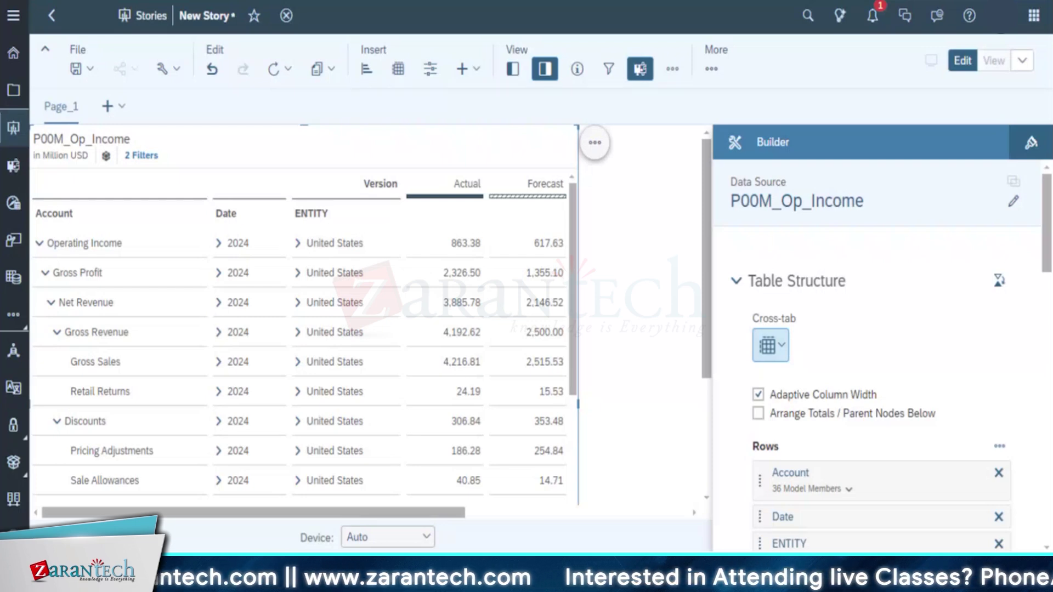
# Discard the unsaved New Story and open Straive_Basic_Builder from the Stories recent files
pyautogui.click(13, 57)
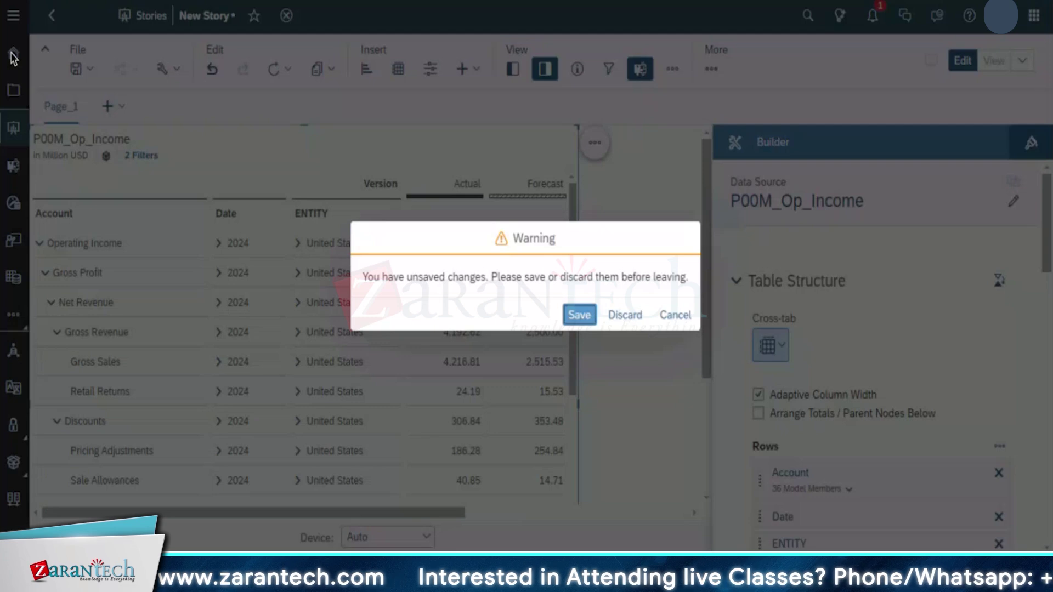
pyautogui.click(625, 317)
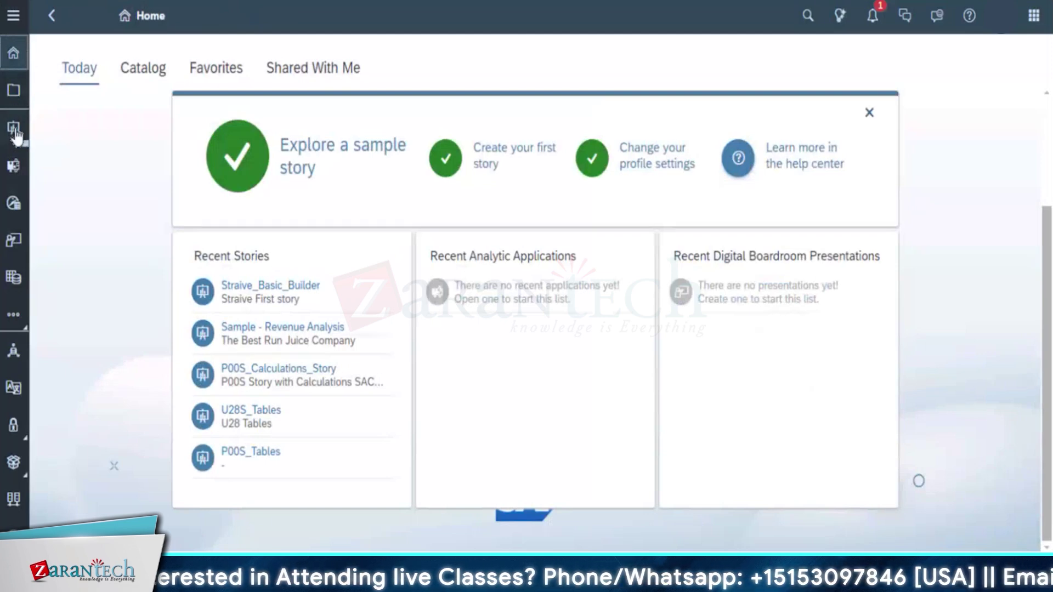
pyautogui.click(15, 132)
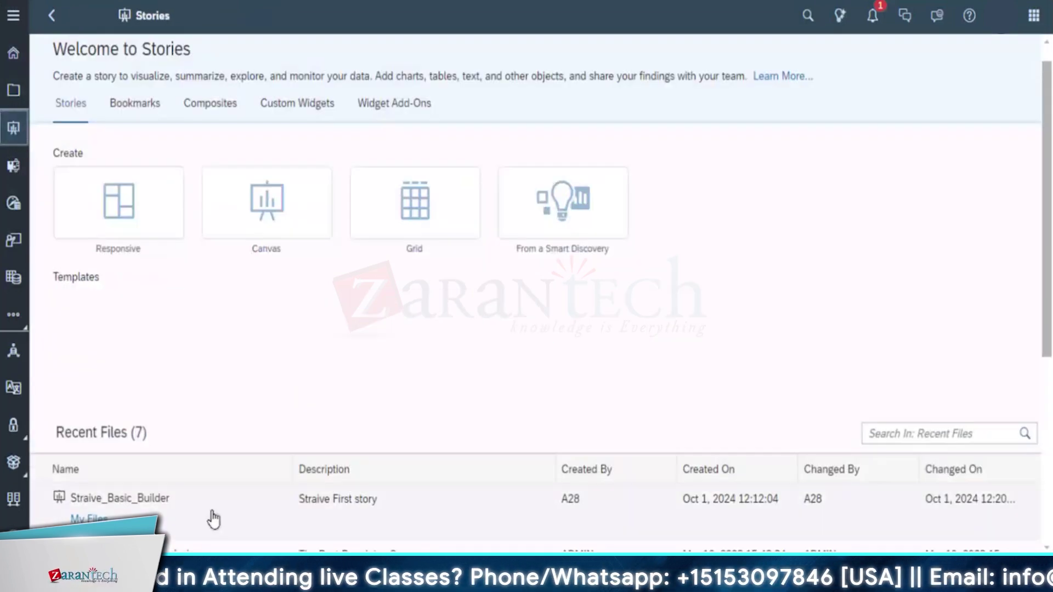
pyautogui.click(219, 493)
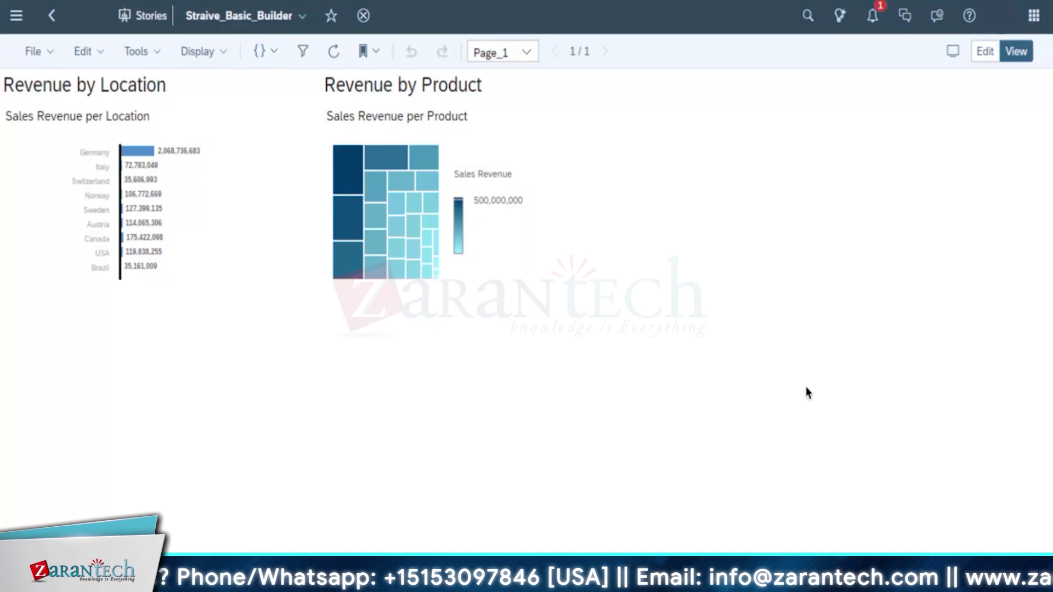
# Start a new group discussion inviting one user, TEAM_C and Team_B
pyautogui.click(905, 16)
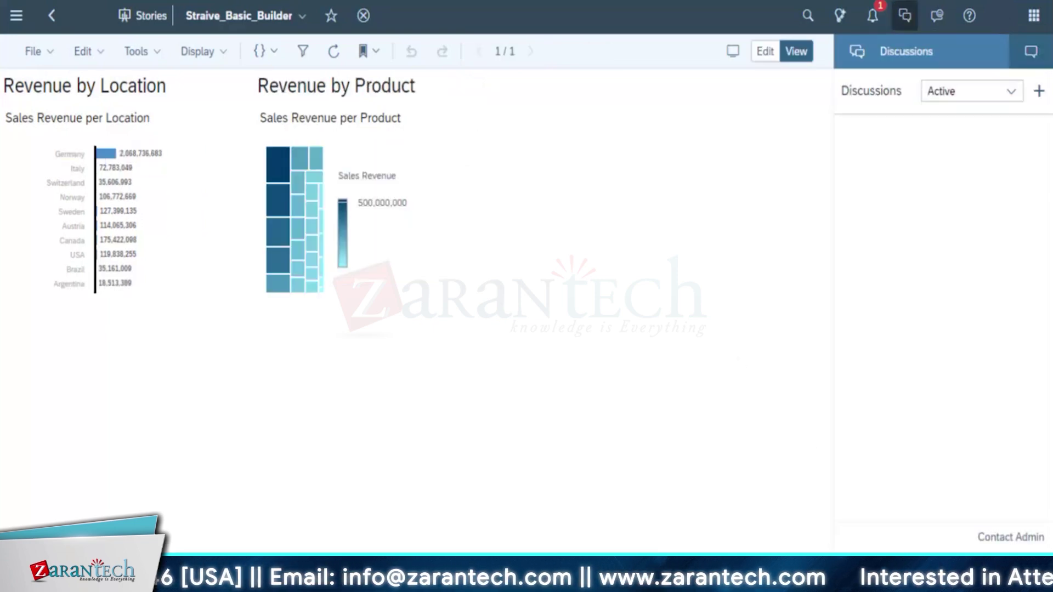
pyautogui.click(1039, 94)
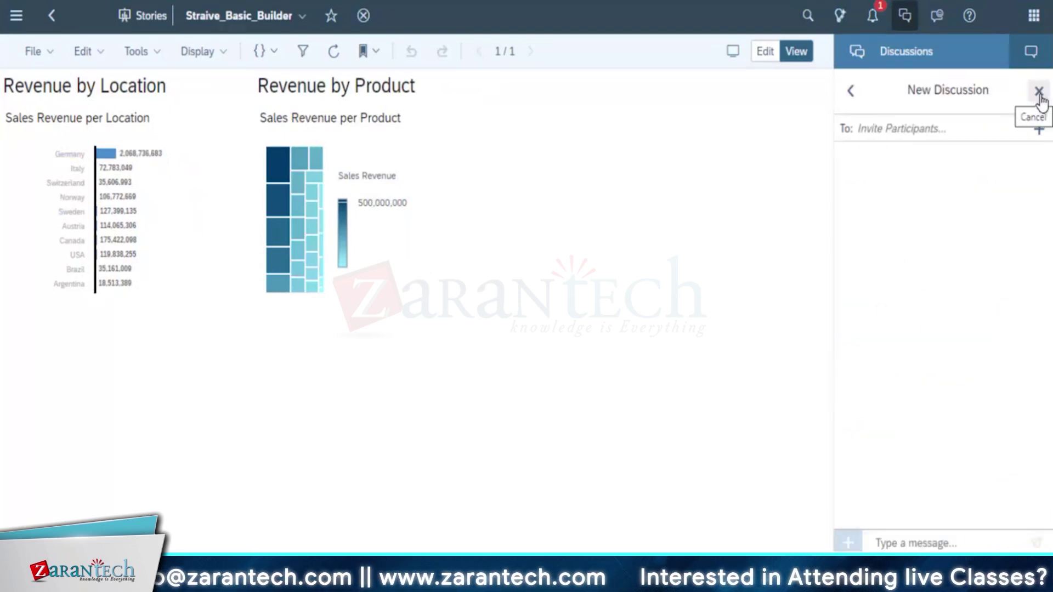
pyautogui.click(1038, 130)
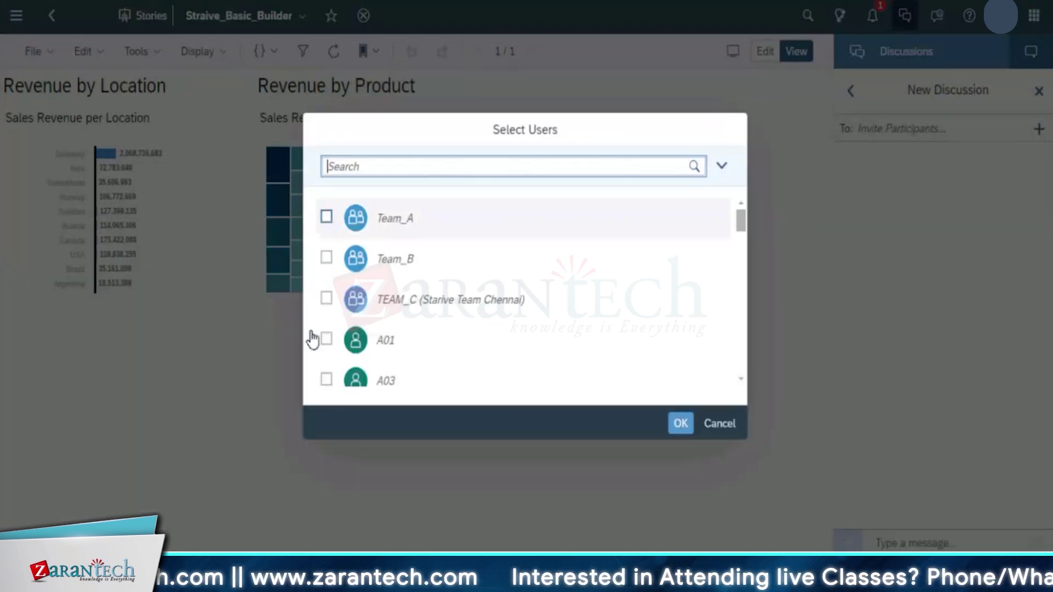
pyautogui.click(326, 339)
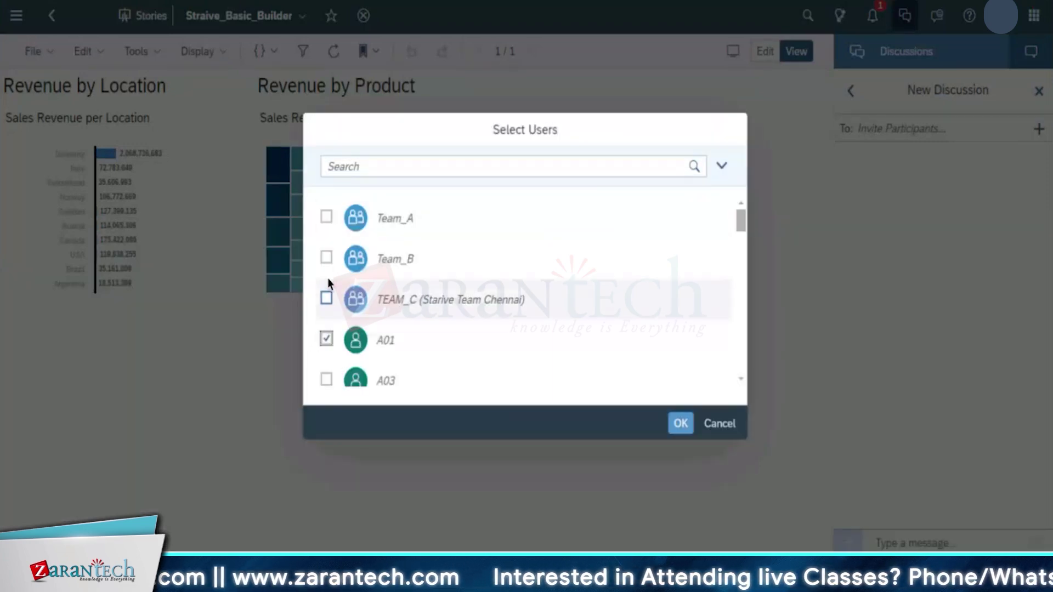
pyautogui.click(326, 298)
pyautogui.click(327, 257)
pyautogui.click(682, 424)
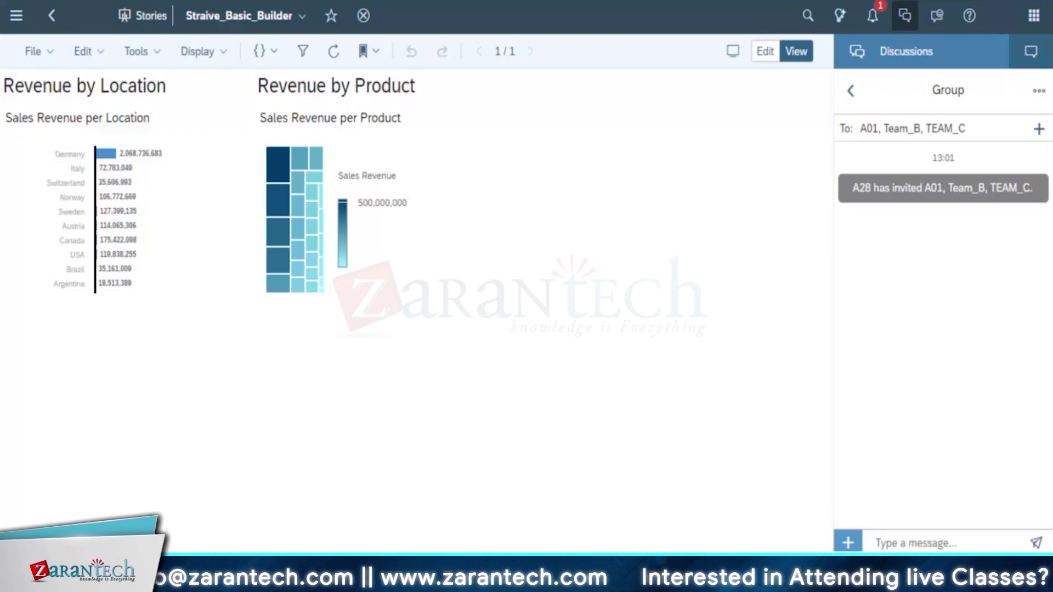
# Open P00S_Calculations_Story from the Files list, then return to the file list
pyautogui.click(22, 22)
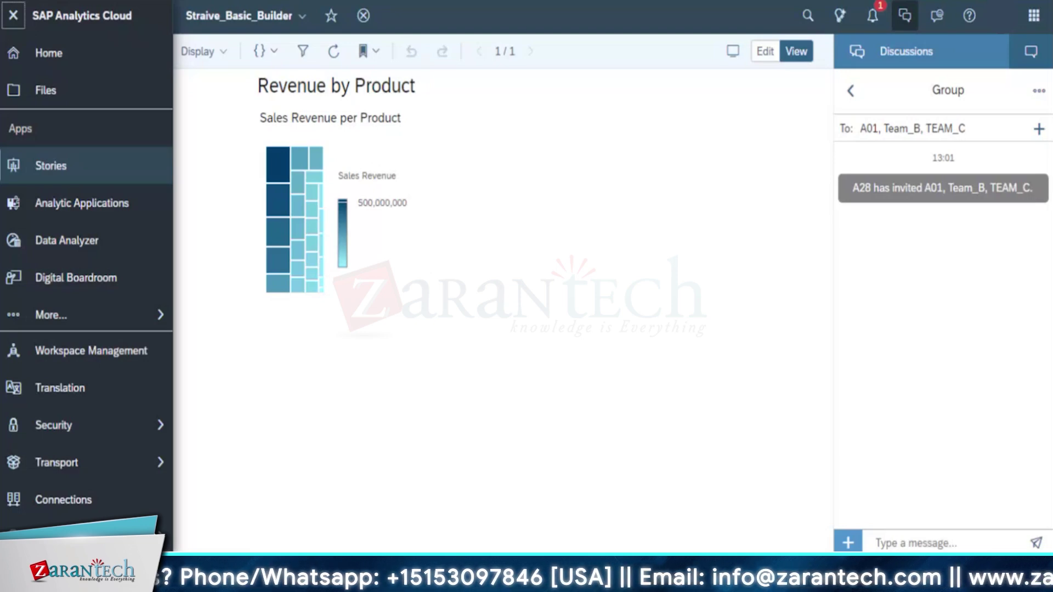
pyautogui.click(69, 92)
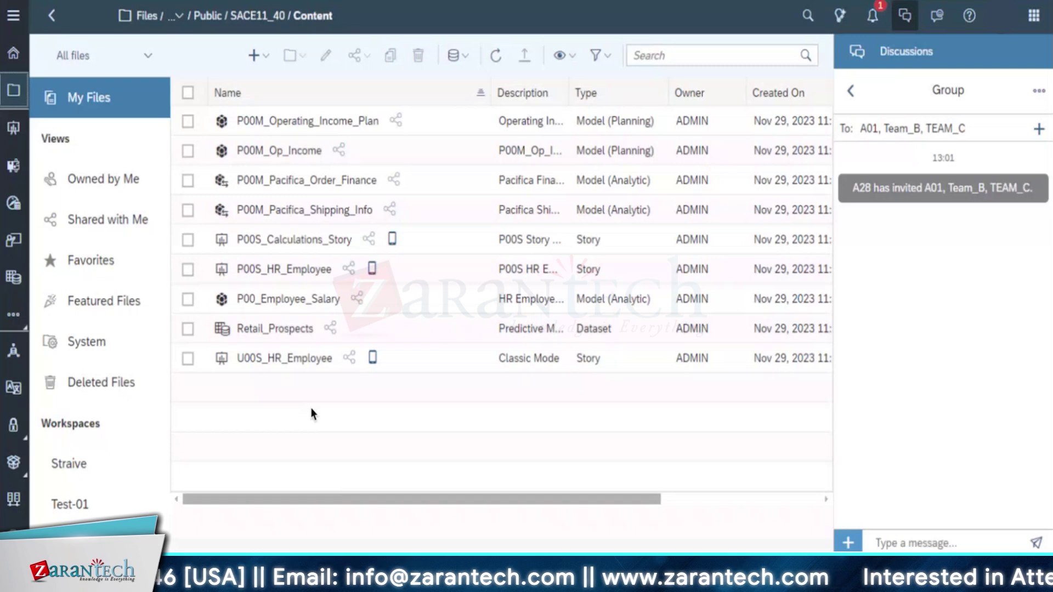
pyautogui.click(293, 241)
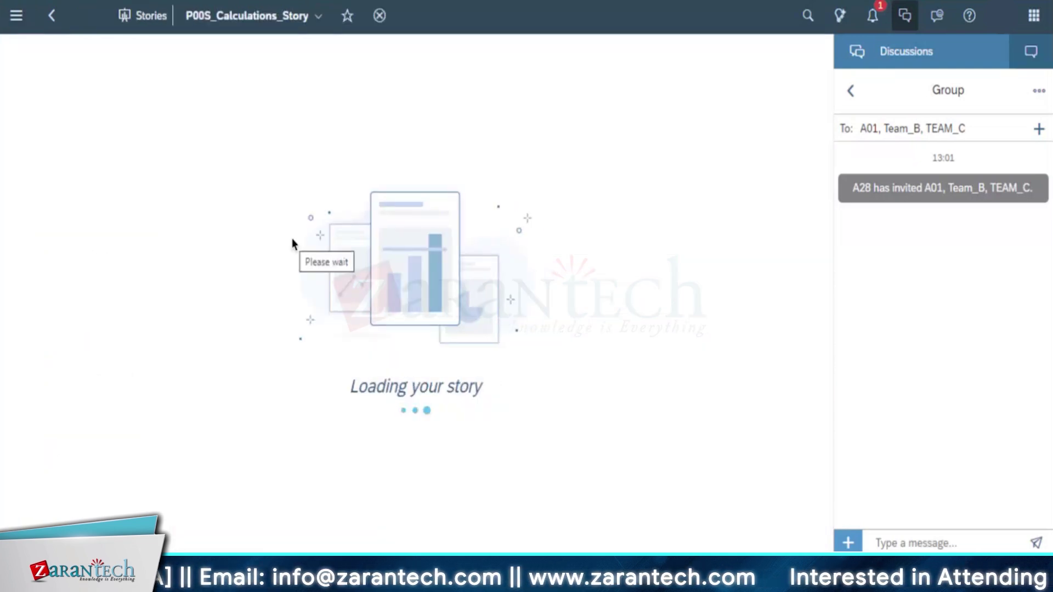
pyautogui.click(53, 17)
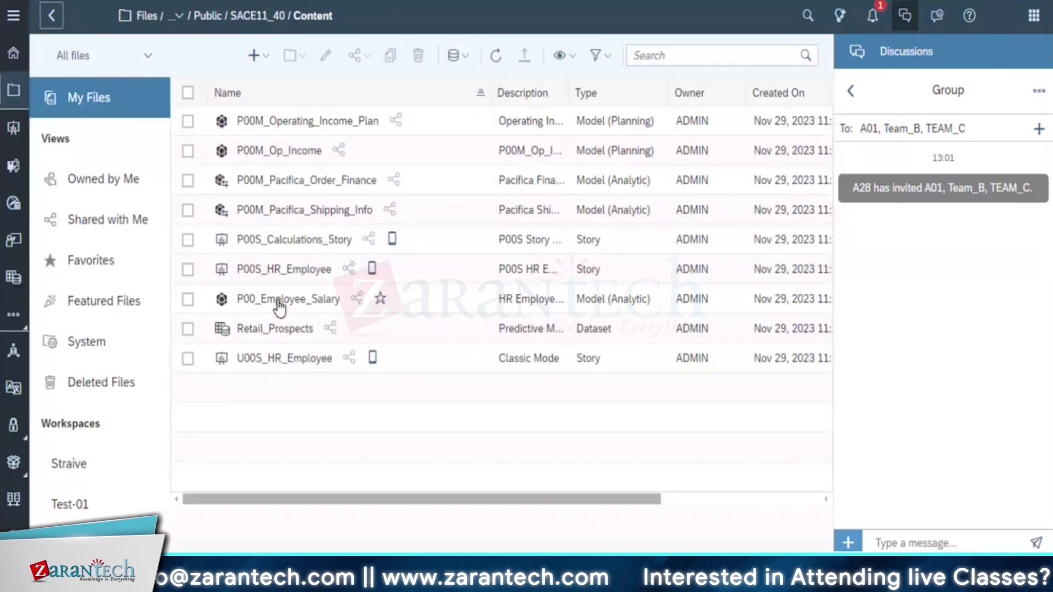
pyautogui.click(187, 243)
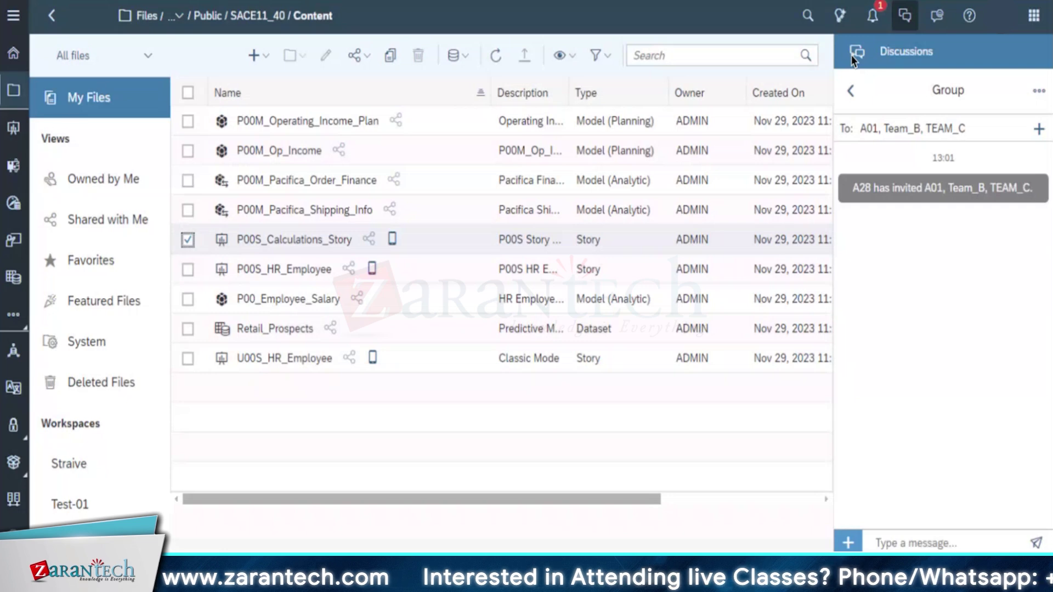
# Close the Discussions panel and select P00M_Operating_Income_Plan instead of P00S_Calculations_Story
pyautogui.click(851, 90)
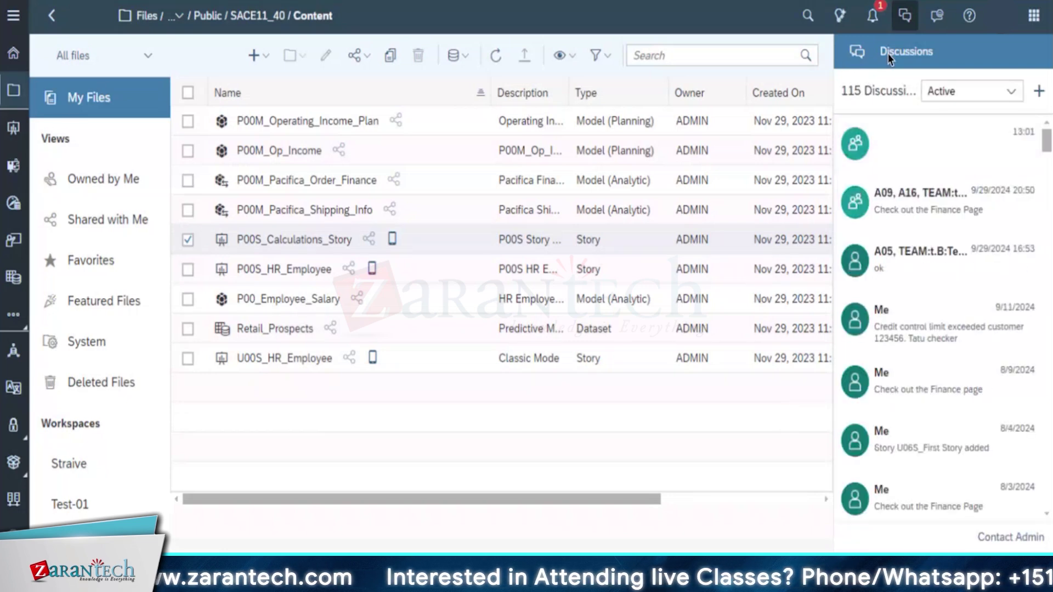
pyautogui.click(904, 16)
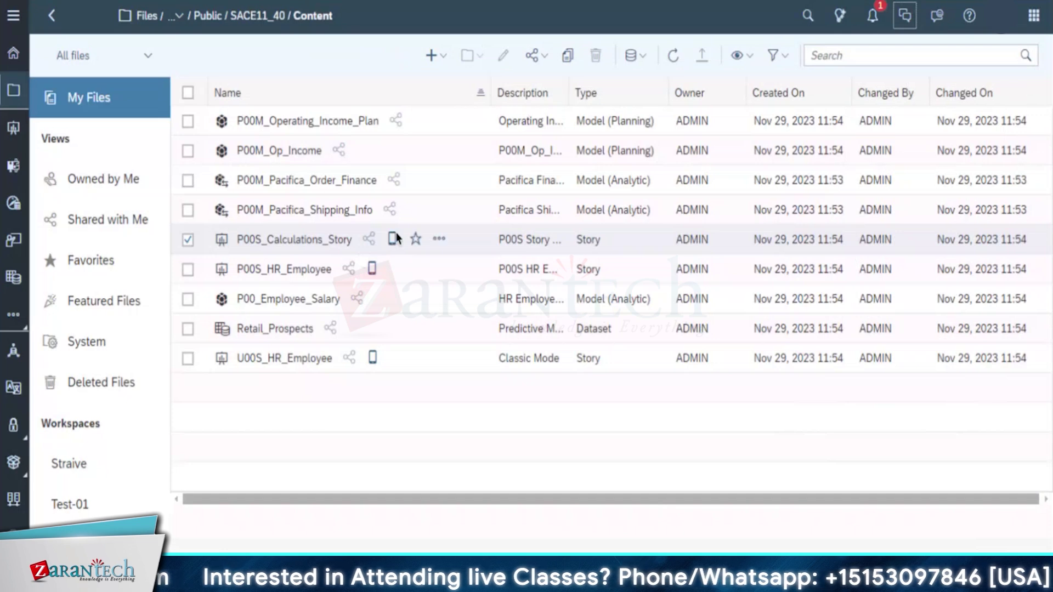
pyautogui.click(367, 238)
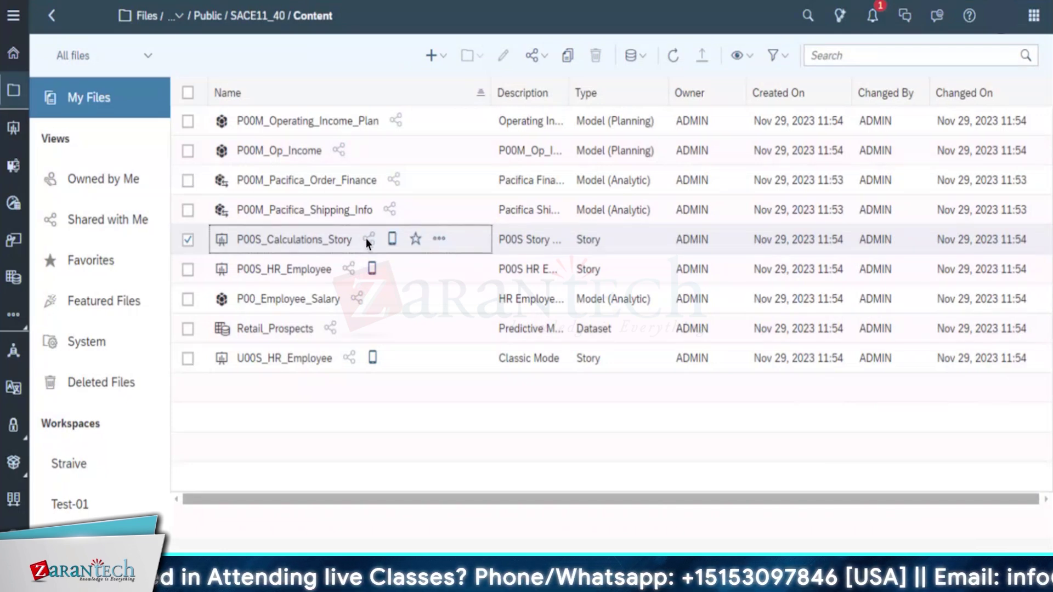
pyautogui.click(439, 238)
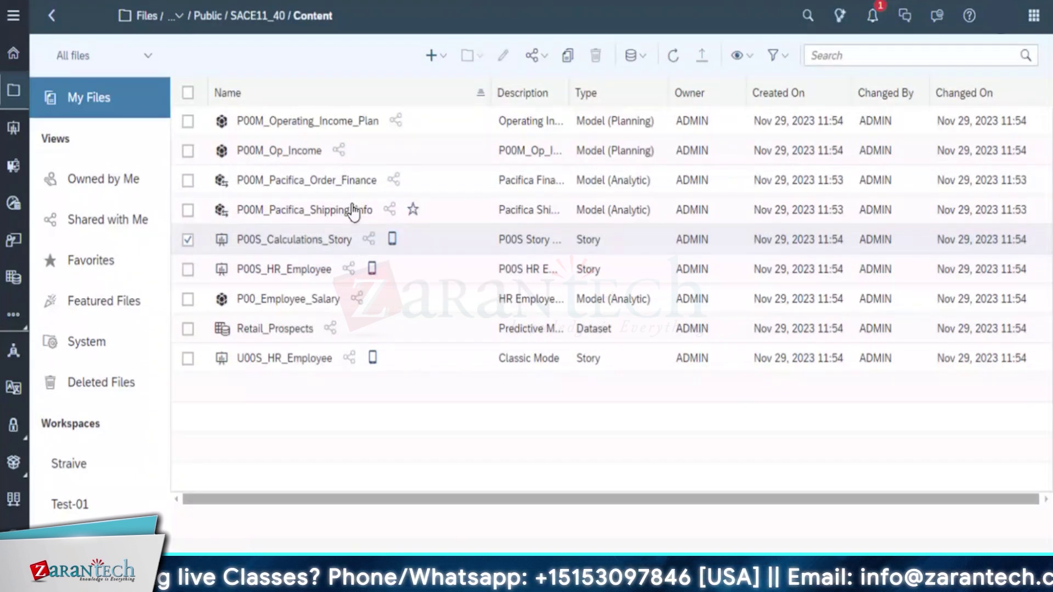
pyautogui.click(366, 240)
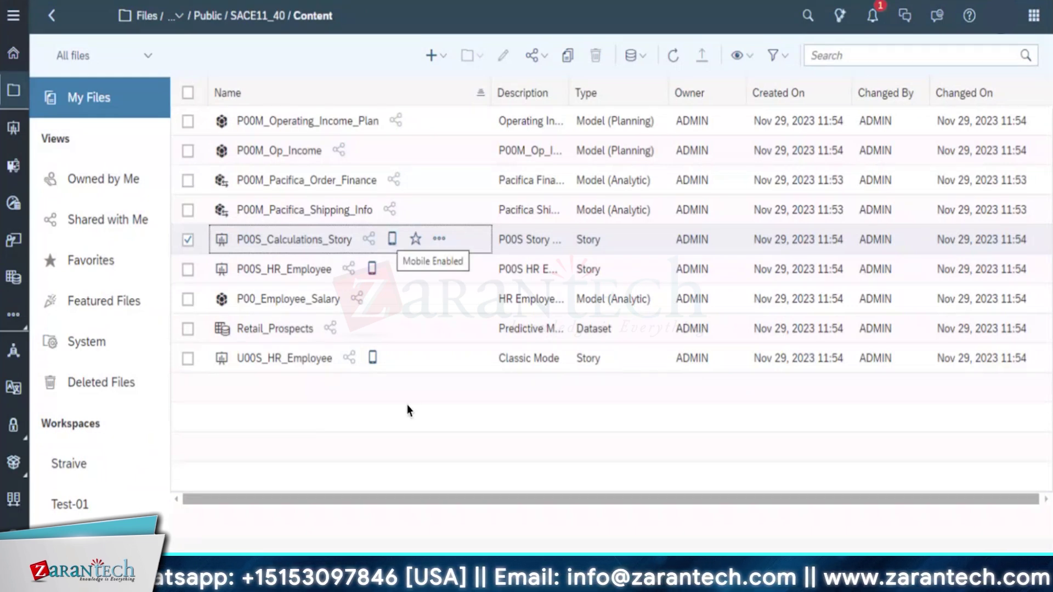
pyautogui.click(188, 240)
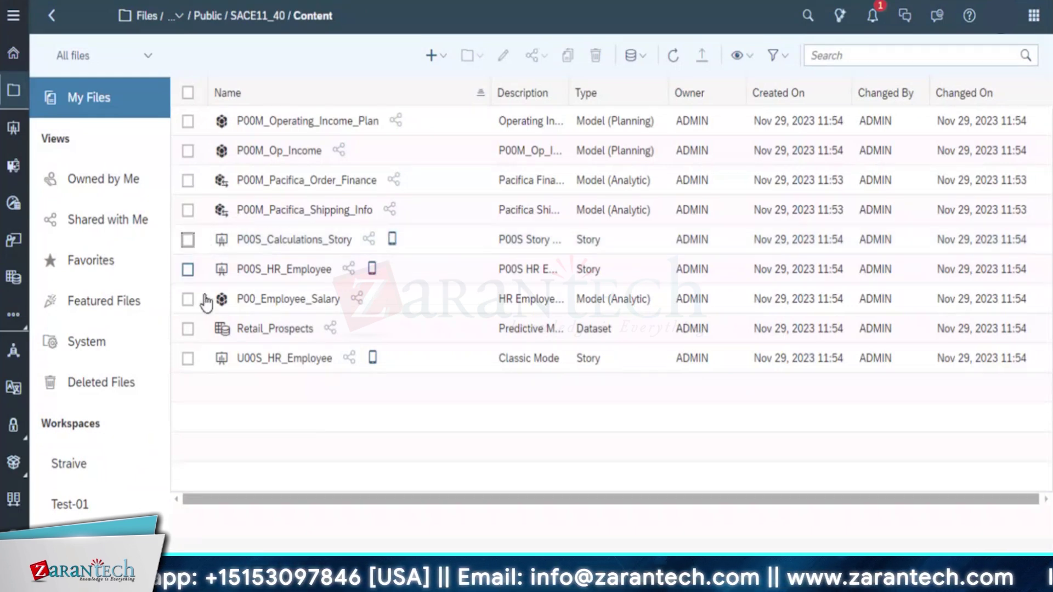
pyautogui.click(188, 122)
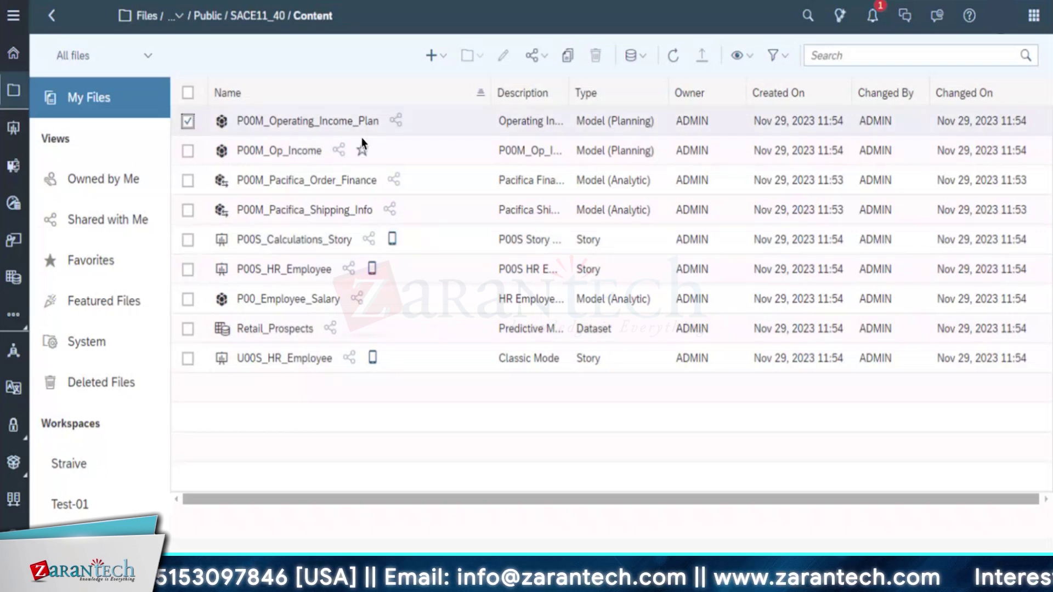
pyautogui.click(396, 121)
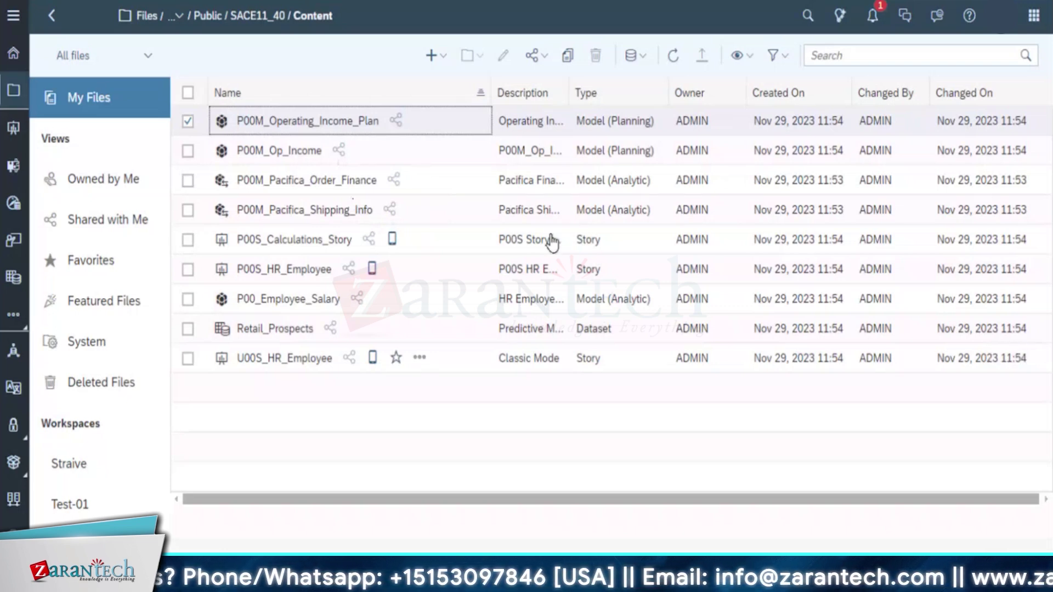
pyautogui.click(14, 17)
pyautogui.click(14, 17)
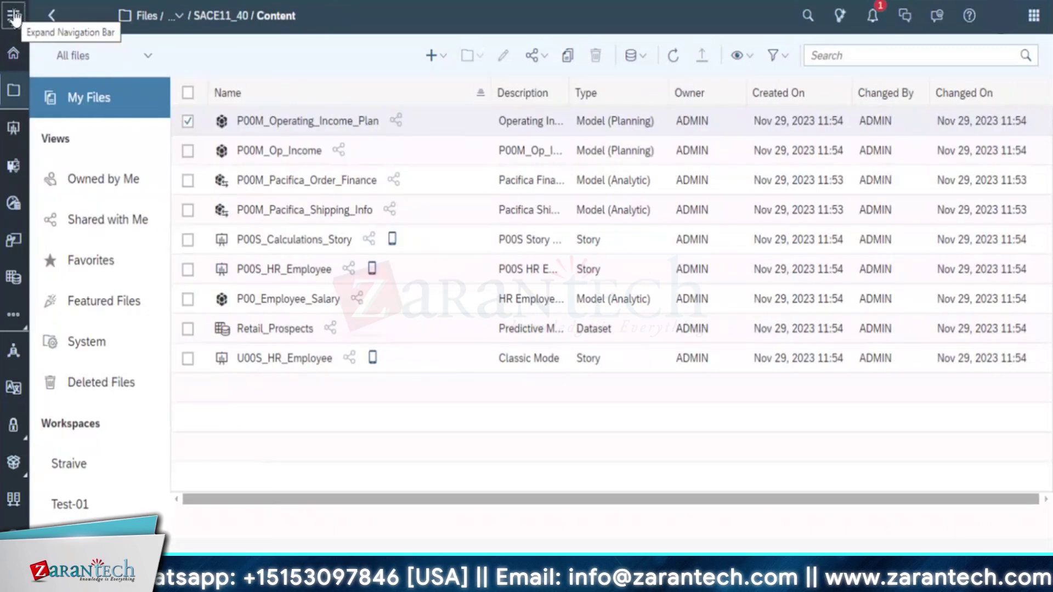
pyautogui.click(14, 17)
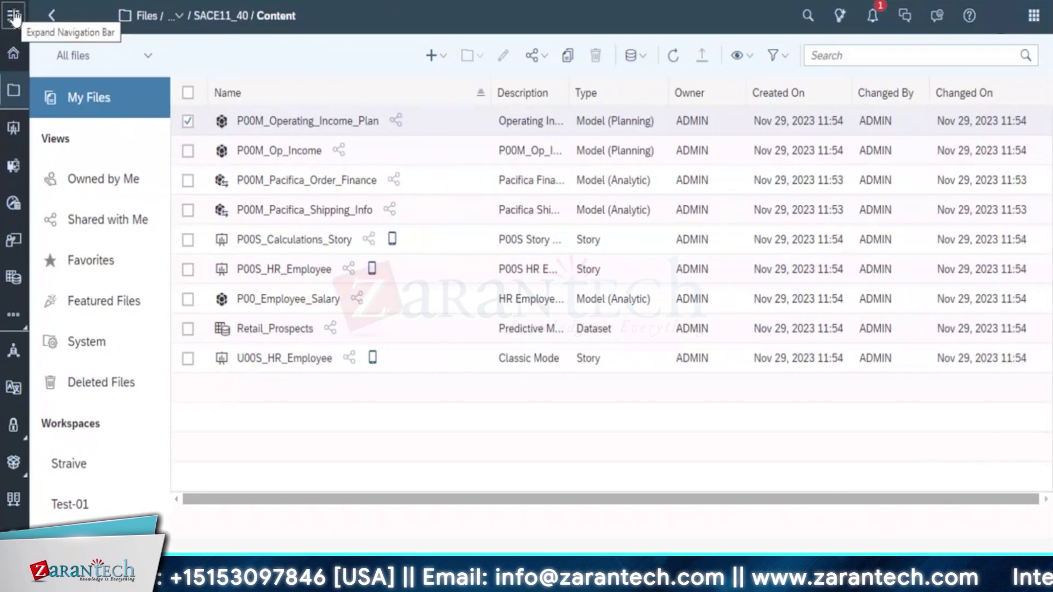
# Open the Calendar from the navigation bar's More... apps flyout
pyautogui.click(14, 17)
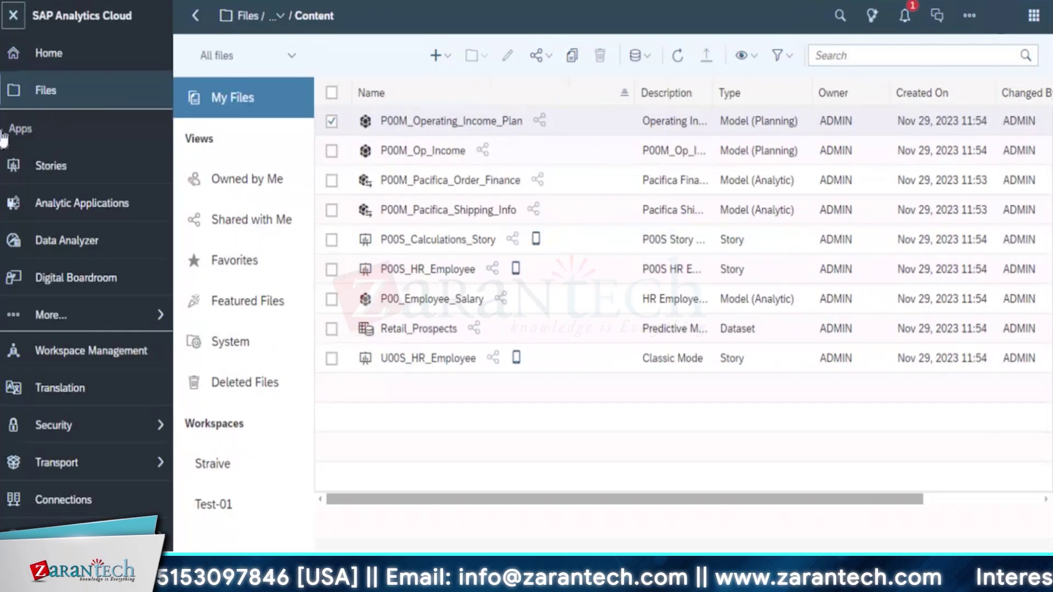
pyautogui.click(48, 328)
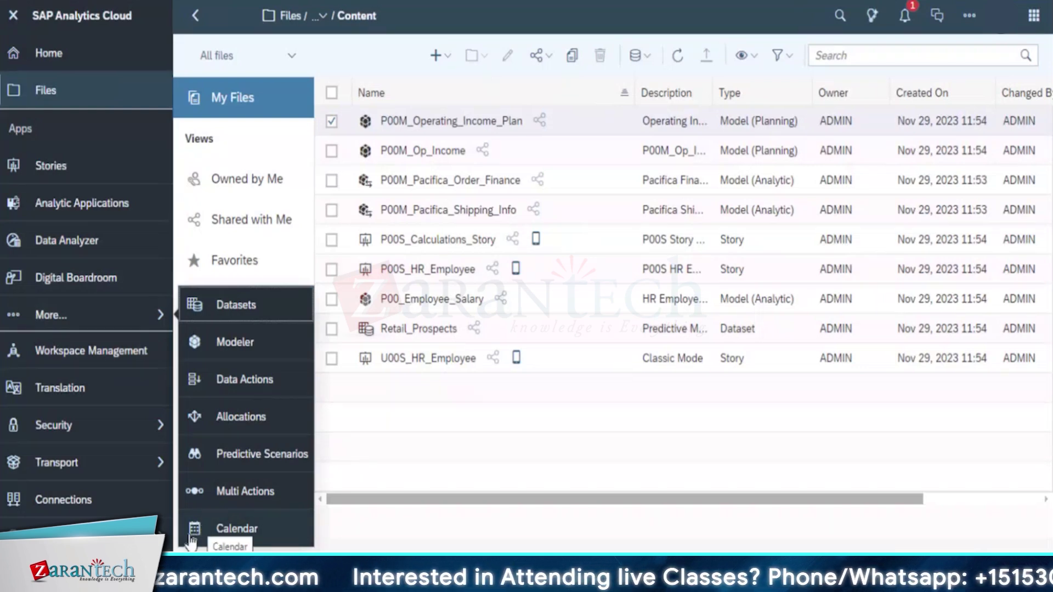
pyautogui.click(191, 540)
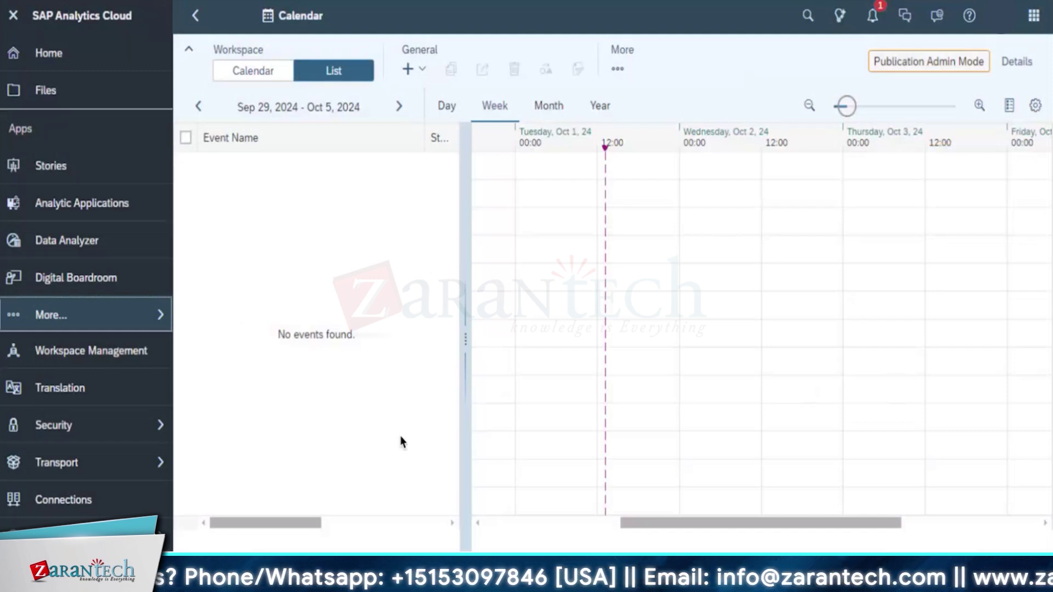
# Switch the Calendar to grid view and back to list view, then show the General + task types
pyautogui.click(257, 82)
pyautogui.click(338, 80)
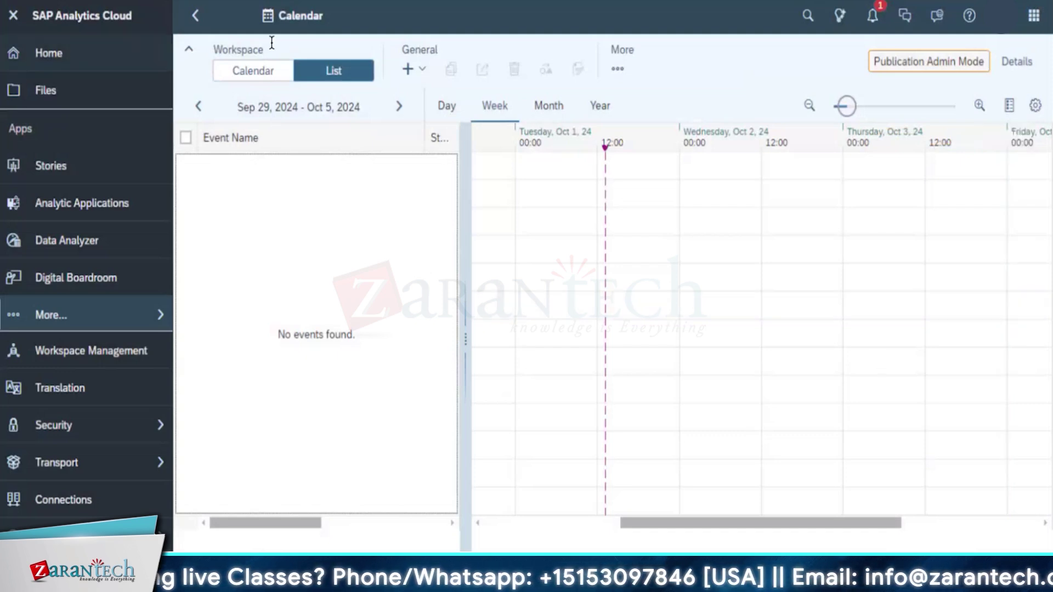
pyautogui.click(419, 70)
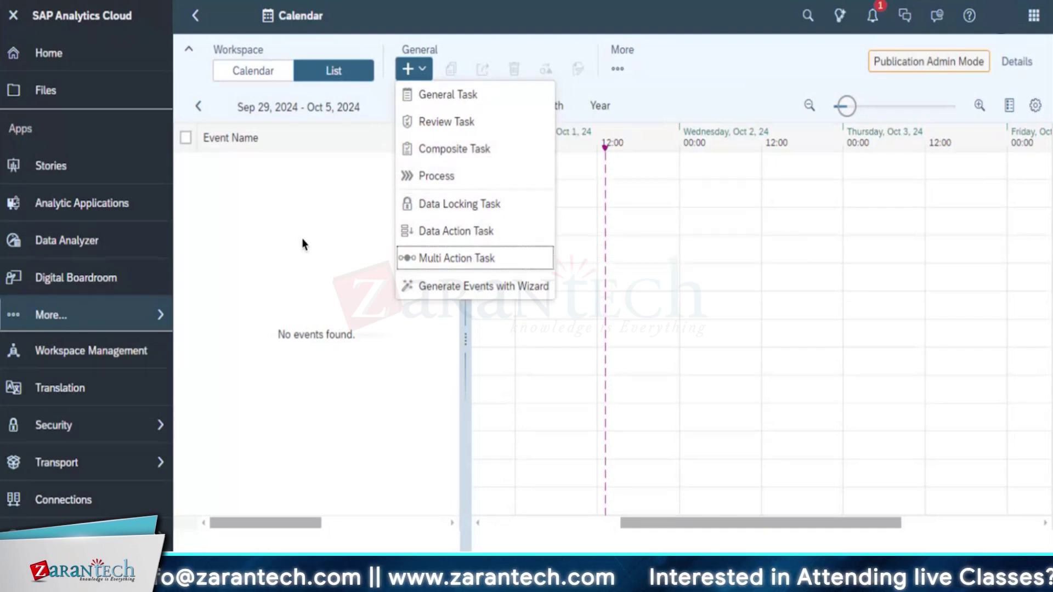
# Create a composite task named Straive_Task, keeping Start By set to Time
pyautogui.click(431, 151)
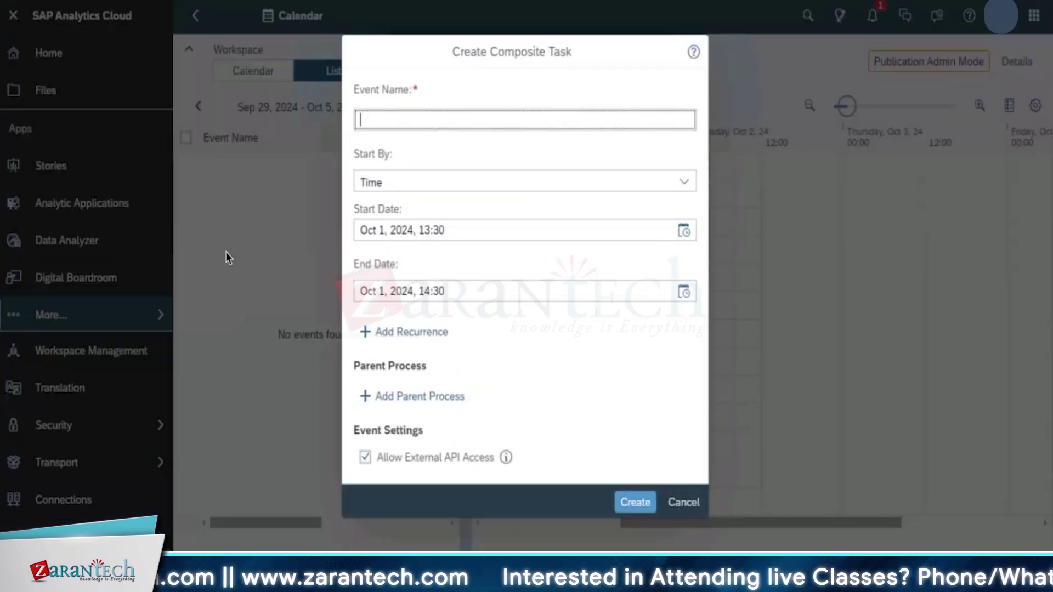
pyautogui.click(360, 118)
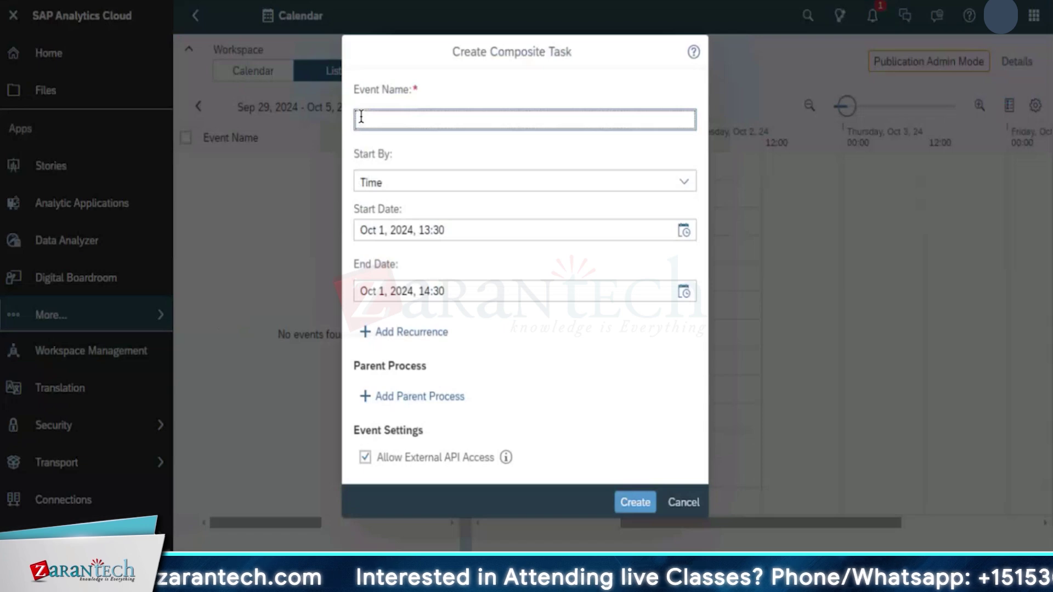
pyautogui.write('Straive_')
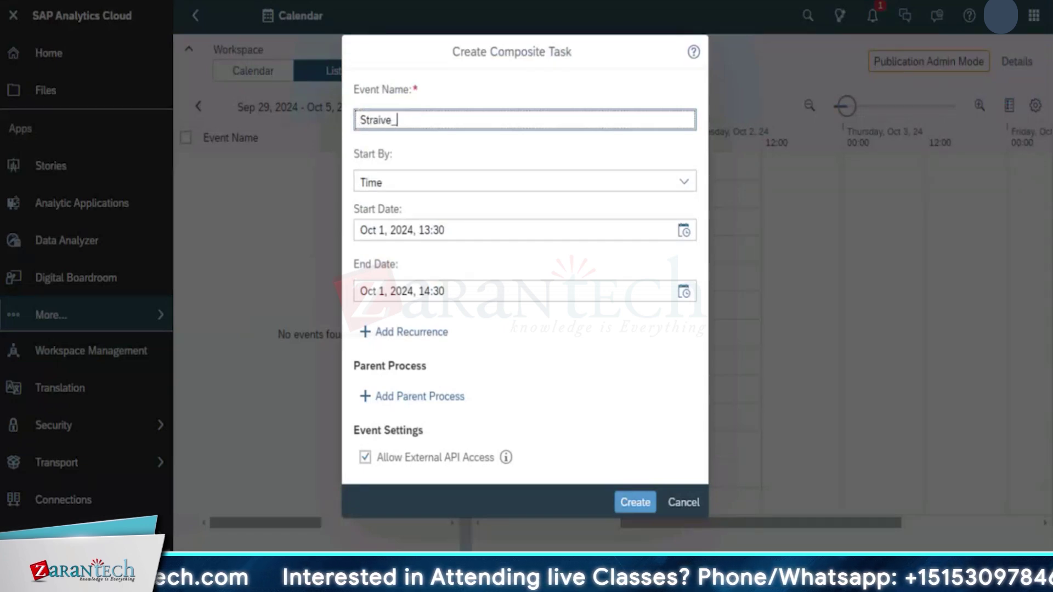
pyautogui.write('Task')
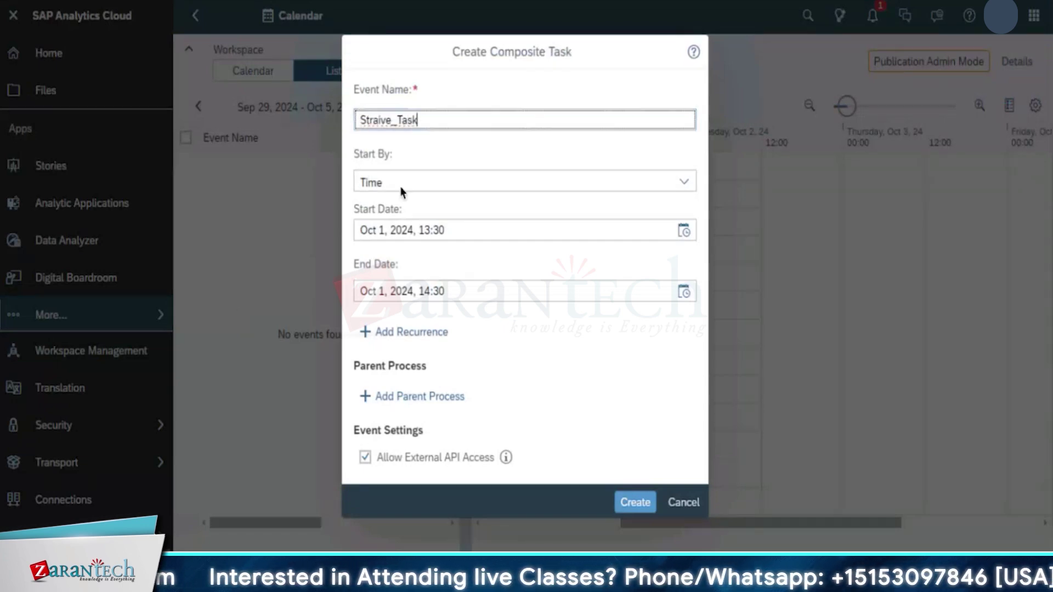
pyautogui.click(405, 185)
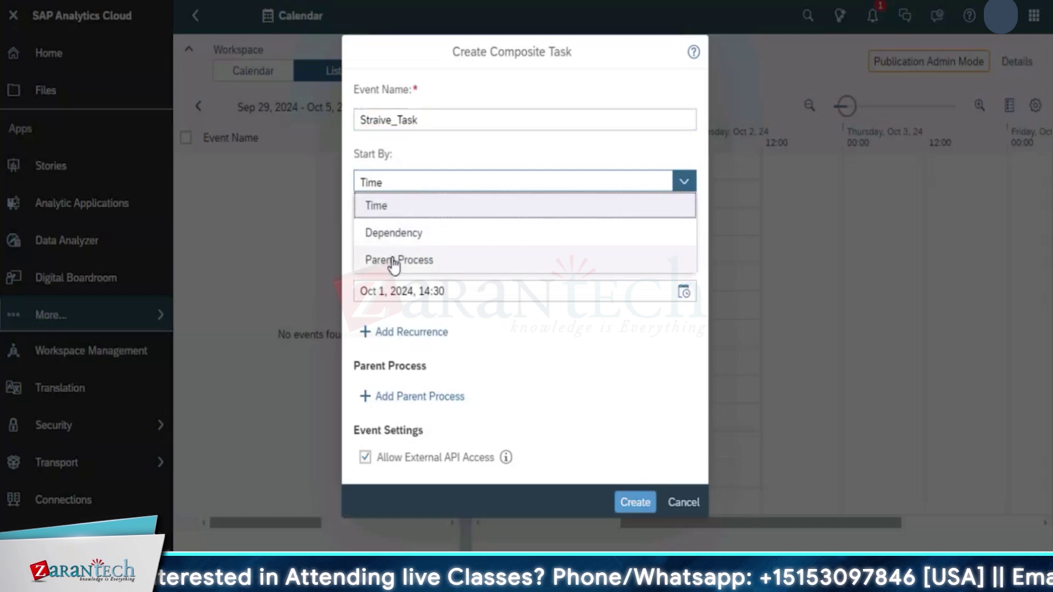
pyautogui.click(384, 205)
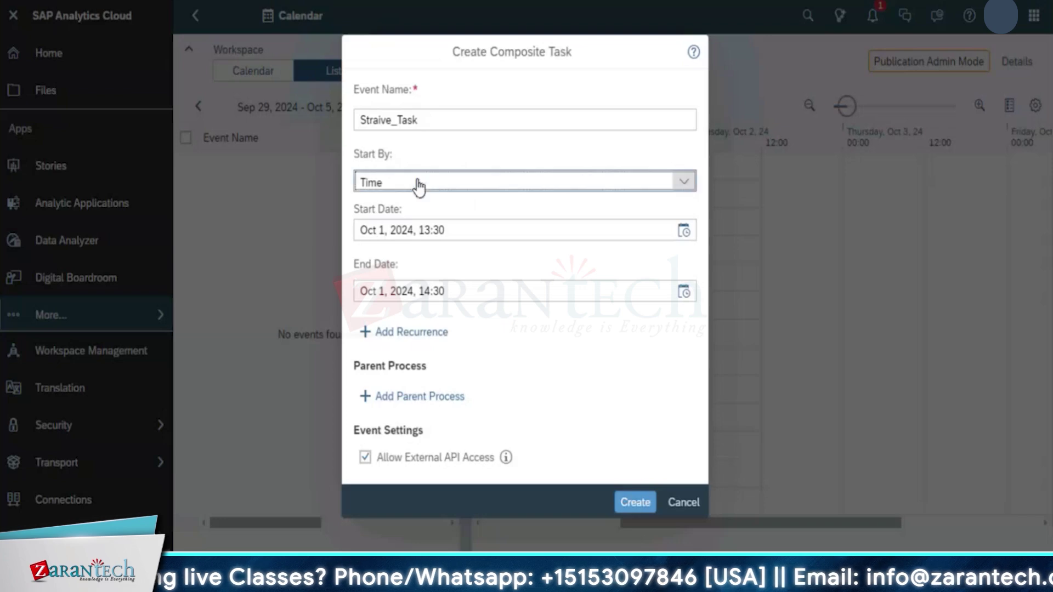
# Set the start to Oct 2, 2024 at 5:00, correcting the initially picked Oct 1
pyautogui.click(689, 239)
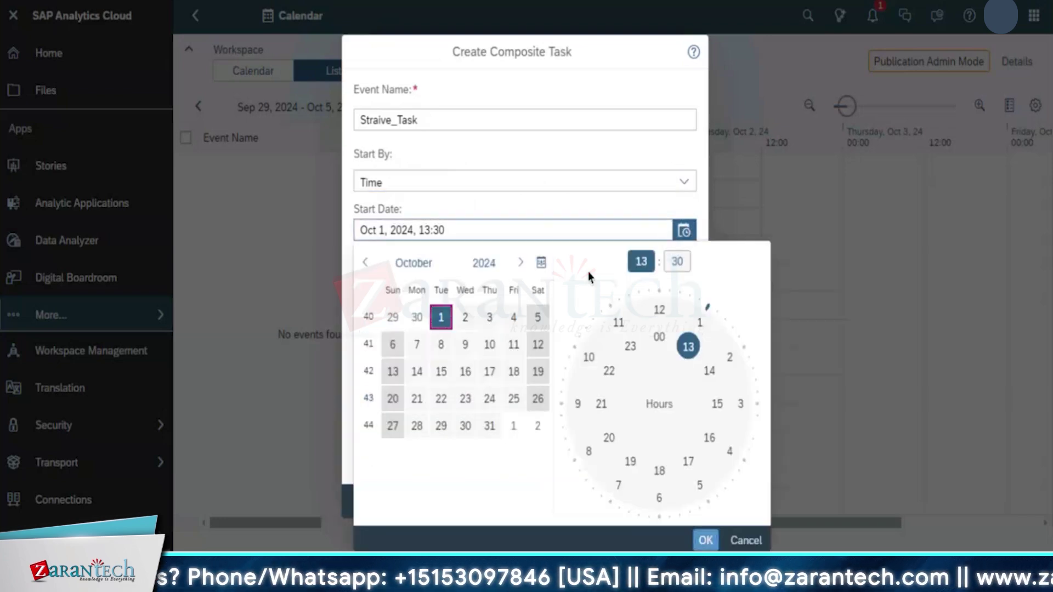
pyautogui.click(443, 319)
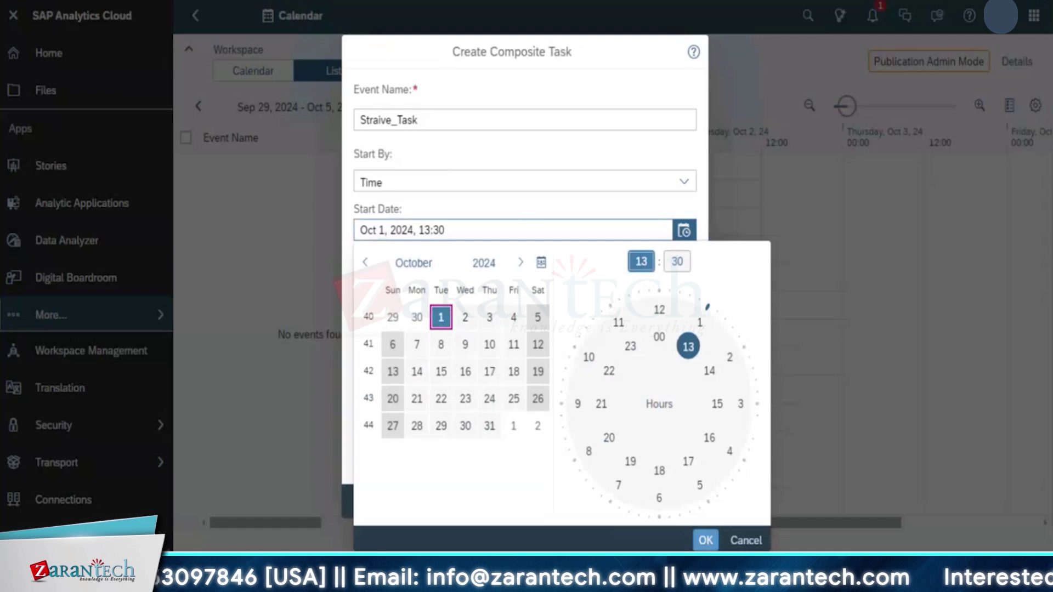
pyautogui.click(676, 264)
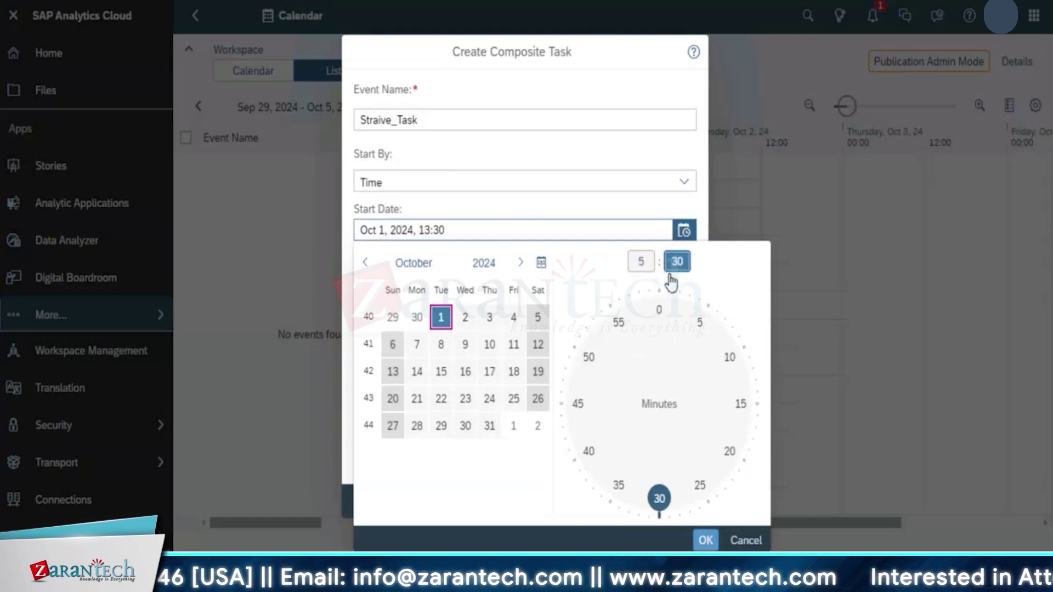
pyautogui.write('00')
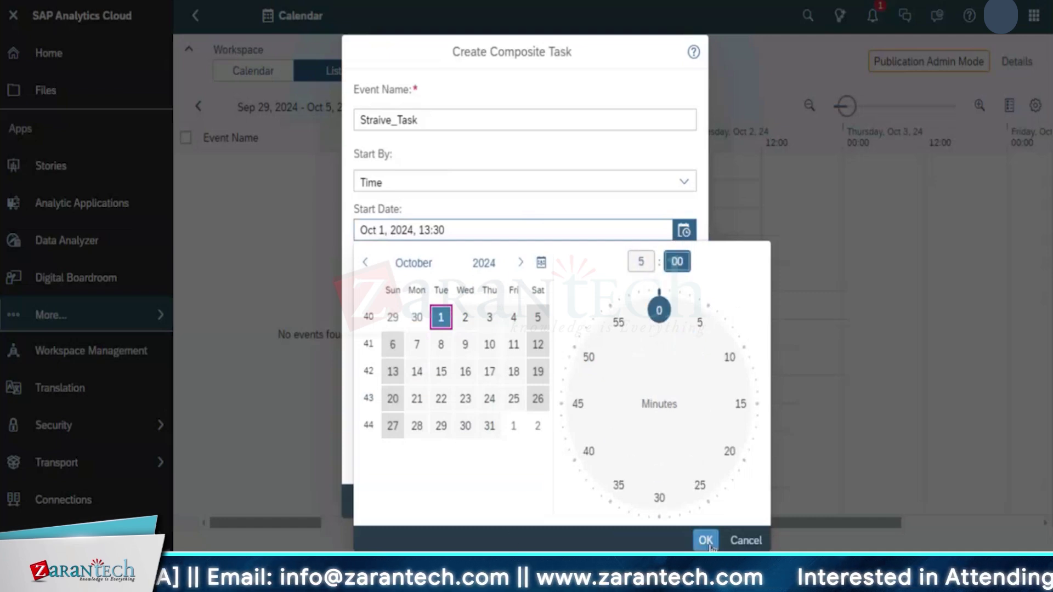
pyautogui.click(706, 542)
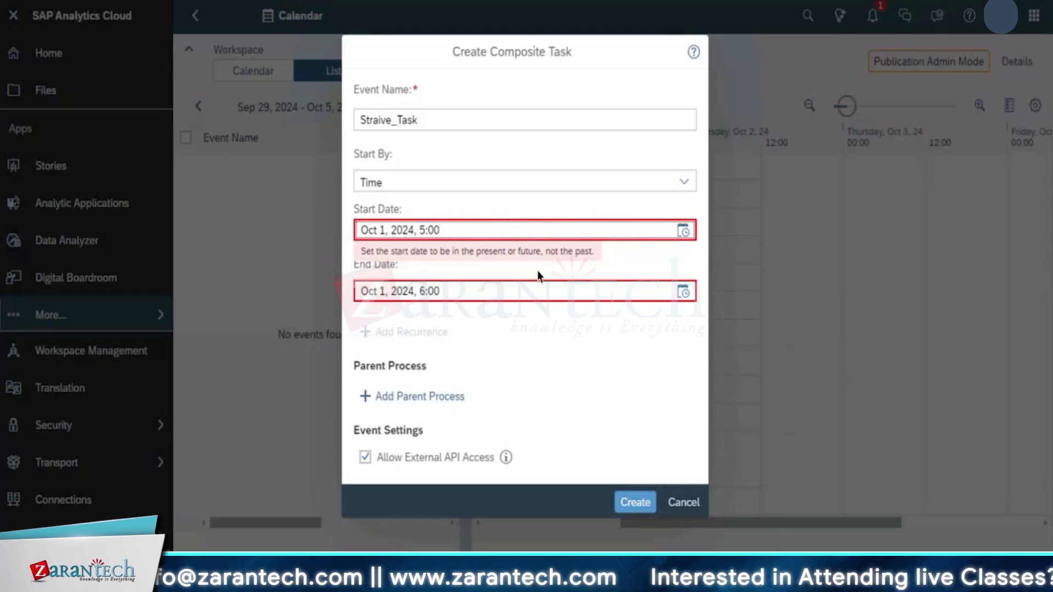
pyautogui.click(683, 231)
pyautogui.click(462, 345)
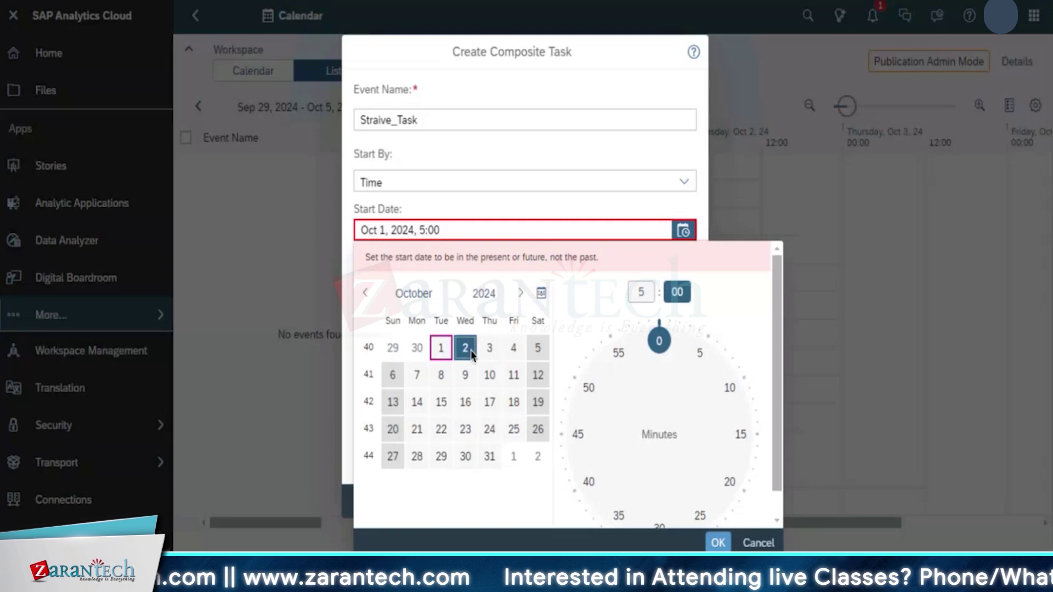
pyautogui.press('Return')
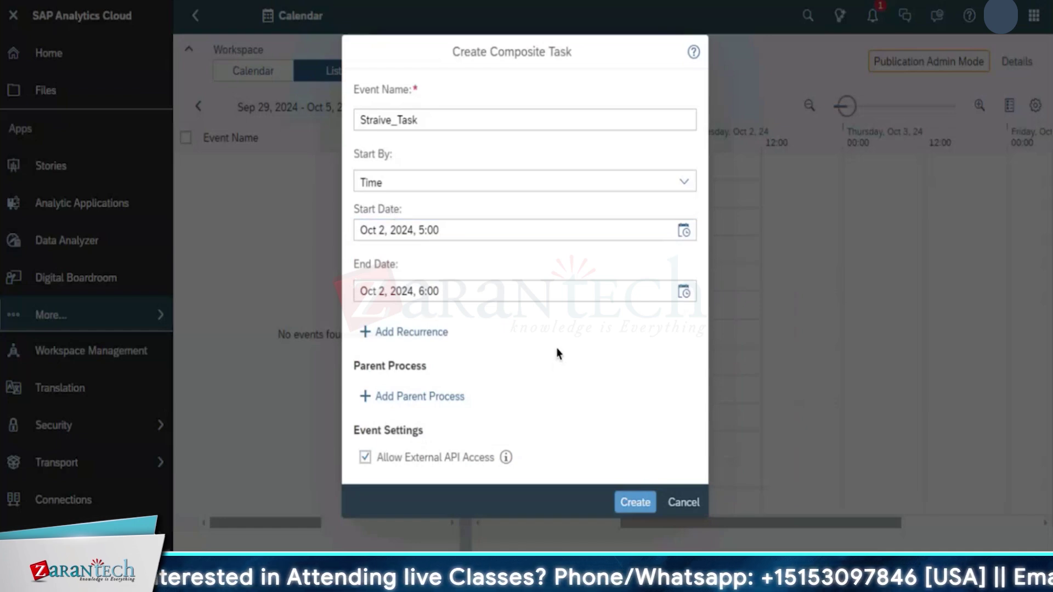
# Create Straive_Task, then adjust the list/Gantt splitter and event name column width
pyautogui.click(628, 505)
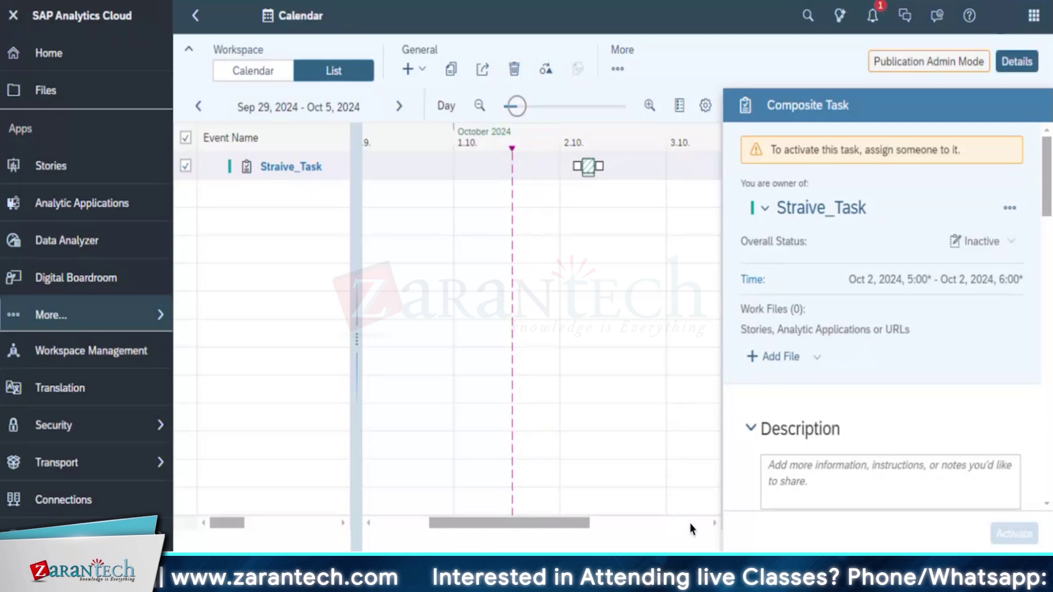
pyautogui.moveTo(565, 527); pyautogui.dragTo(700, 526)
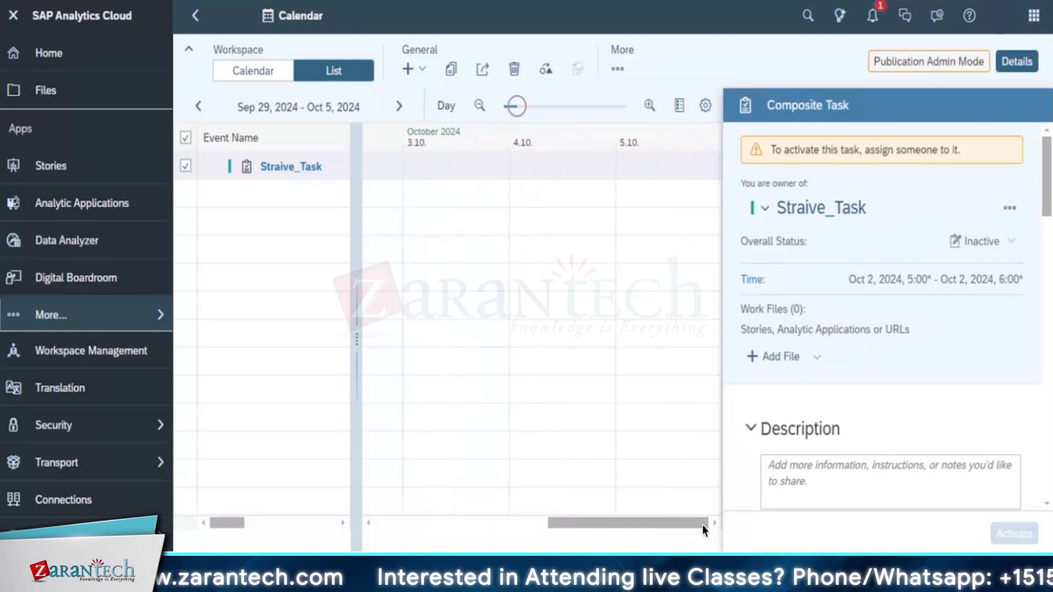
pyautogui.click(432, 523)
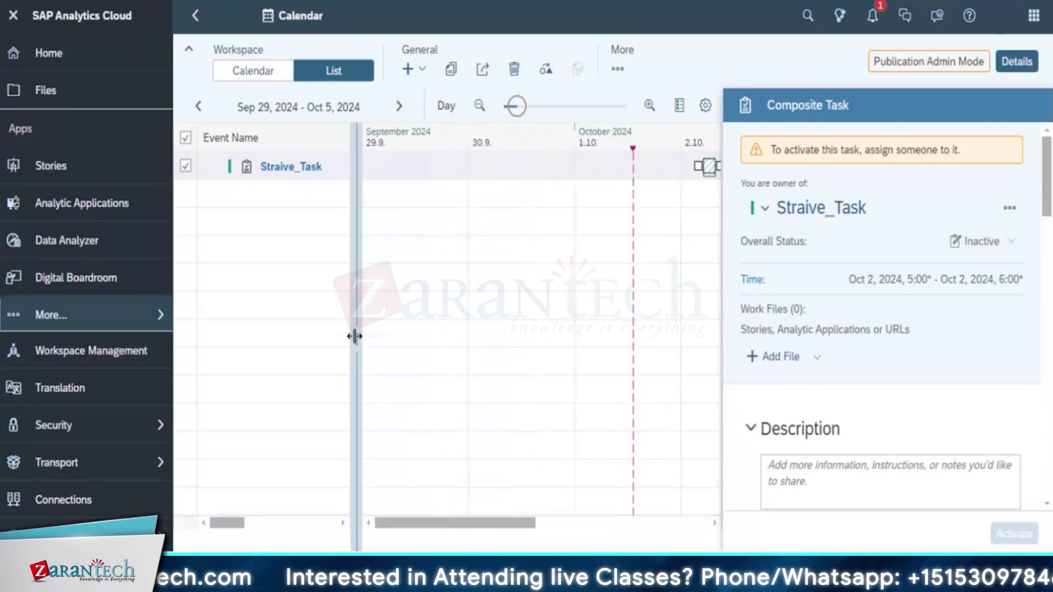
pyautogui.moveTo(355, 337); pyautogui.dragTo(342, 339)
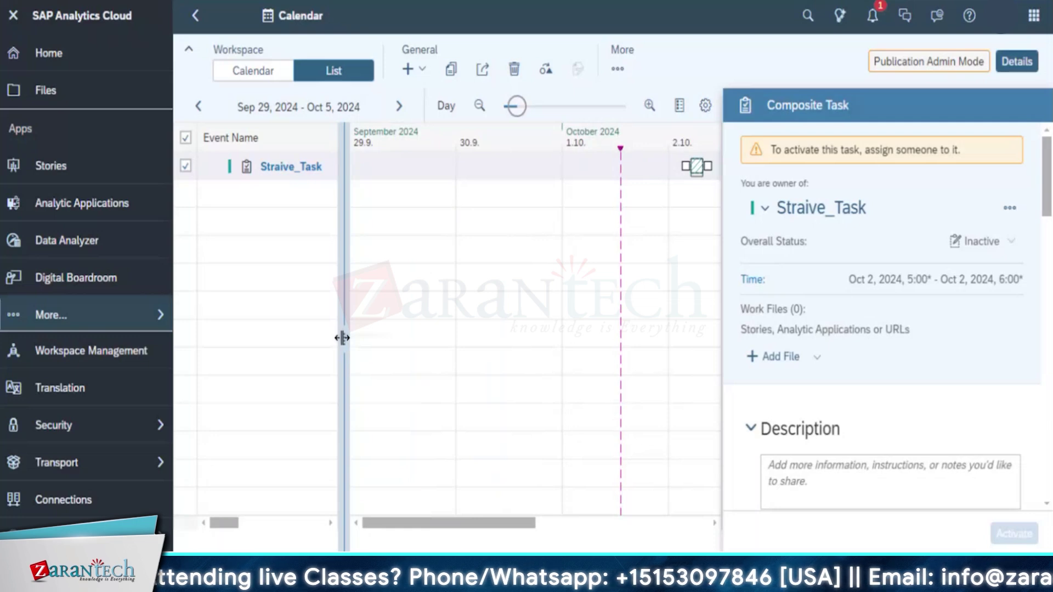
pyautogui.moveTo(342, 338); pyautogui.dragTo(379, 324)
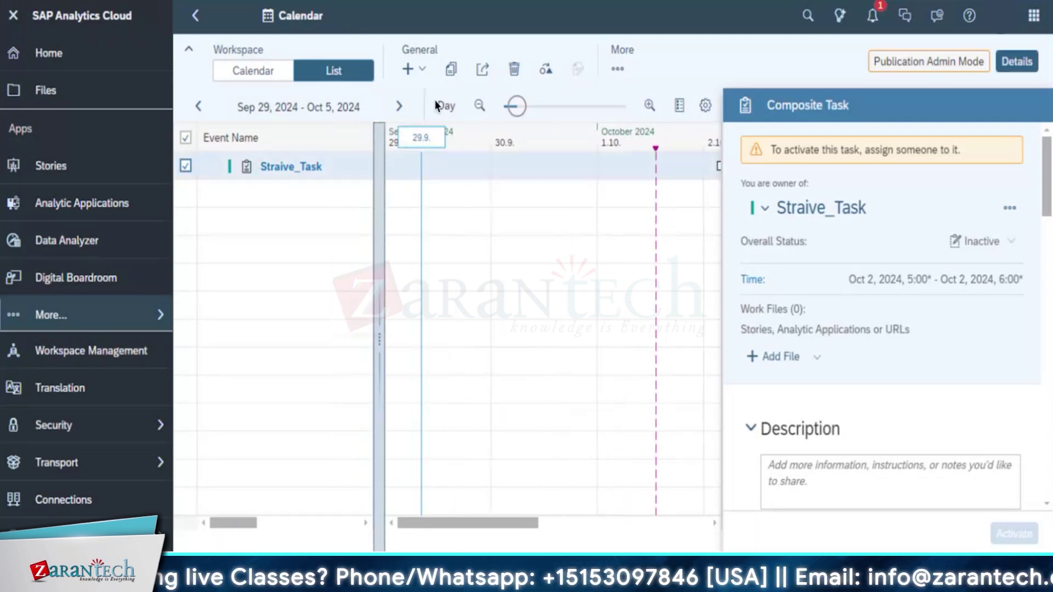
pyautogui.click(416, 69)
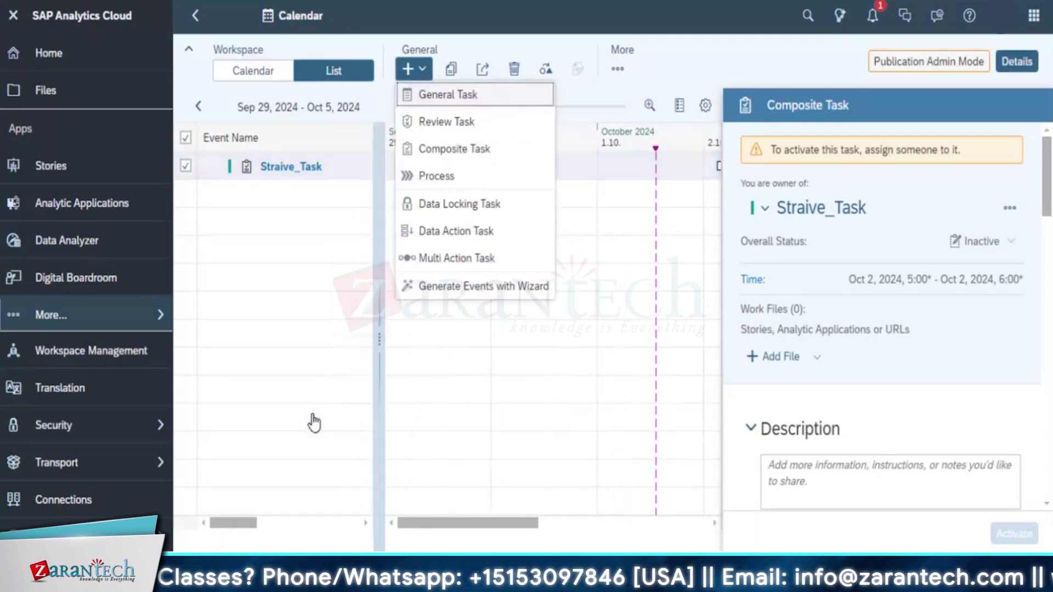
pyautogui.click(423, 332)
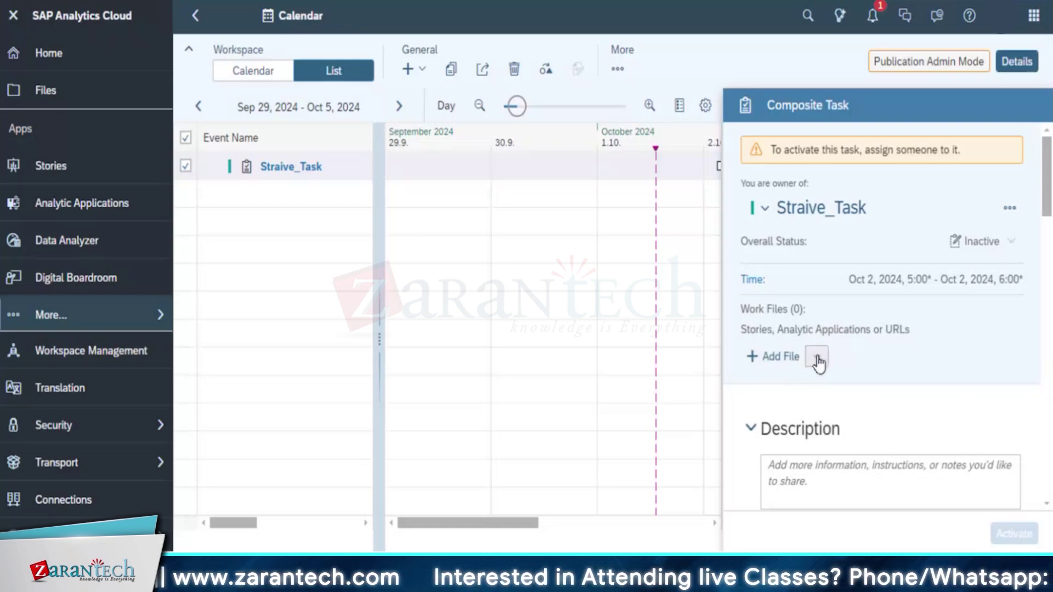
# Attach the Straive_Basic_Builder story to Straive_Task as its work file
pyautogui.click(782, 367)
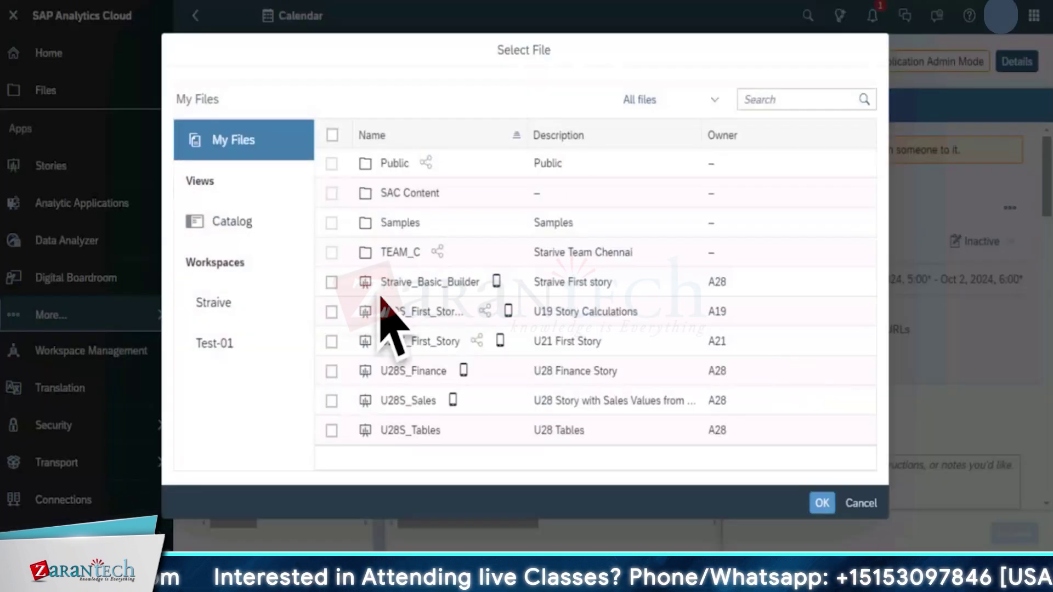
pyautogui.click(332, 283)
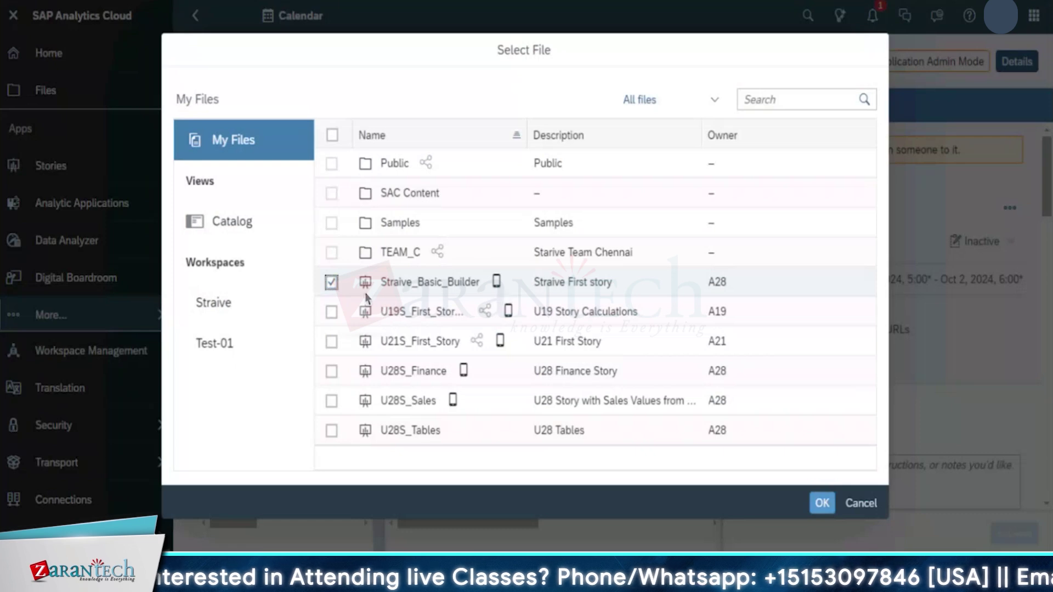
pyautogui.click(821, 506)
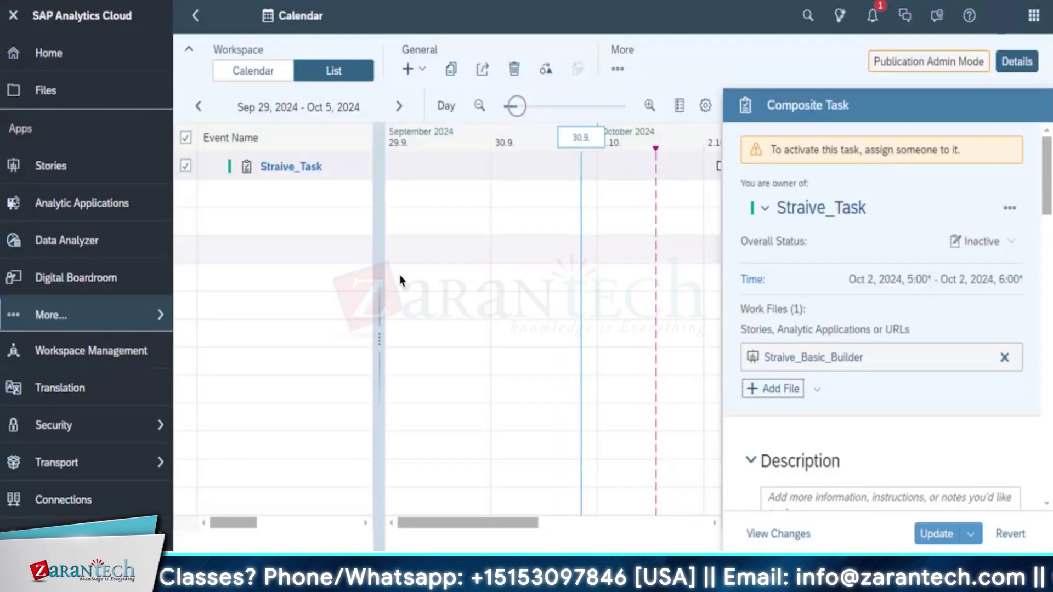
pyautogui.scroll(-3, 841, 418)
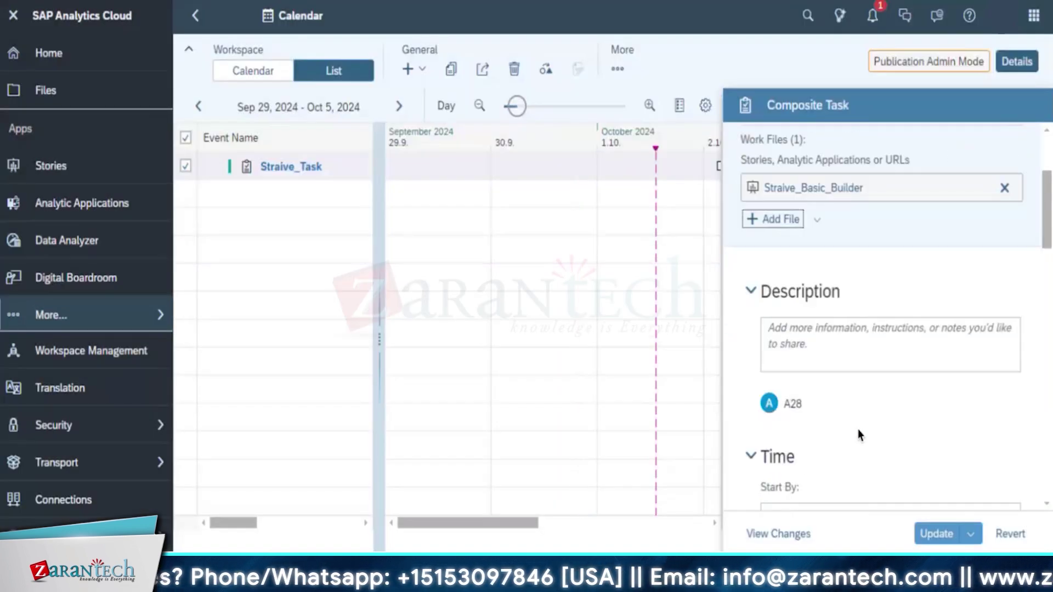
pyautogui.scroll(-4, 858, 435)
pyautogui.scroll(-10, 902, 410)
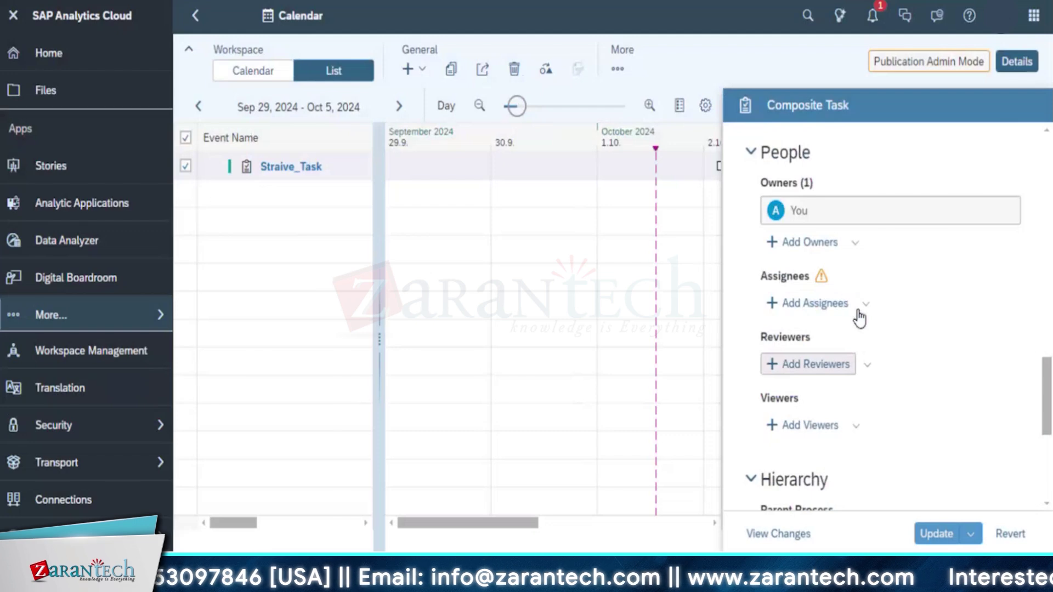
# Add the reviewer user to Straive_Task and save the update
pyautogui.click(817, 364)
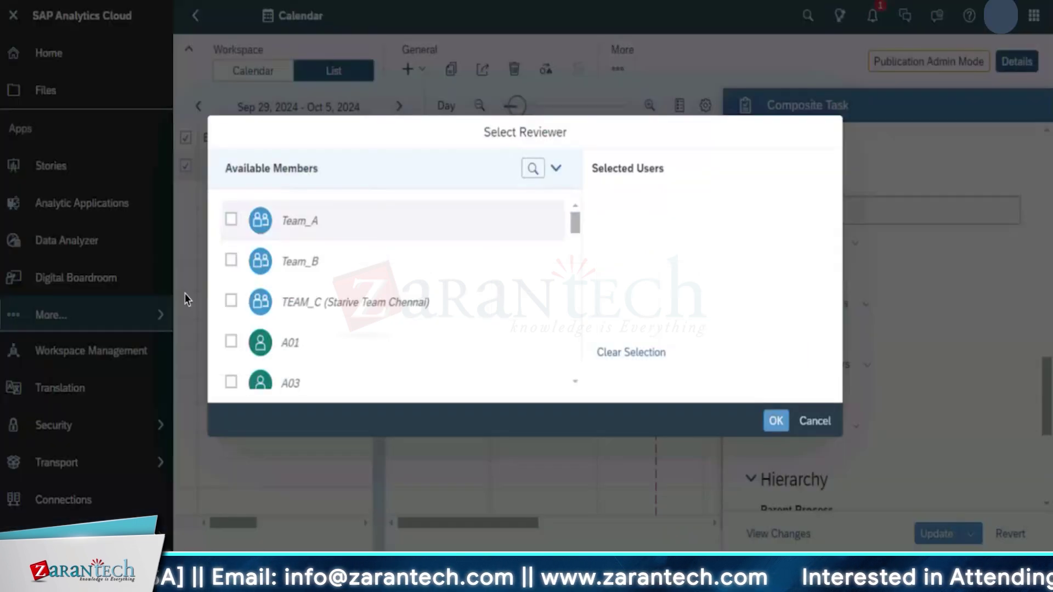
pyautogui.click(239, 343)
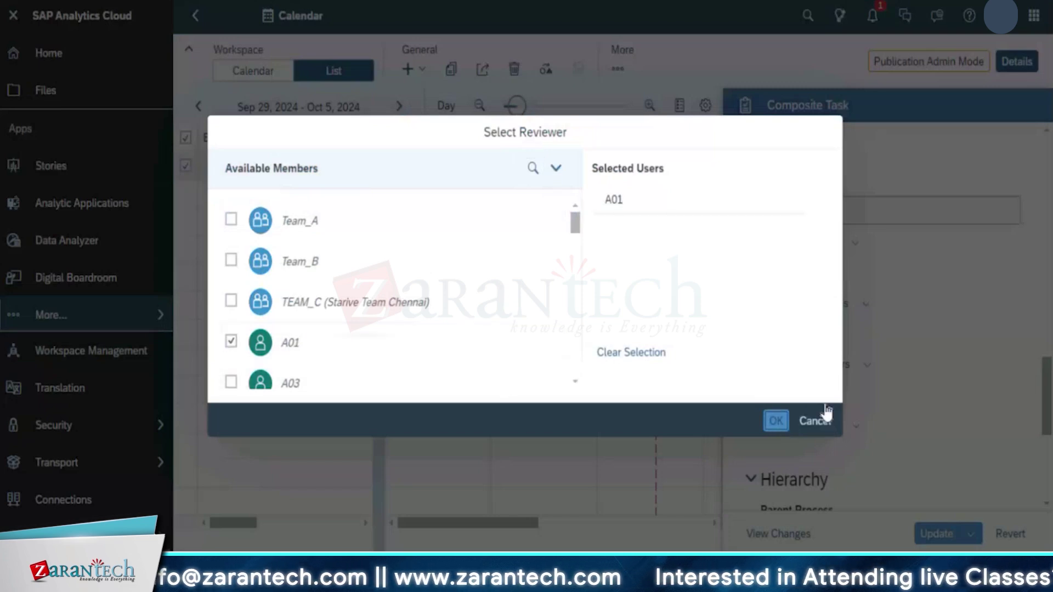
pyautogui.click(775, 429)
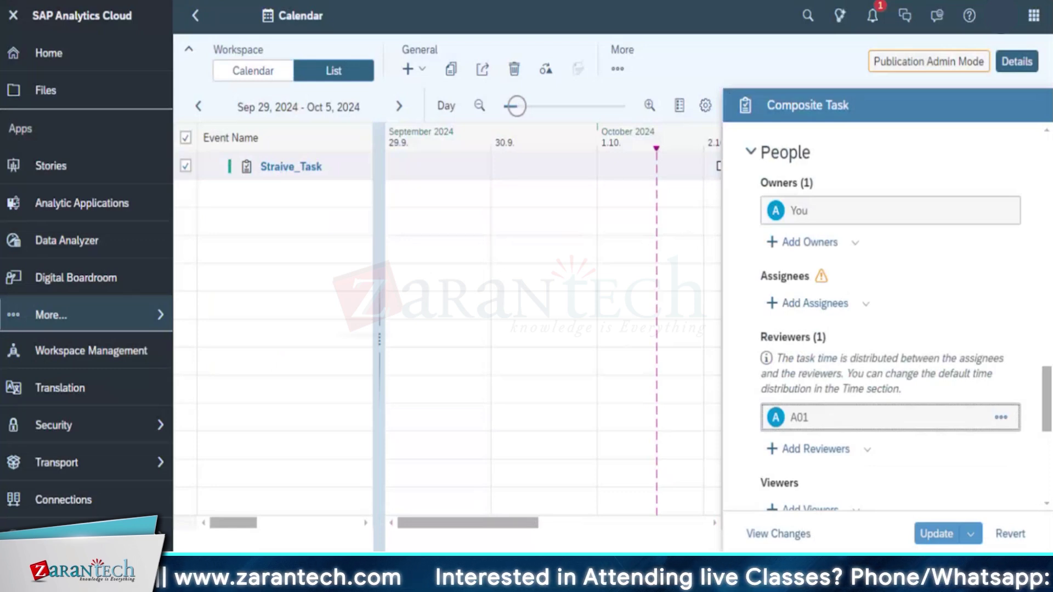
pyautogui.click(933, 533)
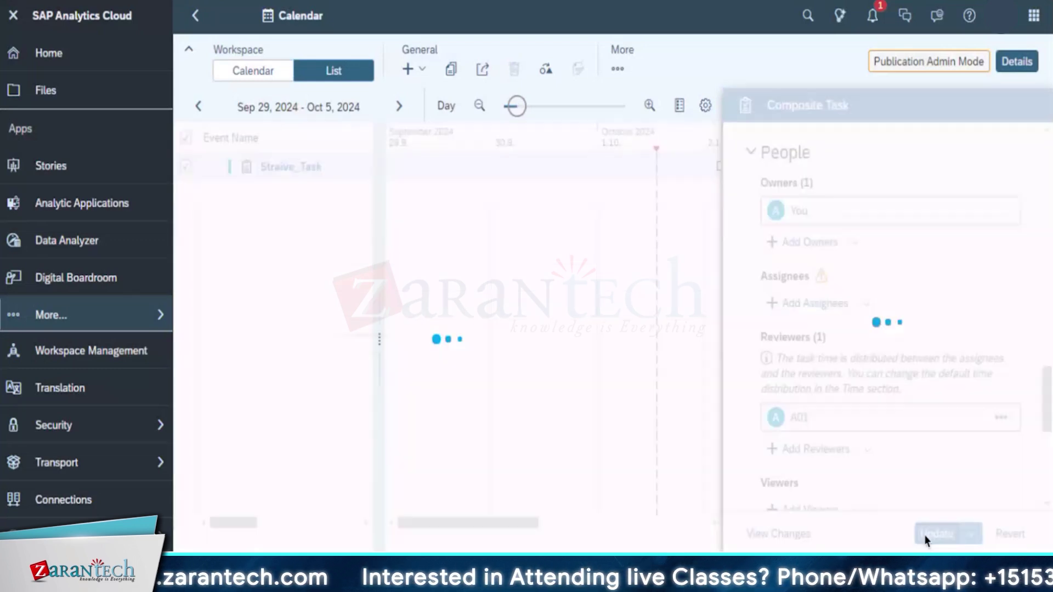